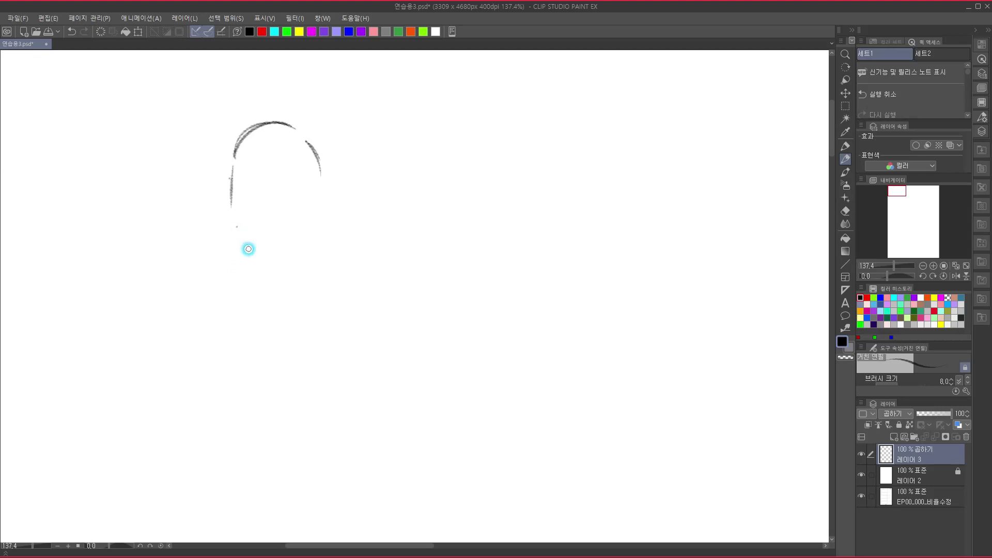
Sketch the chin, jaw and side of the head with the rough pencil, and add brow, nose and inner face guide lines.
drag(235, 223, 259, 262)
mouse_move(237, 228)
mouse_down()
mouse_move(269, 260)
mouse_move(314, 235)
mouse_up()
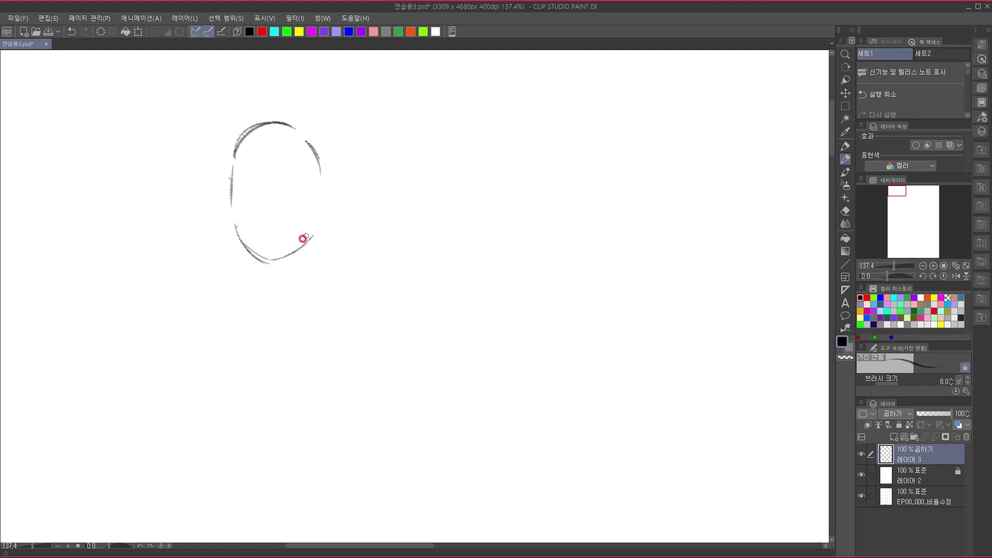
mouse_move(231, 167)
mouse_down()
mouse_move(230, 217)
mouse_move(244, 243)
mouse_up()
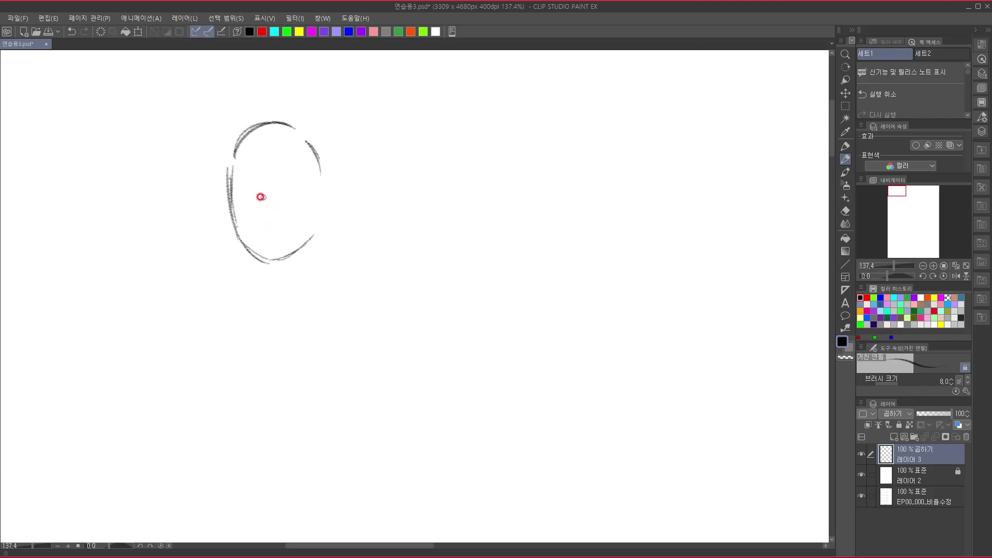
mouse_move(248, 199)
mouse_down()
mouse_move(318, 197)
mouse_move(268, 229)
mouse_move(280, 200)
mouse_move(252, 199)
mouse_move(309, 199)
mouse_move(275, 208)
mouse_move(272, 226)
mouse_move(270, 205)
mouse_move(276, 268)
mouse_move(274, 230)
mouse_move(247, 248)
mouse_move(254, 269)
mouse_move(262, 234)
mouse_move(244, 211)
mouse_move(255, 244)
mouse_move(241, 220)
mouse_move(286, 246)
mouse_move(298, 213)
mouse_move(272, 180)
mouse_move(319, 155)
mouse_move(276, 249)
mouse_move(310, 224)
mouse_move(277, 249)
mouse_move(295, 237)
mouse_move(311, 214)
mouse_up()
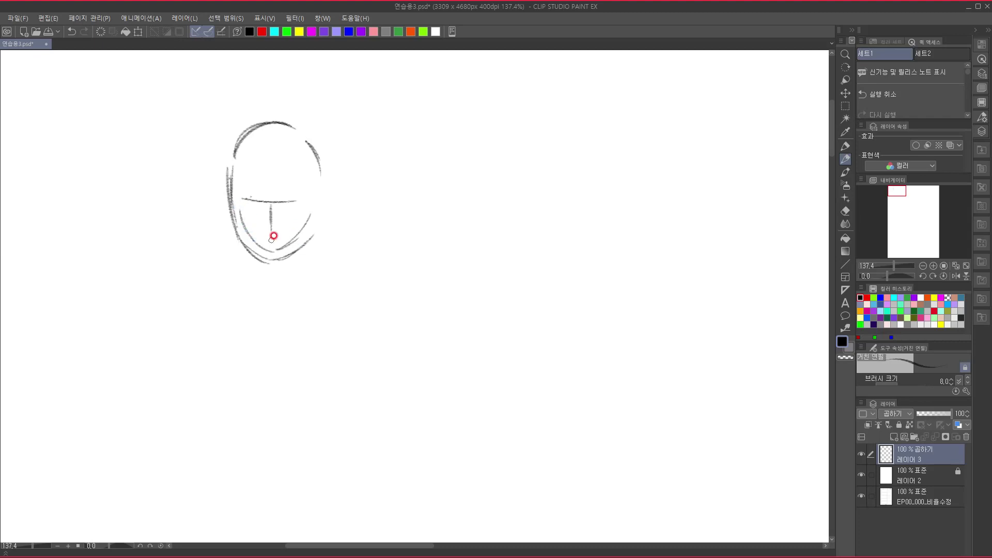
Draw the eyes and the angled eyebrows along the horizontal guide line on the face.
mouse_move(245, 205)
mouse_down()
mouse_move(282, 216)
mouse_move(302, 207)
mouse_up()
mouse_move(291, 211)
mouse_down()
mouse_move(299, 207)
mouse_move(254, 208)
mouse_move(301, 203)
mouse_up()
mouse_move(251, 212)
mouse_down()
mouse_move(289, 192)
mouse_move(296, 216)
mouse_move(284, 211)
mouse_move(300, 208)
mouse_move(286, 220)
mouse_move(294, 208)
mouse_move(258, 210)
mouse_up()
mouse_move(242, 199)
mouse_down()
mouse_move(304, 197)
mouse_move(269, 211)
mouse_up()
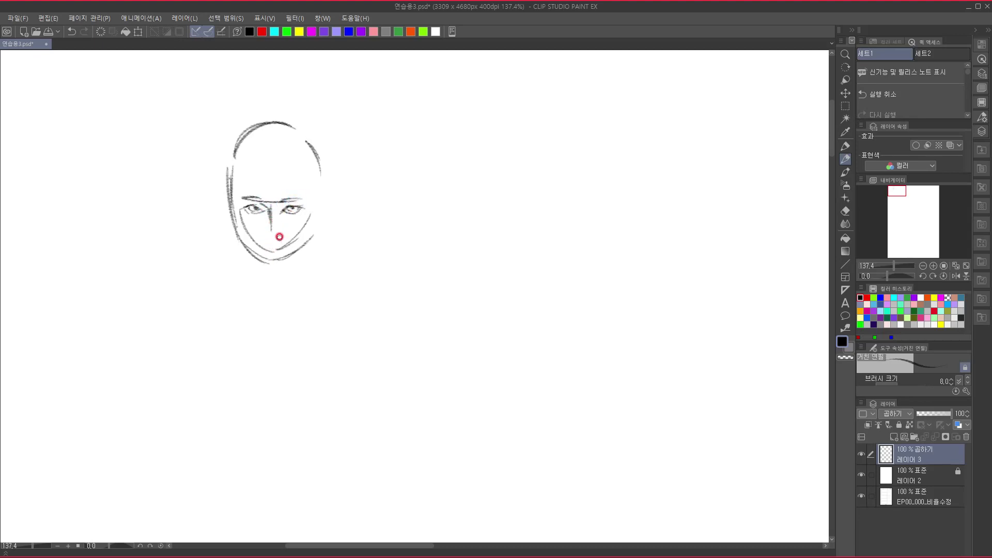
Draw the small nose and mouth, and add glasses-like curved frame lines around both eyes.
mouse_move(277, 233)
mouse_down()
mouse_move(268, 248)
mouse_move(288, 243)
mouse_up()
mouse_move(251, 214)
mouse_down()
mouse_move(304, 212)
mouse_move(288, 212)
mouse_up()
drag(269, 210, 279, 214)
mouse_move(279, 211)
mouse_down()
mouse_move(286, 199)
mouse_move(310, 202)
mouse_move(293, 222)
mouse_up()
drag(234, 205, 254, 212)
mouse_move(243, 203)
mouse_down()
mouse_move(259, 219)
mouse_move(281, 203)
mouse_move(302, 216)
mouse_up()
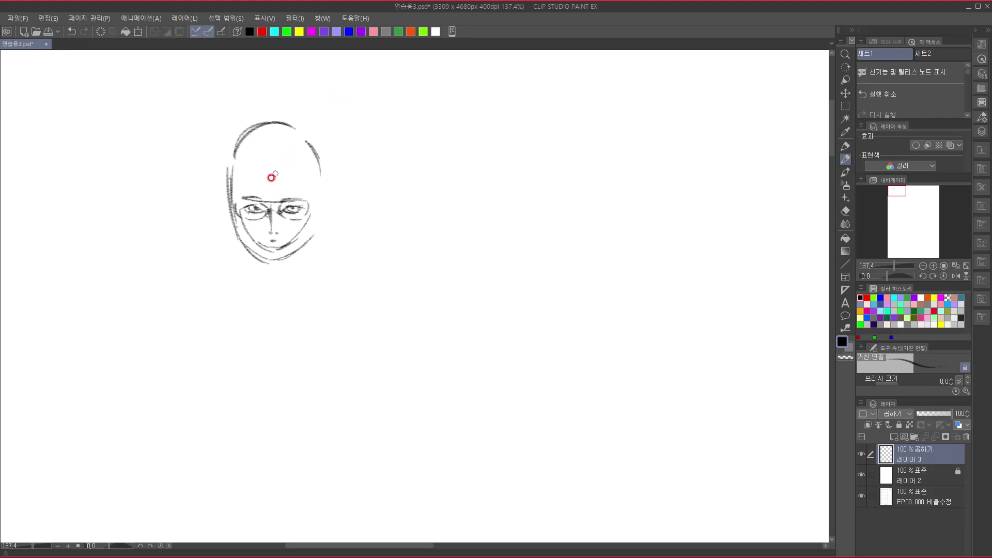
Sketch the hairline and long strands that part on the forehead and frame both sides of the face.
drag(253, 152, 258, 199)
mouse_move(269, 149)
mouse_down()
mouse_move(305, 183)
mouse_move(305, 249)
mouse_up()
drag(308, 208, 294, 267)
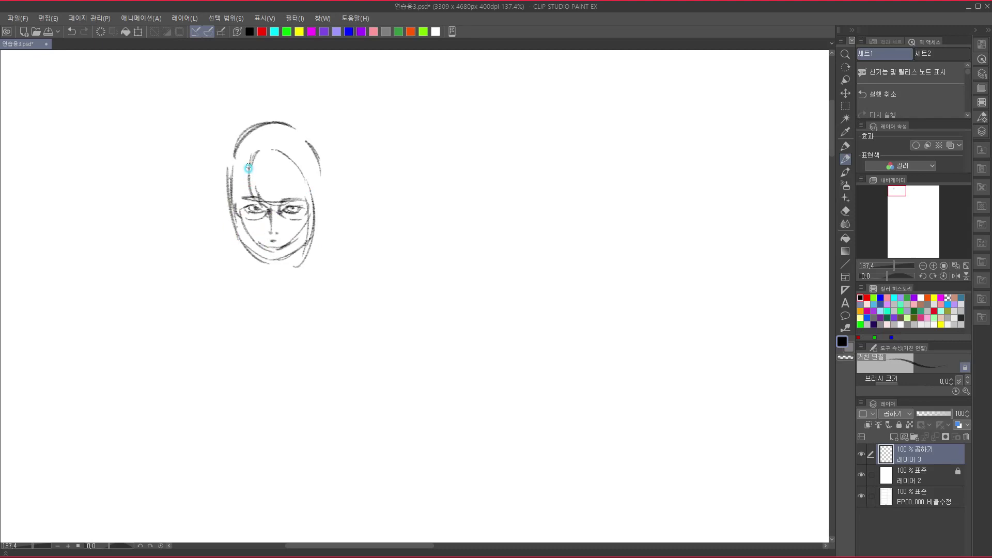
drag(246, 172, 238, 217)
drag(241, 161, 235, 209)
Darken the jawline and chin with repeated pencil strokes.
mouse_move(244, 174)
mouse_down()
mouse_move(244, 241)
mouse_move(288, 259)
mouse_move(274, 262)
mouse_move(306, 241)
mouse_up()
drag(281, 274, 275, 270)
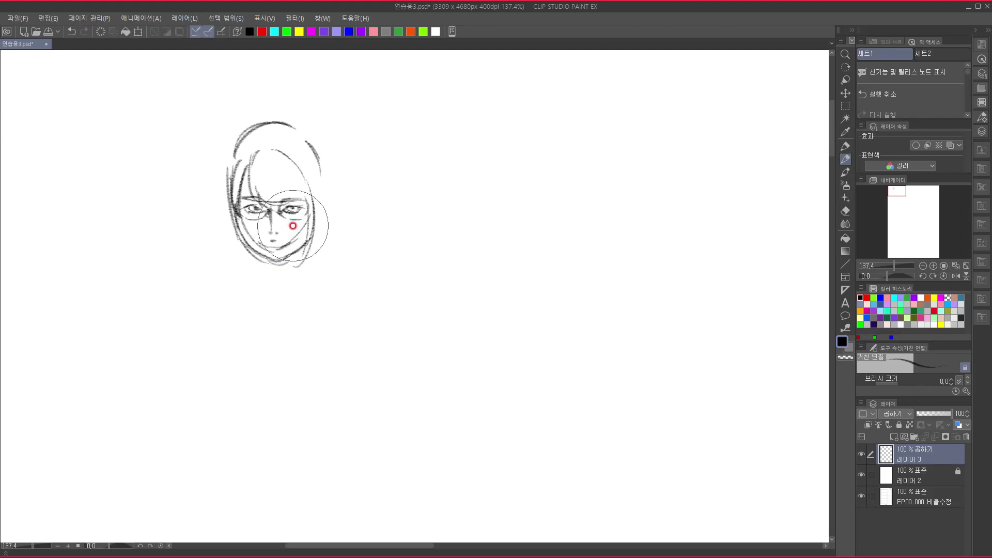
mouse_move(239, 226)
mouse_down()
mouse_move(256, 252)
mouse_move(284, 261)
mouse_move(269, 260)
mouse_move(292, 255)
mouse_move(263, 244)
mouse_move(282, 247)
mouse_up()
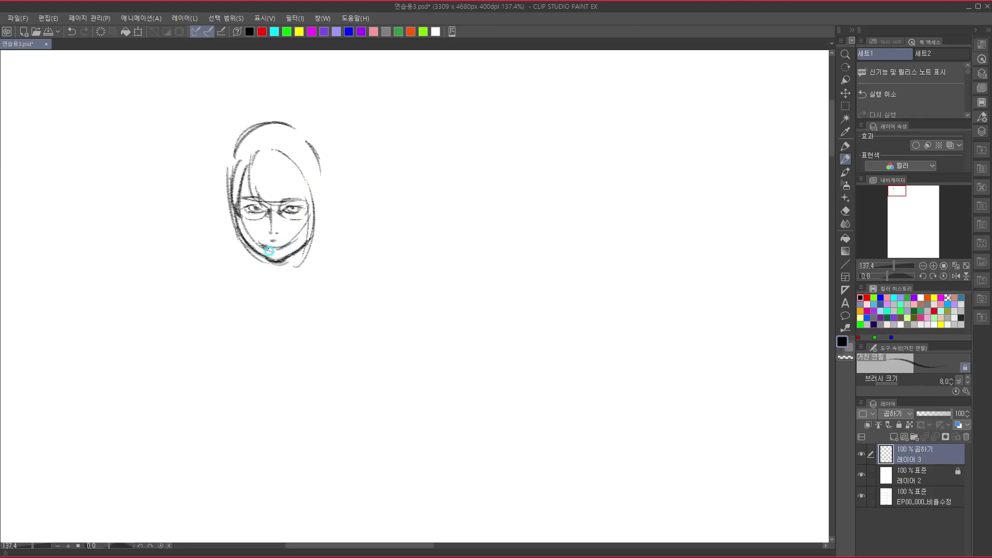
mouse_move(264, 248)
mouse_down()
mouse_move(281, 250)
mouse_move(266, 249)
mouse_up()
Add both ears and outline the crown and outer contour of the bob haircut on the face's right side.
mouse_move(321, 215)
mouse_down()
mouse_move(328, 197)
mouse_move(321, 222)
mouse_up()
drag(225, 199, 233, 224)
mouse_move(271, 122)
mouse_down()
mouse_move(279, 186)
mouse_move(305, 154)
mouse_move(294, 165)
mouse_move(239, 157)
mouse_move(277, 124)
mouse_move(257, 121)
mouse_move(294, 115)
mouse_move(274, 117)
mouse_move(304, 124)
mouse_move(326, 147)
mouse_move(326, 233)
mouse_move(316, 135)
mouse_move(333, 162)
mouse_move(330, 243)
mouse_up()
drag(337, 176, 327, 242)
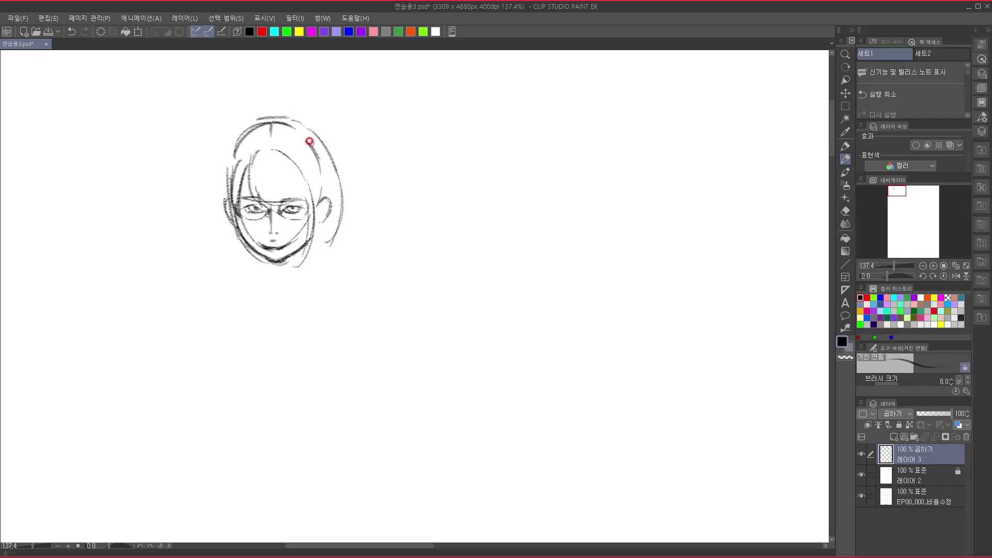
Add inner strands and curved hair ends around the right ear, and thicken the strand beside the cheek.
drag(312, 143, 322, 245)
drag(329, 171, 320, 246)
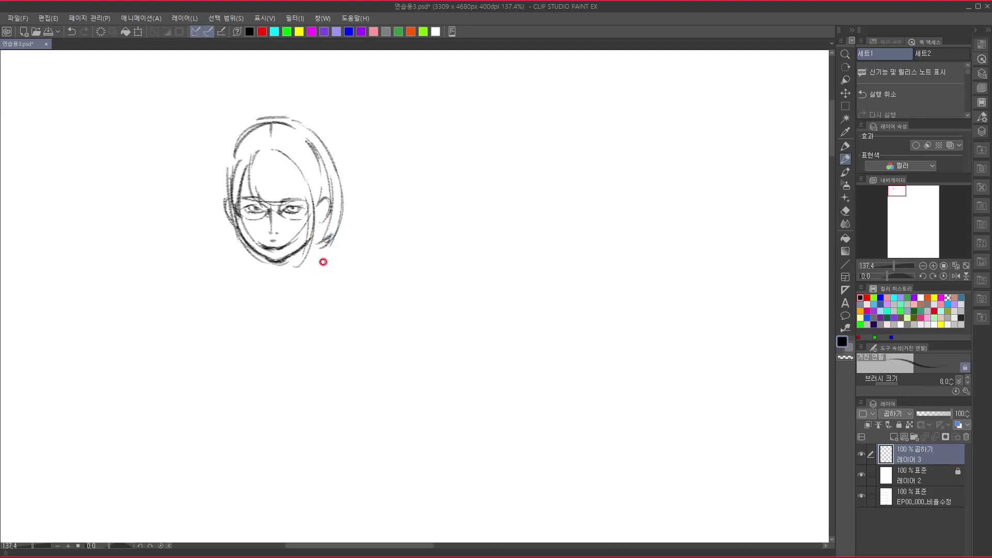
drag(341, 208, 312, 252)
drag(313, 206, 300, 252)
Draw the fringe strands across the forehead and reinforce the hair lines above the right ear.
mouse_move(287, 158)
mouse_down()
mouse_move(314, 205)
mouse_move(305, 178)
mouse_move(298, 246)
mouse_move(254, 155)
mouse_move(252, 181)
mouse_up()
drag(268, 150, 247, 191)
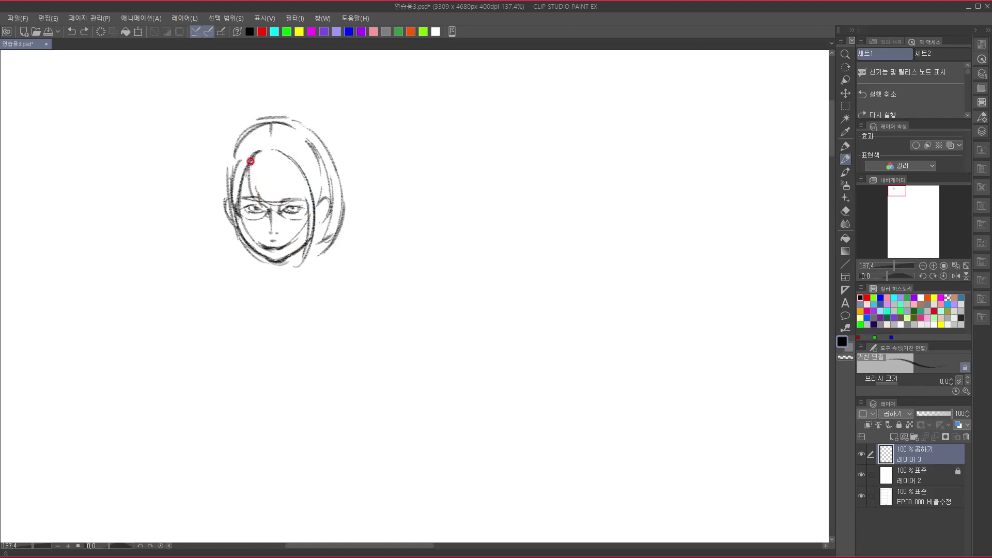
drag(250, 162, 261, 206)
mouse_move(265, 158)
mouse_down()
mouse_move(256, 198)
mouse_move(303, 199)
mouse_up()
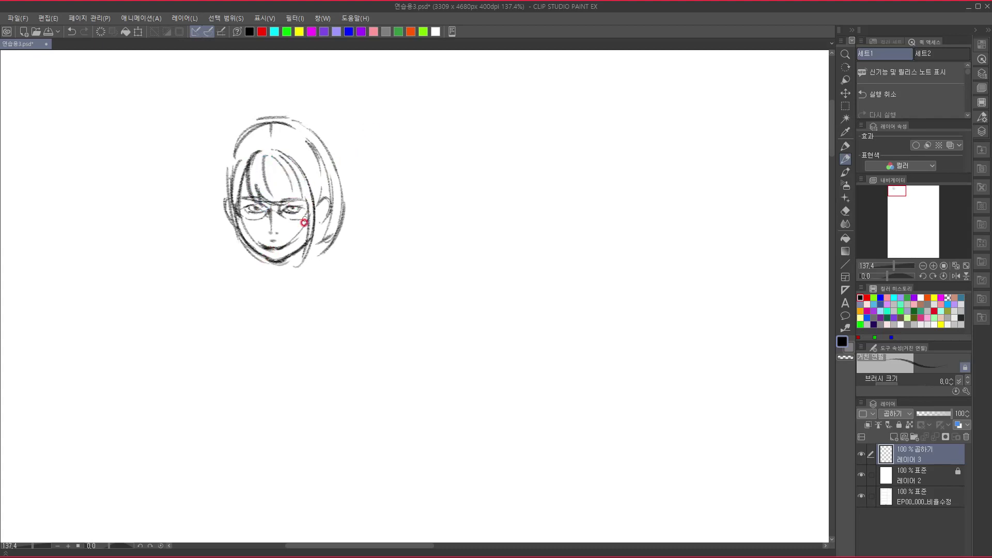
drag(322, 186, 312, 212)
drag(303, 145, 320, 201)
drag(312, 148, 321, 202)
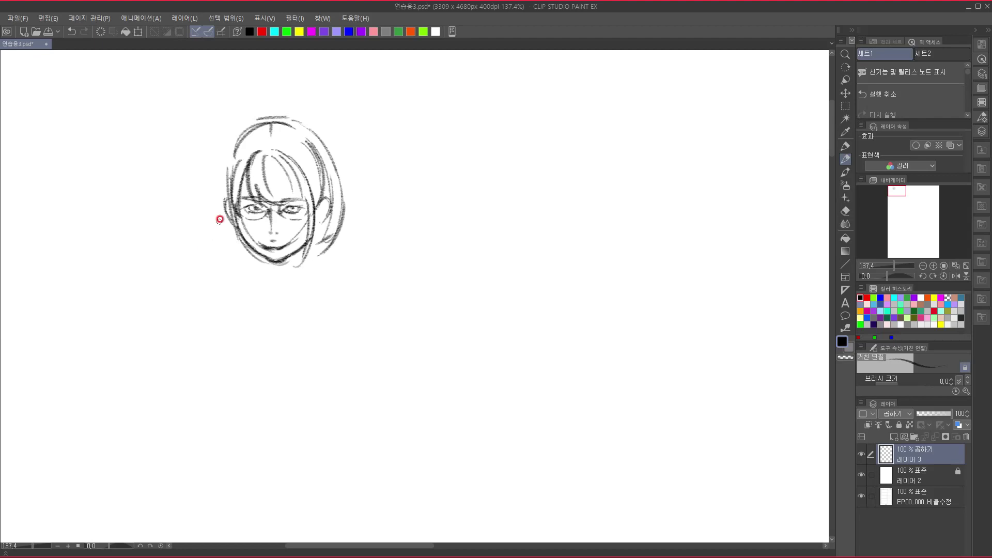
Outline the left side of the bob, from the crown down to the hair ends beside the jaw.
drag(224, 167, 230, 197)
drag(225, 150, 257, 119)
mouse_move(235, 162)
mouse_down()
mouse_move(215, 224)
mouse_move(219, 246)
mouse_up()
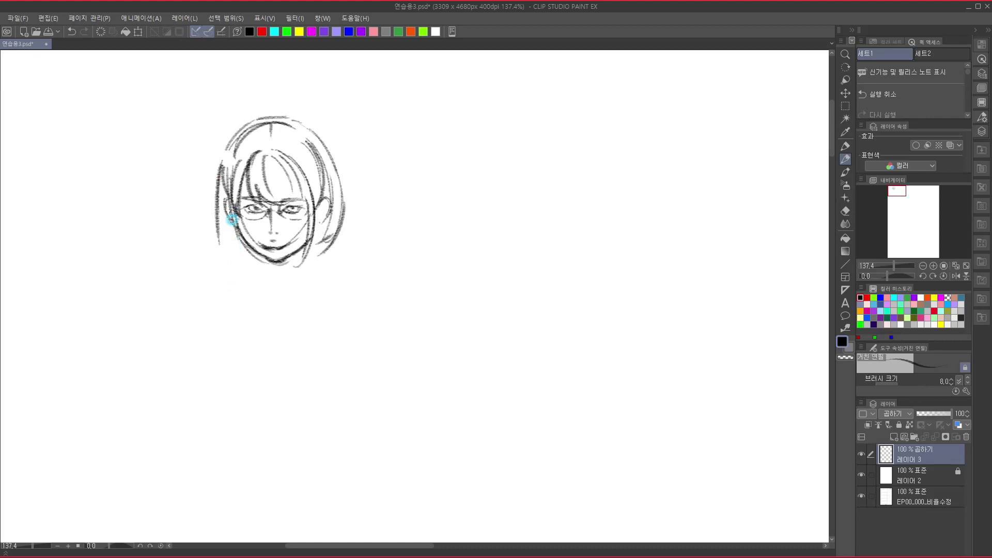
drag(230, 209, 238, 249)
drag(241, 234, 255, 263)
drag(217, 227, 250, 263)
Shade the hair strands beside the right cheek and the dark area between ear and jaw.
drag(309, 212, 290, 263)
mouse_move(313, 221)
mouse_down()
mouse_move(273, 266)
mouse_move(303, 263)
mouse_move(300, 276)
mouse_up()
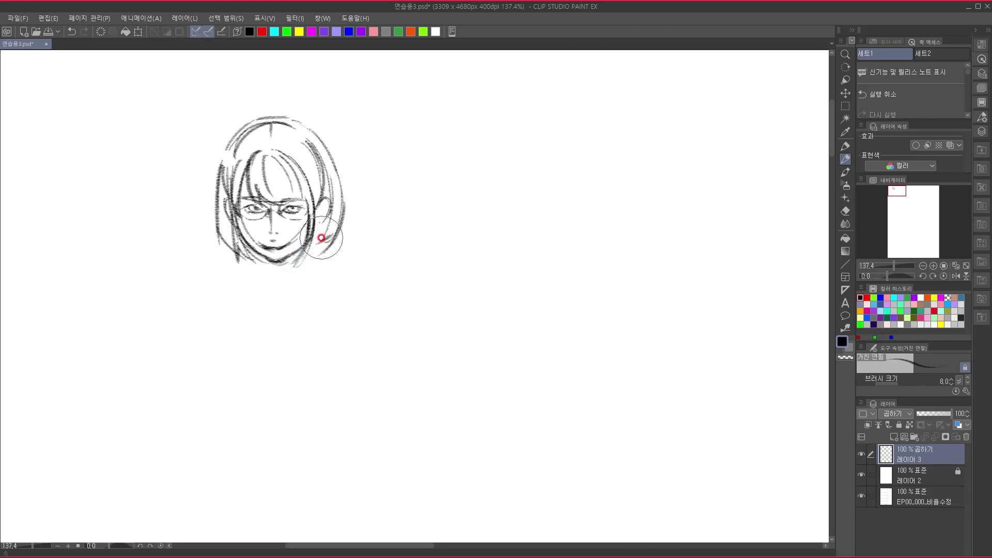
mouse_move(315, 223)
mouse_down()
mouse_move(298, 250)
mouse_move(308, 214)
mouse_move(294, 261)
mouse_up()
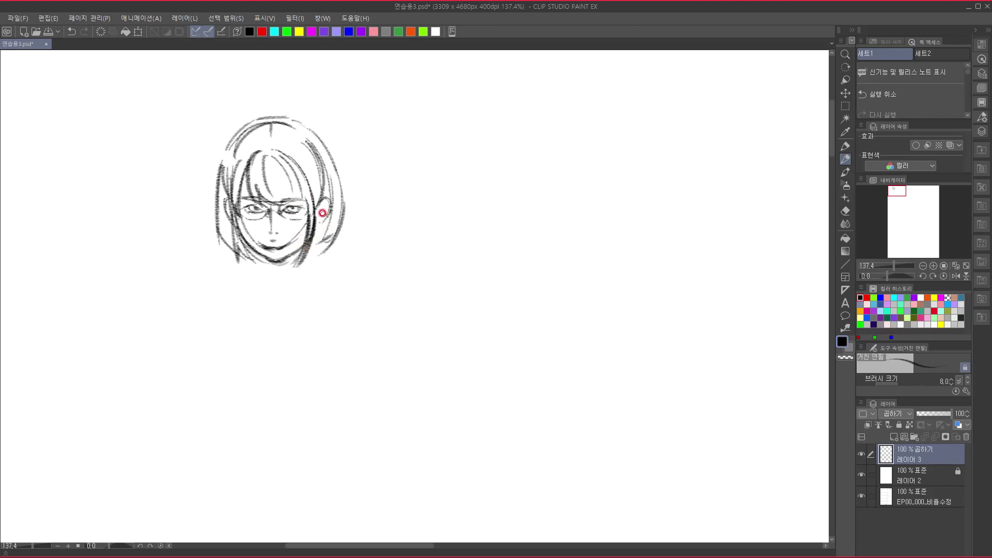
mouse_move(323, 202)
mouse_down()
mouse_move(314, 223)
mouse_move(309, 255)
mouse_move(313, 229)
mouse_move(281, 262)
mouse_up()
Sketch the neck slopes, collarbones and both rounded shoulders, and mark the torso's vertical centre line.
mouse_move(312, 234)
mouse_down()
mouse_move(309, 269)
mouse_move(329, 280)
mouse_up()
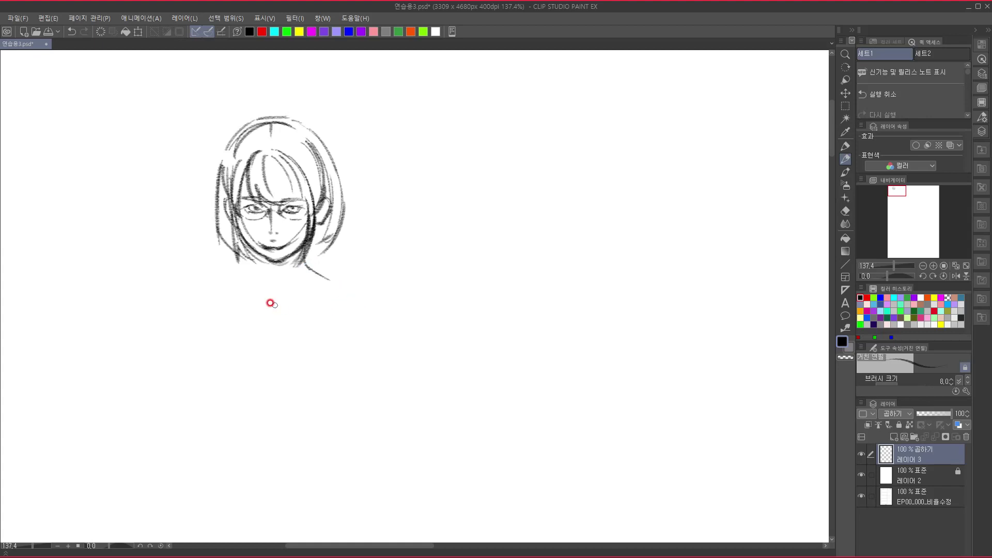
mouse_move(224, 285)
mouse_down()
mouse_move(251, 275)
mouse_move(274, 298)
mouse_move(326, 282)
mouse_up()
click(279, 260)
click(239, 265)
mouse_move(258, 265)
mouse_down()
mouse_move(219, 283)
mouse_move(229, 289)
mouse_move(189, 336)
mouse_up()
drag(224, 283, 190, 298)
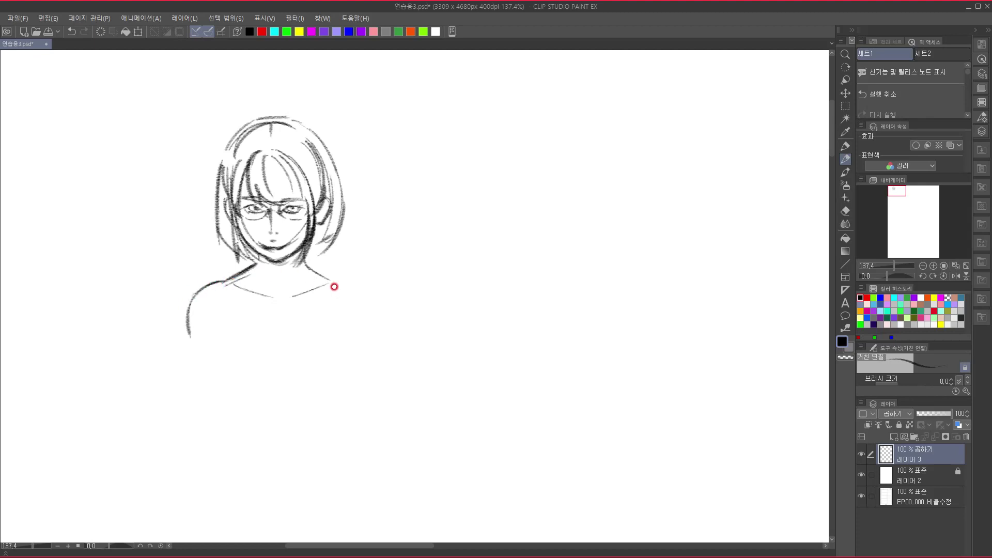
mouse_move(337, 282)
mouse_down()
mouse_move(371, 301)
mouse_move(367, 342)
mouse_up()
drag(283, 307, 279, 415)
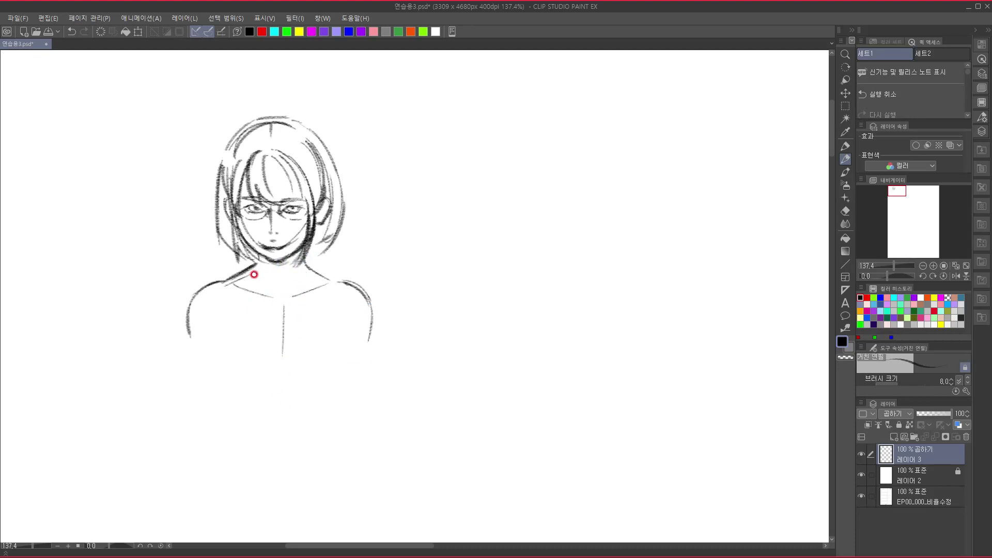
Draw the pointed shirt collar around the neck with angular lapels below it.
mouse_move(280, 261)
mouse_down()
mouse_move(312, 241)
mouse_move(268, 264)
mouse_move(273, 254)
mouse_move(268, 264)
mouse_move(331, 265)
mouse_move(314, 287)
mouse_move(274, 265)
mouse_move(252, 271)
mouse_move(258, 287)
mouse_move(272, 294)
mouse_move(285, 263)
mouse_move(301, 263)
mouse_move(329, 290)
mouse_move(327, 266)
mouse_move(323, 284)
mouse_move(280, 281)
mouse_up()
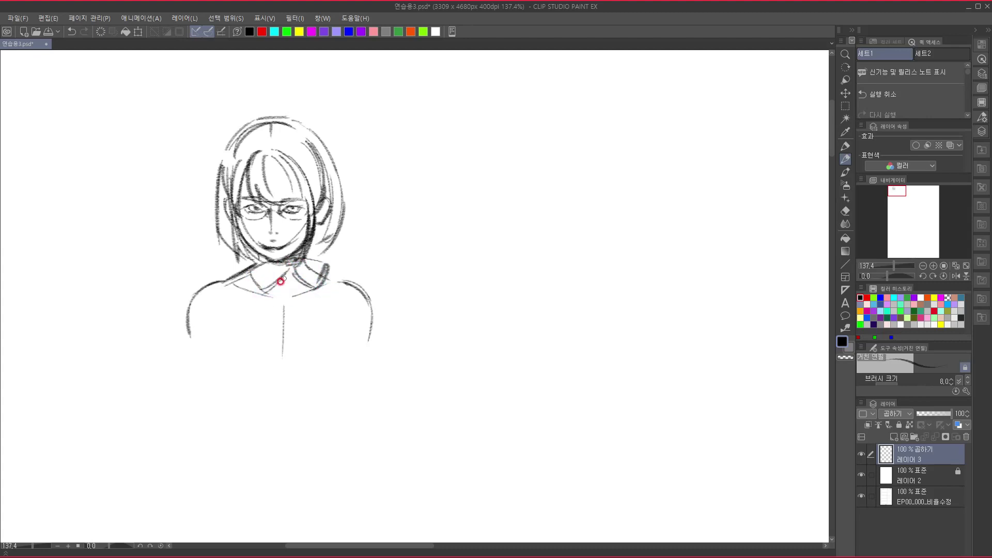
click(287, 275)
mouse_move(289, 277)
mouse_down()
mouse_move(286, 325)
mouse_move(266, 291)
mouse_move(259, 305)
mouse_move(302, 328)
mouse_move(303, 281)
mouse_move(321, 313)
mouse_move(296, 321)
mouse_up()
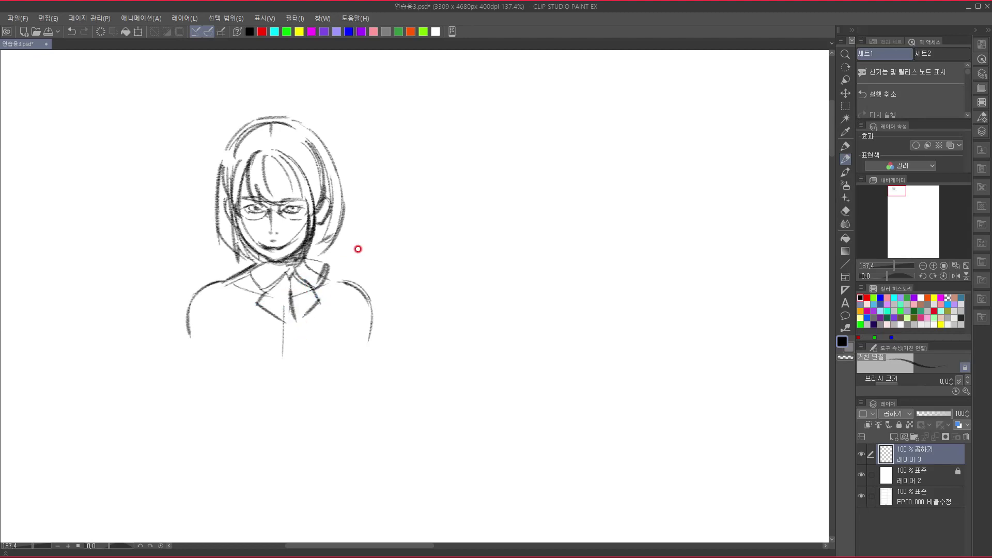
drag(321, 287, 330, 273)
Mark short chest fold lines below the collar and the armpit creases on both sides of the torso.
drag(234, 293, 239, 307)
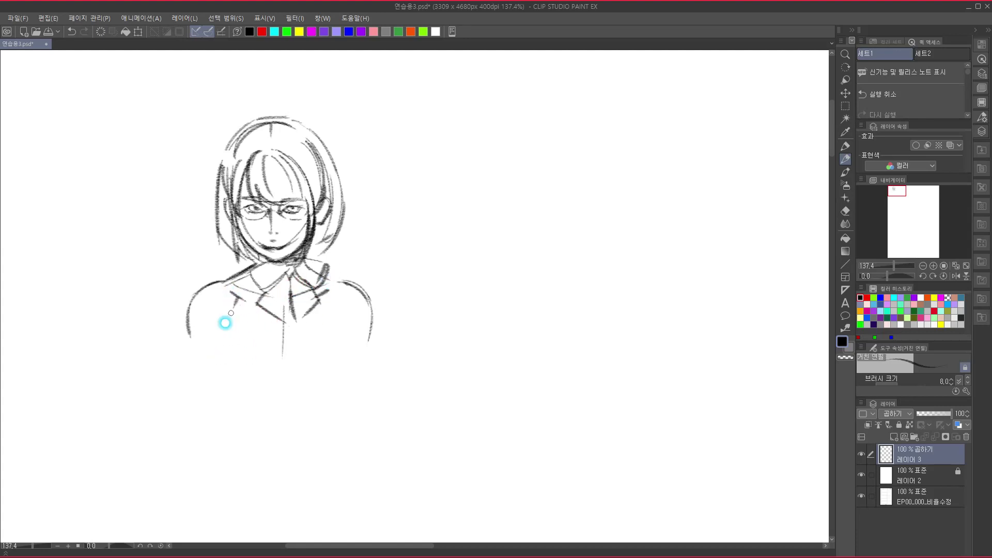
mouse_move(323, 301)
mouse_down()
mouse_move(263, 365)
mouse_move(350, 310)
mouse_move(357, 286)
mouse_move(320, 354)
mouse_move(363, 287)
mouse_move(346, 265)
mouse_move(368, 257)
mouse_move(339, 300)
mouse_up()
key(ctrl+z)
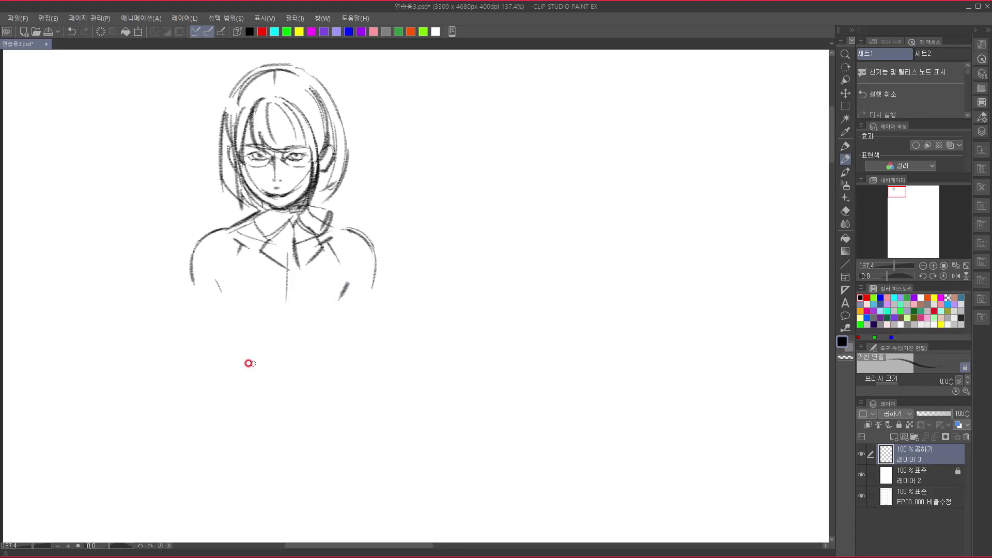
drag(219, 278, 228, 294)
Sketch the left side of the waist and the outer curve of the hip below the torso.
mouse_move(284, 332)
mouse_down()
mouse_move(264, 280)
mouse_move(232, 294)
mouse_move(217, 346)
mouse_move(225, 312)
mouse_move(210, 272)
mouse_move(231, 369)
mouse_move(286, 333)
mouse_move(297, 281)
mouse_up()
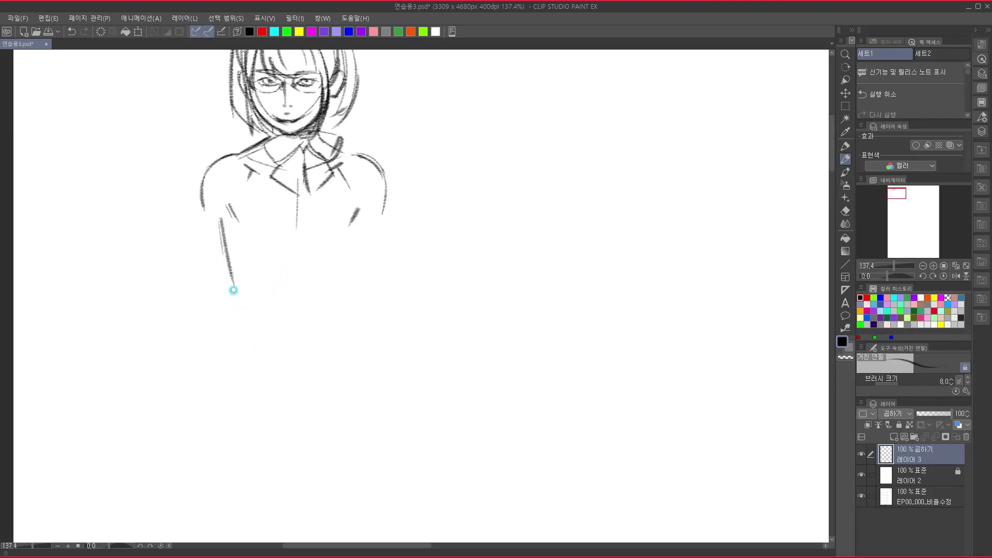
mouse_move(234, 289)
mouse_down()
mouse_move(185, 361)
mouse_move(272, 246)
mouse_up()
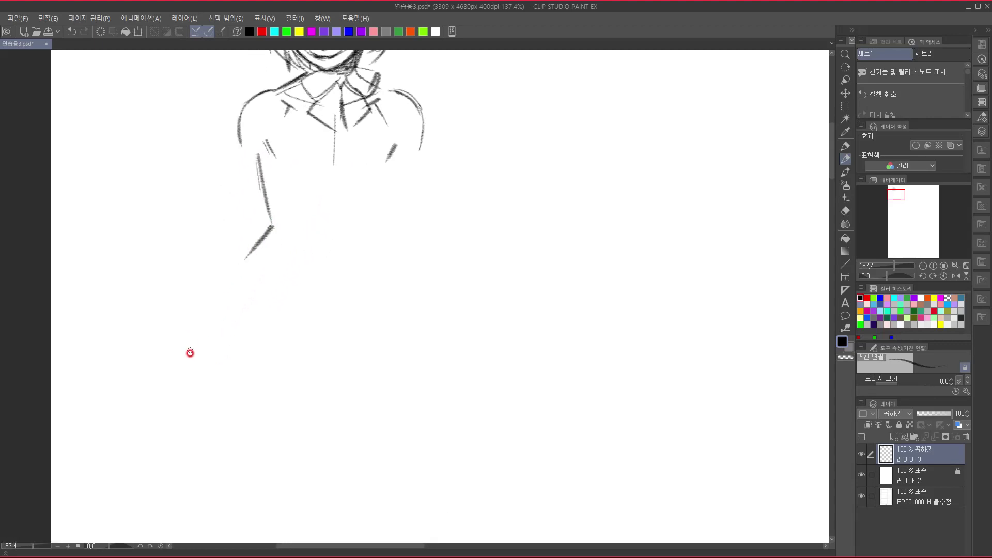
drag(228, 278, 232, 364)
drag(293, 330, 216, 423)
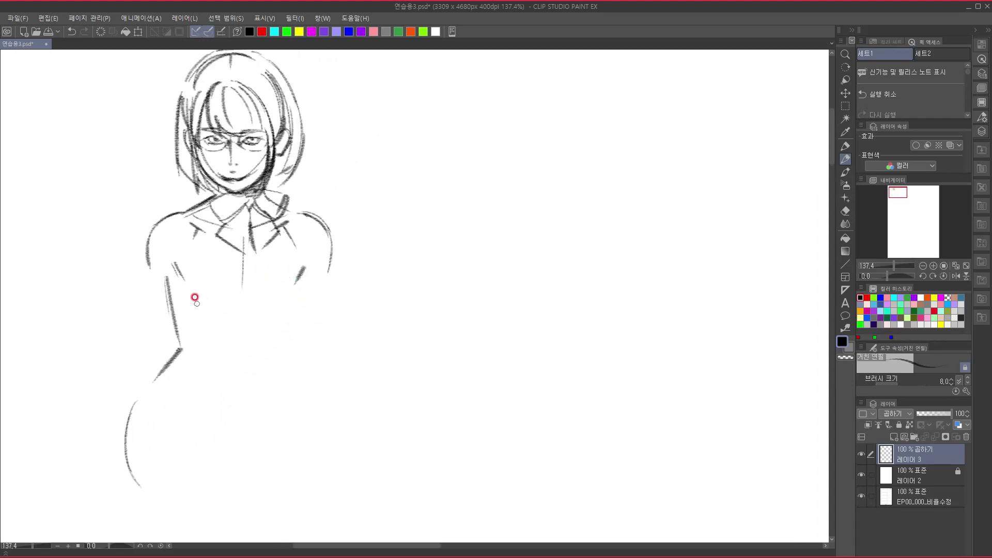
Draw the left arm from the shoulder through the elbow to the forearm reaching inward, and mark the hand.
mouse_move(148, 243)
mouse_down()
mouse_move(153, 294)
mouse_move(189, 366)
mouse_up()
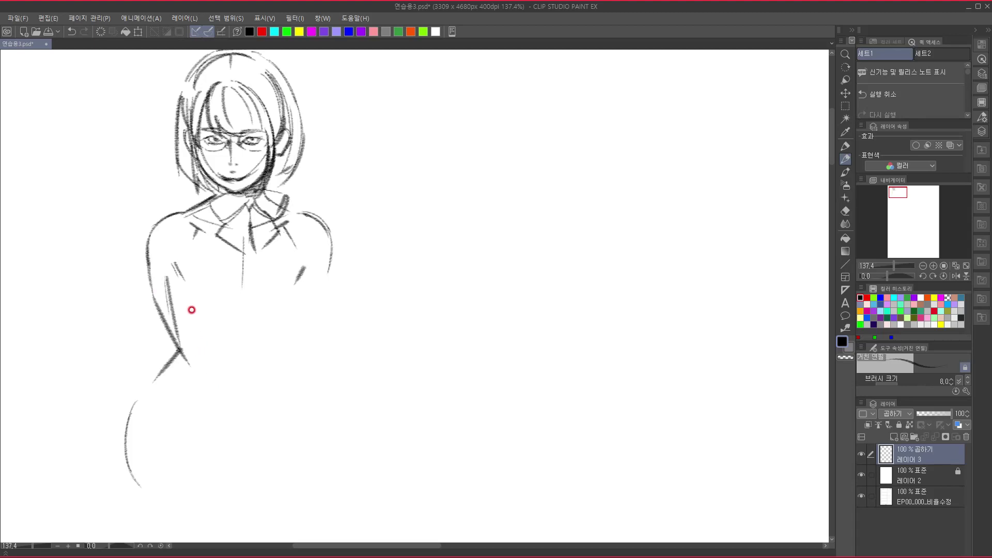
drag(185, 285, 205, 345)
mouse_move(232, 325)
mouse_down()
mouse_move(228, 265)
mouse_move(223, 319)
mouse_move(233, 373)
mouse_up()
mouse_move(189, 308)
mouse_down()
mouse_move(233, 430)
mouse_move(228, 376)
mouse_move(263, 398)
mouse_move(239, 396)
mouse_move(252, 425)
mouse_up()
drag(257, 446, 266, 444)
drag(291, 360, 289, 401)
drag(331, 306, 319, 370)
drag(317, 327, 317, 285)
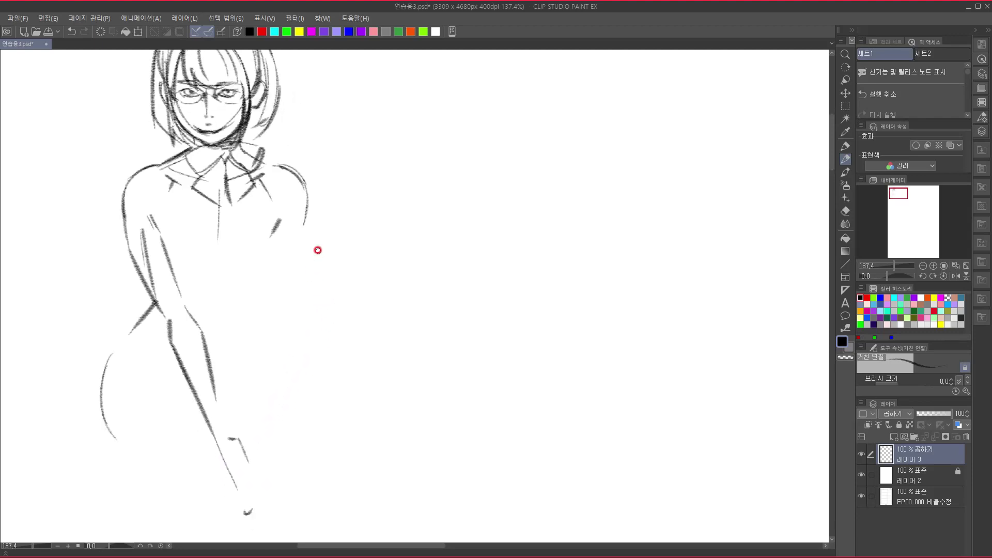
Draw the right upper arm, elbow and forearm, reaching inward toward the other hand.
mouse_move(308, 198)
mouse_down()
mouse_move(306, 258)
mouse_move(284, 295)
mouse_up()
drag(304, 256, 261, 333)
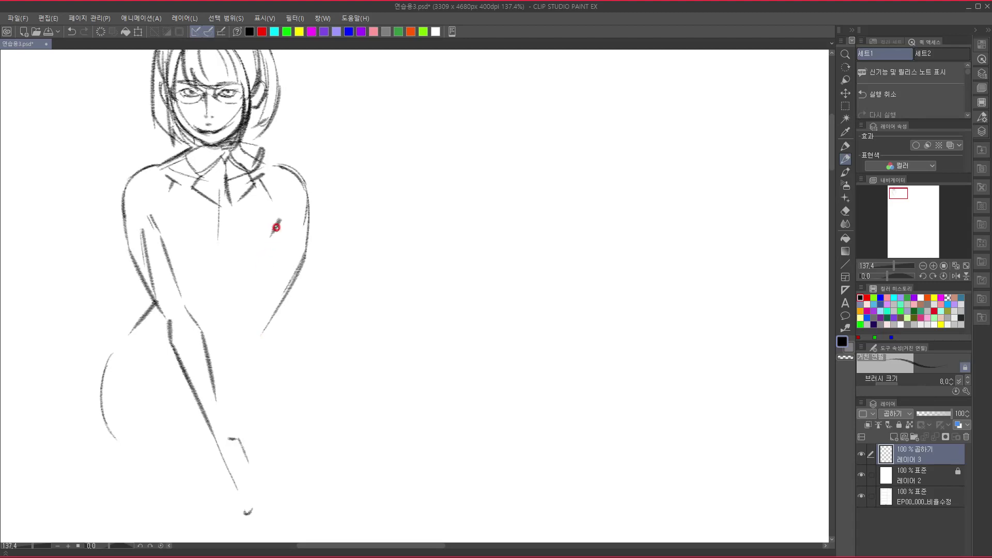
mouse_move(270, 239)
mouse_down()
mouse_move(238, 329)
mouse_move(234, 421)
mouse_up()
drag(265, 320, 245, 442)
drag(289, 345, 288, 428)
drag(343, 304, 352, 291)
Draw vertical straps from both shoulders down the chest and join them with a curved line across the torso.
drag(287, 214, 296, 194)
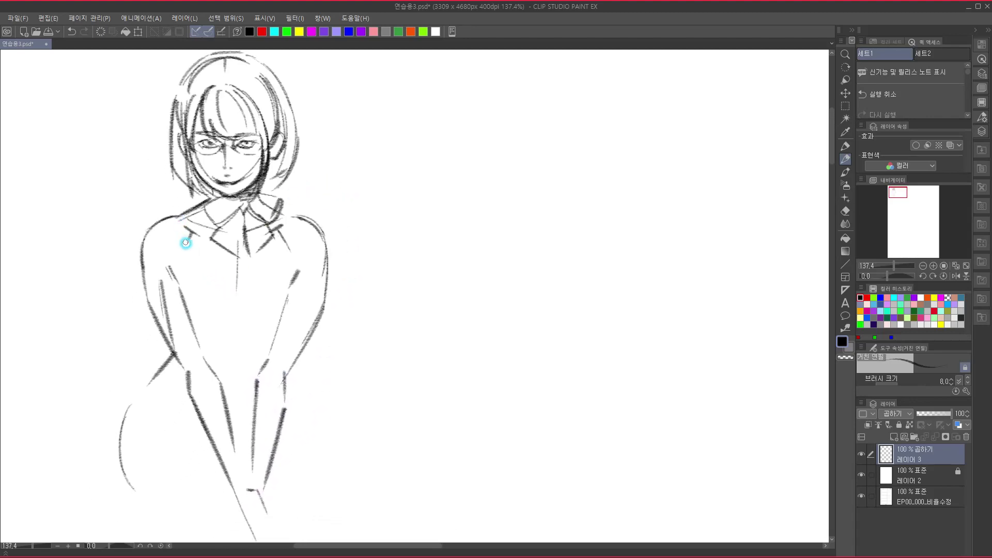
drag(182, 213, 189, 283)
drag(189, 218, 192, 268)
drag(291, 226, 283, 262)
drag(283, 217, 282, 277)
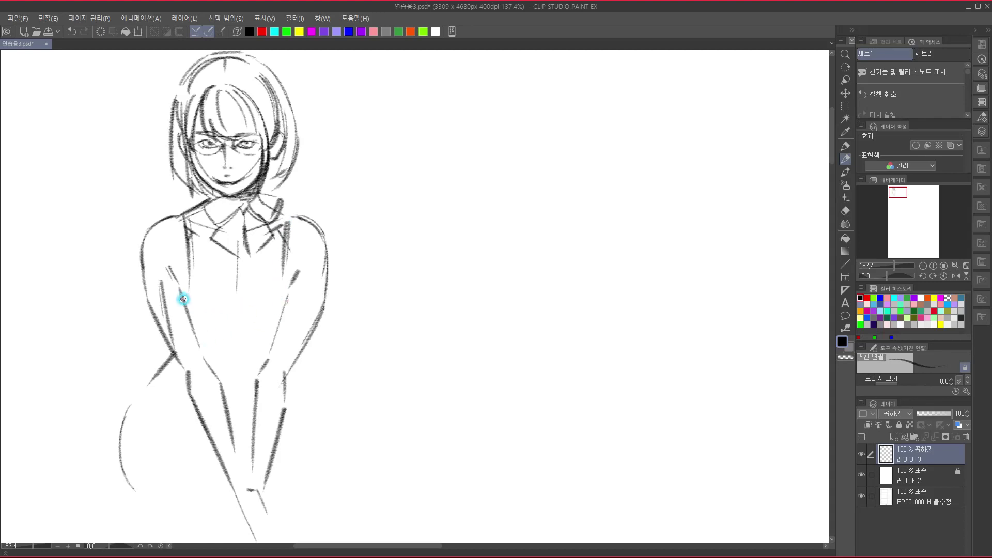
mouse_move(195, 288)
mouse_down()
mouse_move(239, 327)
mouse_move(281, 299)
mouse_move(270, 342)
mouse_up()
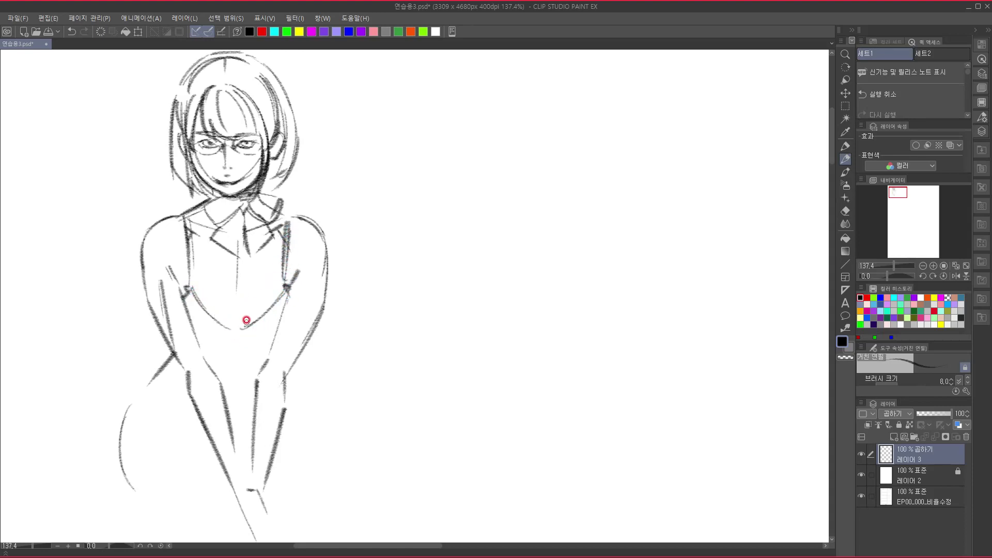
mouse_move(210, 254)
mouse_down()
mouse_move(222, 273)
mouse_move(258, 270)
mouse_up()
key(ctrl+z)
key(ctrl+z)
Sketch the center and lower contours of the bust, and darken the curved garment edges running down from the straps.
mouse_move(207, 245)
mouse_down()
mouse_move(230, 276)
mouse_move(263, 258)
mouse_move(255, 251)
mouse_move(249, 292)
mouse_up()
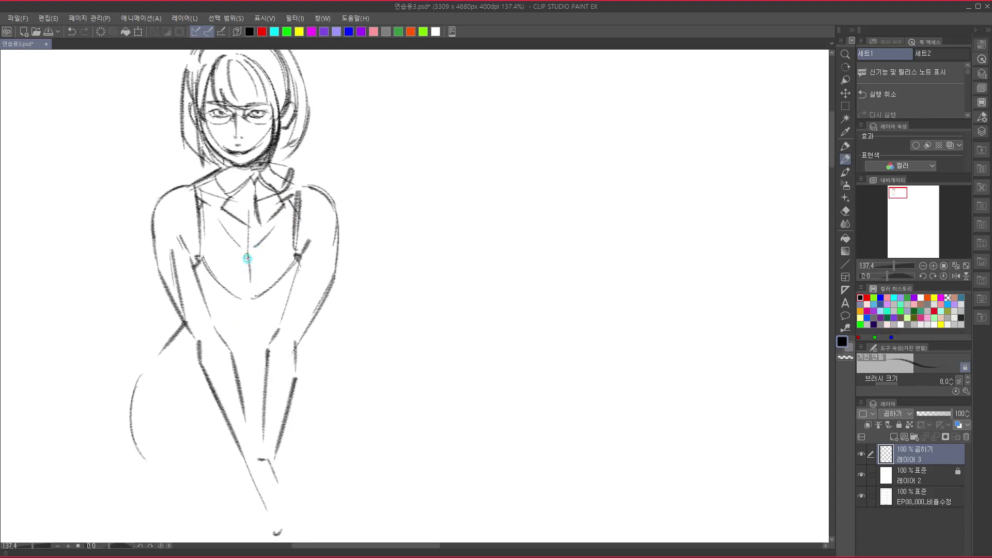
mouse_move(247, 257)
mouse_down()
mouse_move(245, 304)
mouse_move(232, 310)
mouse_move(250, 290)
mouse_move(238, 308)
mouse_move(287, 310)
mouse_up()
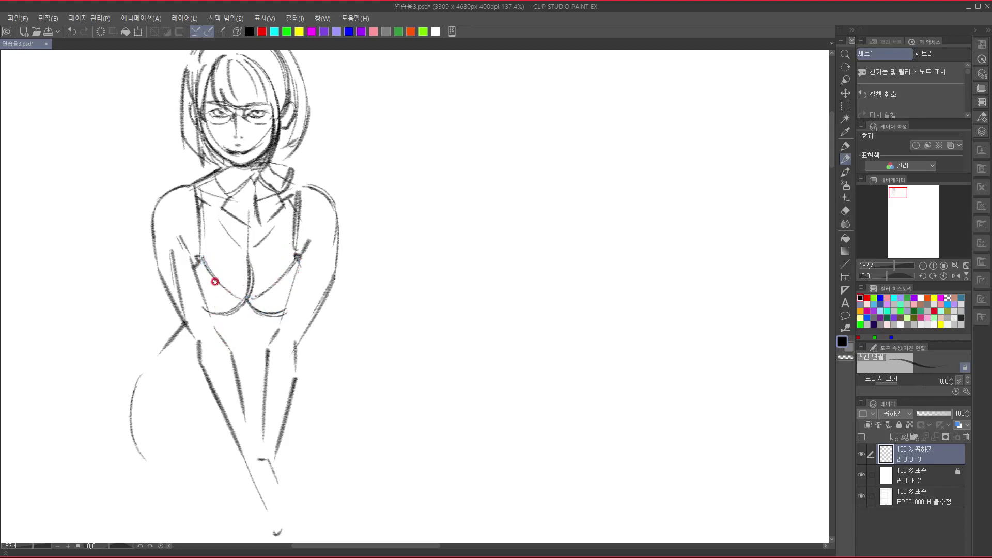
drag(200, 262, 256, 302)
drag(293, 265, 256, 302)
mouse_move(207, 265)
mouse_down()
mouse_move(219, 288)
mouse_move(253, 302)
mouse_up()
drag(291, 262, 243, 307)
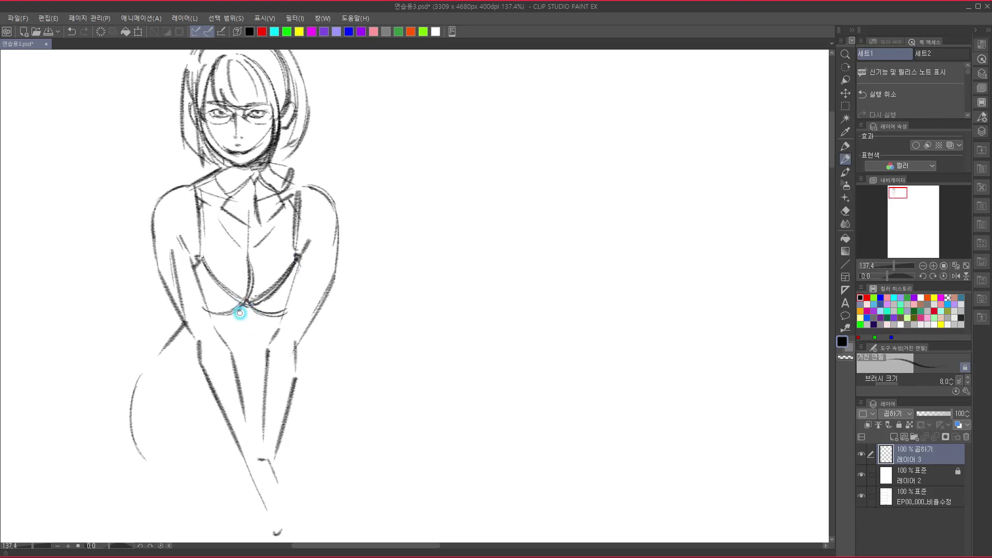
Sketch and reinforce the lower and outer curves of both bust cups.
drag(239, 313, 257, 311)
key(ctrl+z)
mouse_move(182, 263)
mouse_down()
mouse_move(217, 316)
mouse_move(292, 314)
mouse_up()
drag(299, 262, 279, 311)
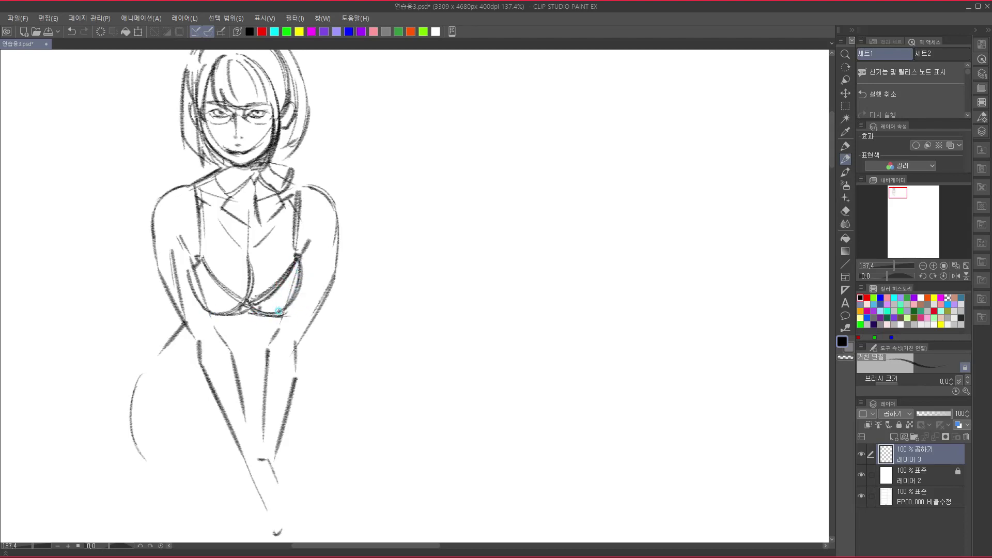
drag(187, 271, 207, 313)
drag(220, 279, 217, 277)
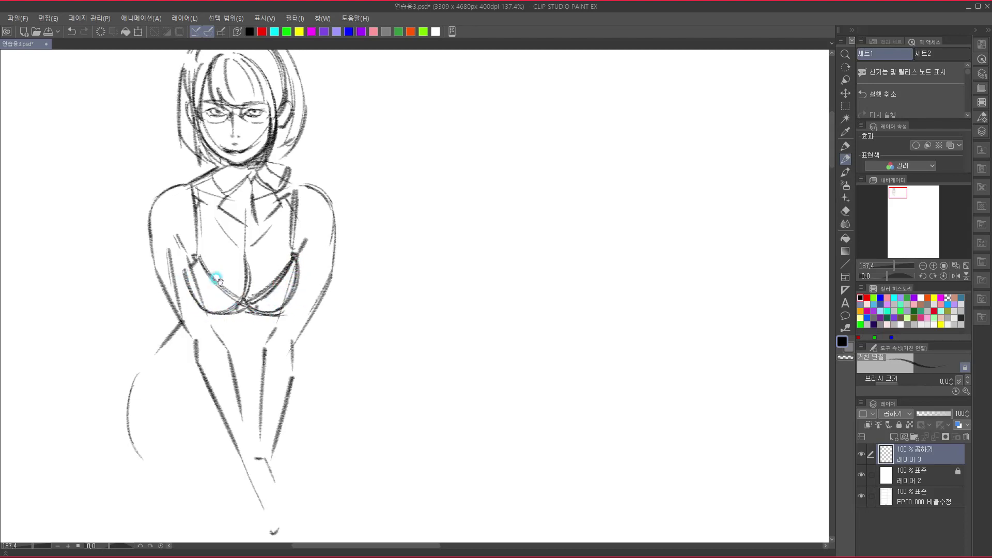
Darken the outer contour of the left arm from shoulder to elbow and its inner contour down to the forearm.
drag(176, 235, 186, 266)
drag(157, 191, 154, 279)
drag(152, 276, 190, 342)
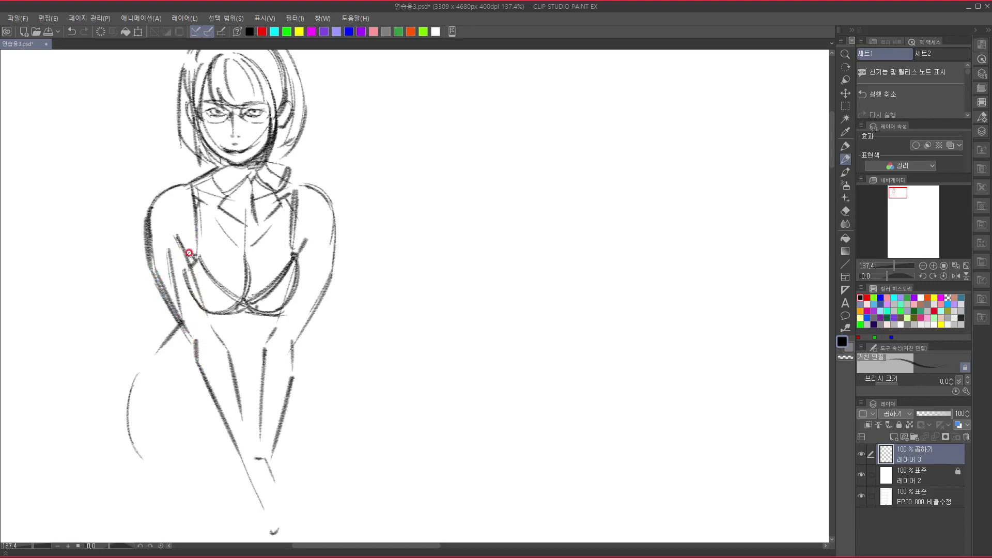
drag(171, 230, 201, 308)
mouse_move(191, 274)
mouse_down()
mouse_move(204, 307)
mouse_move(194, 286)
mouse_up()
drag(181, 250, 231, 381)
mouse_move(220, 330)
mouse_down()
mouse_move(246, 453)
mouse_move(233, 342)
mouse_up()
key(ctrl+z)
mouse_move(204, 273)
mouse_down()
mouse_move(231, 376)
mouse_move(234, 366)
mouse_move(209, 437)
mouse_up()
drag(262, 400, 252, 451)
drag(298, 390, 315, 317)
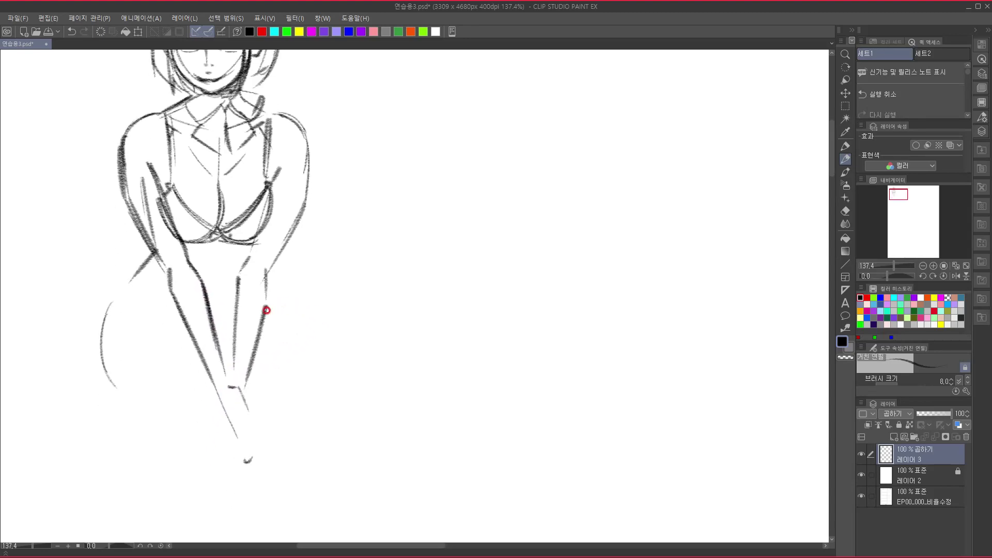
Add a short torso center line below the bust, the left waist side and a double curved waistline between the arms.
mouse_move(217, 247)
mouse_down()
mouse_move(218, 283)
mouse_move(237, 282)
mouse_up()
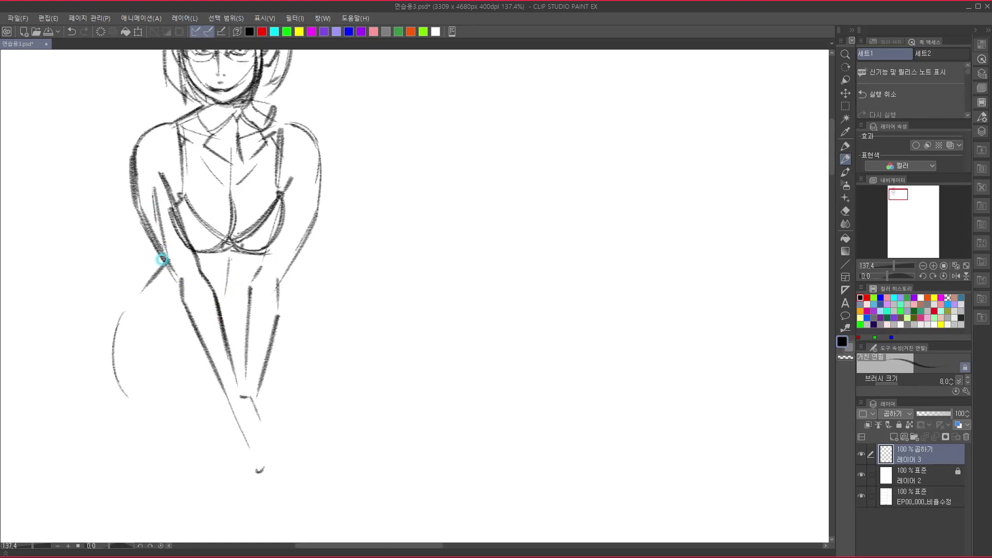
drag(158, 222, 170, 288)
mouse_move(161, 247)
mouse_down()
mouse_move(166, 276)
mouse_move(254, 293)
mouse_up()
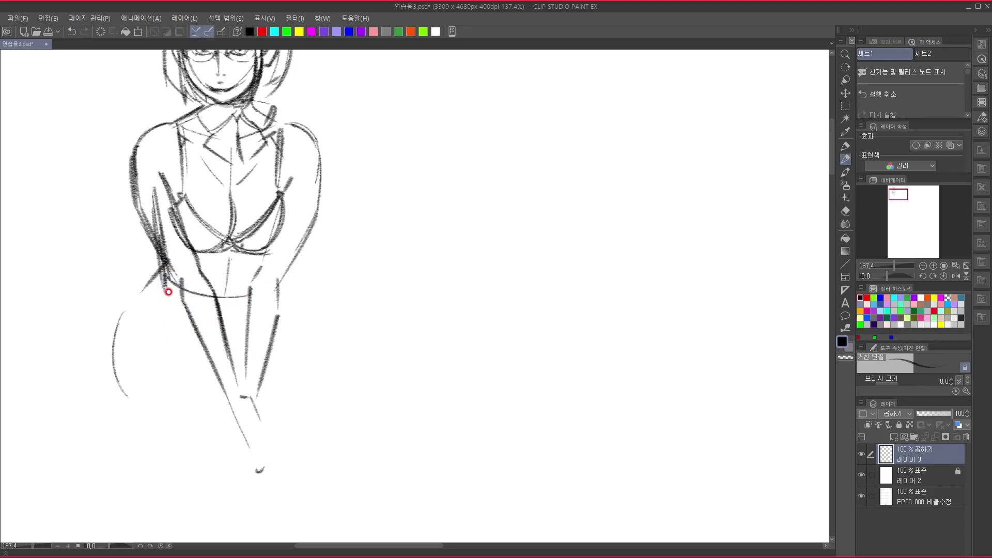
mouse_move(168, 292)
mouse_down()
mouse_move(255, 307)
mouse_move(270, 301)
mouse_move(237, 310)
mouse_move(288, 359)
mouse_up()
drag(243, 285, 264, 233)
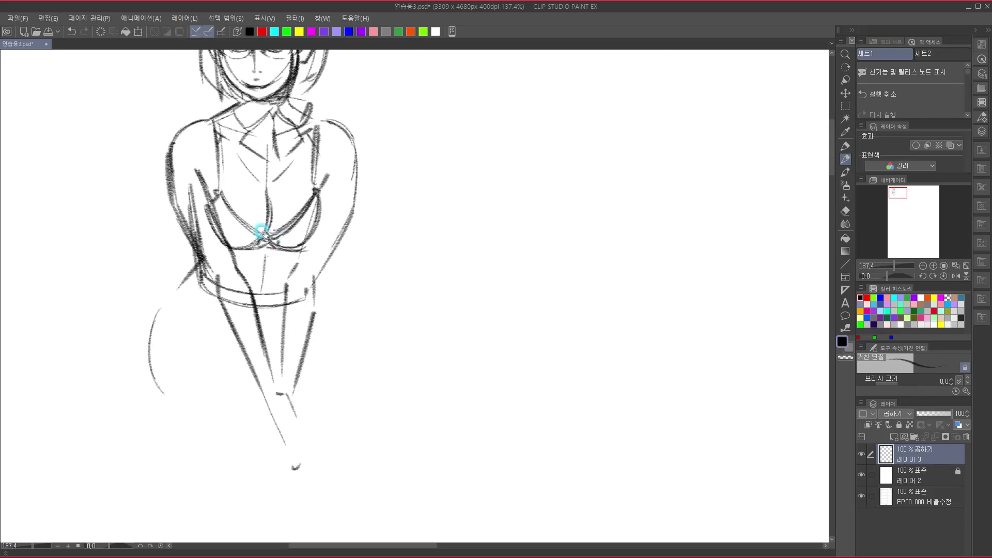
Rework the line from the left waist to the hip and thin out the old rough hip strokes with the eraser.
drag(198, 278, 176, 300)
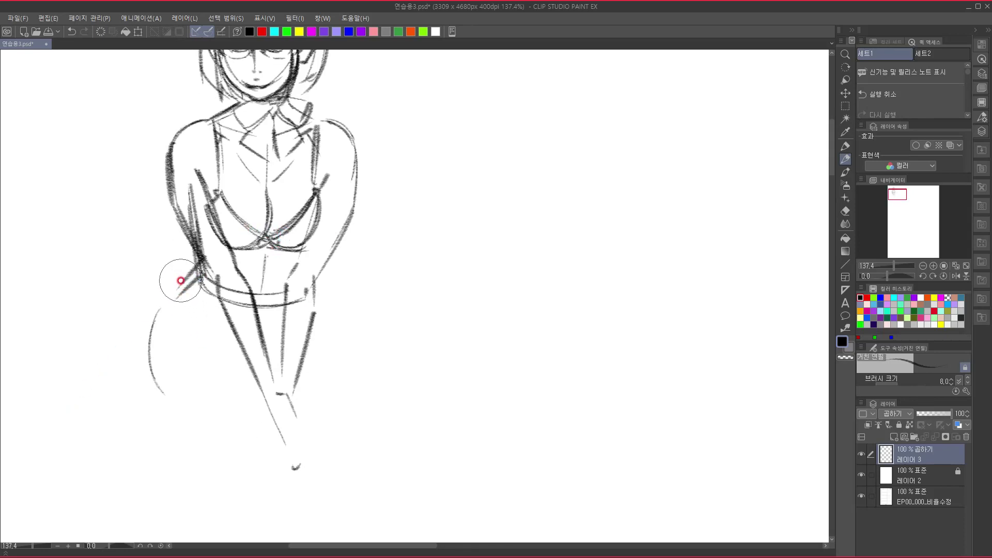
mouse_move(182, 279)
mouse_down()
mouse_move(191, 270)
mouse_move(158, 297)
mouse_move(153, 322)
mouse_up()
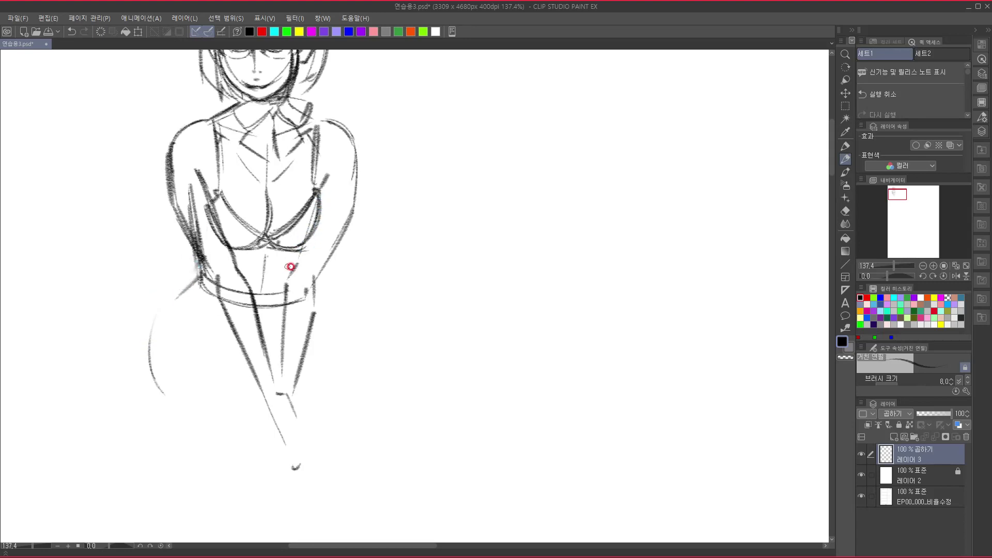
mouse_move(325, 292)
mouse_down()
mouse_move(288, 376)
mouse_move(338, 277)
mouse_move(363, 181)
mouse_move(316, 191)
mouse_up()
Redraw the left forearm with tighter outer and inner lines ending at the wrist, and erase the old overlapping strokes.
drag(267, 318, 266, 332)
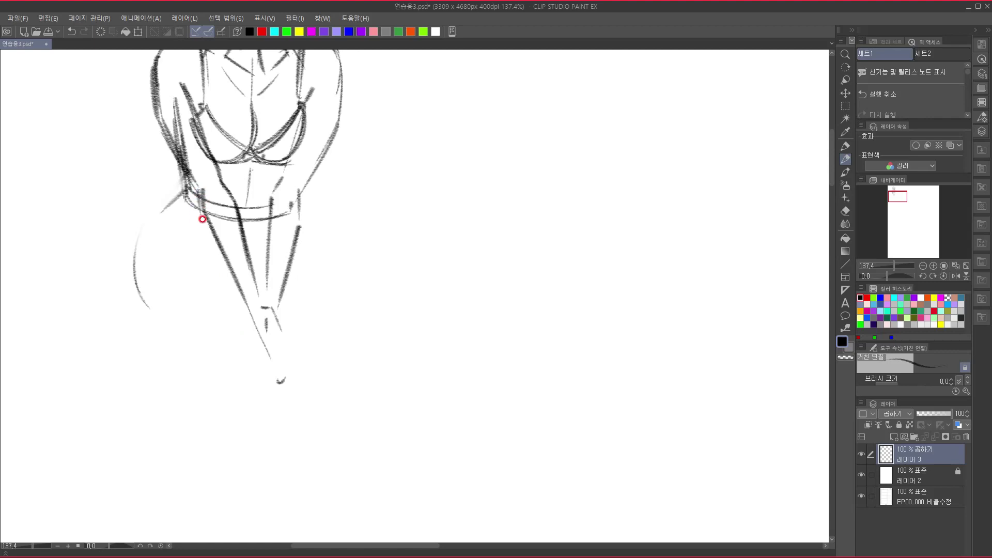
drag(204, 217, 230, 302)
drag(223, 188, 246, 287)
mouse_move(228, 217)
mouse_down()
mouse_move(250, 308)
mouse_move(269, 309)
mouse_up()
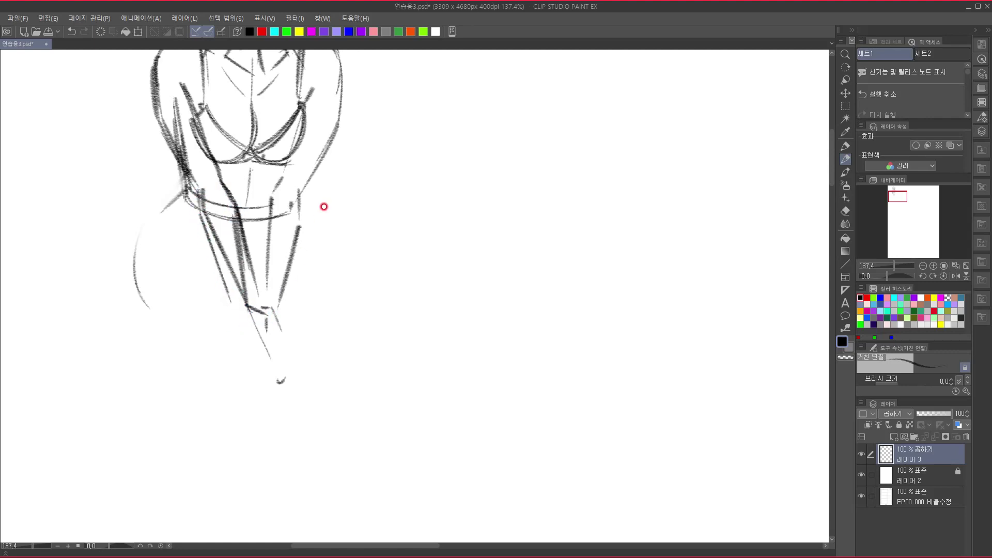
mouse_move(243, 235)
mouse_down()
mouse_move(258, 286)
mouse_move(241, 241)
mouse_move(236, 284)
mouse_up()
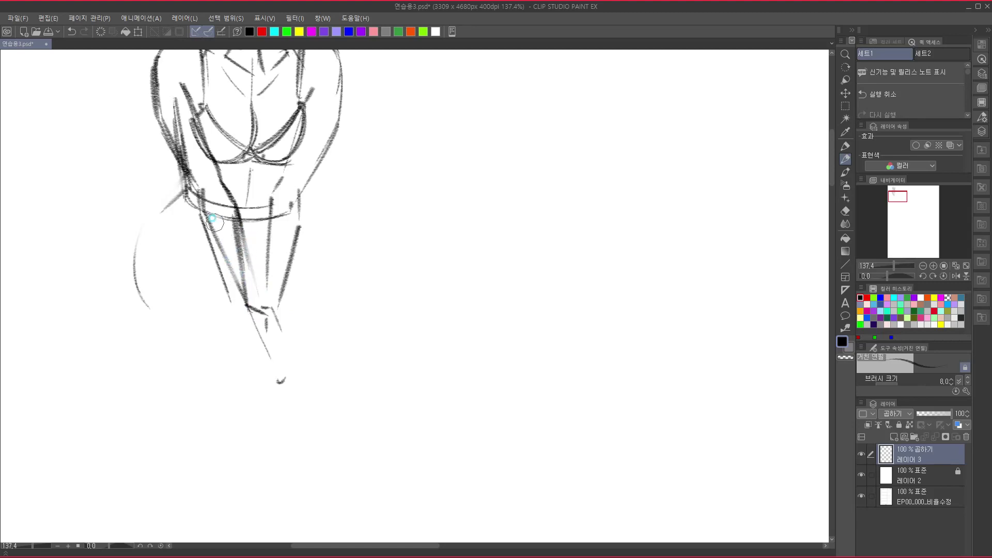
mouse_move(212, 218)
mouse_down()
mouse_move(234, 291)
mouse_move(216, 228)
mouse_move(251, 238)
mouse_move(257, 270)
mouse_up()
drag(248, 212, 254, 272)
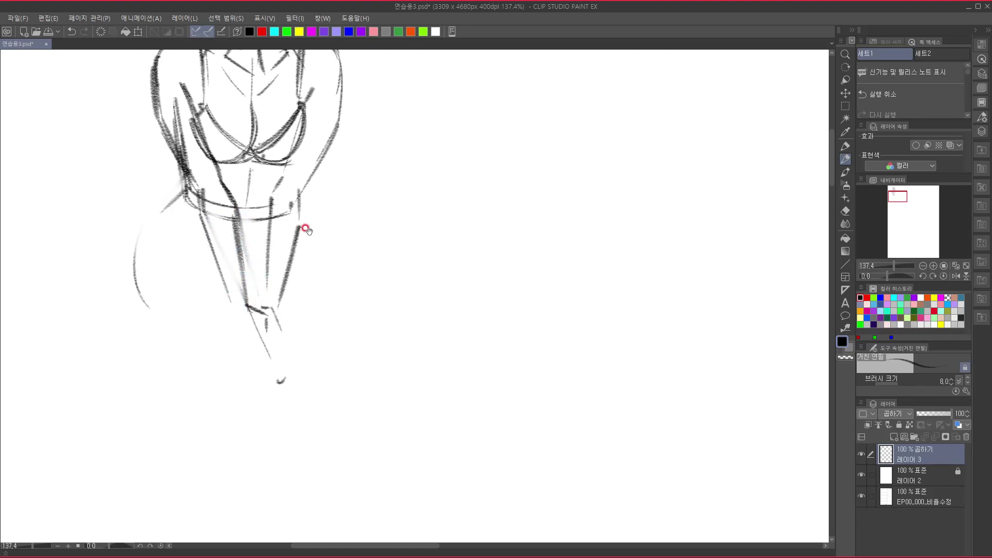
drag(305, 228, 284, 410)
drag(359, 402, 409, 188)
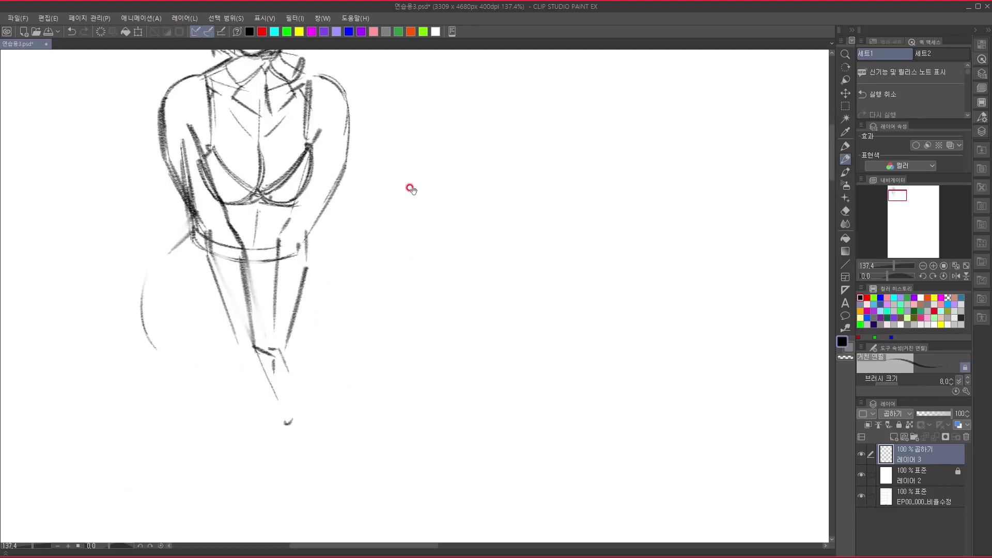
drag(333, 324, 365, 259)
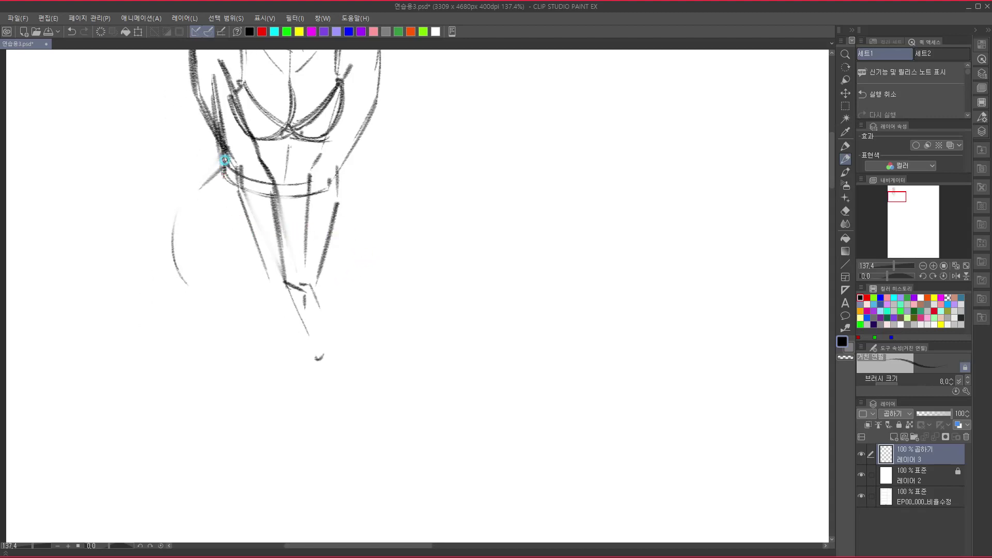
Draw the left hip and the rounded thigh of a kneeling leg, with its inner edge running down to the knee.
mouse_move(223, 175)
mouse_down()
mouse_move(237, 216)
mouse_move(228, 217)
mouse_move(260, 227)
mouse_move(278, 294)
mouse_move(246, 226)
mouse_move(284, 271)
mouse_up()
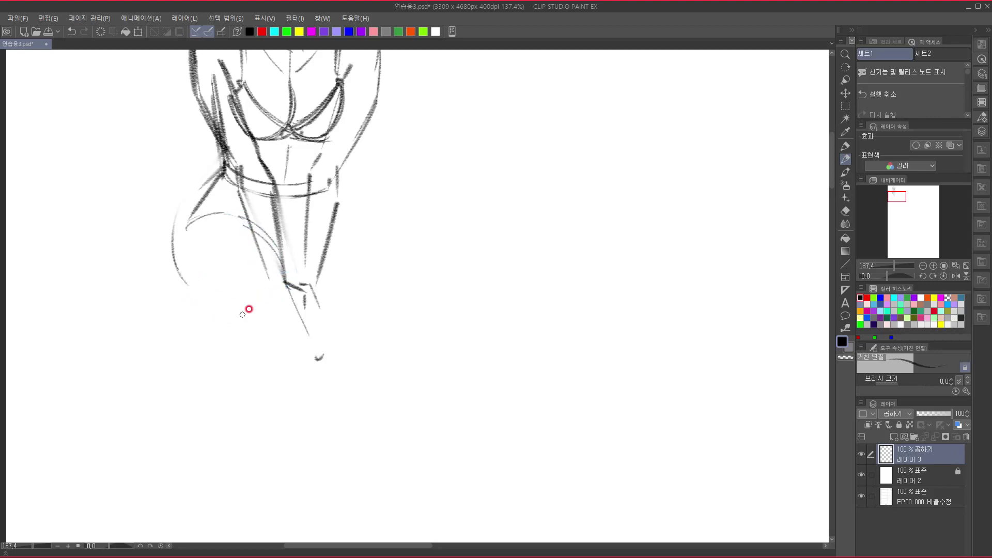
mouse_move(246, 222)
mouse_down()
mouse_move(280, 266)
mouse_move(270, 384)
mouse_up()
mouse_move(245, 410)
mouse_down()
mouse_move(320, 303)
mouse_move(272, 346)
mouse_move(321, 320)
mouse_up()
drag(291, 350, 276, 442)
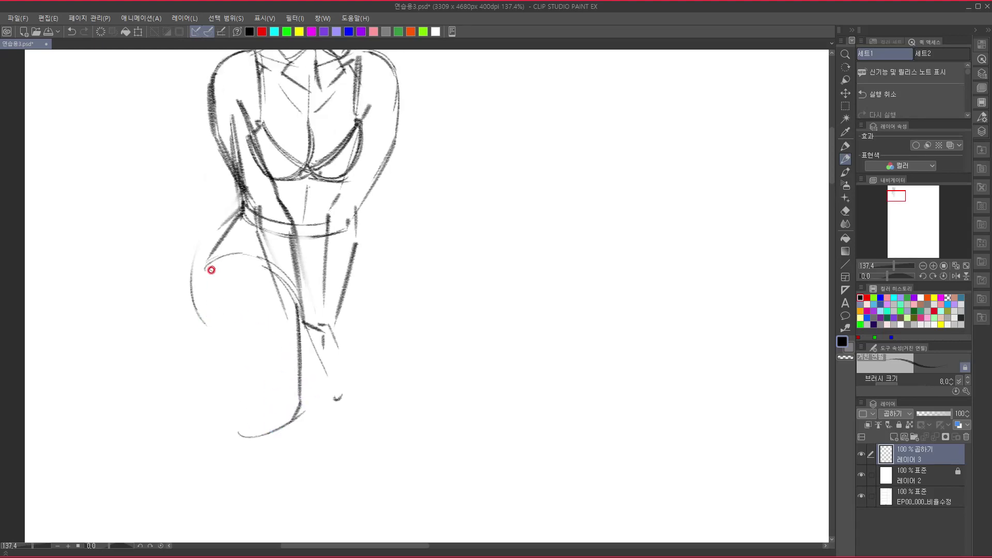
mouse_move(205, 268)
mouse_down()
mouse_move(194, 311)
mouse_move(210, 313)
mouse_move(195, 289)
mouse_move(218, 359)
mouse_move(202, 282)
mouse_move(223, 361)
mouse_up()
Draw the folded left lower leg with the calf, shin line and foot extending out to the side.
mouse_move(251, 373)
mouse_down()
mouse_move(273, 323)
mouse_move(279, 354)
mouse_up()
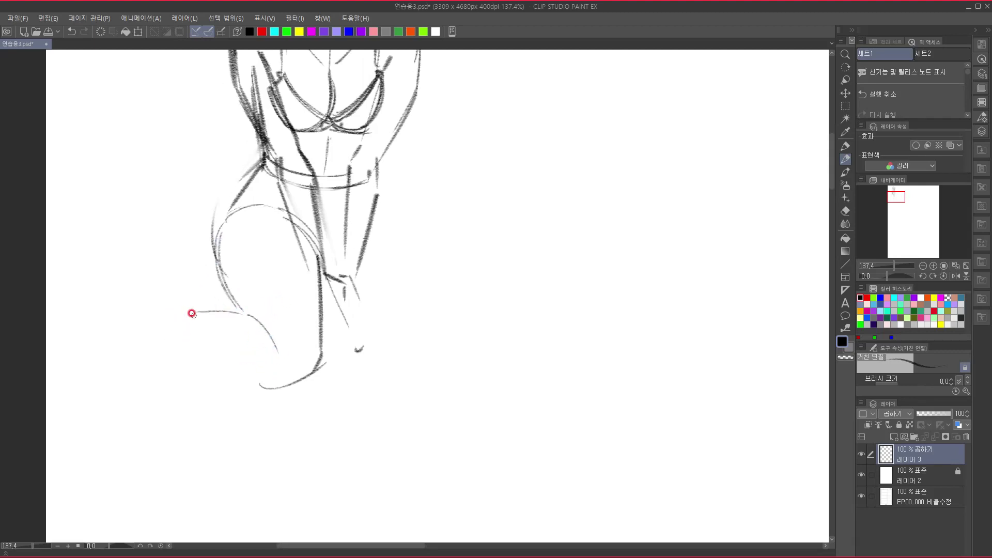
drag(155, 297, 221, 318)
mouse_move(163, 279)
mouse_down()
mouse_move(165, 296)
mouse_move(127, 280)
mouse_move(98, 284)
mouse_move(71, 327)
mouse_move(120, 318)
mouse_move(171, 326)
mouse_move(256, 379)
mouse_up()
mouse_move(185, 340)
mouse_down()
mouse_move(258, 381)
mouse_move(320, 365)
mouse_move(284, 340)
mouse_up()
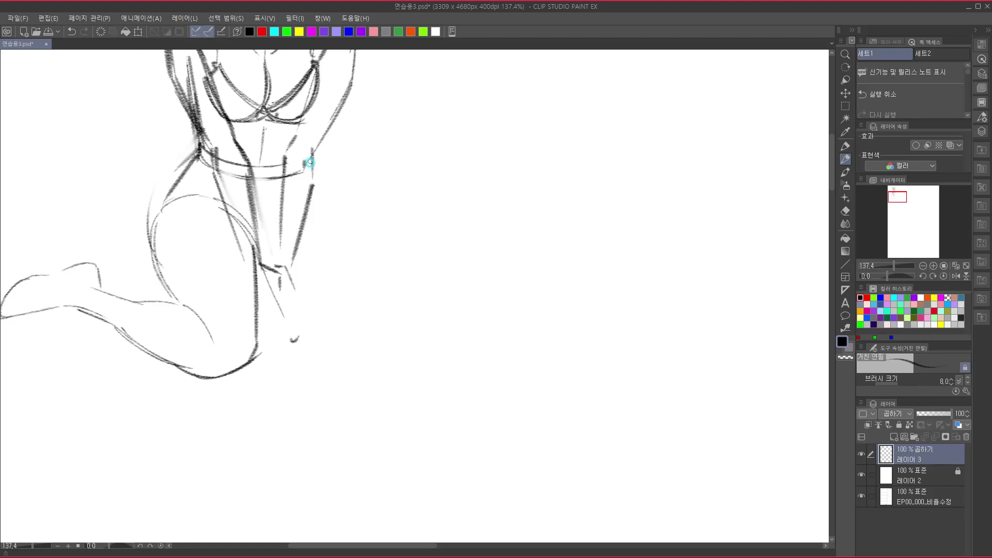
Sketch the right hip line and the curved top of the right thigh behind the forearm.
drag(305, 160, 323, 199)
mouse_move(272, 247)
mouse_down()
mouse_move(303, 211)
mouse_move(275, 248)
mouse_move(278, 225)
mouse_move(334, 195)
mouse_move(328, 204)
mouse_move(345, 216)
mouse_move(360, 257)
mouse_up()
mouse_move(329, 206)
mouse_down()
mouse_move(357, 258)
mouse_move(345, 490)
mouse_up()
drag(382, 439, 367, 302)
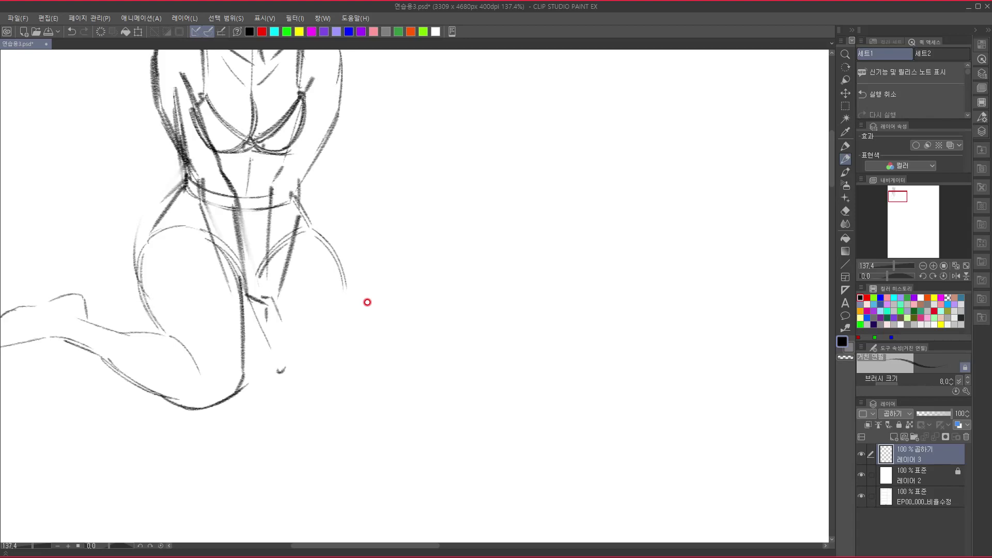
Sketch the left hand resting between the thighs, with its back, thumb side and downward-pointing fingers.
mouse_move(208, 231)
mouse_down()
mouse_move(235, 334)
mouse_move(228, 288)
mouse_move(276, 398)
mouse_up()
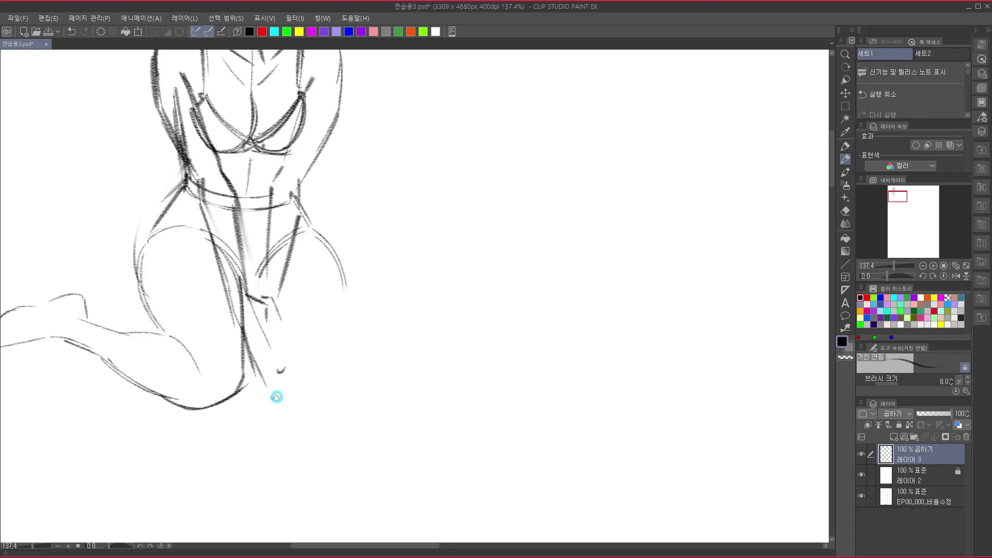
drag(261, 361, 269, 385)
mouse_move(251, 304)
mouse_down()
mouse_move(271, 326)
mouse_move(280, 393)
mouse_up()
drag(252, 360, 275, 395)
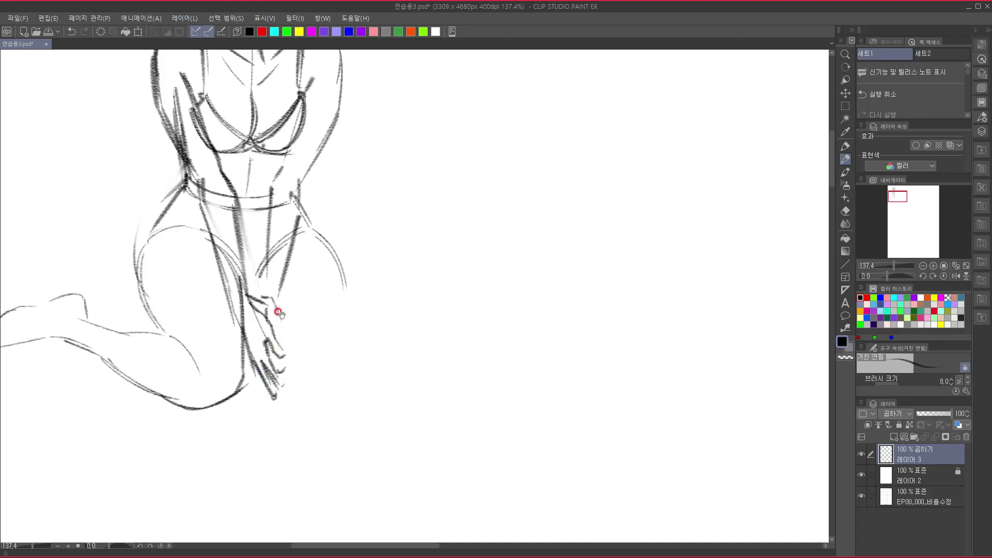
Fade the rough lines of the left arm, waist, inner thighs and hand with a large soft eraser.
drag(296, 286, 298, 465)
drag(334, 403, 336, 310)
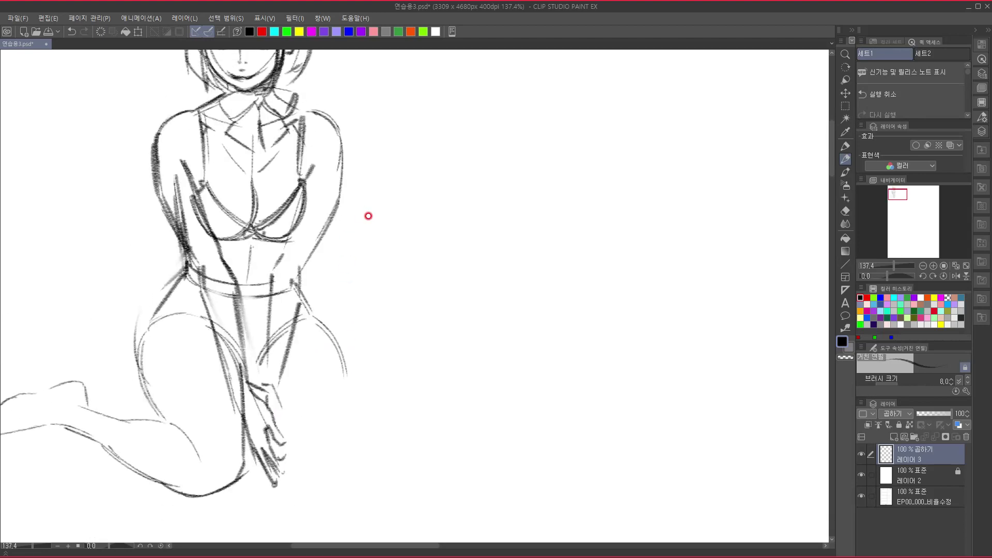
mouse_move(257, 345)
mouse_down()
mouse_move(228, 359)
mouse_move(216, 285)
mouse_move(268, 454)
mouse_move(274, 314)
mouse_move(244, 433)
mouse_up()
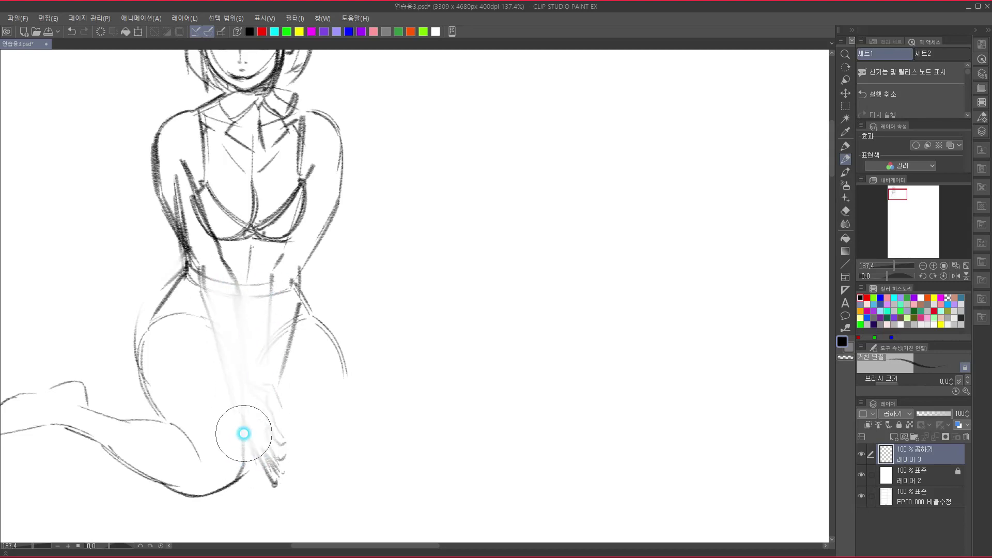
mouse_move(204, 281)
mouse_down()
mouse_move(173, 206)
mouse_move(136, 362)
mouse_up()
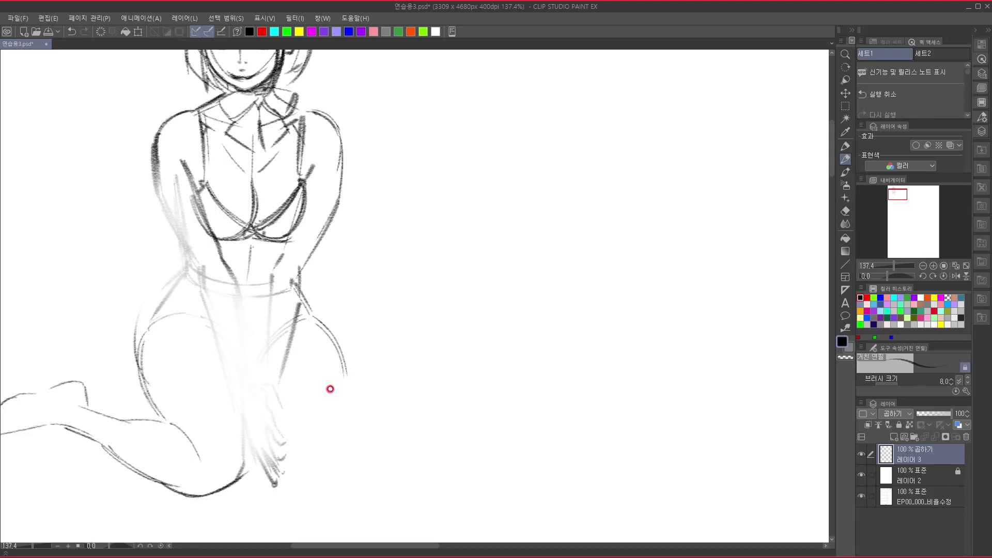
Draw the outer contour of the right thigh, a line between the thighs and the rounded right knee.
drag(308, 320, 339, 370)
drag(332, 333, 339, 436)
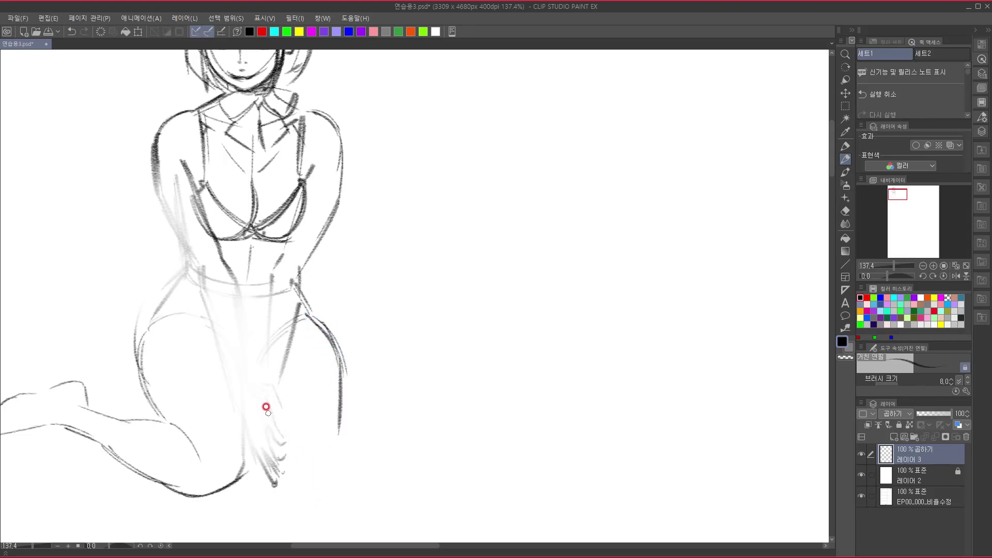
mouse_move(249, 378)
mouse_down()
mouse_move(273, 471)
mouse_move(320, 497)
mouse_move(343, 483)
mouse_up()
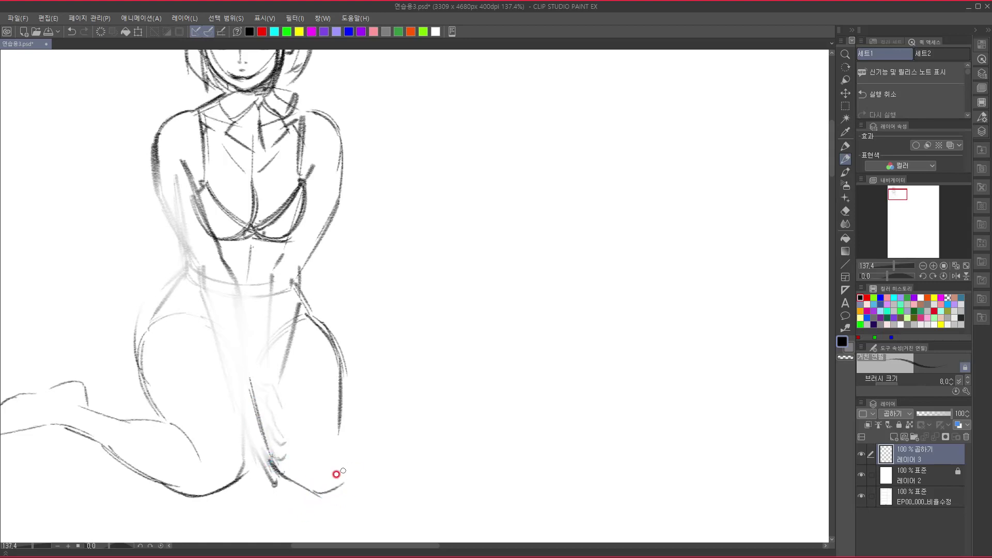
mouse_move(284, 474)
mouse_down()
mouse_move(313, 491)
mouse_move(348, 474)
mouse_up()
Draw the folded right lower leg with its calf, heel and foot extending out to the side.
mouse_move(337, 422)
mouse_down()
mouse_move(389, 386)
mouse_move(434, 405)
mouse_move(457, 433)
mouse_up()
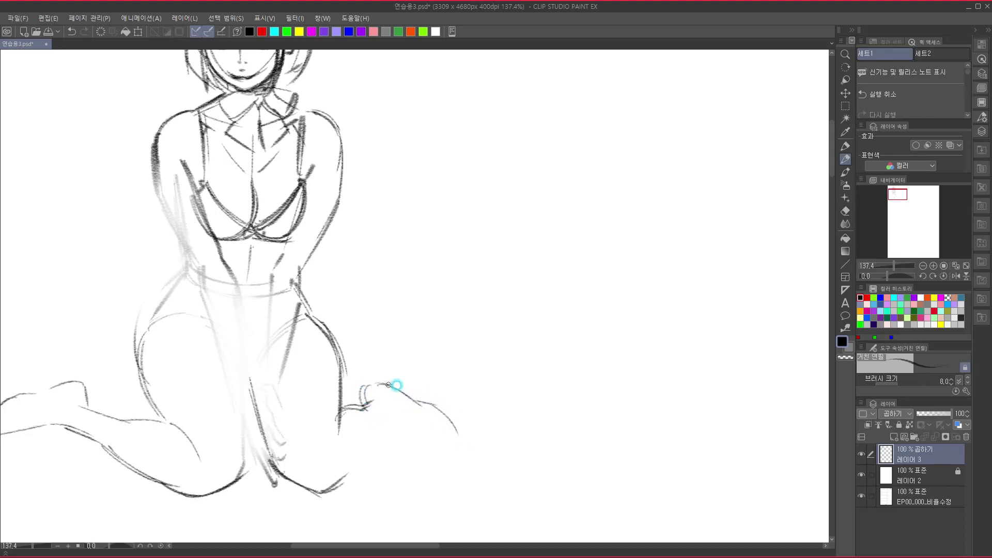
drag(395, 385, 457, 439)
mouse_move(416, 398)
mouse_down()
mouse_move(445, 409)
mouse_move(459, 436)
mouse_up()
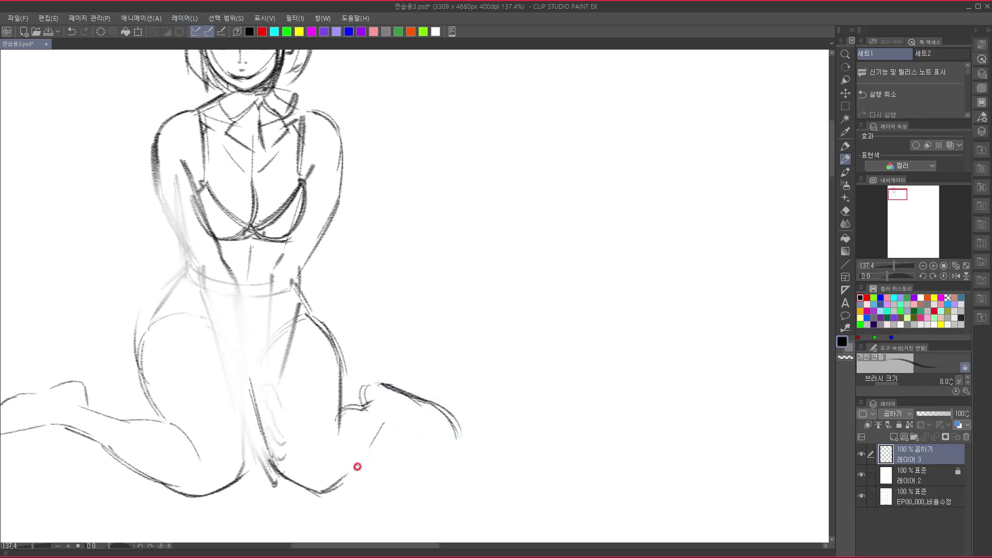
mouse_move(382, 423)
mouse_down()
mouse_move(343, 481)
mouse_move(378, 429)
mouse_move(368, 448)
mouse_move(436, 427)
mouse_move(463, 440)
mouse_up()
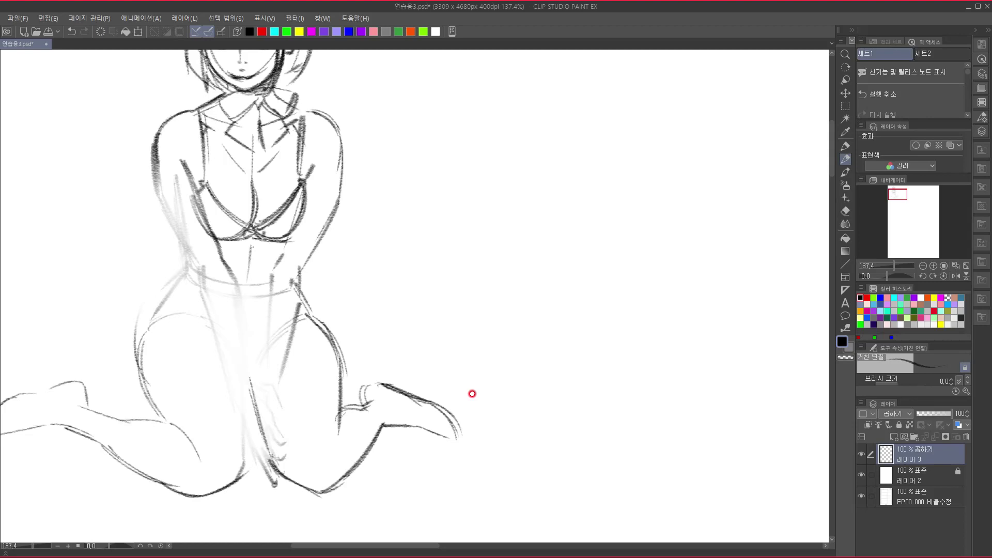
Strengthen the right shoulder line, the side of the bust and the outer contour of the right arm down to the elbow.
mouse_move(304, 233)
mouse_down()
mouse_move(327, 366)
mouse_move(405, 326)
mouse_move(410, 303)
mouse_move(368, 249)
mouse_up()
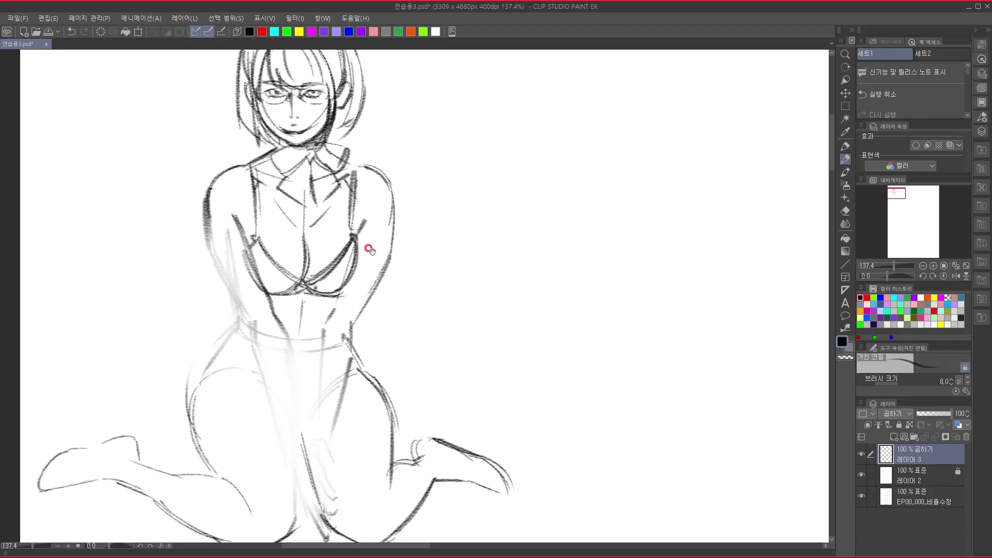
drag(327, 147, 367, 171)
mouse_move(328, 149)
mouse_down()
mouse_move(397, 201)
mouse_move(356, 244)
mouse_move(338, 295)
mouse_up()
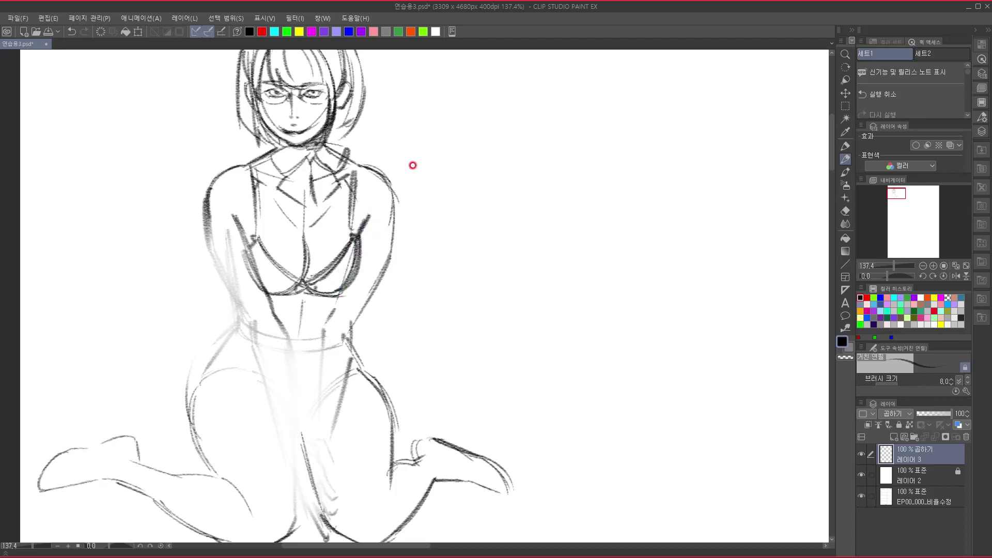
drag(355, 243, 342, 287)
drag(389, 187, 388, 232)
mouse_move(375, 173)
mouse_down()
mouse_move(390, 192)
mouse_move(387, 268)
mouse_move(367, 305)
mouse_up()
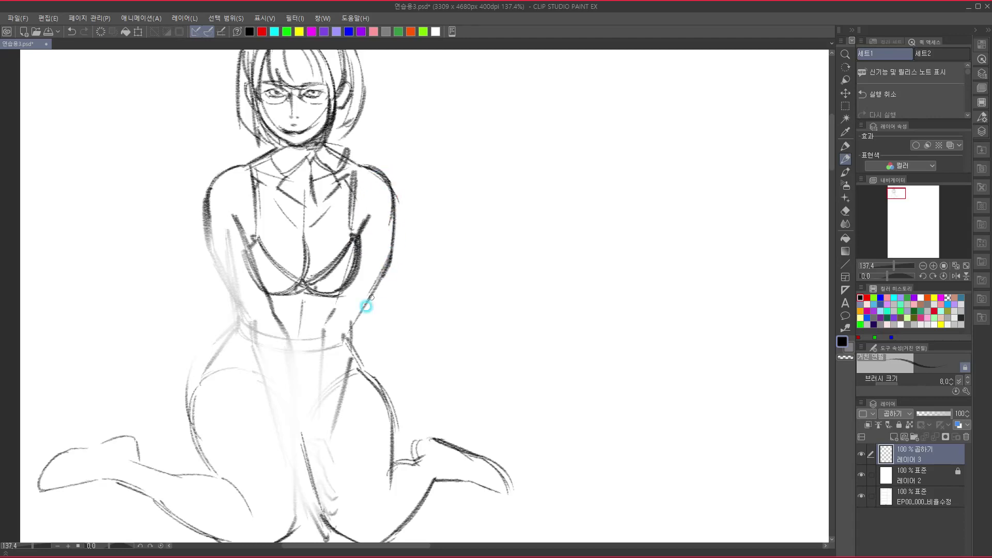
drag(388, 268, 350, 331)
Darken the inner contour of the right arm and both edges of the right forearm down to the hand.
drag(402, 270, 434, 198)
mouse_move(372, 224)
mouse_down()
mouse_move(357, 252)
mouse_move(377, 270)
mouse_move(350, 309)
mouse_up()
mouse_move(343, 326)
mouse_down()
mouse_move(332, 354)
mouse_move(348, 252)
mouse_move(332, 385)
mouse_up()
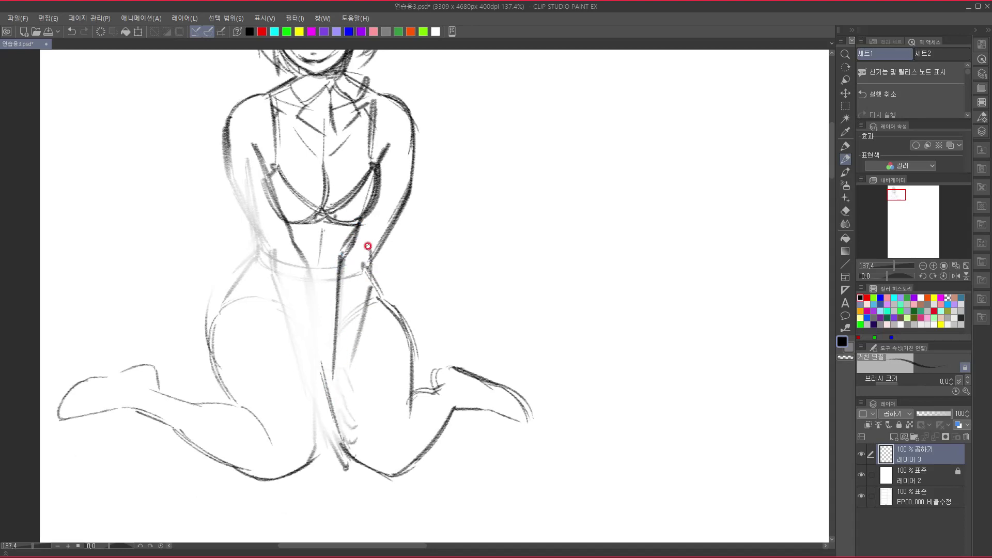
drag(369, 252, 357, 336)
mouse_move(370, 288)
mouse_down()
mouse_move(347, 381)
mouse_move(347, 334)
mouse_move(347, 396)
mouse_move(336, 412)
mouse_up()
drag(369, 327, 336, 472)
drag(347, 358, 358, 269)
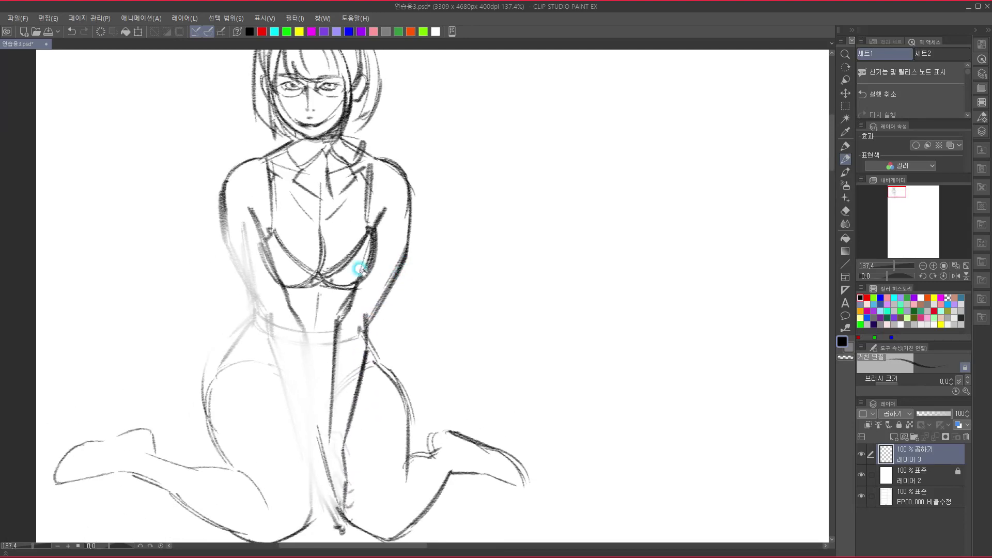
Darken the outer contour of the left arm and both edges of the left forearm.
mouse_move(220, 193)
mouse_down()
mouse_move(225, 242)
mouse_move(259, 301)
mouse_up()
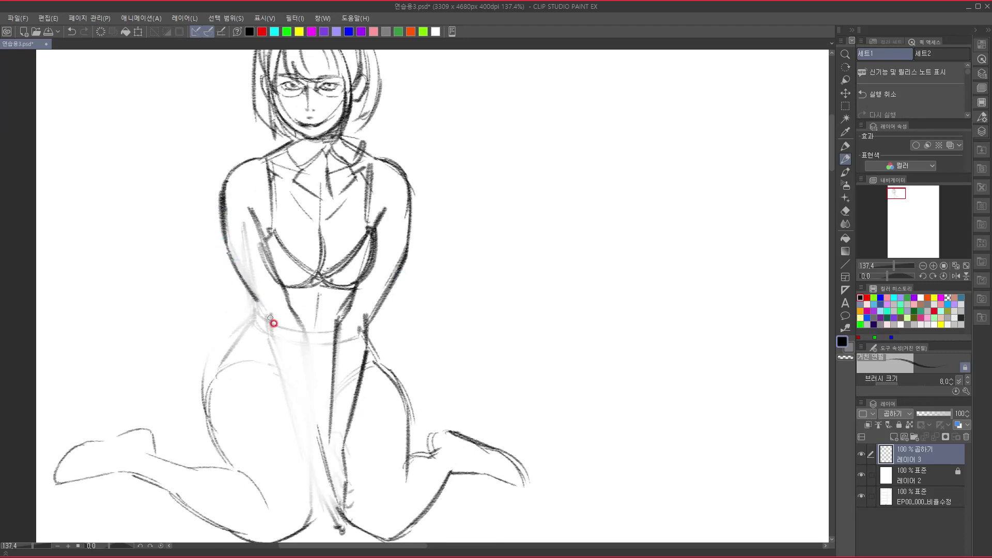
mouse_move(222, 190)
mouse_down()
mouse_move(228, 244)
mouse_move(284, 329)
mouse_move(243, 239)
mouse_move(269, 252)
mouse_move(297, 355)
mouse_up()
drag(298, 227, 313, 358)
Draw the left hand and its fingers, and darken the overlapping hands between the thighs.
scroll(316, 288, down, 2)
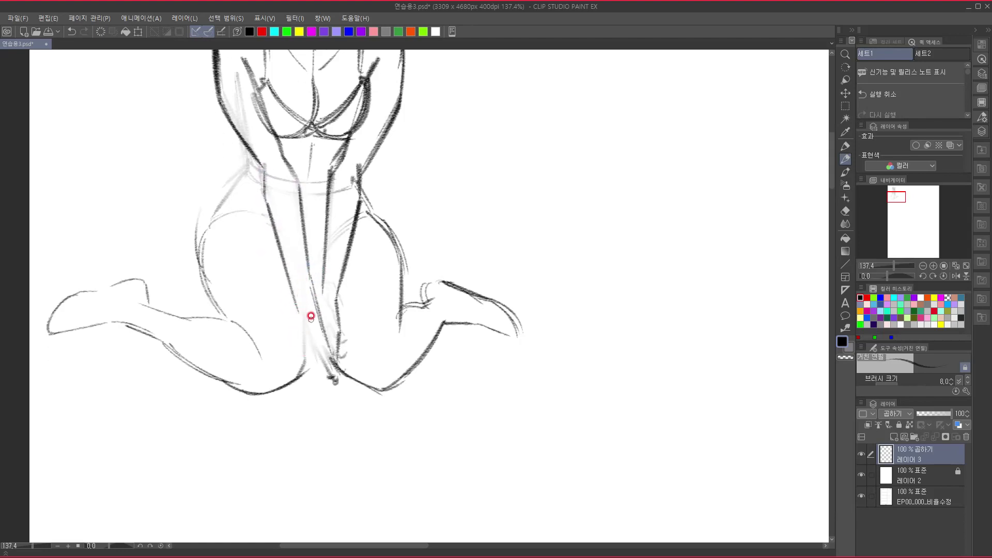
mouse_move(308, 277)
mouse_down()
mouse_move(330, 302)
mouse_move(345, 353)
mouse_move(310, 332)
mouse_move(307, 363)
mouse_move(325, 345)
mouse_move(315, 315)
mouse_move(338, 336)
mouse_move(331, 310)
mouse_move(341, 336)
mouse_move(322, 318)
mouse_move(325, 361)
mouse_move(323, 320)
mouse_move(323, 357)
mouse_move(290, 286)
mouse_move(307, 344)
mouse_move(334, 382)
mouse_move(317, 343)
mouse_move(339, 373)
mouse_move(325, 347)
mouse_up()
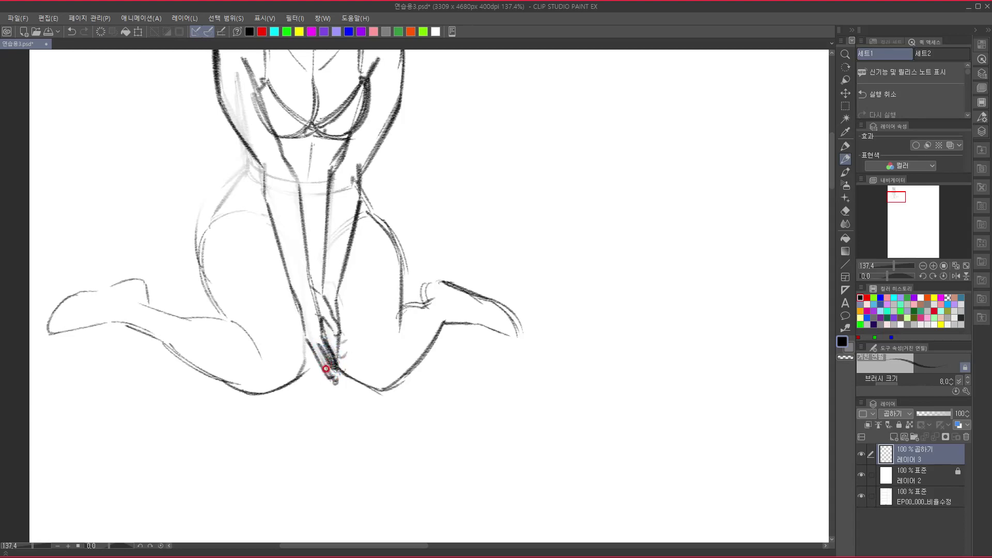
mouse_move(307, 340)
mouse_down()
mouse_move(329, 378)
mouse_move(330, 344)
mouse_move(312, 361)
mouse_move(319, 408)
mouse_move(313, 346)
mouse_move(322, 375)
mouse_up()
drag(324, 341, 323, 347)
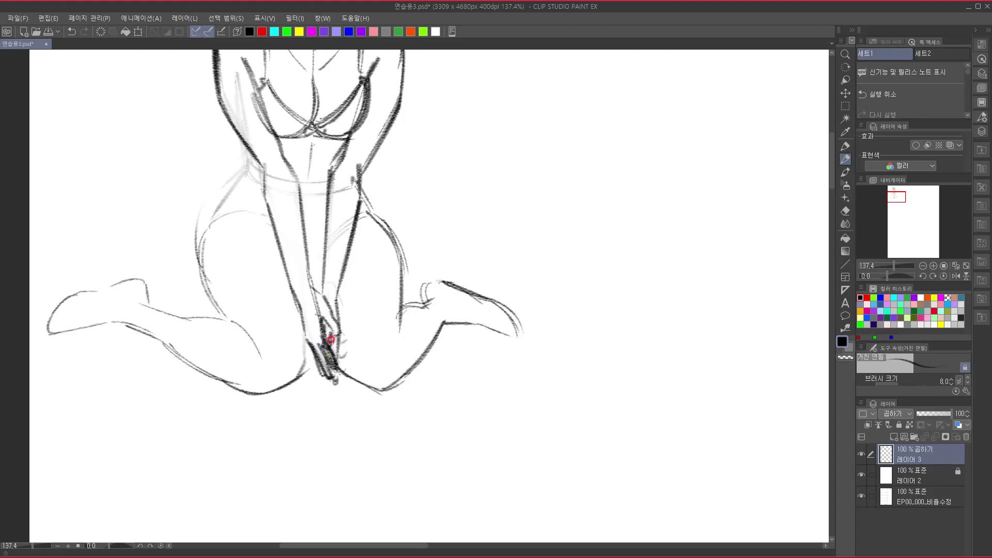
drag(339, 313, 331, 376)
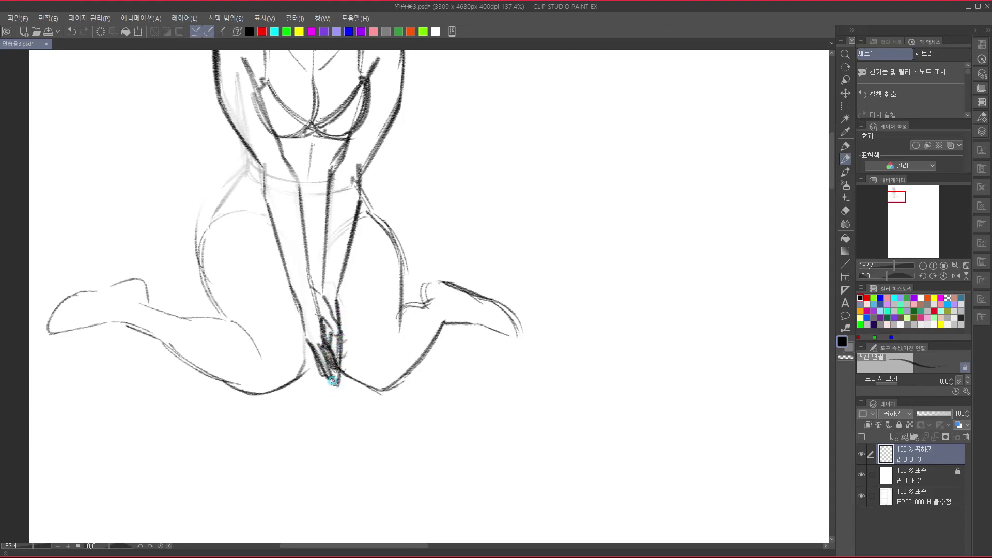
mouse_move(358, 329)
mouse_down()
mouse_move(362, 297)
mouse_move(339, 372)
mouse_move(335, 433)
mouse_up()
drag(349, 364, 343, 469)
drag(372, 386, 375, 427)
Draw the two curved waistband lines across the waist behind the forearms.
mouse_move(315, 204)
mouse_down()
mouse_move(305, 259)
mouse_move(346, 242)
mouse_move(357, 142)
mouse_up()
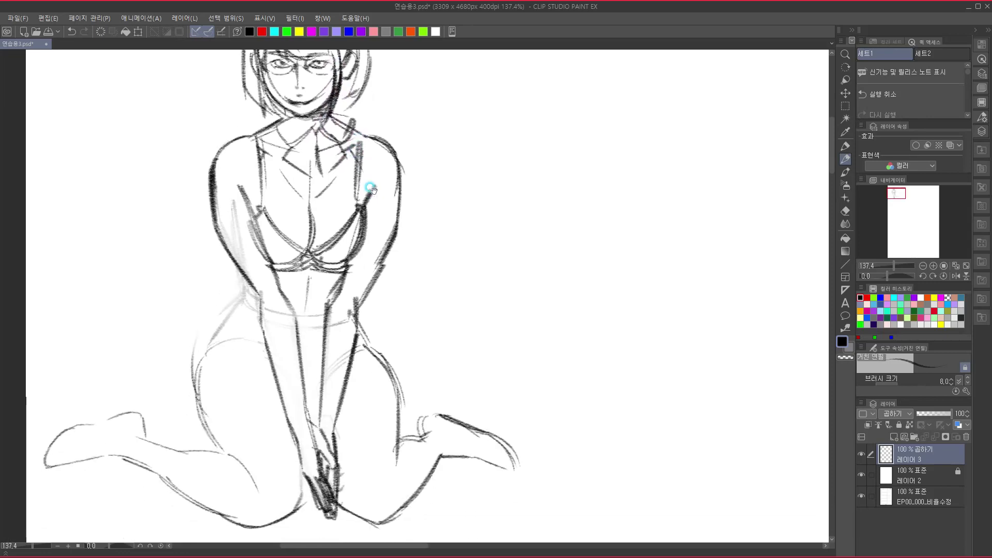
drag(368, 252, 388, 194)
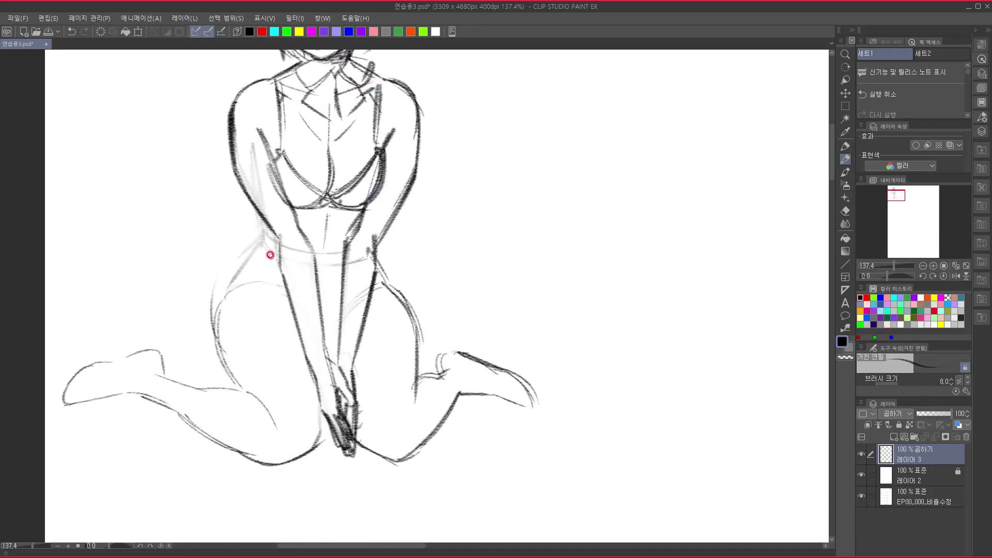
mouse_move(263, 218)
mouse_down()
mouse_move(264, 243)
mouse_move(266, 232)
mouse_move(294, 255)
mouse_move(262, 243)
mouse_move(278, 256)
mouse_move(310, 259)
mouse_move(272, 238)
mouse_move(354, 250)
mouse_up()
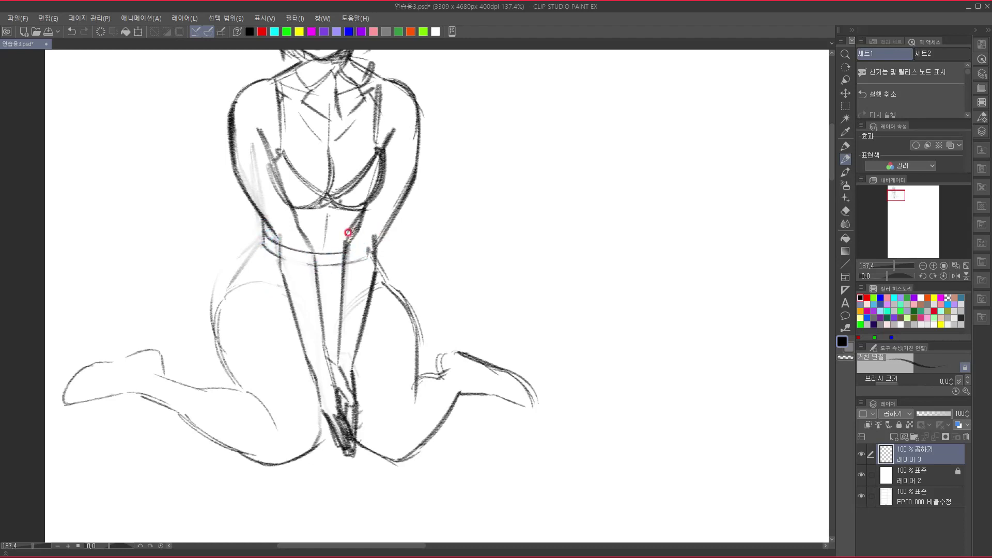
drag(305, 252, 364, 248)
Strengthen both hip lines below the waistband and darken the outer contour of the left thigh.
drag(257, 243, 225, 310)
drag(374, 251, 399, 306)
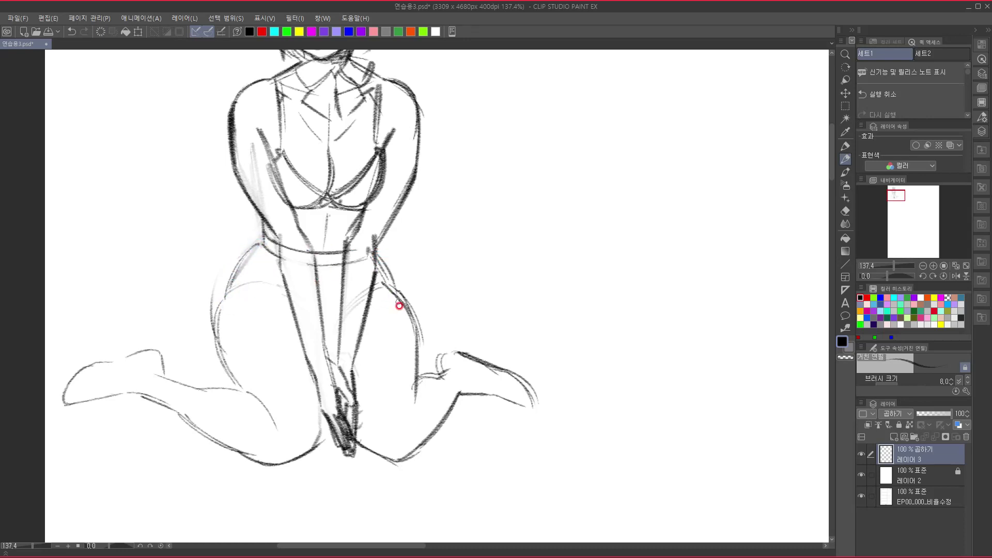
mouse_move(257, 245)
mouse_down()
mouse_move(228, 297)
mouse_move(225, 347)
mouse_up()
drag(227, 300, 236, 379)
drag(219, 343, 243, 391)
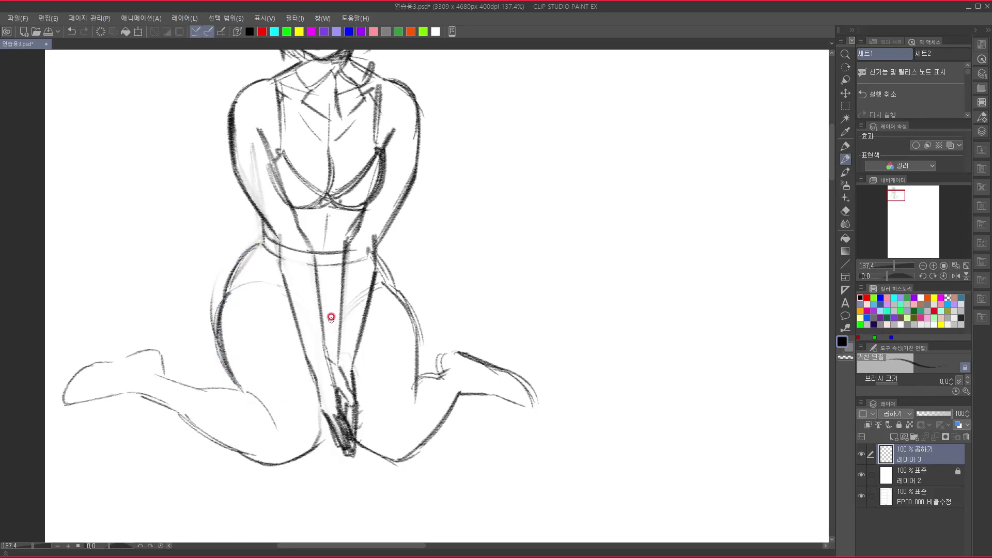
drag(224, 301, 241, 387)
Darken the outer contour of the right hip and thigh, and thicken the lower part of the left thigh's contour.
drag(394, 336, 311, 485)
drag(387, 442, 443, 275)
drag(356, 249, 391, 326)
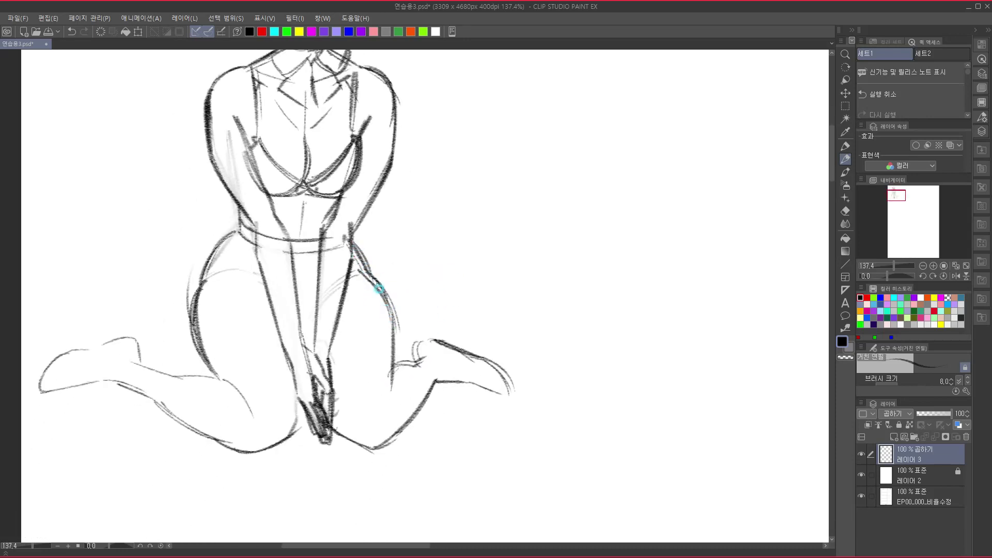
drag(374, 283, 395, 369)
drag(393, 322, 394, 404)
drag(194, 299, 210, 373)
drag(197, 332, 215, 377)
Draw small creases below the waistband and the skirt's left outer edge flaring from the waist down to the ankle.
drag(276, 327, 298, 348)
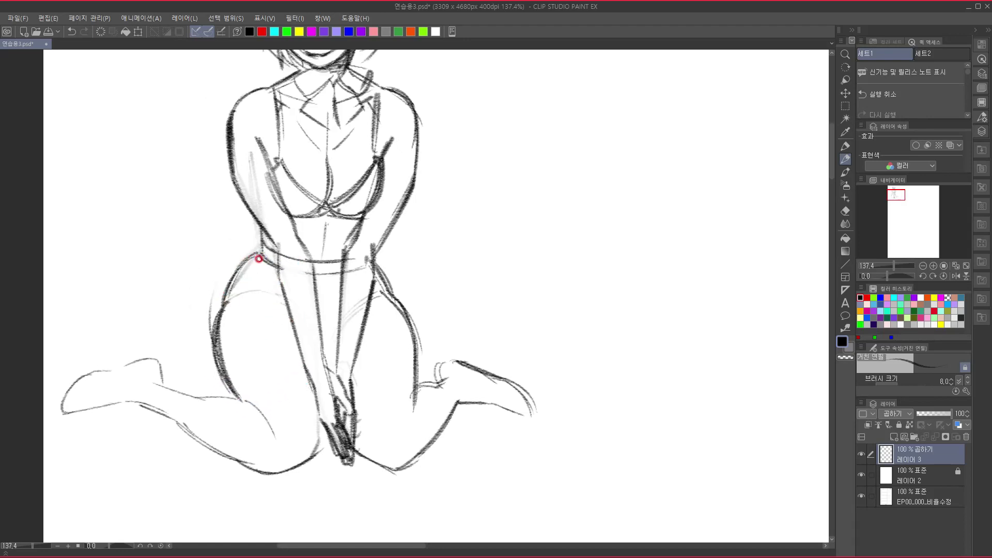
mouse_move(261, 251)
mouse_down()
mouse_move(235, 264)
mouse_move(249, 265)
mouse_move(244, 258)
mouse_move(240, 288)
mouse_move(254, 260)
mouse_move(251, 270)
mouse_move(273, 280)
mouse_up()
mouse_move(351, 269)
mouse_down()
mouse_move(325, 405)
mouse_move(365, 281)
mouse_up()
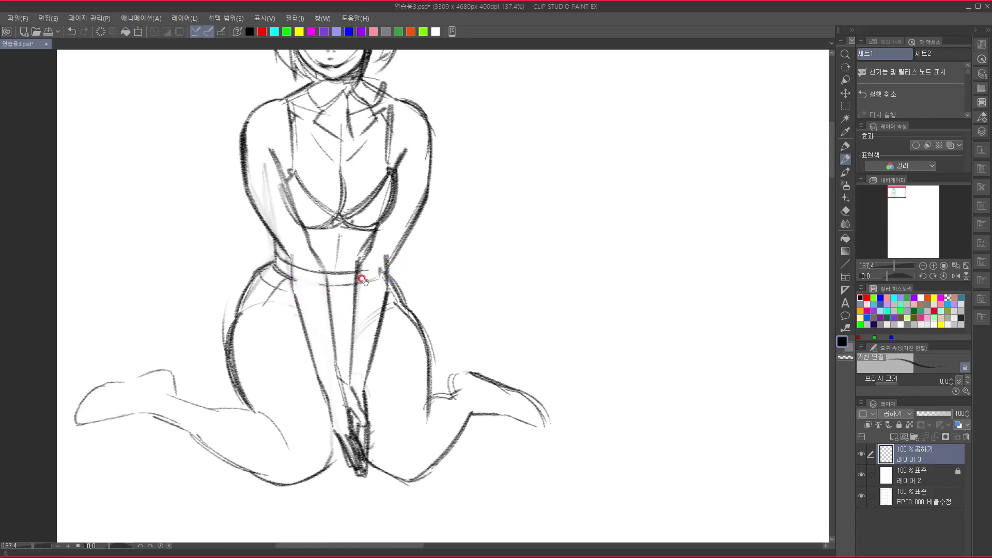
drag(277, 274, 240, 311)
drag(269, 264, 215, 315)
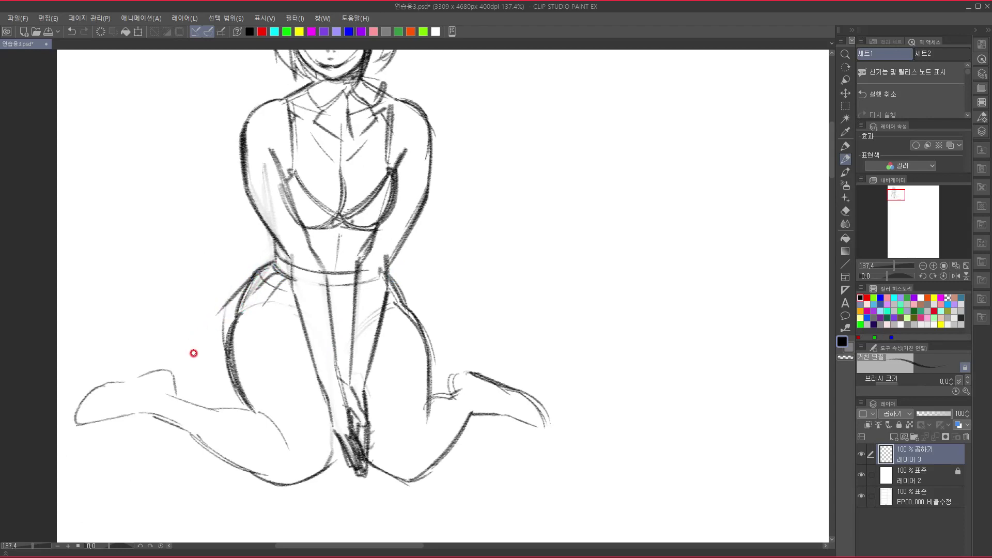
mouse_move(217, 317)
mouse_down()
mouse_move(188, 358)
mouse_move(185, 384)
mouse_move(185, 372)
mouse_move(185, 400)
mouse_up()
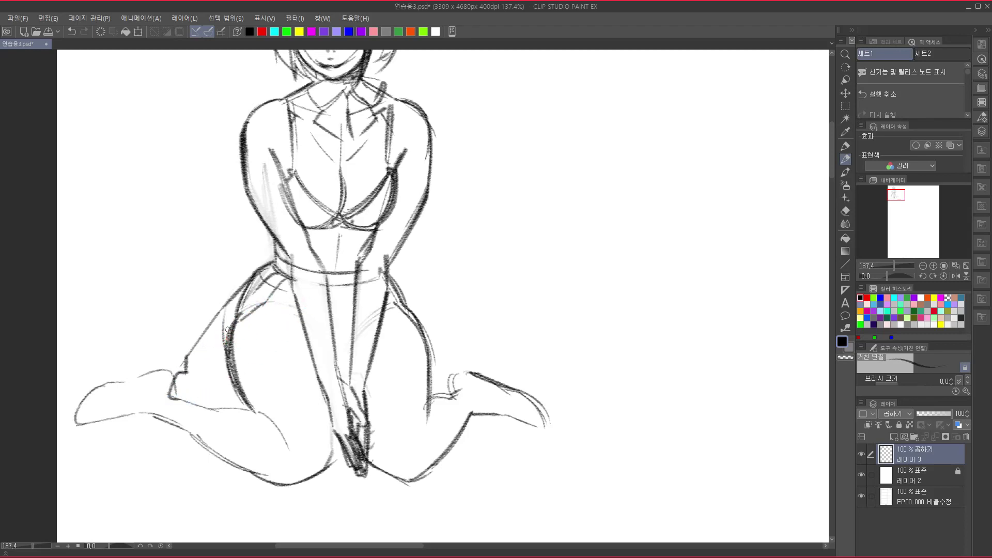
Sketch angular fold lines across the left side of the skirt over the hip and thigh.
mouse_move(220, 335)
mouse_down()
mouse_move(251, 301)
mouse_move(207, 345)
mouse_move(217, 334)
mouse_move(219, 380)
mouse_move(215, 338)
mouse_move(221, 372)
mouse_move(229, 338)
mouse_move(253, 331)
mouse_up()
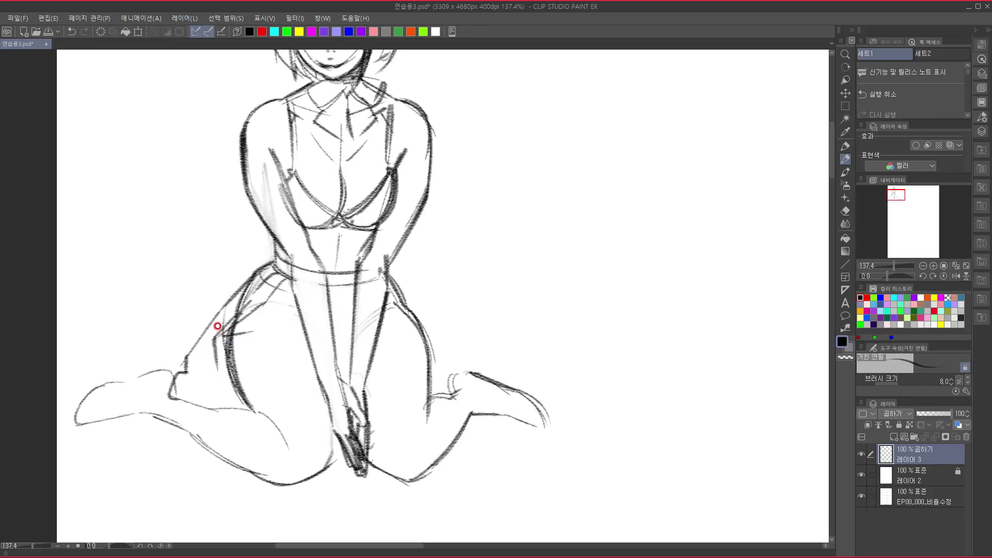
drag(268, 279, 202, 335)
mouse_move(225, 312)
mouse_down()
mouse_move(188, 358)
mouse_move(260, 336)
mouse_move(302, 341)
mouse_up()
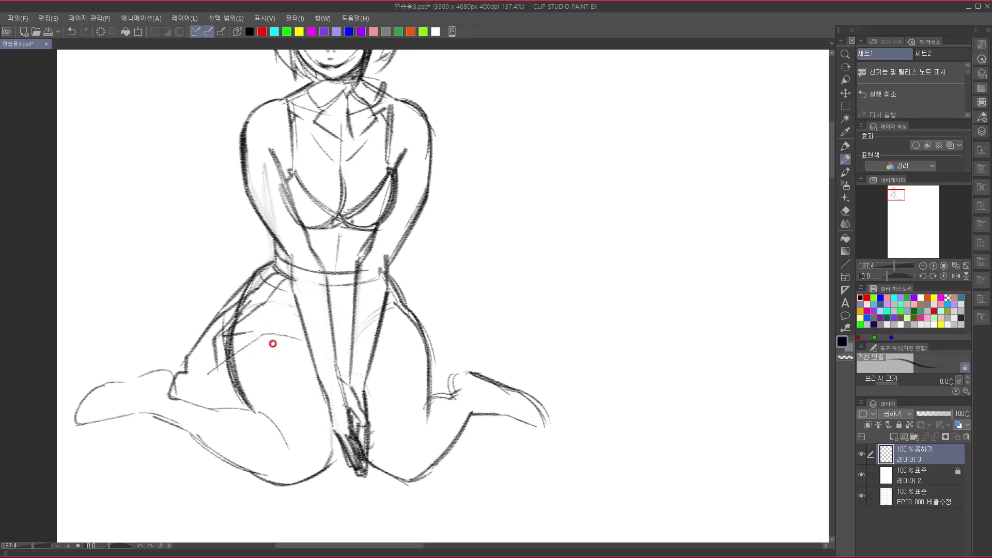
mouse_move(240, 320)
mouse_down()
mouse_move(272, 308)
mouse_move(275, 316)
mouse_up()
drag(269, 308, 287, 329)
mouse_move(258, 333)
mouse_down()
mouse_move(212, 376)
mouse_move(259, 346)
mouse_move(308, 343)
mouse_up()
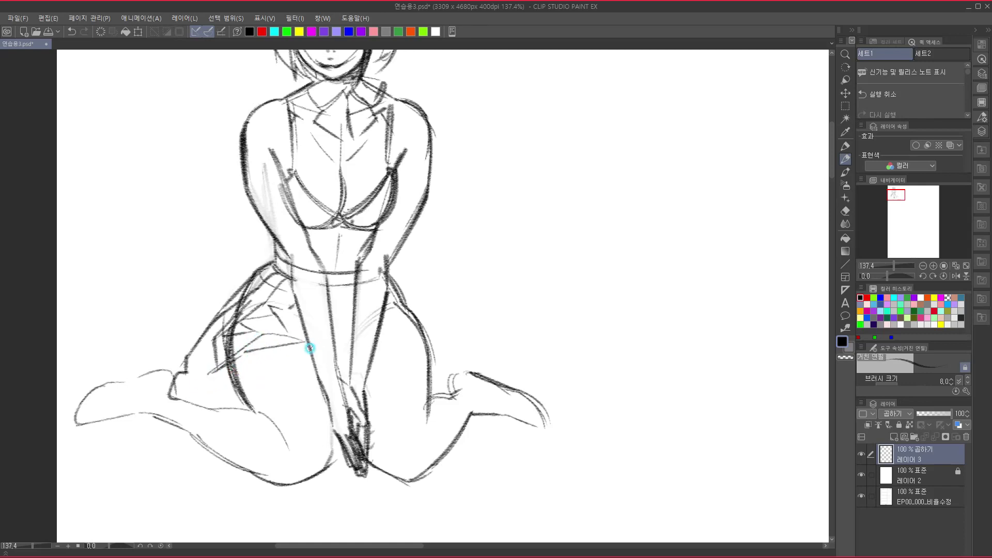
Sketch a triangular fold below the skirt's left folds and hatch its upper part.
drag(244, 352, 258, 385)
mouse_move(292, 352)
mouse_down()
mouse_move(275, 378)
mouse_move(301, 348)
mouse_move(255, 363)
mouse_up()
drag(264, 350, 263, 363)
drag(273, 350, 272, 360)
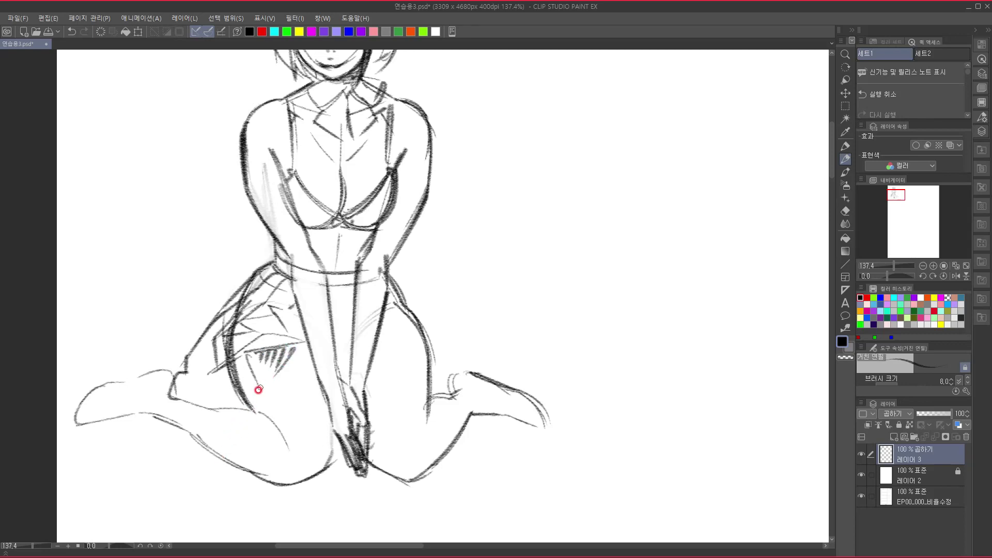
Thicken the left thigh's outer line, outline the triangular fold and draw the skirt's lower left edge toward the ankle.
drag(255, 405, 322, 390)
key(ctrl+z)
key(ctrl+z)
drag(236, 366, 251, 408)
mouse_move(262, 335)
mouse_down()
mouse_move(236, 362)
mouse_move(313, 343)
mouse_up()
key(ctrl+z)
mouse_move(245, 355)
mouse_down()
mouse_move(304, 343)
mouse_move(260, 388)
mouse_up()
drag(296, 347, 233, 362)
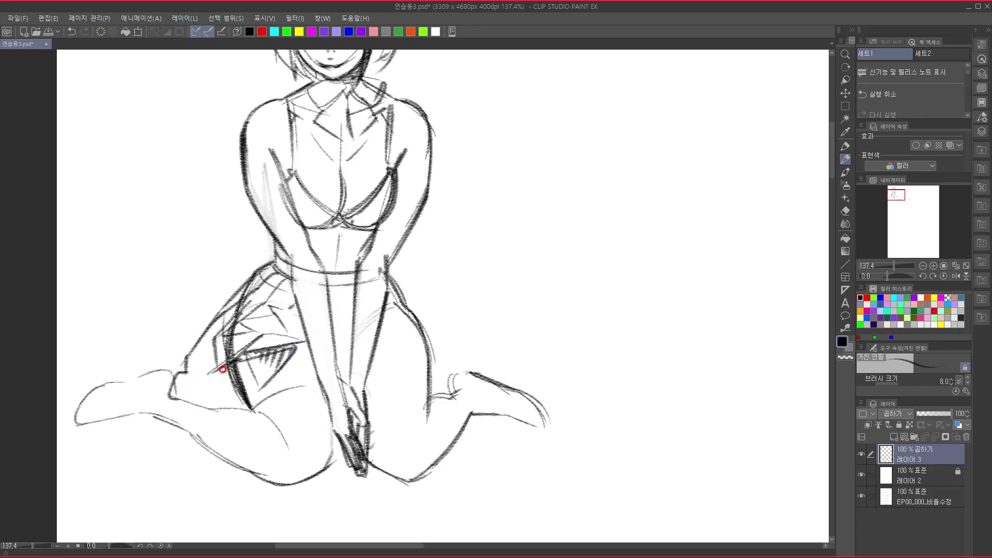
drag(219, 368, 194, 380)
drag(212, 337, 215, 372)
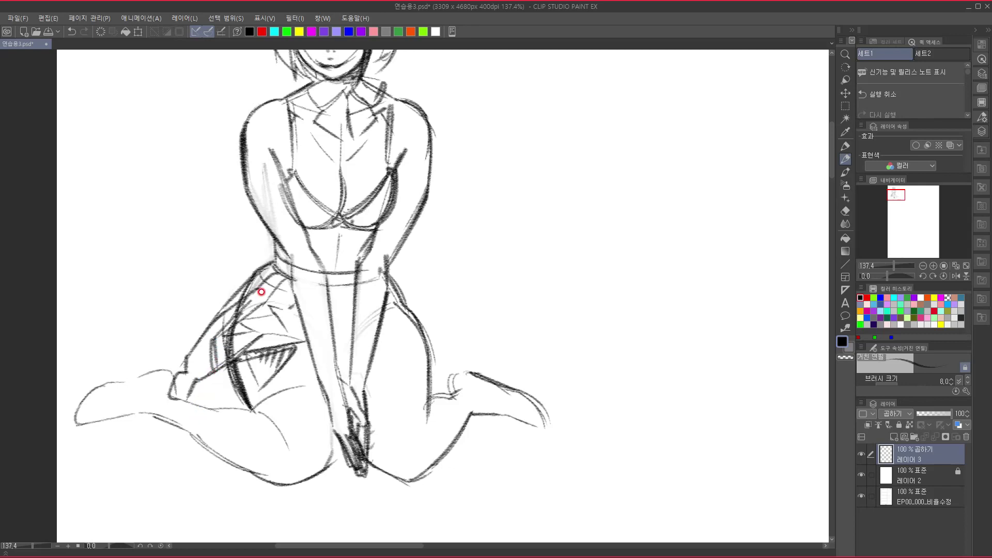
Draw the curved upper contours of both thighs and add short creases to the front and right side of the skirt.
drag(362, 370, 334, 358)
drag(222, 397, 248, 375)
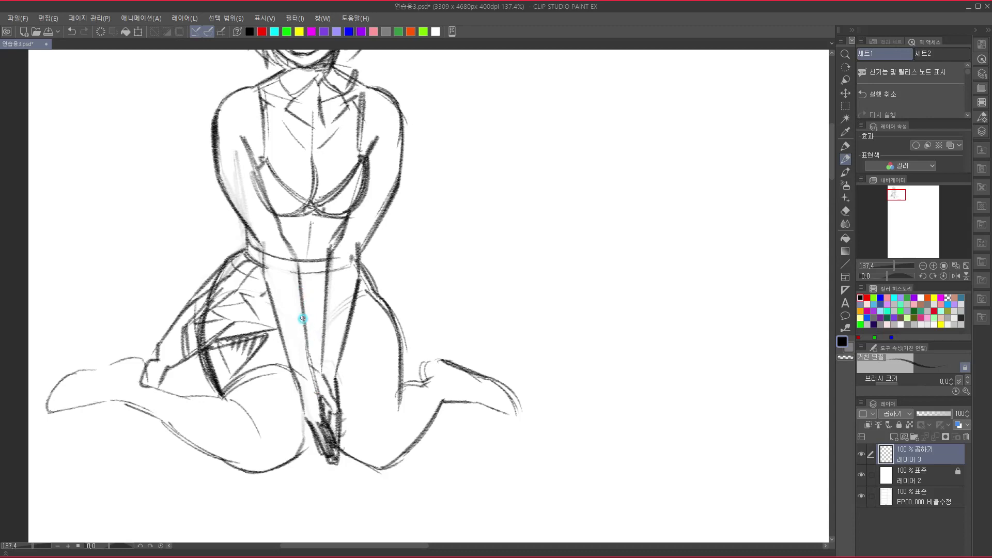
drag(299, 314, 321, 305)
mouse_move(331, 326)
mouse_down()
mouse_move(300, 326)
mouse_move(354, 312)
mouse_move(364, 370)
mouse_move(336, 362)
mouse_move(368, 377)
mouse_up()
key(ctrl+z)
drag(364, 390, 311, 496)
mouse_move(327, 415)
mouse_down()
mouse_move(317, 446)
mouse_move(348, 285)
mouse_up()
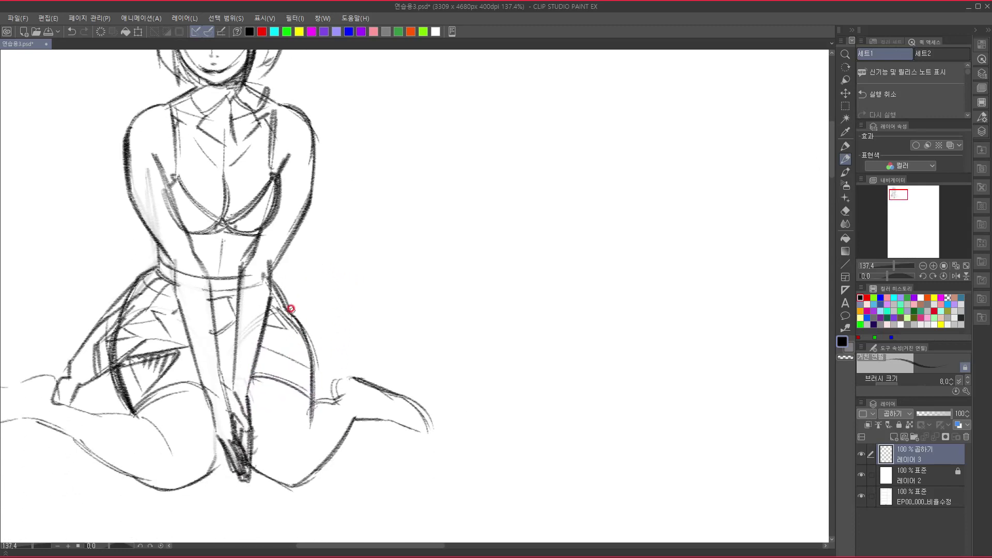
Draw the skirt's right side flaring outward from the waist with an angular corner over the hip.
mouse_move(273, 277)
mouse_down()
mouse_move(307, 289)
mouse_move(340, 321)
mouse_up()
key(ctrl+z)
mouse_move(290, 278)
mouse_down()
mouse_move(338, 304)
mouse_move(343, 342)
mouse_up()
drag(284, 299, 333, 326)
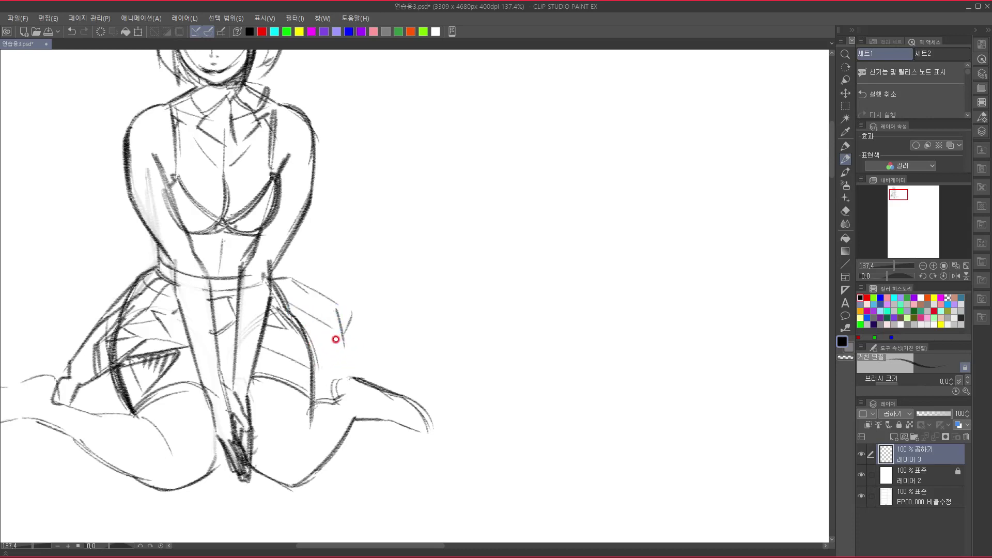
drag(338, 398, 344, 396)
Strengthen the skirt's right edge and extend a straight line from its lower corner above the right foot.
mouse_move(271, 294)
mouse_down()
mouse_move(351, 319)
mouse_move(340, 359)
mouse_move(322, 380)
mouse_move(315, 368)
mouse_move(323, 396)
mouse_move(344, 361)
mouse_move(335, 380)
mouse_move(320, 374)
mouse_move(302, 392)
mouse_move(307, 435)
mouse_move(318, 407)
mouse_move(311, 397)
mouse_move(335, 389)
mouse_move(357, 369)
mouse_move(332, 386)
mouse_move(351, 361)
mouse_move(399, 379)
mouse_move(343, 351)
mouse_move(408, 380)
mouse_up()
drag(346, 348, 408, 379)
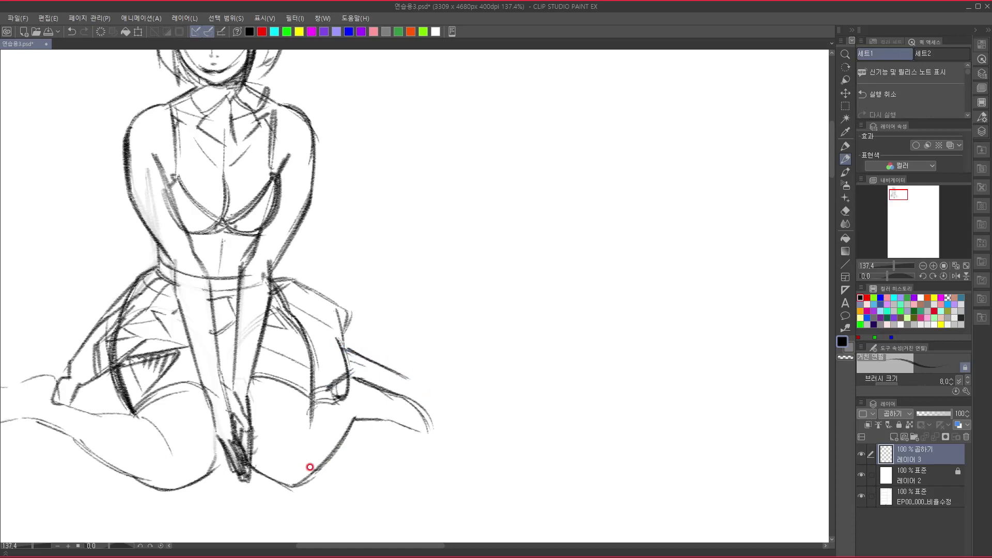
Lighten the right lower leg and foot lines and erase the stray line inside the left upper arm.
mouse_move(365, 383)
mouse_down()
mouse_move(347, 419)
mouse_move(367, 432)
mouse_move(528, 265)
mouse_move(472, 380)
mouse_move(377, 465)
mouse_up()
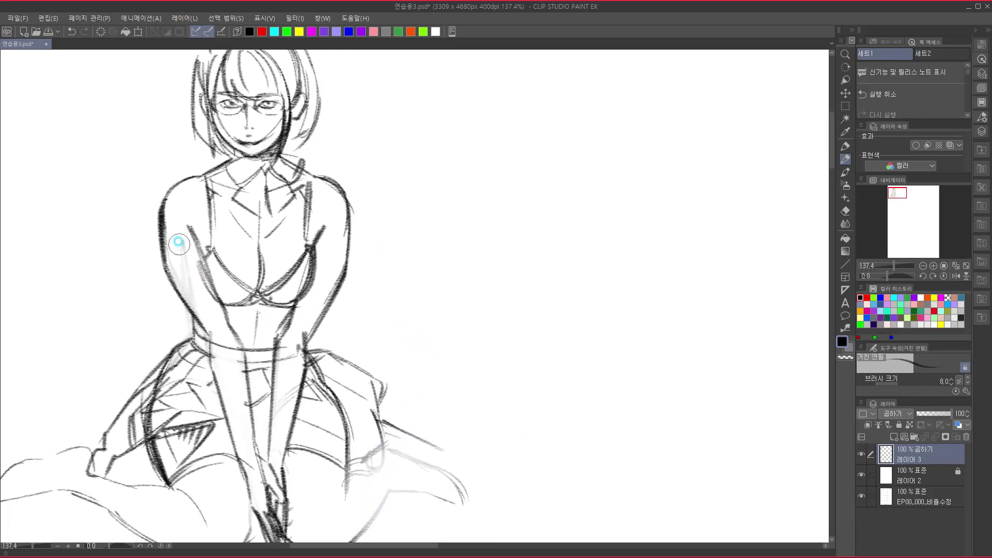
mouse_move(190, 280)
mouse_down()
mouse_move(197, 297)
mouse_move(188, 274)
mouse_move(197, 280)
mouse_up()
drag(163, 214, 169, 225)
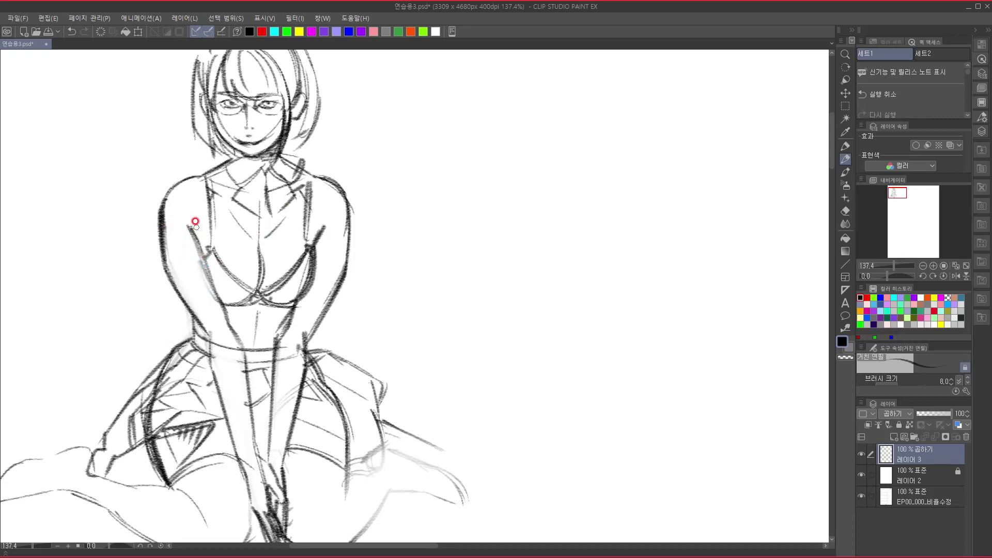
Redraw the inner contour of the left arm at the armpit and along the forearm.
drag(203, 228, 197, 254)
scroll(361, 267, down, 4)
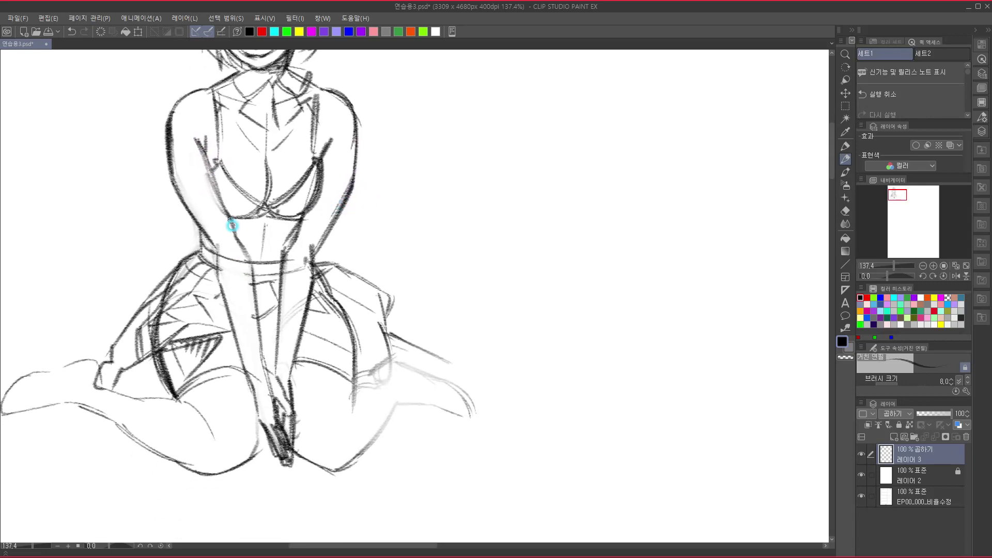
drag(232, 225, 253, 275)
Add an ankle band, an inner sole curve and short strap marks to the left foot.
mouse_move(405, 272)
mouse_down()
mouse_move(389, 224)
mouse_move(507, 237)
mouse_up()
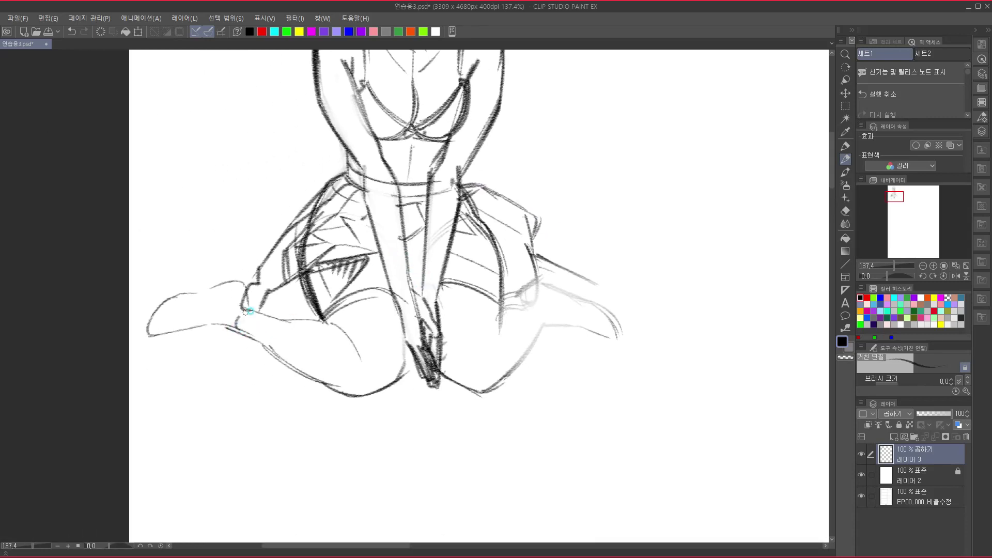
drag(241, 328, 258, 313)
mouse_move(204, 304)
mouse_down()
mouse_move(160, 324)
mouse_move(164, 332)
mouse_up()
mouse_move(202, 305)
mouse_down()
mouse_move(201, 318)
mouse_move(216, 320)
mouse_up()
drag(265, 284, 303, 274)
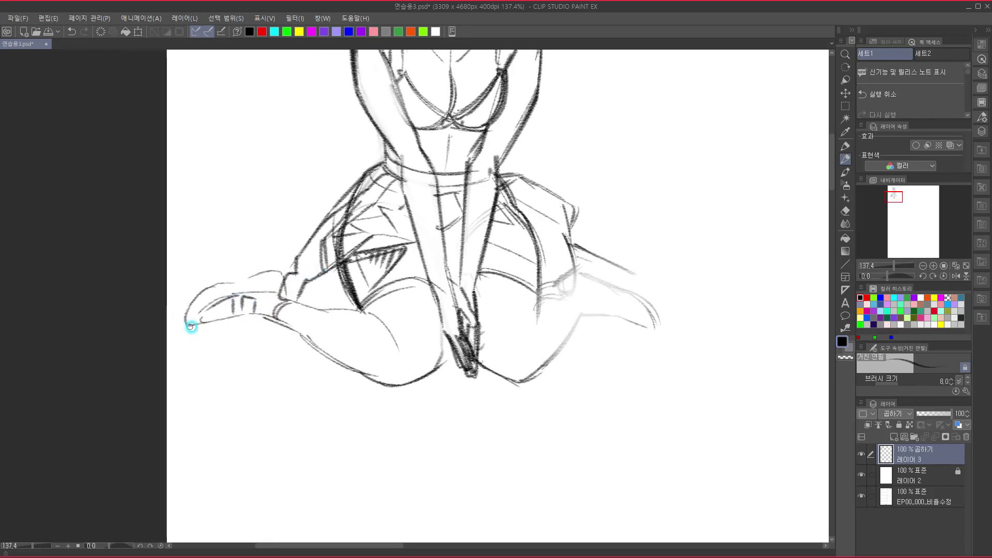
Outline the left foot as a shoe with a rounded toe and a raised heel piece.
mouse_move(191, 327)
mouse_down()
mouse_move(207, 289)
mouse_move(195, 307)
mouse_move(211, 287)
mouse_move(275, 270)
mouse_up()
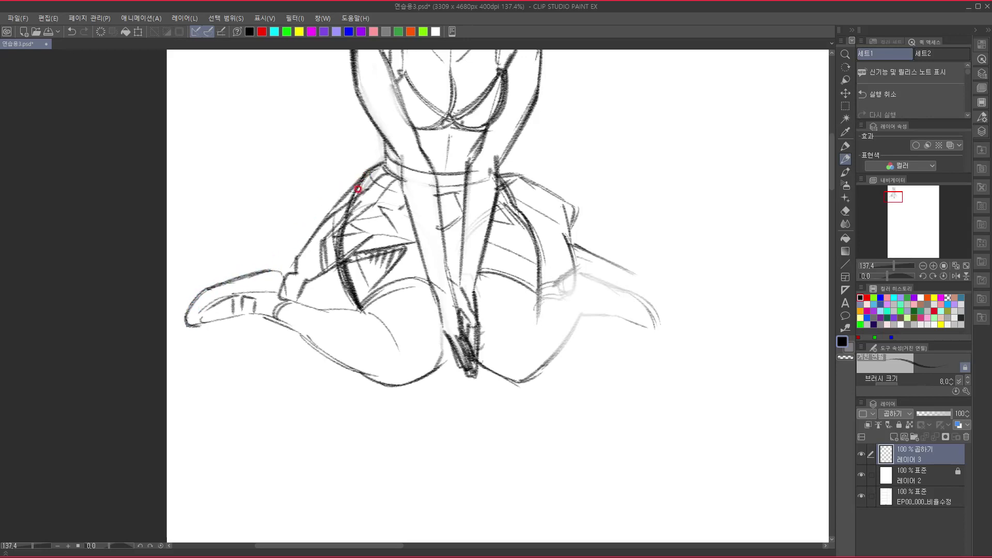
key(ctrl+z)
mouse_move(205, 293)
mouse_down()
mouse_move(252, 274)
mouse_move(282, 281)
mouse_move(271, 265)
mouse_move(261, 268)
mouse_up()
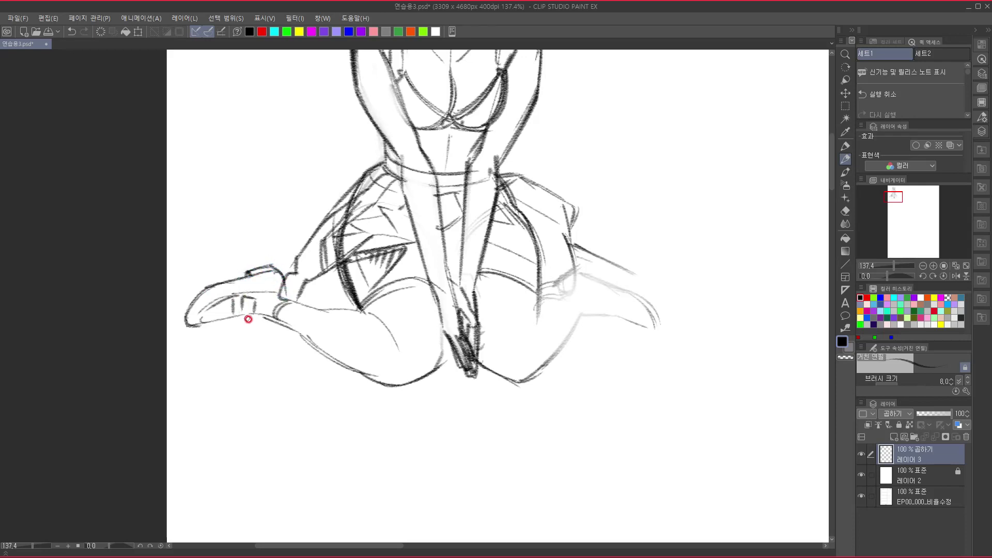
mouse_move(205, 292)
mouse_down()
mouse_move(186, 325)
mouse_move(227, 319)
mouse_up()
Darken the underside of the left lower leg and the rounded contour of the left knee.
drag(360, 401, 245, 372)
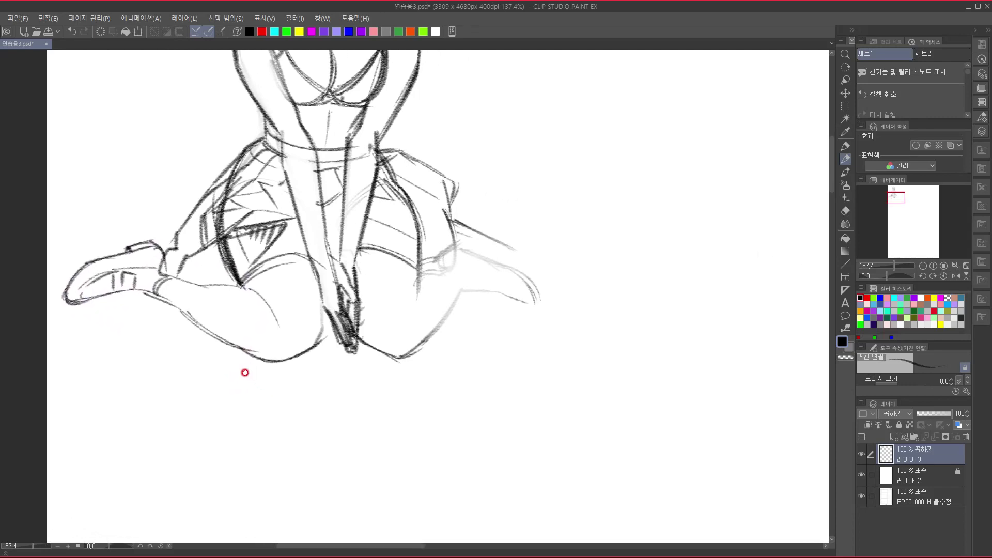
mouse_move(161, 298)
mouse_down()
mouse_move(256, 354)
mouse_move(244, 350)
mouse_move(287, 359)
mouse_move(276, 360)
mouse_move(302, 351)
mouse_up()
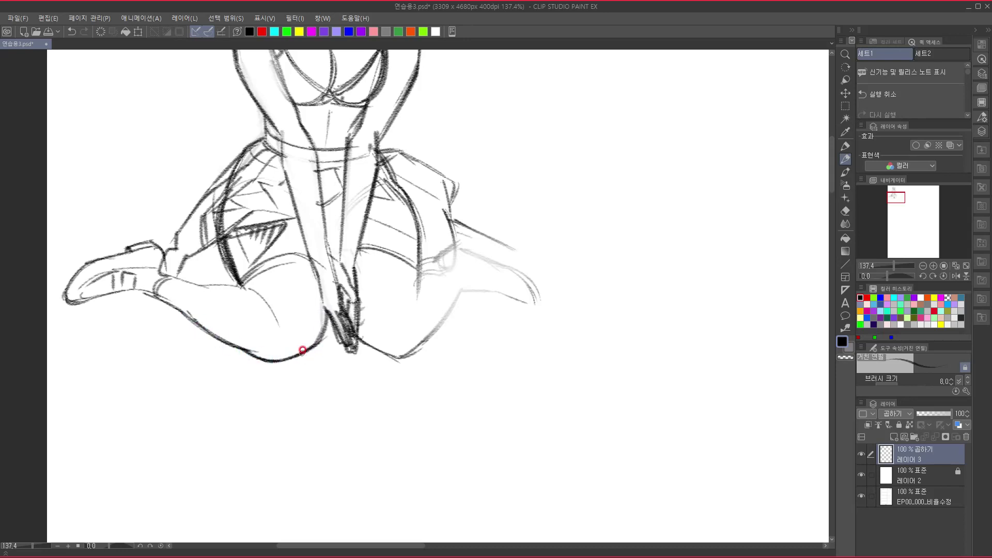
mouse_move(332, 321)
mouse_down()
mouse_move(322, 349)
mouse_move(256, 361)
mouse_move(217, 459)
mouse_up()
mouse_move(387, 412)
mouse_down()
mouse_move(369, 440)
mouse_move(391, 320)
mouse_up()
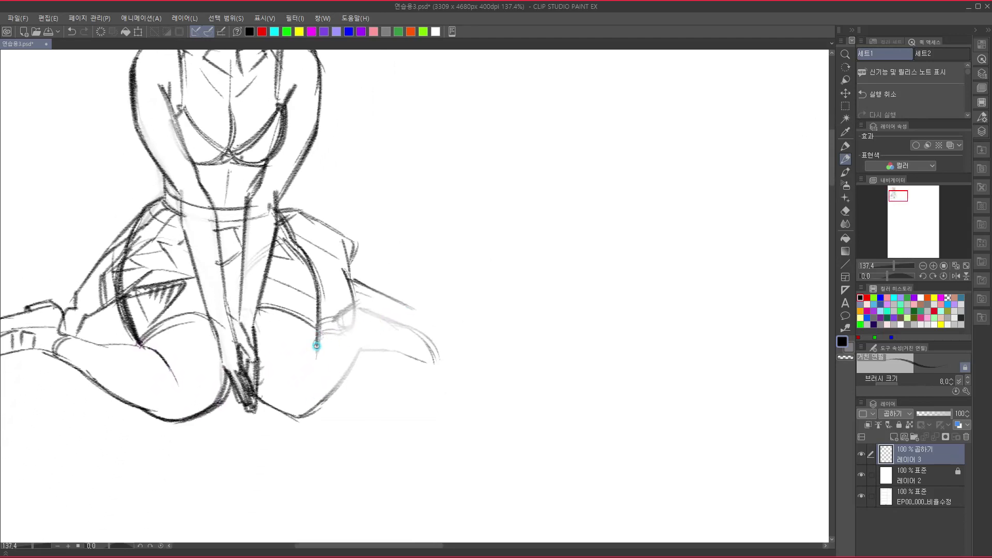
Darken the outer contour of the right thigh and knee and the top edge of the right lower leg.
drag(317, 346, 317, 356)
mouse_move(258, 392)
mouse_down()
mouse_move(304, 416)
mouse_move(270, 399)
mouse_move(285, 415)
mouse_move(300, 414)
mouse_move(274, 400)
mouse_move(290, 411)
mouse_move(318, 405)
mouse_move(364, 329)
mouse_up()
mouse_move(345, 362)
mouse_down()
mouse_move(353, 330)
mouse_move(366, 317)
mouse_move(306, 354)
mouse_move(340, 345)
mouse_move(405, 364)
mouse_up()
drag(385, 324, 402, 361)
mouse_move(350, 388)
mouse_down()
mouse_move(478, 414)
mouse_move(372, 472)
mouse_up()
drag(407, 332, 389, 301)
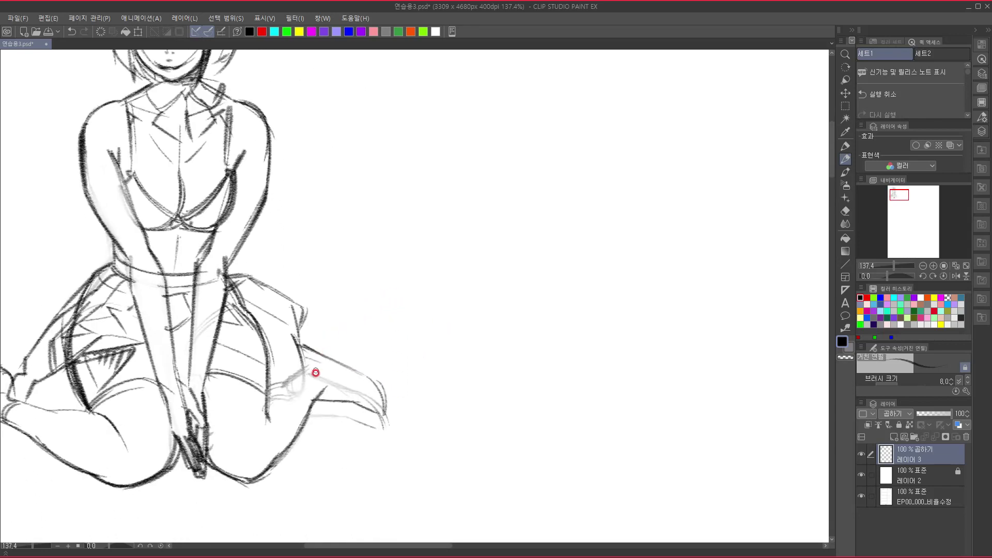
Outline the right foot as a shoe with a dark rounded toe, strap marks, ankle band and raised heel piece.
mouse_move(312, 366)
mouse_down()
mouse_move(376, 390)
mouse_move(348, 381)
mouse_move(349, 392)
mouse_move(377, 386)
mouse_move(363, 384)
mouse_move(375, 394)
mouse_move(370, 407)
mouse_move(366, 387)
mouse_move(327, 399)
mouse_move(338, 408)
mouse_move(358, 401)
mouse_move(347, 382)
mouse_move(324, 401)
mouse_move(350, 394)
mouse_move(349, 407)
mouse_move(405, 345)
mouse_up()
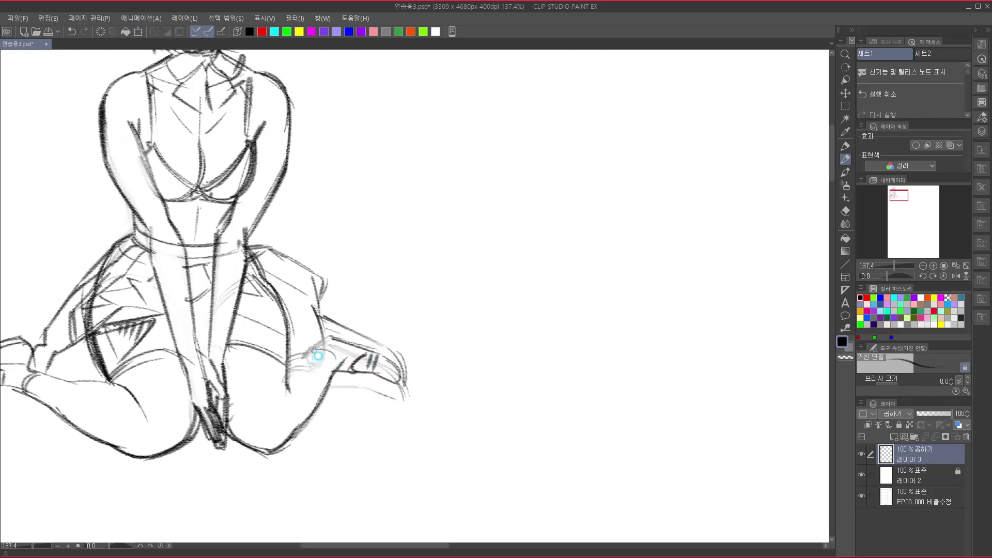
mouse_move(314, 351)
mouse_down()
mouse_move(331, 378)
mouse_move(354, 334)
mouse_move(320, 364)
mouse_move(330, 383)
mouse_move(343, 364)
mouse_move(338, 343)
mouse_move(344, 367)
mouse_move(311, 355)
mouse_move(337, 324)
mouse_move(398, 355)
mouse_move(408, 366)
mouse_move(402, 381)
mouse_move(392, 352)
mouse_move(401, 395)
mouse_move(374, 376)
mouse_move(400, 384)
mouse_move(392, 355)
mouse_up()
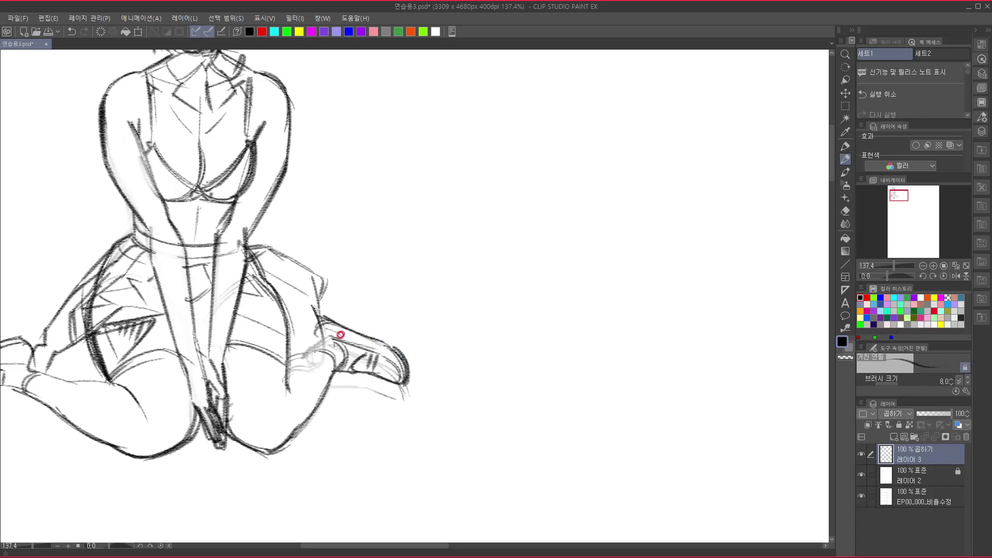
key(ctrl+z)
drag(324, 314, 351, 326)
mouse_move(360, 332)
mouse_down()
mouse_move(409, 377)
mouse_move(402, 358)
mouse_move(404, 383)
mouse_move(355, 330)
mouse_move(367, 334)
mouse_move(323, 316)
mouse_up()
Redraw the right edge and lower corner of the skirt beside the thigh and strengthen its fold lines.
drag(288, 427, 393, 372)
mouse_move(404, 418)
mouse_down()
mouse_move(435, 422)
mouse_move(355, 442)
mouse_up()
drag(384, 402, 333, 477)
mouse_move(338, 356)
mouse_down()
mouse_move(372, 446)
mouse_move(410, 311)
mouse_move(458, 240)
mouse_up()
mouse_move(422, 361)
mouse_down()
mouse_move(458, 362)
mouse_move(368, 380)
mouse_up()
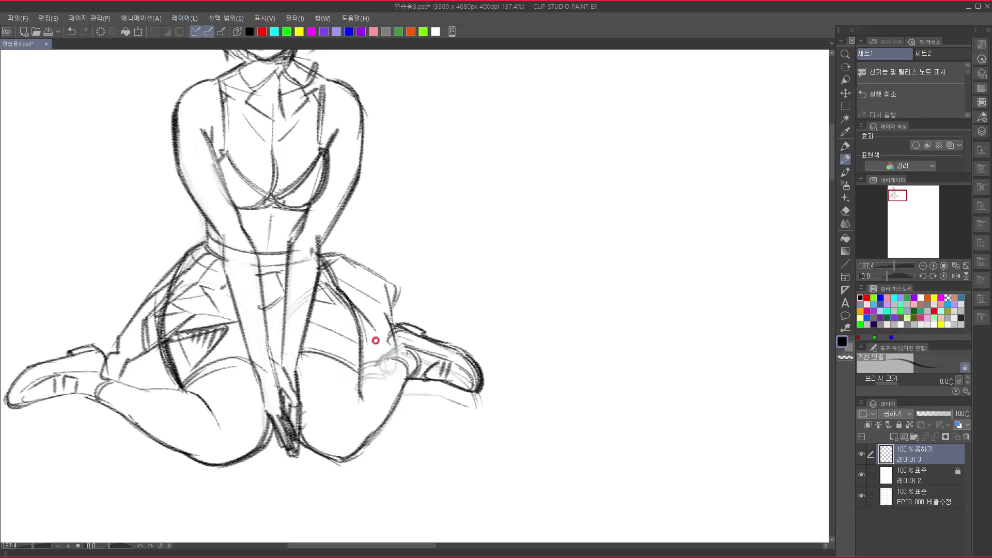
mouse_move(384, 339)
mouse_down()
mouse_move(359, 377)
mouse_move(400, 357)
mouse_up()
drag(387, 321, 398, 363)
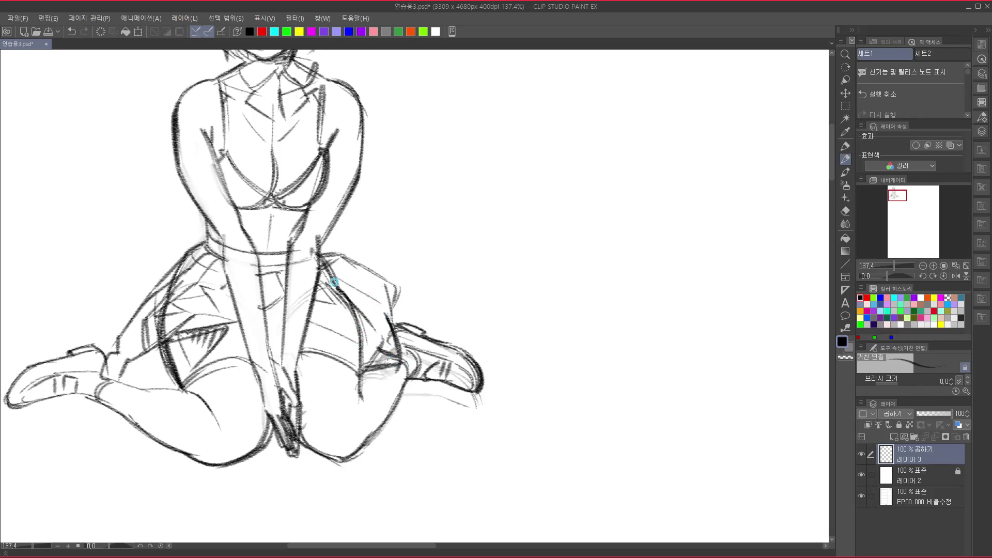
mouse_move(332, 281)
mouse_down()
mouse_move(394, 290)
mouse_move(381, 283)
mouse_move(404, 305)
mouse_up()
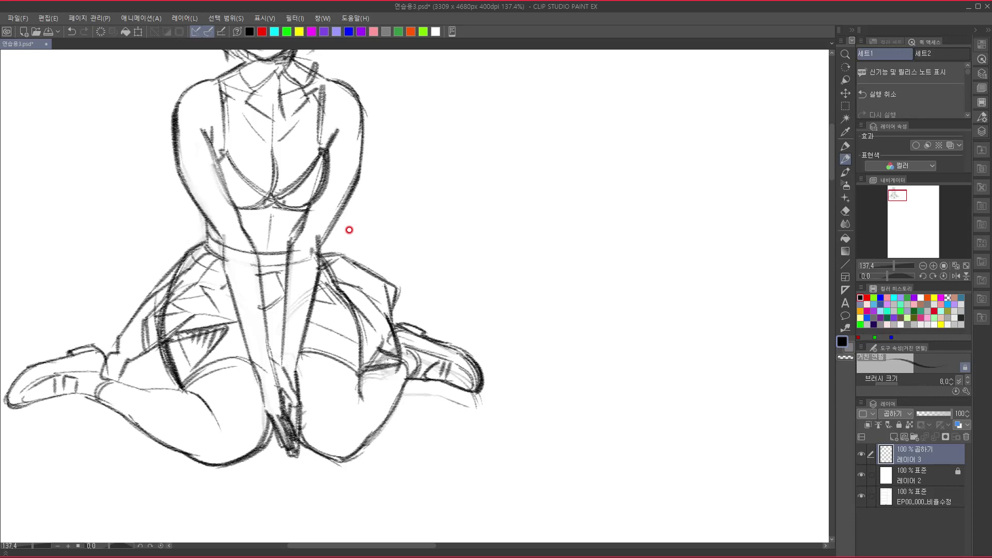
Clean up the leftover faint guideline strokes beneath the right shoe.
mouse_move(478, 413)
mouse_down()
mouse_move(463, 402)
mouse_move(408, 403)
mouse_move(380, 381)
mouse_move(400, 341)
mouse_up()
key(ctrl+z)
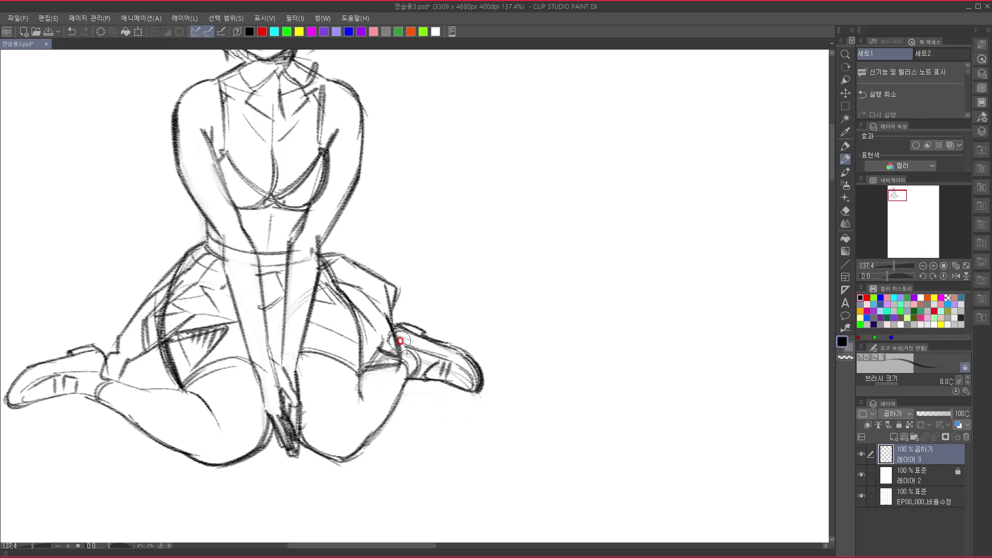
drag(455, 368, 457, 375)
Darken the outer contour of the bobbed hair on the left side, over the crown and along the right side.
drag(272, 201, 294, 334)
drag(318, 247, 338, 354)
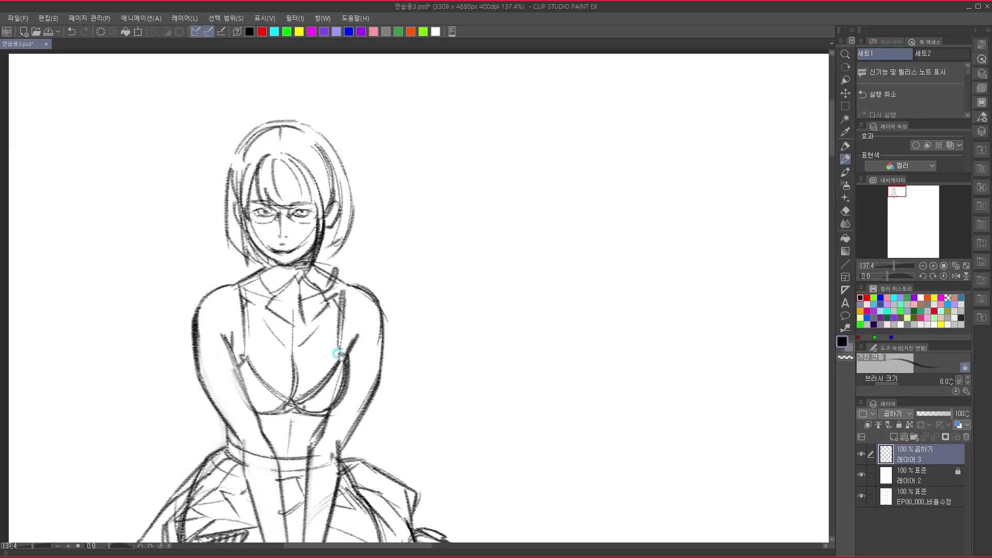
drag(390, 310, 358, 343)
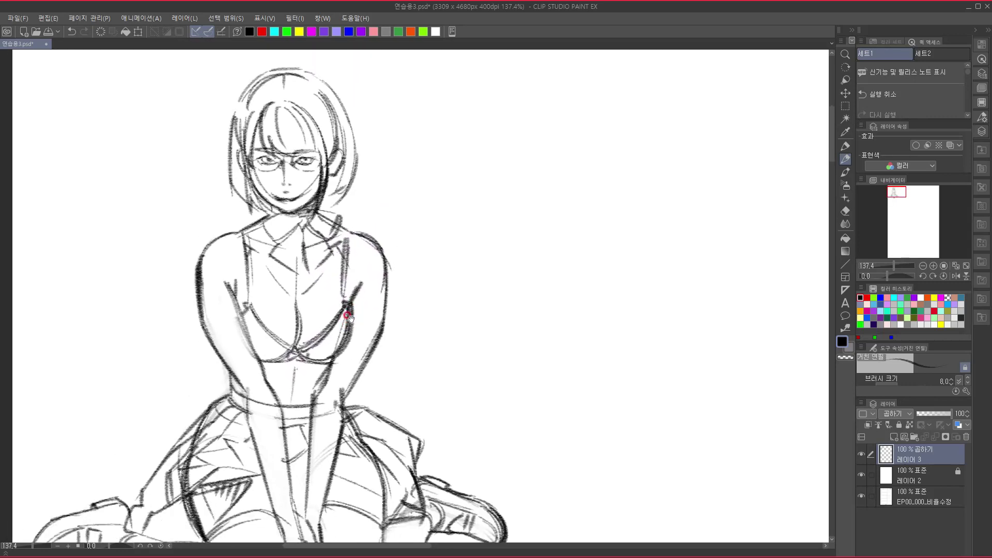
drag(310, 323, 313, 386)
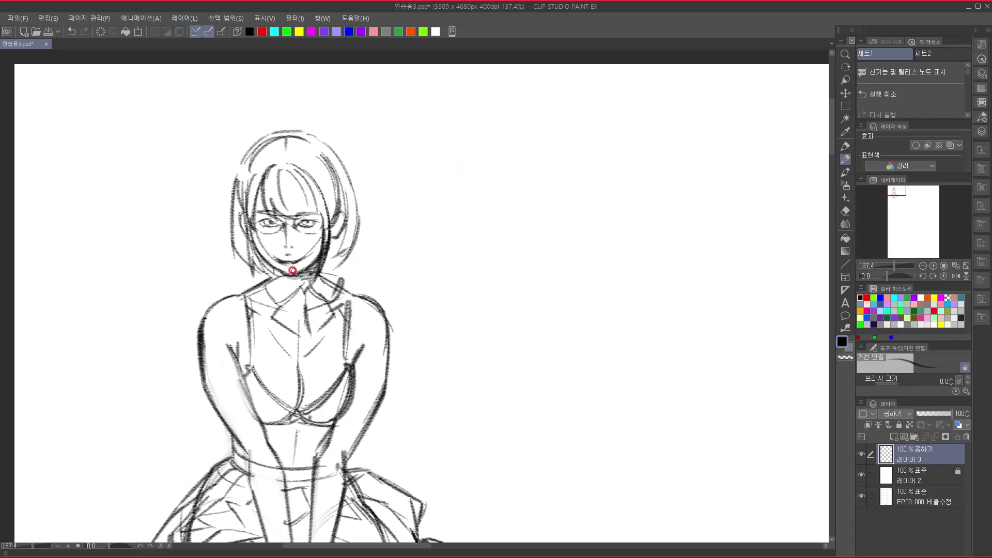
mouse_move(236, 181)
mouse_down()
mouse_move(232, 248)
mouse_move(256, 274)
mouse_up()
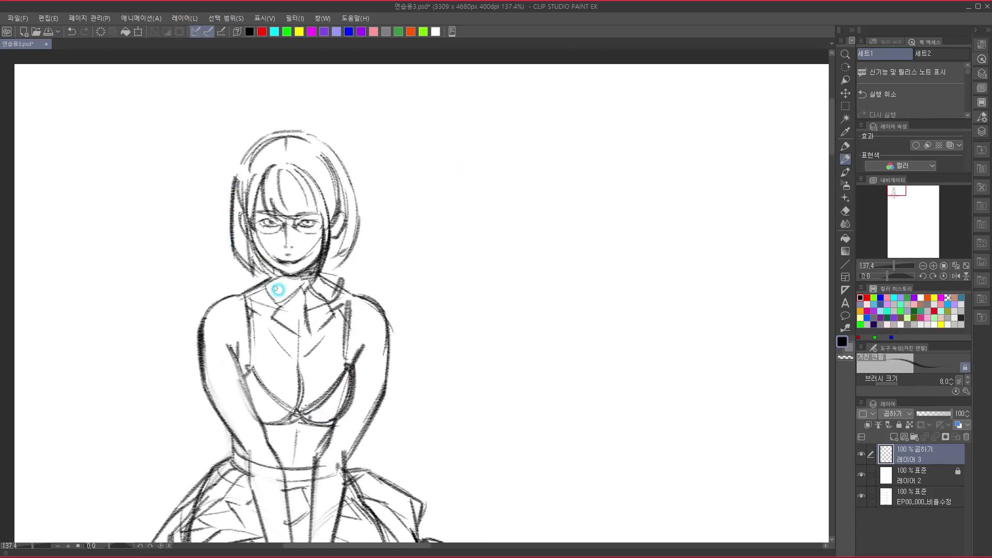
mouse_move(247, 190)
mouse_down()
mouse_move(259, 142)
mouse_move(269, 138)
mouse_move(308, 133)
mouse_move(345, 166)
mouse_move(359, 206)
mouse_move(335, 269)
mouse_up()
drag(355, 235, 326, 275)
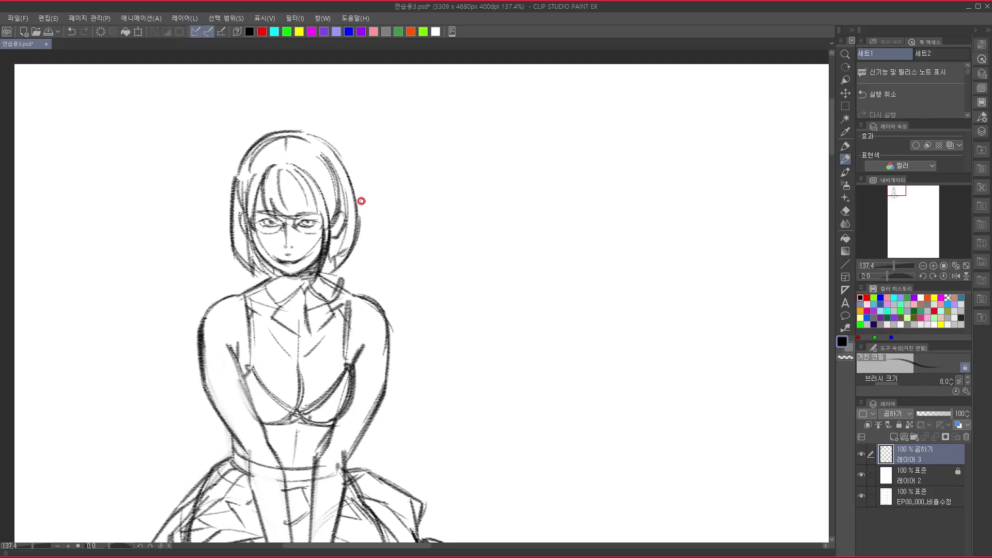
Add inner strands on the right side of the hair and reinforce the upper right curve of the head.
drag(328, 161, 344, 232)
drag(338, 180, 339, 252)
drag(348, 206, 338, 261)
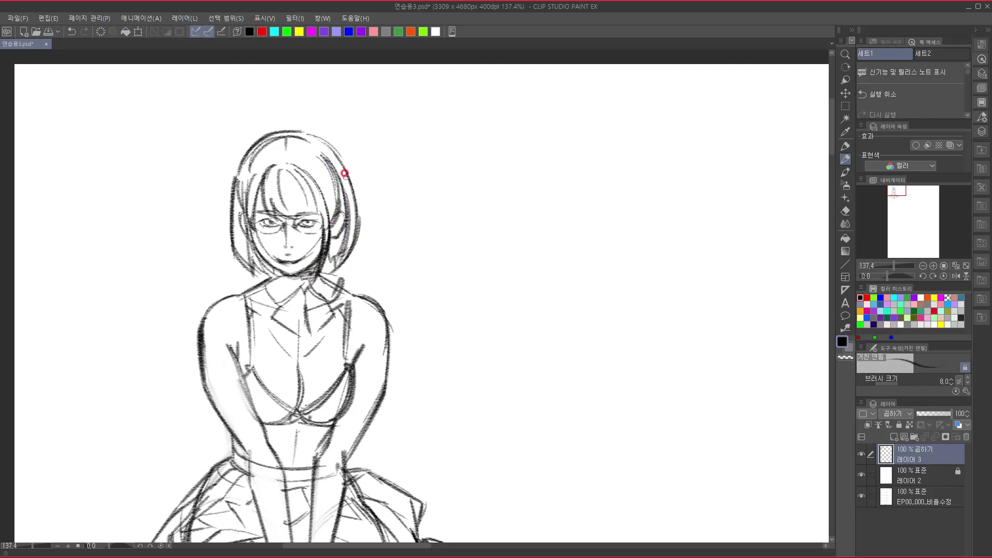
mouse_move(345, 173)
mouse_down()
mouse_move(357, 220)
mouse_move(323, 142)
mouse_move(303, 133)
mouse_up()
Strengthen the slopes from neck to both shoulders and darken the inner contour of the left arm.
drag(361, 293, 372, 183)
mouse_move(369, 341)
mouse_down()
mouse_move(350, 230)
mouse_move(391, 379)
mouse_move(380, 315)
mouse_move(320, 237)
mouse_up()
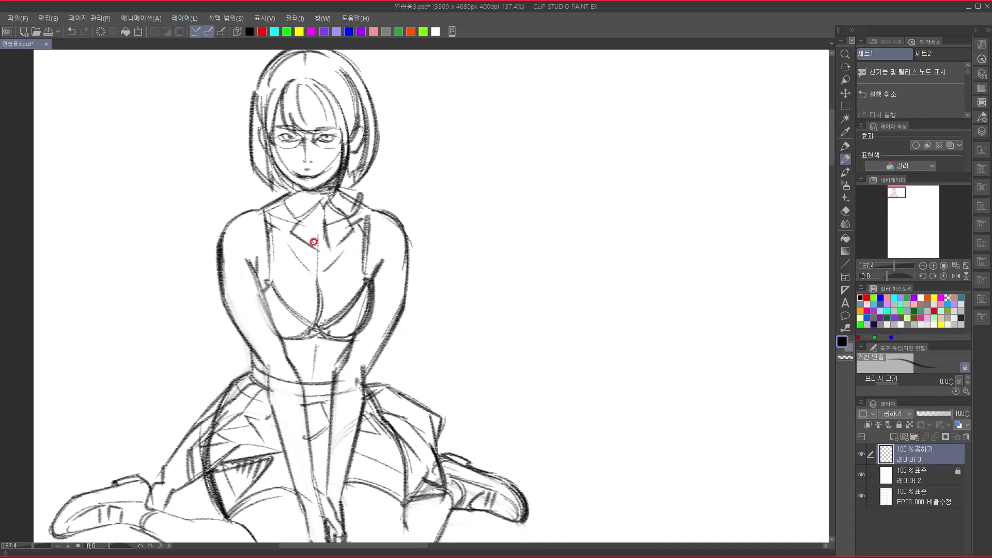
drag(290, 197, 217, 242)
drag(339, 193, 372, 211)
drag(379, 265, 378, 144)
drag(382, 286, 367, 368)
drag(232, 226, 272, 316)
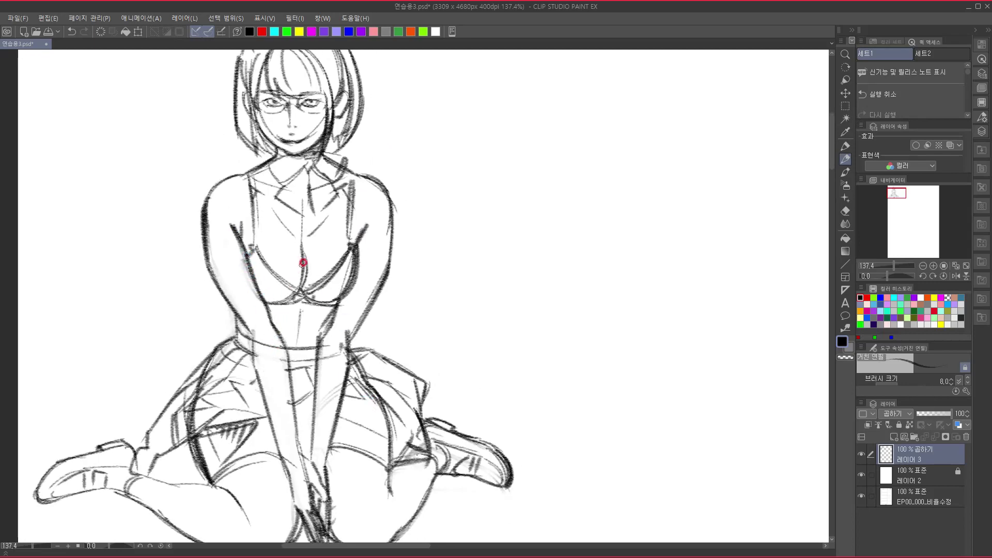
Darken the side contours and lower curve of the bust.
mouse_move(248, 273)
mouse_down()
mouse_move(284, 301)
mouse_move(274, 302)
mouse_up()
mouse_move(247, 255)
mouse_down()
mouse_move(269, 305)
mouse_move(341, 301)
mouse_up()
drag(355, 254, 339, 300)
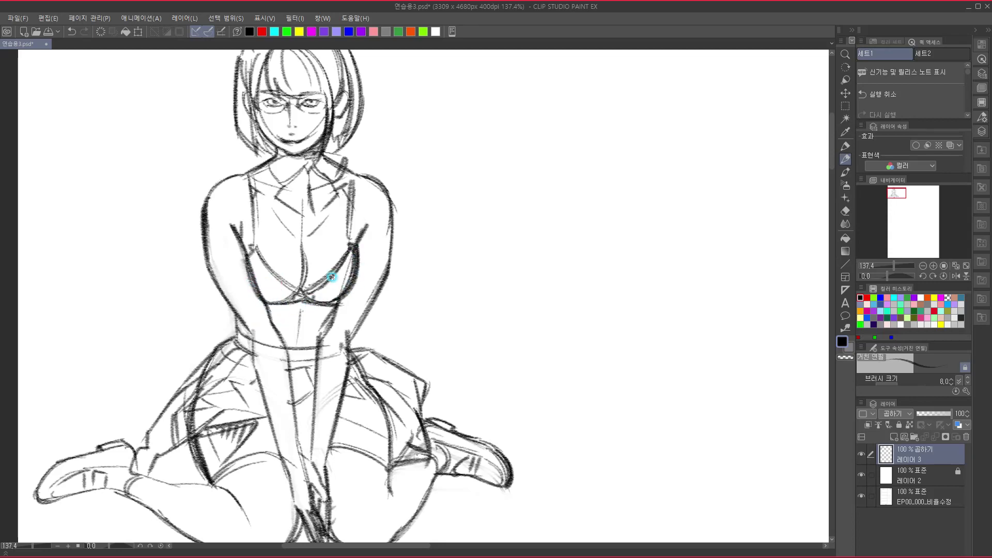
Refine the face by darkening the lips and touching up the nose area.
drag(331, 390, 349, 206)
drag(383, 270, 315, 472)
mouse_move(306, 345)
mouse_down()
mouse_move(301, 402)
mouse_move(341, 409)
mouse_move(338, 374)
mouse_up()
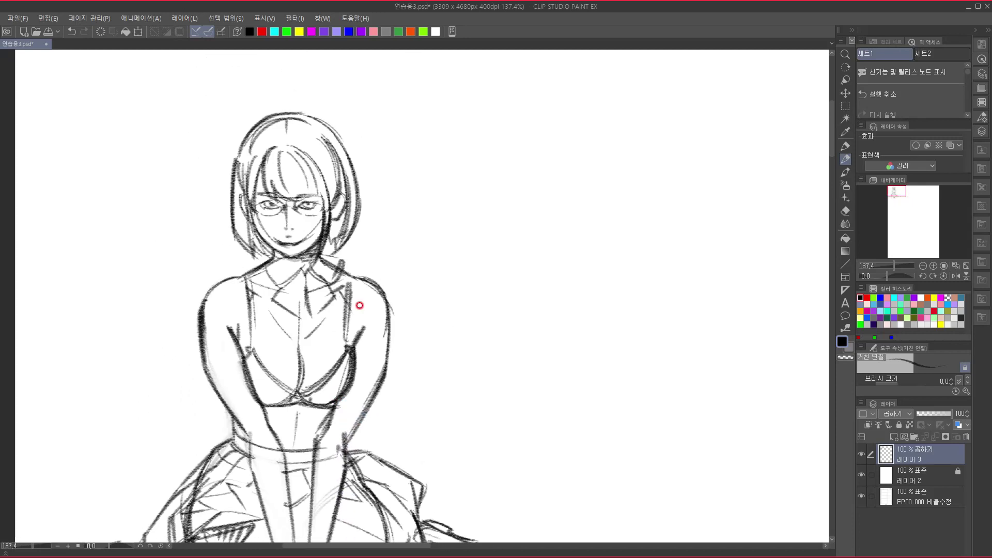
mouse_move(310, 226)
mouse_down()
mouse_move(281, 245)
mouse_move(258, 223)
mouse_move(270, 239)
mouse_move(260, 218)
mouse_move(271, 233)
mouse_move(290, 202)
mouse_move(311, 233)
mouse_up()
click(289, 207)
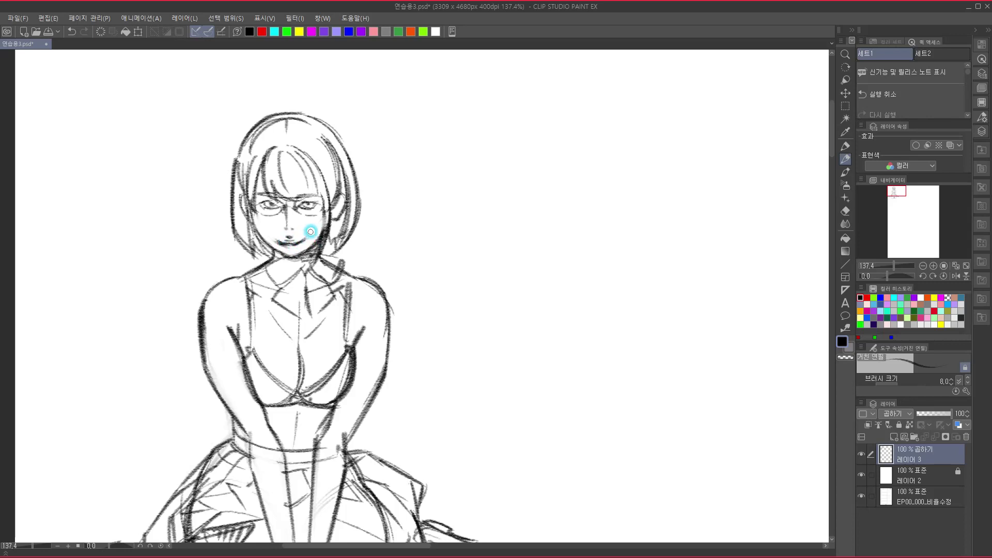
drag(278, 242, 298, 245)
drag(297, 215, 300, 222)
Add a new raster layer above the finished figure sketch for a second figure on the blank canvas area.
drag(331, 439, 349, 351)
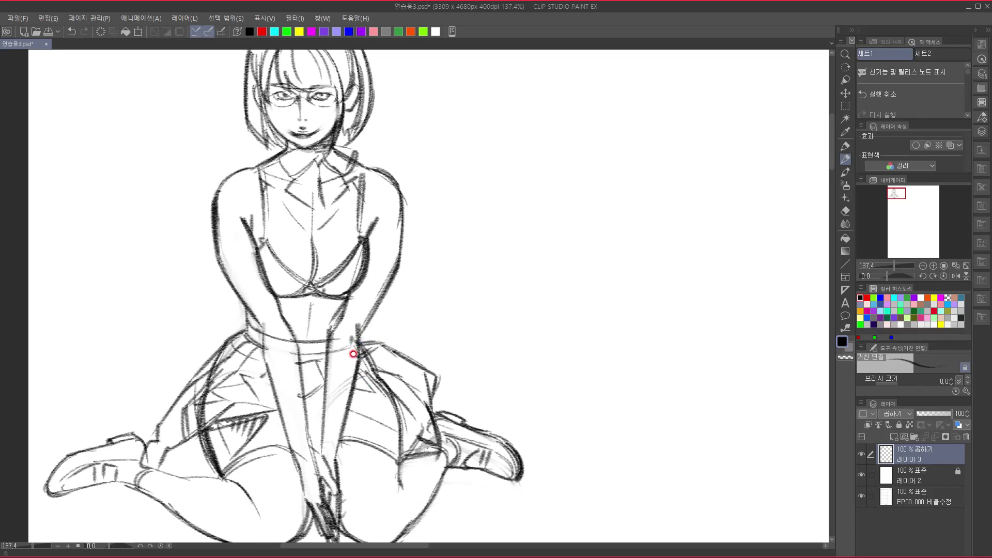
key(k)
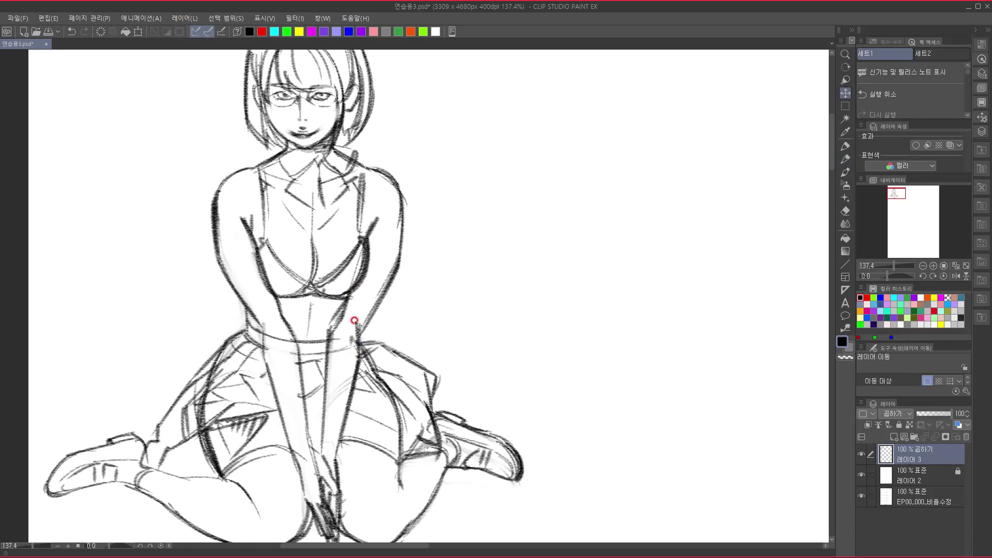
mouse_move(350, 325)
mouse_down()
mouse_move(321, 317)
mouse_move(343, 315)
mouse_move(343, 325)
mouse_move(310, 436)
mouse_move(300, 333)
mouse_move(261, 337)
mouse_up()
key(p)
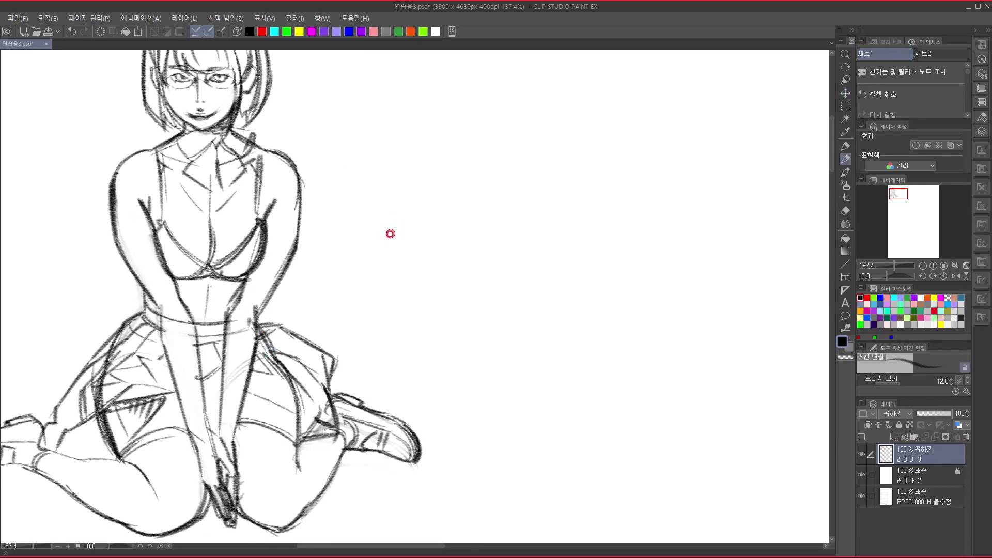
click(893, 436)
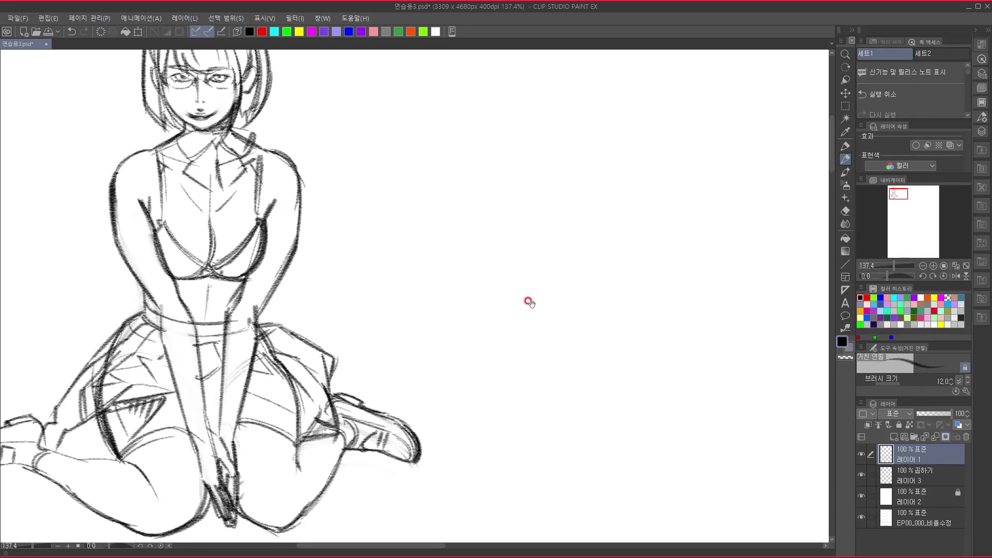
drag(528, 301, 188, 416)
drag(297, 203, 281, 219)
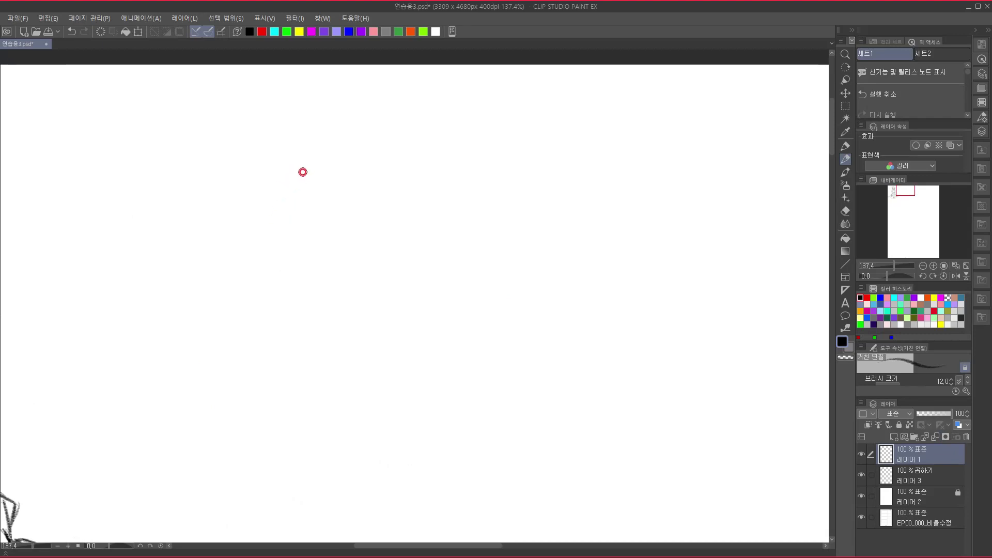
With the pencil at size 10, outline a new head's crown, left face edge and chin.
key(bracketleft)
mouse_move(305, 179)
mouse_down()
mouse_move(321, 186)
mouse_move(297, 173)
mouse_move(293, 222)
mouse_up()
drag(311, 269, 316, 301)
drag(303, 214, 368, 166)
mouse_move(300, 197)
mouse_down()
mouse_move(327, 167)
mouse_move(397, 188)
mouse_up()
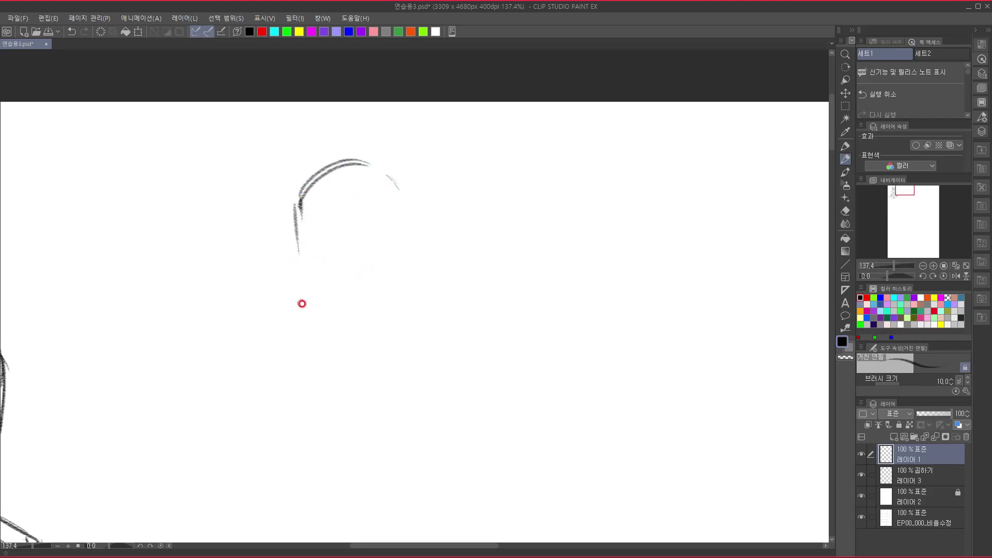
mouse_move(305, 198)
mouse_down()
mouse_move(305, 277)
mouse_move(322, 312)
mouse_move(365, 298)
mouse_up()
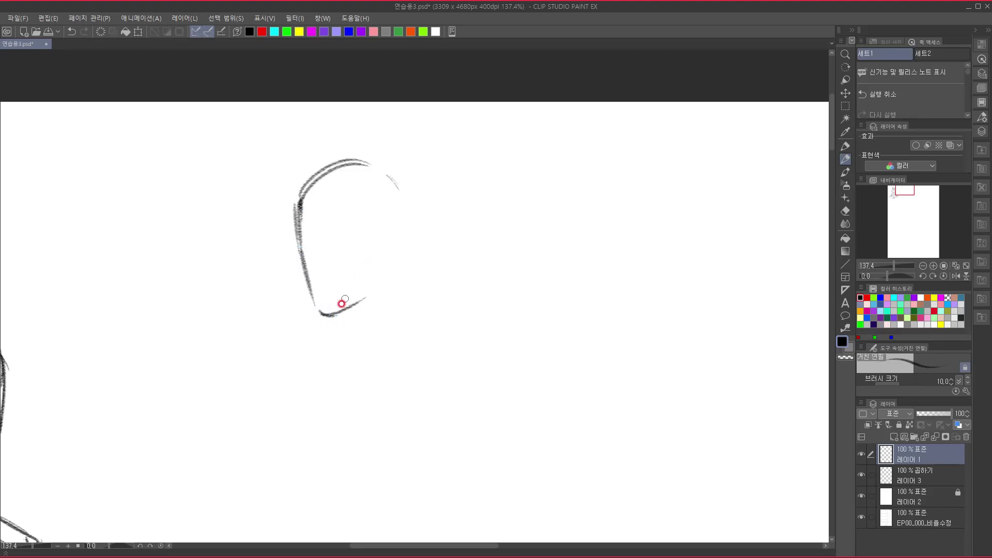
drag(309, 350, 300, 306)
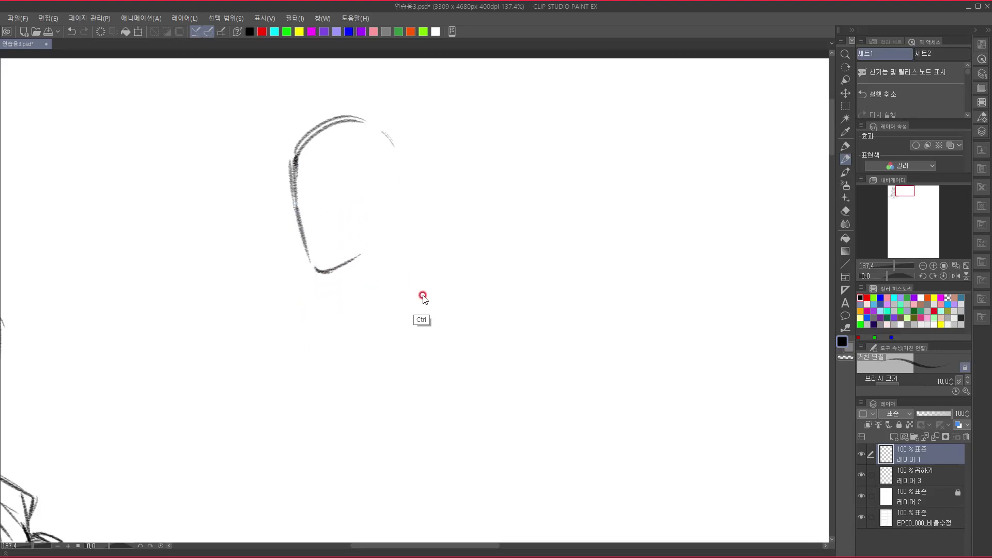
Reduce the pencil size to 8 and draw the back of the head curving in to the nape.
drag(432, 305, 427, 298)
scroll(425, 298, up, 1)
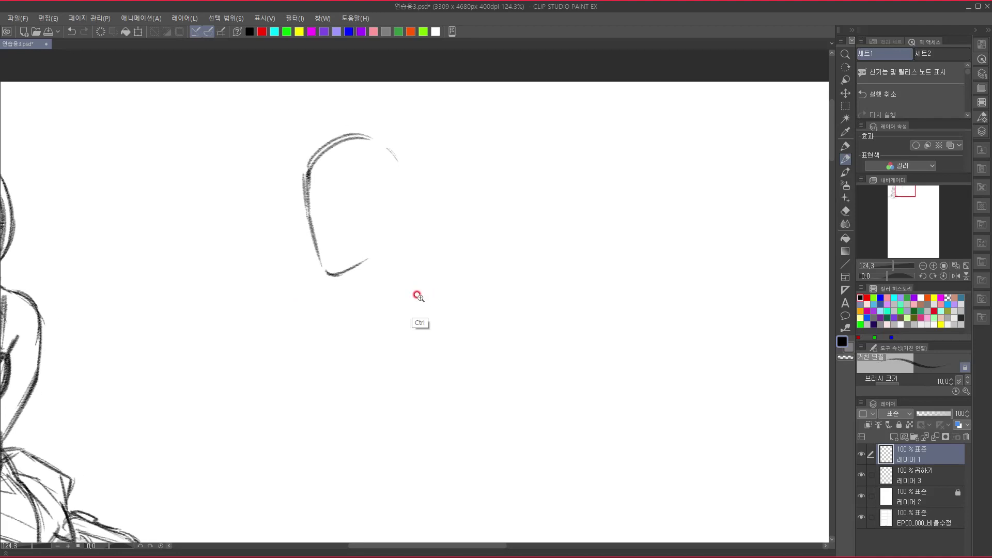
scroll(420, 299, up, 1)
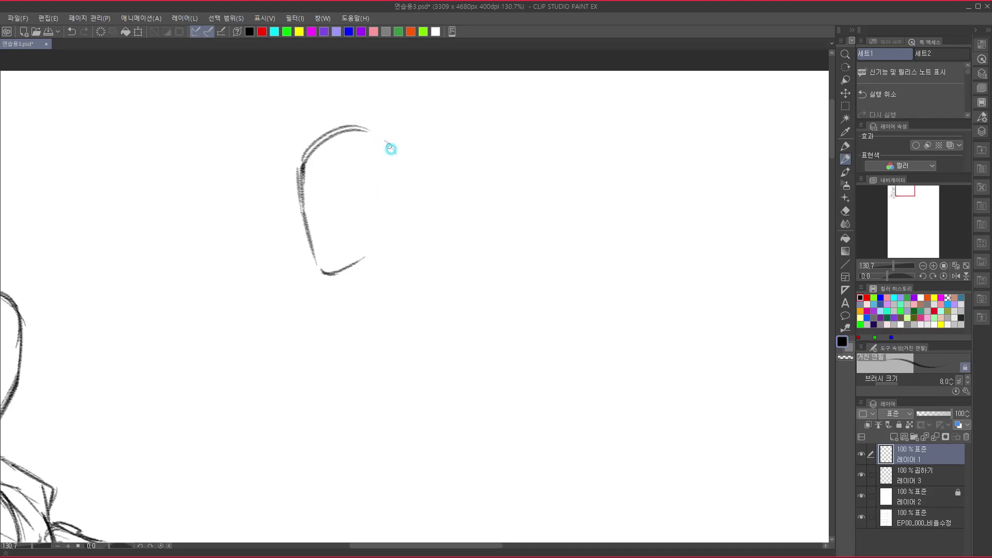
mouse_move(385, 141)
mouse_down()
mouse_move(408, 184)
mouse_move(394, 224)
mouse_move(398, 213)
mouse_move(420, 286)
mouse_move(408, 269)
mouse_move(387, 268)
mouse_up()
mouse_move(393, 203)
mouse_down()
mouse_move(407, 242)
mouse_move(358, 232)
mouse_up()
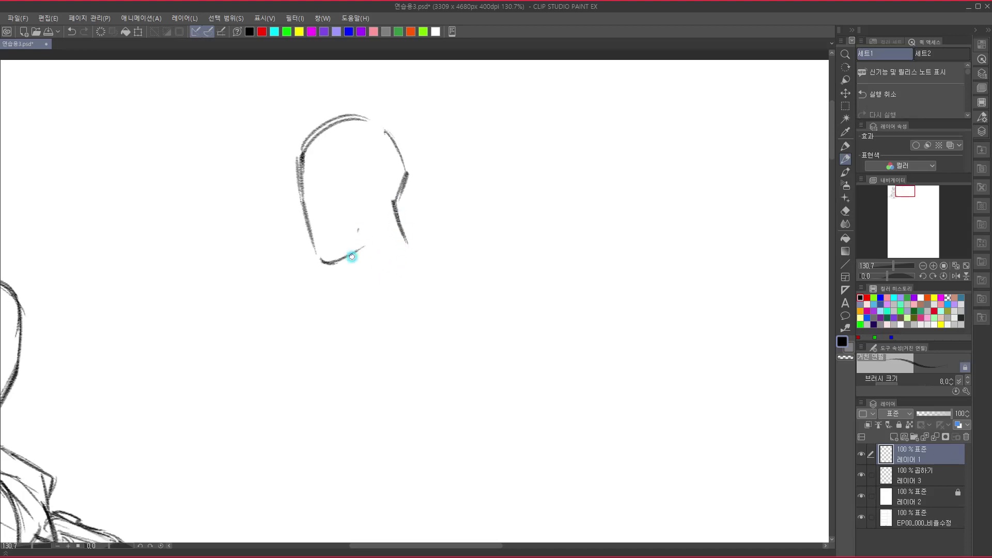
Sketch a light curve inside the head from the chin up to the nape, with shading strokes near the chin.
drag(343, 193, 340, 237)
mouse_move(345, 198)
mouse_down()
mouse_move(391, 170)
mouse_move(362, 175)
mouse_move(387, 173)
mouse_up()
mouse_move(343, 199)
mouse_down()
mouse_move(336, 237)
mouse_move(346, 253)
mouse_move(336, 219)
mouse_move(342, 252)
mouse_move(352, 177)
mouse_move(354, 197)
mouse_move(381, 147)
mouse_up()
scroll(348, 269, down, 1)
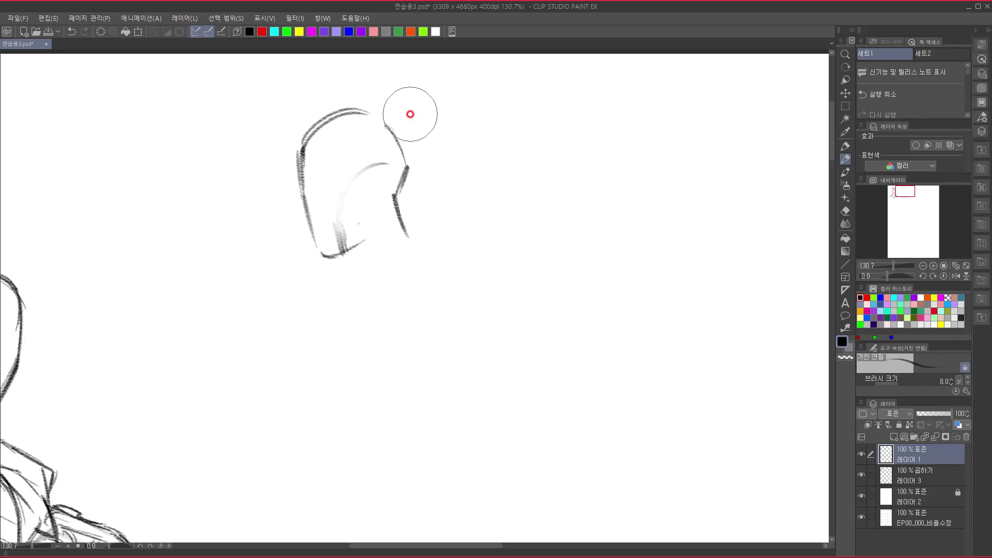
Darken the face edge and neck, add a small angular shape inside the face edge, and draw an inner line from crown to neck.
drag(303, 150, 317, 247)
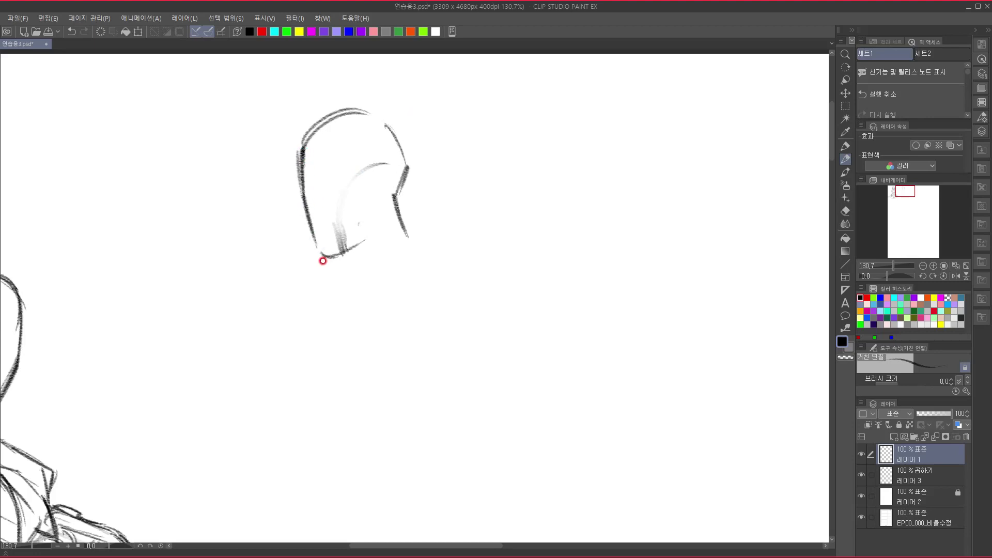
mouse_move(309, 176)
mouse_down()
mouse_move(313, 196)
mouse_move(315, 185)
mouse_move(330, 188)
mouse_move(323, 201)
mouse_move(346, 151)
mouse_move(328, 193)
mouse_move(335, 258)
mouse_move(331, 230)
mouse_up()
mouse_move(407, 167)
mouse_down()
mouse_move(389, 204)
mouse_move(403, 215)
mouse_move(401, 253)
mouse_up()
drag(391, 199, 397, 247)
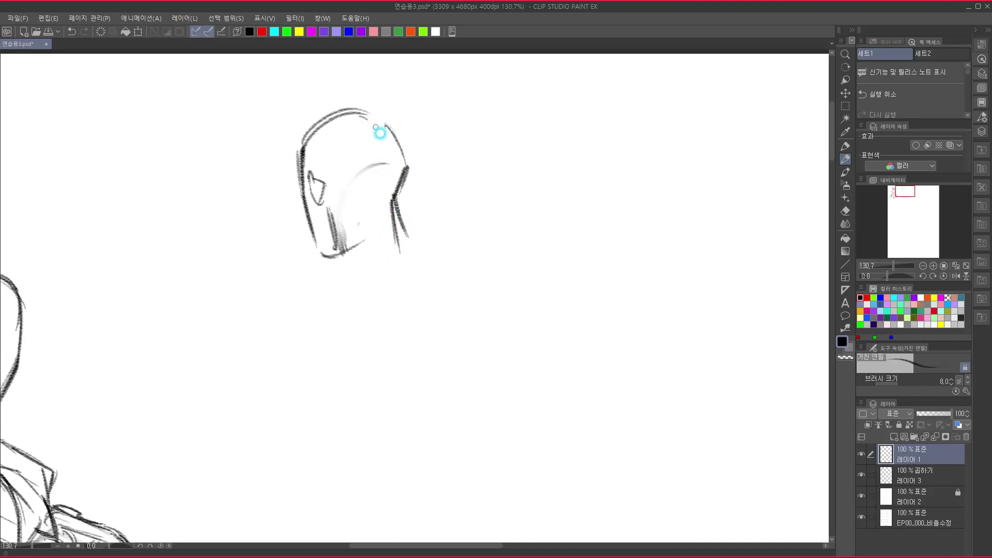
mouse_move(372, 118)
mouse_down()
mouse_move(388, 162)
mouse_move(357, 259)
mouse_move(397, 261)
mouse_up()
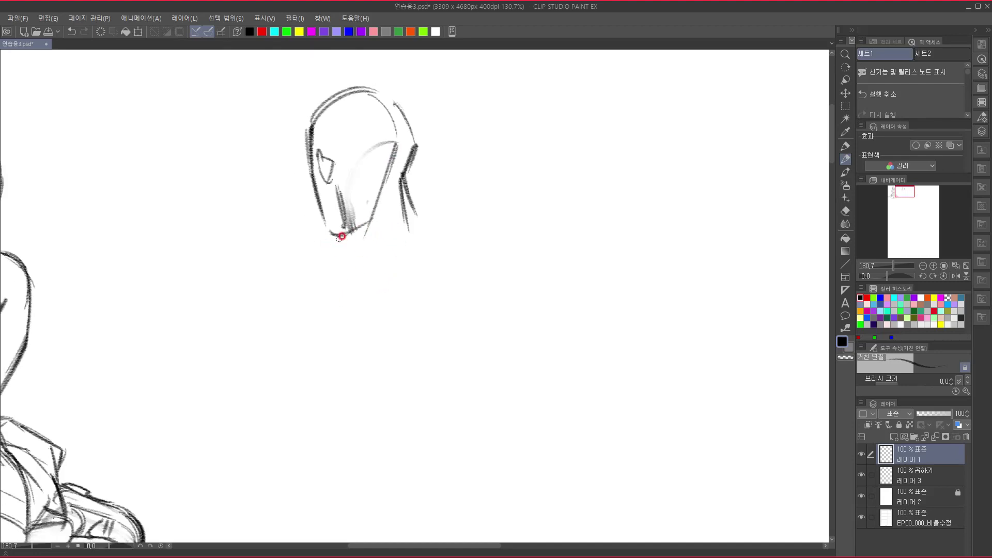
Draw the second figure's shoulders, with a sloping angular left shoulder, a straight left side and a rounded right shoulder.
drag(341, 236, 300, 259)
mouse_move(350, 229)
mouse_down()
mouse_move(278, 276)
mouse_move(293, 255)
mouse_move(351, 232)
mouse_up()
drag(285, 257, 346, 236)
drag(291, 255, 290, 327)
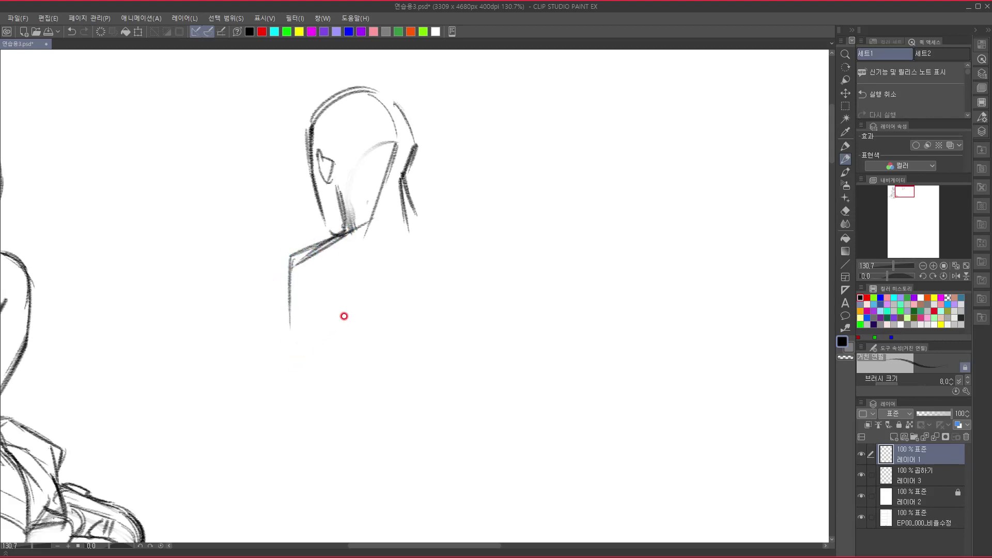
mouse_move(352, 228)
mouse_down()
mouse_move(383, 234)
mouse_move(371, 229)
mouse_move(385, 221)
mouse_move(433, 219)
mouse_move(380, 221)
mouse_move(445, 218)
mouse_move(482, 254)
mouse_up()
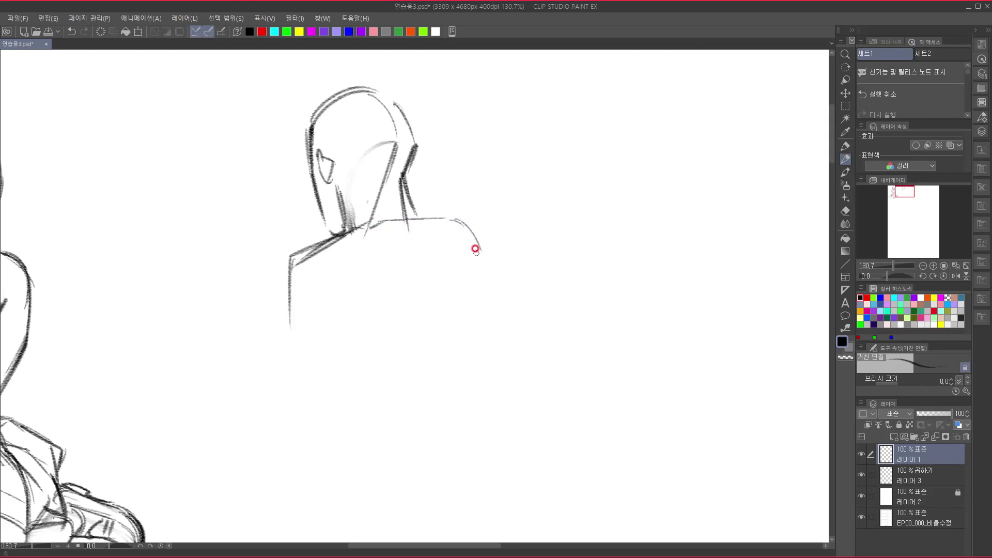
Extend the right shoulder curve and draw the spine from the neck, bending at the waist to a forked mark above the pelvis.
drag(464, 220, 489, 273)
drag(367, 231, 355, 363)
scroll(385, 336, down, 3)
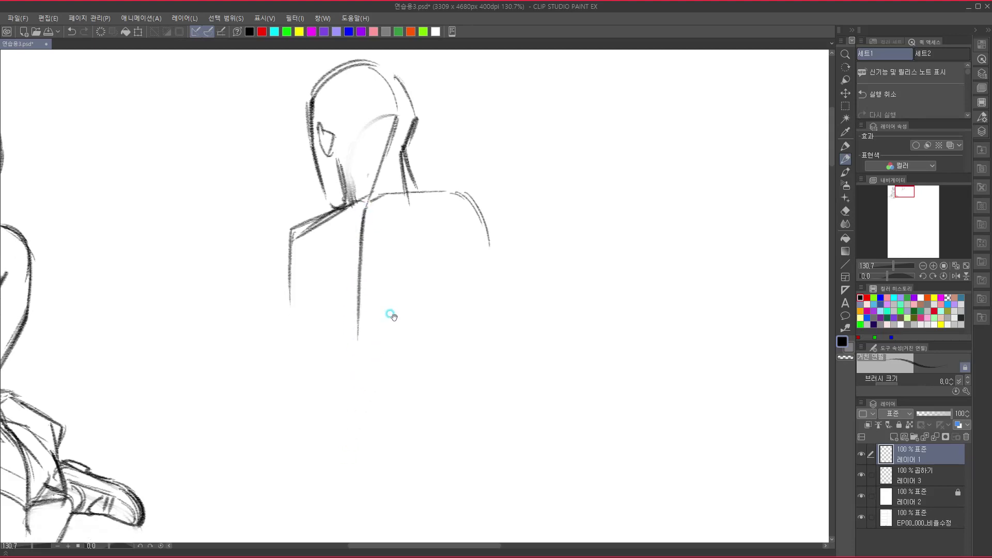
mouse_move(358, 177)
mouse_down()
mouse_move(354, 335)
mouse_move(379, 289)
mouse_up()
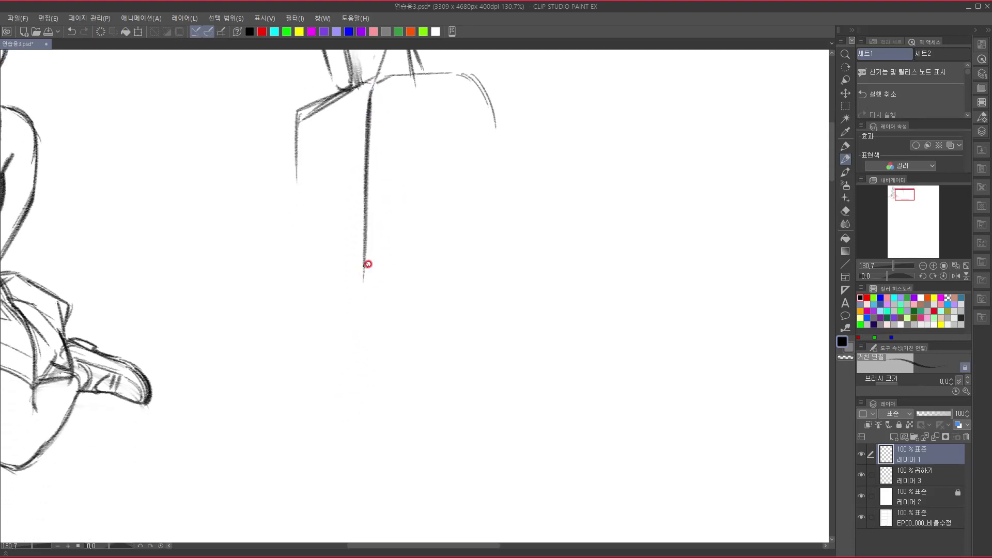
key(ctrl+z)
mouse_move(369, 101)
mouse_down()
mouse_move(364, 214)
mouse_move(340, 306)
mouse_move(372, 250)
mouse_move(346, 257)
mouse_move(343, 279)
mouse_move(307, 287)
mouse_up()
mouse_move(372, 250)
mouse_down()
mouse_move(429, 278)
mouse_move(353, 279)
mouse_move(341, 269)
mouse_move(323, 280)
mouse_move(341, 273)
mouse_move(318, 325)
mouse_move(338, 330)
mouse_move(337, 318)
mouse_move(308, 423)
mouse_up()
drag(352, 293, 358, 259)
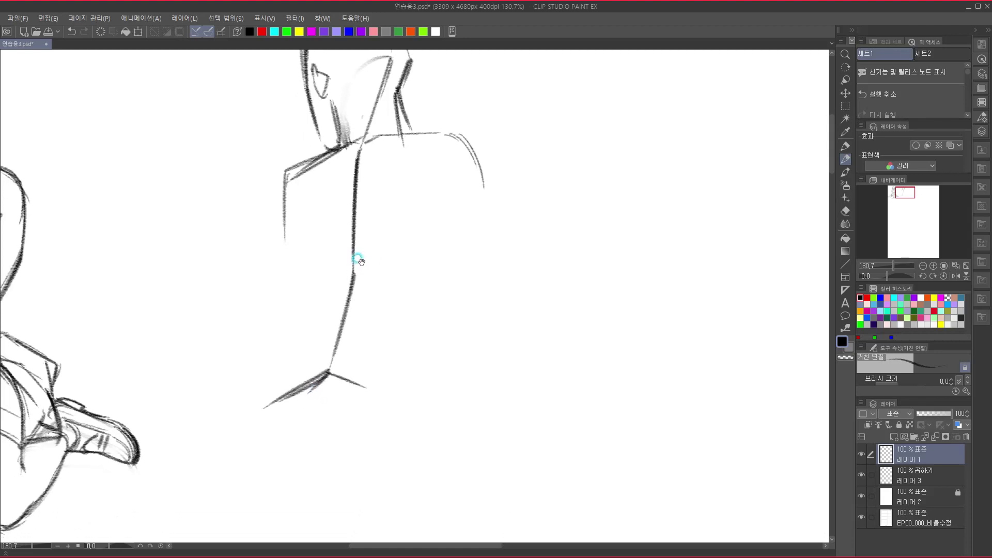
Draw the torso's left contour, narrowing below the shoulder, running straight to the waist and flaring out to the hip.
mouse_move(286, 170)
mouse_down()
mouse_move(284, 223)
mouse_move(299, 268)
mouse_up()
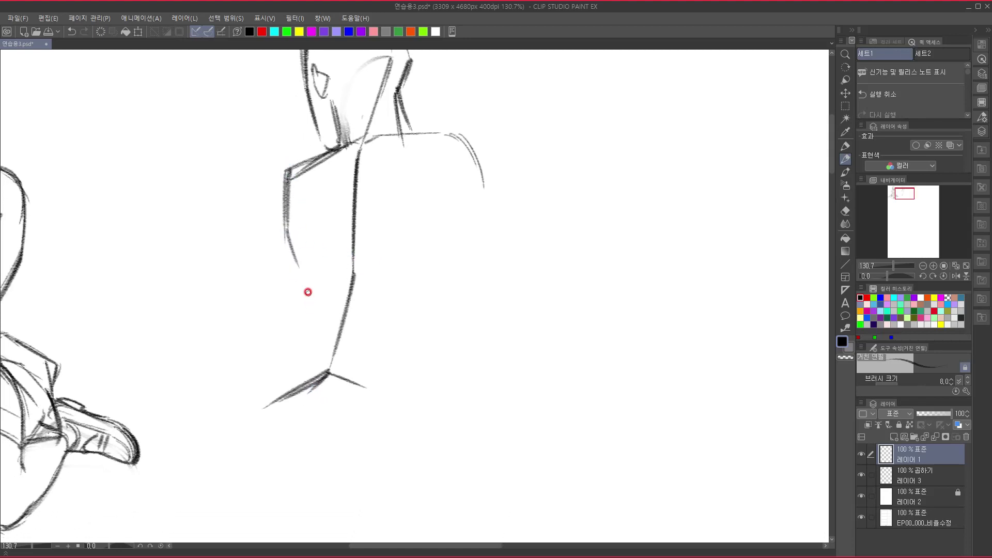
mouse_move(286, 227)
mouse_down()
mouse_move(302, 269)
mouse_move(305, 347)
mouse_up()
mouse_move(309, 336)
mouse_down()
mouse_move(317, 286)
mouse_move(274, 348)
mouse_up()
drag(368, 274, 279, 348)
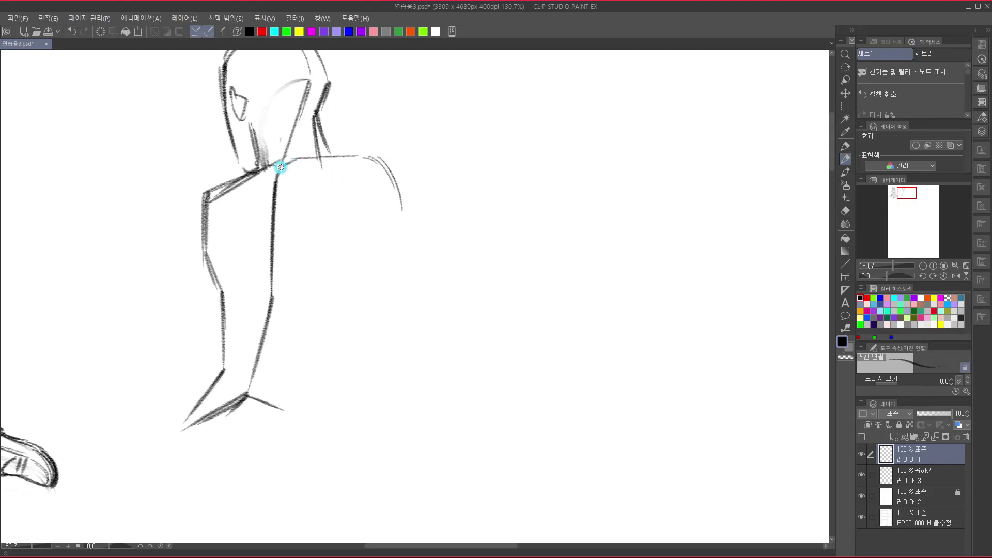
Reinforce the right shoulder's top edge and sketch both shoulder blade lines, plus a short line at the right armpit.
mouse_move(280, 167)
mouse_down()
mouse_move(295, 154)
mouse_move(370, 153)
mouse_move(403, 214)
mouse_up()
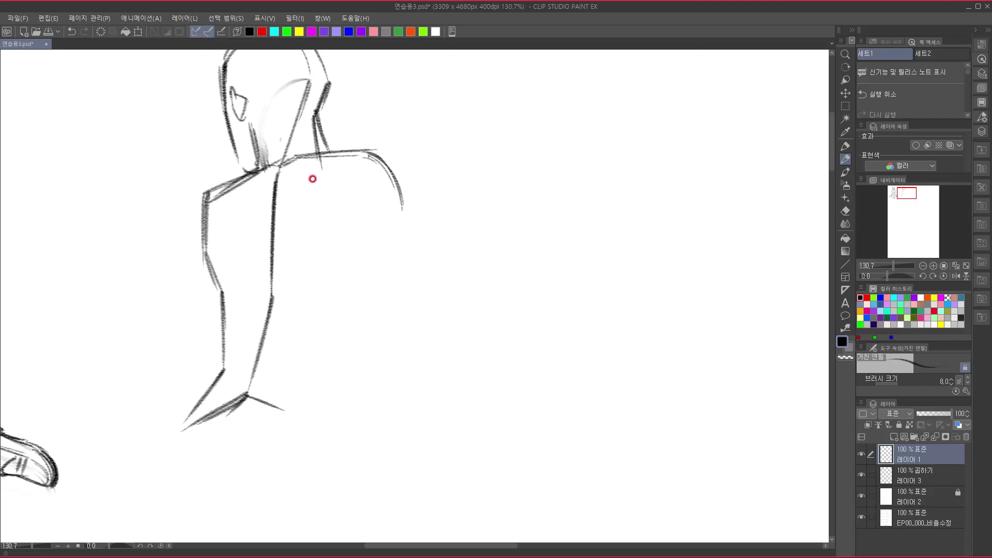
mouse_move(307, 169)
mouse_down()
mouse_move(306, 237)
mouse_move(324, 264)
mouse_up()
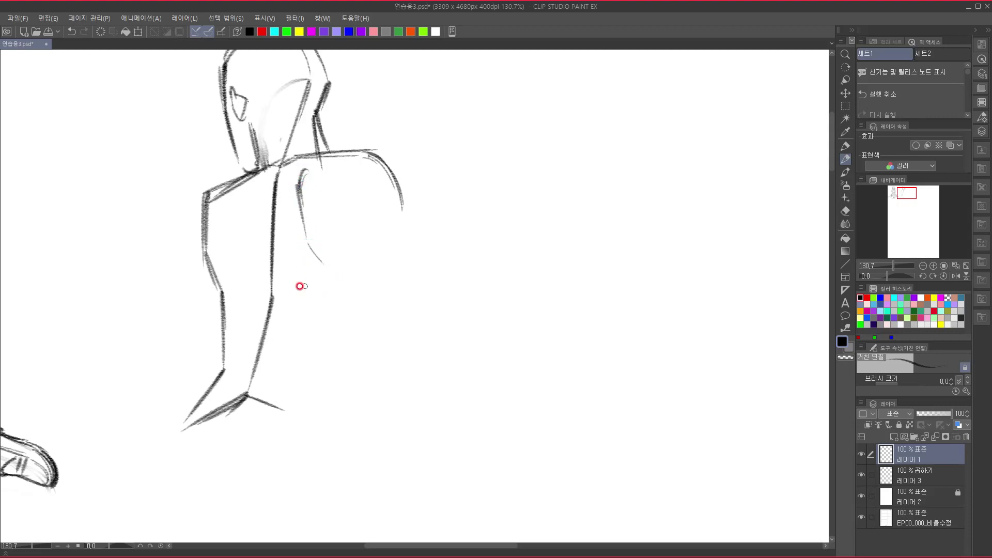
drag(247, 199, 233, 252)
scroll(331, 300, down, 3)
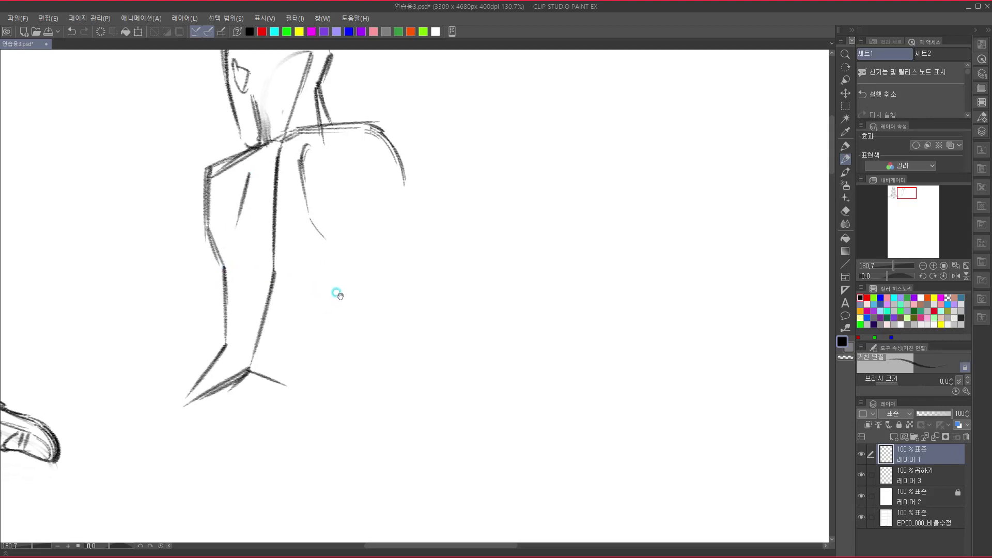
drag(363, 164, 360, 222)
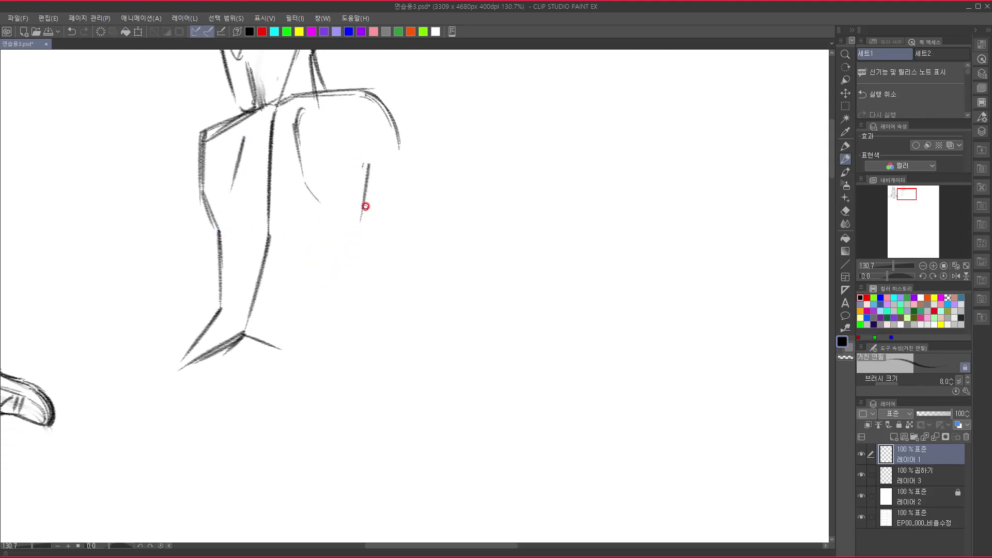
Draw the armpit folds and the underside of the right upper arm, with small marks for the elbow and raised hand.
drag(368, 164, 291, 364)
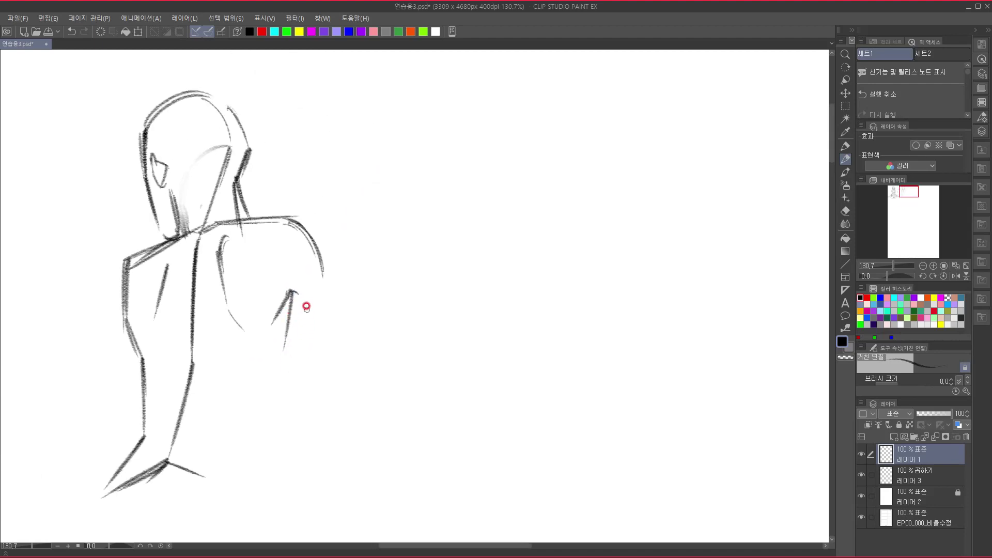
mouse_move(290, 295)
mouse_down()
mouse_move(346, 379)
mouse_move(352, 366)
mouse_up()
mouse_move(291, 186)
mouse_down()
mouse_move(293, 223)
mouse_move(319, 183)
mouse_up()
mouse_move(334, 281)
mouse_down()
mouse_move(365, 206)
mouse_move(358, 226)
mouse_move(338, 215)
mouse_up()
drag(305, 169, 308, 206)
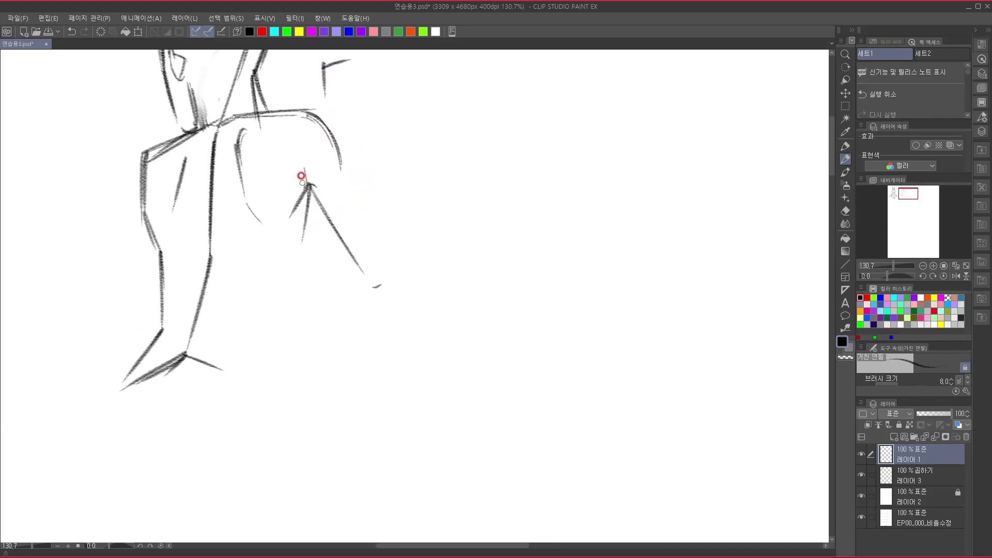
Draw the breast curve under the right armpit and the torso's right contour in to the waist and out to the hip.
drag(296, 152, 307, 232)
drag(309, 191, 327, 251)
drag(310, 195, 329, 246)
mouse_move(334, 250)
mouse_down()
mouse_move(330, 274)
mouse_move(302, 290)
mouse_move(296, 282)
mouse_move(349, 249)
mouse_move(313, 288)
mouse_up()
drag(313, 368, 286, 493)
drag(346, 440, 362, 241)
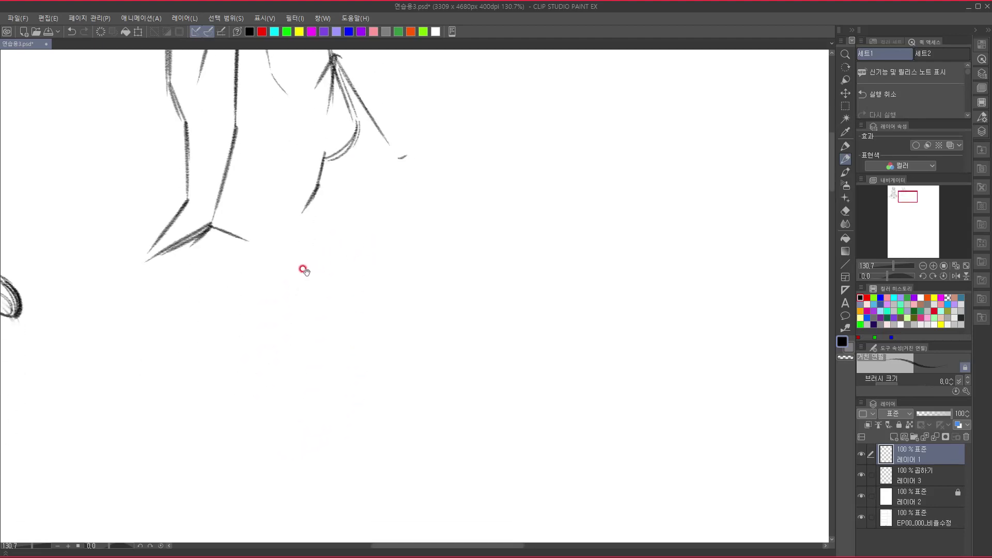
drag(300, 221, 301, 230)
mouse_move(310, 311)
mouse_down()
mouse_move(374, 337)
mouse_move(380, 316)
mouse_up()
drag(369, 222, 379, 284)
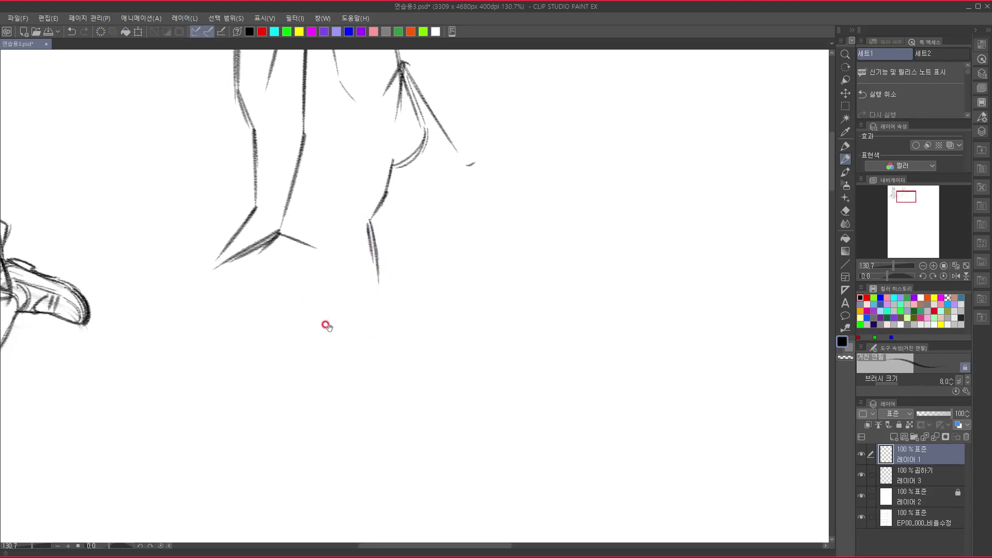
drag(327, 325, 399, 288)
Redraw the line from the waist to the left hip and sketch the rounded top of the pelvis across to the right hip.
drag(323, 176, 248, 253)
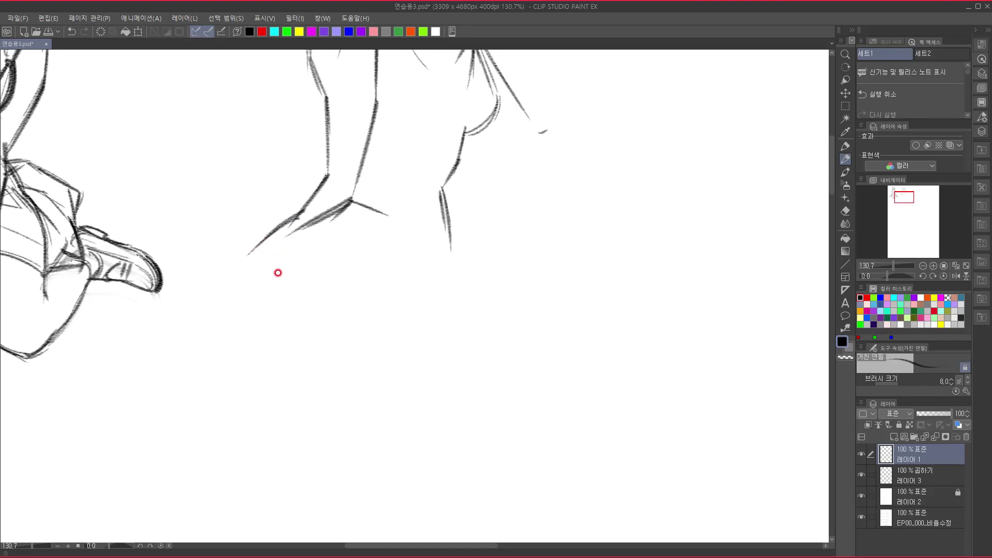
key(ctrl+z)
drag(328, 175, 257, 250)
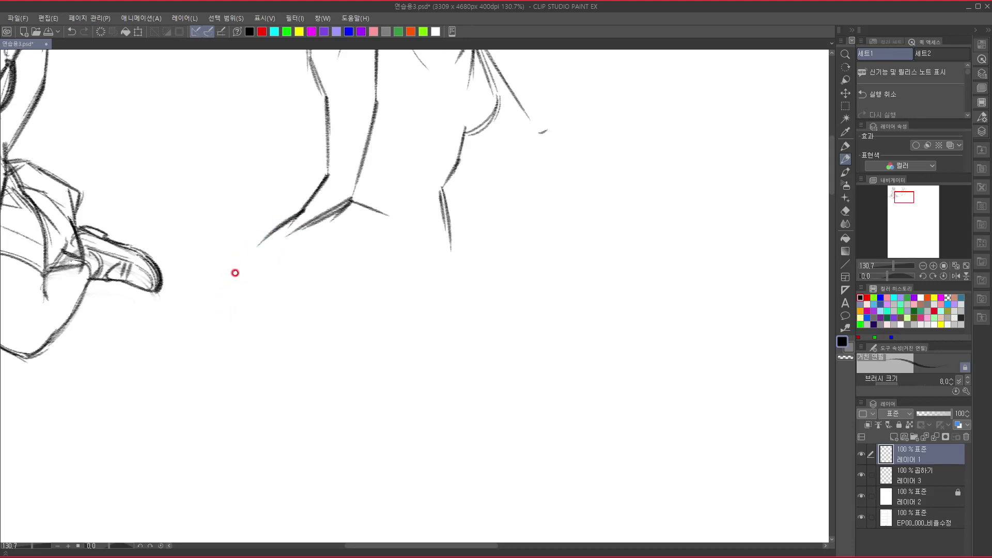
mouse_move(233, 274)
mouse_down()
mouse_move(223, 345)
mouse_move(237, 266)
mouse_move(265, 248)
mouse_move(370, 227)
mouse_up()
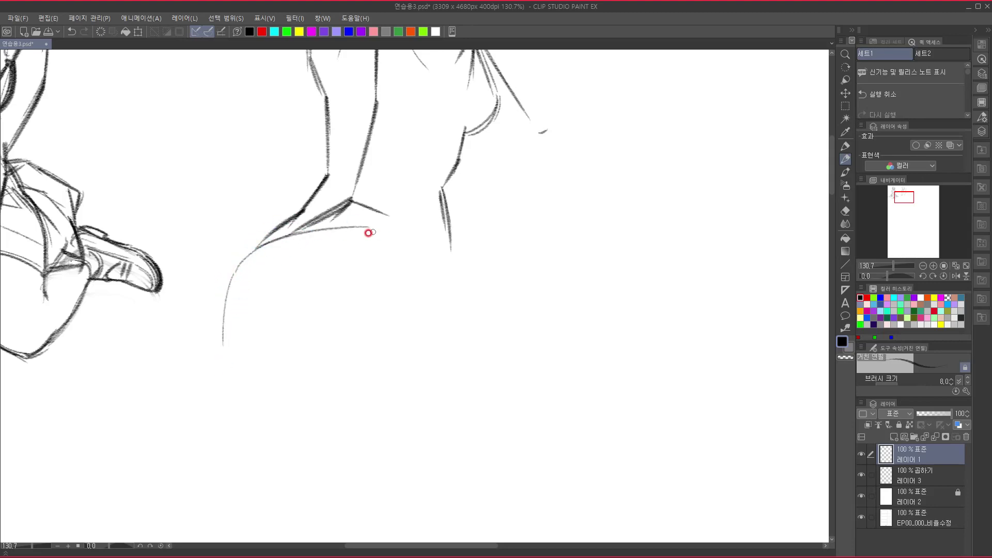
drag(272, 243, 393, 226)
drag(334, 305, 303, 303)
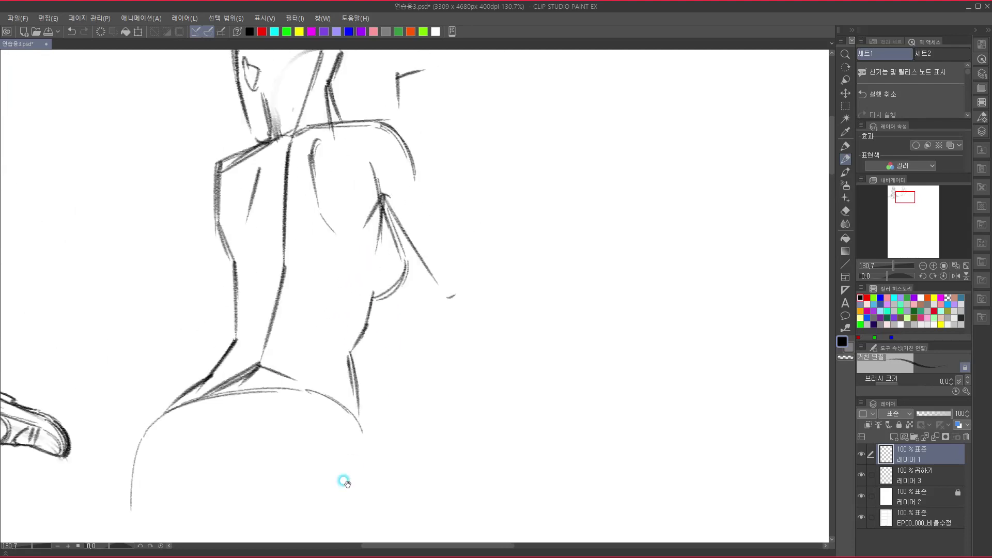
drag(407, 306, 343, 476)
drag(343, 441, 325, 256)
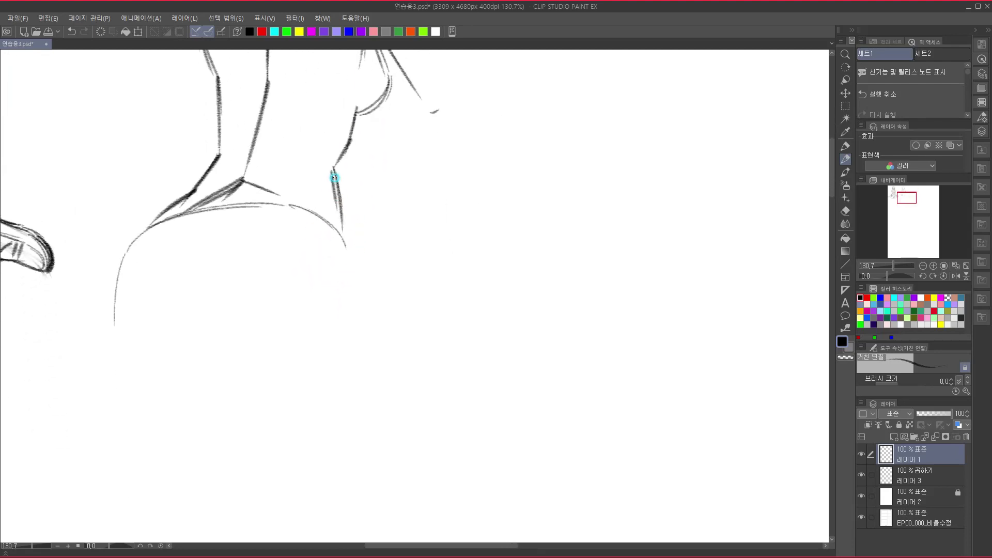
Draw the right hip and outer thigh as one long curve tapering to the knee, ending in a small hook.
drag(334, 177, 354, 268)
drag(358, 319, 356, 402)
mouse_move(373, 341)
mouse_down()
mouse_move(386, 243)
mouse_move(342, 374)
mouse_move(310, 427)
mouse_up()
drag(364, 305, 293, 435)
drag(292, 359, 348, 474)
drag(386, 244, 276, 470)
drag(312, 400, 384, 123)
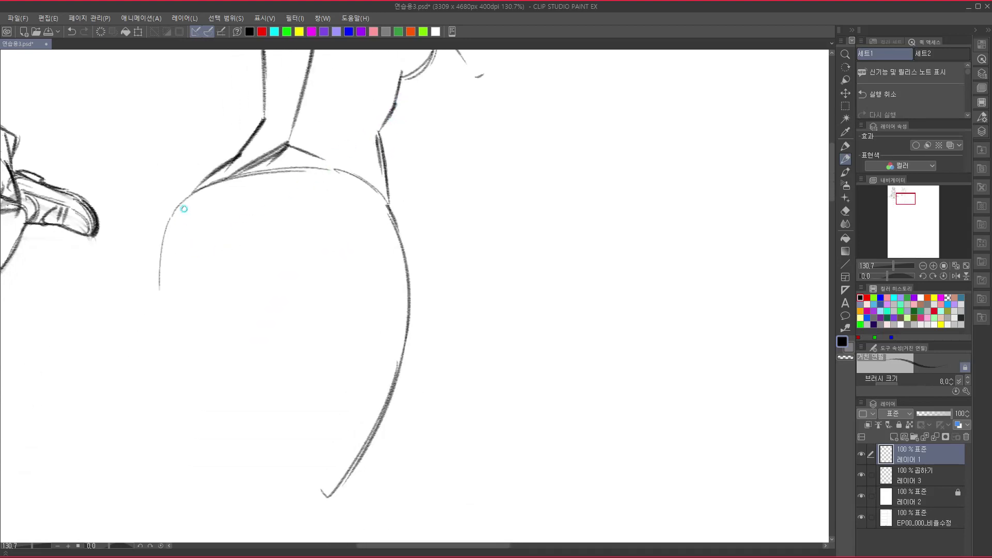
Draw the left hip and outer thigh, the curved centre crease and the short folds beneath the buttocks.
mouse_move(184, 209)
mouse_down()
mouse_move(162, 248)
mouse_move(167, 262)
mouse_move(168, 224)
mouse_move(151, 445)
mouse_up()
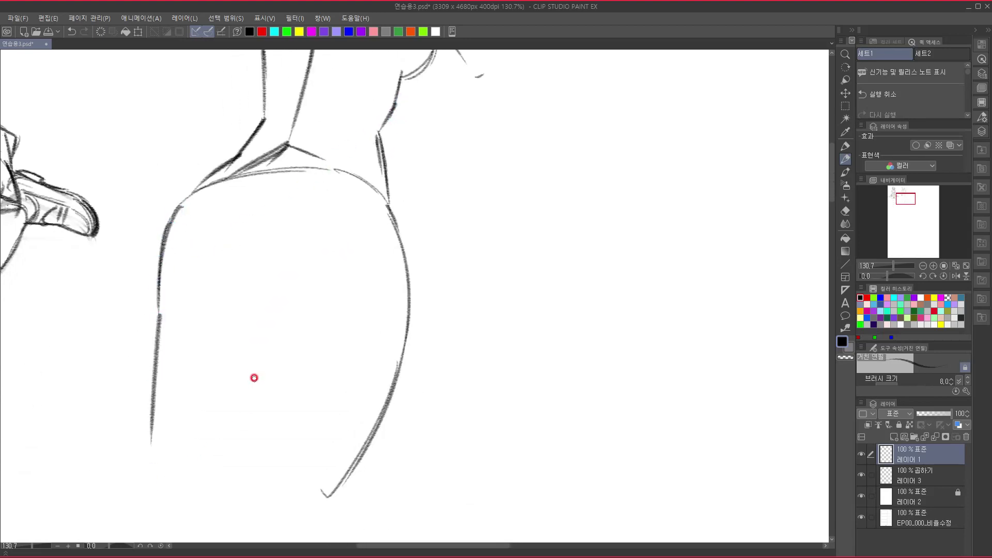
drag(270, 381, 225, 477)
drag(310, 349, 306, 354)
mouse_move(265, 183)
mouse_down()
mouse_move(246, 227)
mouse_move(258, 196)
mouse_move(263, 292)
mouse_up()
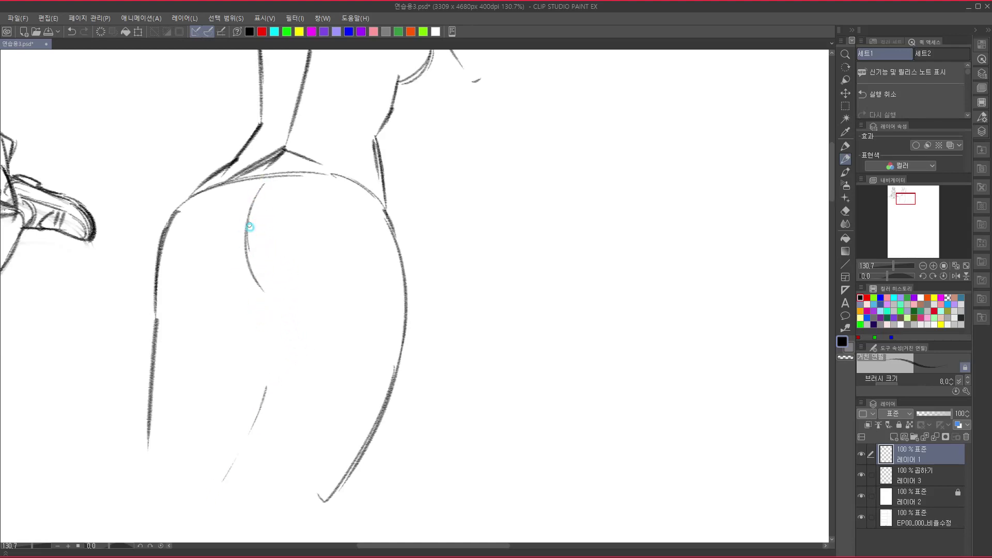
mouse_move(249, 228)
mouse_down()
mouse_move(257, 292)
mouse_move(279, 308)
mouse_move(306, 289)
mouse_up()
mouse_move(209, 293)
mouse_down()
mouse_move(243, 300)
mouse_move(265, 372)
mouse_up()
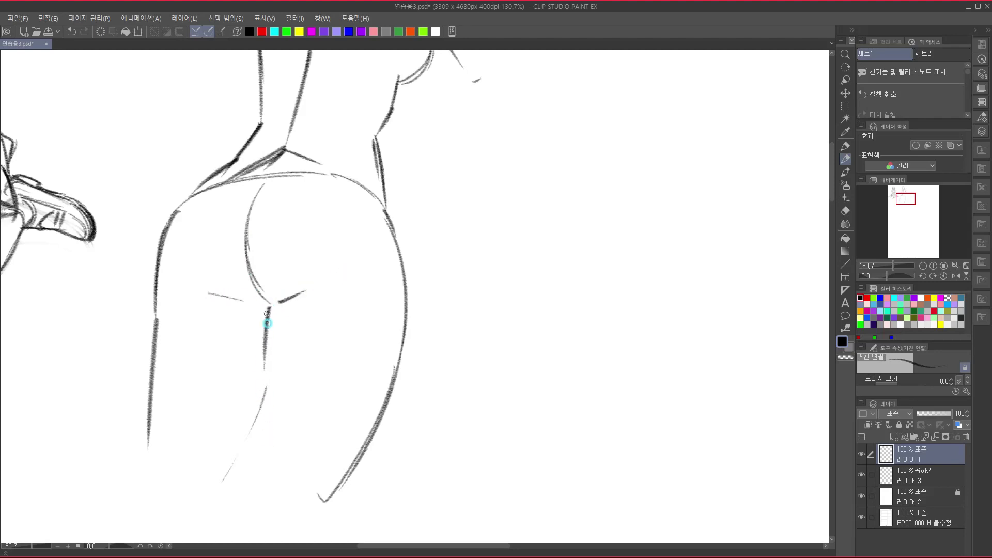
Draw the inner contours of both thighs and extend the left outer thigh down to the knee.
mouse_move(267, 313)
mouse_down()
mouse_move(271, 494)
mouse_move(296, 518)
mouse_up()
mouse_move(315, 405)
mouse_down()
mouse_move(306, 328)
mouse_move(243, 432)
mouse_up()
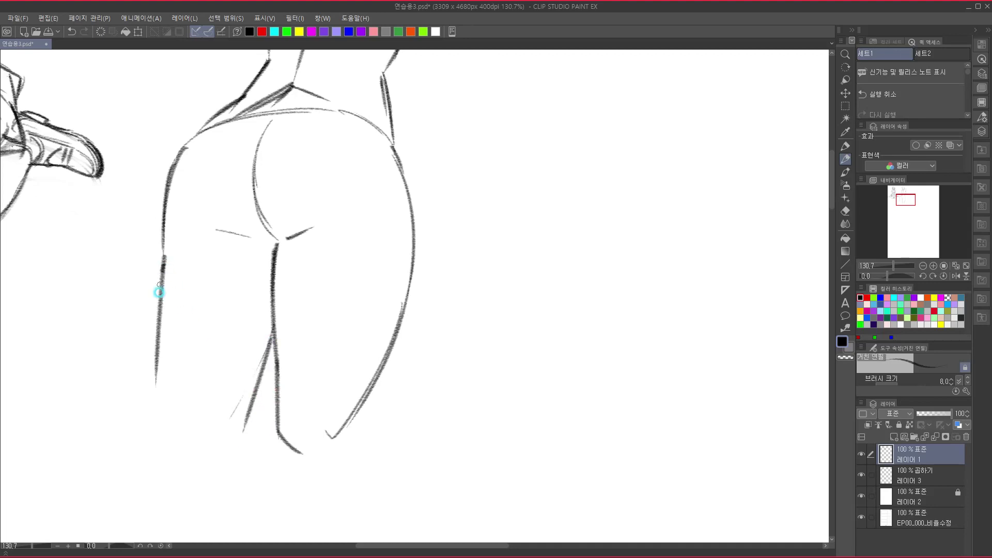
drag(160, 289, 188, 434)
mouse_move(277, 317)
mouse_down()
mouse_move(277, 356)
mouse_move(237, 474)
mouse_up()
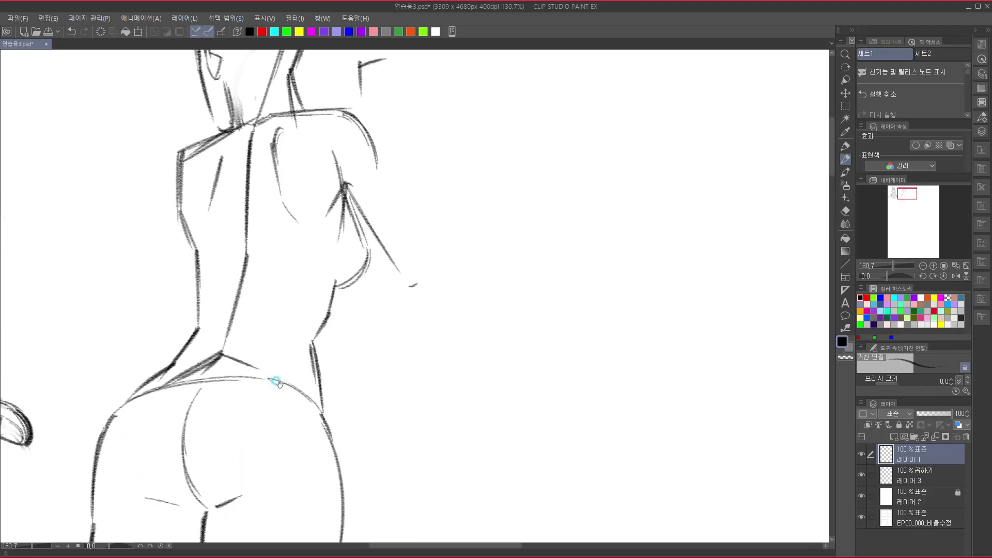
drag(278, 382, 316, 255)
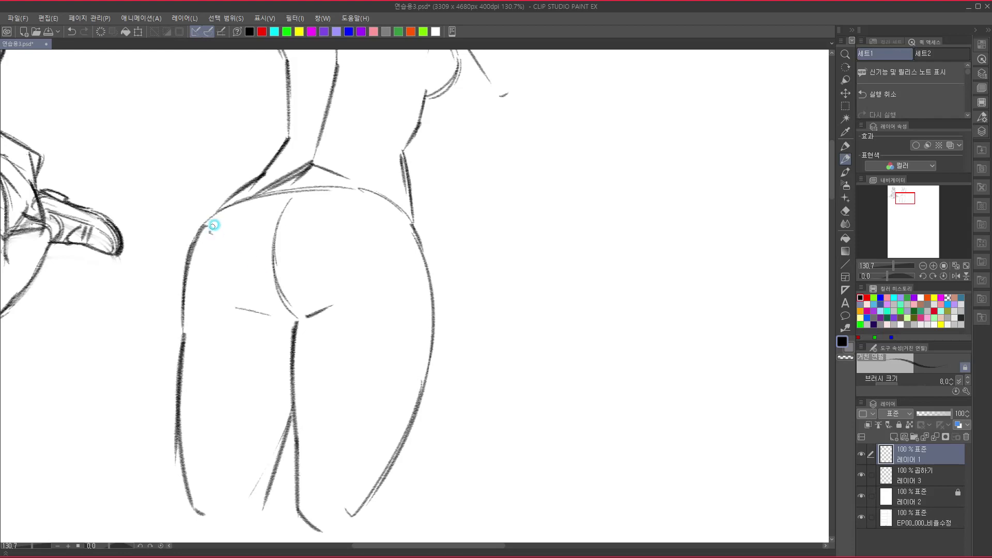
Outline an angular shape over the buttocks, from the left hip around to the inner thigh, with a branch to the right hip.
drag(213, 225, 287, 200)
key(ctrl+z)
mouse_move(208, 225)
mouse_down()
mouse_move(342, 243)
mouse_move(357, 299)
mouse_move(297, 393)
mouse_up()
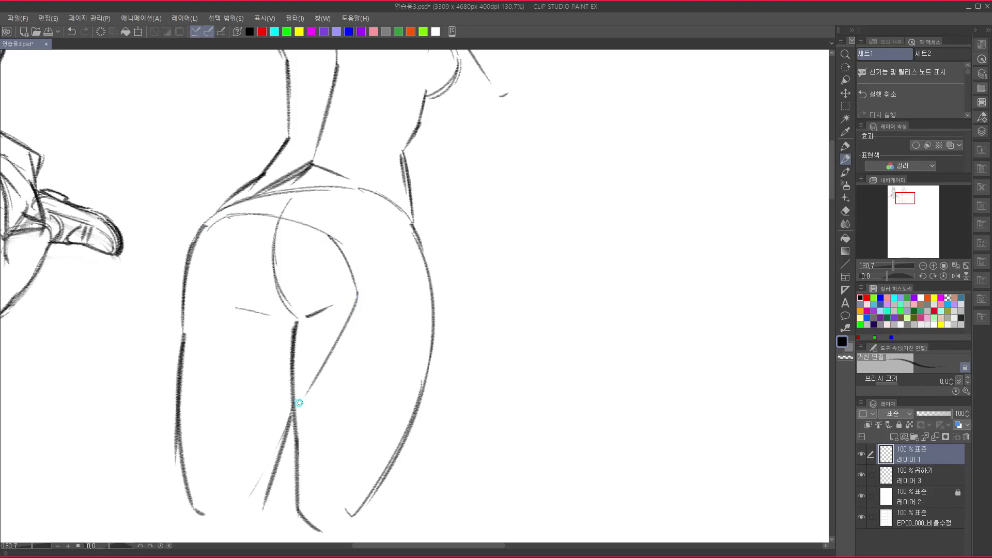
drag(362, 306, 312, 398)
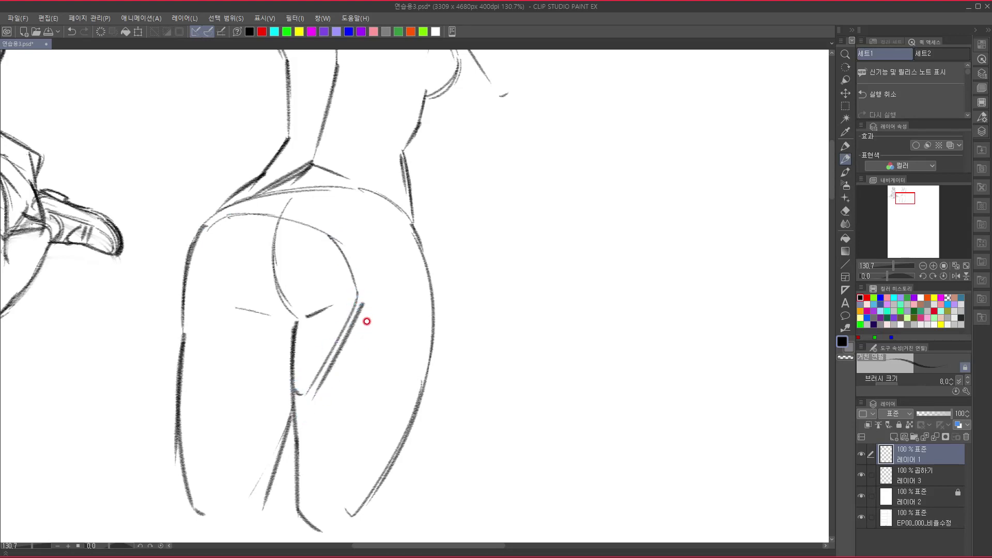
mouse_move(357, 297)
mouse_down()
mouse_move(401, 268)
mouse_move(427, 266)
mouse_up()
mouse_move(205, 228)
mouse_down()
mouse_move(187, 290)
mouse_move(192, 329)
mouse_move(217, 372)
mouse_up()
drag(194, 328, 213, 379)
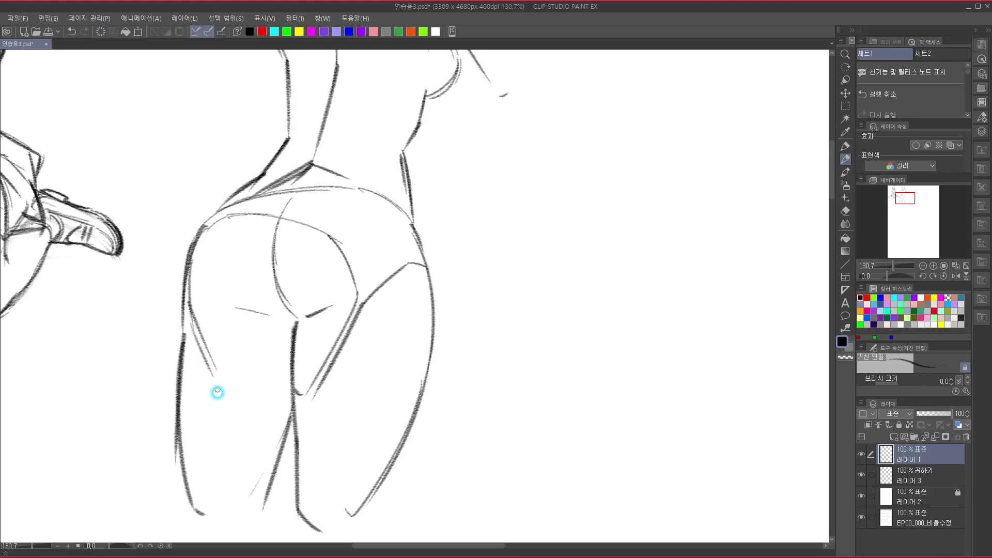
mouse_move(259, 335)
mouse_down()
mouse_move(283, 303)
mouse_move(267, 289)
mouse_up()
drag(220, 312, 293, 341)
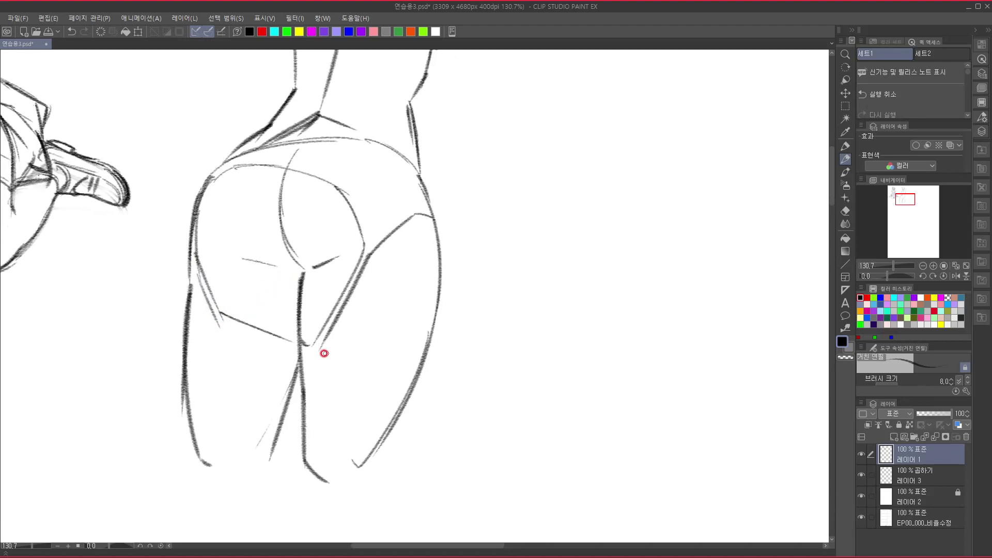
Sketch the hair with a short curve left of the face and a long line from the crown to the right shoulder.
drag(212, 320, 183, 341)
drag(377, 258, 284, 520)
mouse_move(312, 351)
mouse_down()
mouse_move(297, 396)
mouse_move(338, 446)
mouse_move(340, 434)
mouse_up()
mouse_move(352, 371)
mouse_down()
mouse_move(364, 311)
mouse_move(350, 421)
mouse_up()
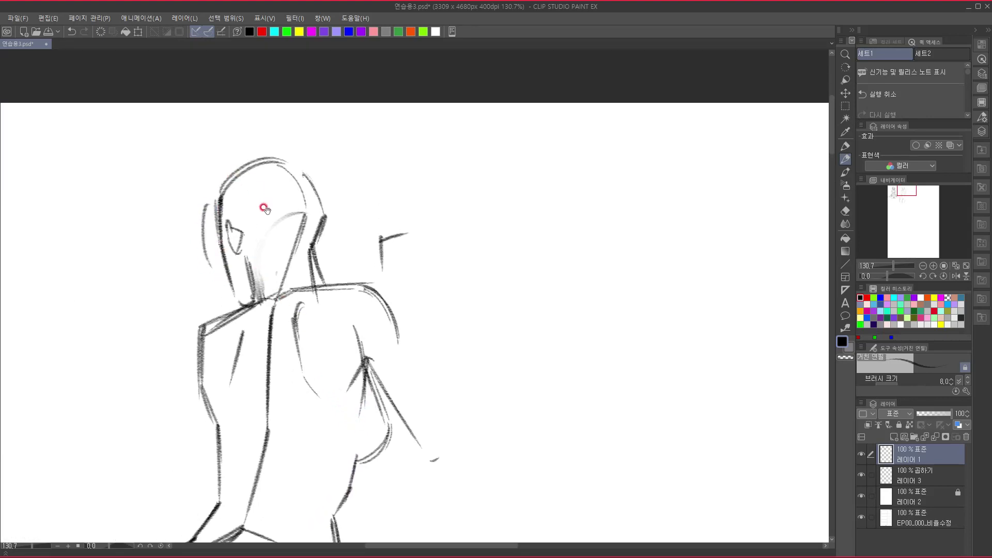
drag(266, 206, 247, 234)
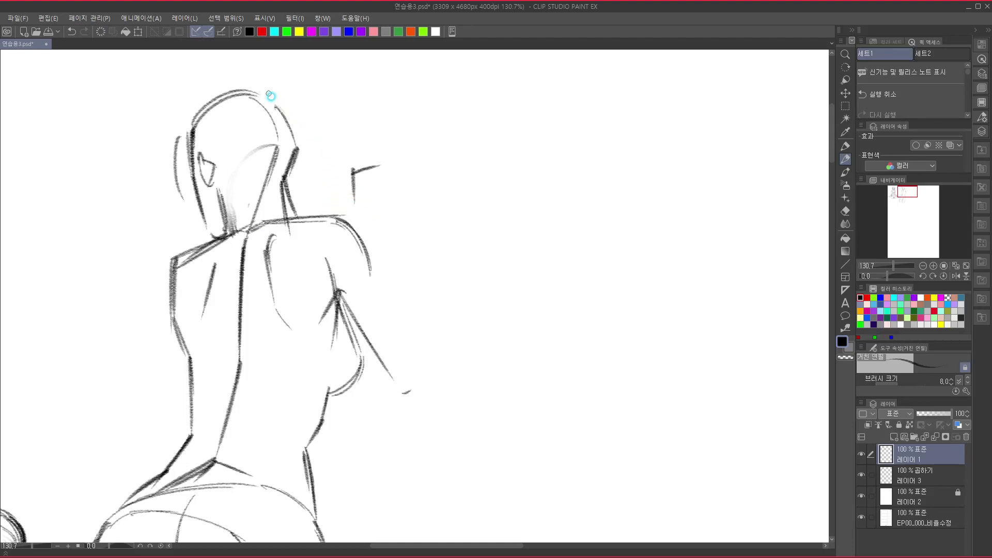
mouse_move(270, 93)
mouse_down()
mouse_move(299, 124)
mouse_move(341, 214)
mouse_up()
drag(343, 285, 325, 293)
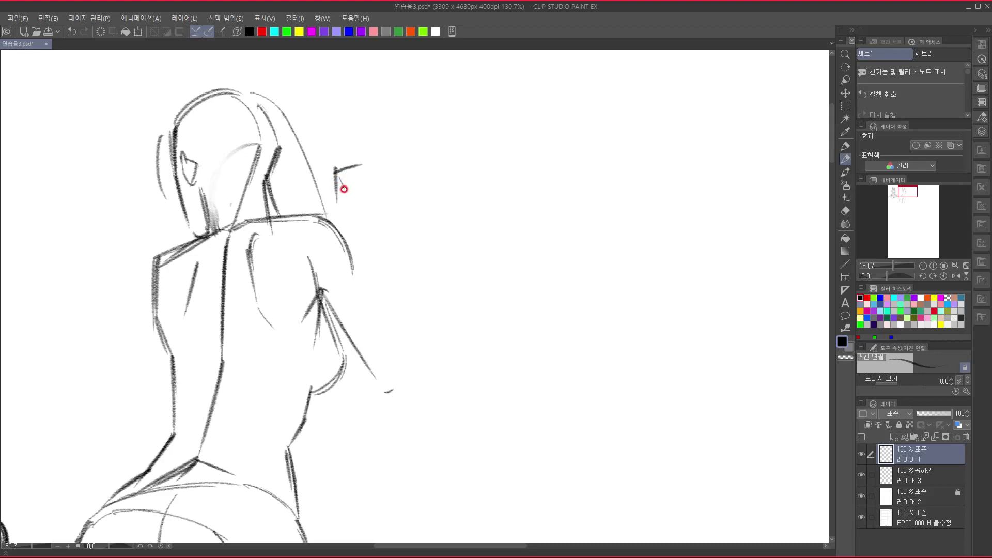
Draw the raised right hand with curled fingers, the wrist and the outer forearm down to the elbow.
drag(343, 189, 332, 212)
drag(344, 171, 377, 191)
click(375, 185)
mouse_move(370, 171)
mouse_down()
mouse_move(367, 230)
mouse_move(391, 296)
mouse_move(372, 246)
mouse_move(391, 294)
mouse_up()
drag(392, 295, 405, 364)
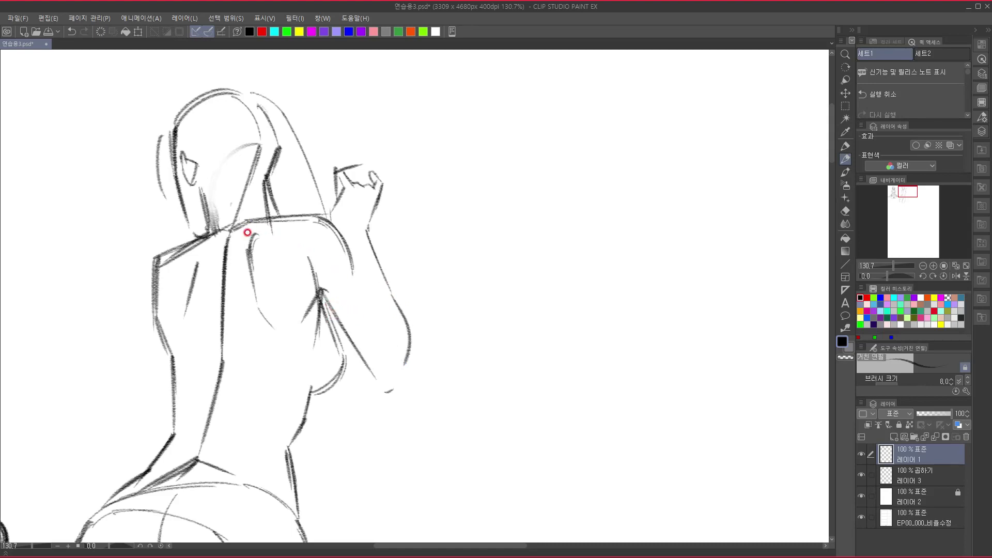
Fade the right shoulder and upper back lines with a large soft eraser and redraw the shoulder flowing into the upper arm.
mouse_move(297, 239)
mouse_down()
mouse_move(262, 222)
mouse_move(326, 221)
mouse_move(336, 260)
mouse_move(360, 228)
mouse_up()
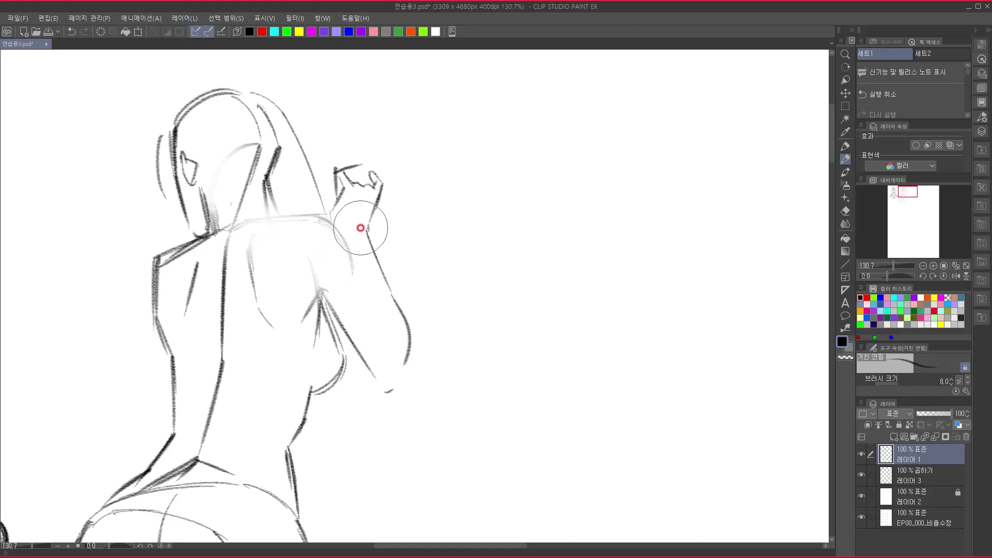
mouse_move(160, 257)
mouse_down()
mouse_move(319, 212)
mouse_move(356, 278)
mouse_up()
drag(333, 227, 399, 336)
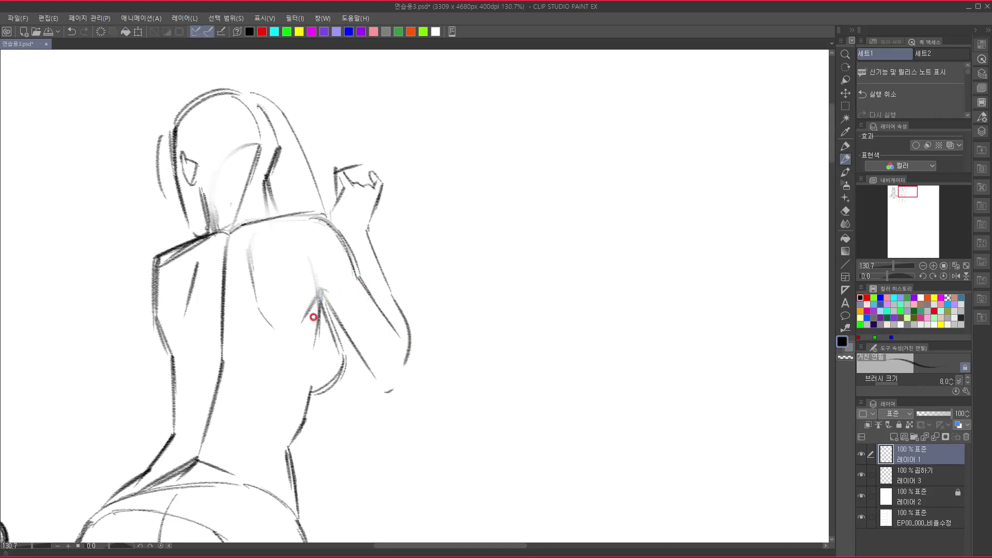
Draw the underside of the raised upper arm from the armpit to the elbow and darken the elbow's rounded contour.
mouse_move(315, 287)
mouse_down()
mouse_move(343, 336)
mouse_move(402, 375)
mouse_up()
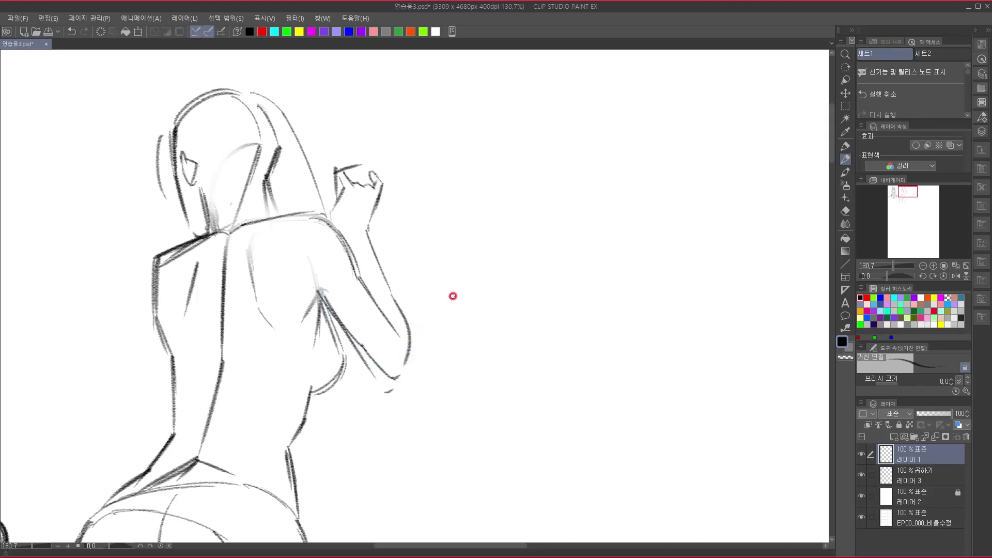
drag(330, 309, 384, 373)
mouse_move(343, 327)
mouse_down()
mouse_move(380, 372)
mouse_move(411, 362)
mouse_up()
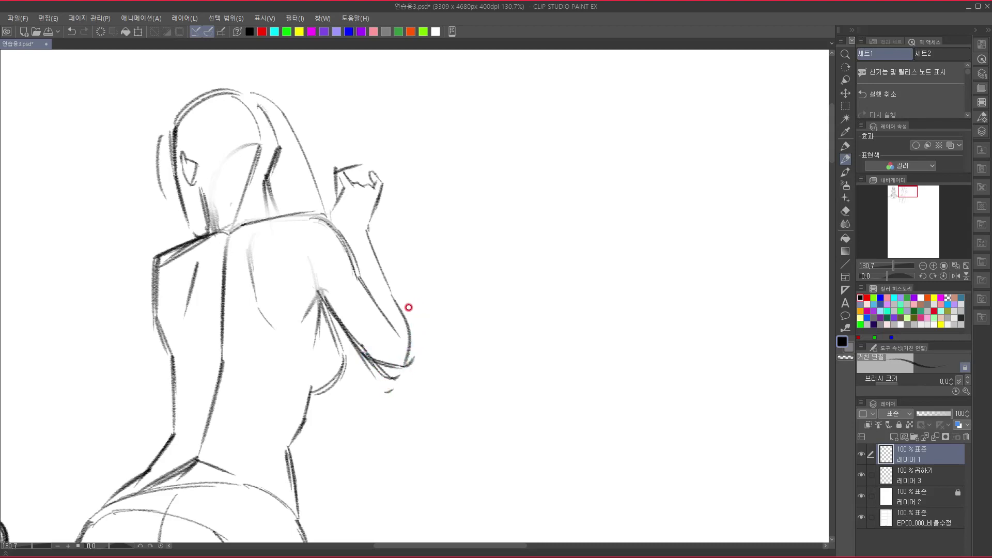
drag(399, 312, 410, 353)
Reinforce the right shoulder line and the hand's inner edge, and fade the side bust and upper waist lines.
drag(338, 235, 357, 277)
mouse_move(343, 191)
mouse_down()
mouse_move(329, 212)
mouse_move(336, 225)
mouse_move(331, 187)
mouse_up()
mouse_move(335, 169)
mouse_down()
mouse_move(328, 207)
mouse_move(351, 254)
mouse_up()
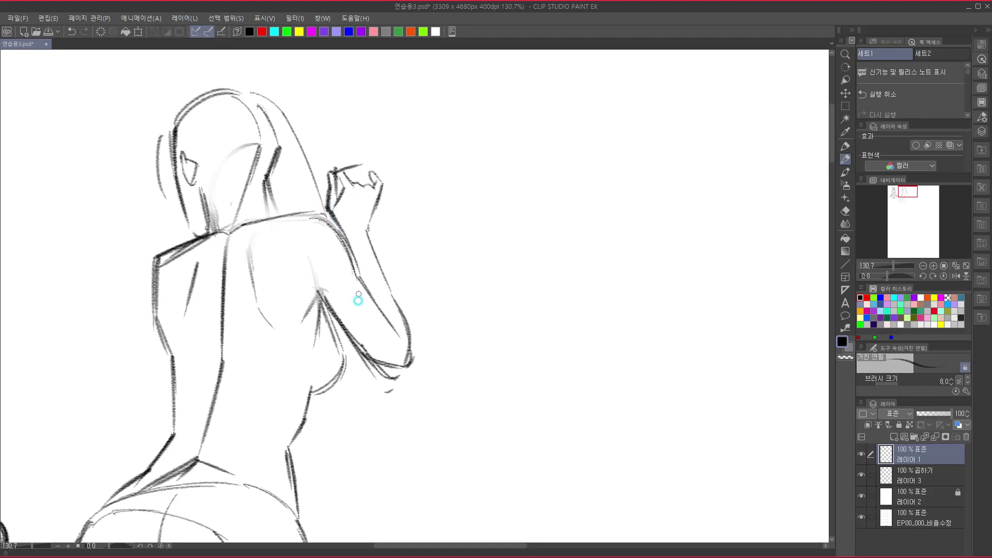
drag(316, 388, 423, 301)
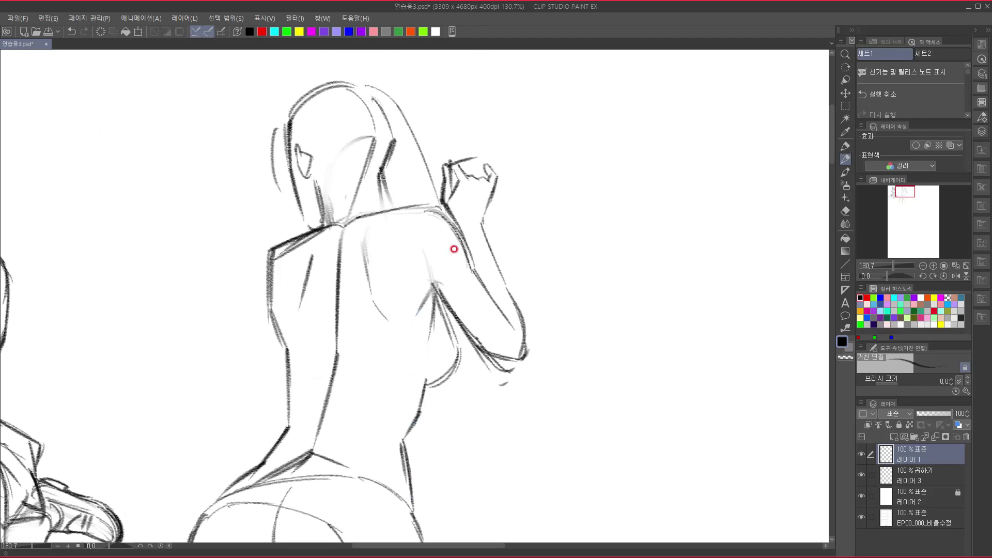
mouse_move(412, 420)
mouse_down()
mouse_move(423, 380)
mouse_move(421, 291)
mouse_up()
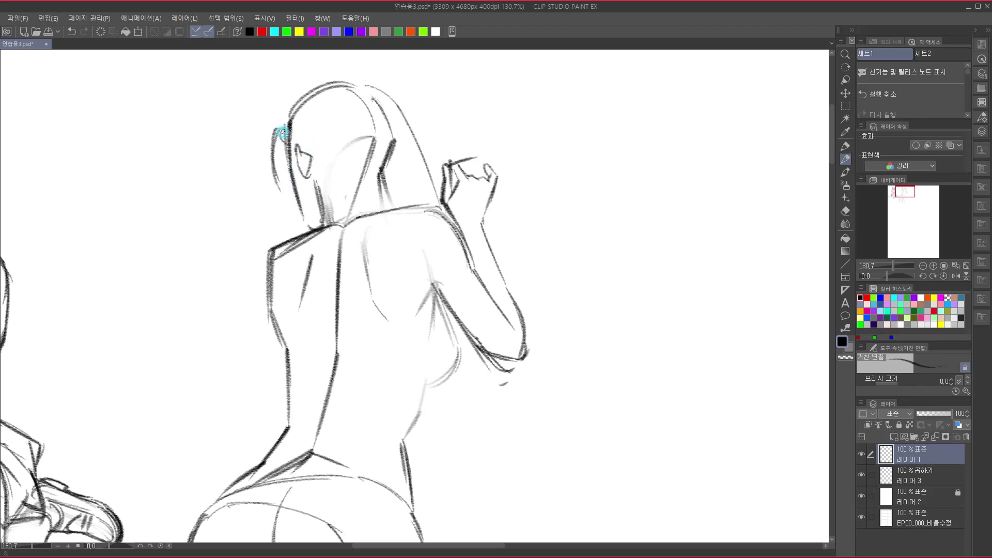
Sketch curved hair strands sweeping from the left temple and crown across the back of the head.
mouse_move(282, 132)
mouse_down()
mouse_move(317, 155)
mouse_move(372, 136)
mouse_up()
drag(288, 129, 341, 137)
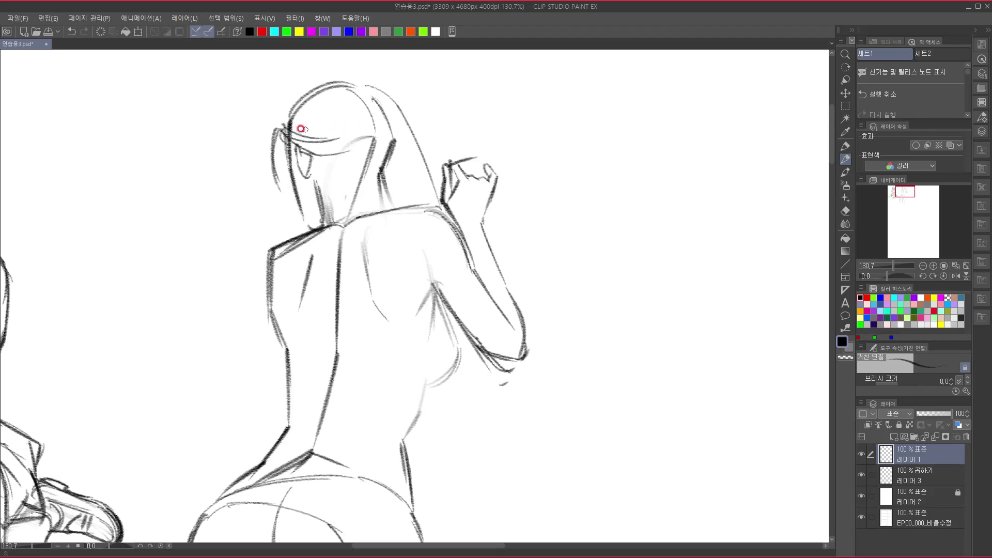
drag(304, 110, 339, 141)
drag(298, 115, 302, 144)
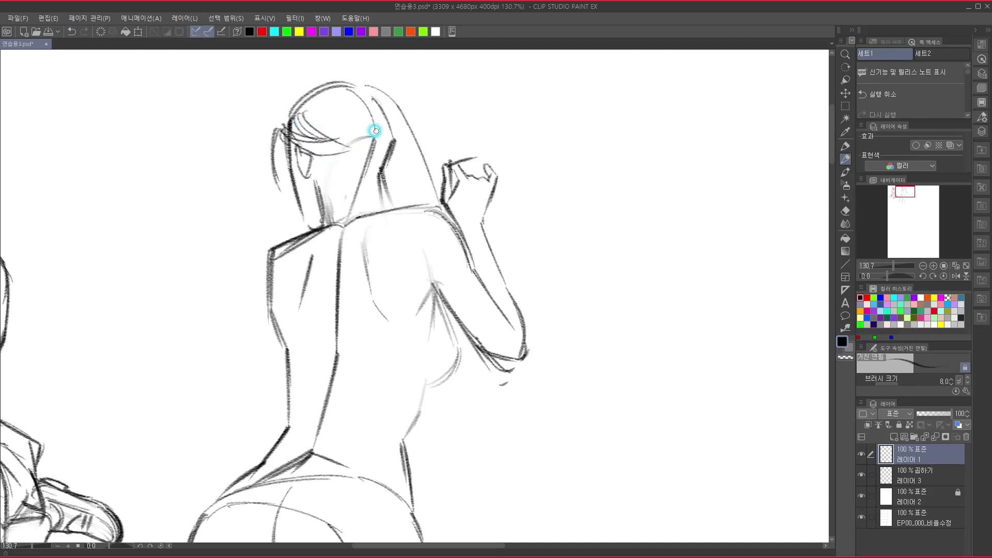
mouse_move(307, 104)
mouse_down()
mouse_move(361, 134)
mouse_move(396, 131)
mouse_up()
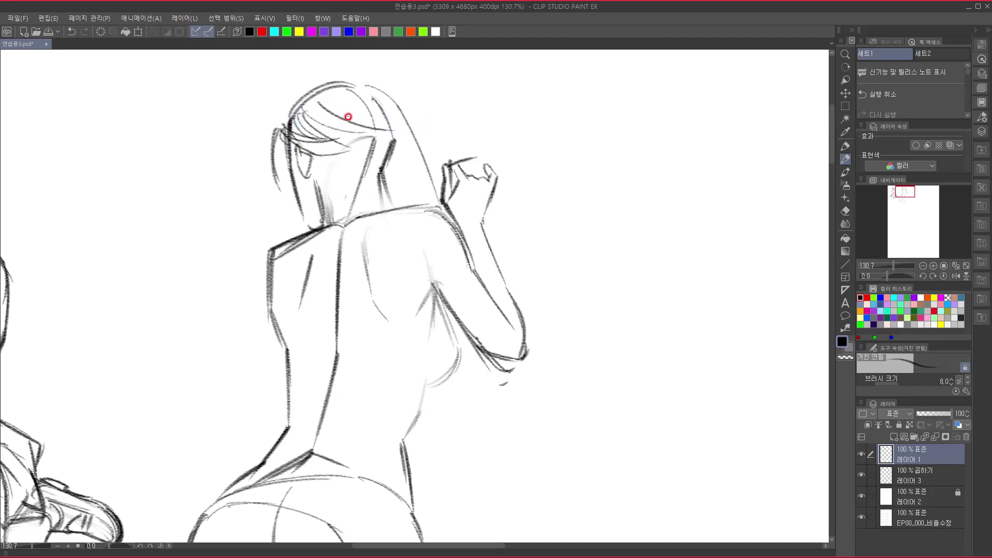
drag(314, 104, 394, 126)
drag(332, 98, 383, 126)
Draw a curled lock at the right of the head and darken the outer hair contour over the crown to the right shoulder.
mouse_move(365, 93)
mouse_down()
mouse_move(383, 107)
mouse_move(417, 173)
mouse_move(409, 175)
mouse_up()
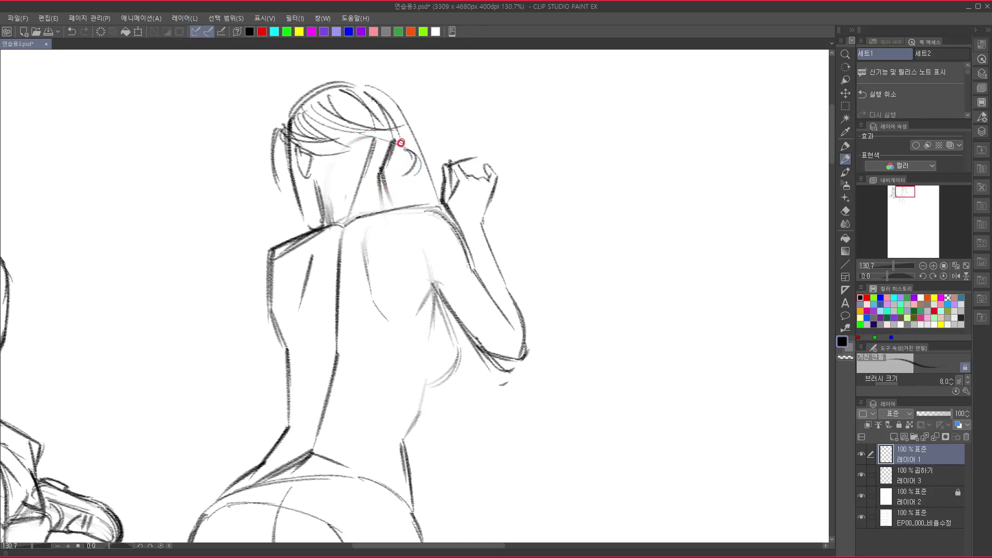
drag(403, 139, 412, 175)
mouse_move(282, 125)
mouse_down()
mouse_move(305, 96)
mouse_move(353, 81)
mouse_move(392, 102)
mouse_move(410, 131)
mouse_move(399, 109)
mouse_move(454, 210)
mouse_up()
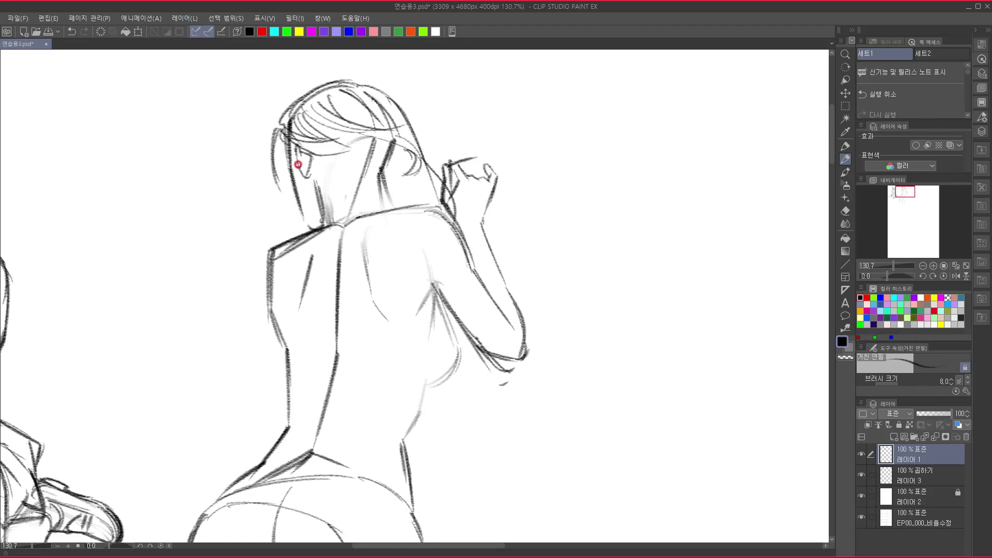
Draw hair falling beside the left cheek and over the left shoulder, ending in curls on the left and middle upper back.
mouse_move(281, 136)
mouse_down()
mouse_move(297, 158)
mouse_move(278, 188)
mouse_move(276, 230)
mouse_move(294, 245)
mouse_up()
mouse_move(278, 204)
mouse_down()
mouse_move(283, 219)
mouse_move(308, 227)
mouse_up()
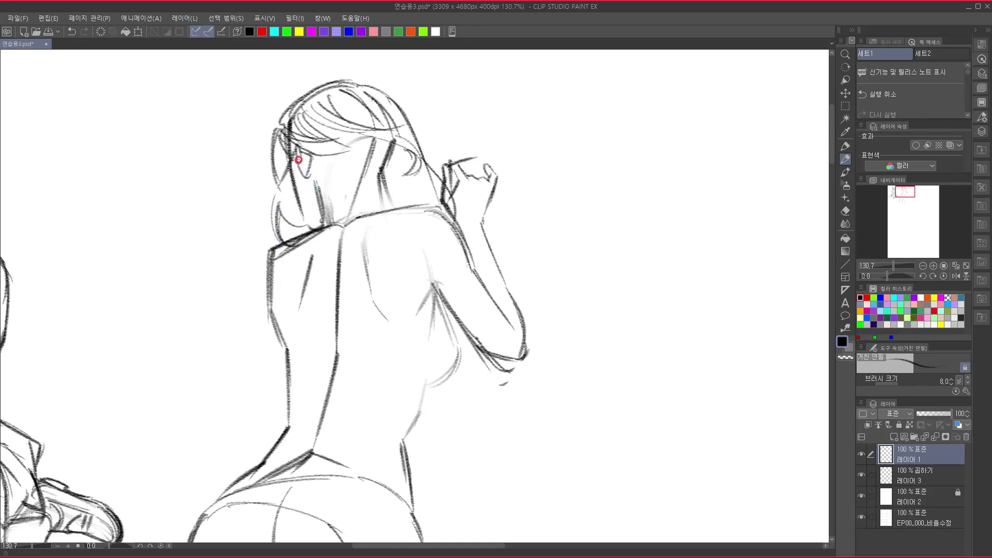
mouse_move(299, 161)
mouse_down()
mouse_move(291, 198)
mouse_move(309, 226)
mouse_up()
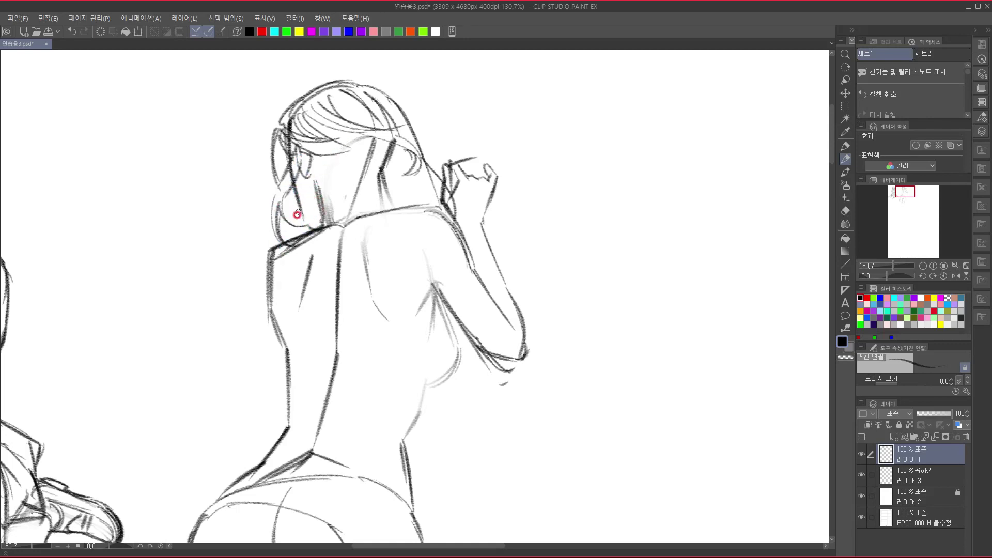
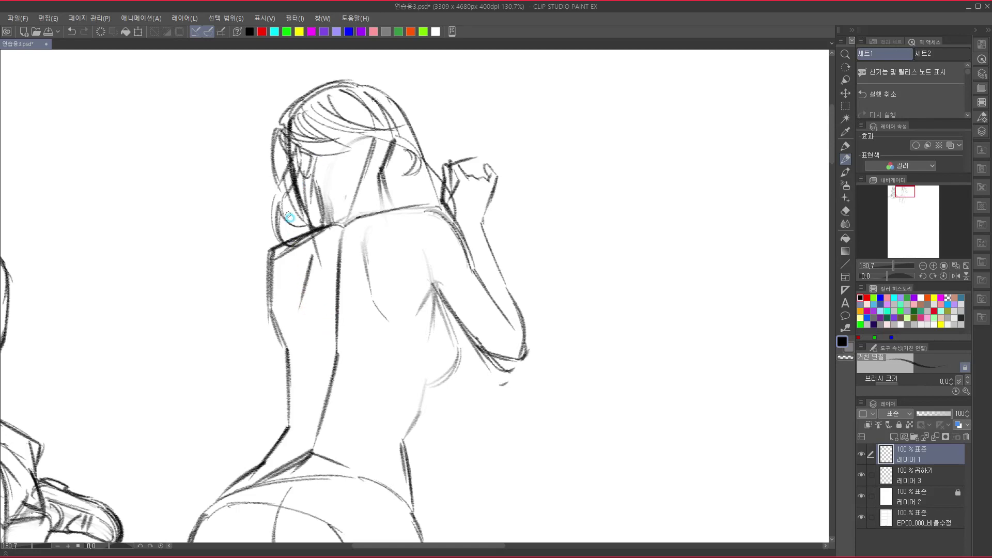
drag(275, 294, 294, 315)
mouse_move(308, 279)
mouse_down()
mouse_move(277, 308)
mouse_move(314, 305)
mouse_move(325, 362)
mouse_move(339, 343)
mouse_up()
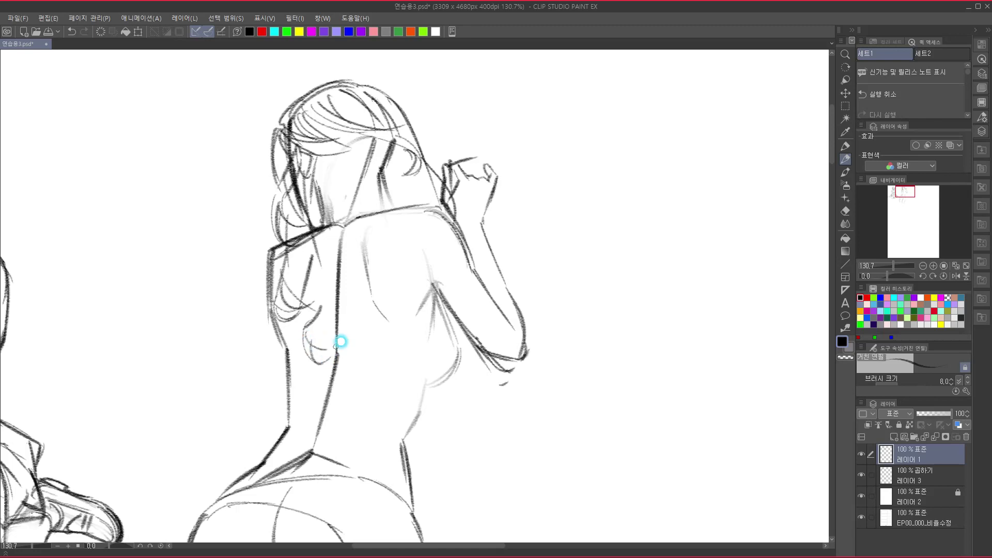
mouse_move(322, 302)
mouse_down()
mouse_move(332, 347)
mouse_move(318, 303)
mouse_move(355, 339)
mouse_up()
mouse_move(346, 247)
mouse_down()
mouse_move(338, 318)
mouse_move(335, 307)
mouse_move(355, 328)
mouse_up()
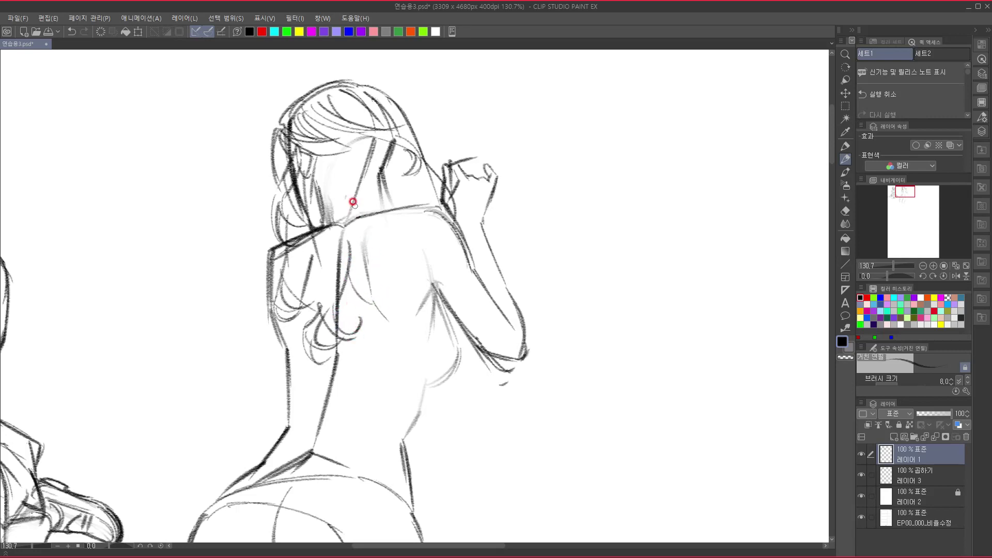
Add small curls at the nape and wavy locks over the right shoulder, running along the upper arm to the elbow.
mouse_move(372, 163)
mouse_down()
mouse_move(353, 190)
mouse_move(375, 195)
mouse_move(360, 155)
mouse_move(368, 204)
mouse_up()
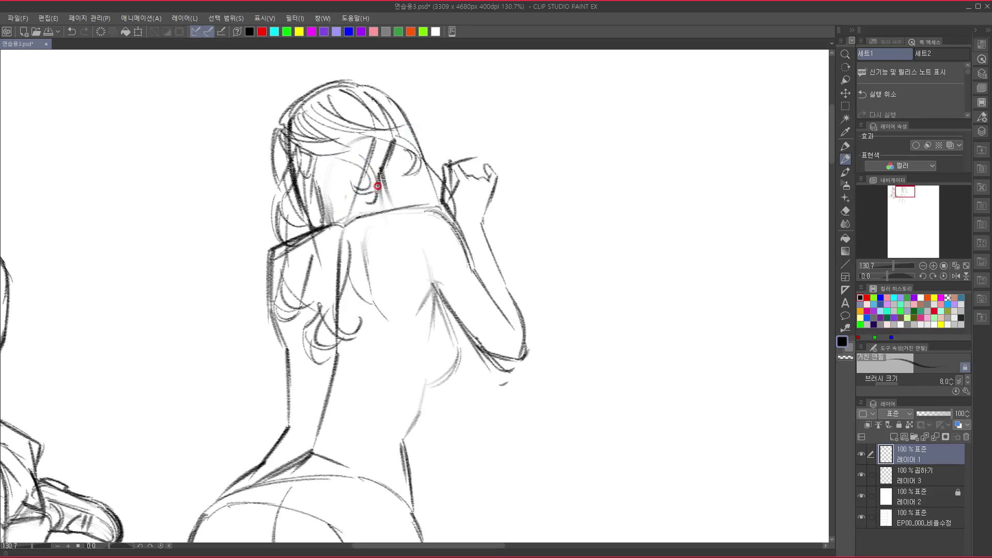
drag(425, 166, 435, 255)
mouse_move(402, 220)
mouse_down()
mouse_move(442, 265)
mouse_move(432, 291)
mouse_move(449, 285)
mouse_move(452, 274)
mouse_move(433, 286)
mouse_move(442, 269)
mouse_up()
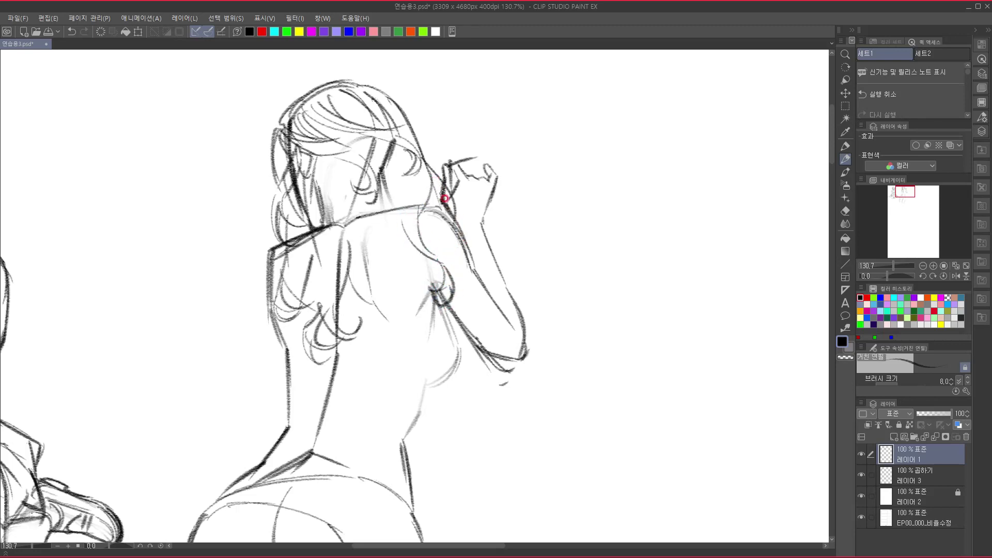
mouse_move(438, 209)
mouse_down()
mouse_move(472, 265)
mouse_move(469, 294)
mouse_move(447, 295)
mouse_up()
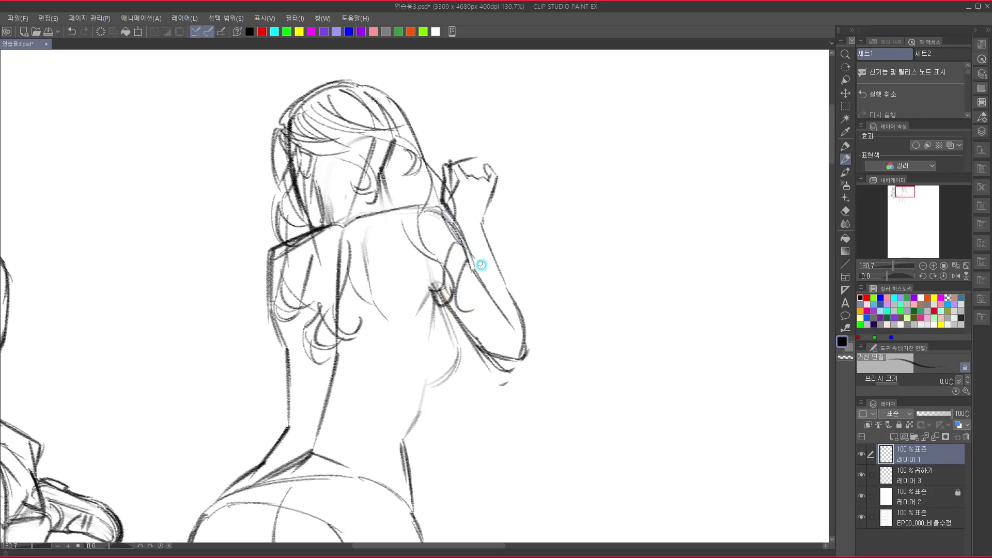
mouse_move(483, 268)
mouse_down()
mouse_move(471, 322)
mouse_move(474, 286)
mouse_move(464, 309)
mouse_move(490, 320)
mouse_move(462, 319)
mouse_move(458, 341)
mouse_move(480, 335)
mouse_move(474, 308)
mouse_move(493, 313)
mouse_move(497, 336)
mouse_move(488, 322)
mouse_move(487, 342)
mouse_move(492, 321)
mouse_move(478, 330)
mouse_move(486, 338)
mouse_move(477, 322)
mouse_move(488, 326)
mouse_move(469, 334)
mouse_move(467, 349)
mouse_move(508, 334)
mouse_move(500, 347)
mouse_move(512, 352)
mouse_move(518, 330)
mouse_move(509, 357)
mouse_up()
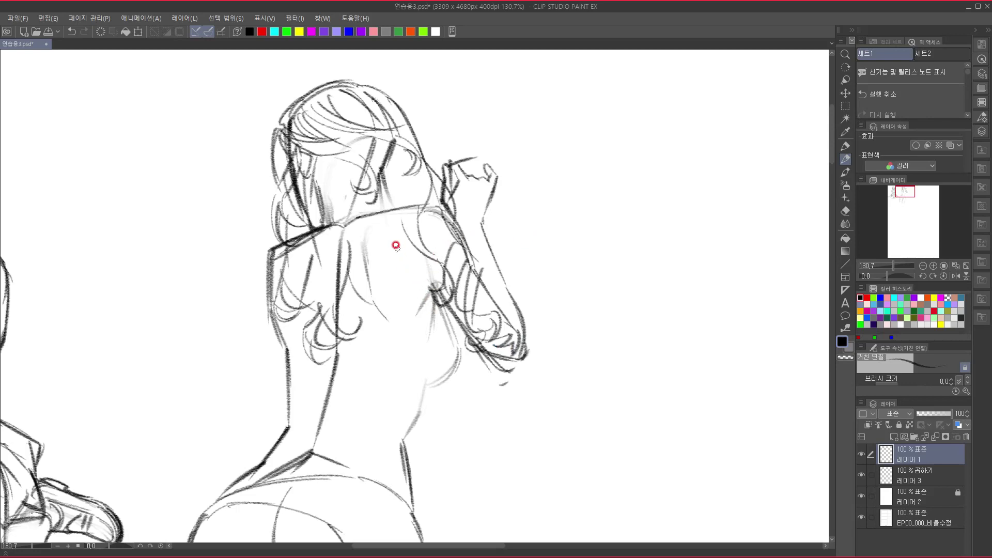
Fill the middle and right upper back with long wavy locks that end in curled tips.
mouse_move(382, 207)
mouse_down()
mouse_move(401, 281)
mouse_move(377, 337)
mouse_move(408, 323)
mouse_up()
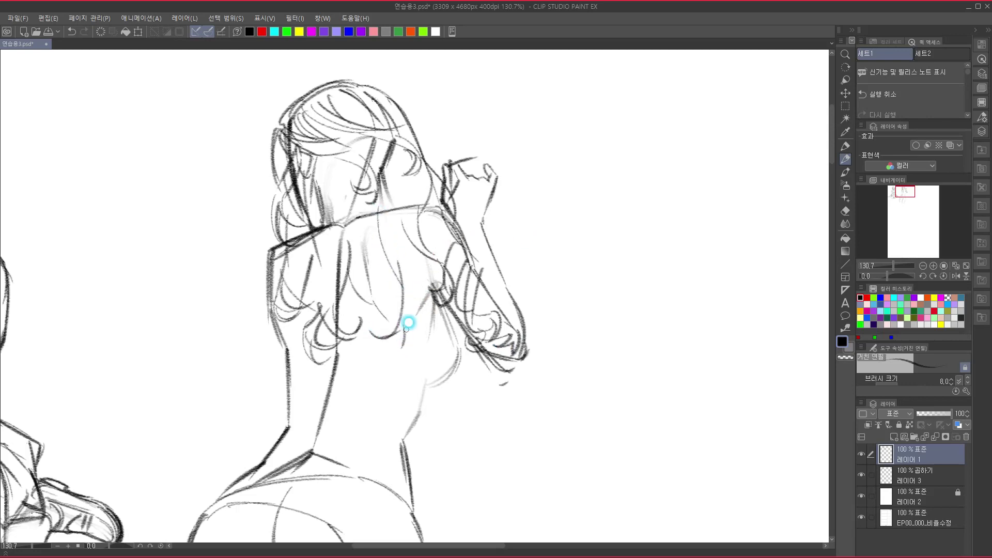
drag(415, 283, 381, 356)
drag(400, 271, 459, 284)
mouse_move(383, 244)
mouse_down()
mouse_move(374, 282)
mouse_move(362, 302)
mouse_up()
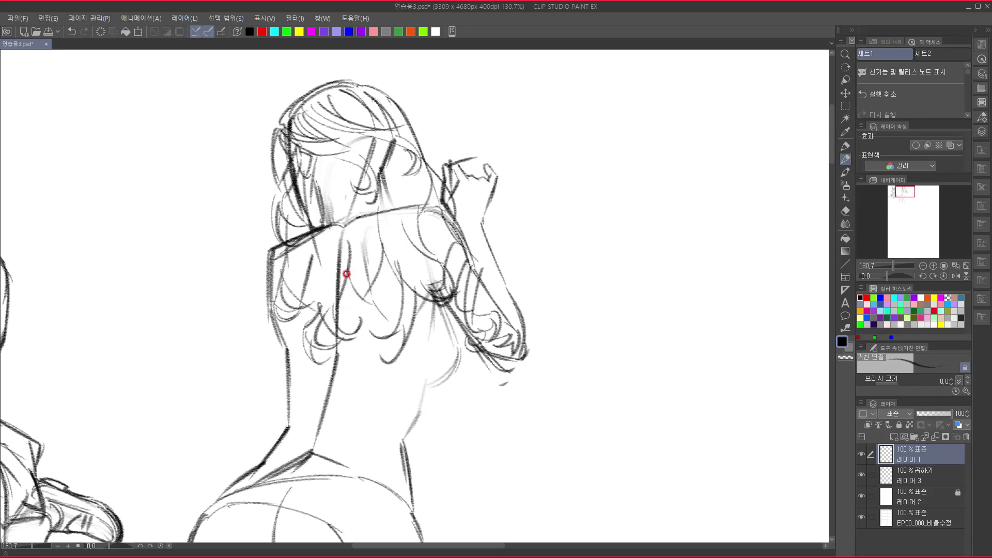
mouse_move(355, 261)
mouse_down()
mouse_move(347, 304)
mouse_move(347, 295)
mouse_move(365, 334)
mouse_move(345, 334)
mouse_move(374, 345)
mouse_move(377, 314)
mouse_move(346, 351)
mouse_move(389, 279)
mouse_up()
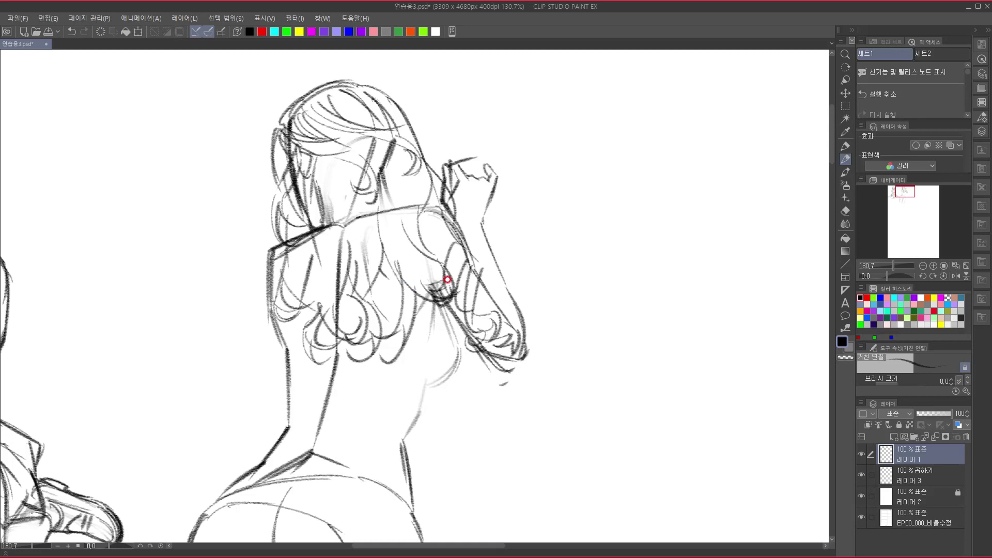
Block in the upper back with a rounded right shoulder, straight side and bottom edges, and a curve wrapping across to the bust.
mouse_move(421, 205)
mouse_down()
mouse_move(399, 238)
mouse_move(404, 209)
mouse_move(394, 255)
mouse_move(400, 223)
mouse_move(402, 261)
mouse_move(408, 254)
mouse_move(402, 224)
mouse_move(392, 330)
mouse_up()
drag(393, 259, 393, 334)
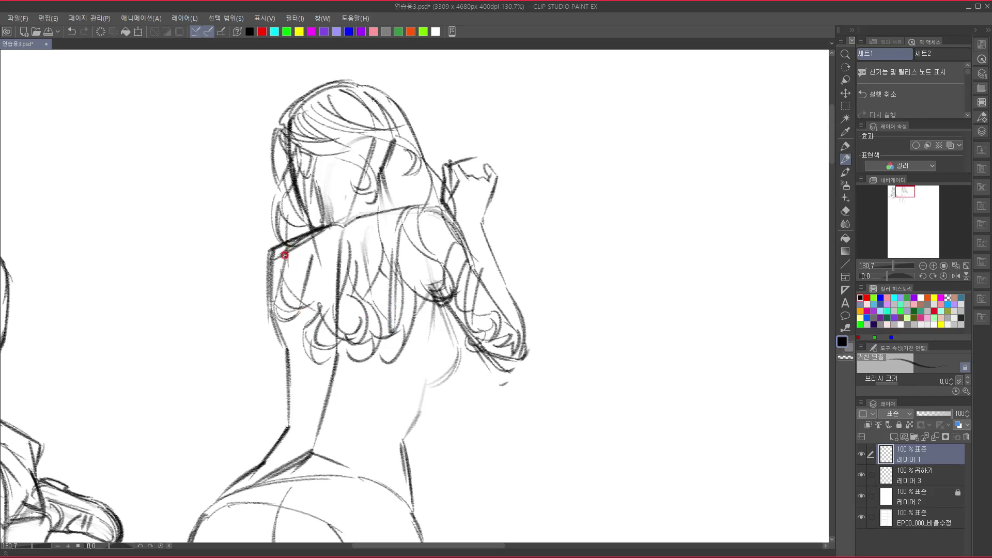
mouse_move(267, 278)
mouse_down()
mouse_move(292, 354)
mouse_move(278, 317)
mouse_move(333, 343)
mouse_up()
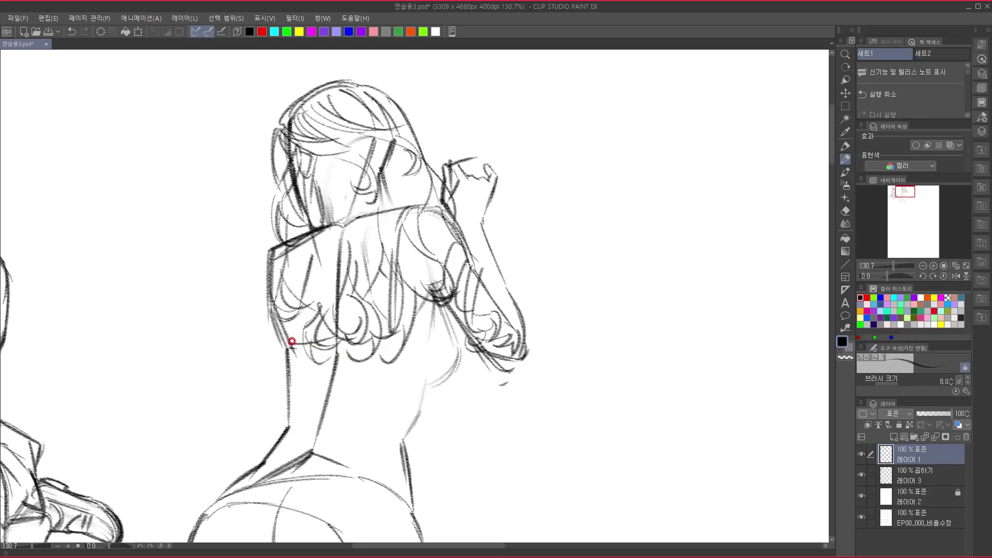
mouse_move(307, 344)
mouse_down()
mouse_move(363, 335)
mouse_move(369, 329)
mouse_move(309, 342)
mouse_move(371, 322)
mouse_move(303, 339)
mouse_move(390, 321)
mouse_up()
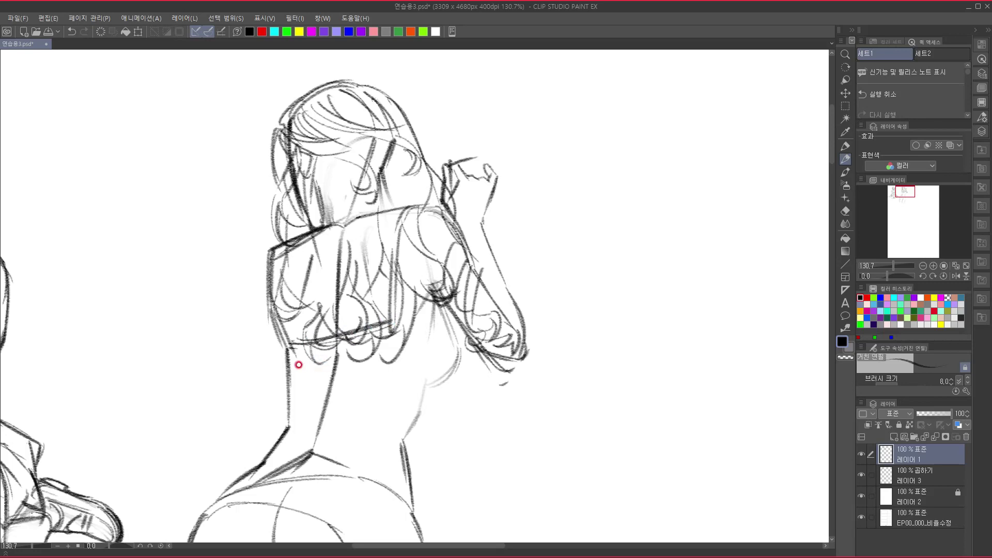
mouse_move(290, 366)
mouse_down()
mouse_move(383, 339)
mouse_move(322, 358)
mouse_move(404, 343)
mouse_move(376, 350)
mouse_move(428, 362)
mouse_move(403, 346)
mouse_move(443, 381)
mouse_up()
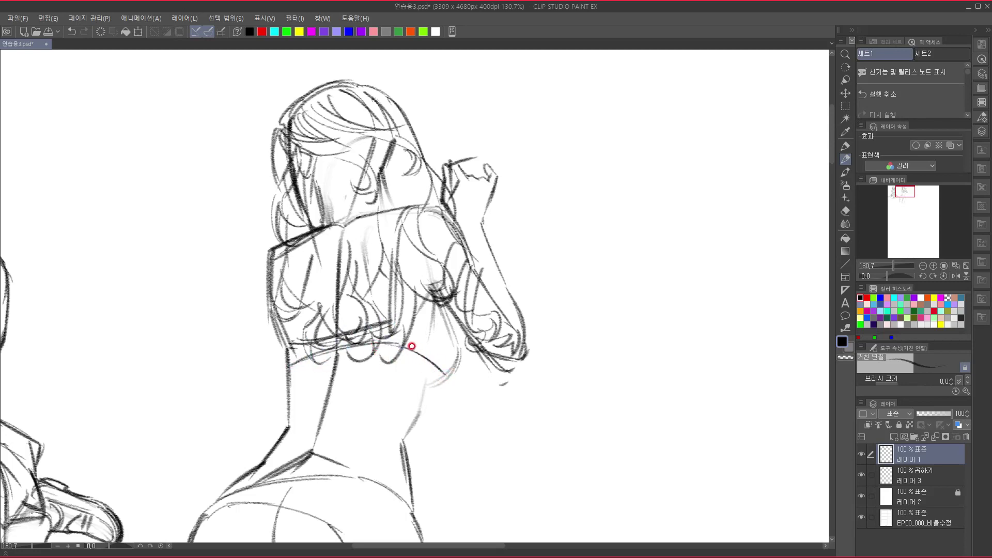
drag(397, 326, 455, 339)
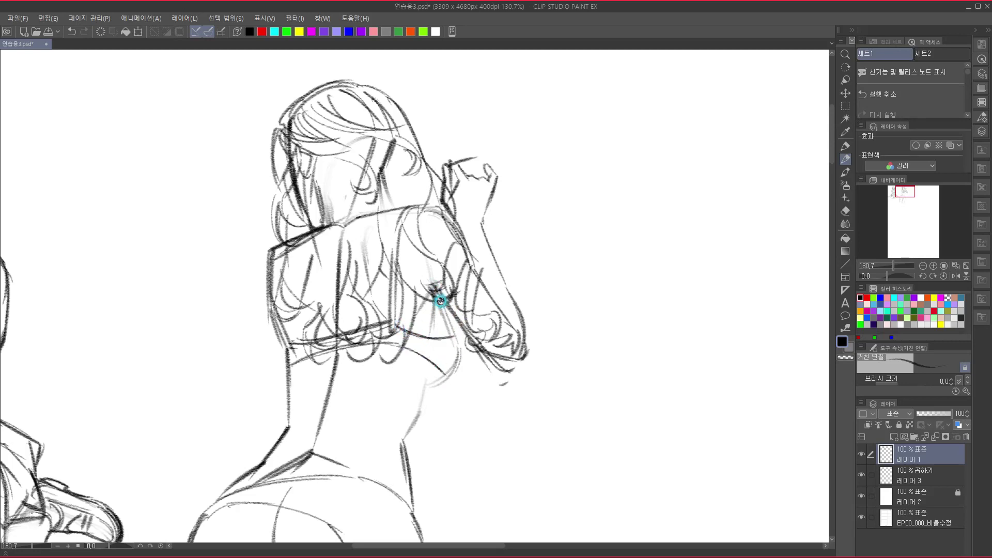
Strengthen the right armpit and side bust contour and redraw the right waist line below it.
mouse_move(439, 301)
mouse_down()
mouse_move(458, 345)
mouse_move(447, 375)
mouse_move(423, 385)
mouse_move(420, 327)
mouse_move(458, 206)
mouse_move(443, 240)
mouse_up()
drag(455, 206, 448, 241)
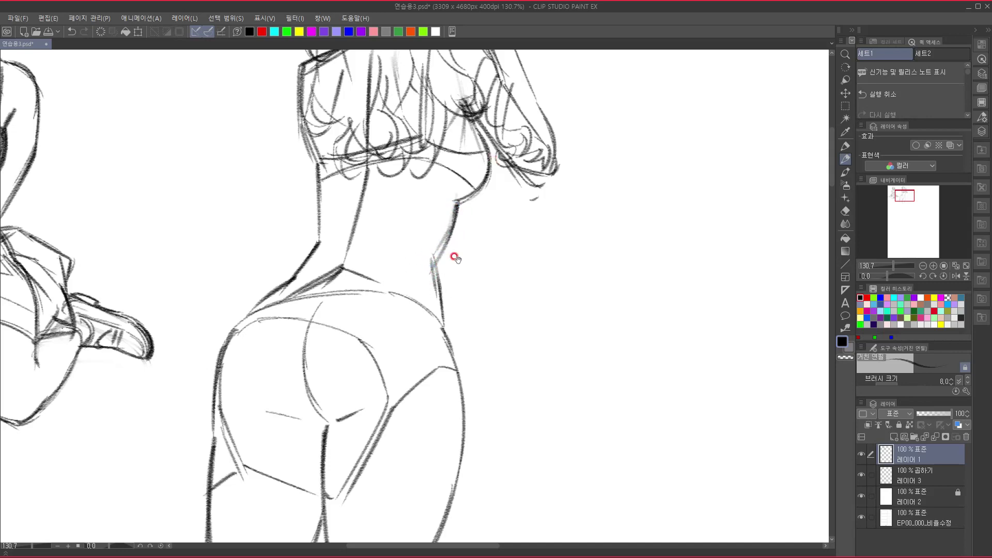
drag(453, 202, 443, 235)
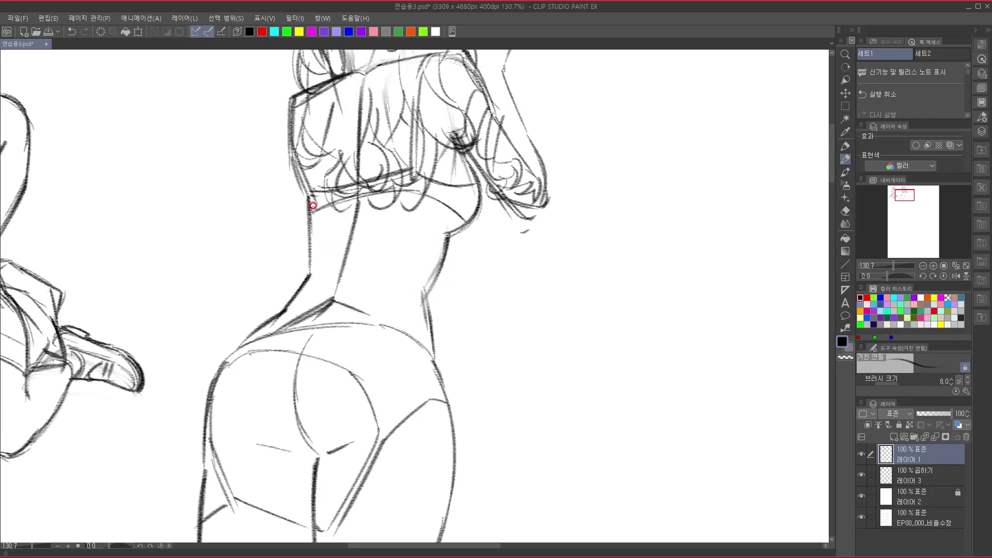
drag(302, 212, 298, 235)
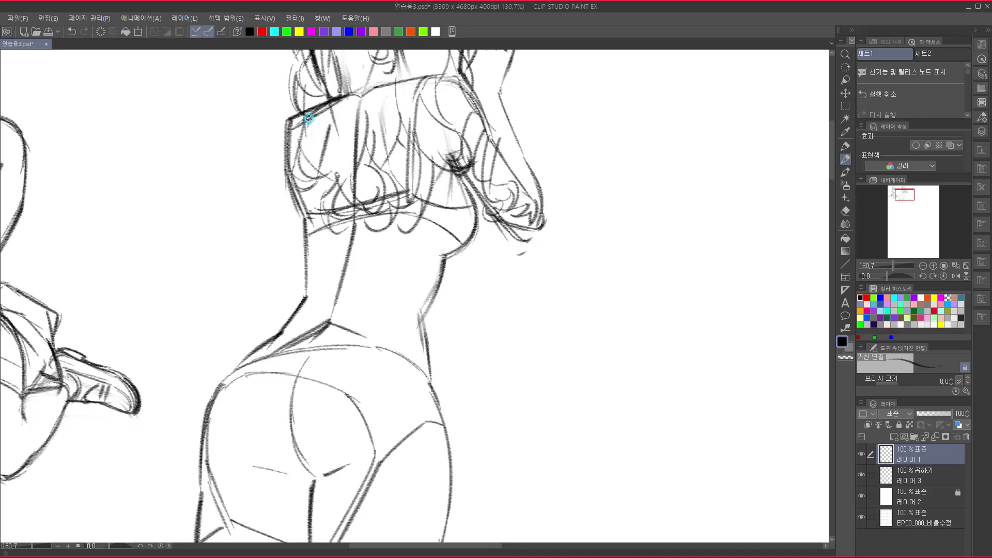
Add vertical strokes inside the left shoulder and darken the left back contour down to the waist.
mouse_move(307, 119)
mouse_down()
mouse_move(301, 178)
mouse_move(315, 210)
mouse_move(302, 178)
mouse_up()
drag(299, 135, 304, 195)
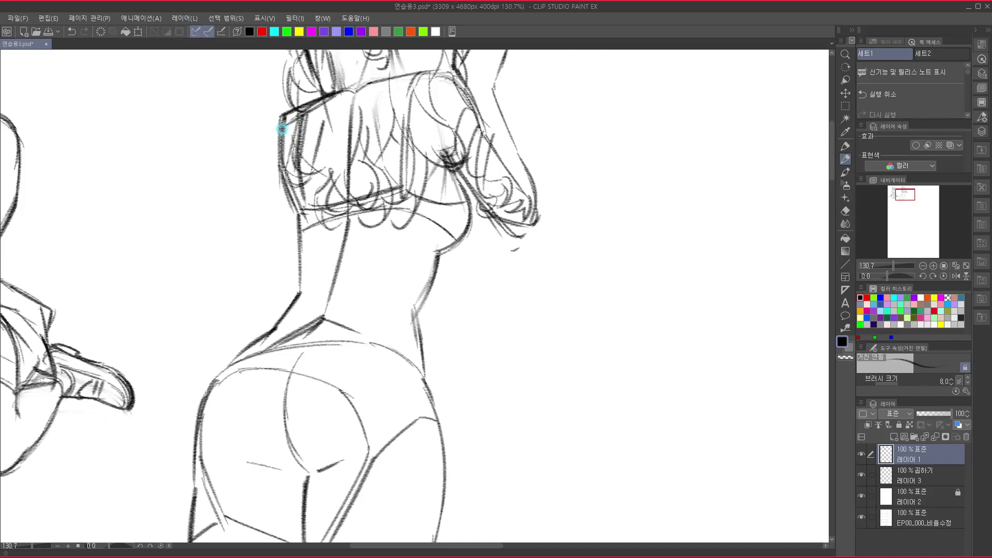
mouse_move(282, 126)
mouse_down()
mouse_move(303, 222)
mouse_move(296, 149)
mouse_move(292, 219)
mouse_up()
drag(292, 147, 292, 219)
drag(276, 301, 263, 344)
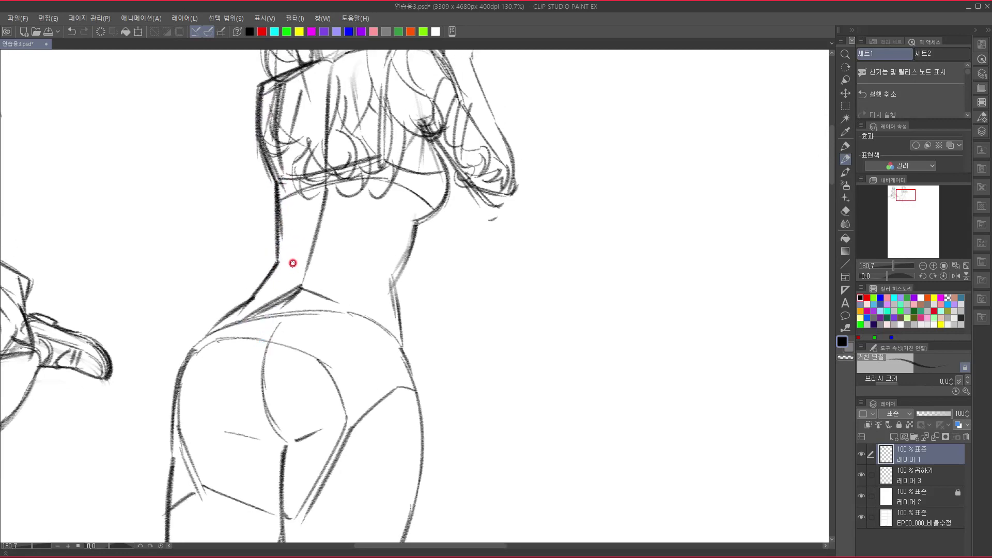
drag(289, 192, 274, 242)
drag(334, 286, 301, 286)
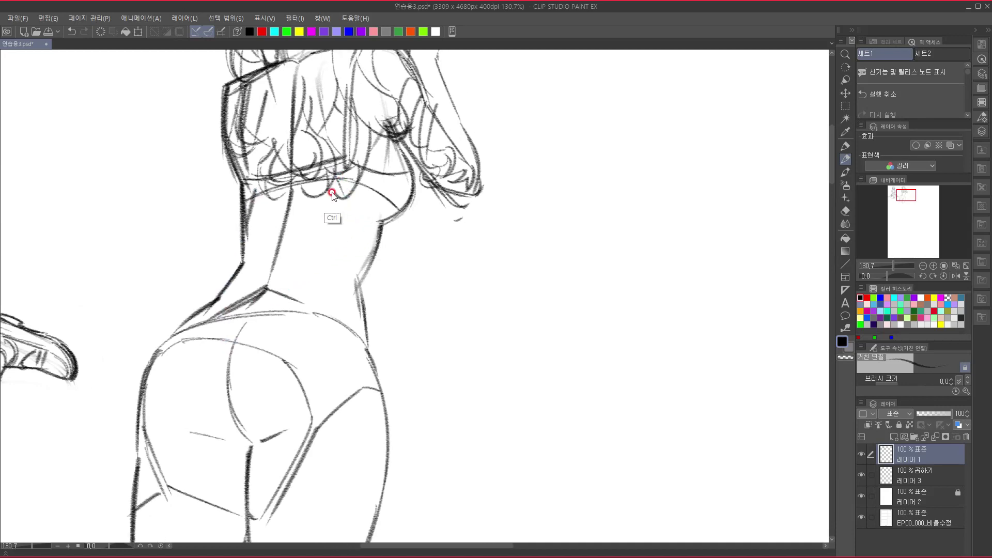
Undo the last stroke, add a short slanted line below the back curls and darken the right waist contour.
key(ctrl+z)
drag(319, 169, 337, 222)
drag(341, 273, 338, 261)
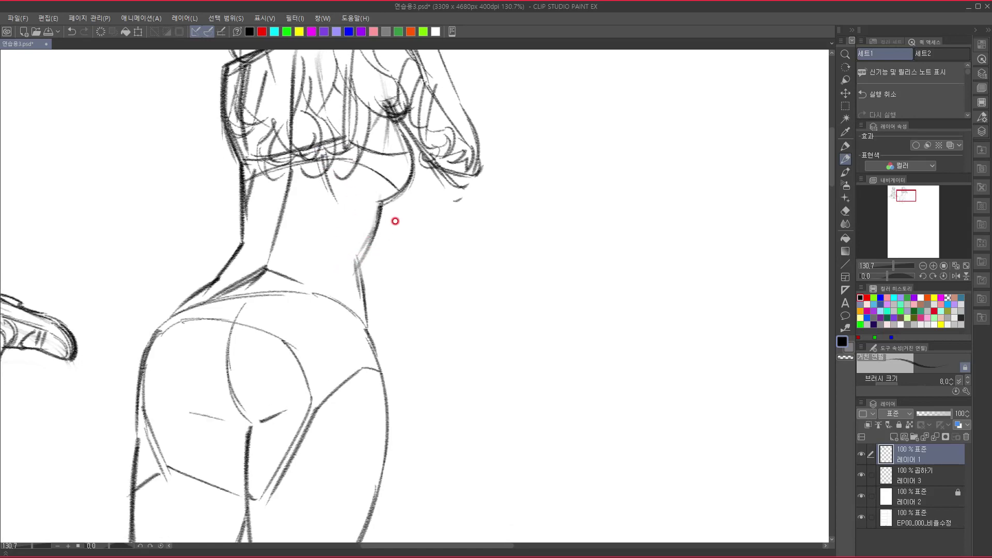
mouse_move(385, 201)
mouse_down()
mouse_move(361, 257)
mouse_move(367, 206)
mouse_up()
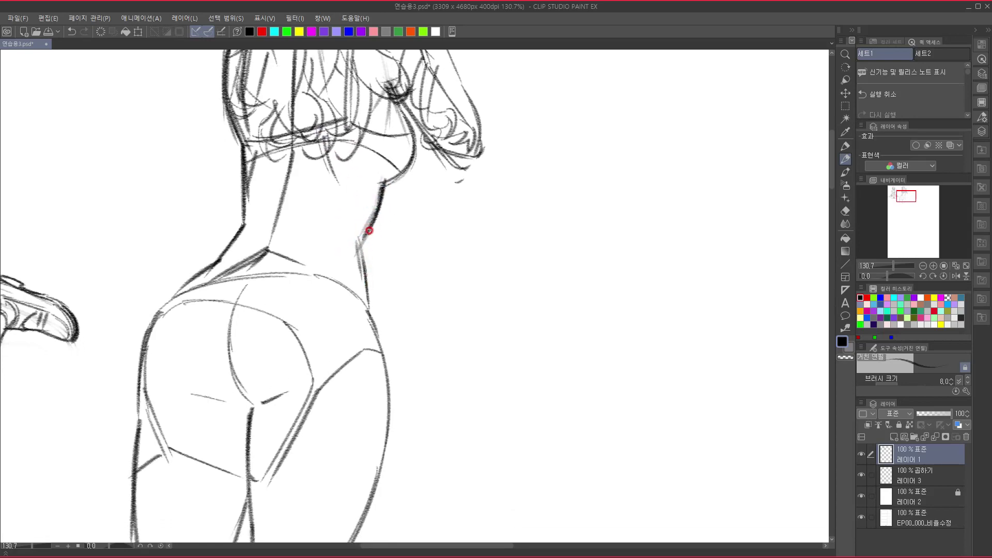
Darken the right hip side below the waist, lighten the lower-back guides and redraw the spine line down to the sacrum.
drag(363, 241, 368, 331)
mouse_move(361, 272)
mouse_down()
mouse_move(414, 286)
mouse_move(405, 274)
mouse_up()
mouse_move(302, 260)
mouse_down()
mouse_move(284, 271)
mouse_move(313, 266)
mouse_up()
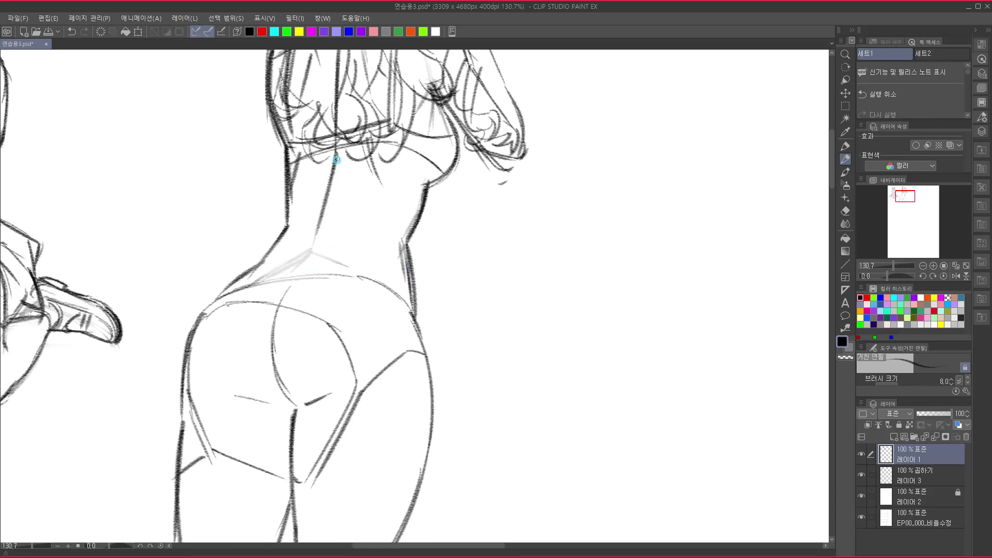
mouse_move(335, 157)
mouse_down()
mouse_move(316, 240)
mouse_move(290, 276)
mouse_up()
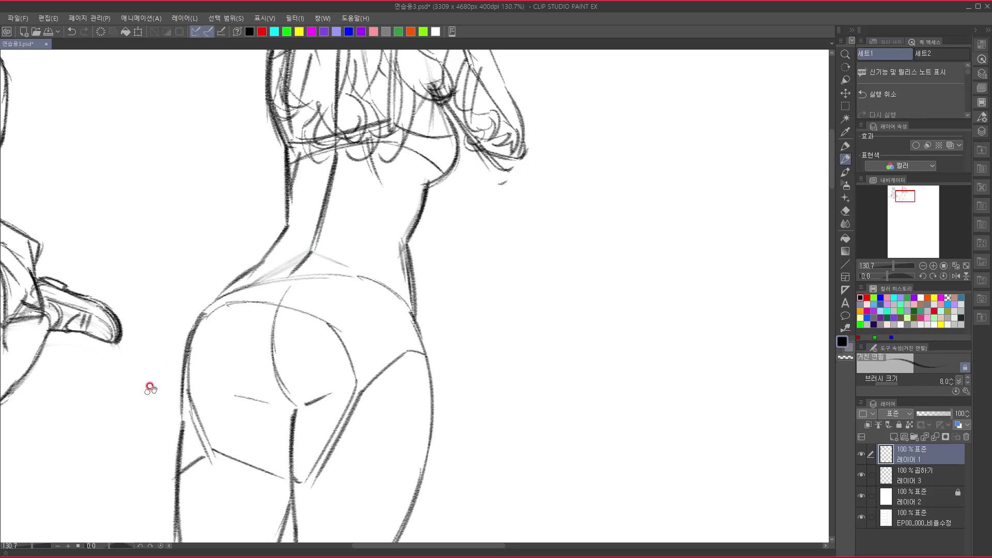
mouse_move(311, 309)
mouse_down()
mouse_move(345, 296)
mouse_move(343, 282)
mouse_up()
mouse_move(321, 155)
mouse_down()
mouse_move(321, 200)
mouse_move(239, 283)
mouse_up()
Darken the curved waistband across the hips and redraw the upper right leg opening and right buttock contour.
drag(391, 331, 417, 274)
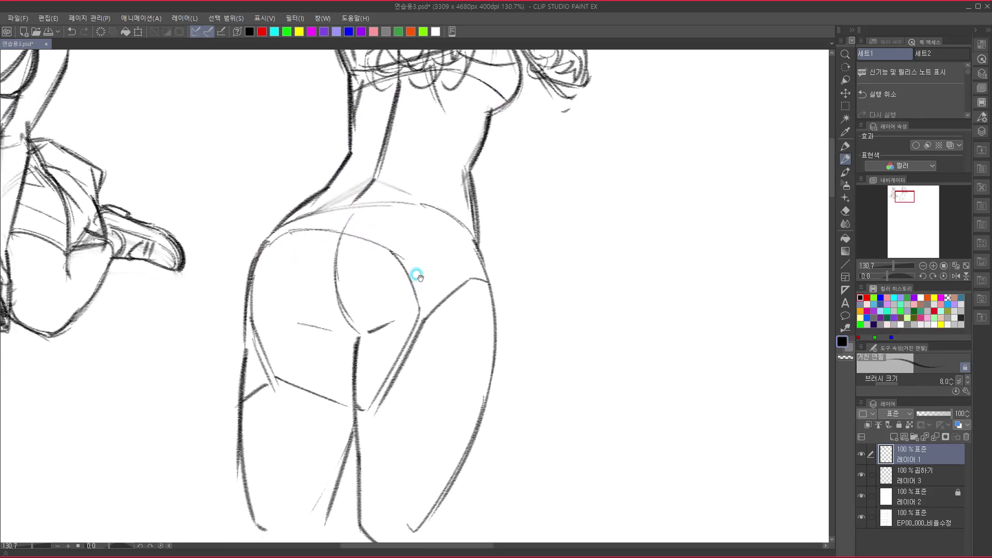
mouse_move(269, 236)
mouse_down()
mouse_move(288, 223)
mouse_move(452, 215)
mouse_move(481, 259)
mouse_move(434, 259)
mouse_up()
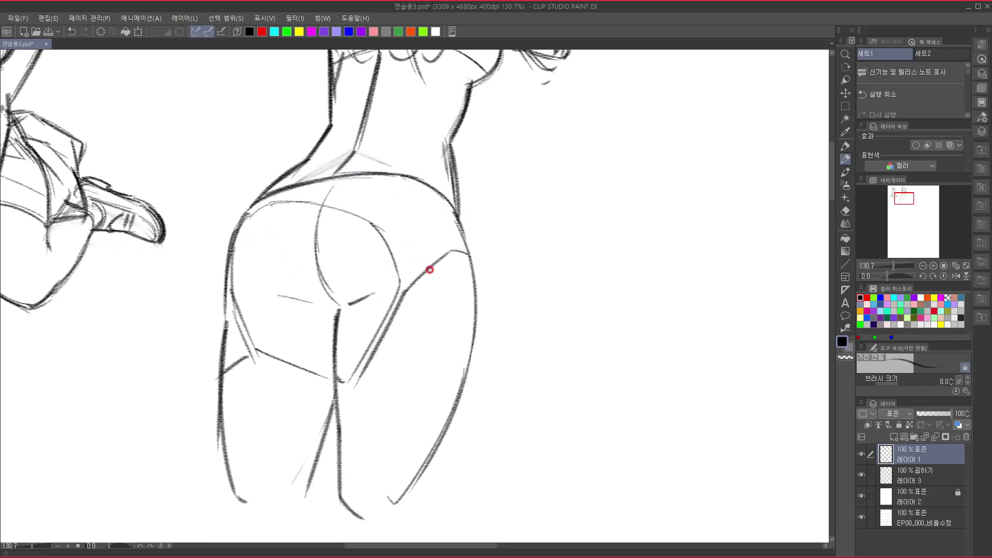
mouse_move(427, 185)
mouse_down()
mouse_move(465, 259)
mouse_move(458, 224)
mouse_move(464, 259)
mouse_move(432, 248)
mouse_move(474, 243)
mouse_move(399, 270)
mouse_up()
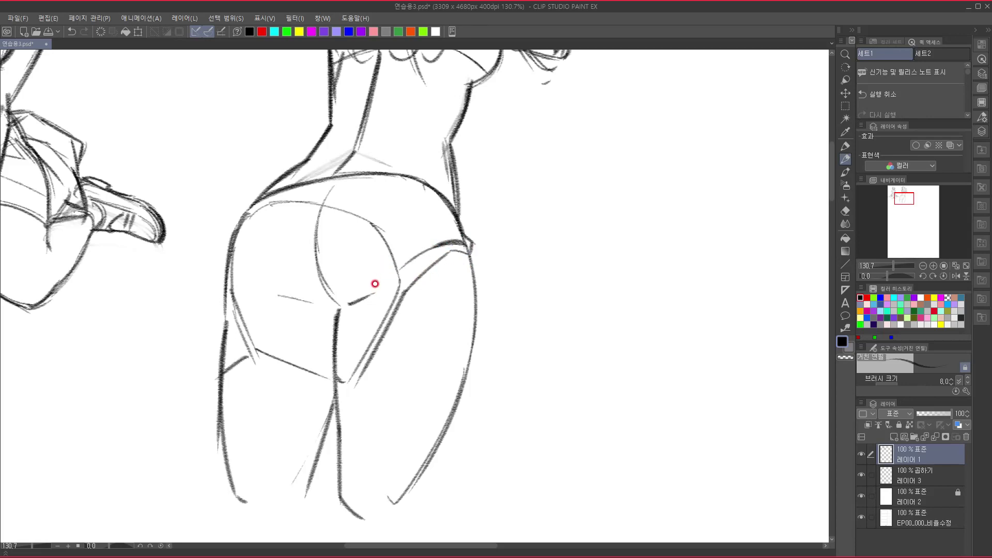
mouse_move(321, 206)
mouse_down()
mouse_move(369, 227)
mouse_move(385, 259)
mouse_up()
drag(361, 218, 395, 297)
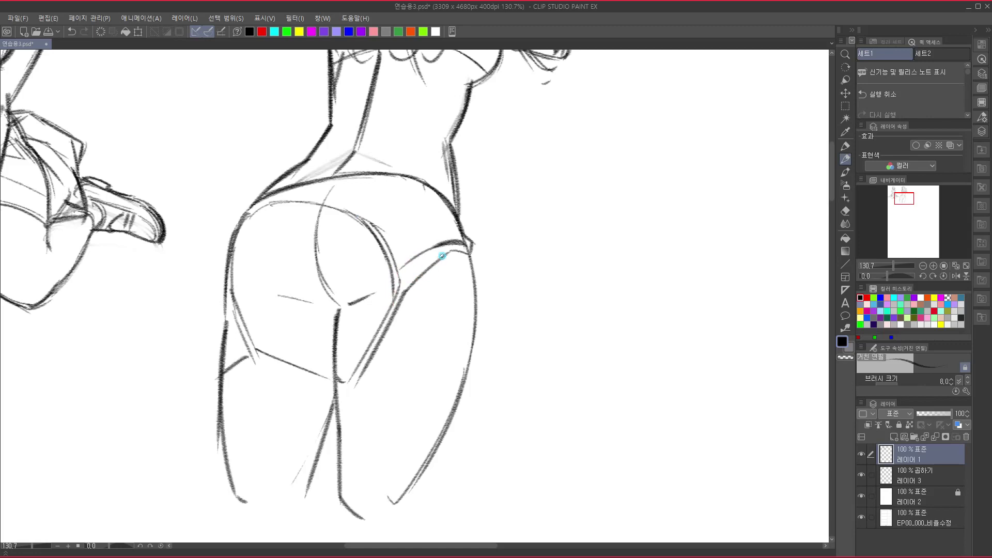
Strengthen the right leg opening from the hip down to the crotch and lighten the old line beside it.
mouse_move(462, 243)
mouse_down()
mouse_move(415, 257)
mouse_move(350, 370)
mouse_up()
drag(400, 293, 362, 375)
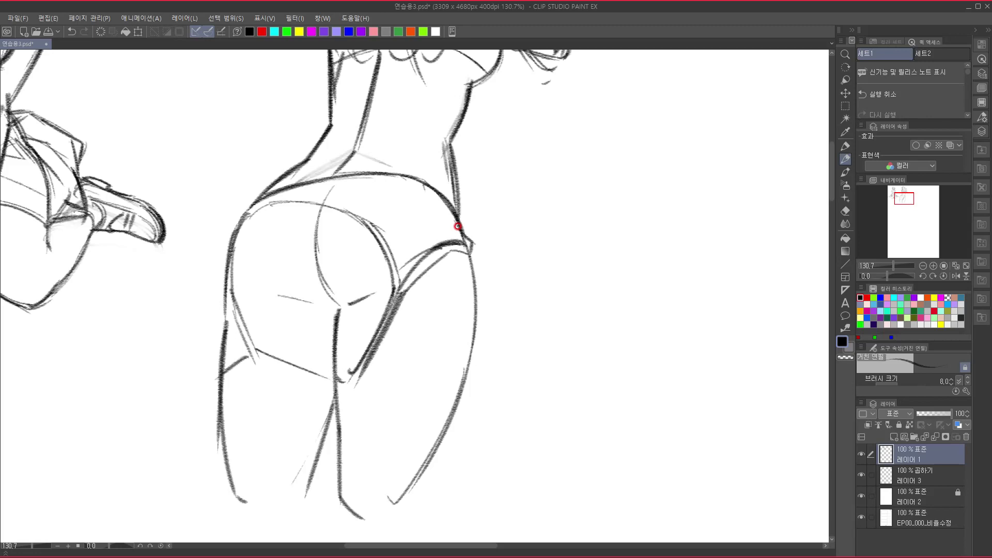
key(e)
mouse_move(429, 278)
mouse_down()
mouse_move(445, 256)
mouse_move(421, 258)
mouse_move(366, 366)
mouse_move(360, 293)
mouse_move(447, 317)
mouse_up()
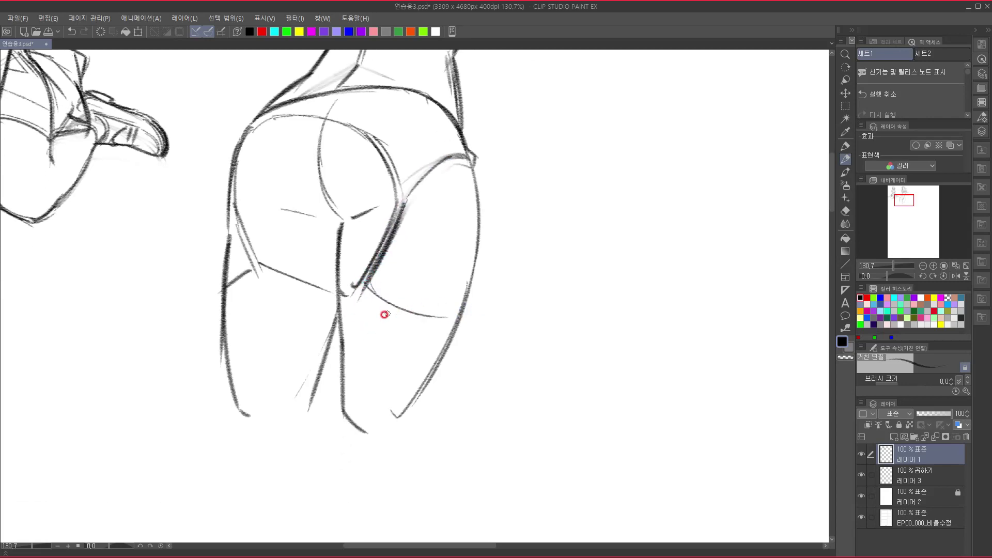
Draw three curved bands around the upper right thigh and close the small gap at the crotch.
drag(371, 287, 467, 302)
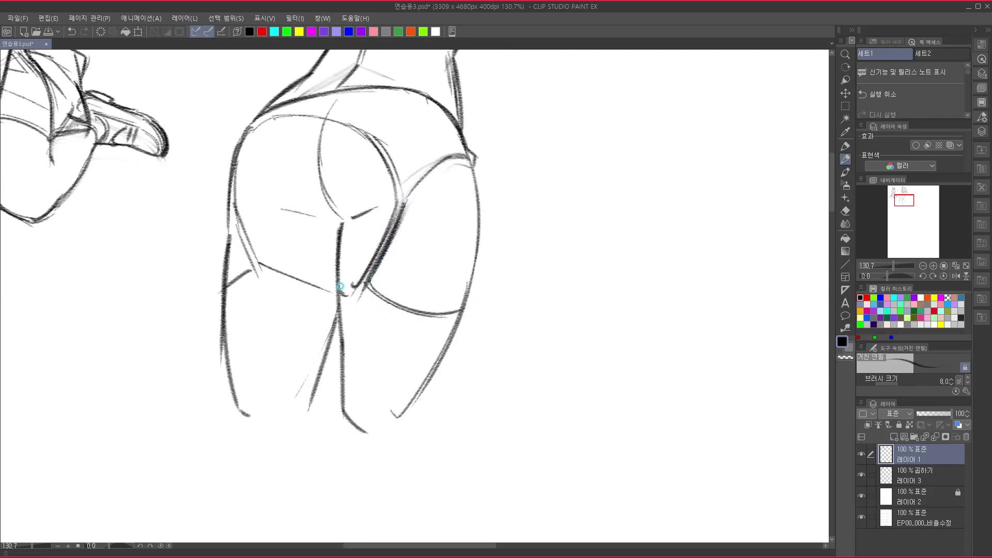
drag(343, 283, 379, 243)
drag(340, 316, 458, 337)
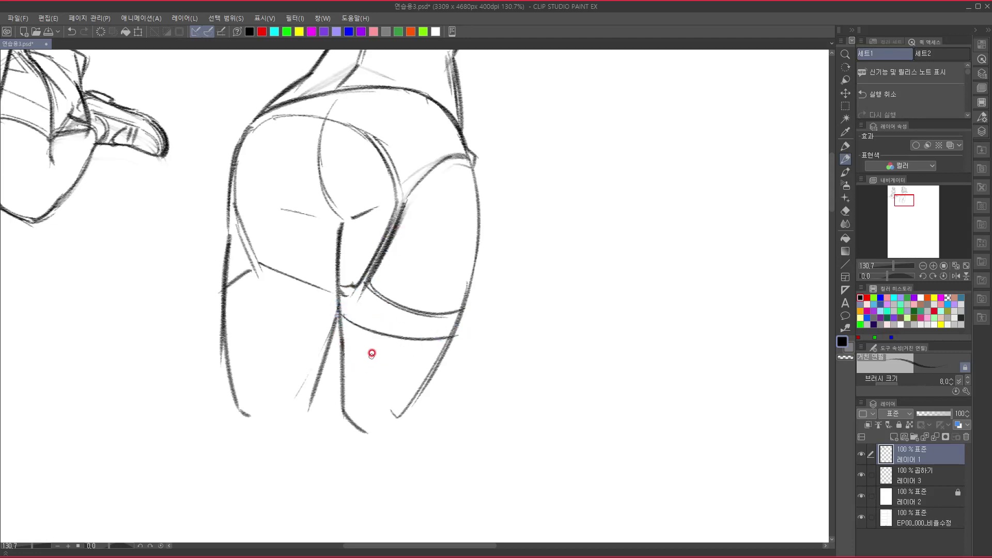
mouse_move(342, 338)
mouse_down()
mouse_move(381, 362)
mouse_move(439, 356)
mouse_up()
drag(383, 337, 359, 453)
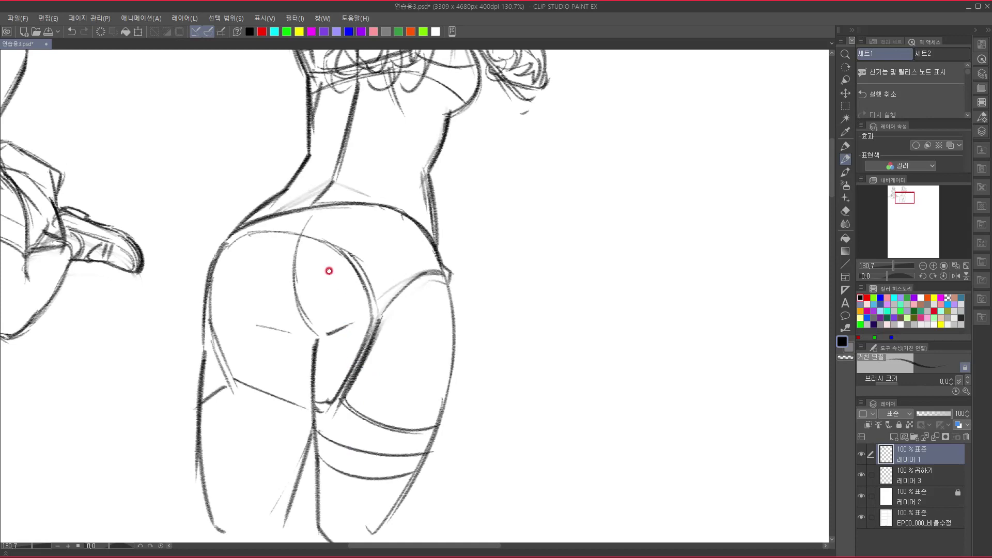
Darken the central crease of the hips and curve the inner top edges of both buttocks into it.
mouse_move(317, 239)
mouse_down()
mouse_move(287, 288)
mouse_move(314, 334)
mouse_up()
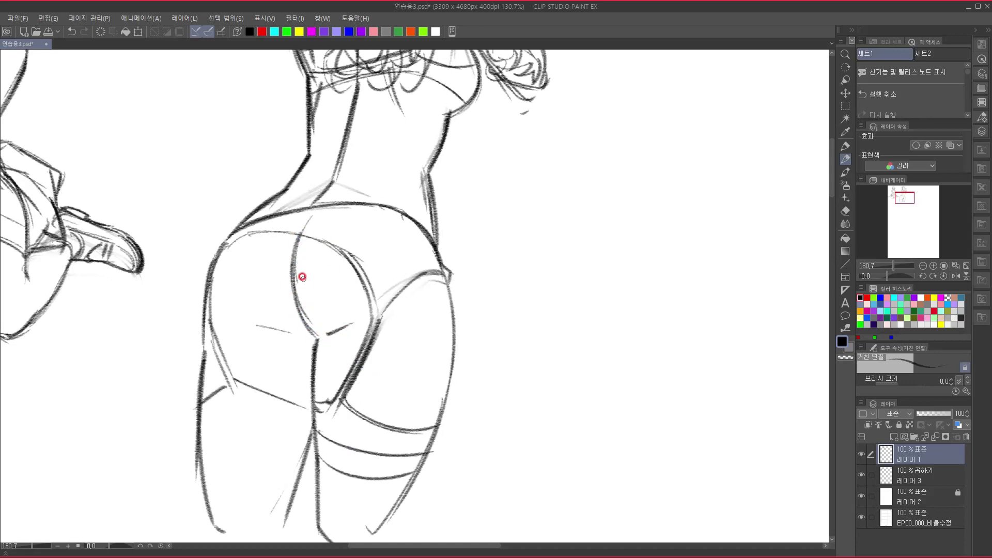
drag(297, 261, 333, 235)
drag(297, 264, 336, 231)
drag(314, 243, 322, 240)
mouse_move(232, 239)
mouse_down()
mouse_move(279, 267)
mouse_move(298, 309)
mouse_up()
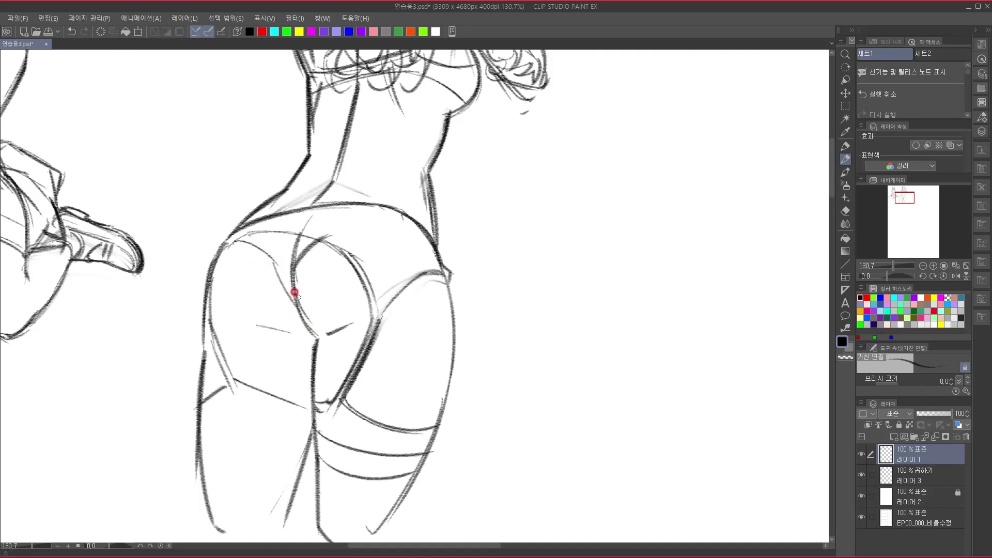
Darken the left contour from the hip down the outer thigh.
mouse_move(279, 266)
mouse_down()
mouse_move(326, 361)
mouse_move(306, 444)
mouse_move(388, 290)
mouse_move(467, 227)
mouse_move(447, 197)
mouse_up()
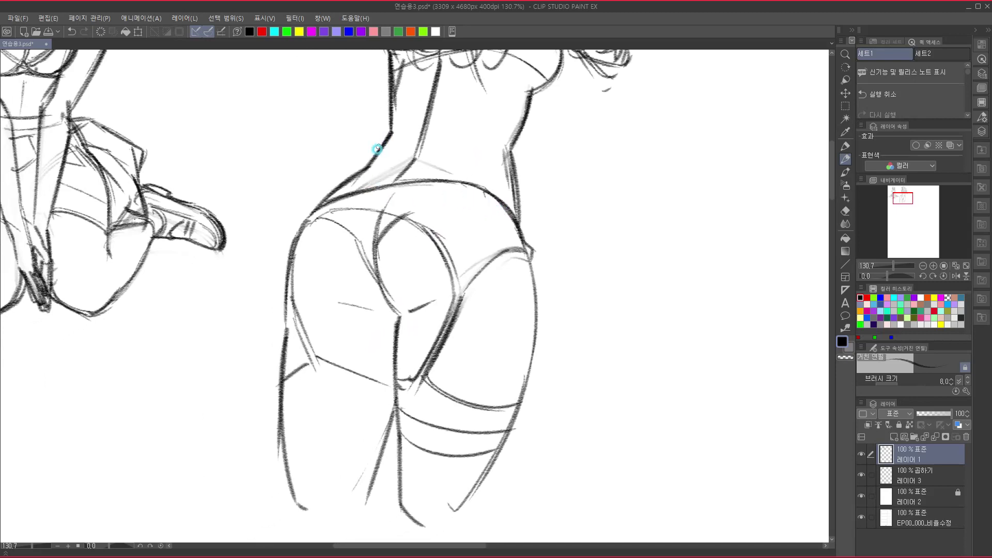
mouse_move(377, 149)
mouse_down()
mouse_move(296, 234)
mouse_move(288, 345)
mouse_up()
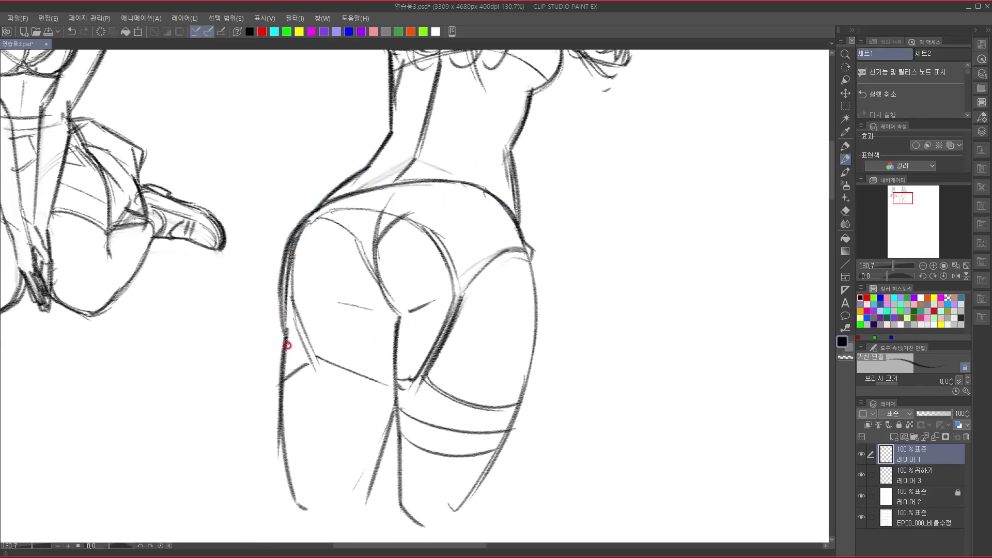
drag(301, 243, 289, 202)
mouse_move(290, 173)
mouse_down()
mouse_move(277, 284)
mouse_move(303, 442)
mouse_up()
drag(320, 358, 292, 361)
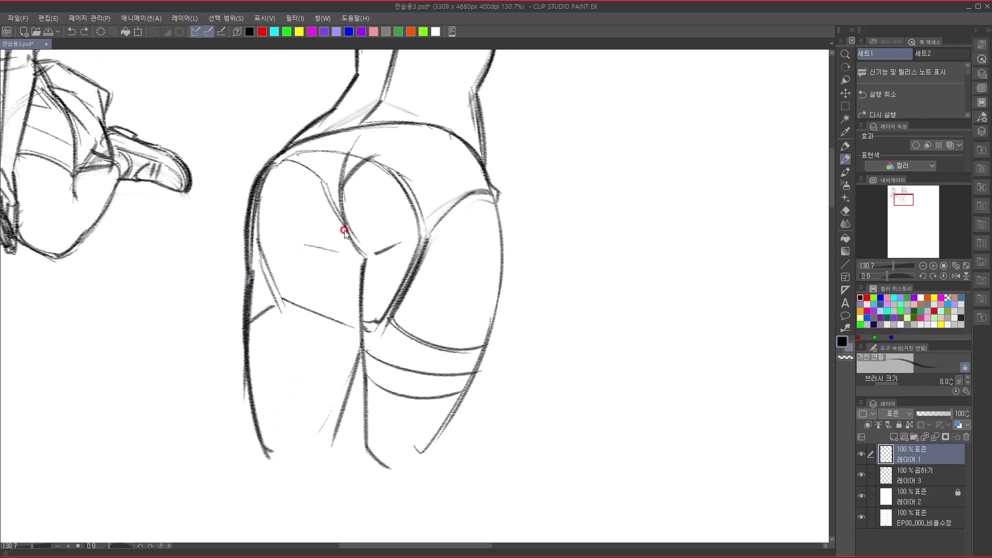
Redraw the folds under both buttocks and darken the central crease and the left inner thigh line.
mouse_move(294, 252)
mouse_down()
mouse_move(393, 258)
mouse_move(387, 239)
mouse_move(321, 248)
mouse_move(317, 226)
mouse_move(352, 201)
mouse_move(378, 238)
mouse_up()
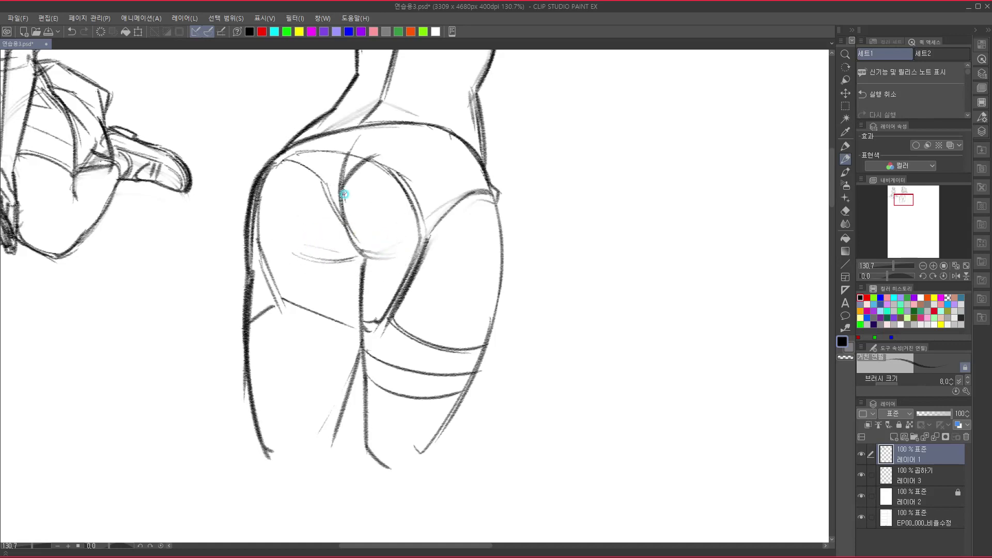
mouse_move(344, 193)
mouse_down()
mouse_move(351, 238)
mouse_move(366, 243)
mouse_move(342, 202)
mouse_move(365, 258)
mouse_move(383, 261)
mouse_move(368, 258)
mouse_move(354, 303)
mouse_up()
drag(309, 259, 354, 252)
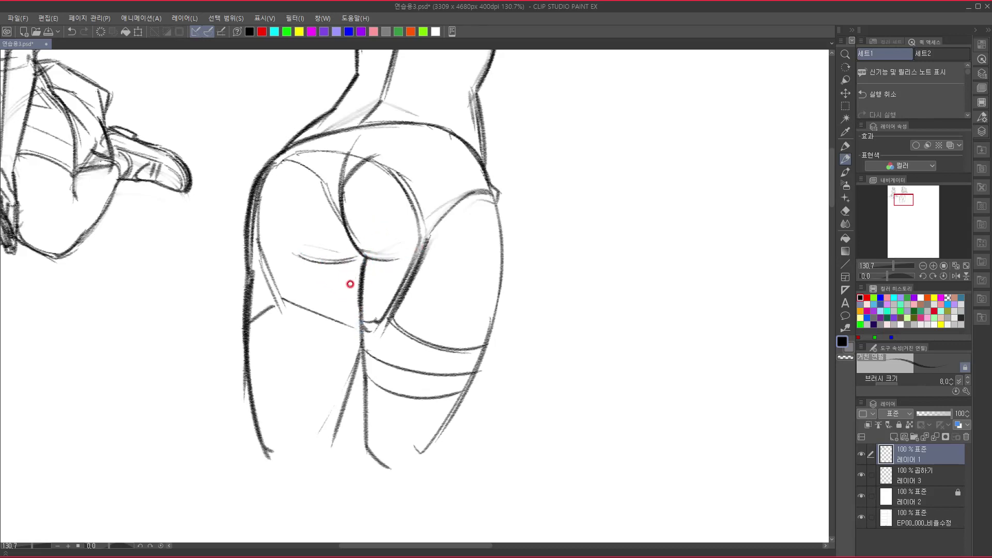
drag(337, 218, 364, 270)
drag(363, 334, 345, 402)
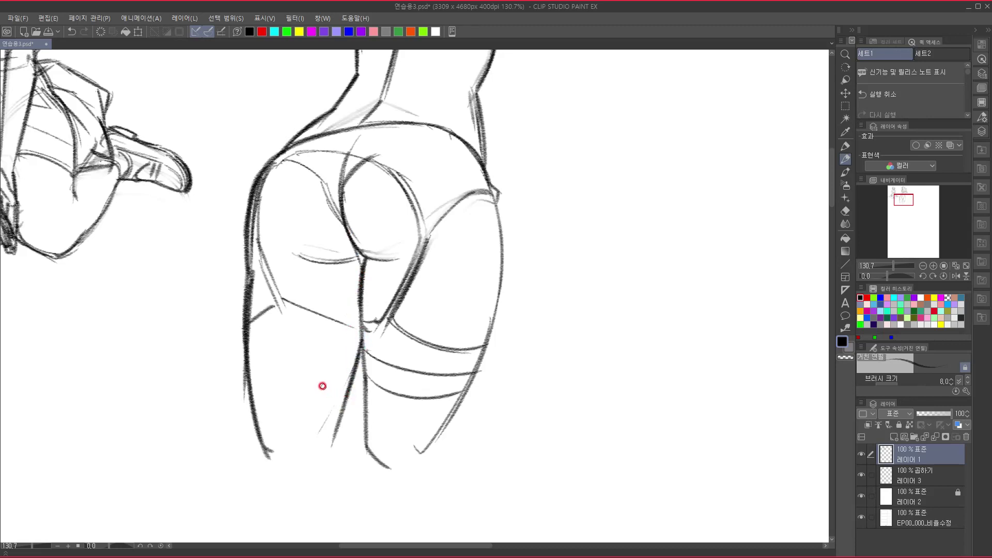
Darken the left garment hem and draw two curved bands around the upper left thigh.
mouse_move(250, 319)
mouse_down()
mouse_move(283, 293)
mouse_move(364, 329)
mouse_up()
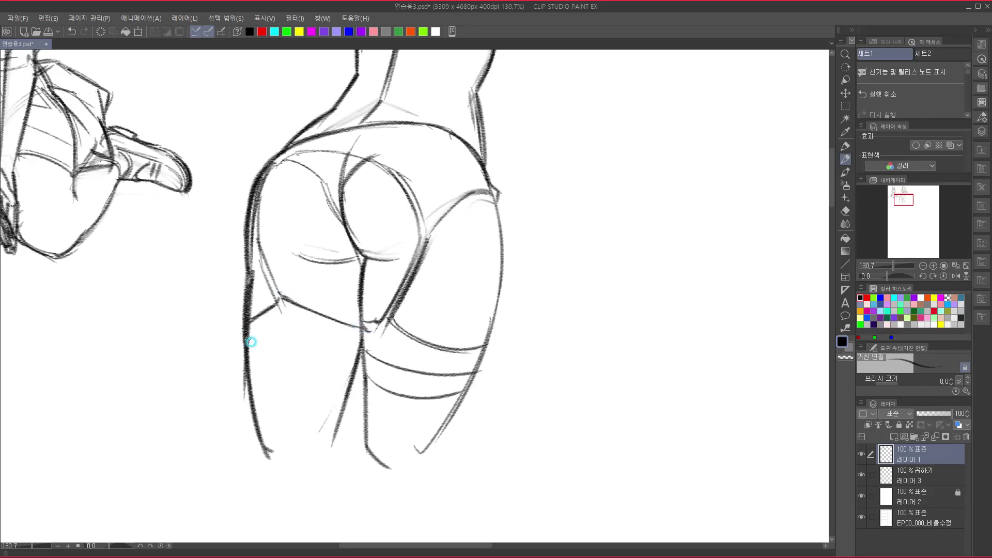
drag(250, 341, 356, 353)
mouse_move(250, 363)
mouse_down()
mouse_move(278, 378)
mouse_move(356, 377)
mouse_move(262, 367)
mouse_move(351, 381)
mouse_up()
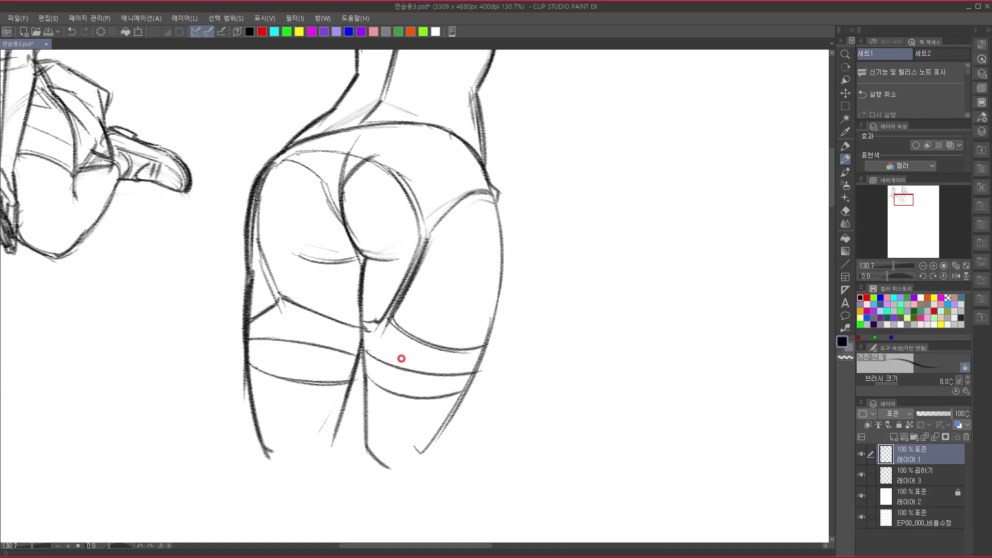
Darken the right elbow and underside of the upper arm and add curves from the armpit down the bust side.
scroll(401, 358, up, 6)
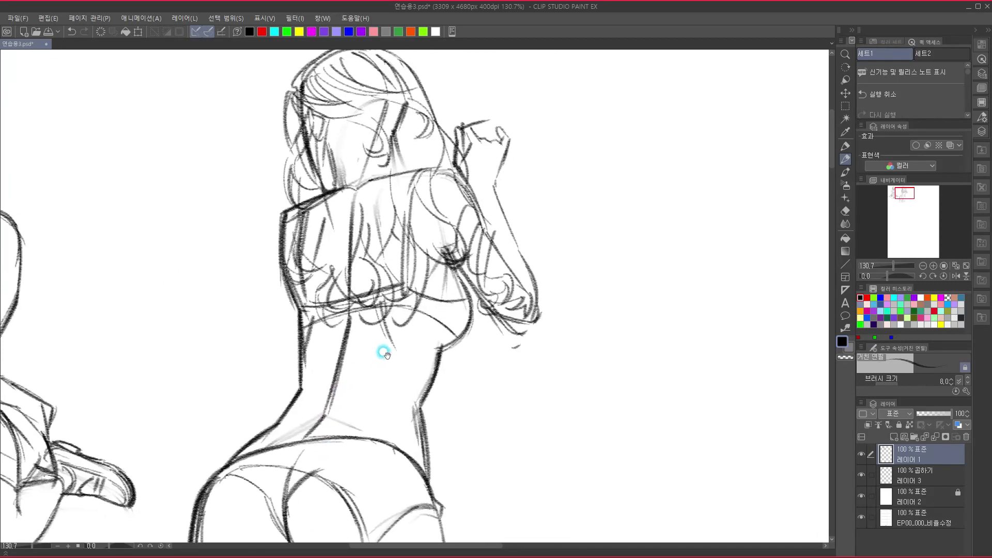
drag(422, 343, 400, 356)
drag(481, 269, 478, 212)
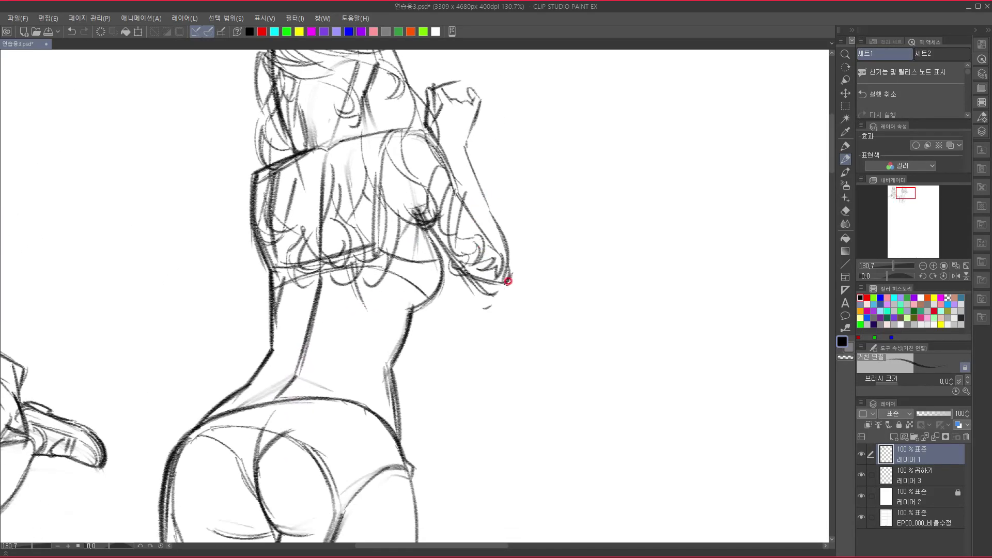
mouse_move(507, 254)
mouse_down()
mouse_move(507, 277)
mouse_move(494, 286)
mouse_move(507, 279)
mouse_move(479, 296)
mouse_up()
drag(420, 214, 464, 276)
mouse_move(414, 217)
mouse_down()
mouse_move(394, 258)
mouse_move(435, 294)
mouse_up()
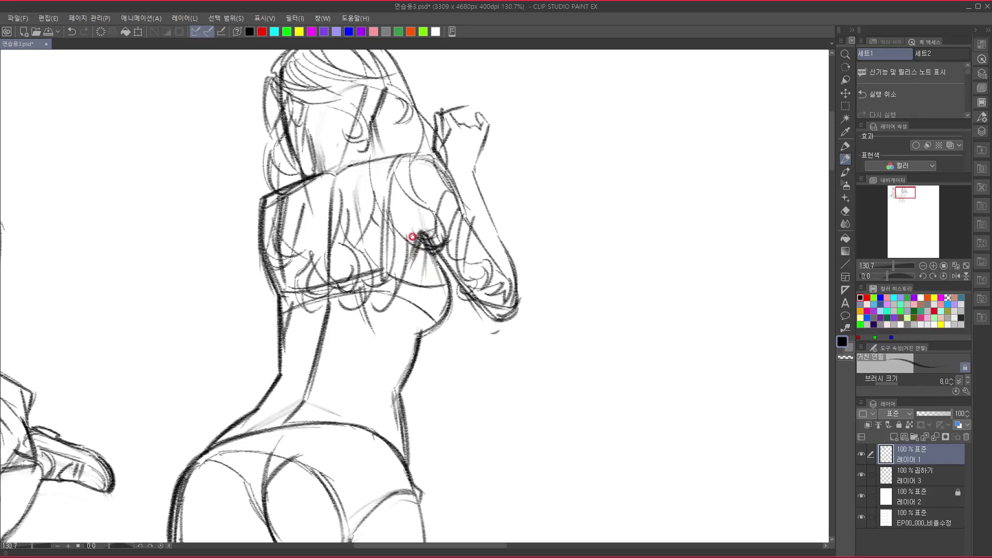
mouse_move(412, 237)
mouse_down()
mouse_move(401, 262)
mouse_move(426, 275)
mouse_move(399, 272)
mouse_move(436, 263)
mouse_up()
drag(385, 324, 379, 435)
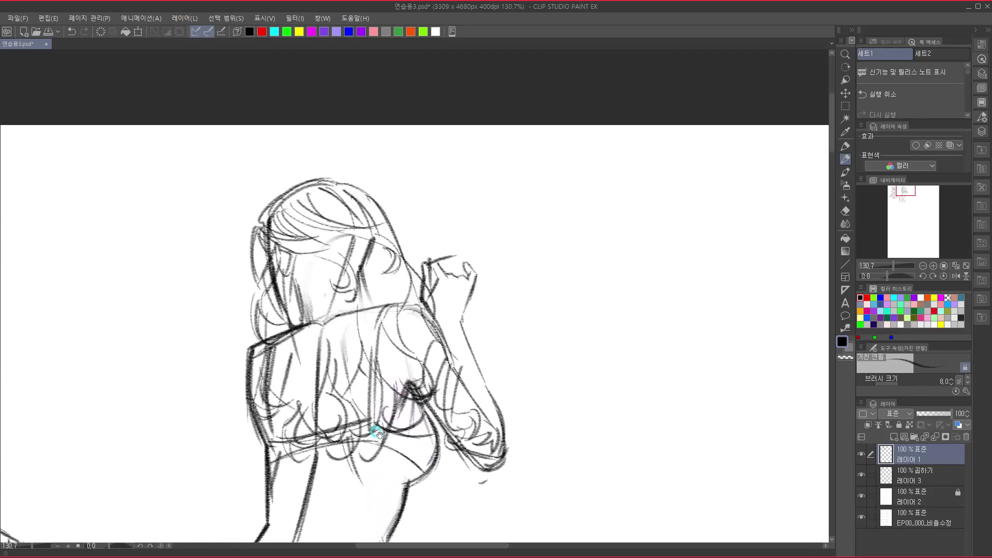
drag(349, 265, 351, 302)
drag(394, 294, 397, 256)
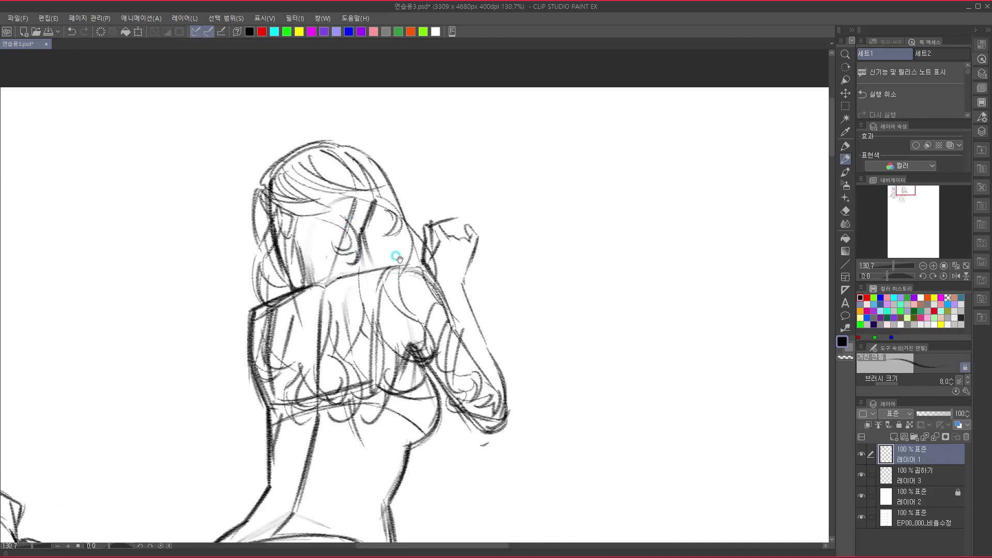
drag(426, 380, 442, 248)
drag(432, 330, 356, 439)
drag(372, 369, 336, 410)
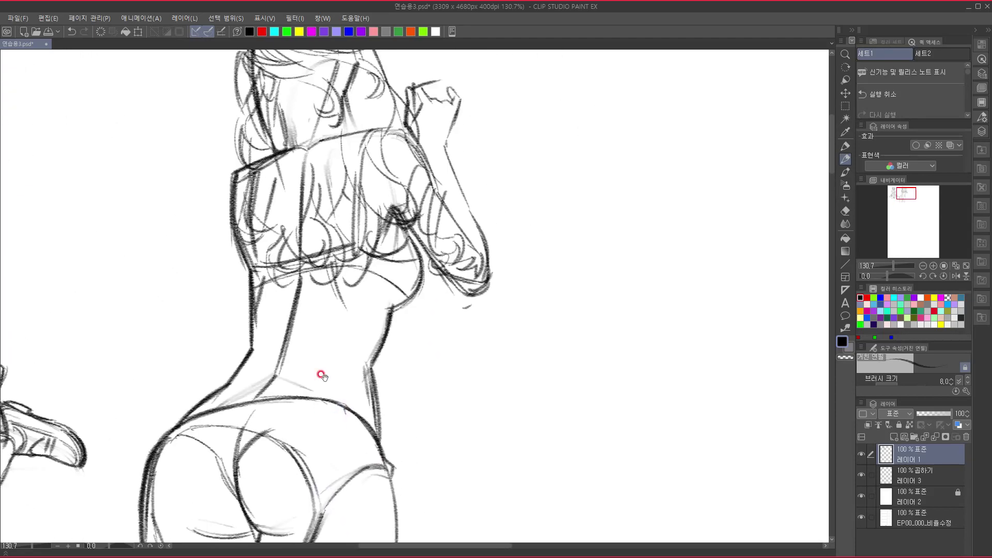
Switch the pencil to pink and mark the left shoulder blade, the line beside the spine and the lower-left back.
click(374, 33)
mouse_move(371, 154)
mouse_down()
mouse_move(392, 186)
mouse_move(364, 189)
mouse_up()
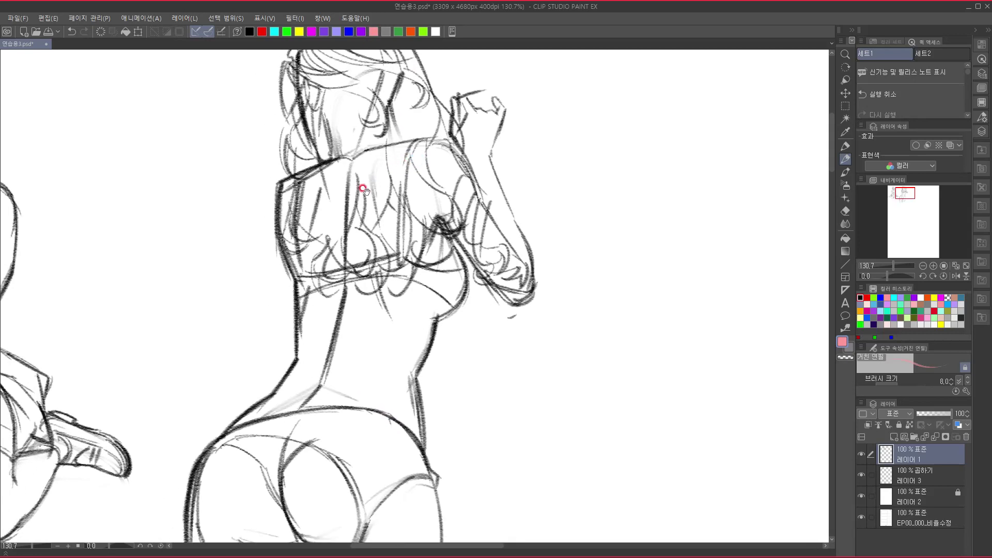
mouse_move(298, 178)
mouse_down()
mouse_move(293, 230)
mouse_move(305, 268)
mouse_move(320, 190)
mouse_up()
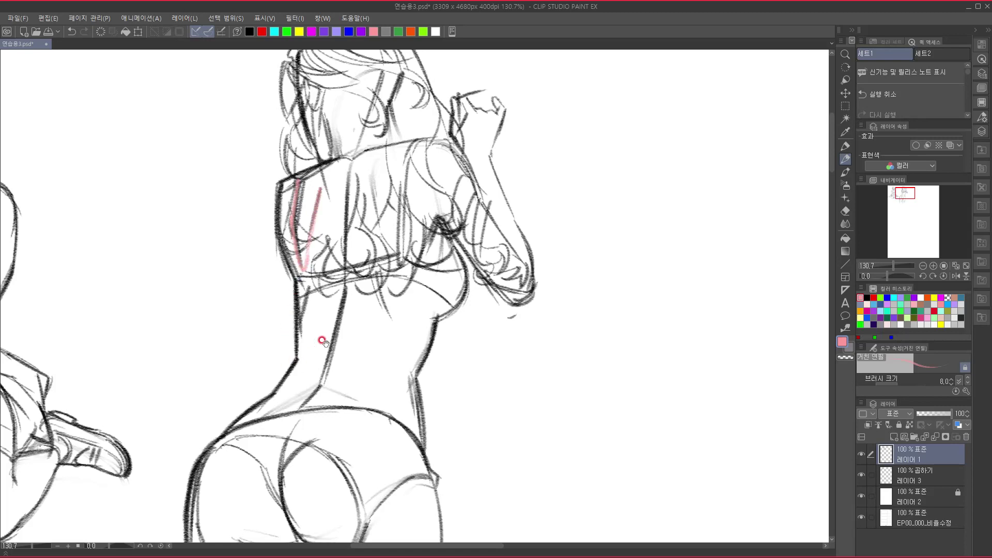
drag(328, 343, 338, 262)
mouse_move(337, 122)
mouse_down()
mouse_move(354, 167)
mouse_move(328, 315)
mouse_move(367, 240)
mouse_move(327, 271)
mouse_move(393, 253)
mouse_move(324, 281)
mouse_up()
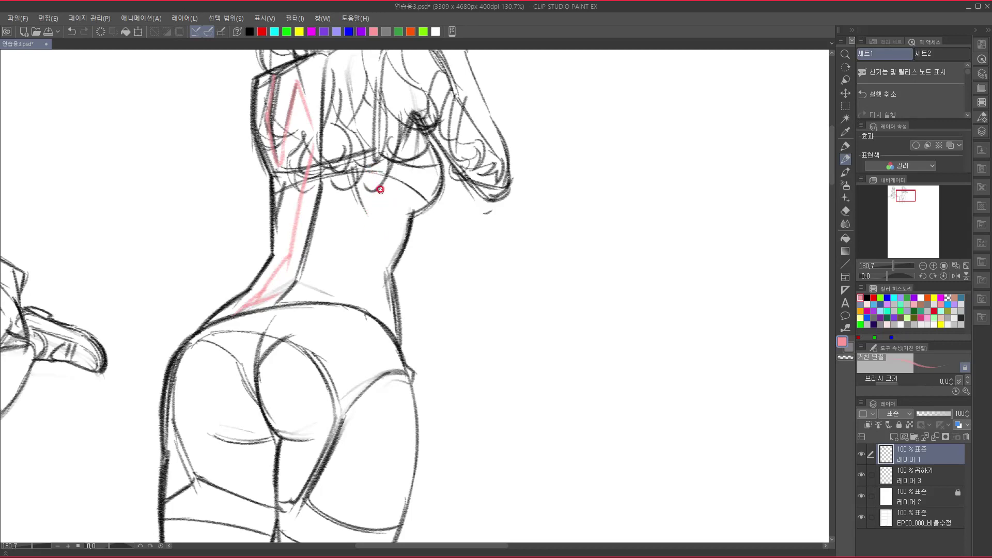
Add pink form lines on the right back, from below the hair curls down to the right hip.
mouse_move(380, 172)
mouse_down()
mouse_move(360, 178)
mouse_move(367, 201)
mouse_up()
mouse_move(342, 169)
mouse_down()
mouse_move(337, 234)
mouse_move(351, 281)
mouse_up()
drag(408, 295, 441, 197)
mouse_move(405, 304)
mouse_down()
mouse_move(377, 465)
mouse_move(459, 239)
mouse_up()
Add pink form lines inside both buttocks and short pink strokes on the thighs below them.
mouse_move(362, 168)
mouse_down()
mouse_move(352, 215)
mouse_move(380, 252)
mouse_up()
mouse_move(364, 172)
mouse_down()
mouse_move(357, 201)
mouse_move(367, 236)
mouse_up()
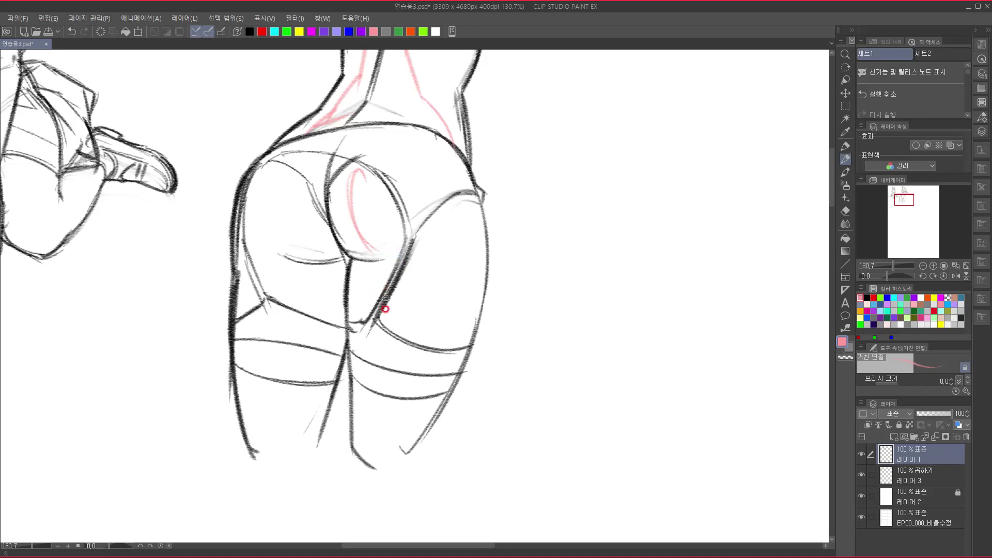
drag(395, 268, 393, 329)
drag(272, 168, 304, 258)
mouse_move(276, 172)
mouse_down()
mouse_move(300, 256)
mouse_move(277, 261)
mouse_move(300, 307)
mouse_up()
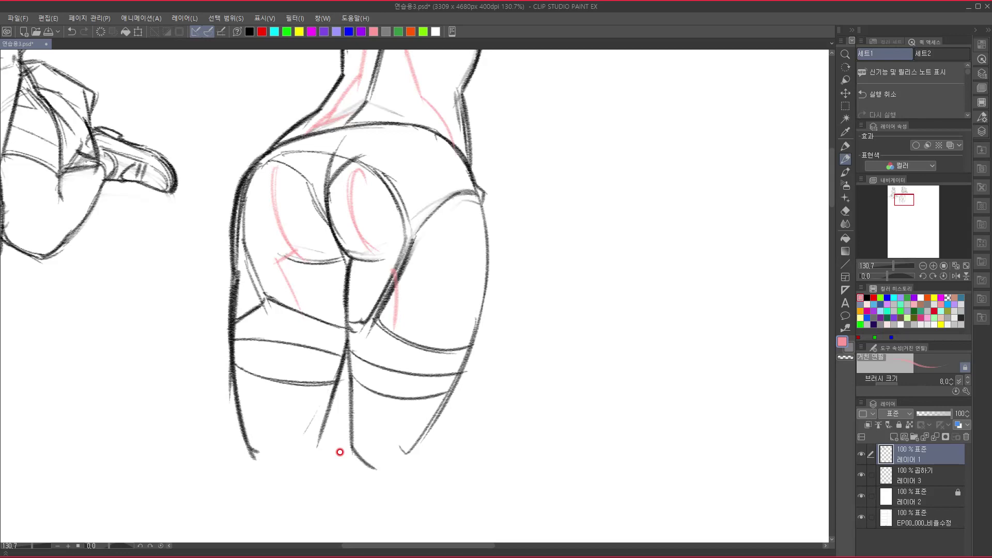
Shift the standing figure's layer toward the kneeling woman and add a new layer, with the pencil size at 10.
drag(347, 341, 281, 299)
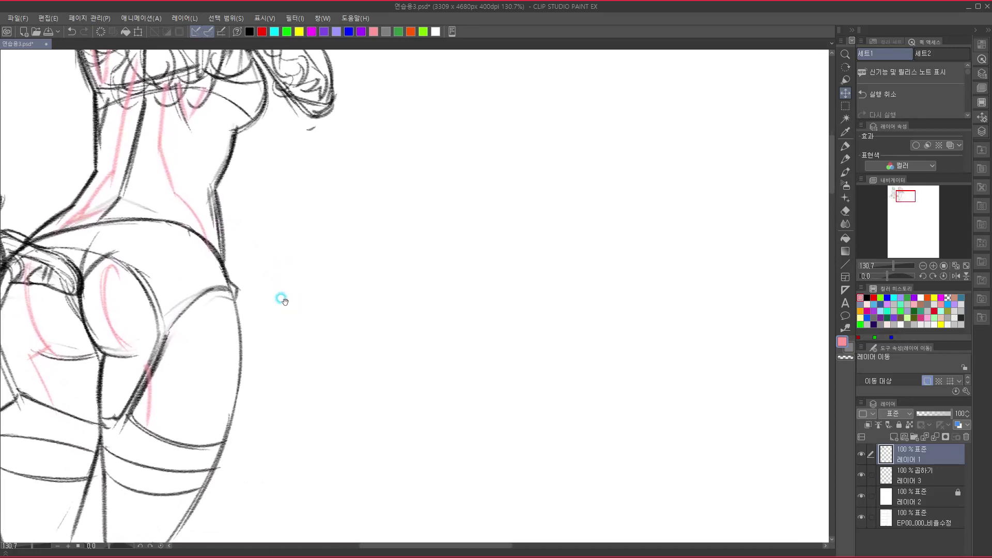
key(p)
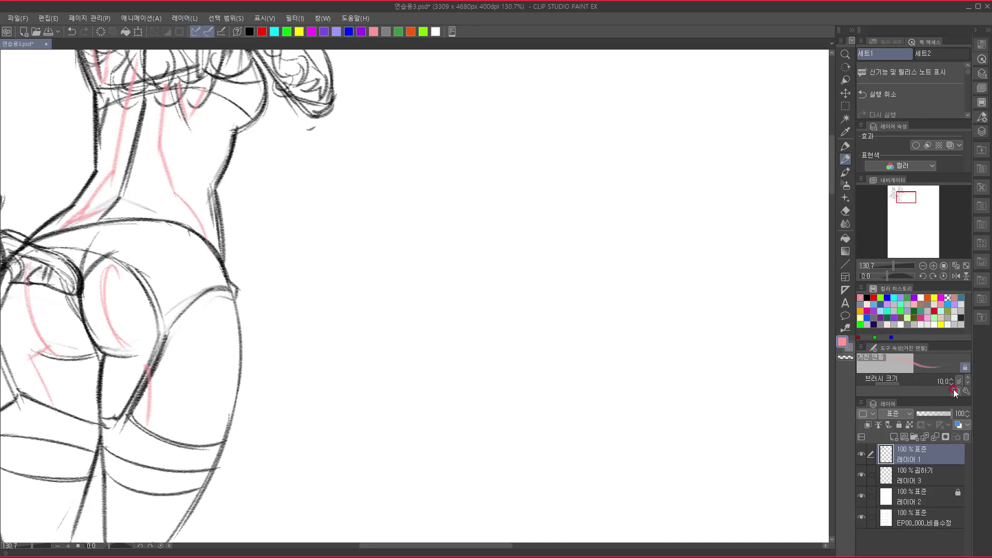
click(921, 438)
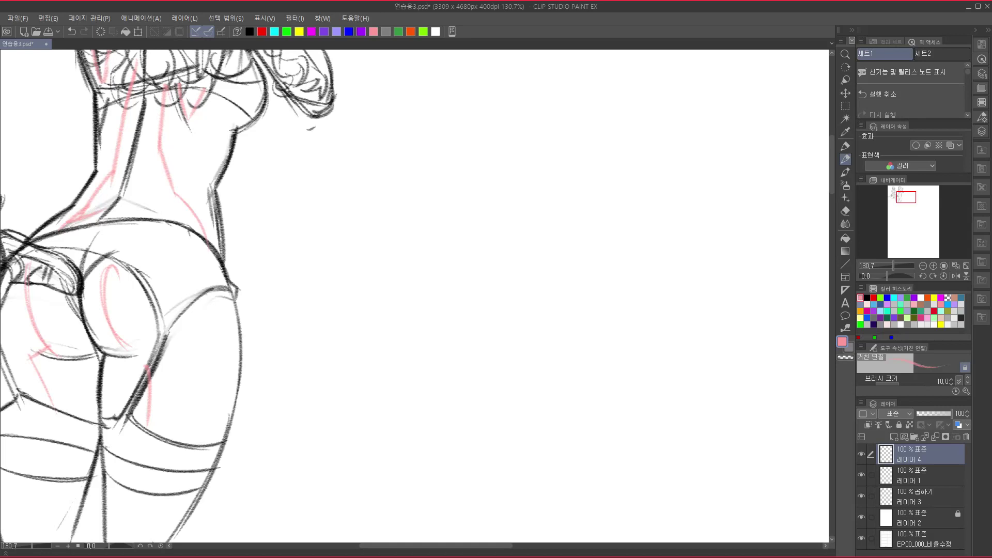
Switch the pencil to black and outline a front-facing head in the empty area beside the figures, with crown, cheeks and chin.
click(924, 424)
click(250, 32)
mouse_move(336, 236)
mouse_down()
mouse_move(339, 301)
mouse_move(324, 353)
mouse_move(346, 361)
mouse_move(176, 458)
mouse_move(196, 450)
mouse_move(186, 423)
mouse_up()
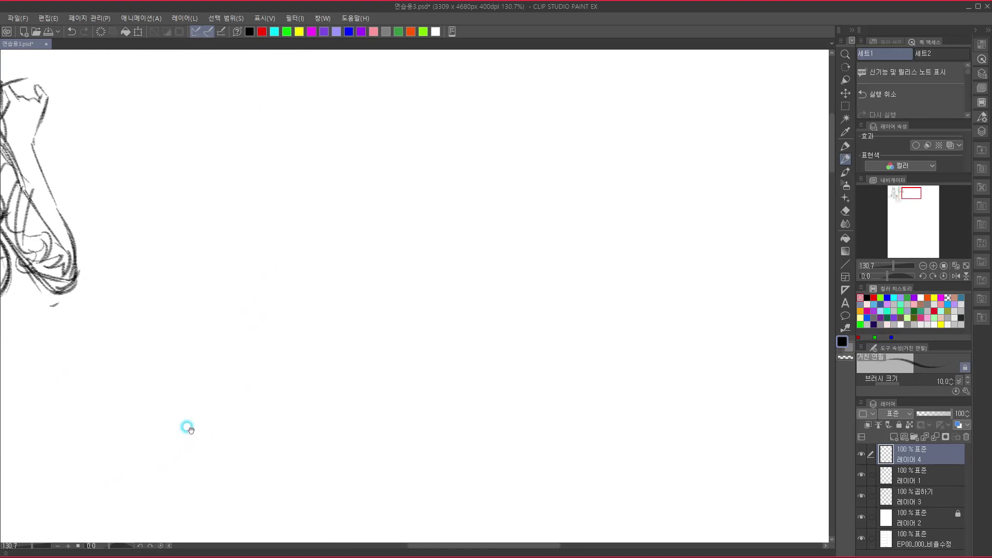
mouse_move(326, 172)
mouse_down()
mouse_move(318, 244)
mouse_move(363, 126)
mouse_move(348, 130)
mouse_move(392, 126)
mouse_up()
drag(399, 136, 436, 212)
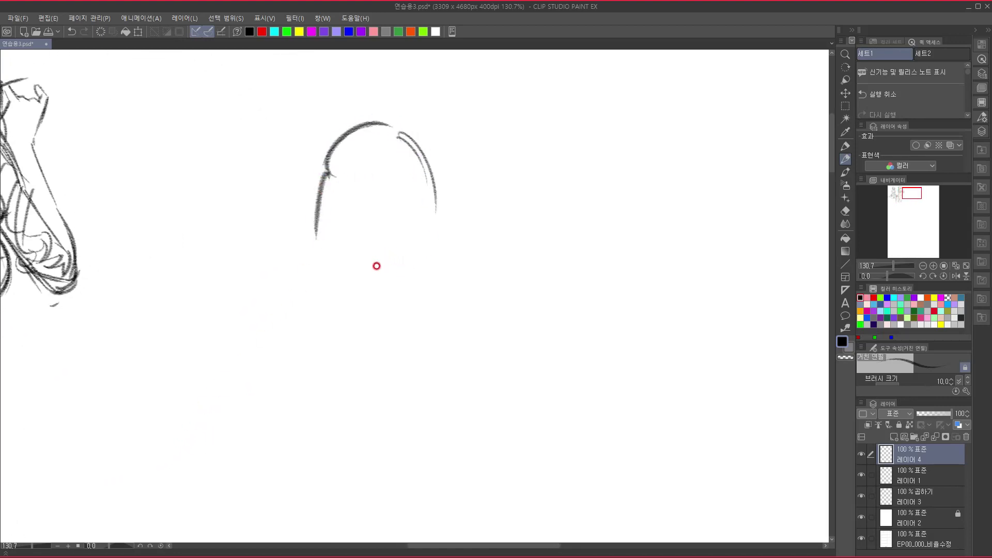
drag(363, 287, 392, 286)
mouse_move(327, 223)
mouse_down()
mouse_move(364, 287)
mouse_move(419, 240)
mouse_up()
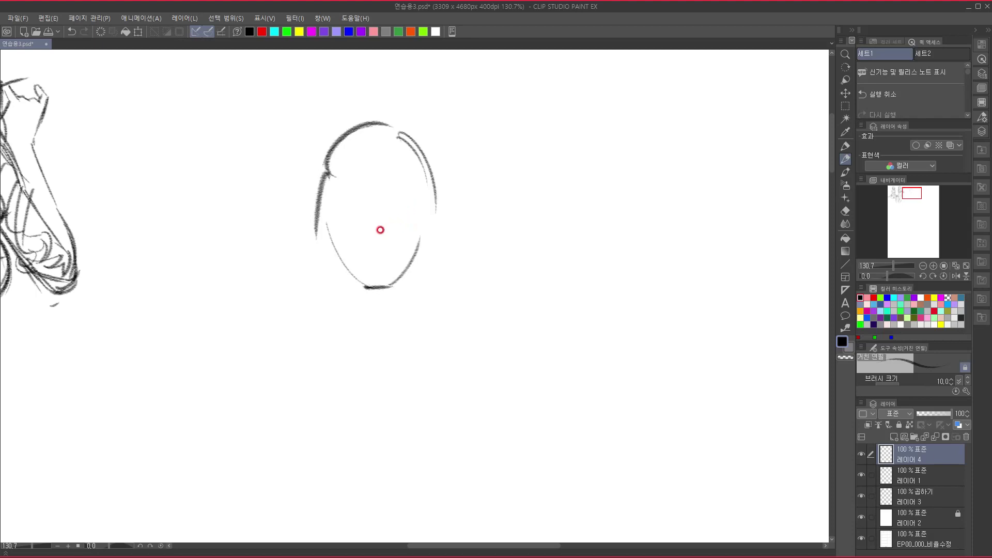
Sketch the brow line, the nose line, a short mouth mark and both eyes with irises inside the face.
drag(340, 209, 414, 210)
mouse_move(336, 210)
mouse_down()
mouse_move(410, 208)
mouse_move(376, 226)
mouse_move(384, 266)
mouse_up()
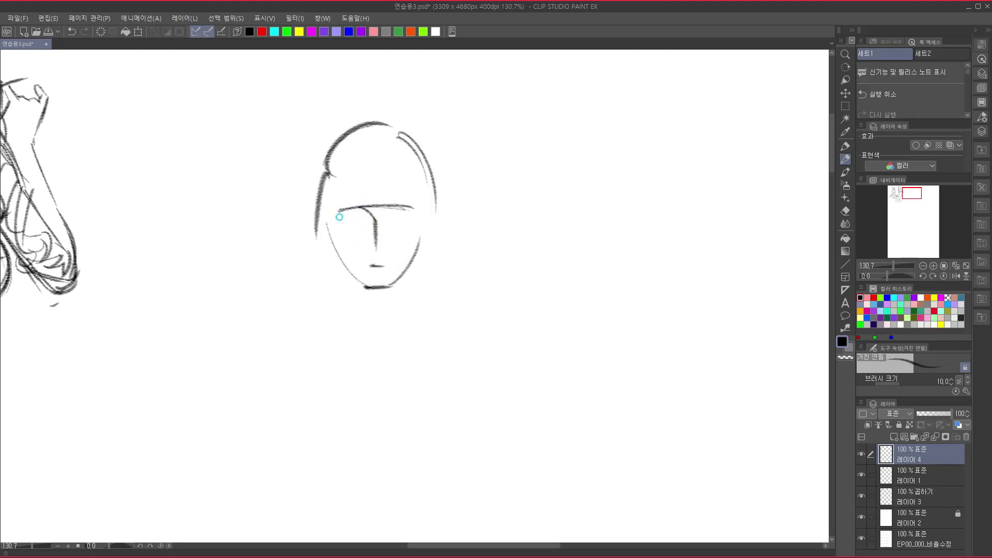
mouse_move(339, 217)
mouse_down()
mouse_move(366, 232)
mouse_move(406, 214)
mouse_move(397, 225)
mouse_up()
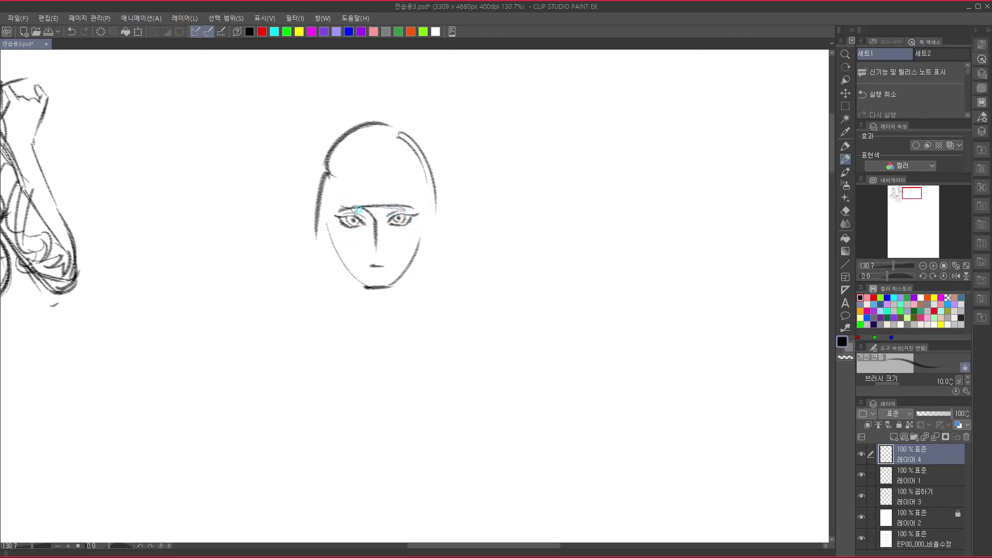
Thicken and angle both eyebrows, define the nose tip and lips, and add lashes under the eyes.
drag(339, 202, 413, 208)
drag(347, 206, 332, 212)
drag(407, 202, 415, 209)
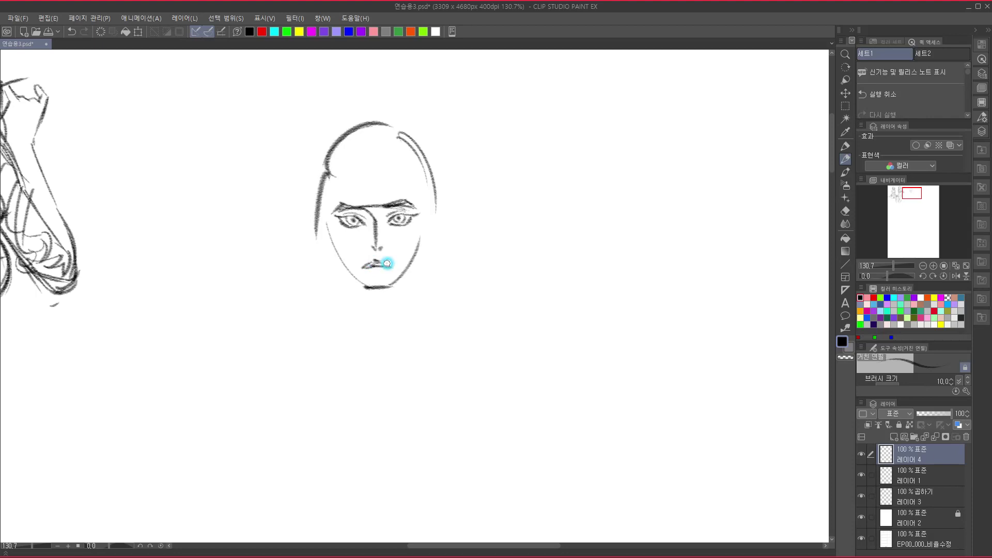
drag(387, 263, 377, 272)
drag(353, 235, 352, 226)
Draw the squared hairline with a centre parting, both ears, and the outer hair contours falling on each side of the face.
drag(345, 157, 343, 204)
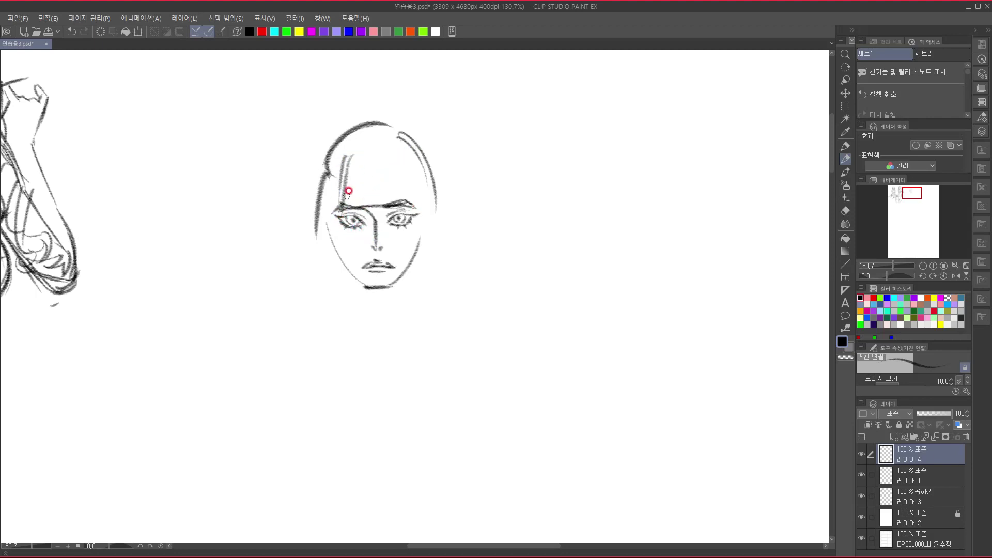
mouse_move(351, 159)
mouse_down()
mouse_move(397, 155)
mouse_move(428, 259)
mouse_up()
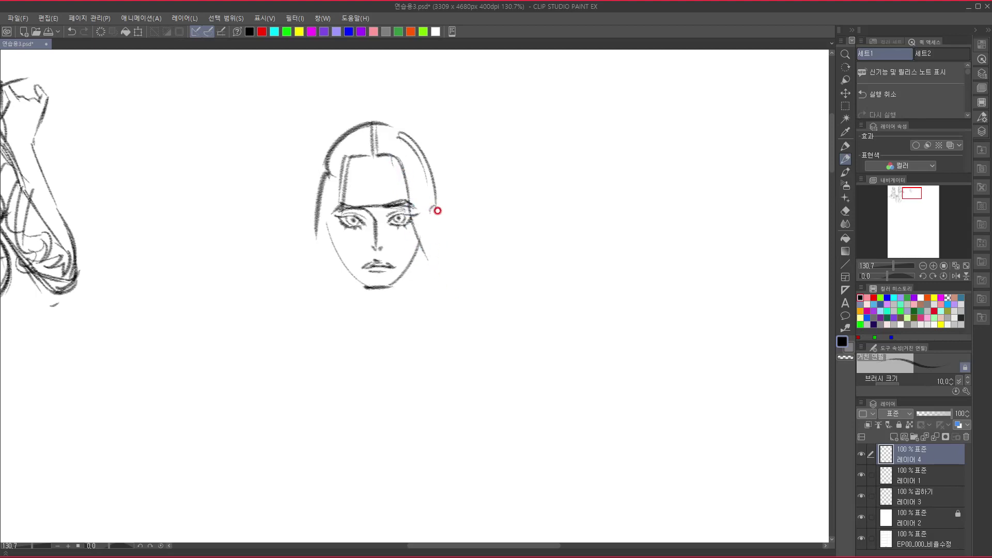
drag(432, 206, 434, 231)
drag(319, 218, 333, 245)
mouse_move(393, 118)
mouse_down()
mouse_move(445, 191)
mouse_move(461, 283)
mouse_up()
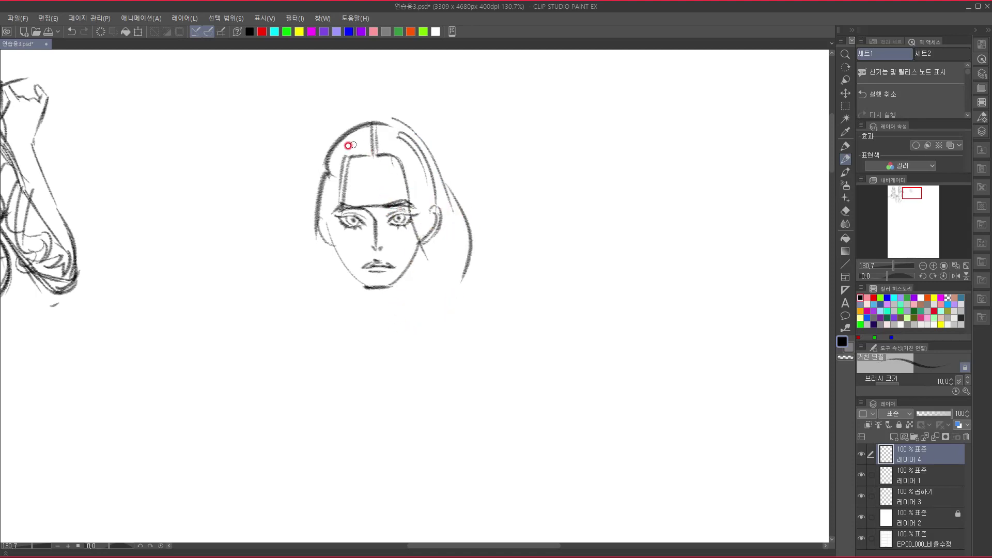
mouse_move(369, 119)
mouse_down()
mouse_move(325, 141)
mouse_move(350, 142)
mouse_move(361, 123)
mouse_move(323, 158)
mouse_move(310, 210)
mouse_move(330, 157)
mouse_move(282, 233)
mouse_move(284, 296)
mouse_up()
drag(379, 361, 364, 341)
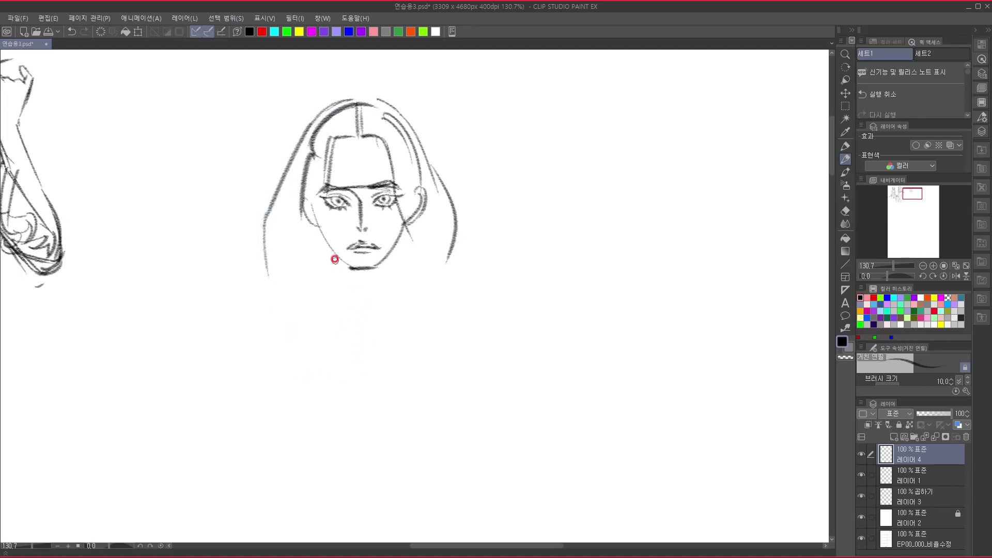
drag(339, 269, 333, 298)
drag(395, 246, 395, 284)
scroll(402, 283, down, 1)
key(ctrl+z)
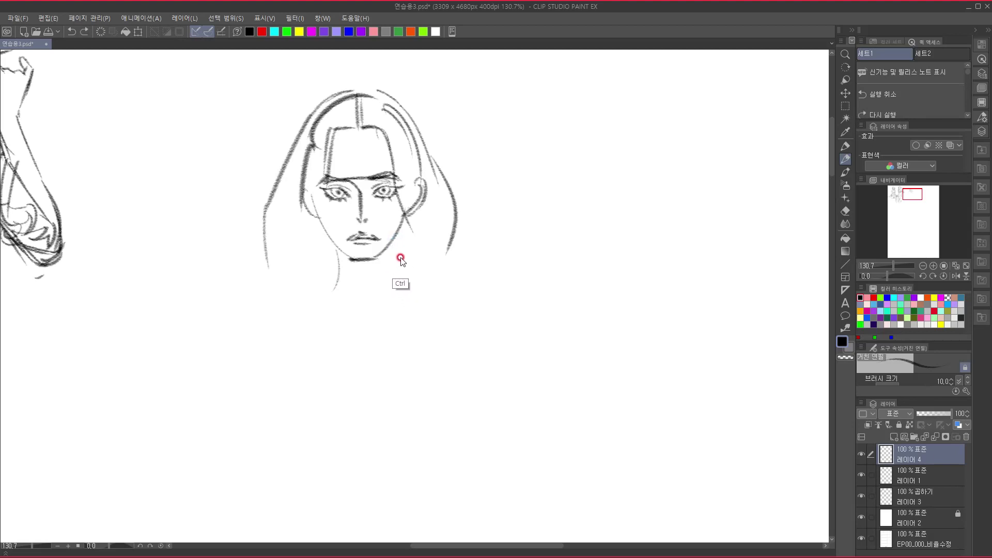
key(ctrl+z)
Draw both sides of the neck and the shoulder slopes, and rough in the collarbones.
drag(335, 247, 347, 299)
mouse_move(398, 236)
mouse_down()
mouse_move(398, 261)
mouse_move(448, 278)
mouse_up()
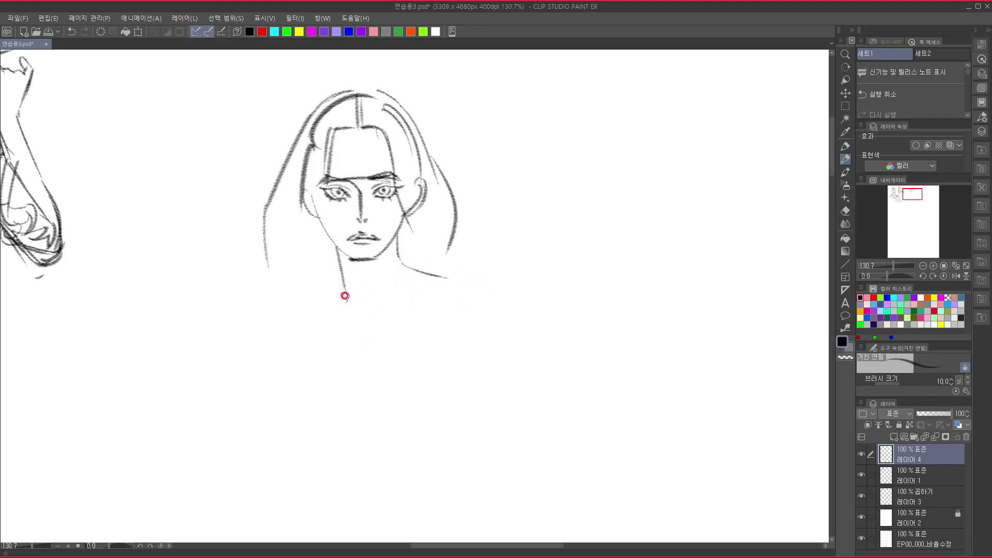
mouse_move(339, 277)
mouse_down()
mouse_move(295, 296)
mouse_move(384, 309)
mouse_move(445, 281)
mouse_up()
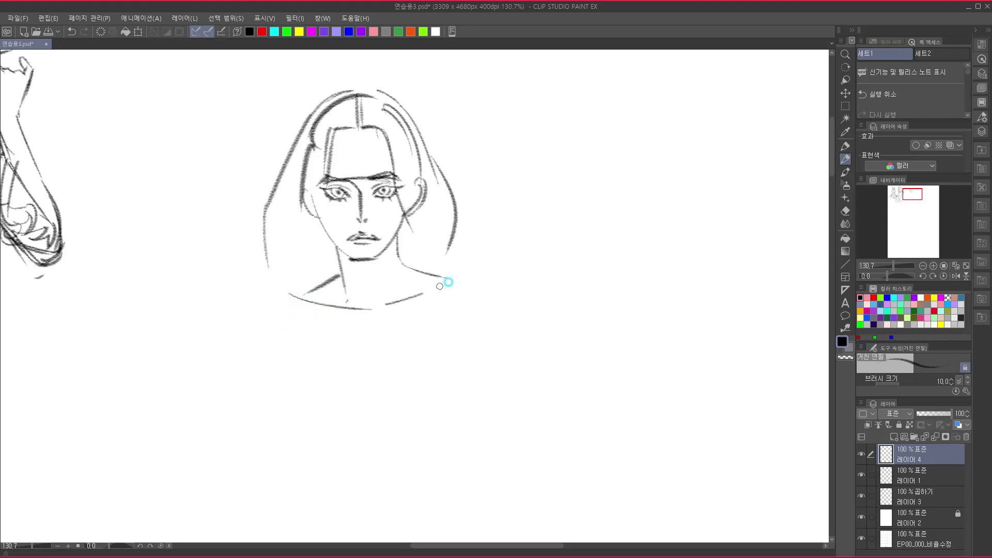
Undo the rough collarbone strokes and redraw them, adding slanted neck muscle lines that meet at the throat notch.
key(ctrl+z)
key(ctrl+z)
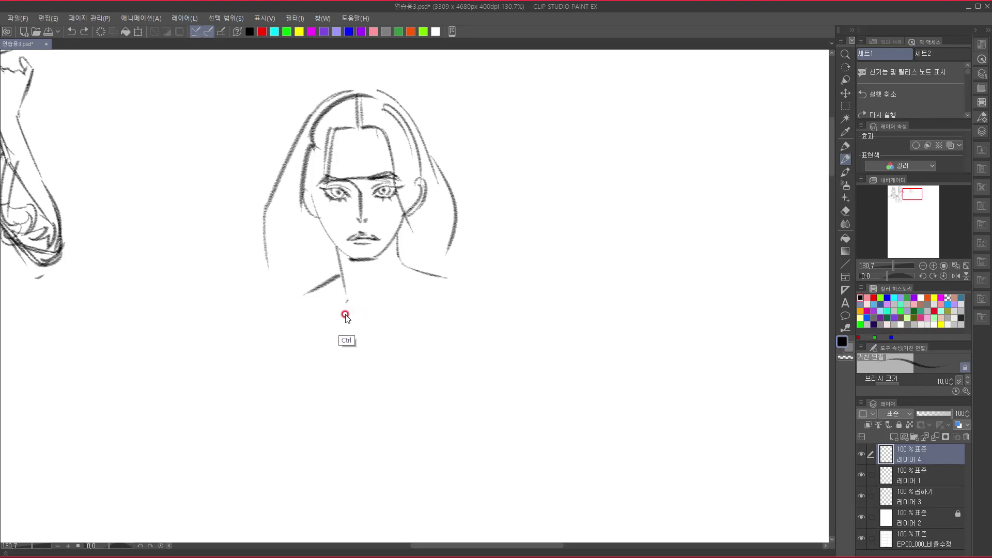
mouse_move(299, 295)
mouse_down()
mouse_move(398, 305)
mouse_move(387, 304)
mouse_move(445, 279)
mouse_up()
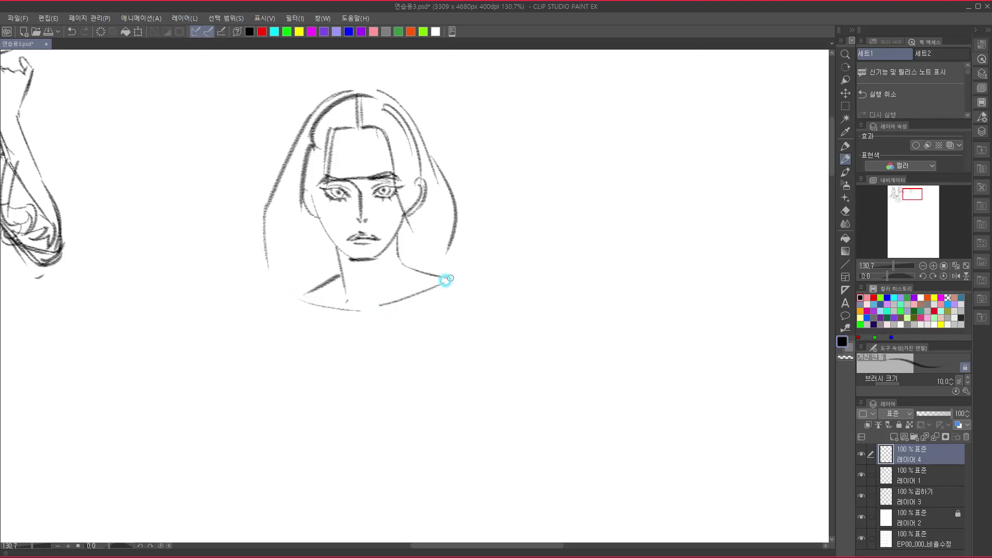
drag(387, 255, 376, 305)
mouse_move(348, 268)
mouse_down()
mouse_move(363, 303)
mouse_move(336, 332)
mouse_up()
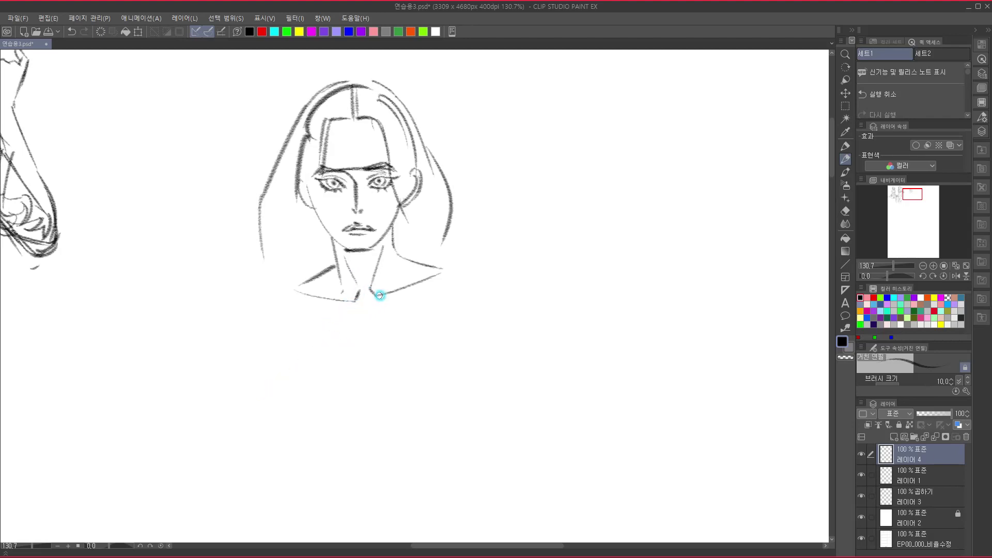
drag(399, 311, 379, 295)
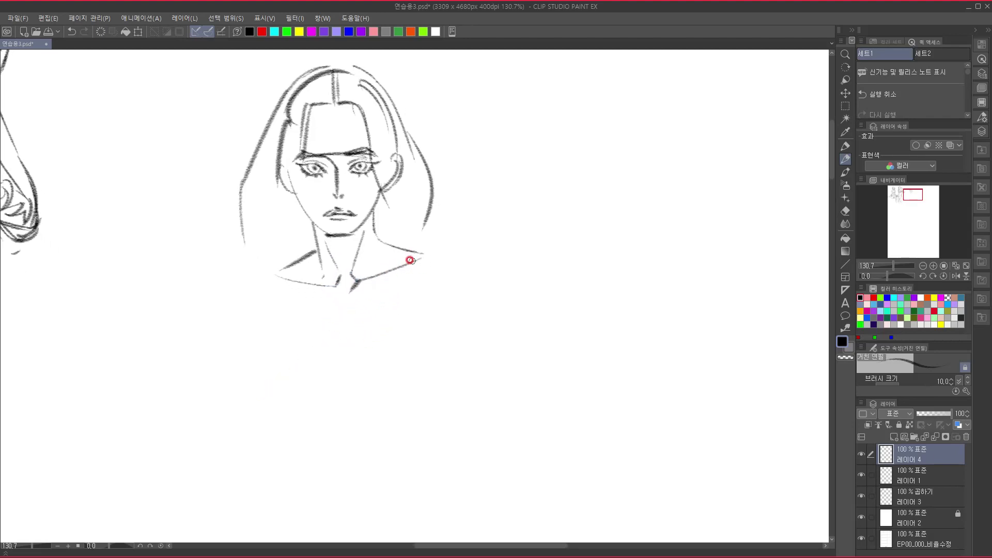
Darken the right neck slope, add a diagonal line below the right collarbone and draw the rounded right shoulder.
drag(379, 240, 425, 253)
drag(425, 261, 363, 304)
drag(427, 257, 466, 254)
drag(454, 304, 417, 272)
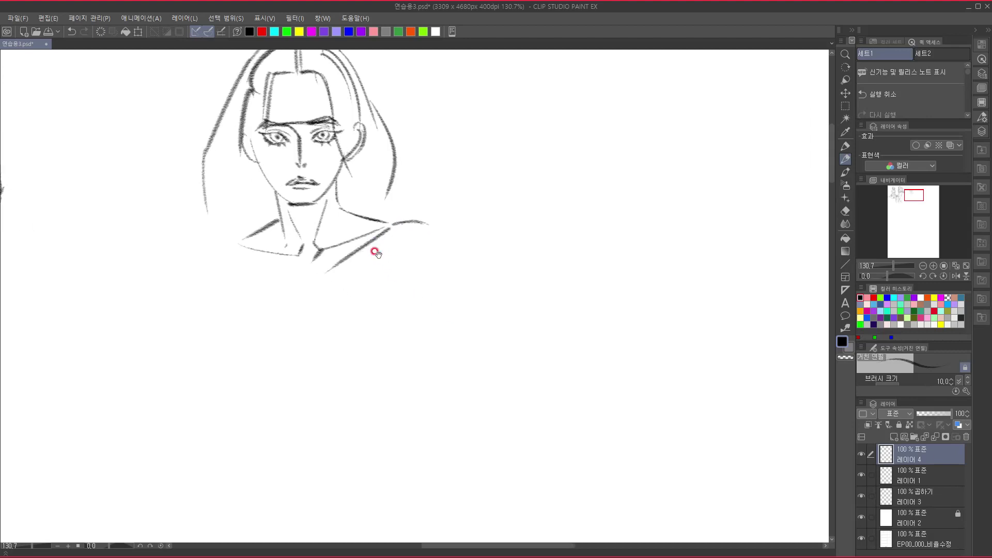
drag(422, 223, 442, 265)
Draw the chest's slanted centre line down from the throat notch, undoing the first stroke and redrawing it.
drag(422, 317, 463, 287)
drag(349, 237, 319, 313)
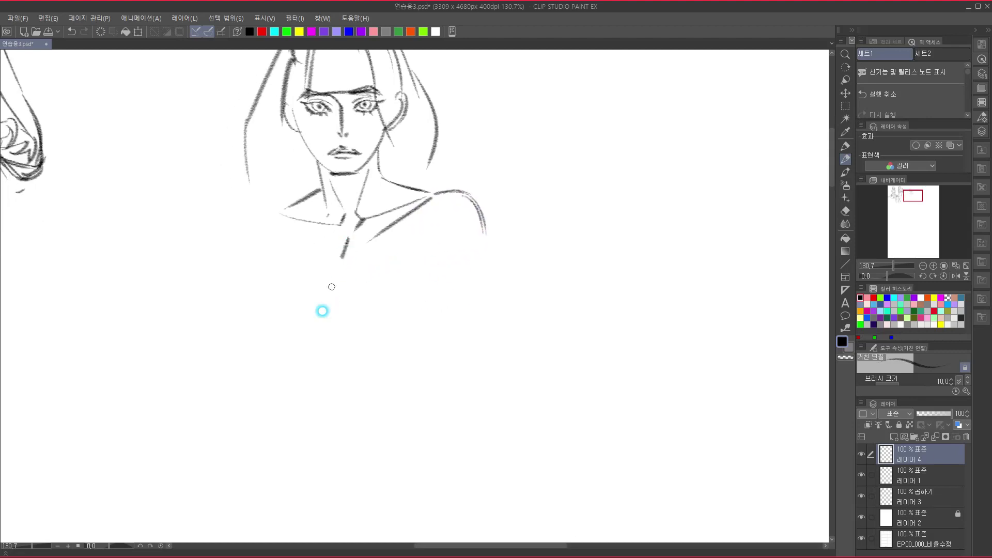
scroll(363, 341, down, 1)
key(ctrl+z)
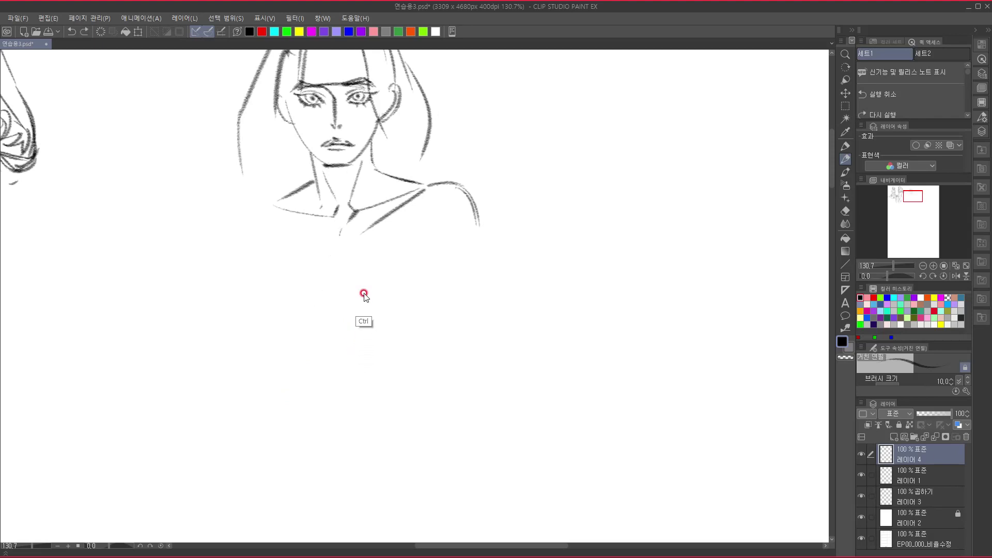
drag(343, 229, 319, 325)
drag(352, 363, 368, 380)
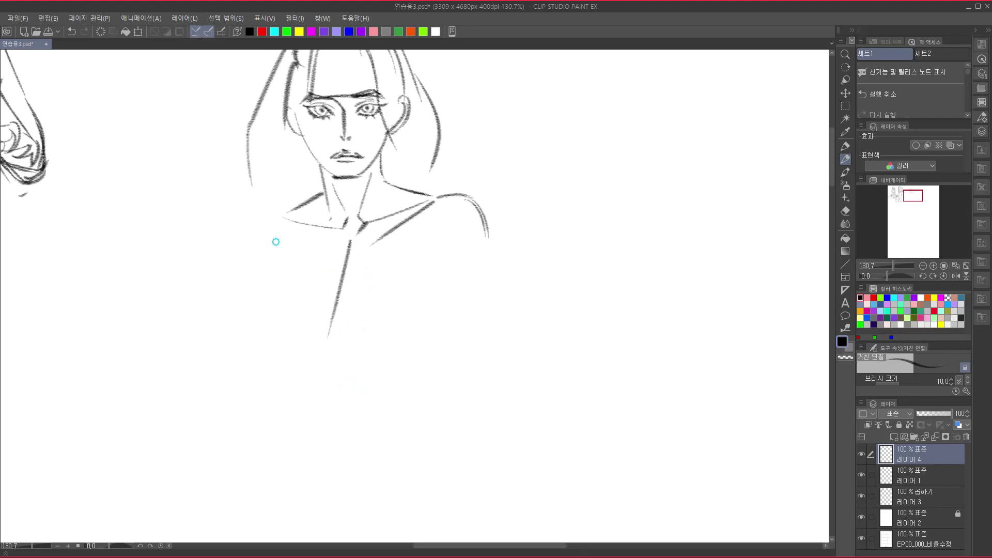
Outline the left front of the shoulder, both breasts and the right armpit line.
mouse_move(276, 240)
mouse_down()
mouse_move(285, 261)
mouse_move(231, 318)
mouse_move(249, 313)
mouse_move(301, 331)
mouse_move(251, 304)
mouse_move(284, 338)
mouse_up()
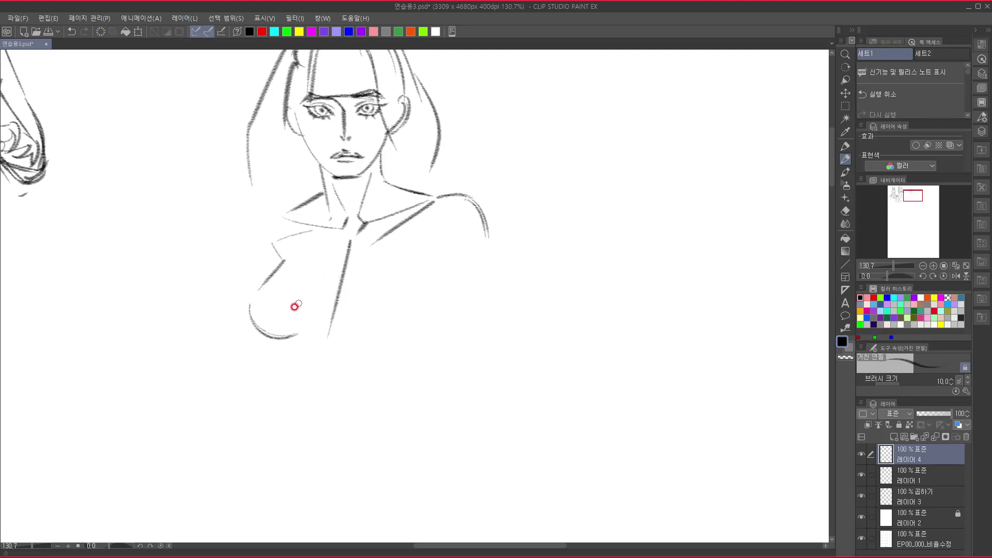
mouse_move(250, 296)
mouse_down()
mouse_move(290, 339)
mouse_move(331, 305)
mouse_move(370, 331)
mouse_move(411, 321)
mouse_up()
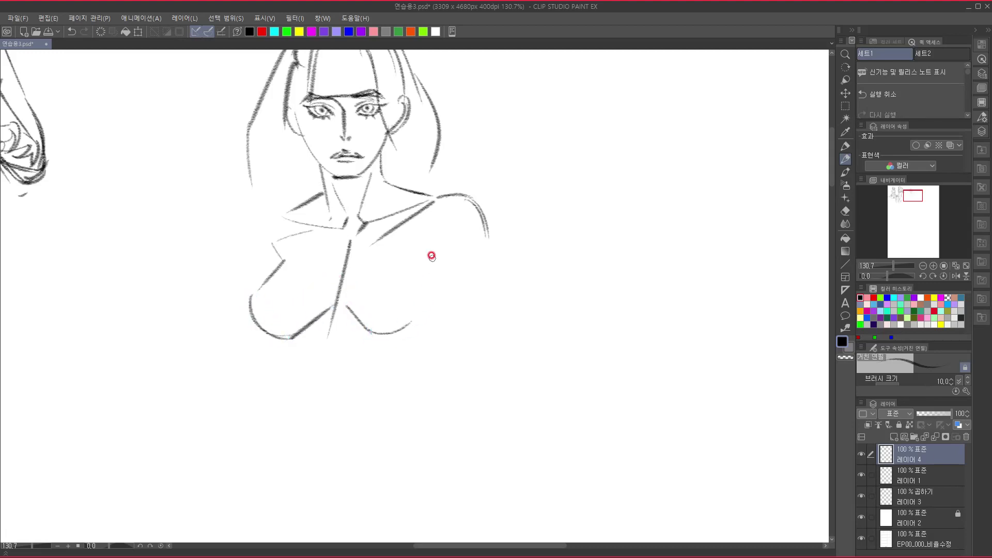
mouse_move(347, 300)
mouse_down()
mouse_move(383, 332)
mouse_move(411, 321)
mouse_up()
mouse_move(421, 214)
mouse_down()
mouse_move(442, 254)
mouse_move(437, 236)
mouse_move(420, 330)
mouse_up()
Reinforce the lower and outer curves of both breasts and add a short horizontal mark at the foot of the centre line.
drag(351, 306, 409, 335)
drag(427, 281, 413, 331)
drag(251, 297, 305, 327)
mouse_move(255, 303)
mouse_down()
mouse_move(294, 336)
mouse_move(334, 306)
mouse_move(333, 334)
mouse_up()
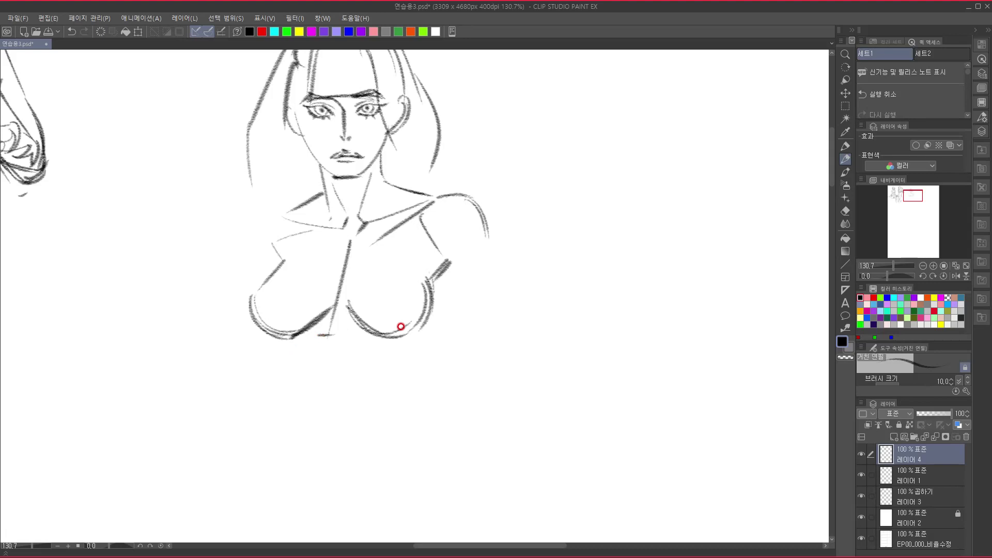
Draw the left ribcage side below the breast and a long right torso contour curving from the armpit down to the lower left.
drag(268, 332, 264, 381)
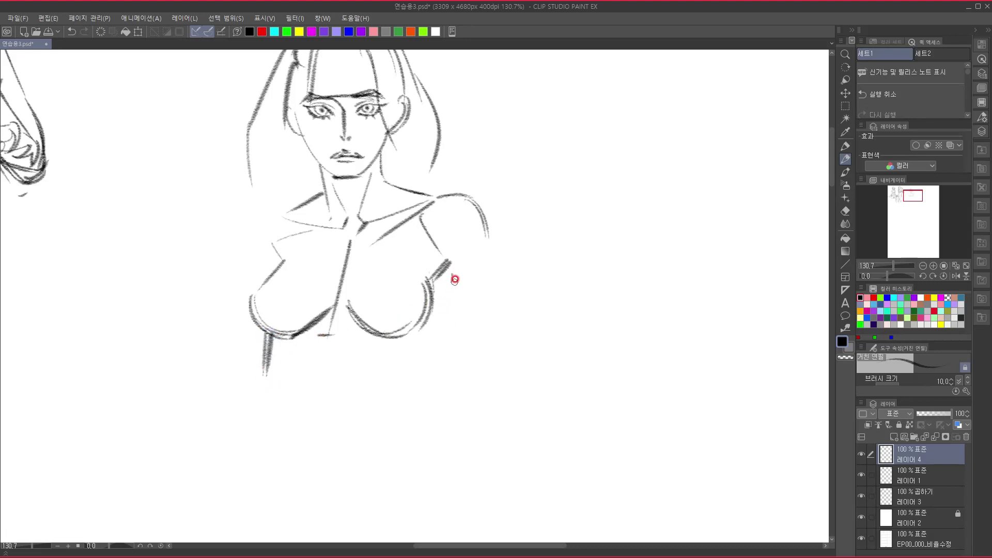
mouse_move(459, 262)
mouse_down()
mouse_move(414, 374)
mouse_move(437, 309)
mouse_move(420, 304)
mouse_move(411, 335)
mouse_move(475, 284)
mouse_up()
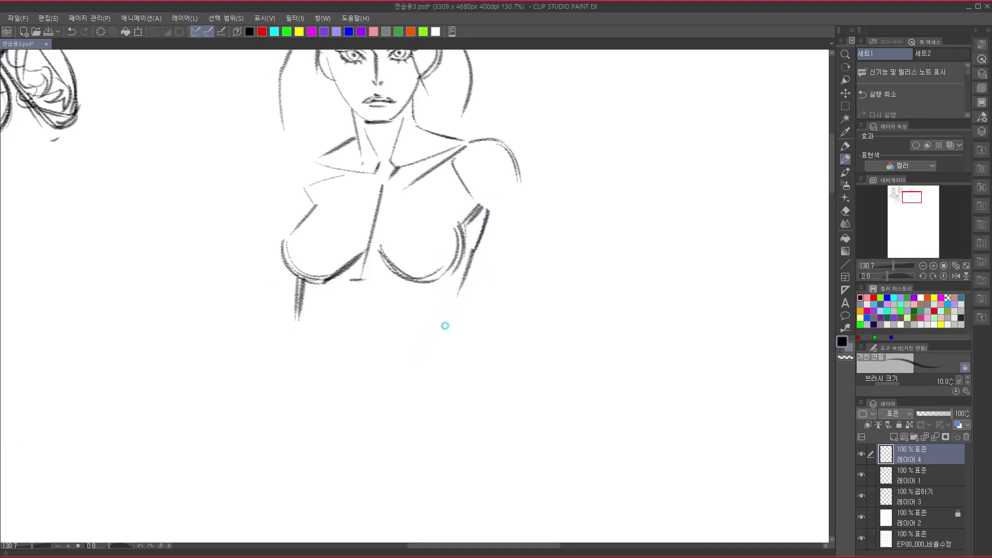
drag(444, 327, 364, 411)
mouse_move(491, 208)
mouse_down()
mouse_move(445, 327)
mouse_move(368, 407)
mouse_up()
drag(347, 369, 366, 356)
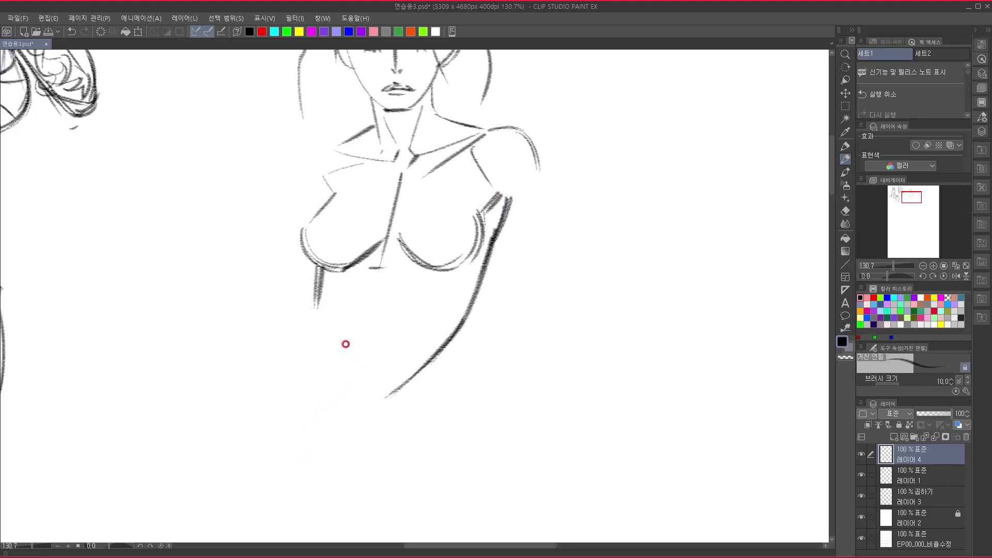
Darken the left ribcage line down to the waist and extend it diagonally outward toward the left hip.
mouse_move(323, 271)
mouse_down()
mouse_move(315, 310)
mouse_move(274, 349)
mouse_up()
drag(292, 358, 239, 474)
drag(367, 380, 390, 303)
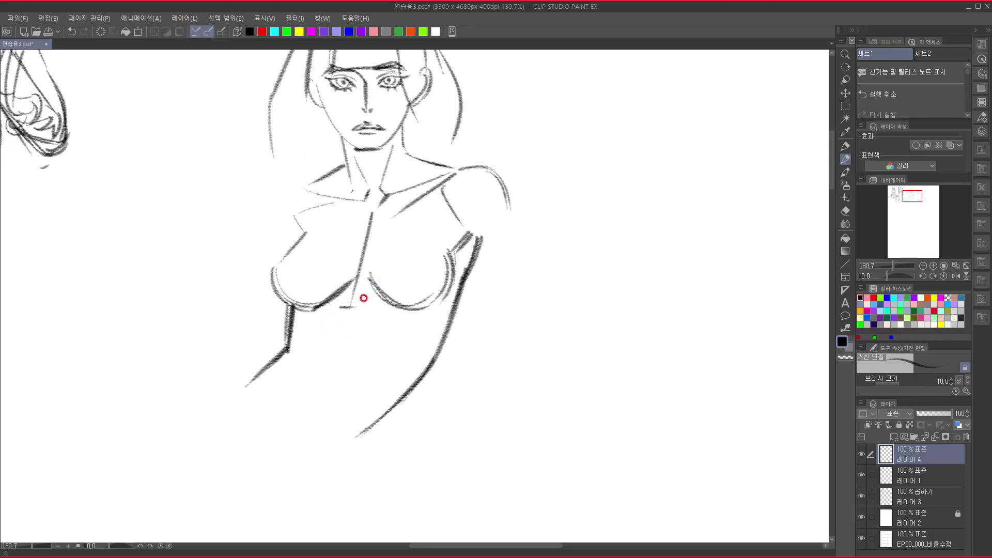
Sketch the rib cage contours and rib lines below the bust, and thicken the viewer's-left waist line.
mouse_move(367, 303)
mouse_down()
mouse_move(401, 370)
mouse_move(431, 347)
mouse_up()
drag(335, 311, 303, 354)
mouse_move(359, 301)
mouse_down()
mouse_move(361, 331)
mouse_move(368, 324)
mouse_up()
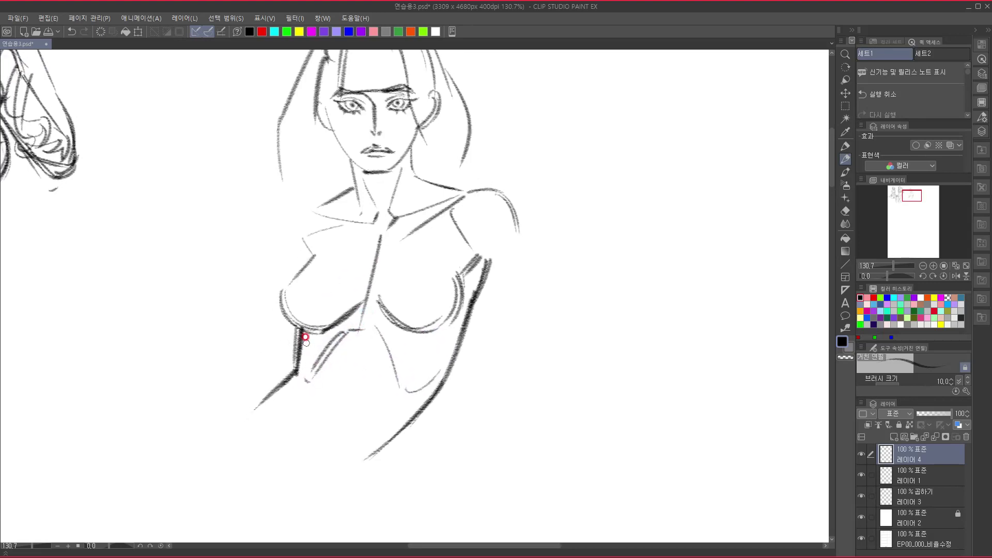
mouse_move(301, 331)
mouse_down()
mouse_move(309, 382)
mouse_move(301, 374)
mouse_up()
drag(391, 341, 444, 332)
drag(409, 363, 443, 352)
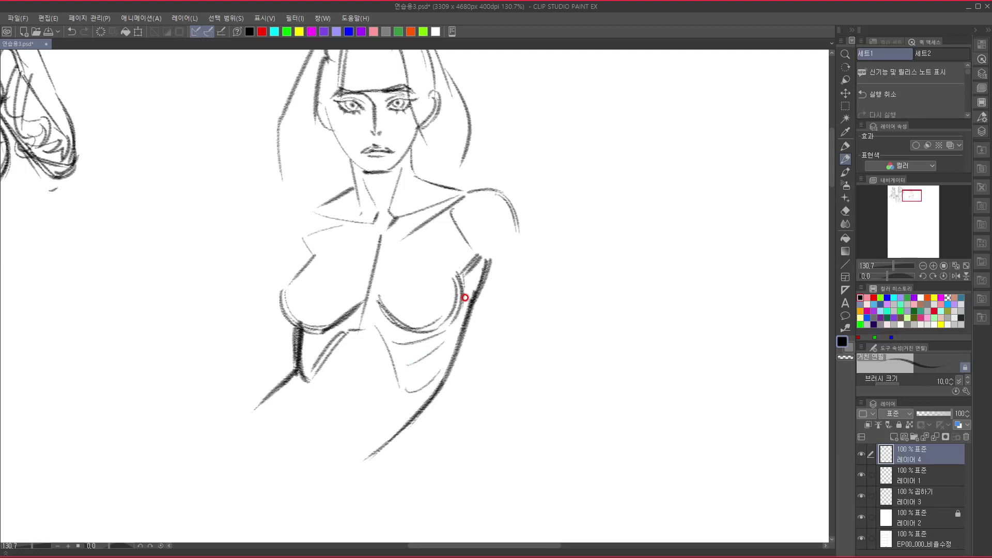
Sketch the viewer's-left arm from the shoulder through the bent elbow to the forearm, including the inner upper-arm line.
drag(476, 231, 544, 262)
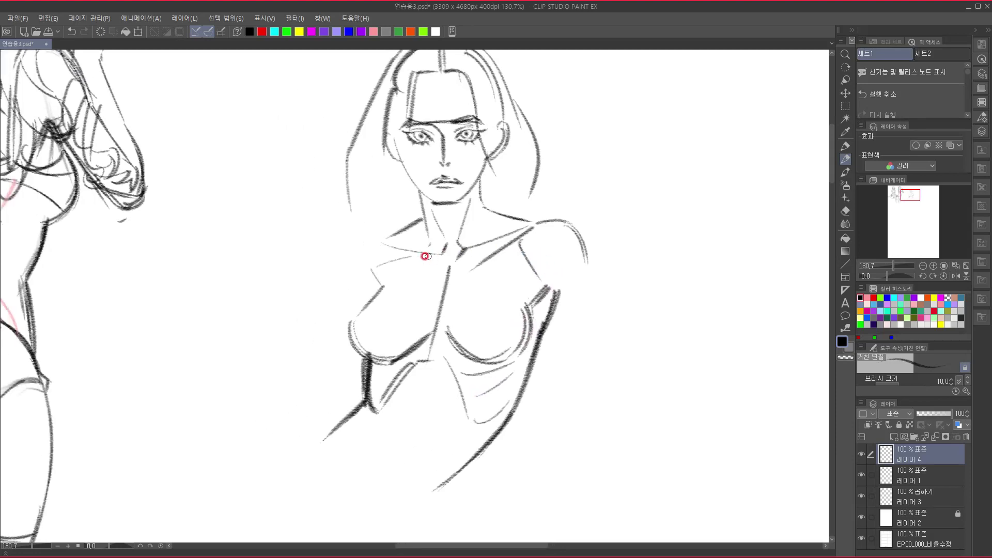
mouse_move(422, 215)
mouse_down()
mouse_move(345, 247)
mouse_move(329, 278)
mouse_up()
mouse_move(434, 305)
mouse_down()
mouse_move(423, 312)
mouse_move(408, 273)
mouse_up()
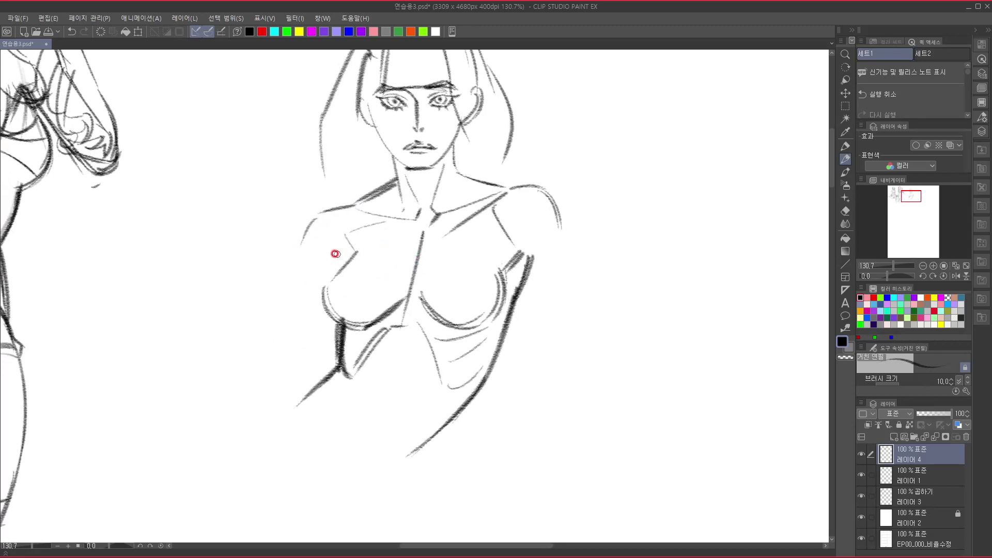
drag(308, 224, 266, 332)
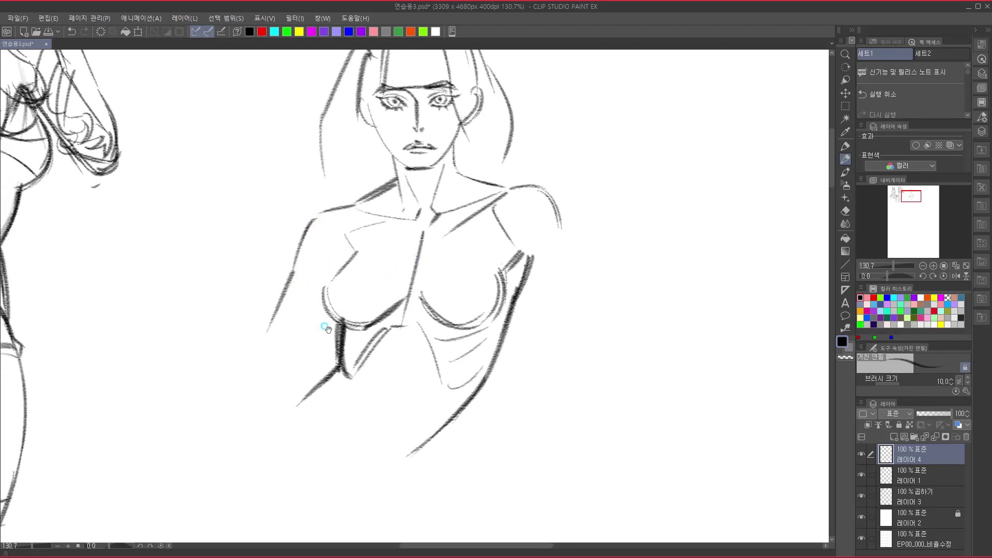
mouse_move(326, 325)
mouse_down()
mouse_move(354, 257)
mouse_move(308, 324)
mouse_up()
drag(330, 316, 355, 284)
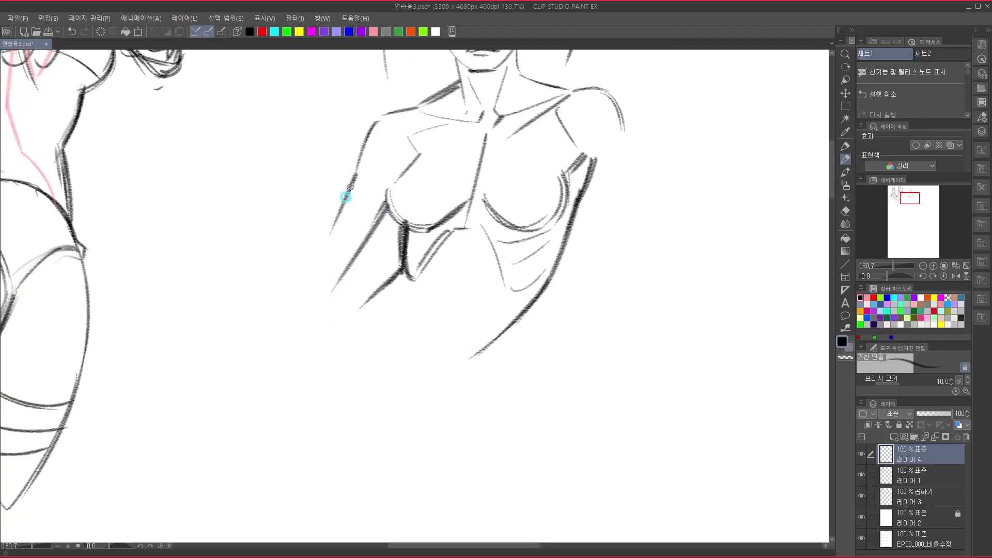
mouse_move(355, 179)
mouse_down()
mouse_move(316, 261)
mouse_move(206, 395)
mouse_up()
mouse_move(282, 360)
mouse_down()
mouse_move(262, 441)
mouse_move(358, 382)
mouse_move(443, 245)
mouse_up()
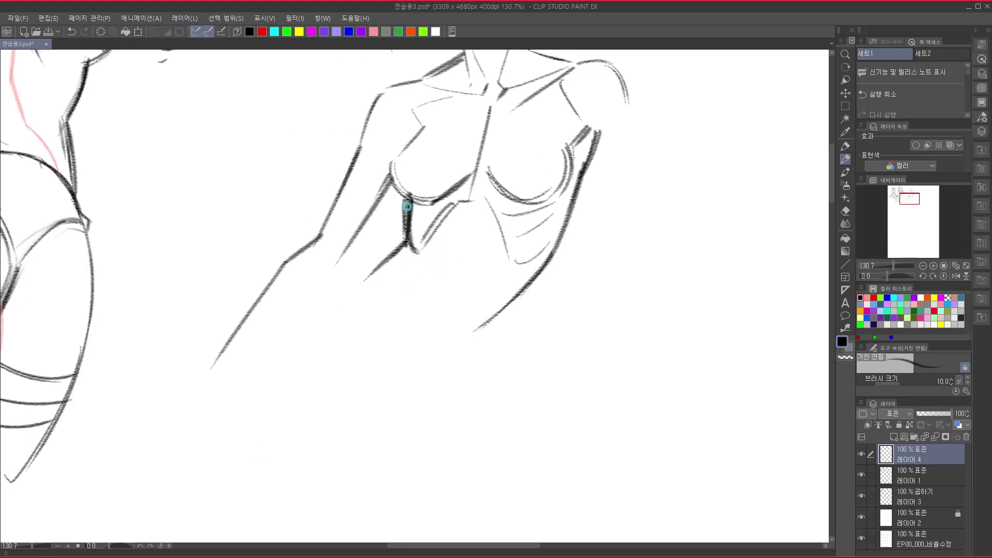
Fade out the lower end of the viewer's-left waist line and sketch the hip contour curving out from it.
drag(407, 206, 400, 256)
mouse_move(406, 219)
mouse_down()
mouse_move(385, 267)
mouse_move(408, 248)
mouse_move(408, 228)
mouse_move(397, 262)
mouse_move(345, 270)
mouse_move(293, 313)
mouse_move(322, 333)
mouse_up()
mouse_move(396, 348)
mouse_down()
mouse_move(361, 334)
mouse_move(401, 279)
mouse_move(433, 283)
mouse_up()
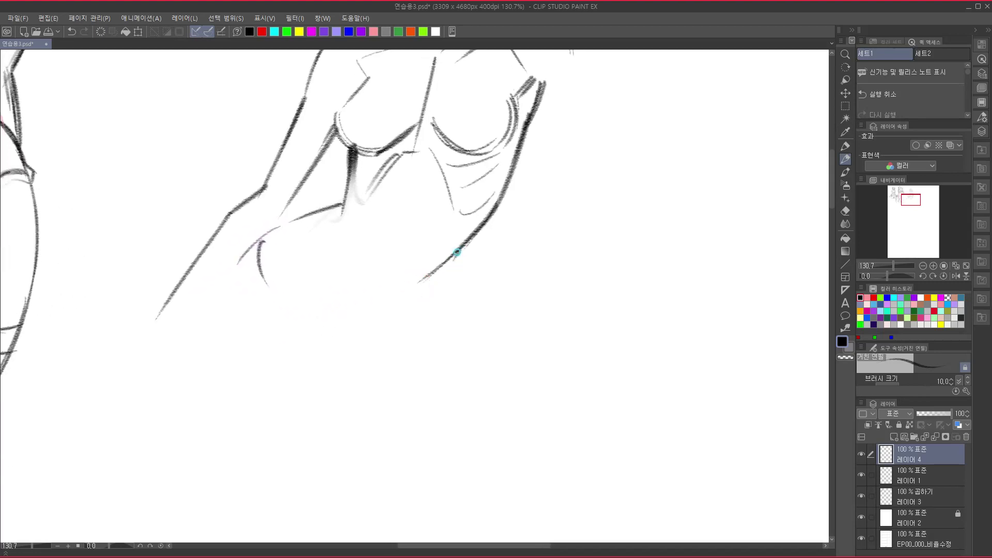
Extend the viewer's-right waist downward with double slanted lines and sketch a small hand-like shape at their lower end.
mouse_move(459, 251)
mouse_down()
mouse_move(411, 338)
mouse_move(427, 405)
mouse_move(508, 261)
mouse_up()
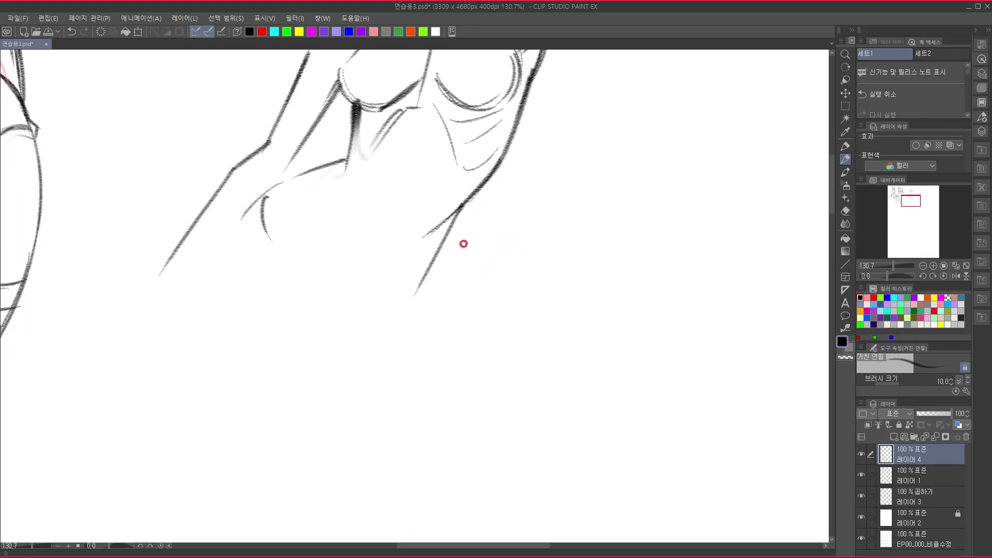
mouse_move(461, 203)
mouse_down()
mouse_move(432, 283)
mouse_move(407, 308)
mouse_up()
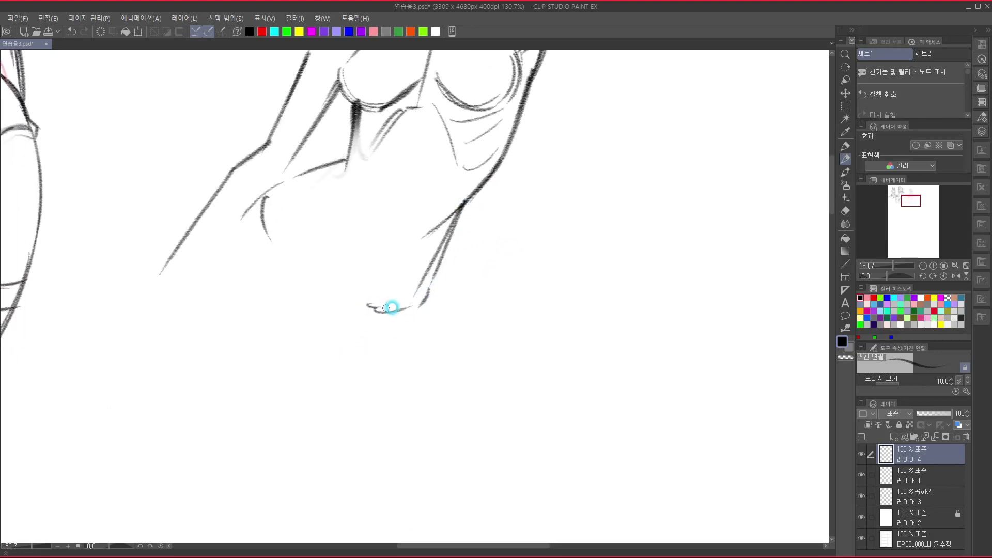
drag(267, 198, 281, 237)
mouse_move(360, 308)
mouse_down()
mouse_move(413, 296)
mouse_move(413, 305)
mouse_up()
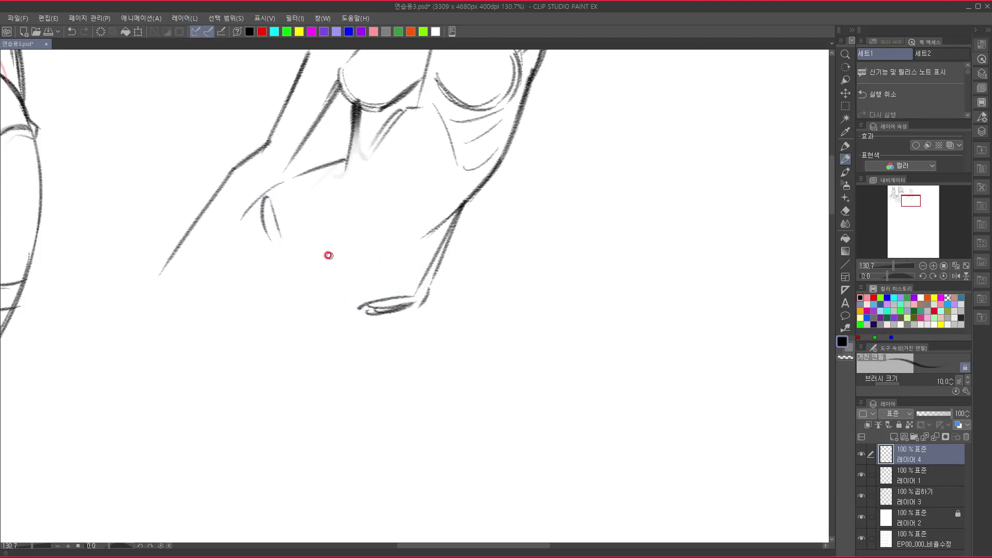
Add light curved contours across the lower abdomen and strengthen the outline around the small hand shape at the hip.
mouse_move(255, 234)
mouse_down()
mouse_move(268, 218)
mouse_move(304, 236)
mouse_move(300, 219)
mouse_move(332, 332)
mouse_move(380, 290)
mouse_move(352, 298)
mouse_move(409, 289)
mouse_move(424, 303)
mouse_move(412, 342)
mouse_up()
drag(364, 378, 335, 493)
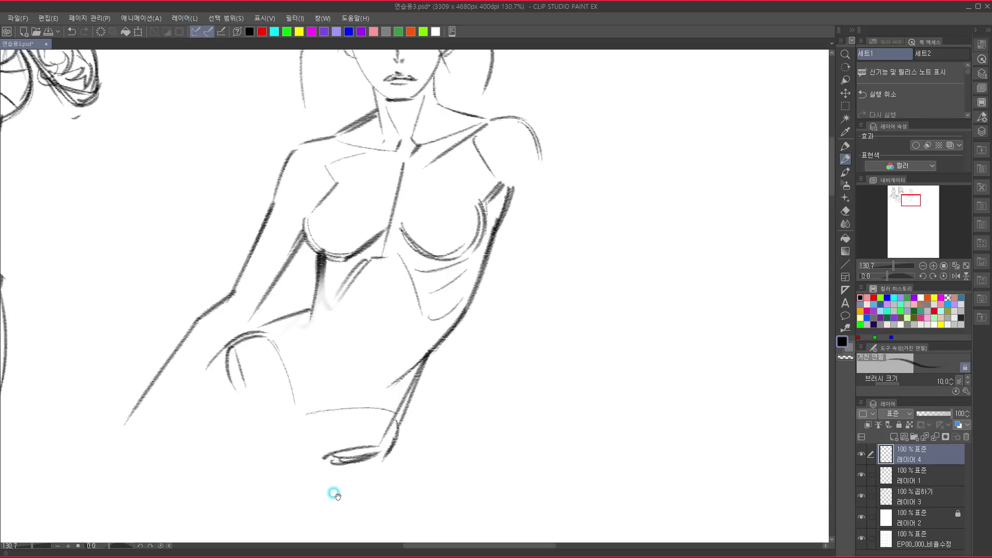
drag(398, 455, 502, 311)
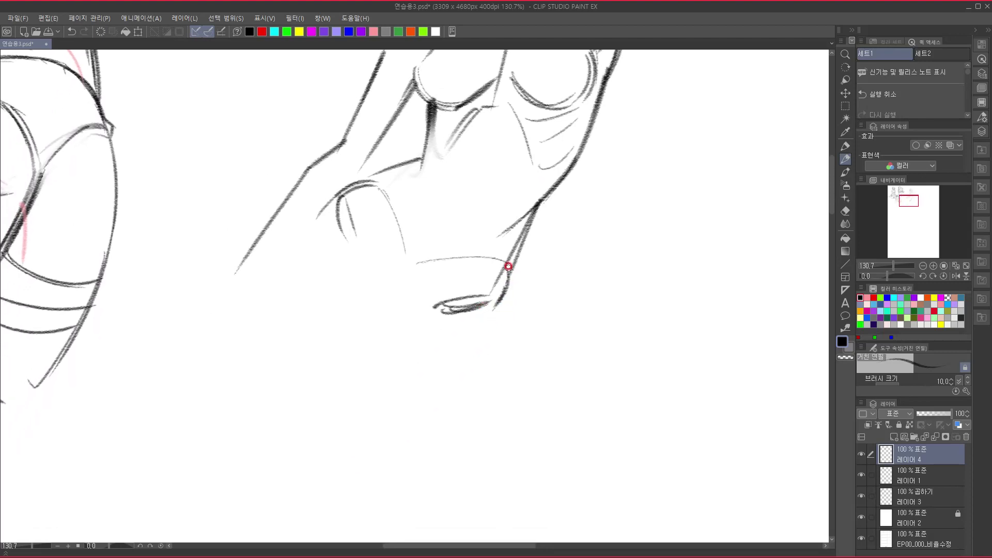
mouse_move(508, 266)
mouse_down()
mouse_move(492, 306)
mouse_move(407, 329)
mouse_move(463, 322)
mouse_up()
drag(461, 364, 470, 342)
Sketch the viewer's-left thigh with its outer and inner contours, closing it with a rounded knee.
mouse_move(324, 192)
mouse_down()
mouse_move(251, 260)
mouse_move(194, 360)
mouse_move(239, 408)
mouse_up()
mouse_move(365, 254)
mouse_down()
mouse_move(298, 431)
mouse_move(336, 454)
mouse_move(467, 165)
mouse_move(365, 207)
mouse_move(355, 297)
mouse_up()
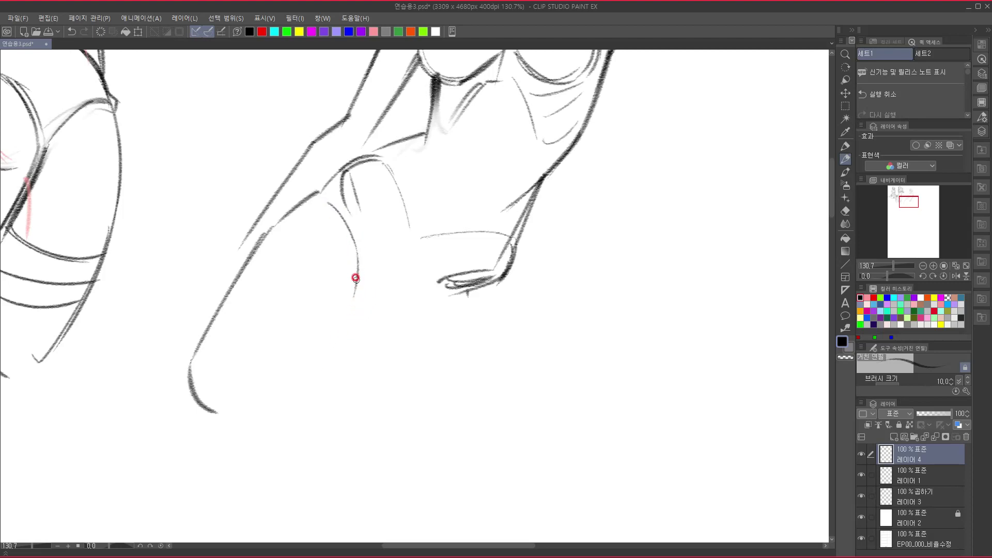
mouse_move(357, 246)
mouse_down()
mouse_move(341, 332)
mouse_move(293, 362)
mouse_move(303, 354)
mouse_move(244, 421)
mouse_up()
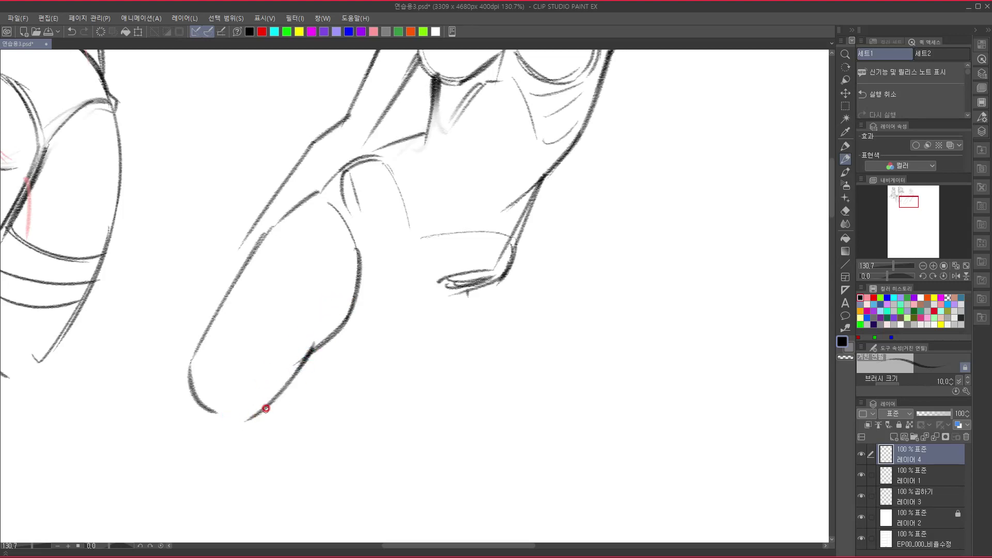
mouse_move(191, 393)
mouse_down()
mouse_move(188, 409)
mouse_move(232, 421)
mouse_up()
drag(199, 394, 230, 423)
Sketch the second thigh from the crotch and outer hip down to a curved knee line.
mouse_move(407, 329)
mouse_down()
mouse_move(418, 310)
mouse_move(391, 288)
mouse_move(343, 336)
mouse_move(429, 321)
mouse_up()
drag(377, 340, 365, 323)
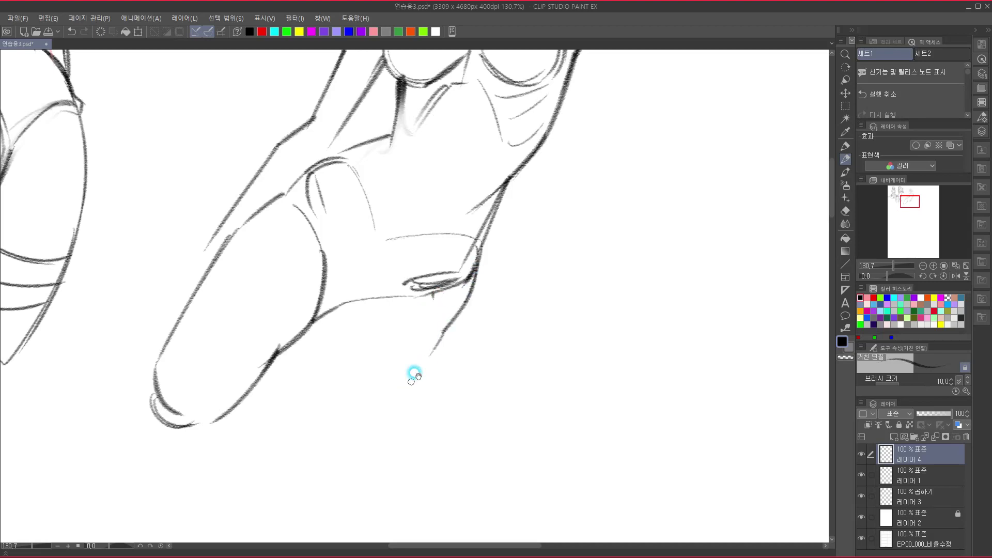
mouse_move(413, 376)
mouse_down()
mouse_move(488, 258)
mouse_move(458, 294)
mouse_move(348, 365)
mouse_up()
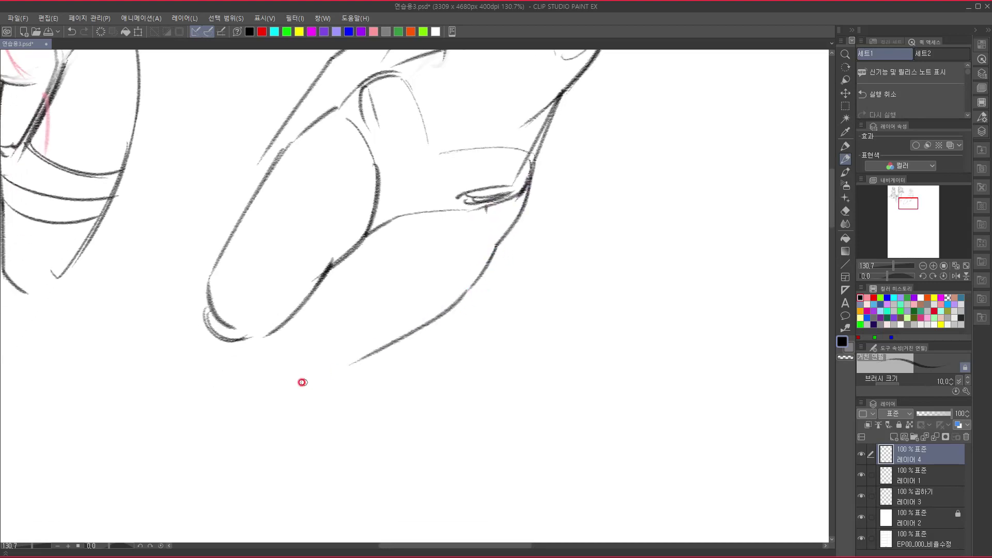
drag(459, 307, 258, 398)
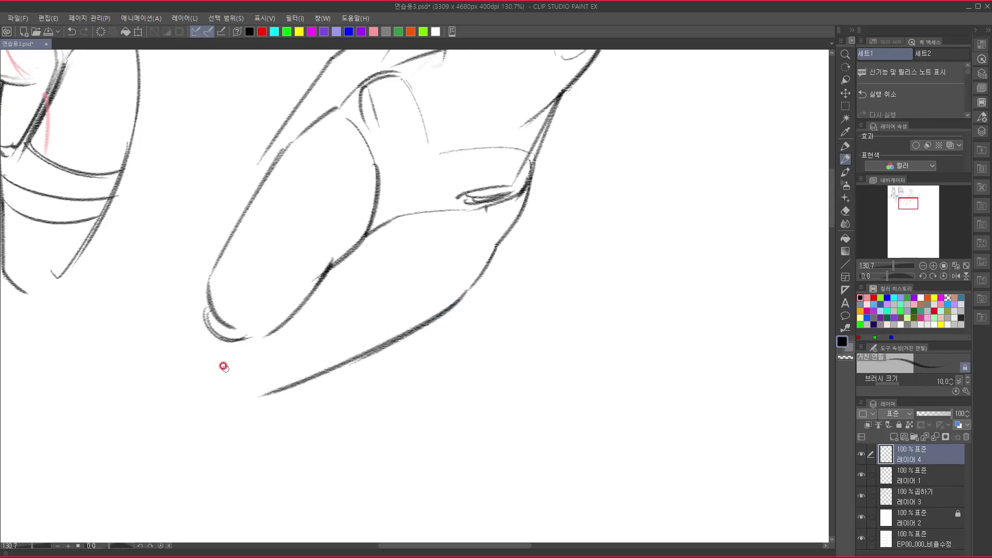
drag(214, 359, 246, 405)
Reinforce the viewer's-right rounded shoulder and armpit line, and draw the outer contour of that upper arm.
drag(381, 272, 319, 459)
drag(410, 262, 329, 470)
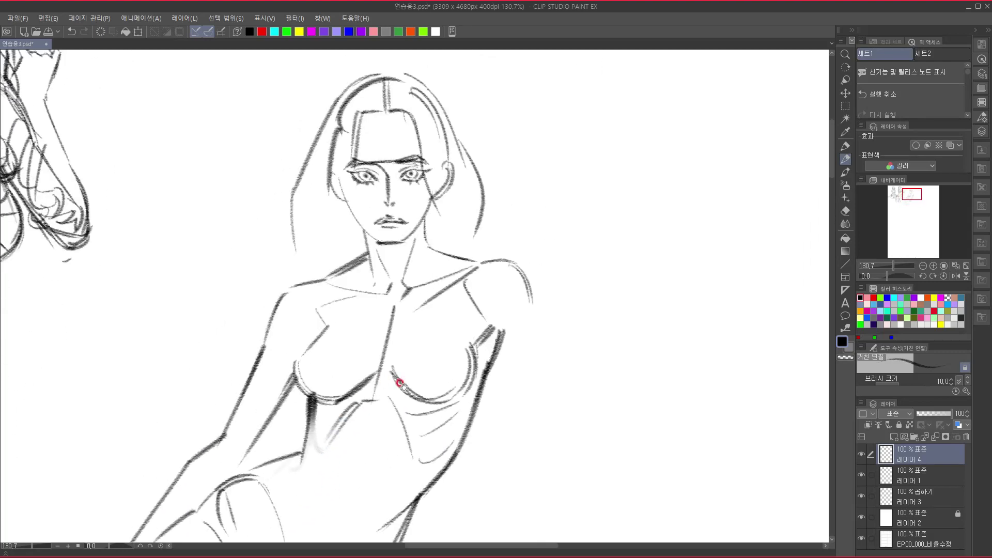
drag(399, 381, 322, 314)
drag(418, 196, 447, 238)
mouse_move(385, 217)
mouse_down()
mouse_move(423, 207)
mouse_move(409, 196)
mouse_move(387, 225)
mouse_move(410, 265)
mouse_up()
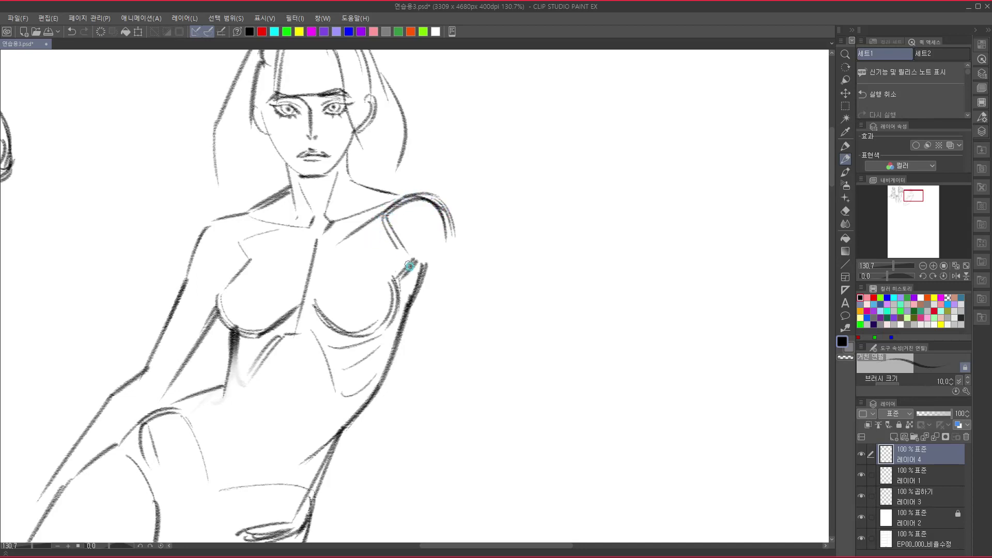
mouse_move(441, 209)
mouse_down()
mouse_move(447, 256)
mouse_move(414, 232)
mouse_up()
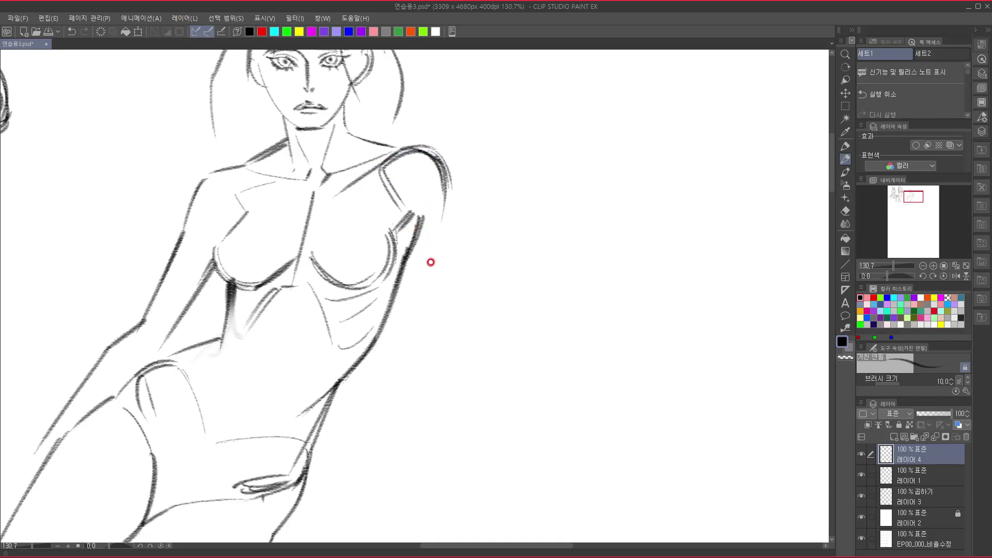
mouse_move(446, 175)
mouse_down()
mouse_move(447, 251)
mouse_move(428, 351)
mouse_move(422, 248)
mouse_up()
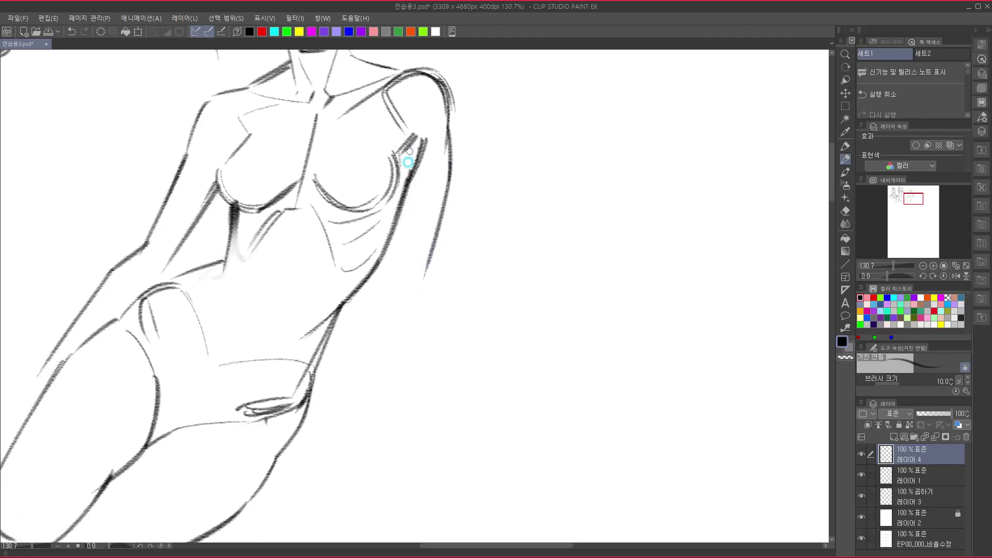
Darken the viewer's-right side of the torso below the armpit and draw the inner forearm line down from it.
mouse_move(413, 146)
mouse_down()
mouse_move(384, 261)
mouse_move(382, 245)
mouse_up()
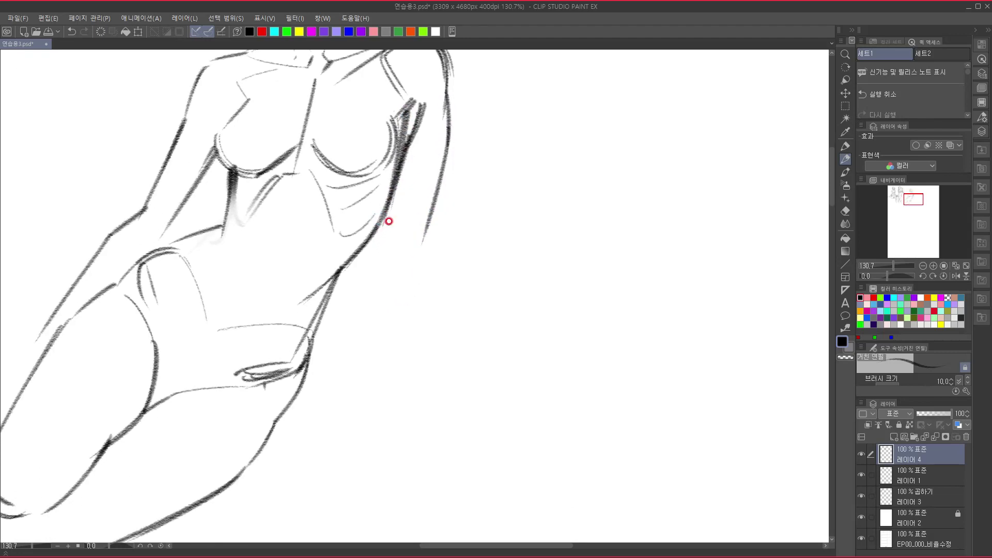
mouse_move(406, 128)
mouse_down()
mouse_move(382, 238)
mouse_move(388, 265)
mouse_up()
mouse_move(382, 224)
mouse_down()
mouse_move(397, 361)
mouse_move(383, 290)
mouse_up()
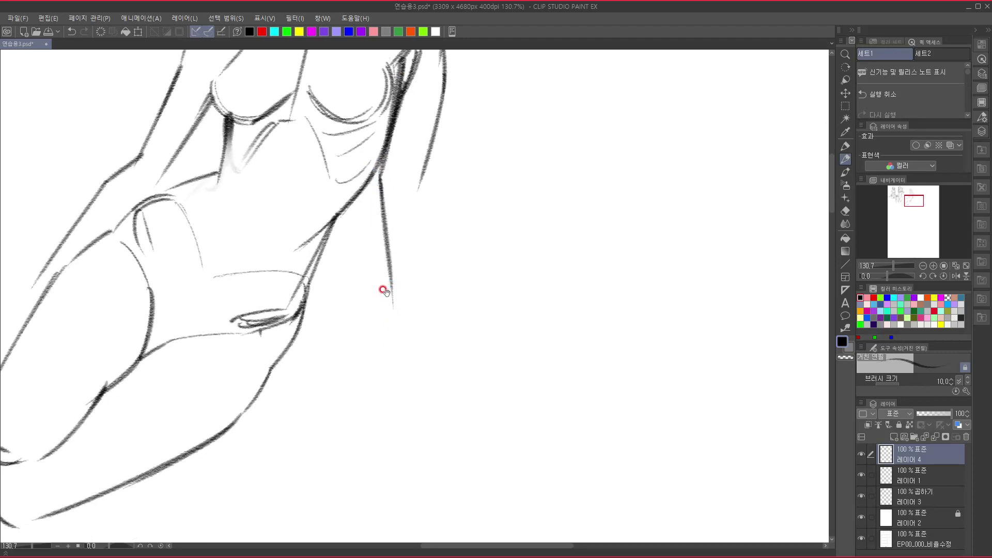
drag(439, 114, 392, 291)
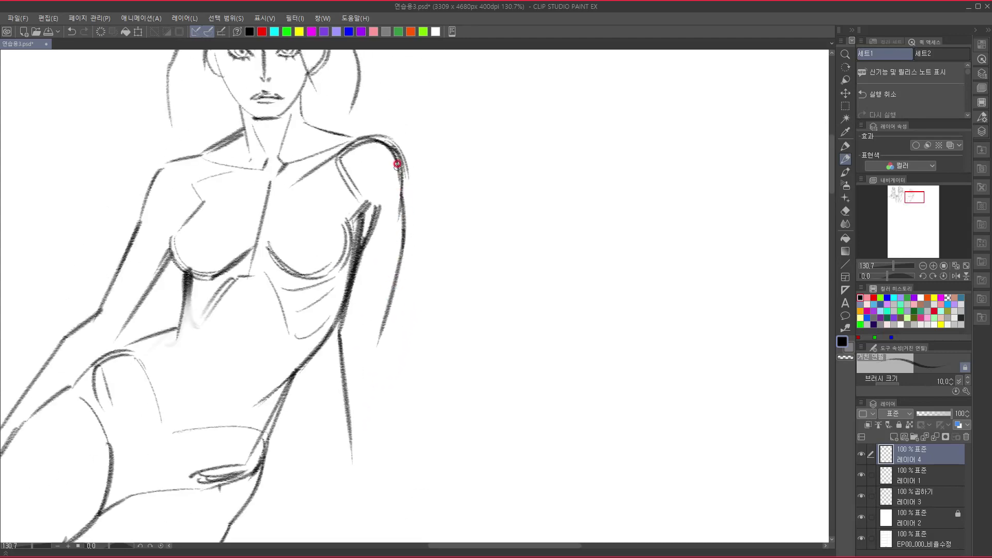
Continue the viewer's-right arm with the elbow and outer forearm, then mark the wrist and a small oval for the thumb.
mouse_move(399, 203)
mouse_down()
mouse_move(400, 247)
mouse_move(379, 316)
mouse_up()
drag(383, 360, 395, 213)
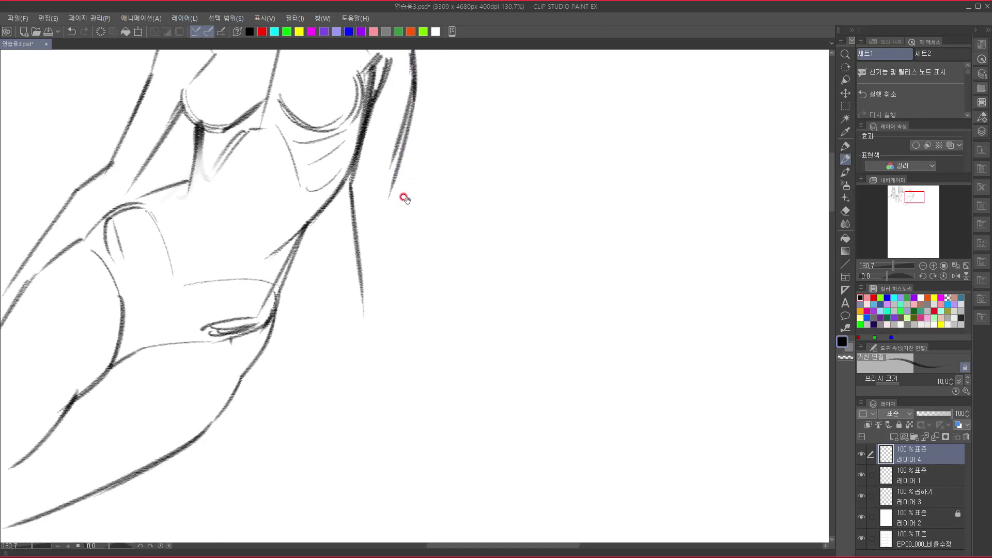
mouse_move(387, 172)
mouse_down()
mouse_move(397, 223)
mouse_move(397, 215)
mouse_move(382, 341)
mouse_move(409, 376)
mouse_move(426, 316)
mouse_move(402, 298)
mouse_up()
mouse_move(418, 369)
mouse_down()
mouse_move(394, 463)
mouse_move(383, 456)
mouse_move(450, 297)
mouse_up()
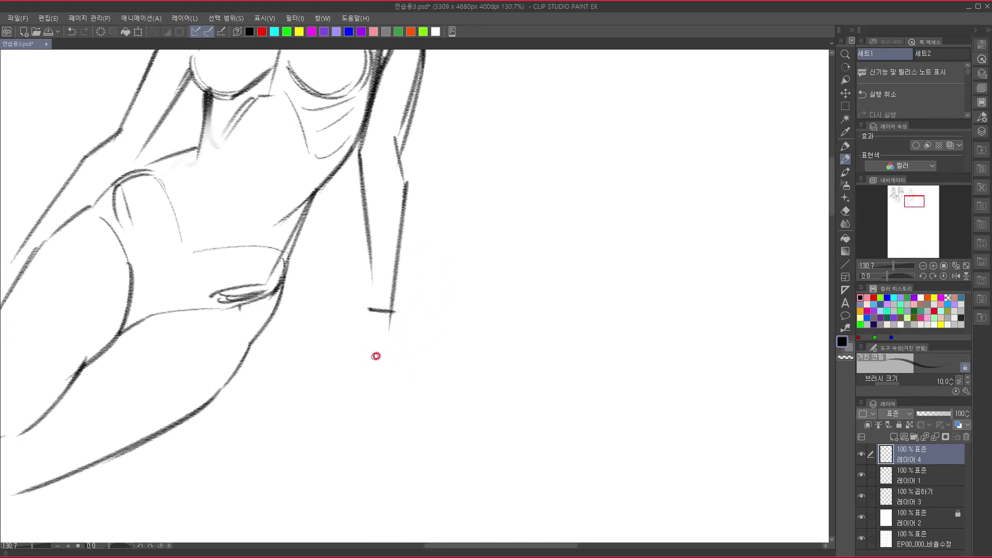
drag(364, 329, 366, 323)
mouse_move(287, 290)
mouse_down()
mouse_move(334, 360)
mouse_move(364, 287)
mouse_up()
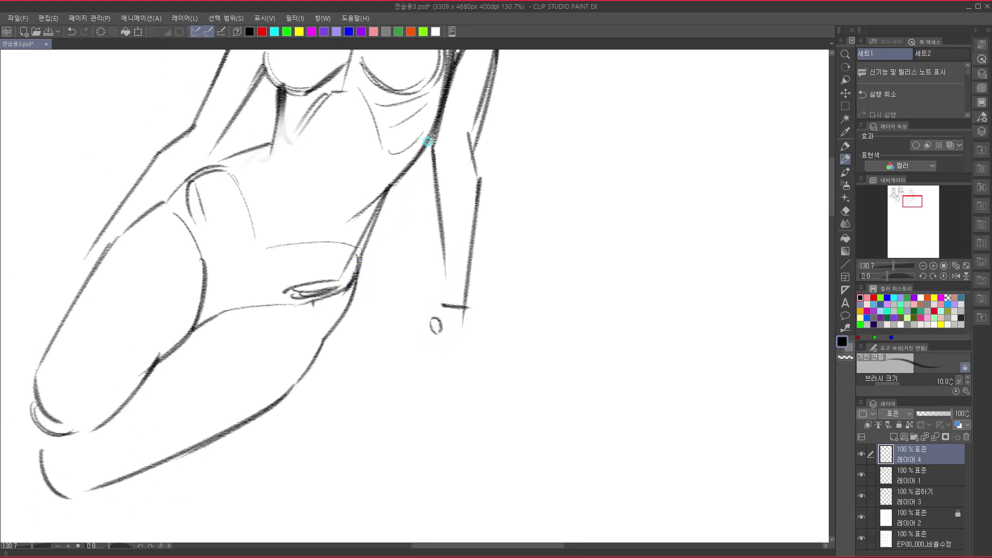
Thicken the outer hip and thigh contour running down from the viewer's-right side of the waist.
mouse_move(427, 138)
mouse_down()
mouse_move(380, 194)
mouse_move(378, 227)
mouse_up()
mouse_move(388, 191)
mouse_down()
mouse_move(360, 290)
mouse_move(316, 354)
mouse_move(199, 443)
mouse_up()
drag(384, 383, 363, 370)
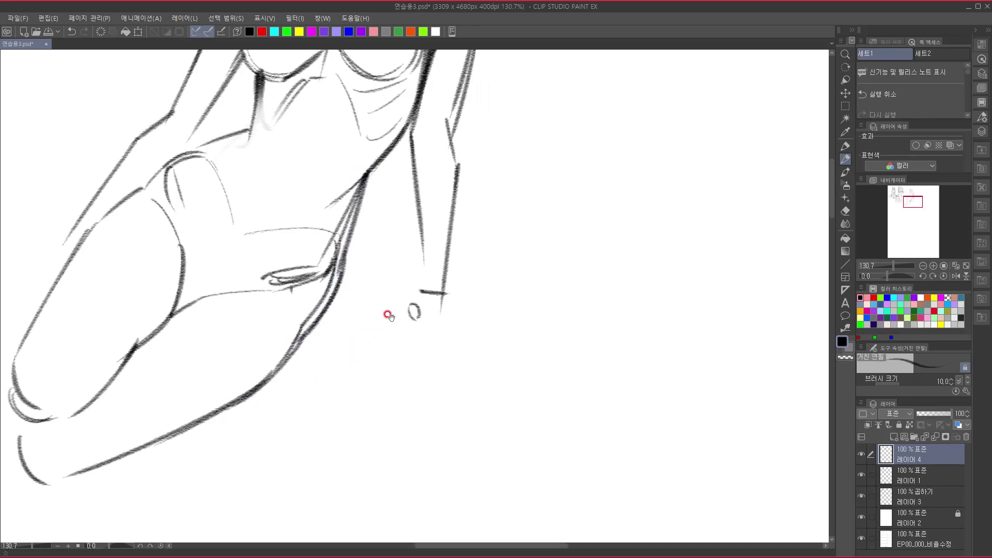
Sketch the back of the viewer's-right hand and its downward-pointing fingers, undoing and redrawing stray finger strokes.
mouse_move(422, 290)
mouse_down()
mouse_move(401, 316)
mouse_move(433, 292)
mouse_move(432, 281)
mouse_move(420, 325)
mouse_move(425, 298)
mouse_move(431, 316)
mouse_move(425, 301)
mouse_move(441, 298)
mouse_move(475, 321)
mouse_move(470, 313)
mouse_move(456, 344)
mouse_move(427, 306)
mouse_move(430, 344)
mouse_up()
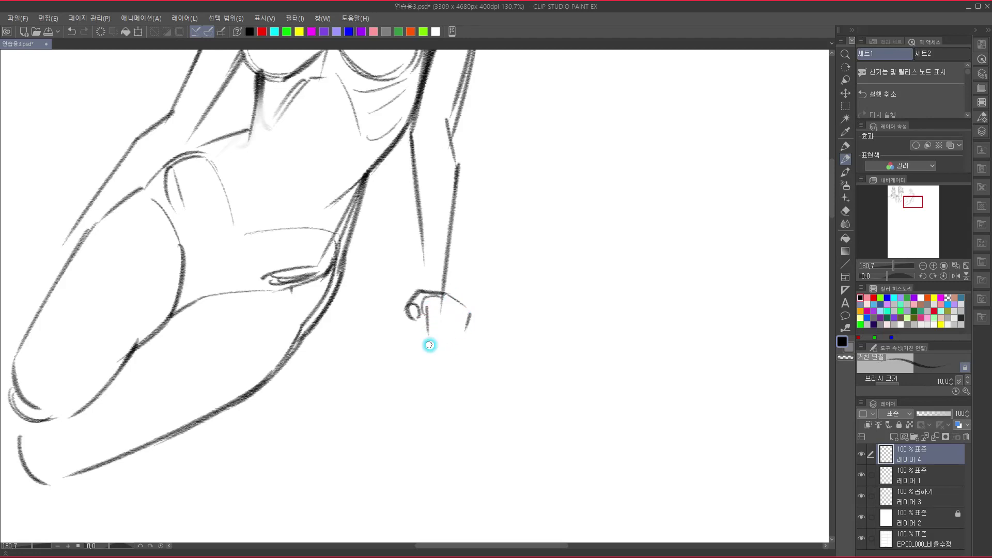
mouse_move(437, 309)
mouse_down()
mouse_move(431, 357)
mouse_move(436, 336)
mouse_up()
key(ctrl+z)
mouse_move(431, 319)
mouse_down()
mouse_move(440, 328)
mouse_move(428, 356)
mouse_up()
key(ctrl+z)
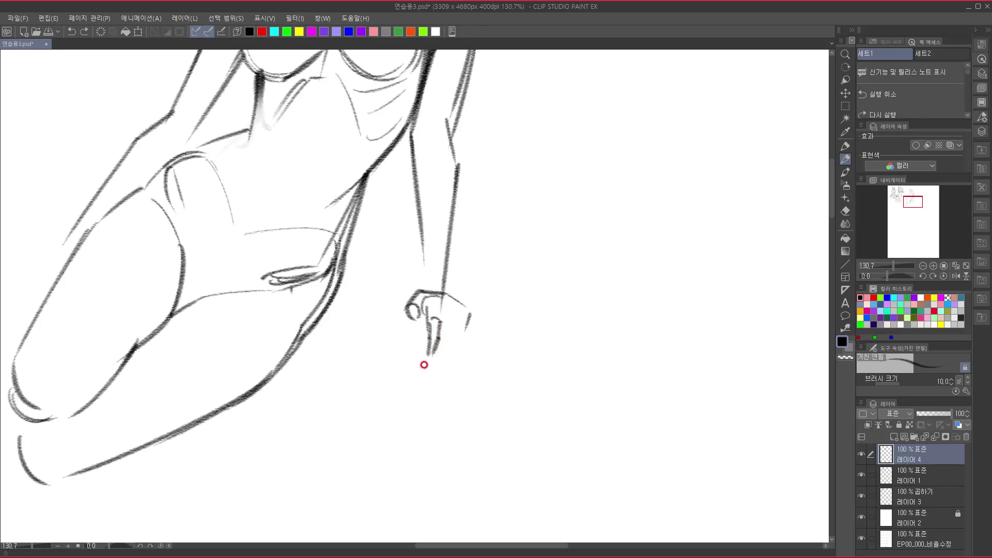
drag(426, 353, 433, 353)
mouse_move(450, 306)
mouse_down()
mouse_move(440, 361)
mouse_move(458, 324)
mouse_move(443, 357)
mouse_up()
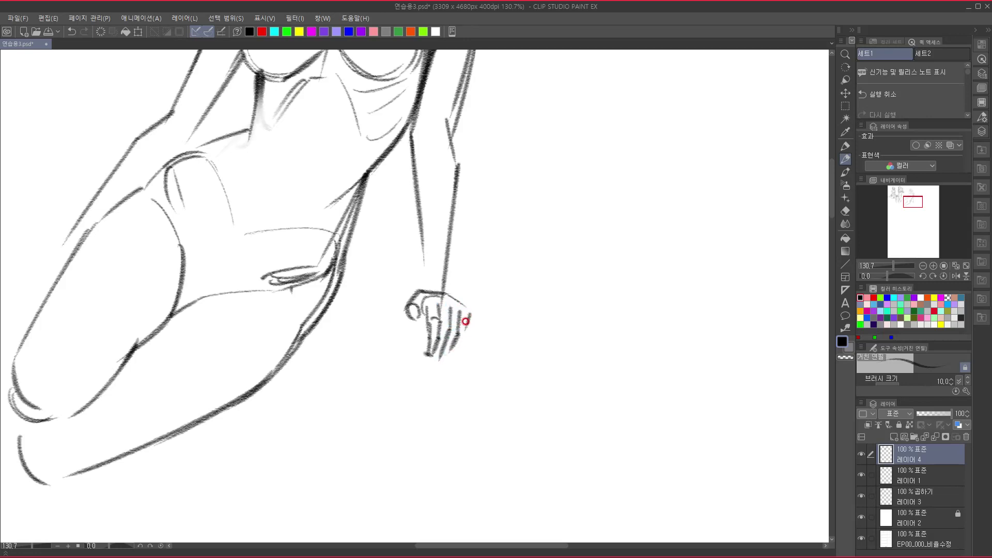
drag(469, 314, 456, 349)
Extend the inner wrist line, then fade the outer contour of the viewer's-right upper arm and redraw it down to the elbow.
mouse_move(428, 262)
mouse_down()
mouse_move(428, 241)
mouse_move(417, 277)
mouse_up()
drag(448, 231, 340, 486)
drag(389, 361, 412, 290)
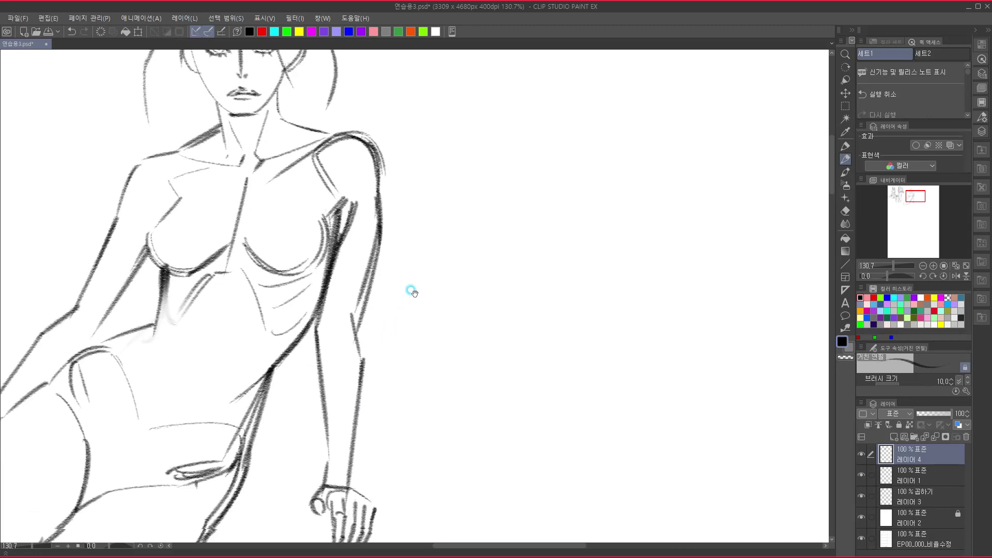
drag(393, 255, 375, 338)
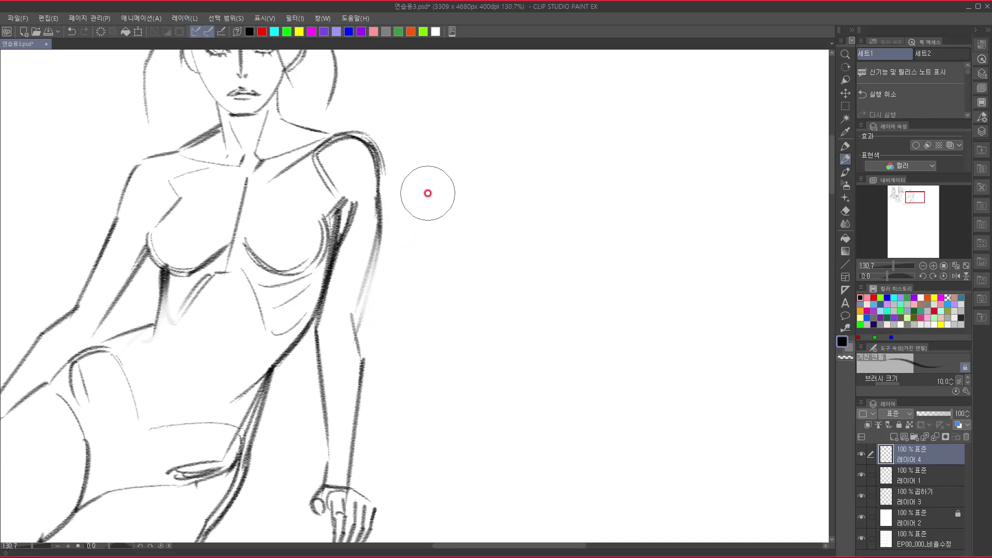
mouse_move(365, 143)
mouse_down()
mouse_move(376, 161)
mouse_move(376, 229)
mouse_move(350, 339)
mouse_up()
drag(385, 269, 398, 195)
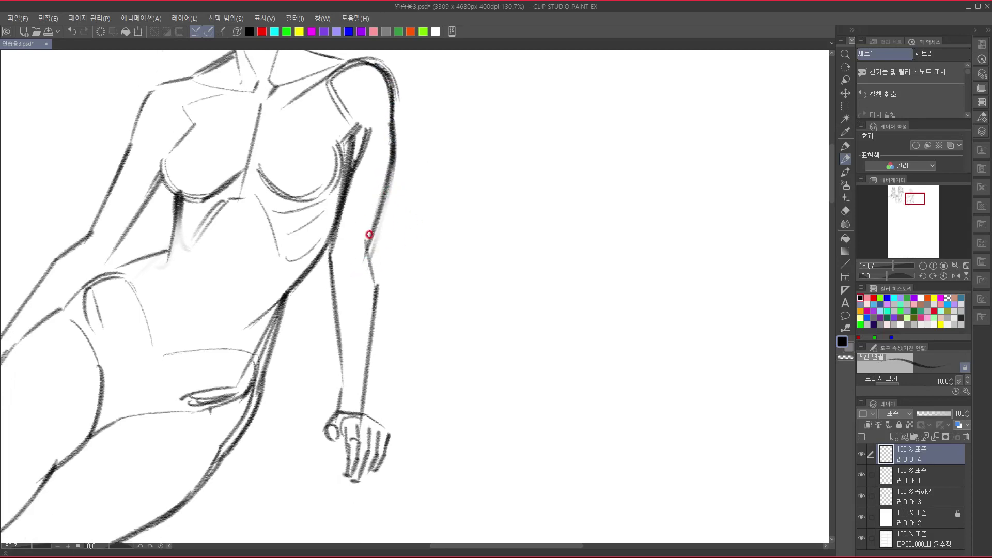
Darken both forearm contours of the viewer's-right arm from the elbow down and mark the wrist bone with a small round knob.
drag(366, 237, 375, 320)
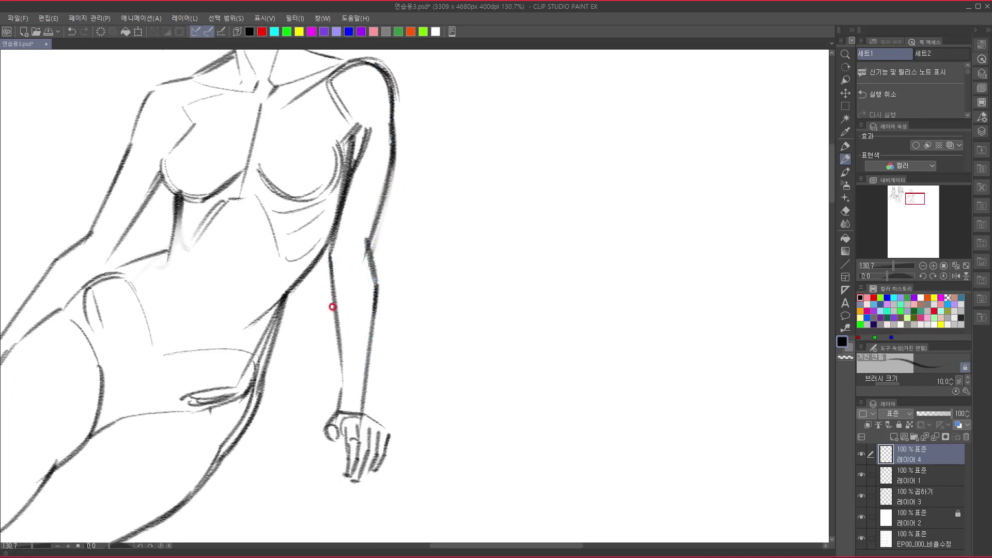
drag(331, 247, 341, 387)
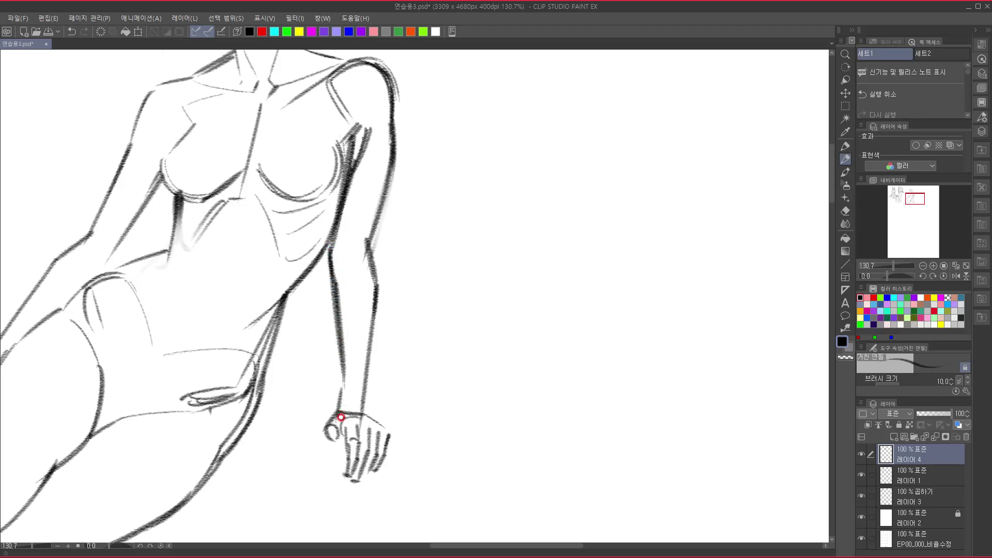
drag(350, 345, 351, 289)
drag(361, 345, 362, 354)
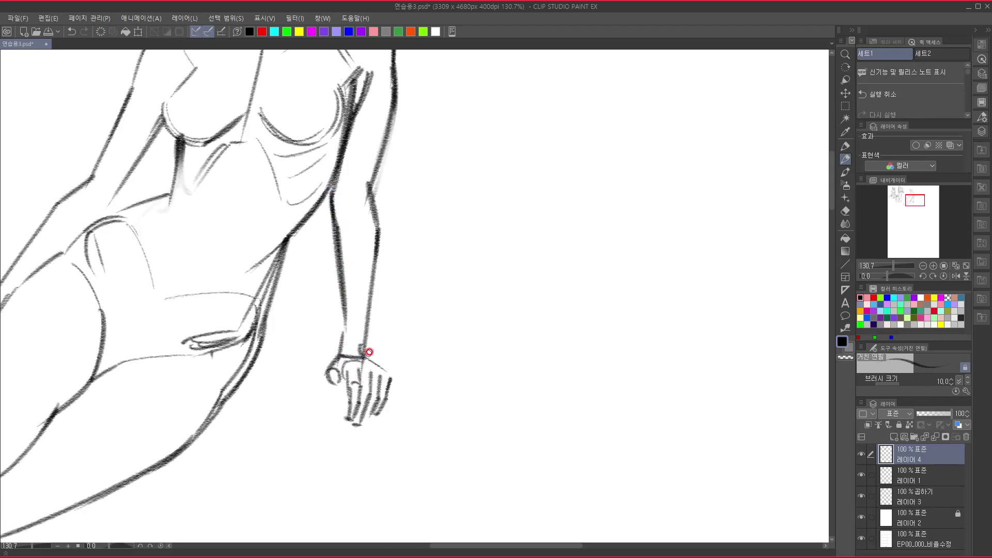
drag(385, 317, 384, 323)
Extend the viewer's-left forearm down along the thigh and sketch its hand resting beside the bent knee.
drag(381, 232, 377, 429)
mouse_move(357, 316)
mouse_down()
mouse_move(487, 297)
mouse_move(489, 184)
mouse_move(487, 244)
mouse_move(394, 195)
mouse_move(320, 338)
mouse_up()
drag(376, 234, 304, 304)
drag(329, 271, 234, 415)
drag(279, 359, 326, 227)
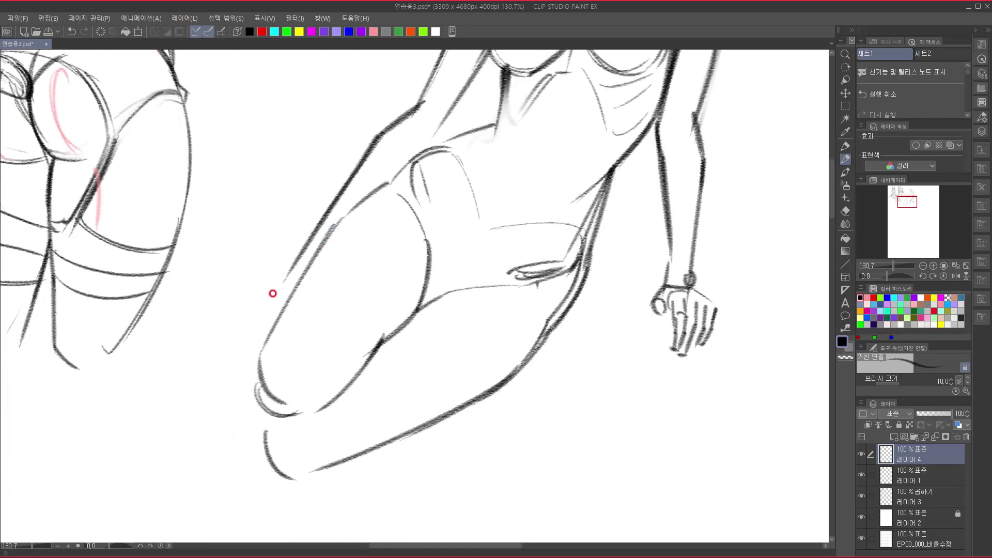
drag(360, 151, 251, 332)
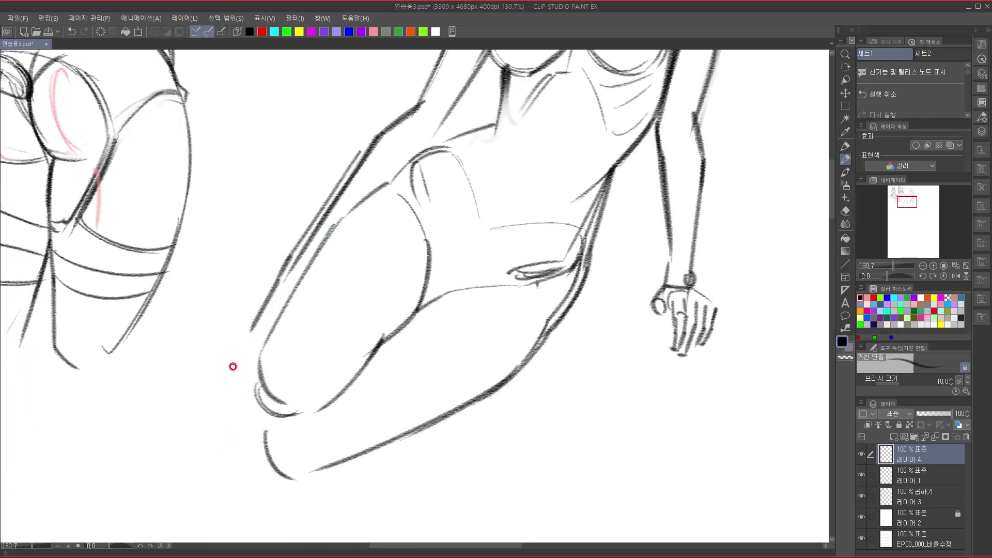
mouse_move(274, 296)
mouse_down()
mouse_move(243, 336)
mouse_move(239, 368)
mouse_move(254, 392)
mouse_up()
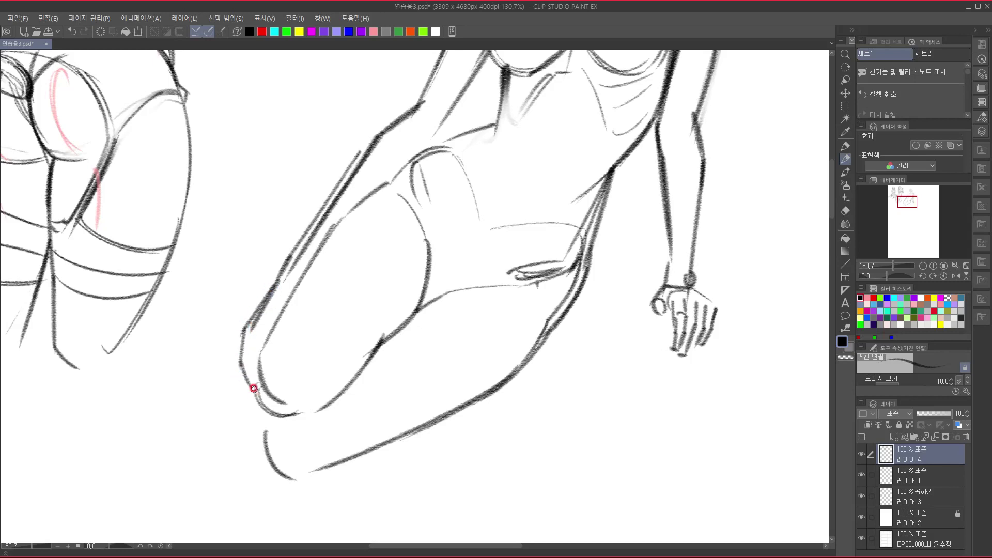
mouse_move(250, 354)
mouse_down()
mouse_move(257, 391)
mouse_move(253, 345)
mouse_up()
drag(321, 321, 249, 472)
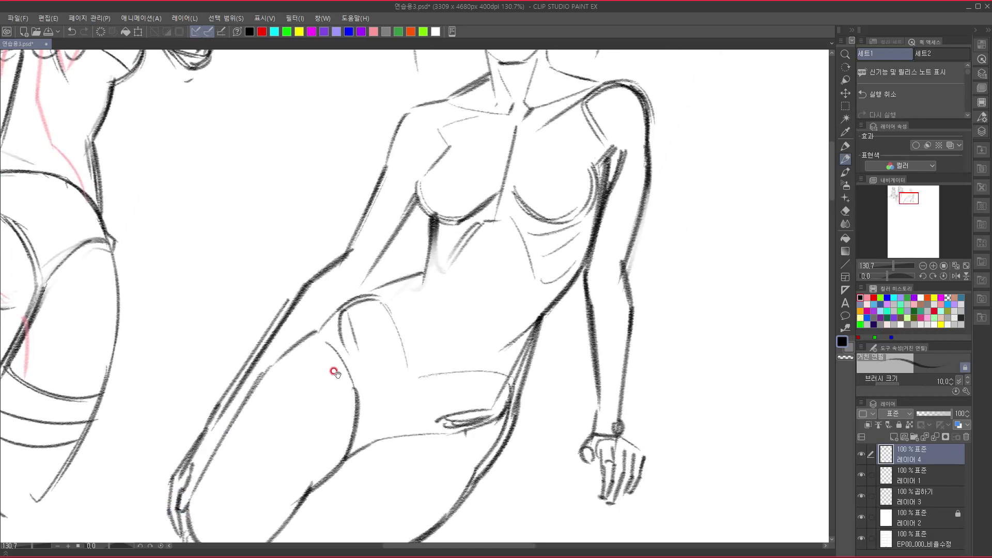
Draw long wavy hair on the viewer's-left side, curling over the shoulder and chest, with an inner lock beside the neck.
drag(359, 387, 320, 413)
drag(431, 337, 347, 482)
drag(384, 386, 379, 402)
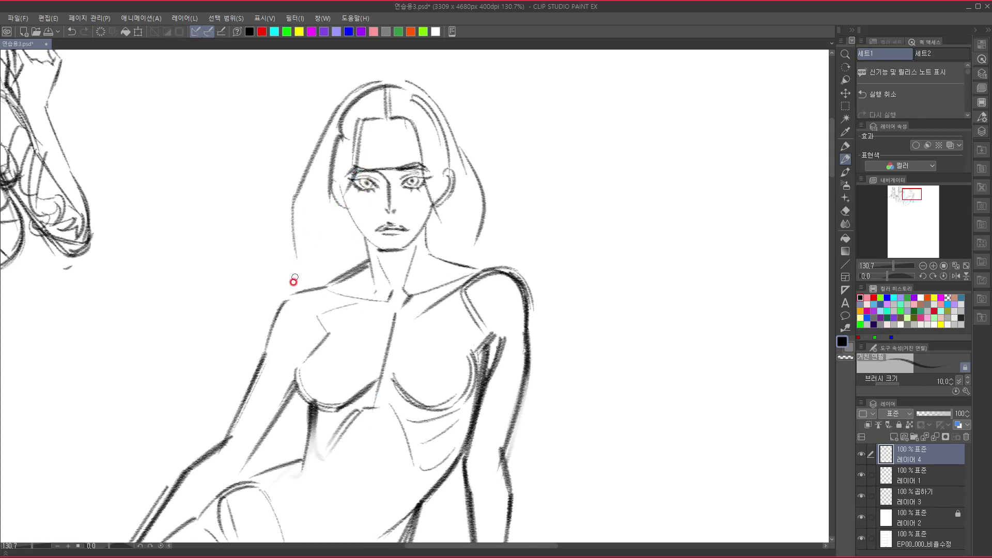
drag(326, 279, 319, 234)
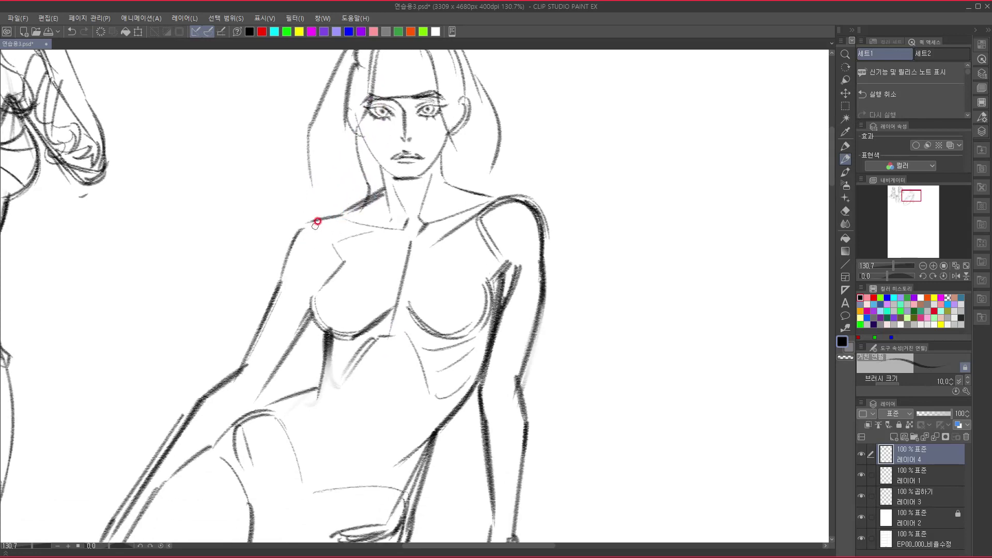
mouse_move(309, 165)
mouse_down()
mouse_move(279, 193)
mouse_move(284, 215)
mouse_move(261, 228)
mouse_move(281, 235)
mouse_move(265, 229)
mouse_move(301, 271)
mouse_move(281, 288)
mouse_move(294, 347)
mouse_move(307, 330)
mouse_move(288, 350)
mouse_move(326, 327)
mouse_move(351, 336)
mouse_up()
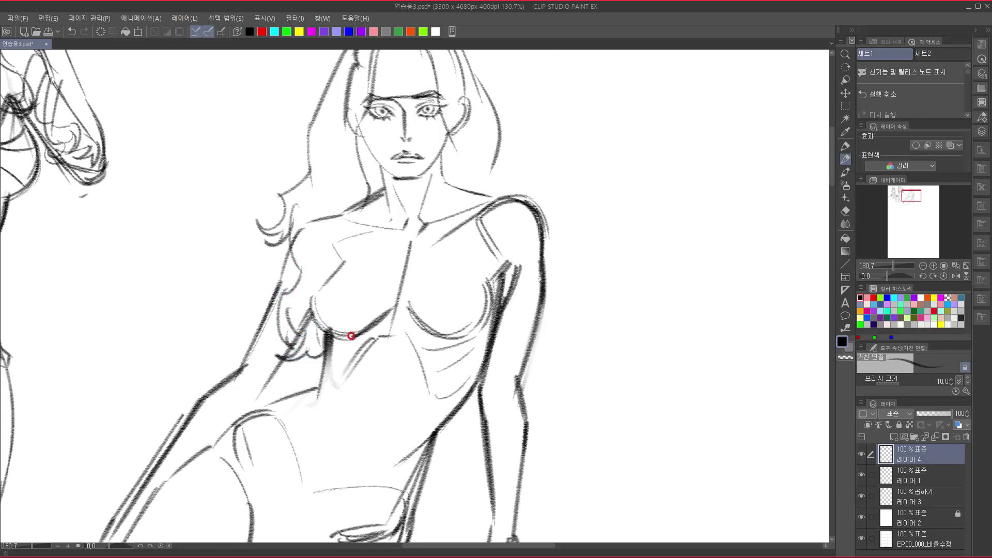
mouse_move(369, 201)
mouse_down()
mouse_move(357, 219)
mouse_move(362, 254)
mouse_move(375, 246)
mouse_move(360, 255)
mouse_move(372, 253)
mouse_move(319, 283)
mouse_up()
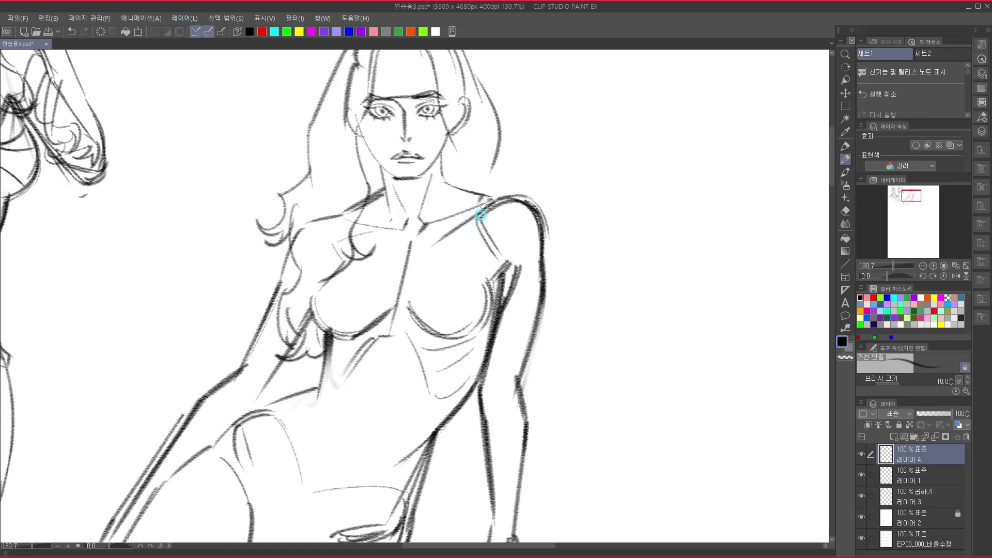
Draw the viewer's-right bikini strap, undoing and redrawing it, and outline the triangular cup down to the centre of the chest.
drag(482, 199, 458, 282)
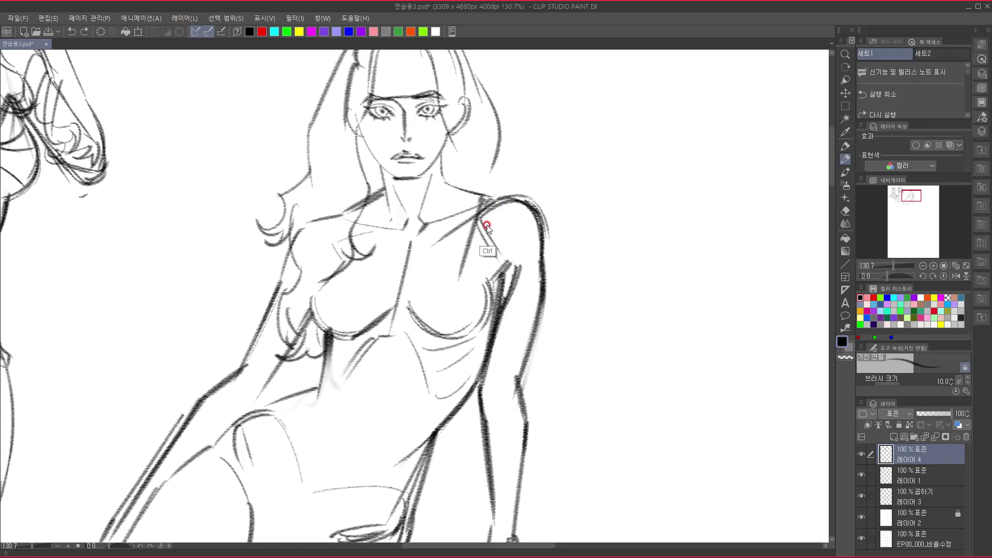
key(ctrl+z)
mouse_move(485, 197)
mouse_down()
mouse_move(448, 249)
mouse_move(437, 243)
mouse_move(480, 316)
mouse_up()
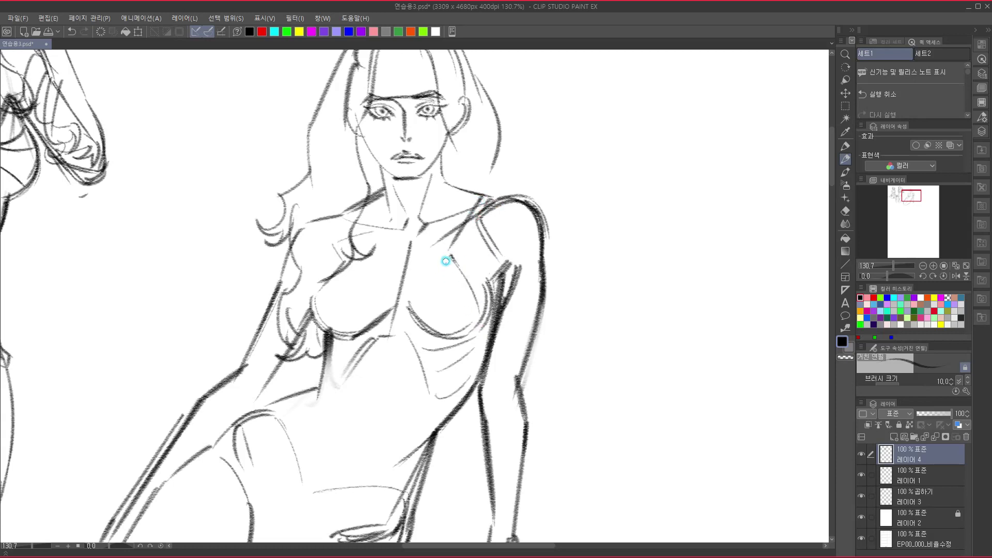
drag(448, 261, 411, 313)
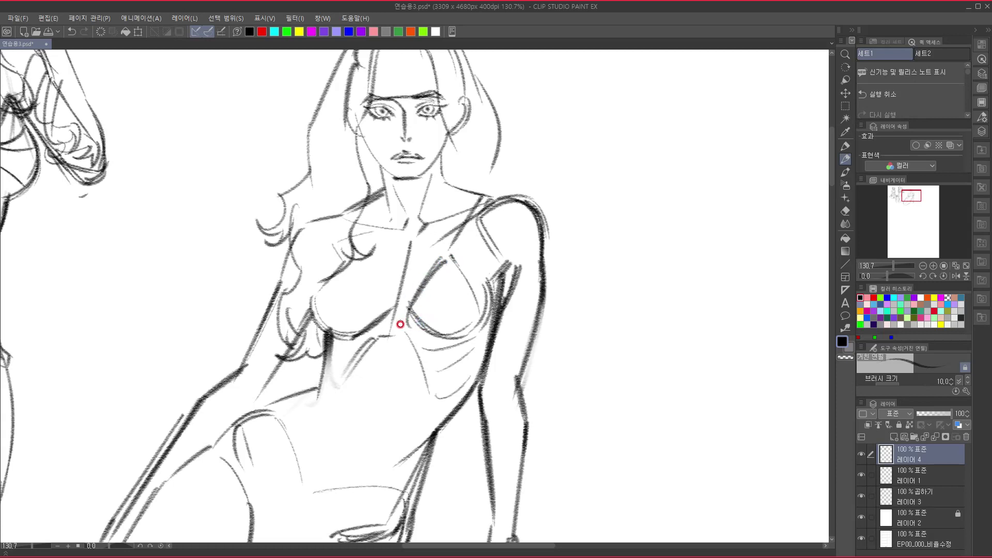
mouse_move(435, 266)
mouse_down()
mouse_move(401, 330)
mouse_move(381, 335)
mouse_up()
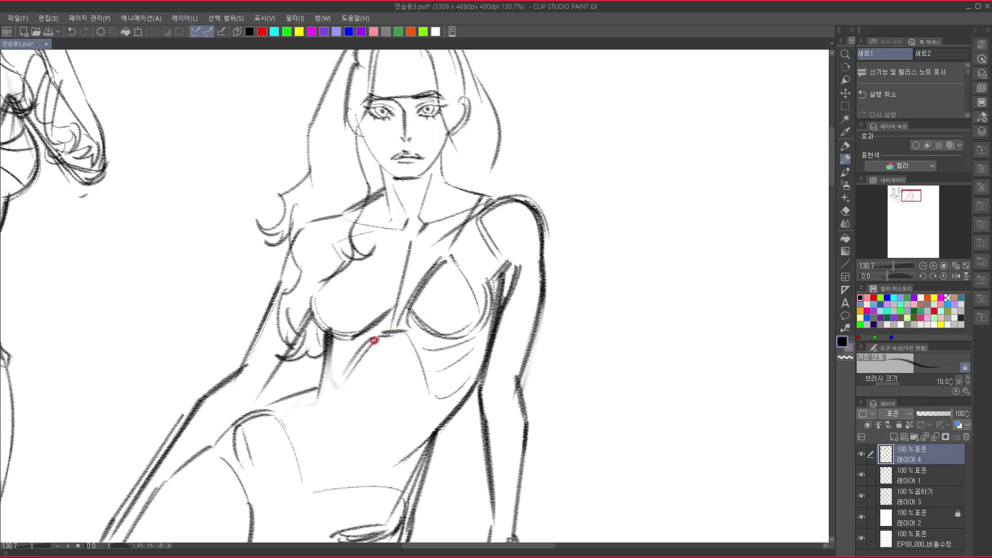
Outline the viewer's-left bikini cup and its strap, and draw the band running beneath both cups.
drag(333, 273, 385, 333)
drag(346, 287, 384, 333)
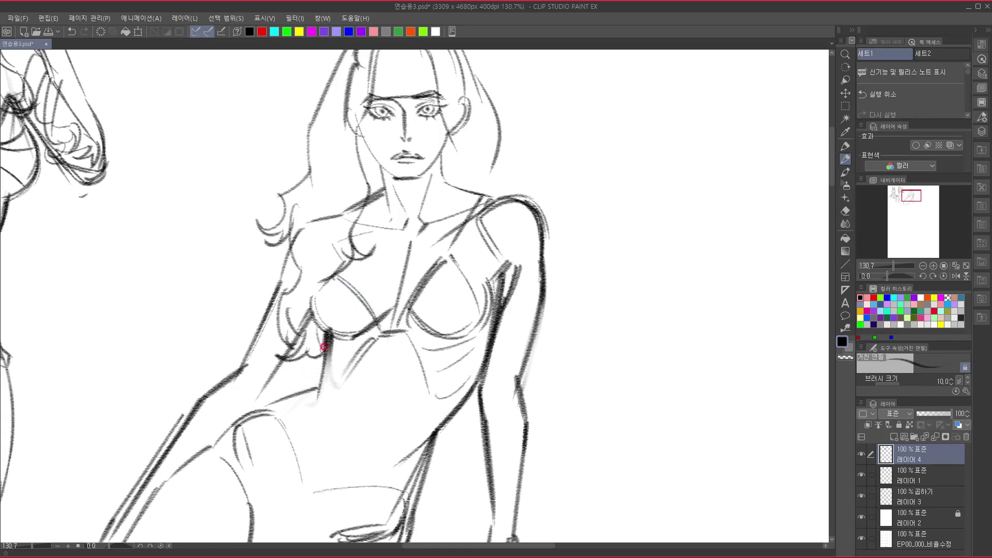
mouse_move(310, 298)
mouse_down()
mouse_move(313, 325)
mouse_move(347, 346)
mouse_move(330, 342)
mouse_move(466, 342)
mouse_move(482, 335)
mouse_move(487, 310)
mouse_up()
drag(454, 274, 479, 331)
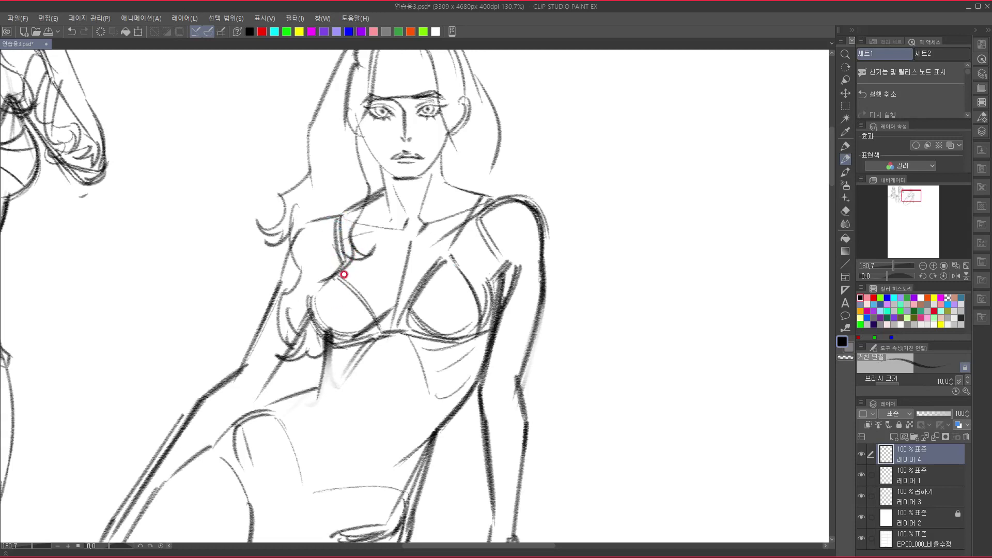
mouse_move(387, 393)
mouse_down()
mouse_move(408, 282)
mouse_move(403, 320)
mouse_up()
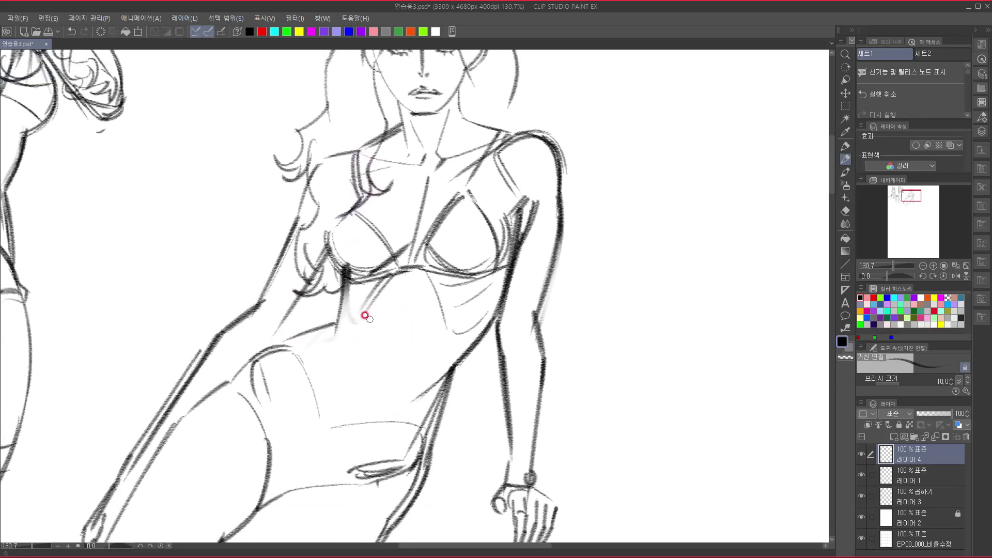
drag(327, 227, 341, 276)
Draw the abdomen's curved midline from the bikini band down past the navel, undoing and redrawing the first stroke.
drag(385, 310, 387, 266)
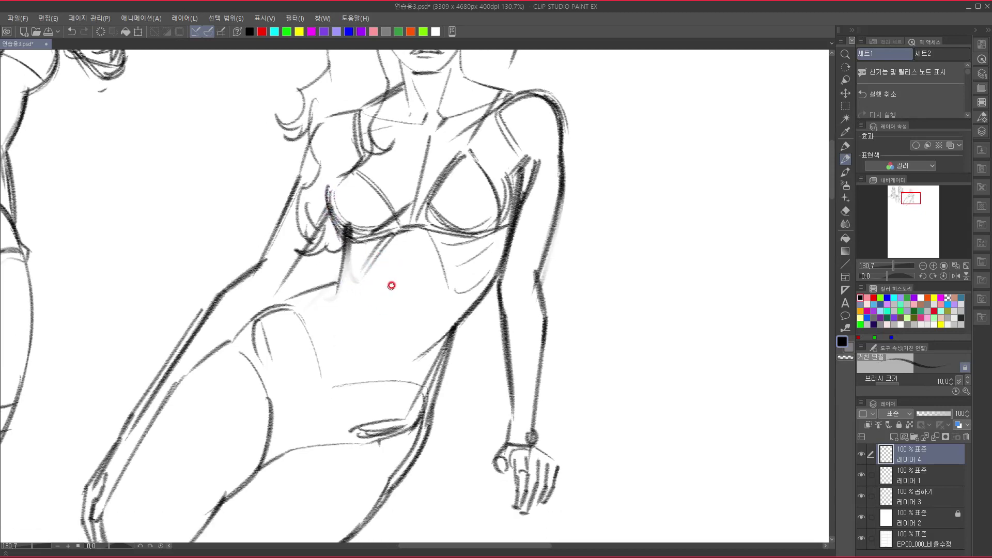
drag(413, 231, 381, 325)
key(ctrl+z)
mouse_move(412, 231)
mouse_down()
mouse_move(368, 329)
mouse_move(318, 387)
mouse_move(363, 291)
mouse_move(341, 318)
mouse_up()
drag(351, 336, 277, 416)
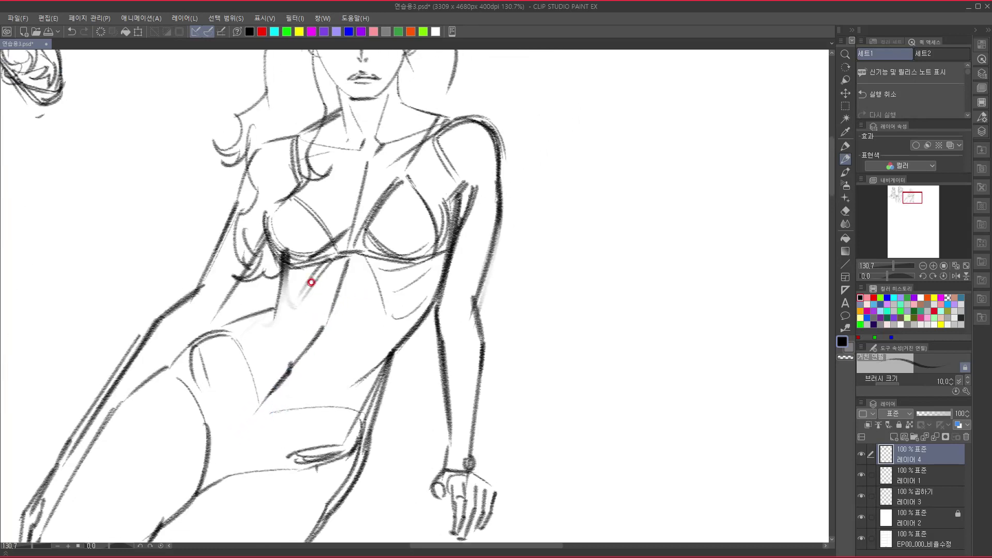
Sketch the upper abdominal muscles as curved shapes on both sides of the midline below the bikini band.
drag(307, 287, 302, 302)
mouse_move(302, 313)
mouse_down()
mouse_move(339, 304)
mouse_move(353, 327)
mouse_up()
mouse_move(374, 289)
mouse_down()
mouse_move(360, 328)
mouse_move(349, 325)
mouse_move(353, 303)
mouse_up()
drag(313, 345, 309, 347)
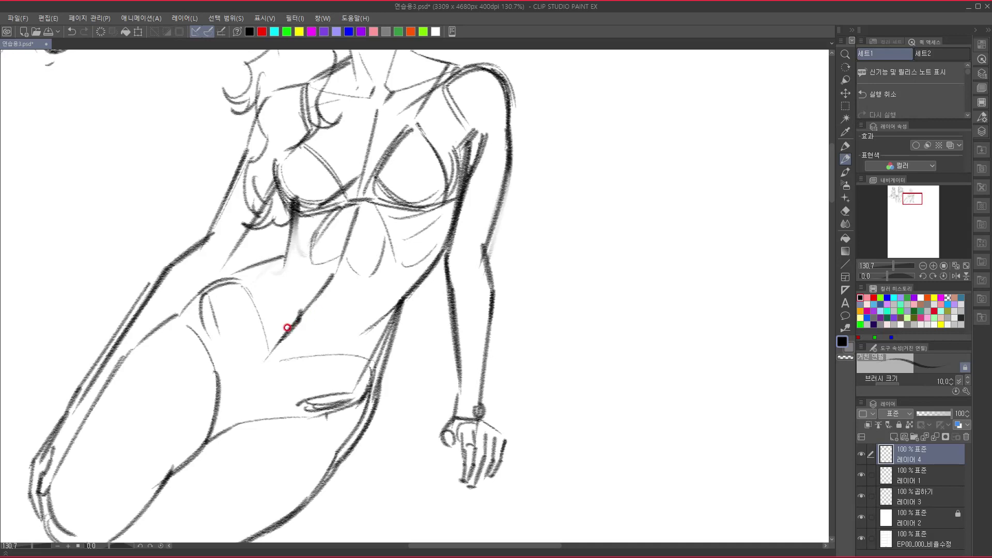
Sketch the middle and lower abdominal muscles around the navel, closing the lower belly with curved strokes on both sides.
drag(299, 268, 297, 277)
mouse_move(328, 286)
mouse_down()
mouse_move(352, 307)
mouse_move(342, 305)
mouse_move(378, 280)
mouse_move(304, 309)
mouse_move(317, 292)
mouse_move(296, 267)
mouse_move(278, 289)
mouse_move(298, 261)
mouse_move(269, 294)
mouse_move(275, 282)
mouse_move(257, 331)
mouse_up()
mouse_move(350, 296)
mouse_down()
mouse_move(281, 360)
mouse_move(293, 310)
mouse_up()
mouse_move(270, 265)
mouse_down()
mouse_move(263, 312)
mouse_move(259, 293)
mouse_move(288, 317)
mouse_move(355, 278)
mouse_up()
drag(339, 313, 338, 310)
mouse_move(271, 254)
mouse_down()
mouse_move(258, 294)
mouse_move(313, 338)
mouse_move(318, 317)
mouse_move(294, 324)
mouse_move(341, 304)
mouse_move(361, 257)
mouse_move(313, 361)
mouse_move(271, 360)
mouse_move(271, 339)
mouse_move(226, 397)
mouse_up()
drag(296, 351, 349, 291)
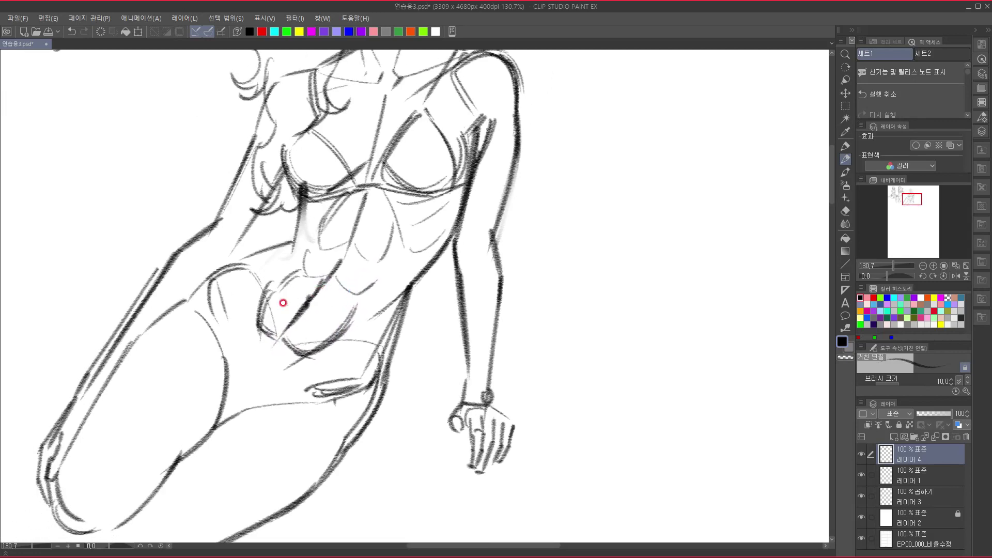
drag(282, 262, 261, 295)
mouse_move(371, 305)
mouse_down()
mouse_move(349, 332)
mouse_move(363, 324)
mouse_move(333, 315)
mouse_up()
Fade the overlapping lines at the viewer's-right hip and redraw a single dark contour from the waist down.
mouse_move(424, 206)
mouse_down()
mouse_move(379, 257)
mouse_move(354, 352)
mouse_move(346, 320)
mouse_move(343, 340)
mouse_up()
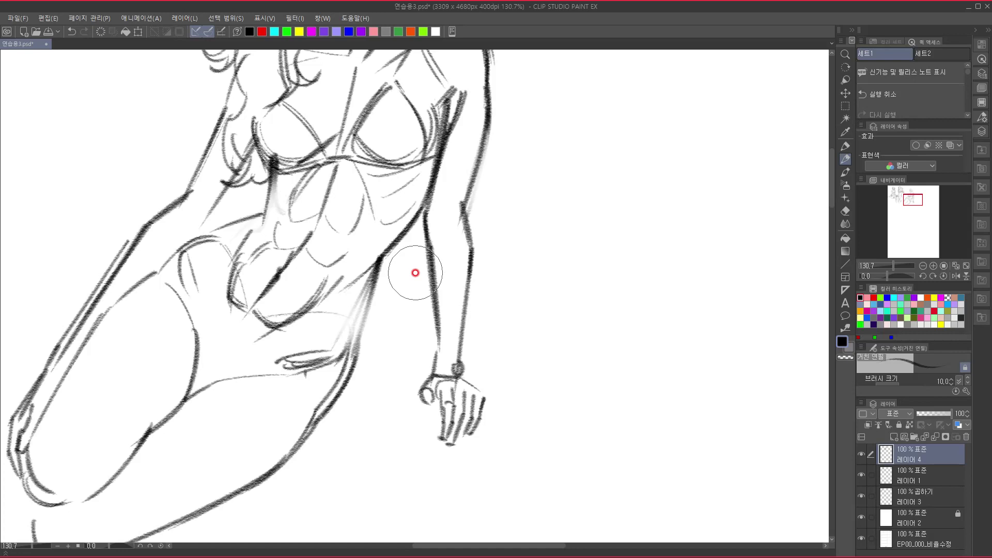
drag(381, 259, 359, 332)
mouse_move(373, 292)
mouse_down()
mouse_move(398, 242)
mouse_move(365, 309)
mouse_up()
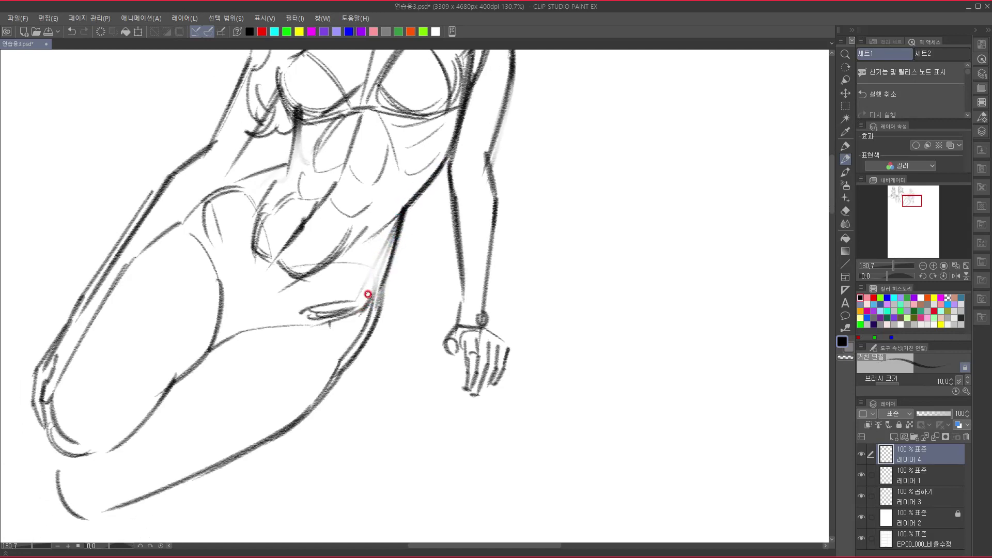
Draw the bikini bottom with a side strap at the viewer's-left hip, a curved upper edge across the pelvis and a leg opening.
drag(238, 202, 225, 241)
drag(224, 197, 228, 250)
drag(317, 306, 380, 283)
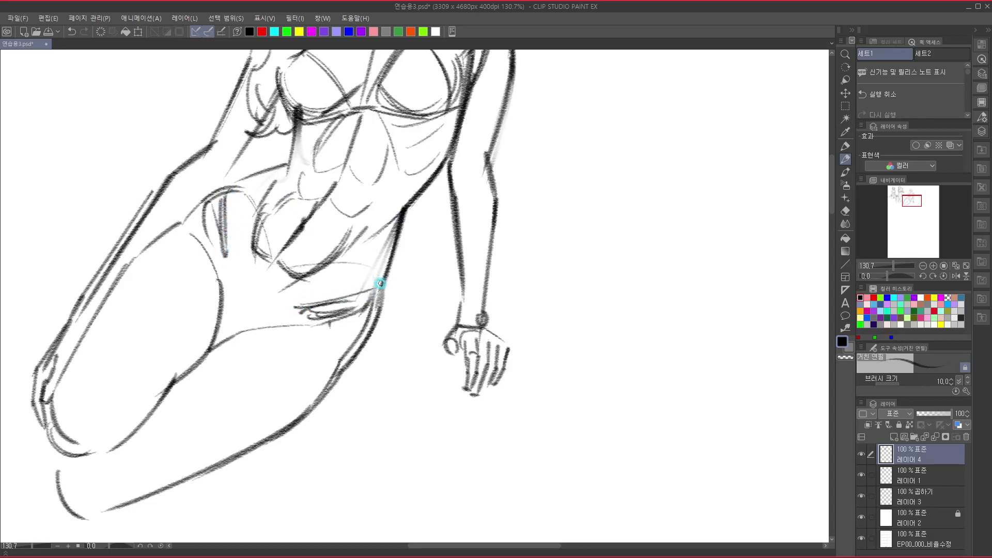
drag(224, 242, 248, 286)
drag(249, 296, 312, 305)
drag(223, 256, 221, 303)
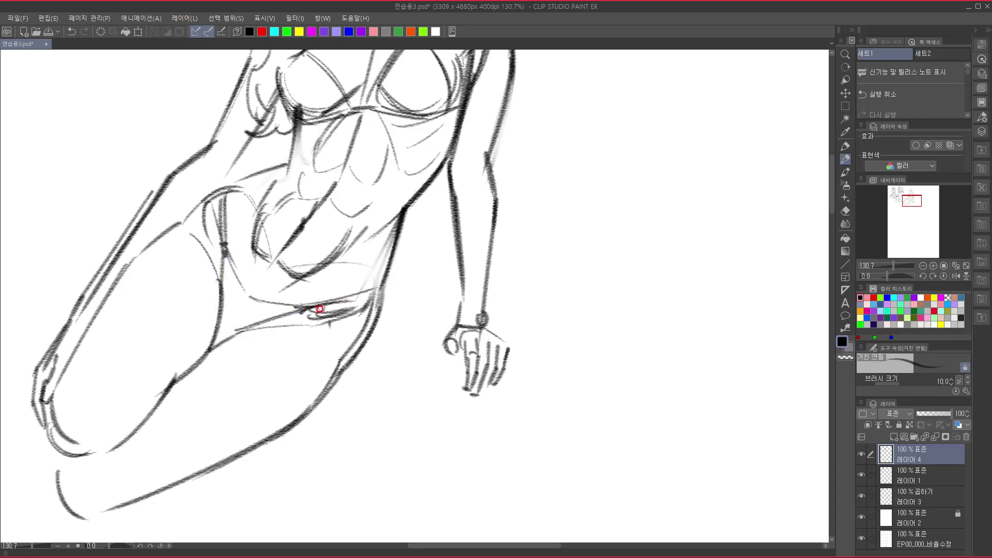
drag(321, 312, 258, 438)
Darken the viewer's-left contour from the waist over the hip and along the top of the thigh toward the knee.
drag(397, 280, 454, 288)
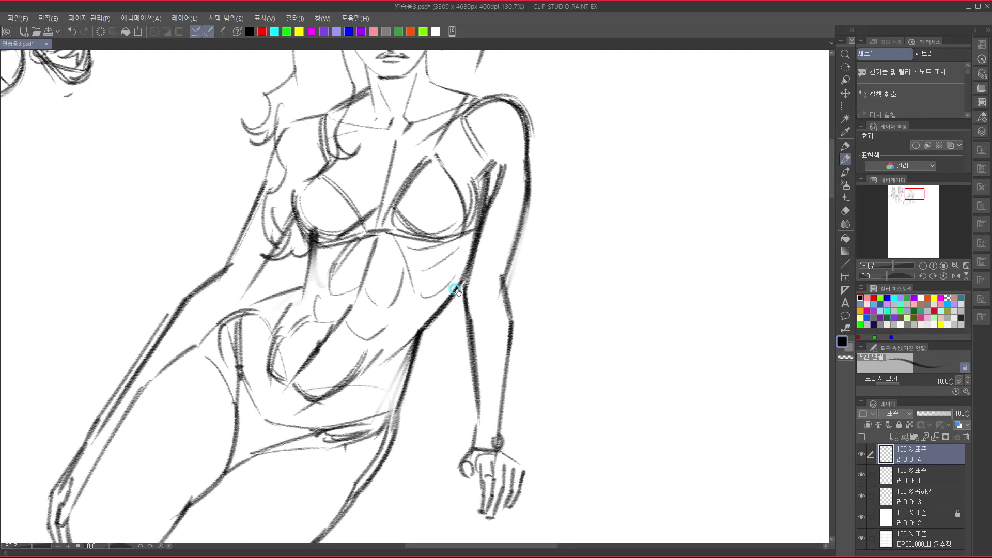
mouse_move(312, 238)
mouse_down()
mouse_move(303, 293)
mouse_move(248, 320)
mouse_move(222, 314)
mouse_move(199, 342)
mouse_up()
mouse_move(273, 307)
mouse_down()
mouse_move(323, 208)
mouse_move(227, 261)
mouse_up()
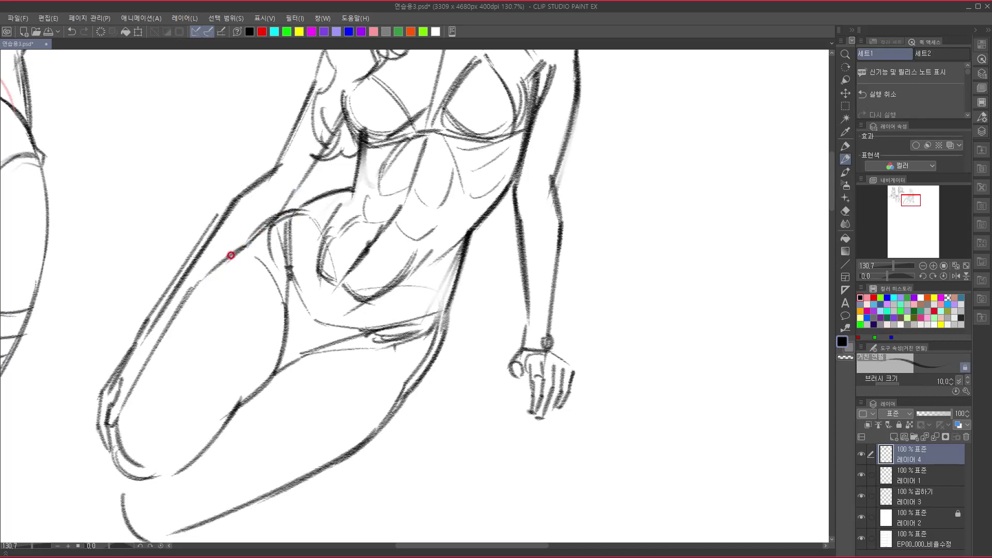
drag(264, 230, 163, 325)
mouse_move(244, 250)
mouse_down()
mouse_move(146, 350)
mouse_move(140, 374)
mouse_up()
drag(286, 339, 308, 278)
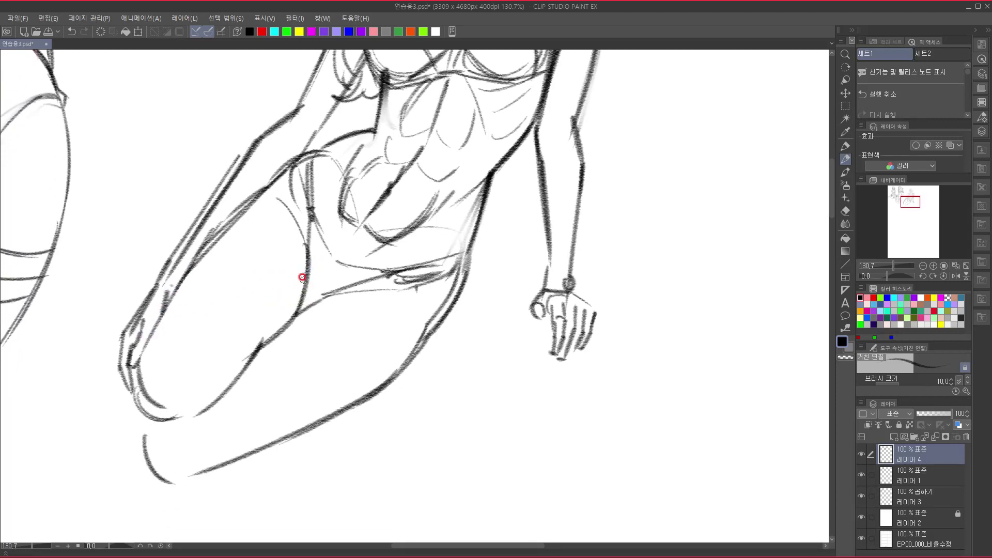
Add a shading line inside the viewer's-left thigh and thicken the thigh's lower contour back to the knee.
mouse_move(288, 206)
mouse_down()
mouse_move(306, 244)
mouse_move(302, 281)
mouse_up()
mouse_move(305, 245)
mouse_down()
mouse_move(296, 315)
mouse_move(303, 278)
mouse_up()
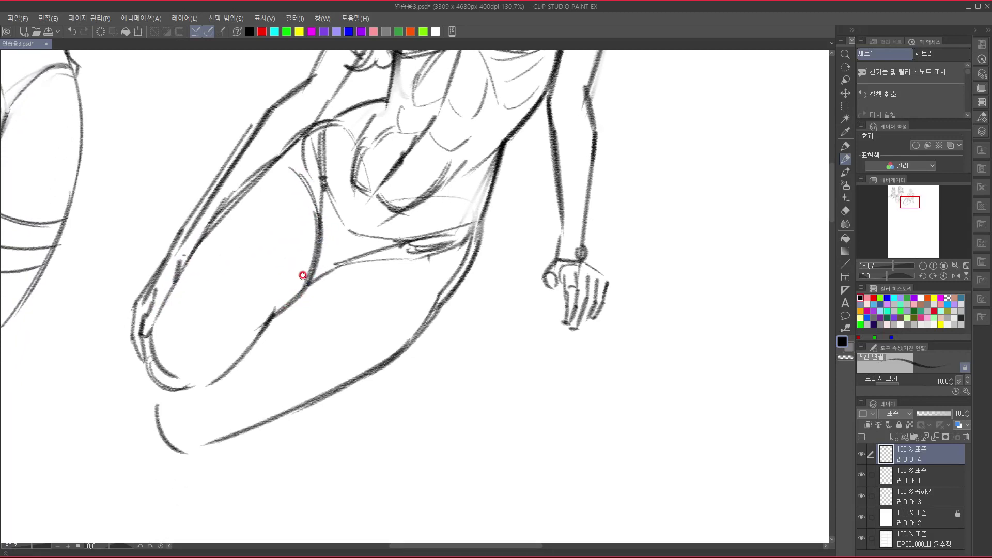
drag(305, 225, 282, 281)
drag(257, 377, 277, 324)
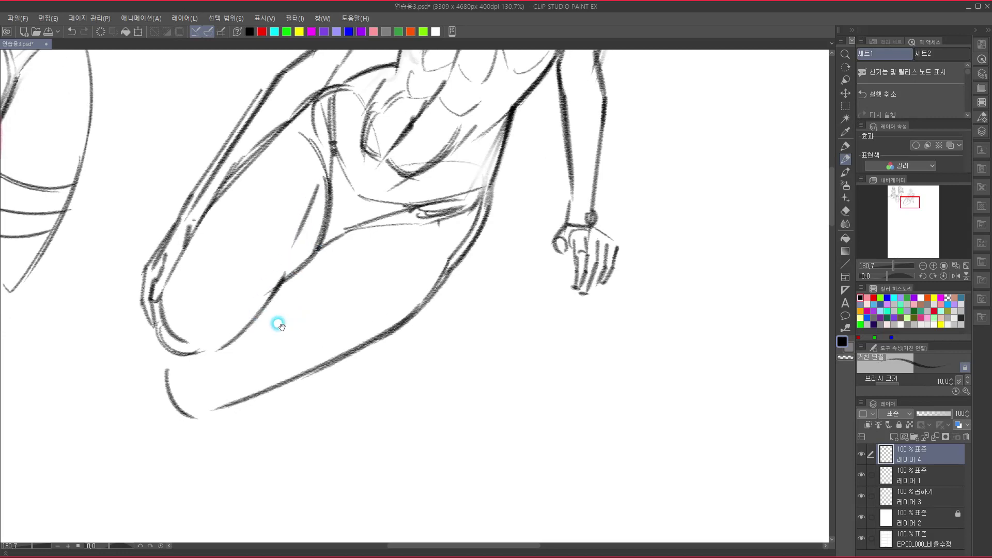
mouse_move(280, 279)
mouse_down()
mouse_move(258, 317)
mouse_move(196, 359)
mouse_move(246, 329)
mouse_move(195, 359)
mouse_up()
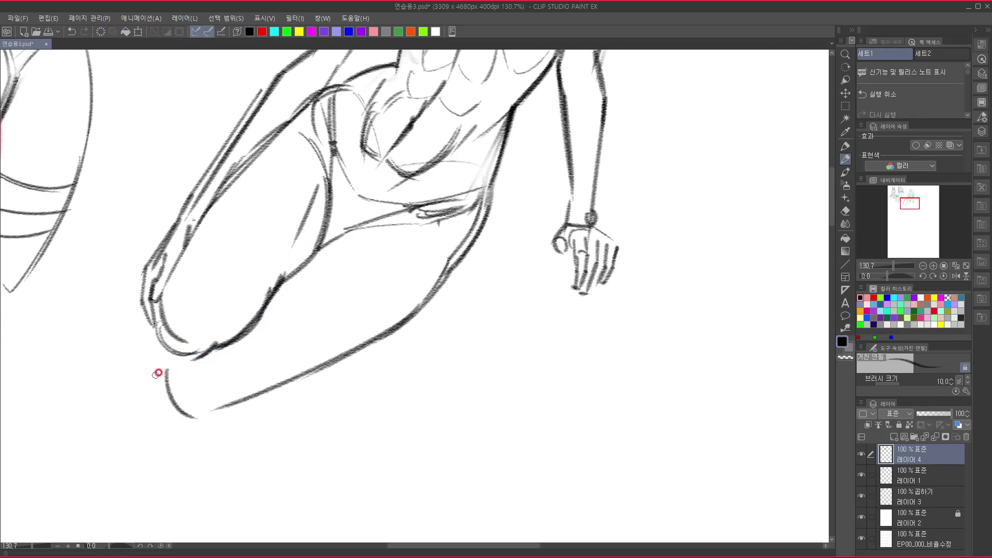
Reinforce the rounded front knee and close the outline of the second knee beneath it.
mouse_move(155, 324)
mouse_down()
mouse_move(164, 352)
mouse_move(205, 358)
mouse_up()
drag(253, 247, 196, 311)
drag(158, 339, 167, 276)
mouse_move(282, 347)
mouse_down()
mouse_move(237, 399)
mouse_move(305, 337)
mouse_up()
click(197, 409)
mouse_move(159, 367)
mouse_down()
mouse_move(150, 376)
mouse_move(170, 421)
mouse_move(228, 409)
mouse_up()
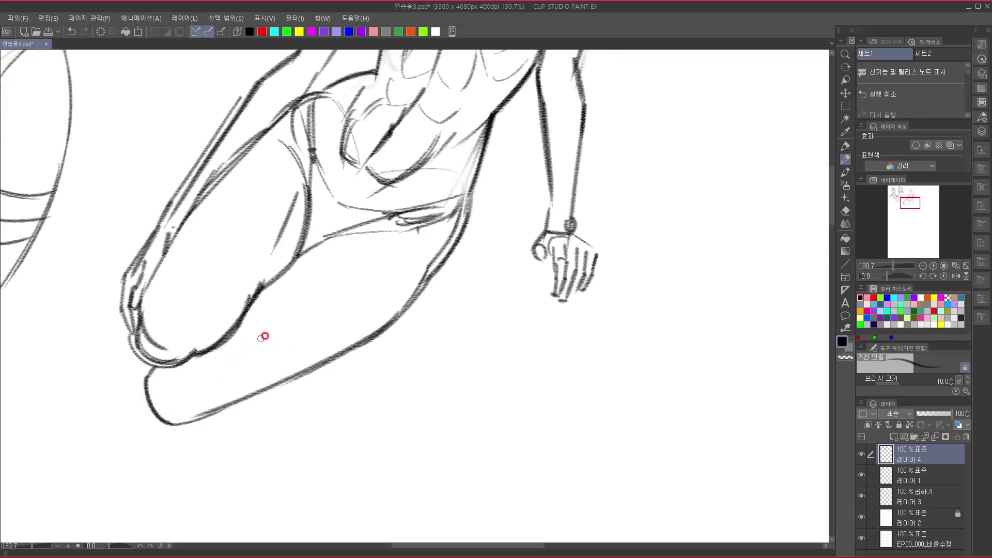
Strengthen the line along the top of the viewer's-right thigh beneath the bikini bottom.
mouse_move(277, 270)
mouse_down()
mouse_move(328, 244)
mouse_move(393, 232)
mouse_move(362, 265)
mouse_up()
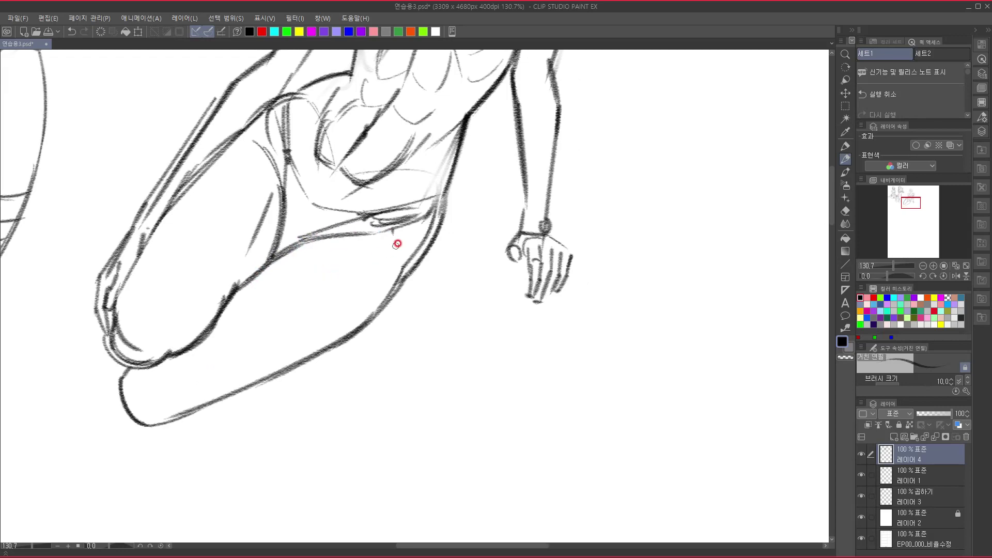
mouse_move(381, 219)
mouse_down()
mouse_move(441, 223)
mouse_move(406, 270)
mouse_up()
mouse_move(406, 272)
mouse_down()
mouse_move(311, 499)
mouse_move(310, 465)
mouse_up()
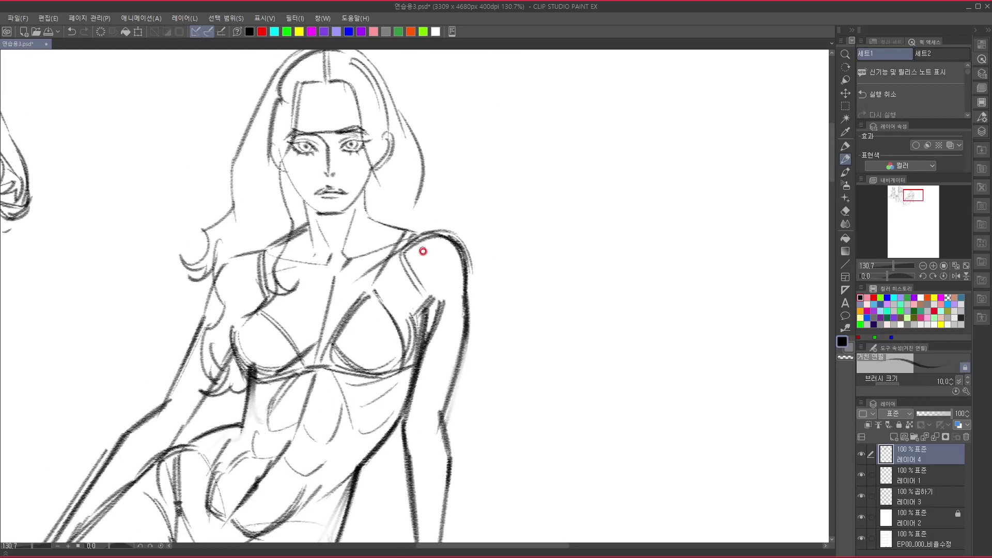
Extend the figure's viewer's-right hair outline down to the shoulder and reinforce the jawline.
drag(415, 188, 422, 233)
mouse_move(374, 346)
mouse_down()
mouse_move(403, 177)
mouse_move(347, 419)
mouse_up()
drag(356, 280, 356, 280)
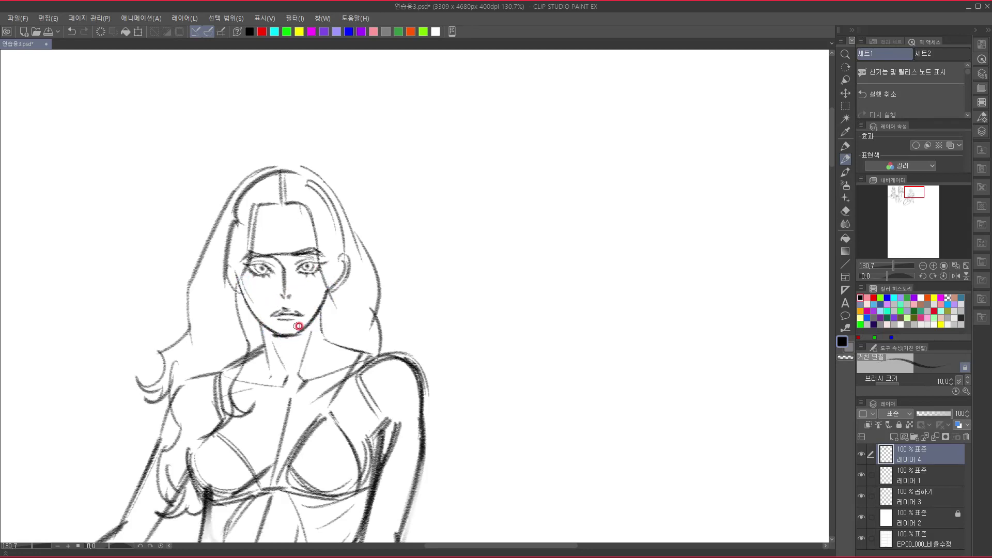
Darken the bikini top's viewer's-left cup, strap and lower band, and add a shading line at the ribs beneath it.
drag(348, 402, 412, 144)
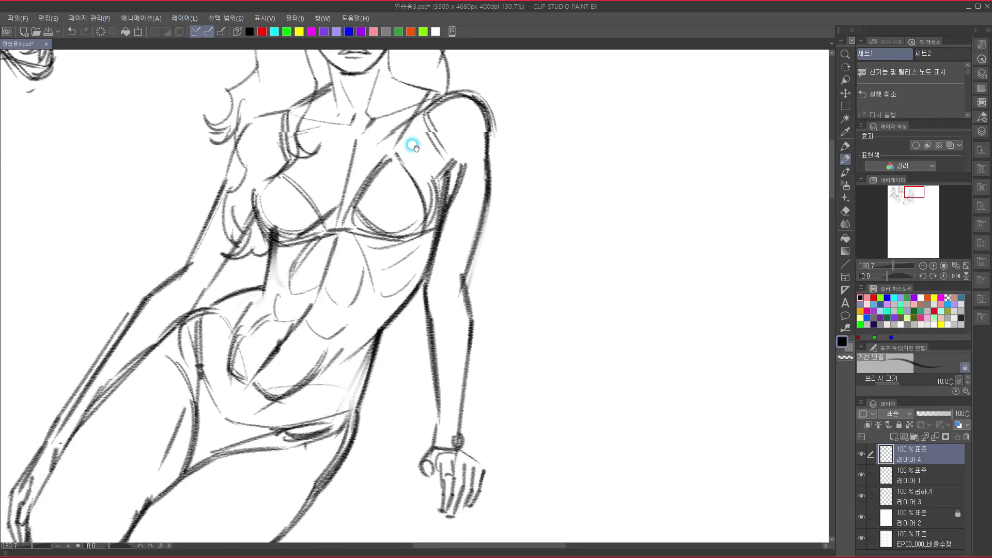
drag(408, 297, 313, 315)
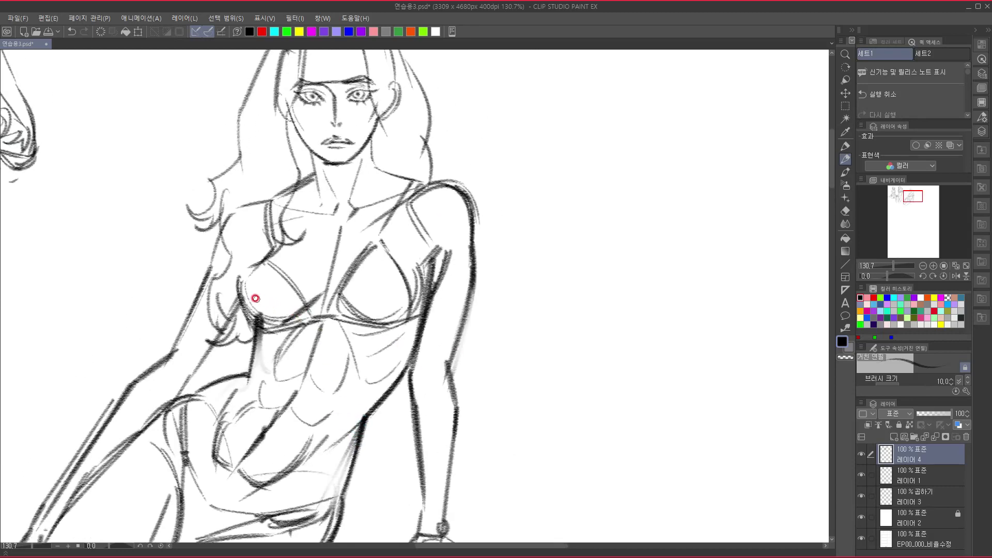
mouse_move(255, 298)
mouse_down()
mouse_move(254, 261)
mouse_move(266, 260)
mouse_up()
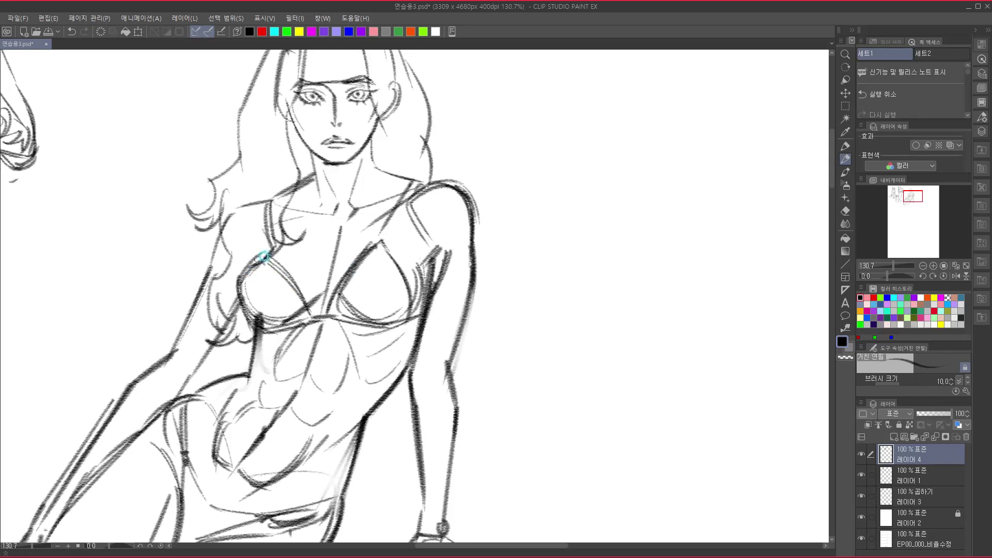
mouse_move(274, 205)
mouse_down()
mouse_move(279, 252)
mouse_move(262, 258)
mouse_up()
drag(309, 371, 325, 281)
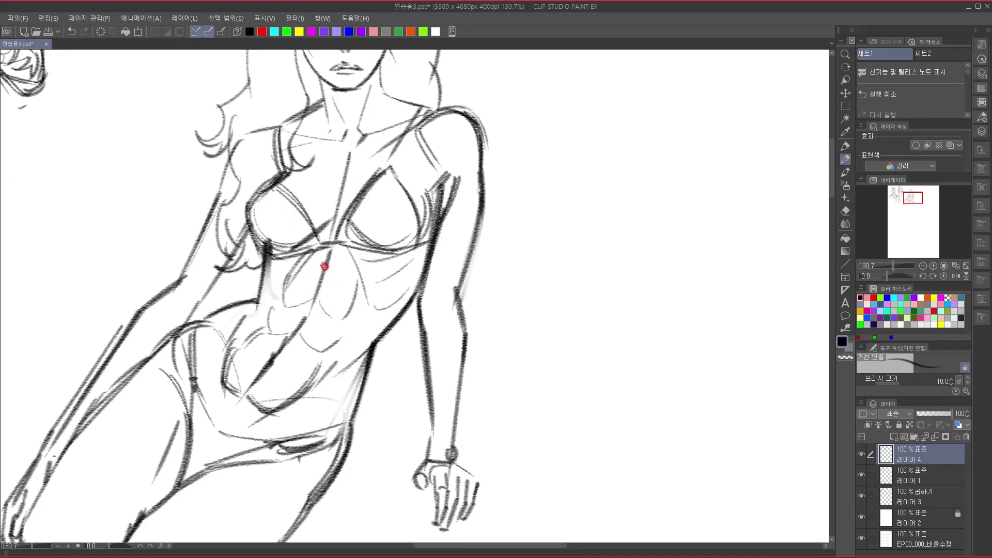
drag(281, 187, 340, 242)
mouse_move(336, 235)
mouse_down()
mouse_move(389, 173)
mouse_move(429, 246)
mouse_up()
mouse_move(340, 382)
mouse_down()
mouse_move(358, 301)
mouse_move(395, 352)
mouse_up()
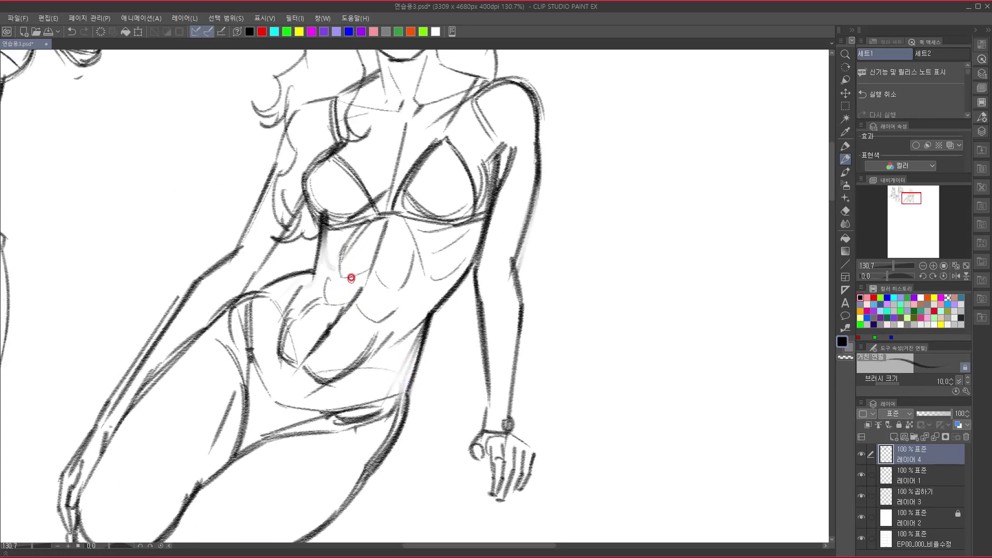
mouse_move(326, 229)
mouse_down()
mouse_move(349, 235)
mouse_move(334, 264)
mouse_up()
Draw small curled hair strands beside the neck on the viewer's right, between jaw and shoulder.
drag(332, 235, 332, 416)
drag(364, 342, 359, 337)
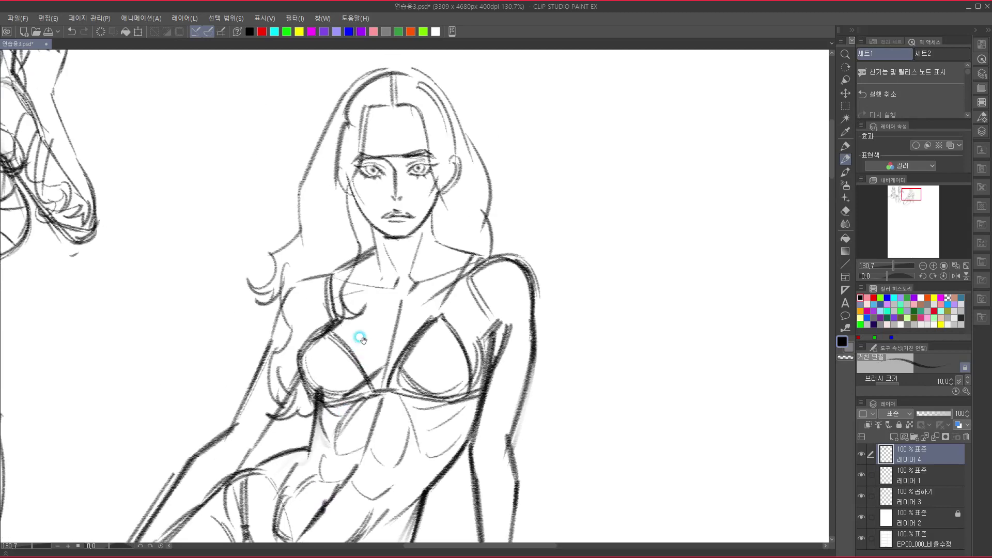
drag(432, 215, 448, 250)
drag(444, 203, 432, 228)
mouse_move(432, 229)
mouse_down()
mouse_move(443, 227)
mouse_move(445, 245)
mouse_up()
drag(452, 208, 429, 253)
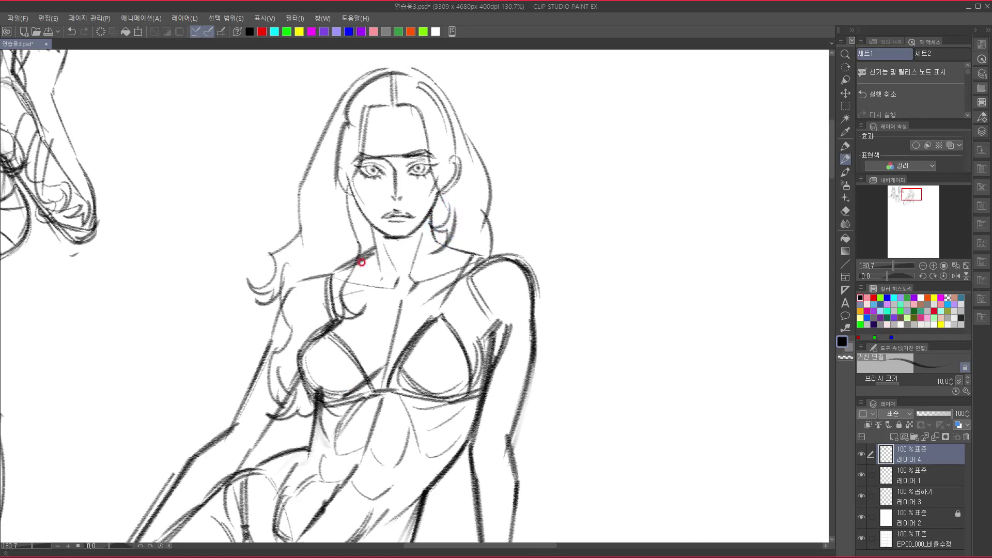
Darken the outer contour of the viewer's-left arm from the shoulder past the elbow to the hand on the knee.
drag(373, 357, 438, 193)
mouse_move(395, 359)
mouse_down()
mouse_move(418, 304)
mouse_move(405, 281)
mouse_up()
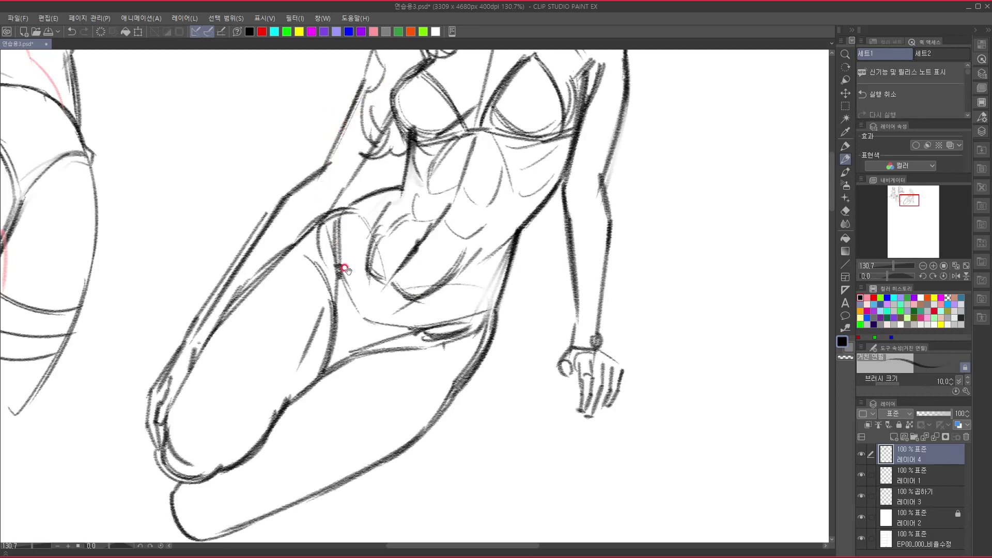
drag(403, 158, 390, 305)
drag(372, 173, 309, 330)
mouse_move(337, 325)
mouse_down()
mouse_move(391, 247)
mouse_move(343, 251)
mouse_move(238, 391)
mouse_move(201, 454)
mouse_move(206, 465)
mouse_up()
mouse_move(226, 427)
mouse_down()
mouse_move(257, 327)
mouse_move(234, 416)
mouse_up()
drag(290, 388, 230, 467)
drag(373, 210, 345, 253)
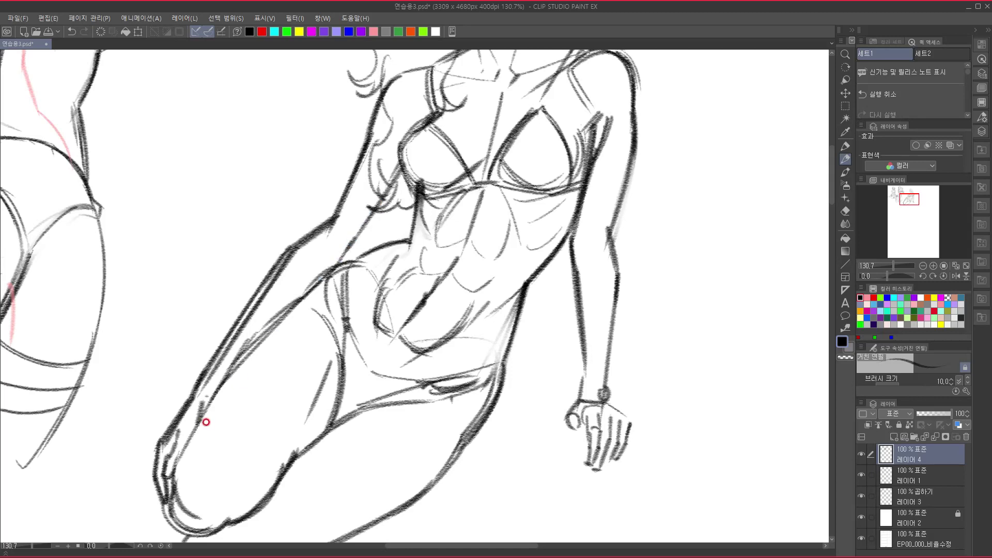
mouse_move(469, 436)
mouse_down()
mouse_move(405, 389)
mouse_move(452, 420)
mouse_up()
drag(449, 356, 348, 529)
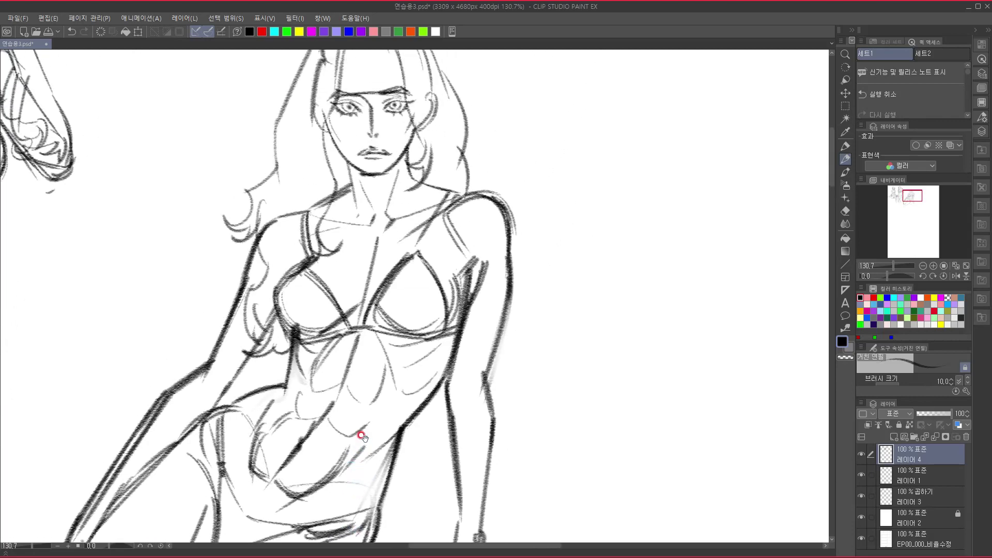
drag(361, 432, 382, 310)
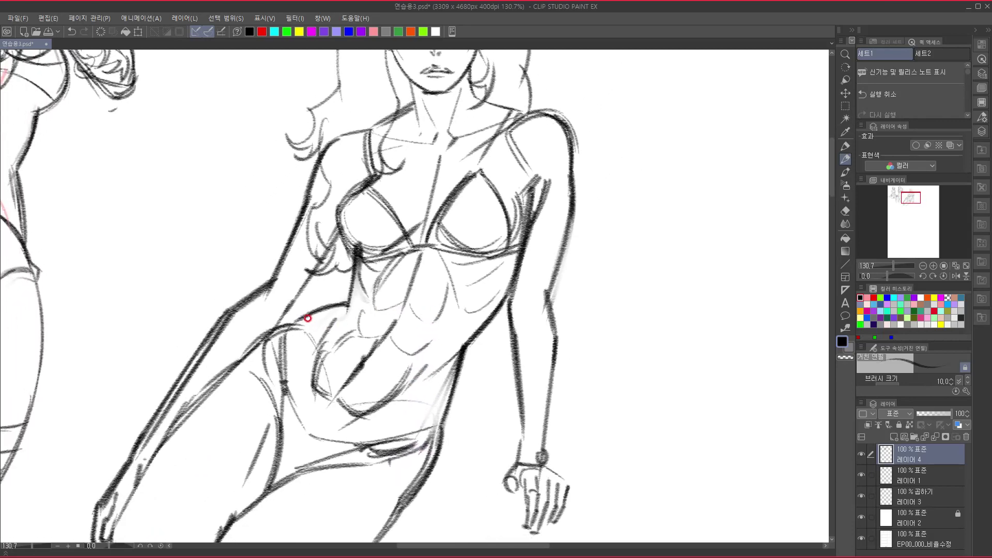
mouse_move(312, 321)
mouse_down()
mouse_move(361, 268)
mouse_move(302, 311)
mouse_up()
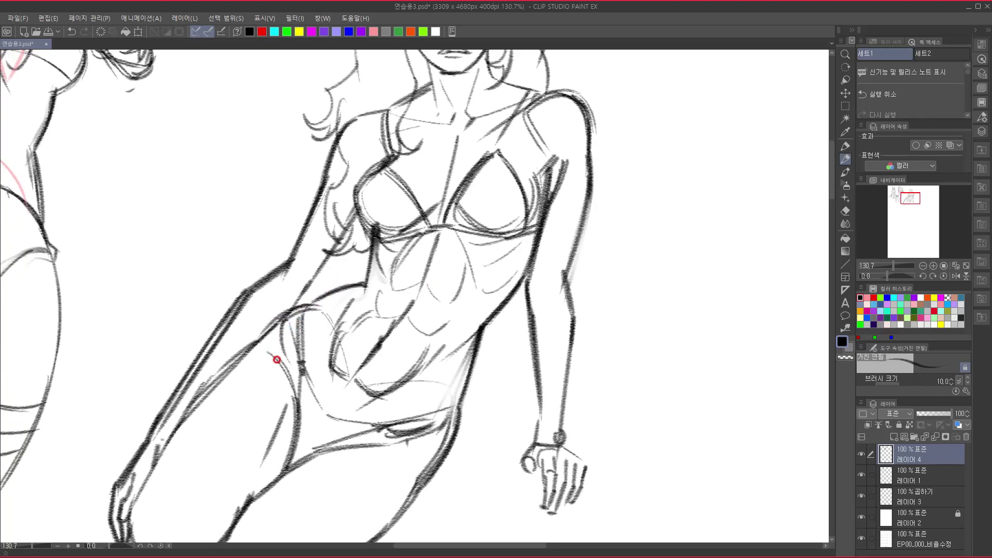
Set the pencil's brush size to 12 and add a new layer above the figure's sketch layer.
key(k)
drag(387, 349, 313, 339)
mouse_move(433, 307)
mouse_down()
mouse_move(404, 321)
mouse_move(332, 421)
mouse_move(284, 330)
mouse_move(268, 327)
mouse_move(265, 347)
mouse_up()
key(p)
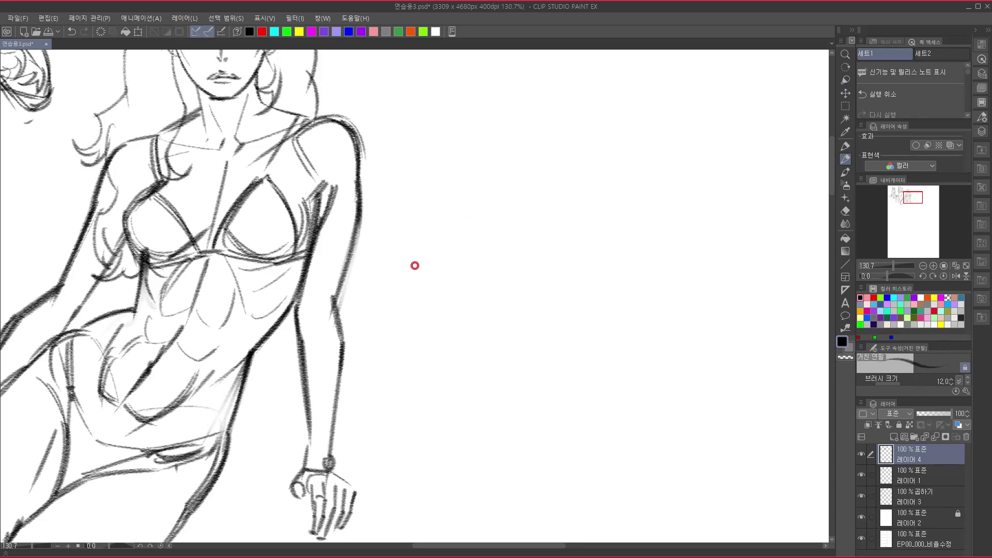
click(893, 437)
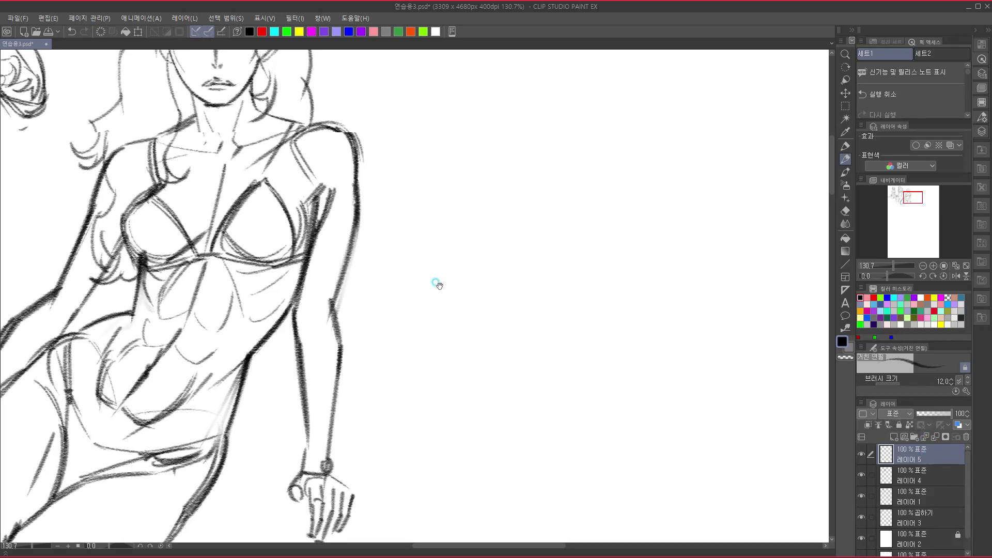
drag(435, 281, 176, 408)
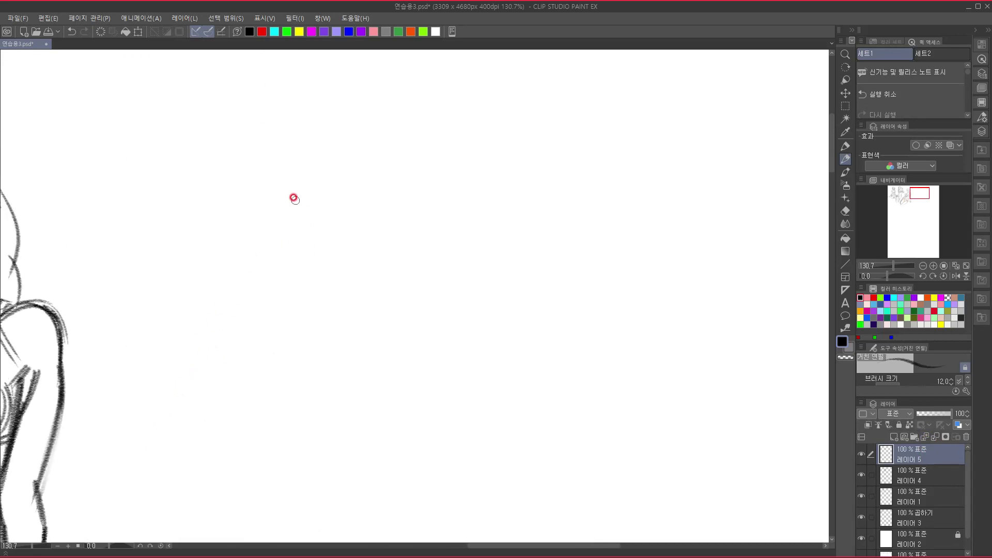
Outline a new downward-tilted head in the blank area beside the figure, with rounded cranium sides, a cheek line and a pointed chin.
mouse_move(263, 195)
mouse_down()
mouse_move(303, 134)
mouse_move(284, 144)
mouse_move(332, 123)
mouse_move(396, 152)
mouse_move(420, 228)
mouse_up()
drag(376, 146, 417, 253)
drag(266, 171, 254, 269)
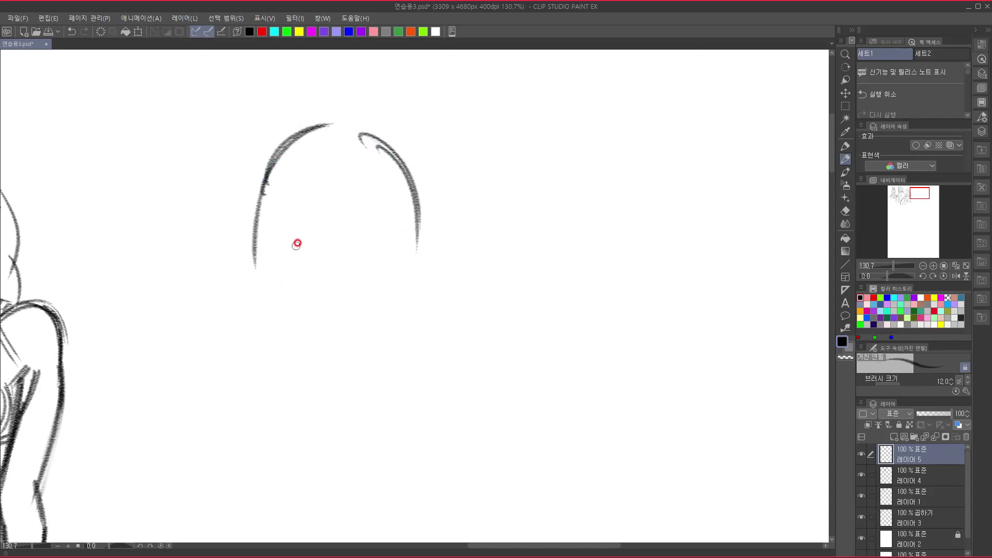
mouse_move(279, 177)
mouse_down()
mouse_move(256, 224)
mouse_move(269, 294)
mouse_move(258, 283)
mouse_move(296, 373)
mouse_move(264, 289)
mouse_move(275, 332)
mouse_move(323, 374)
mouse_move(266, 295)
mouse_move(291, 354)
mouse_move(320, 380)
mouse_move(356, 375)
mouse_move(342, 382)
mouse_move(386, 346)
mouse_up()
key(bracketleft)
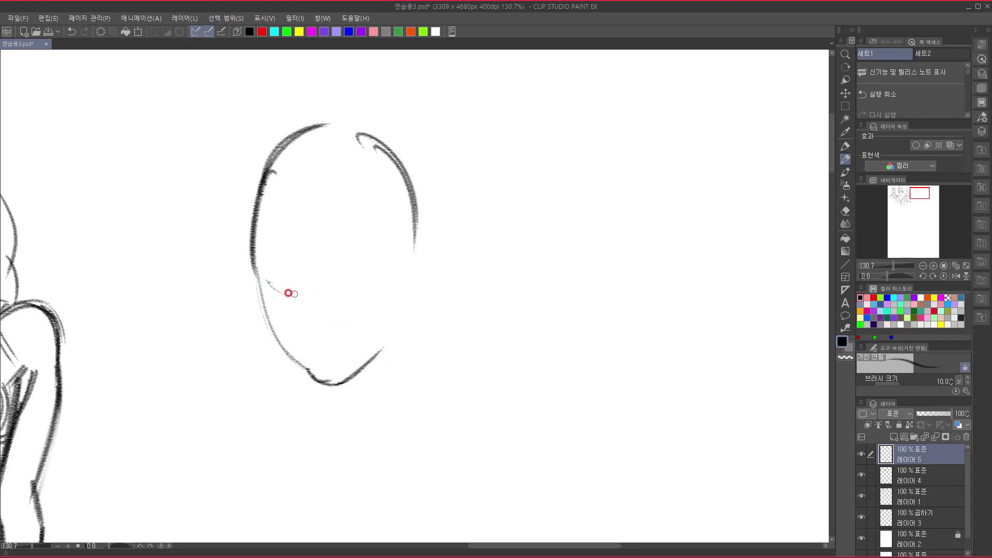
Draw slanted eyebrows, the nose bridge and lowered eyes with lashes low on the face, and thicken the brows.
mouse_move(264, 280)
mouse_down()
mouse_move(324, 308)
mouse_move(386, 285)
mouse_up()
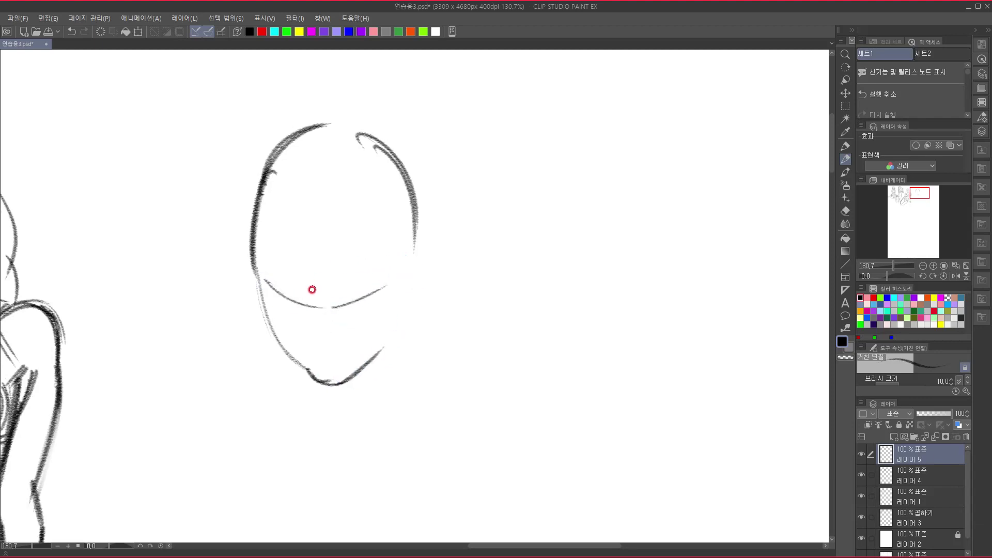
drag(321, 309, 320, 341)
mouse_move(279, 297)
mouse_down()
mouse_move(293, 313)
mouse_move(310, 309)
mouse_move(284, 314)
mouse_move(290, 320)
mouse_move(319, 311)
mouse_move(364, 318)
mouse_move(378, 308)
mouse_move(374, 317)
mouse_move(379, 305)
mouse_up()
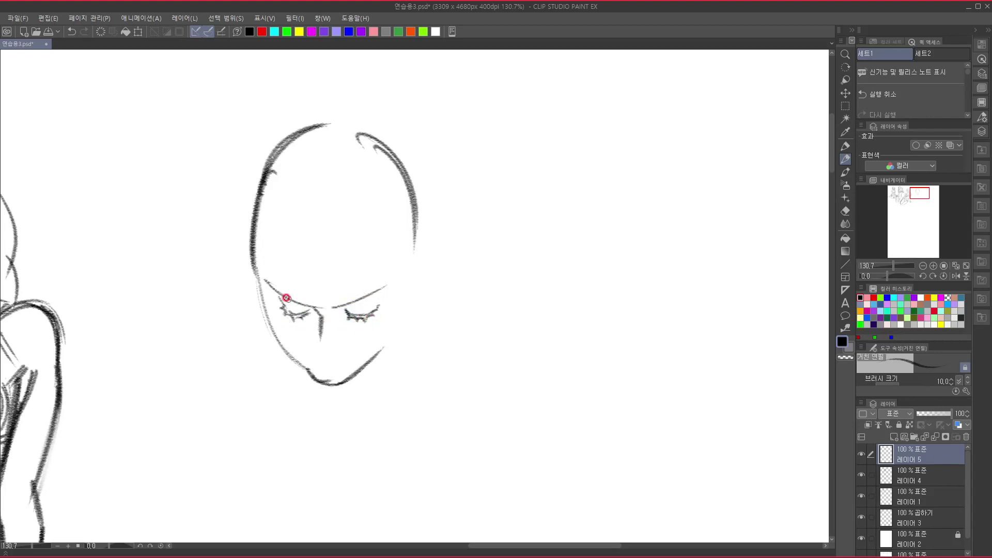
mouse_move(282, 295)
mouse_down()
mouse_move(303, 304)
mouse_move(347, 304)
mouse_up()
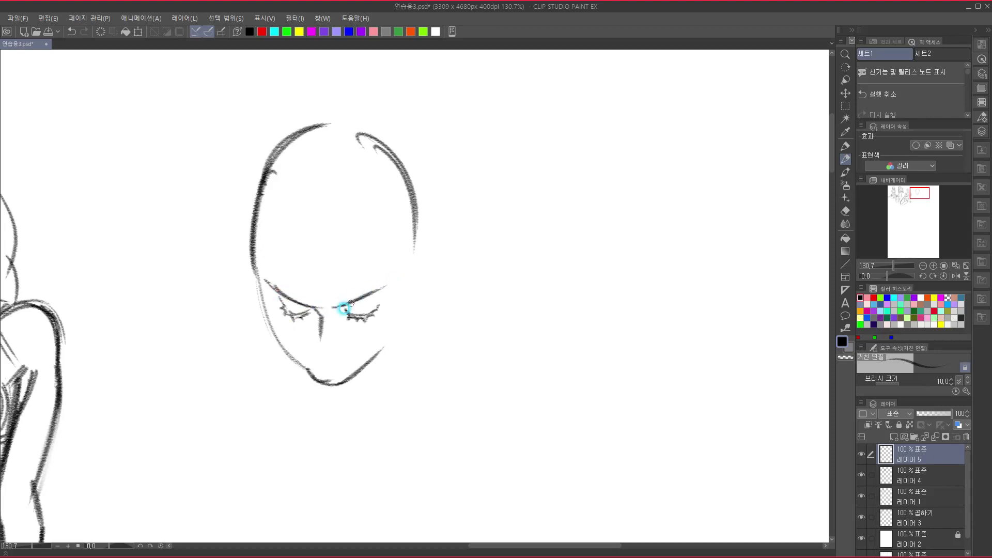
Add the nostrils and small closed lips just above the chin of the new head.
click(330, 354)
drag(313, 368, 323, 369)
click(318, 376)
click(382, 331)
click(343, 351)
drag(331, 368, 349, 368)
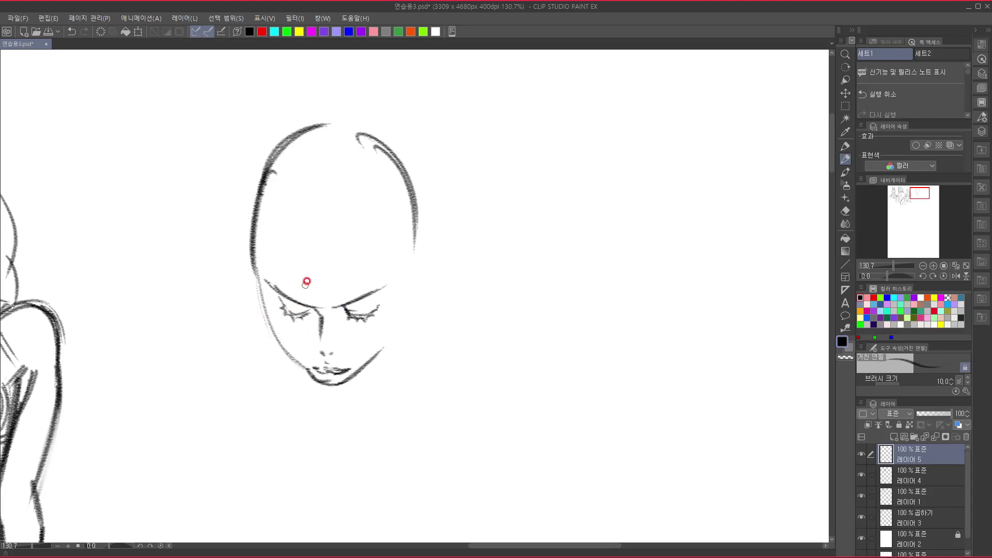
Sketch the hair parting and fringe strands falling from it to both sides of the forehead, one reaching the viewer's-right eye.
mouse_move(305, 208)
mouse_down()
mouse_move(292, 267)
mouse_move(267, 300)
mouse_up()
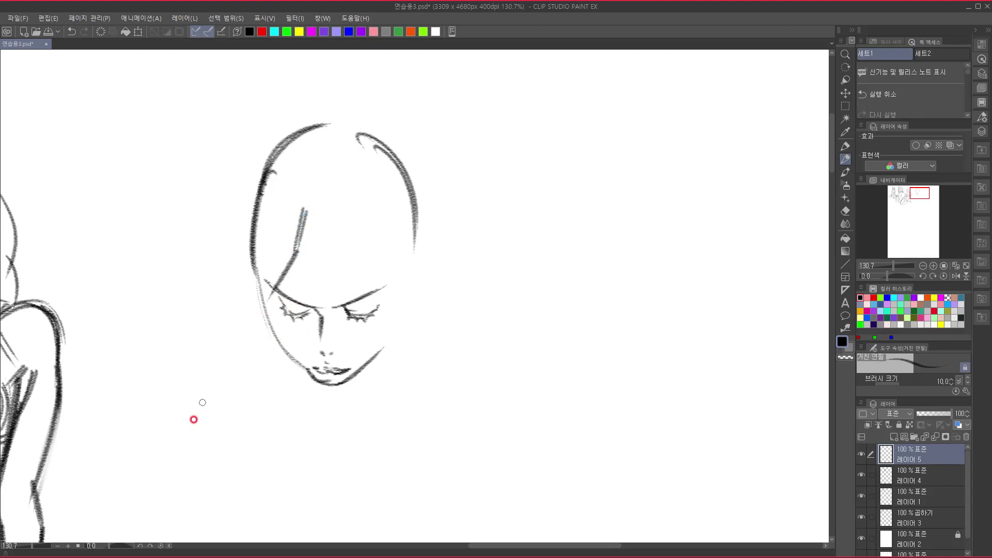
drag(352, 289, 346, 261)
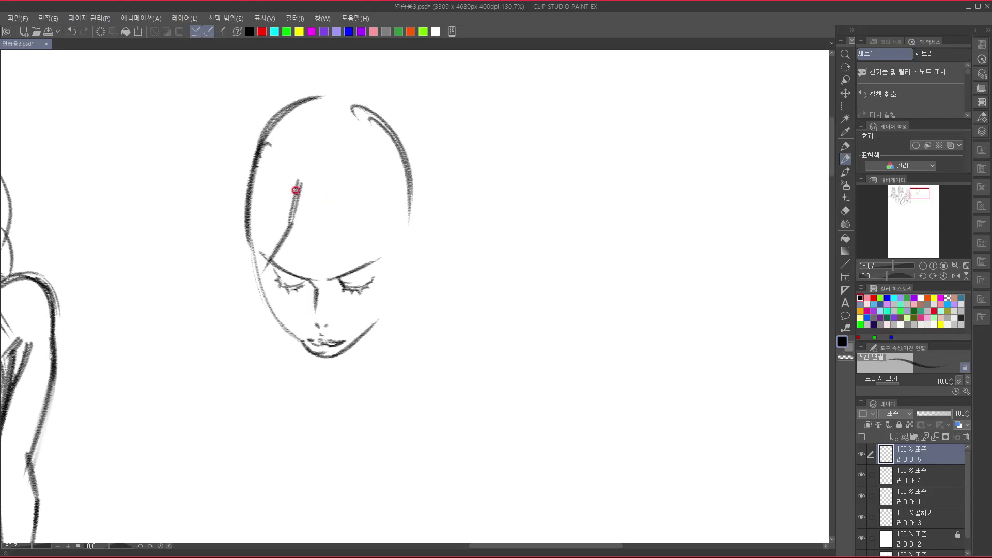
mouse_move(292, 187)
mouse_down()
mouse_move(268, 227)
mouse_move(250, 223)
mouse_up()
mouse_move(312, 116)
mouse_down()
mouse_move(300, 167)
mouse_move(320, 237)
mouse_move(352, 296)
mouse_move(383, 275)
mouse_up()
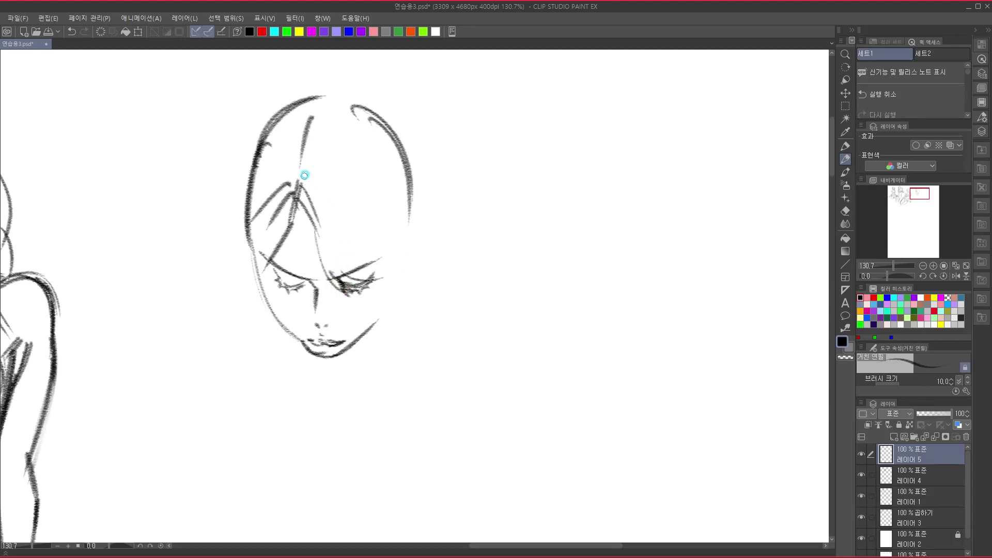
drag(303, 171, 362, 256)
mouse_move(386, 341)
mouse_down()
mouse_move(365, 365)
mouse_move(350, 338)
mouse_up()
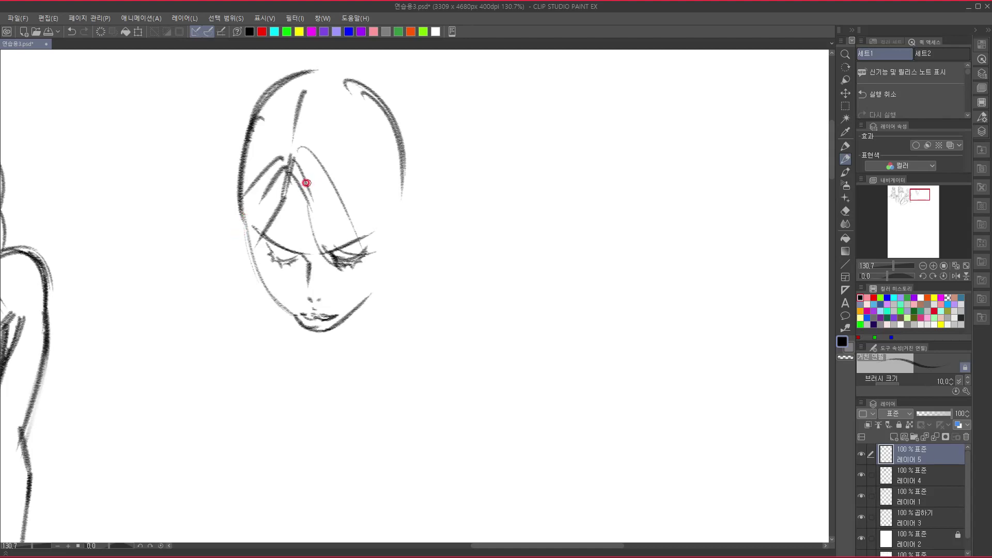
Remove the strand crossing the viewer's-left forehead and redraw the fringe sweeping to the temple and hanging beside the cheek.
mouse_move(283, 214)
mouse_down()
mouse_move(264, 227)
mouse_move(288, 192)
mouse_move(262, 240)
mouse_move(263, 216)
mouse_move(256, 231)
mouse_move(276, 245)
mouse_up()
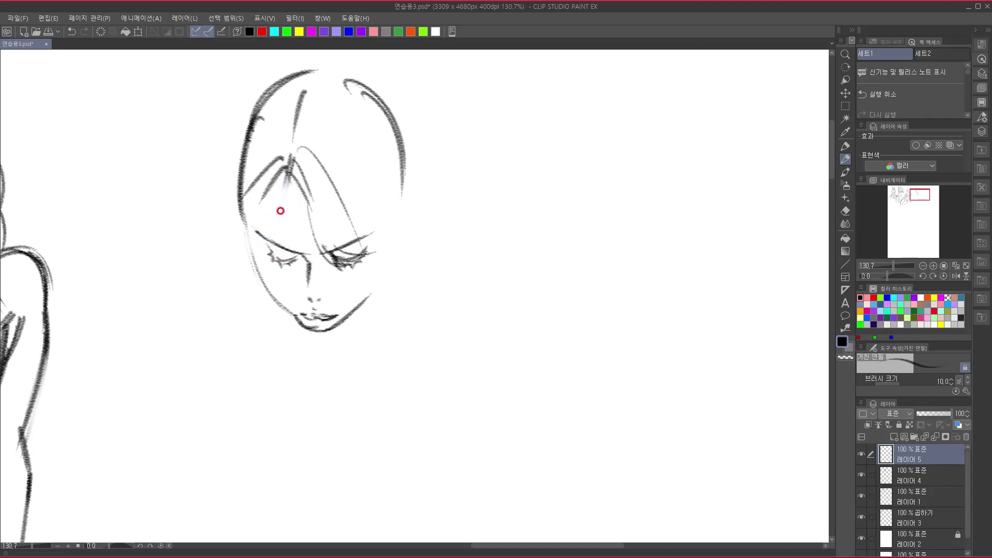
drag(288, 181, 258, 209)
drag(290, 163, 244, 221)
drag(252, 268, 252, 267)
drag(256, 211, 243, 290)
drag(295, 347, 259, 365)
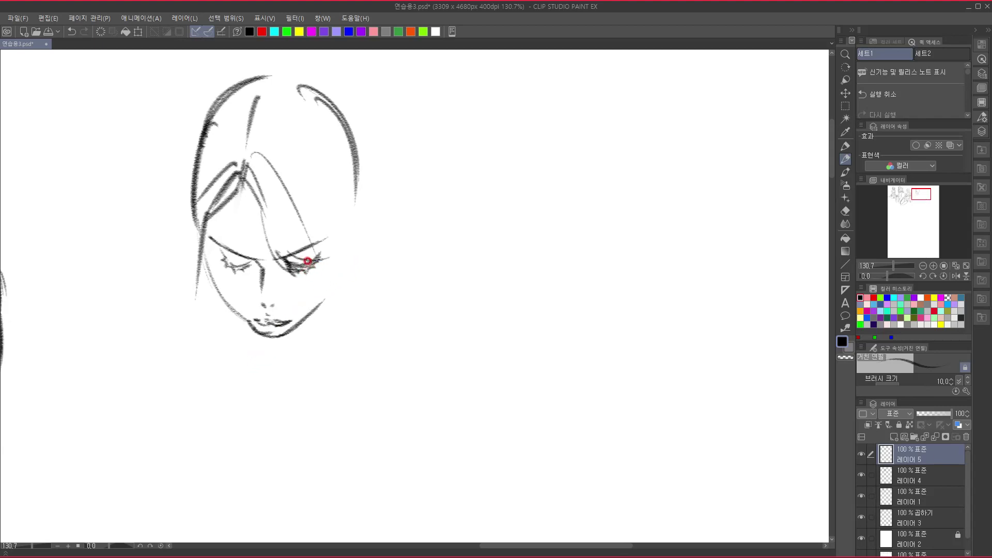
Add a fringe strand above the viewer's-right eye and curved hair strands flowing from the parting across both sides of the crown.
drag(283, 189, 329, 247)
mouse_move(254, 133)
mouse_down()
mouse_move(299, 139)
mouse_move(328, 175)
mouse_up()
drag(292, 135, 343, 201)
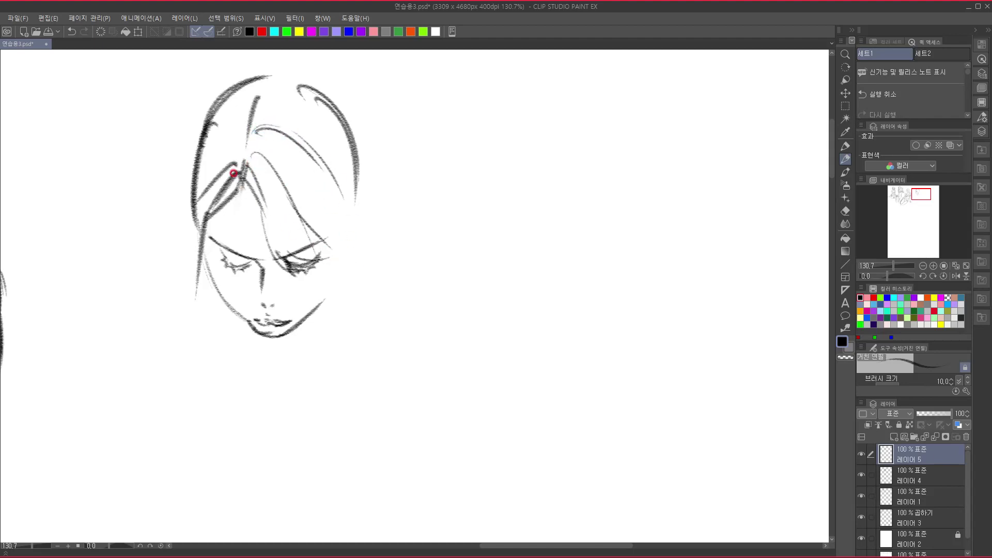
mouse_move(242, 152)
mouse_down()
mouse_move(224, 150)
mouse_move(251, 106)
mouse_up()
scroll(246, 193, up, 3)
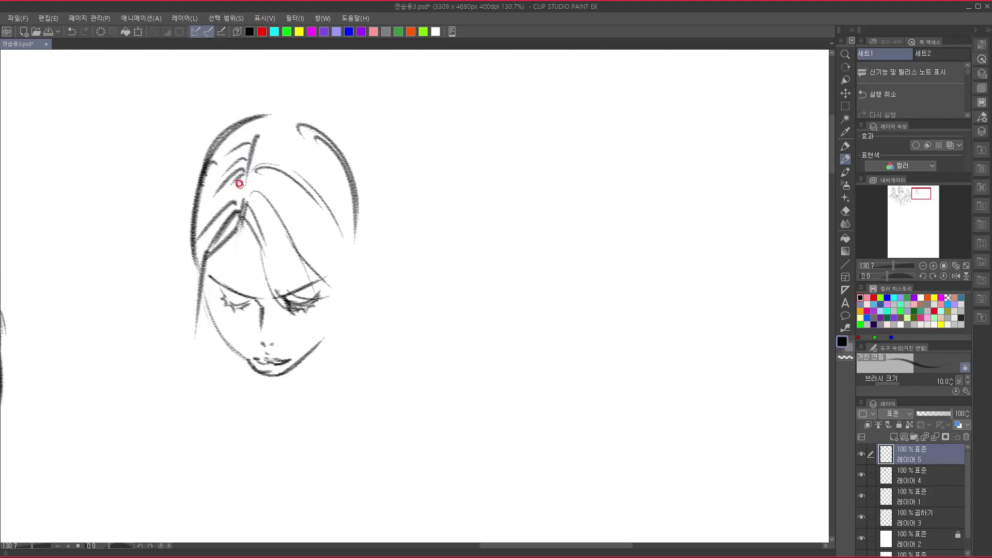
drag(274, 141, 346, 207)
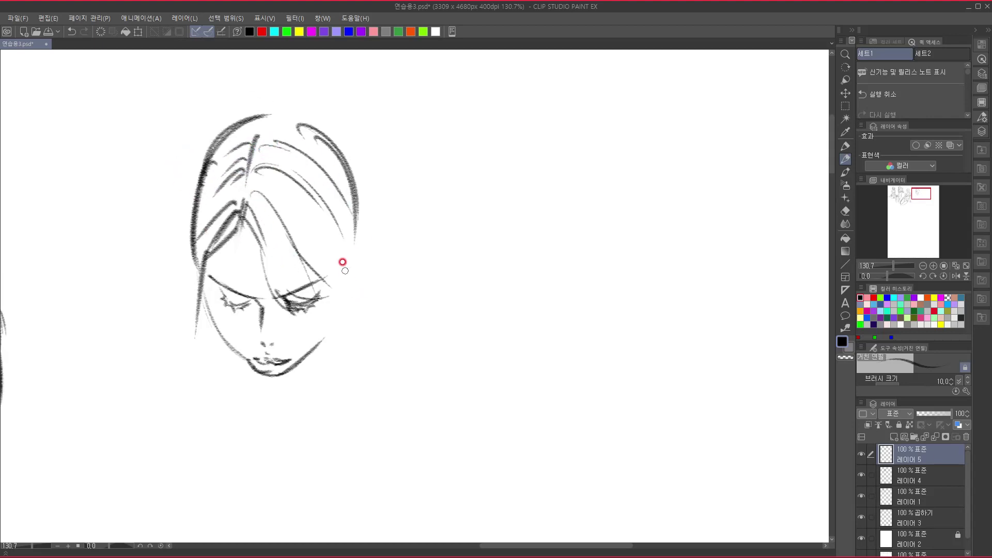
Draw the raised outer hair contour over the top of the head and down its viewer's-right side.
mouse_move(225, 130)
mouse_down()
mouse_move(270, 122)
mouse_move(295, 98)
mouse_move(279, 117)
mouse_move(292, 106)
mouse_move(328, 120)
mouse_up()
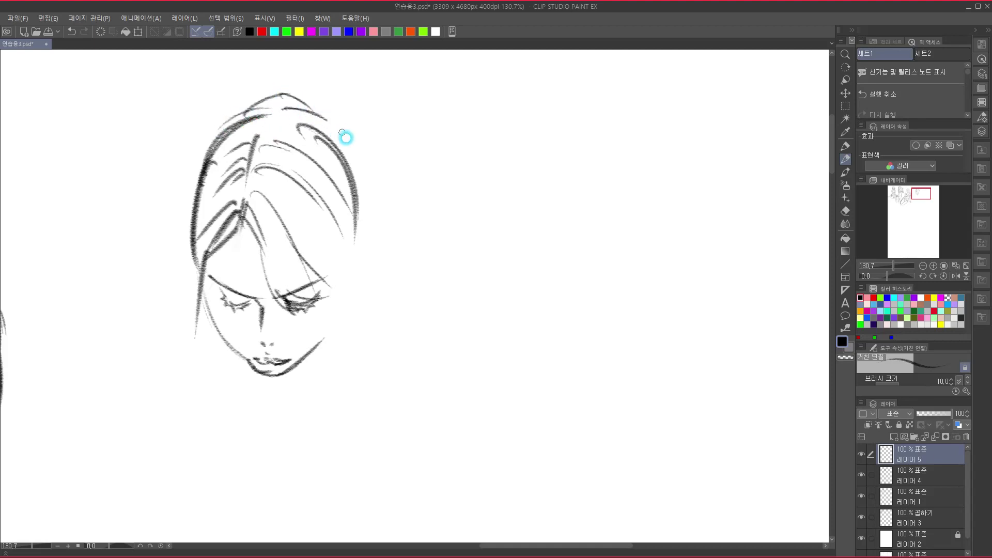
drag(328, 238, 305, 226)
mouse_move(303, 107)
mouse_down()
mouse_move(343, 147)
mouse_move(359, 237)
mouse_up()
drag(343, 146, 371, 275)
Draw the ears on both sides of the head, at about brow level.
drag(346, 371, 370, 355)
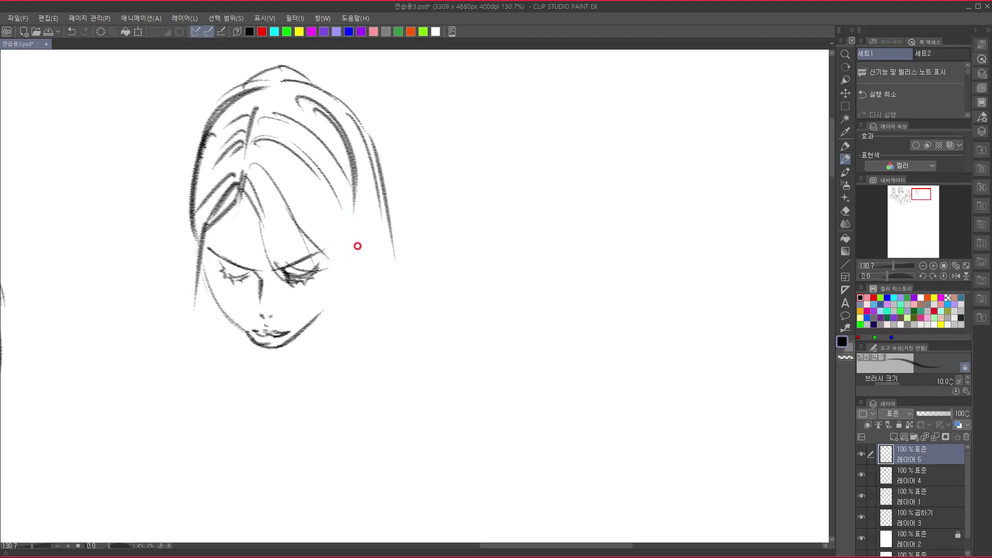
mouse_move(354, 240)
mouse_down()
mouse_move(367, 230)
mouse_move(348, 275)
mouse_up()
drag(366, 239, 350, 274)
drag(188, 232, 196, 261)
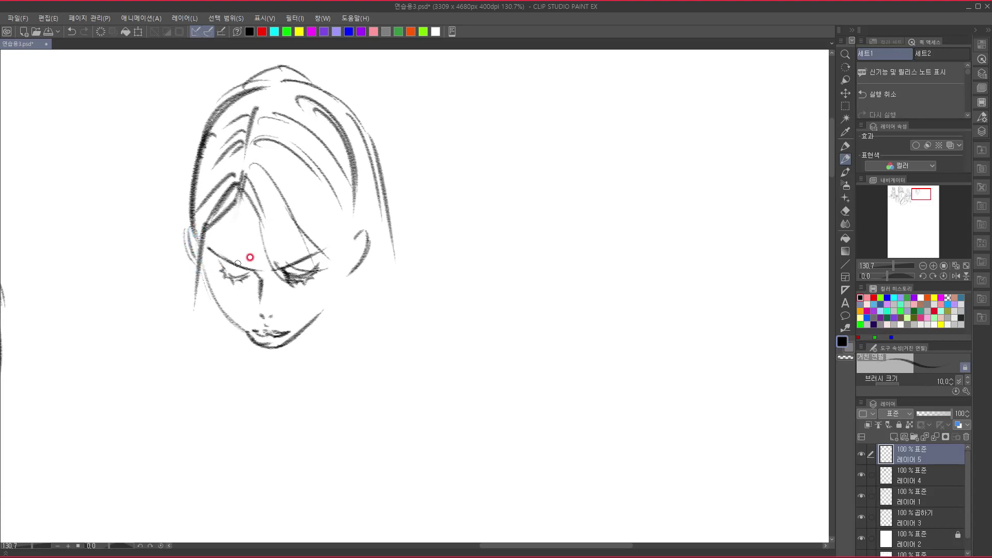
drag(358, 339, 366, 326)
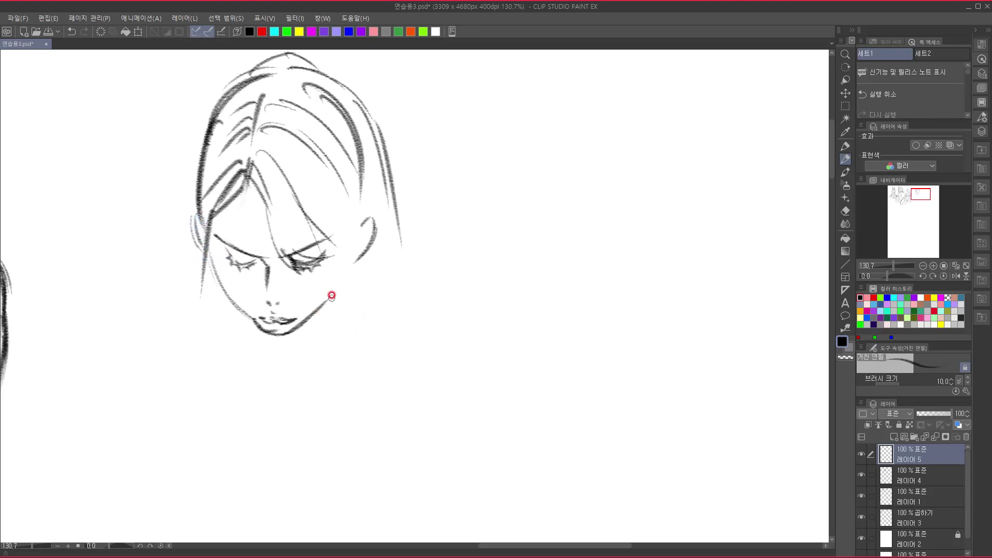
Draw a side lock of hair falling beside the viewer's-right cheek and ending in curled tips below the jaw.
mouse_move(313, 257)
mouse_down()
mouse_move(351, 276)
mouse_move(361, 324)
mouse_move(324, 337)
mouse_up()
key(ctrl+z)
mouse_move(353, 275)
mouse_down()
mouse_move(345, 403)
mouse_move(354, 404)
mouse_up()
drag(352, 382, 351, 408)
mouse_move(344, 357)
mouse_down()
mouse_move(385, 388)
mouse_move(401, 378)
mouse_up()
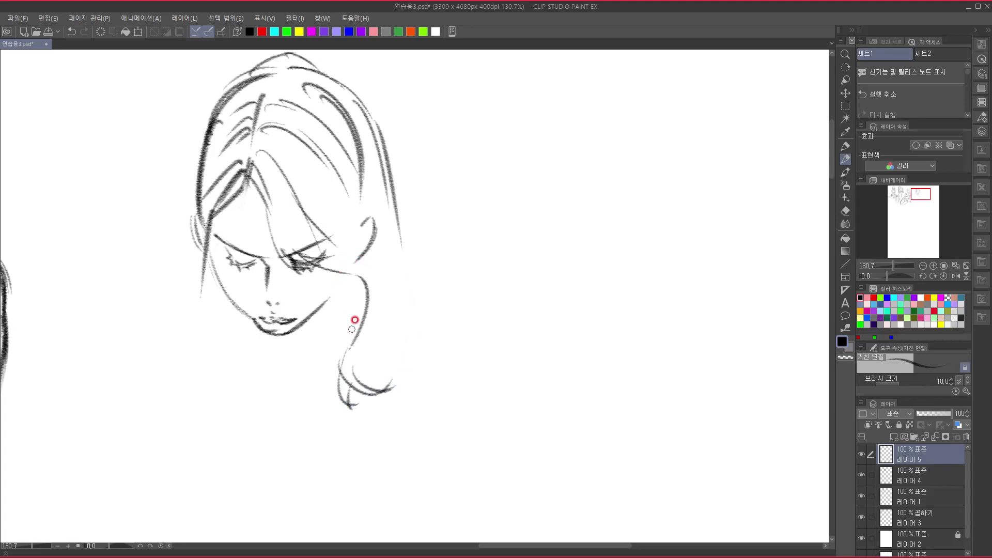
mouse_move(351, 274)
mouse_down()
mouse_move(351, 306)
mouse_move(312, 349)
mouse_move(342, 358)
mouse_up()
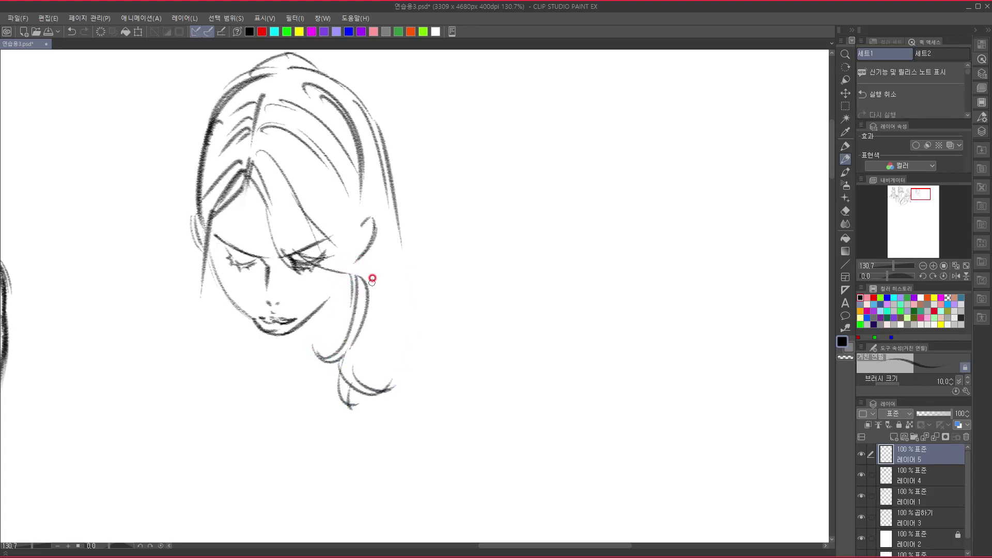
Reinforce the jawline on both sides down to the chin and add a short line below the viewer's-right ear.
mouse_move(339, 278)
mouse_down()
mouse_move(323, 310)
mouse_move(267, 331)
mouse_up()
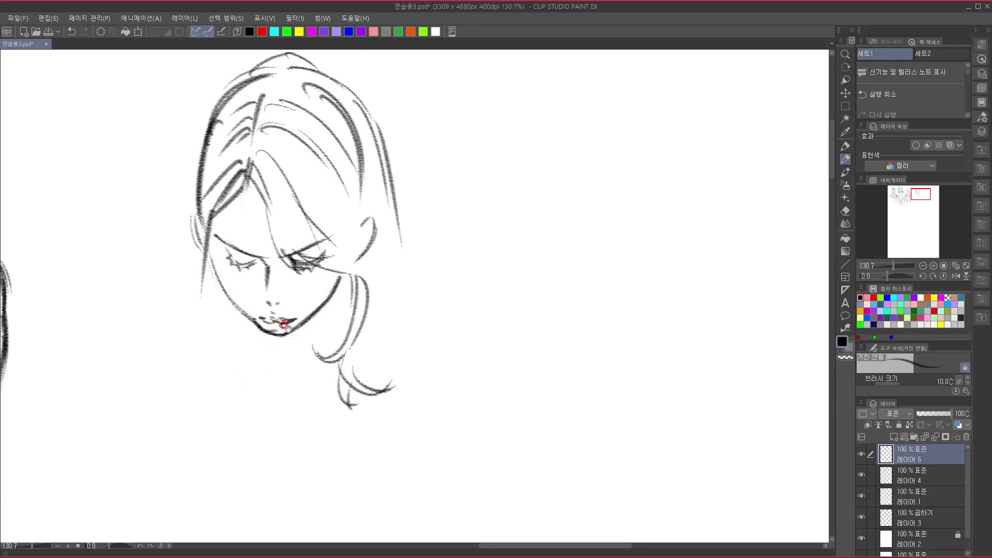
drag(305, 397, 285, 398)
drag(355, 365, 355, 356)
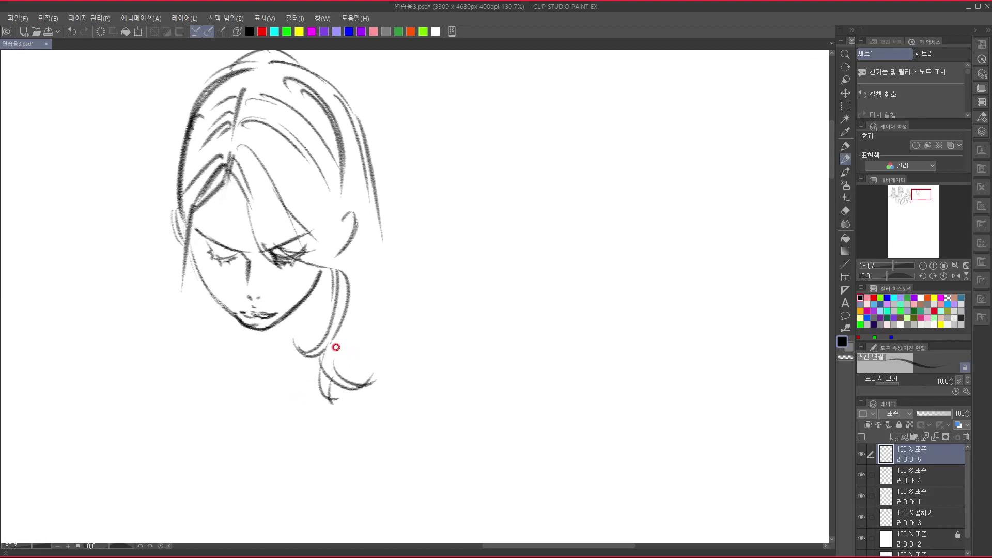
drag(191, 244, 202, 271)
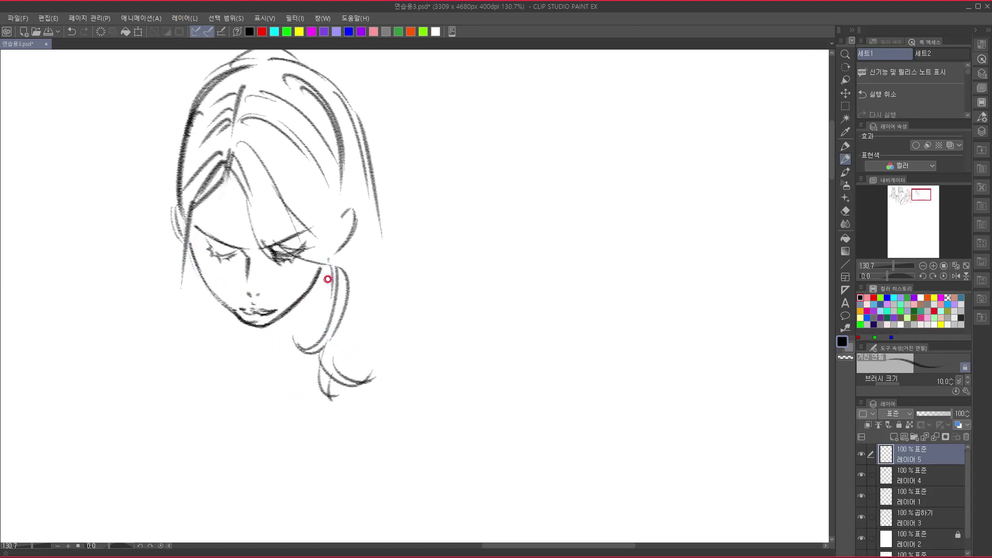
drag(329, 258, 328, 297)
Draw the neck-to-shoulder slopes and the rounded shoulder with outer upper arm on the viewer's left.
scroll(383, 277, down, 3)
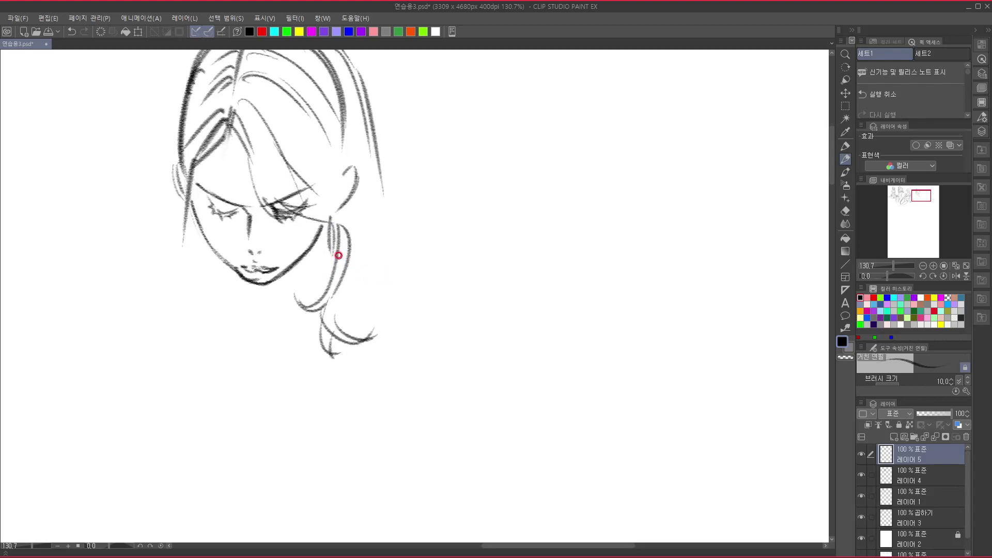
drag(336, 259, 392, 292)
mouse_move(217, 255)
mouse_down()
mouse_move(122, 282)
mouse_move(127, 382)
mouse_up()
scroll(243, 310, down, 2)
scroll(243, 310, left, 1)
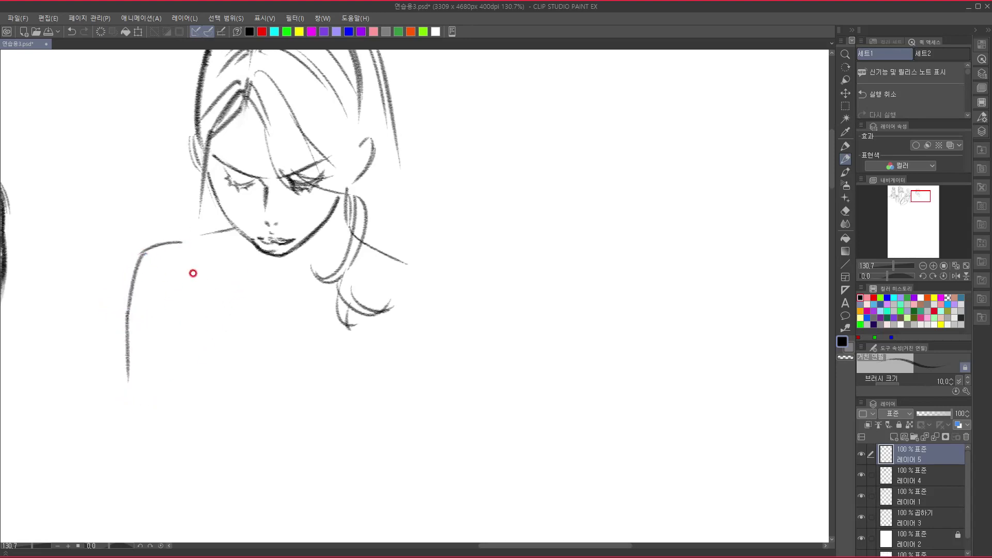
Draw the armpit crease on the viewer's left, both collarbone lines and the rounded shoulder on the viewer's right.
mouse_move(177, 243)
mouse_down()
mouse_move(211, 261)
mouse_move(199, 299)
mouse_up()
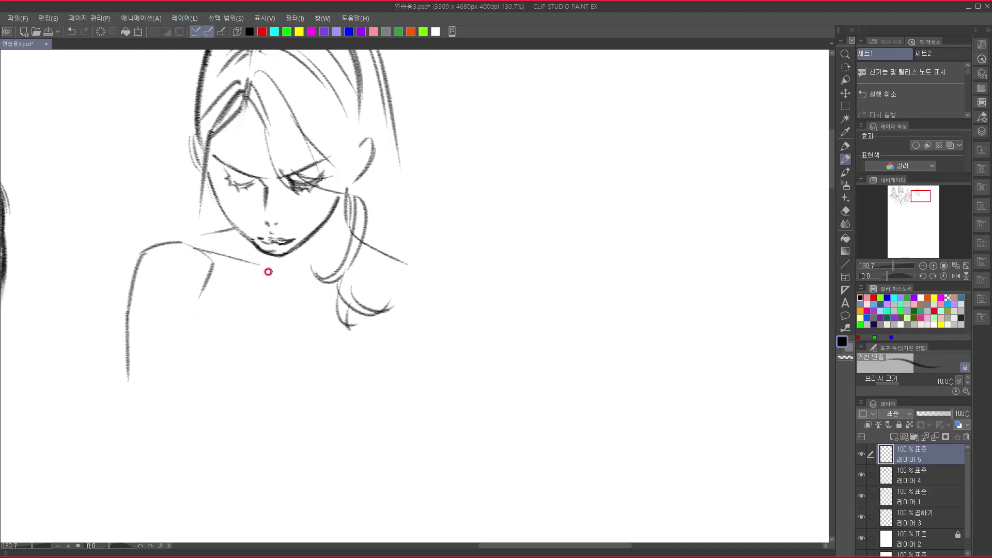
key(ctrl+z)
drag(197, 246, 408, 269)
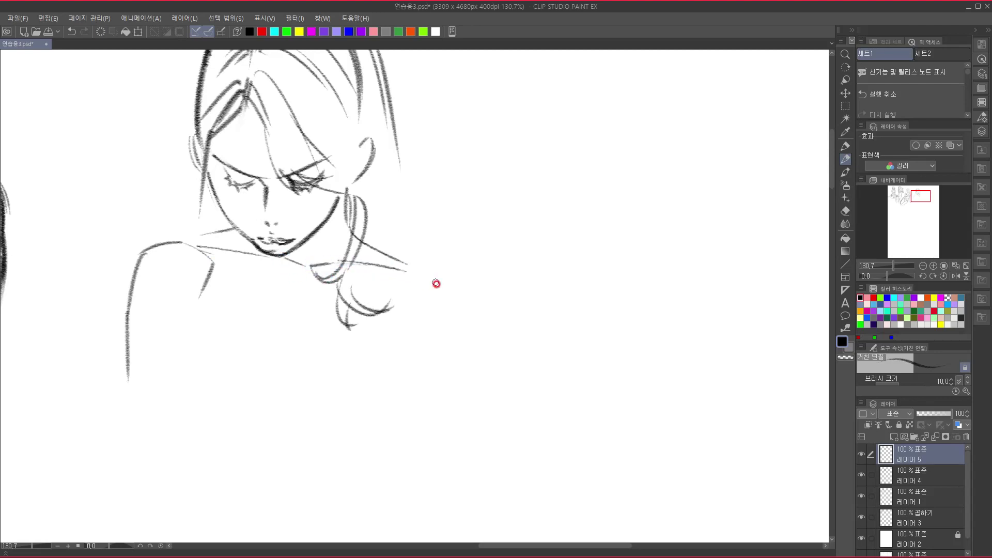
mouse_move(351, 231)
mouse_down()
mouse_move(453, 291)
mouse_move(463, 362)
mouse_up()
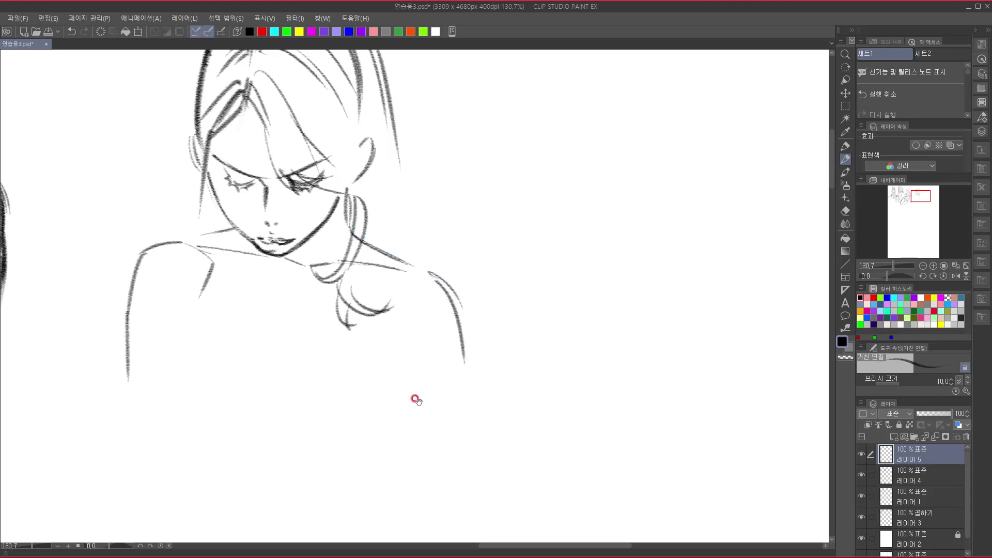
Draw the chest's vertical centre line and the diverging rib cage lines below it.
drag(414, 400, 405, 350)
mouse_move(303, 230)
mouse_down()
mouse_move(308, 326)
mouse_move(322, 305)
mouse_up()
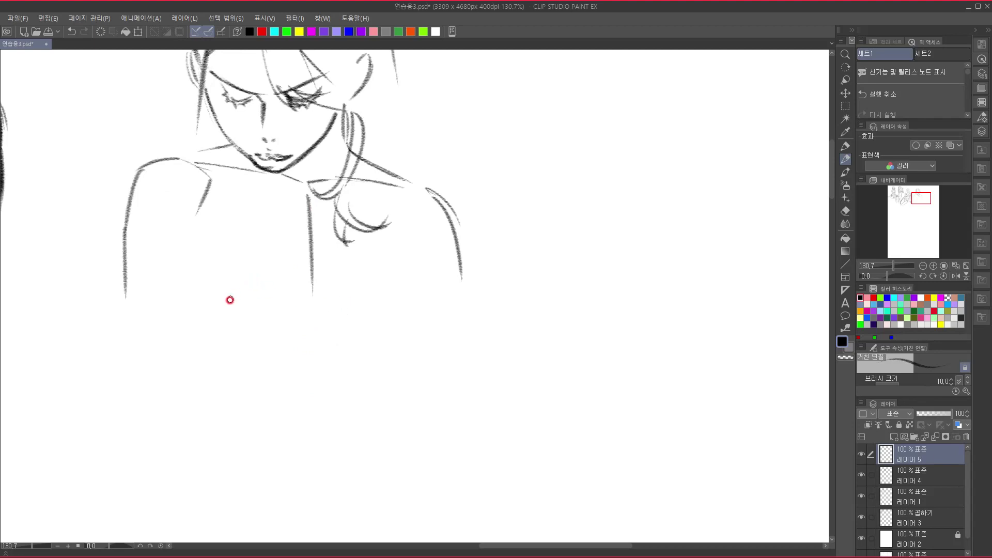
mouse_move(316, 343)
mouse_down()
mouse_move(305, 290)
mouse_move(305, 387)
mouse_up()
mouse_move(298, 299)
mouse_down()
mouse_move(245, 359)
mouse_move(339, 323)
mouse_move(354, 347)
mouse_move(332, 429)
mouse_up()
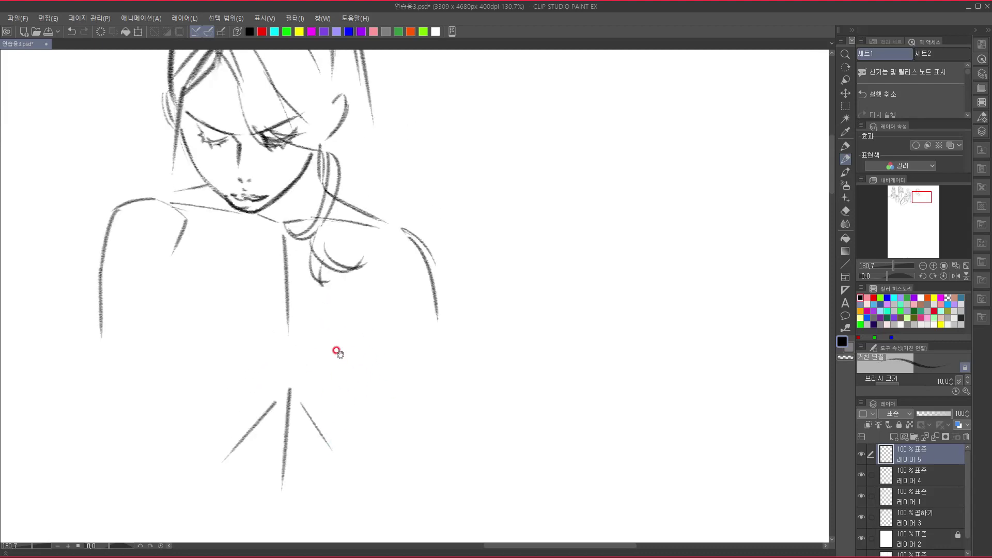
drag(299, 316, 302, 285)
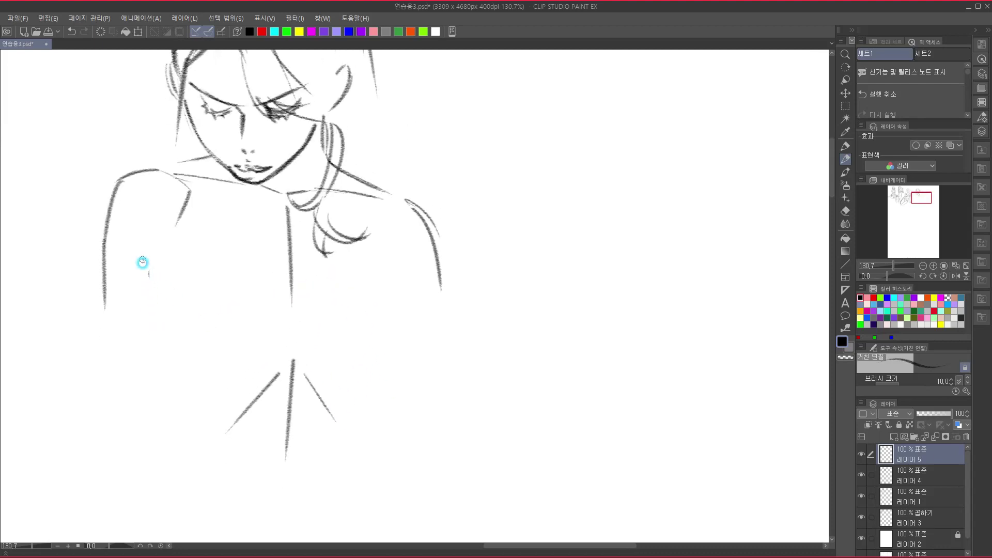
Draw the torso's side on the viewer's left, then the armpit crease and rounded bust contour on the viewer's right.
drag(142, 259, 178, 413)
drag(367, 368, 366, 301)
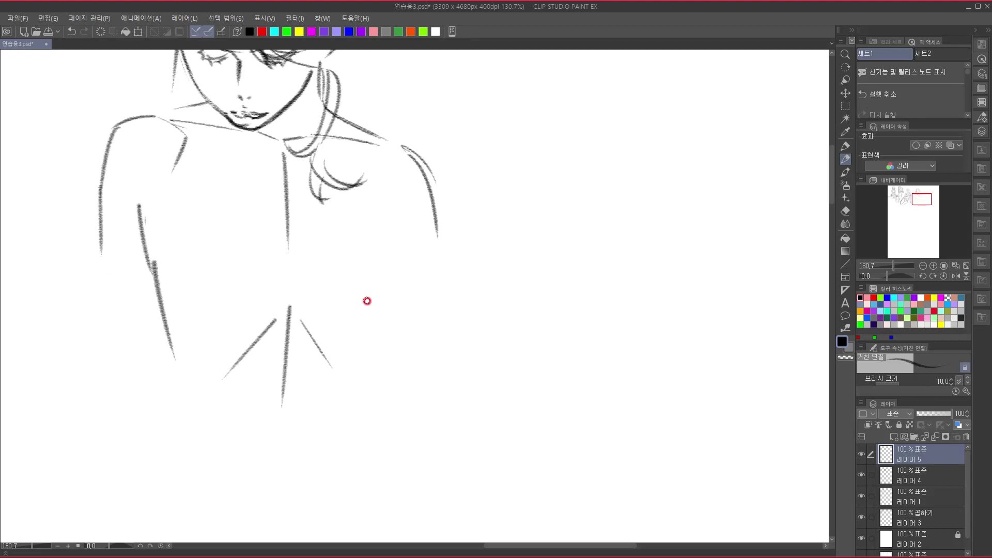
drag(396, 192, 388, 226)
mouse_move(378, 215)
mouse_down()
mouse_move(397, 256)
mouse_move(384, 328)
mouse_up()
drag(398, 258, 365, 334)
mouse_move(298, 302)
mouse_down()
mouse_move(301, 313)
mouse_move(373, 329)
mouse_move(391, 308)
mouse_up()
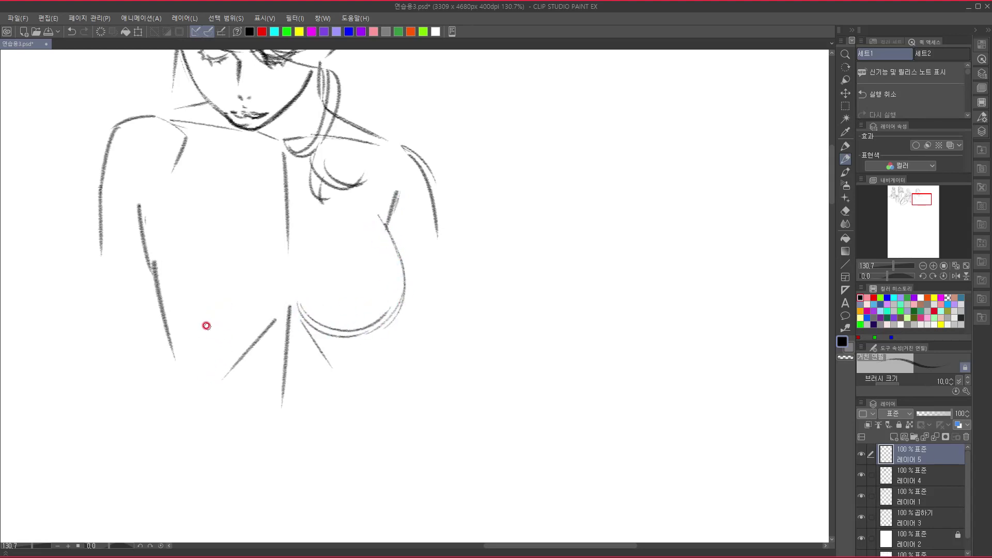
Draw the lower bust curve on the viewer's left, replacing the first double stroke with a single cleaner one.
drag(207, 334, 264, 311)
mouse_move(177, 305)
mouse_down()
mouse_move(260, 314)
mouse_move(268, 303)
mouse_up()
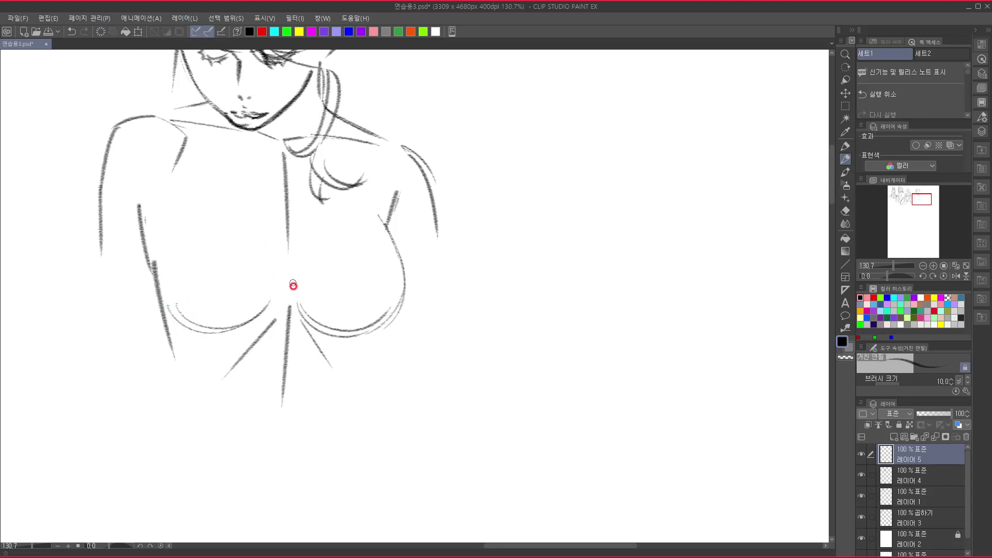
key(ctrl+z)
key(ctrl+z)
mouse_move(181, 309)
mouse_down()
mouse_move(243, 329)
mouse_move(263, 290)
mouse_move(205, 328)
mouse_move(279, 297)
mouse_up()
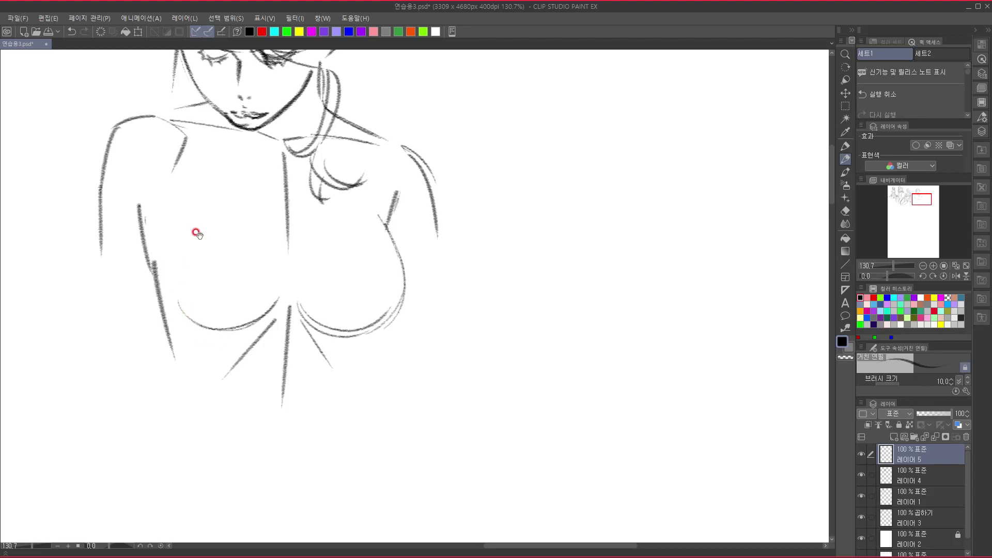
scroll(281, 413, up, 2)
scroll(326, 315, down, 4)
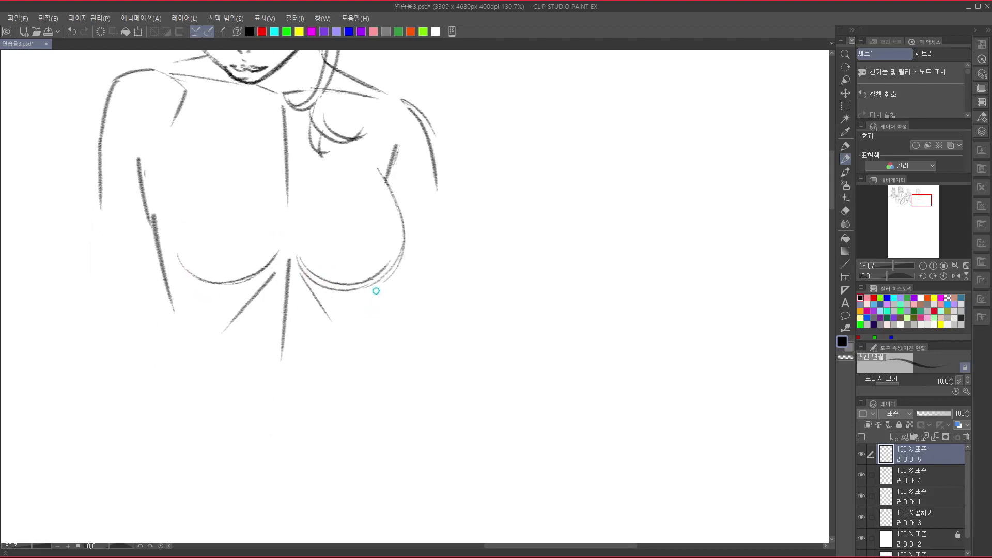
Draw the waist contours on both sides, the abdomen's centre line and the hip curve on the viewer's right.
mouse_move(371, 285)
mouse_down()
mouse_move(352, 347)
mouse_move(344, 280)
mouse_move(401, 349)
mouse_up()
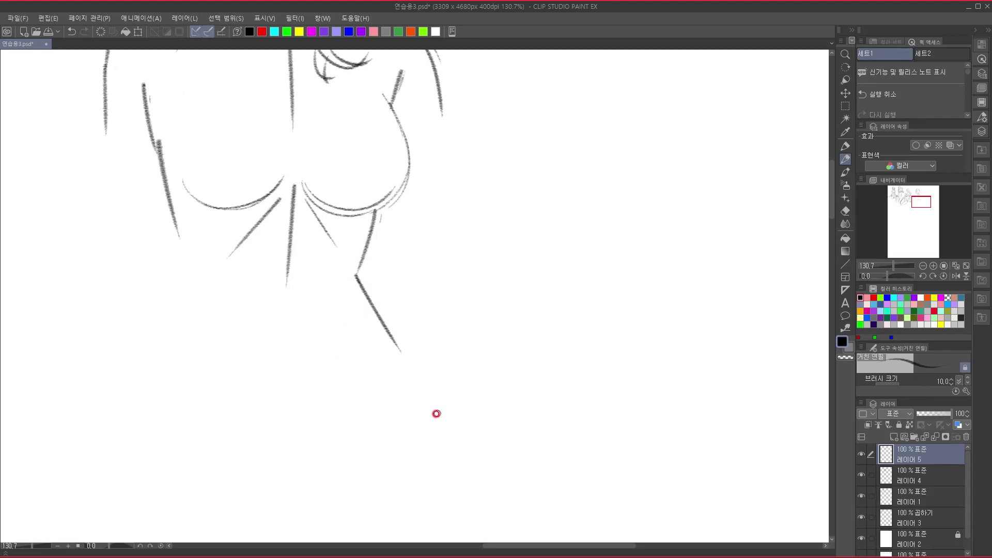
drag(375, 310, 372, 270)
drag(279, 274, 294, 377)
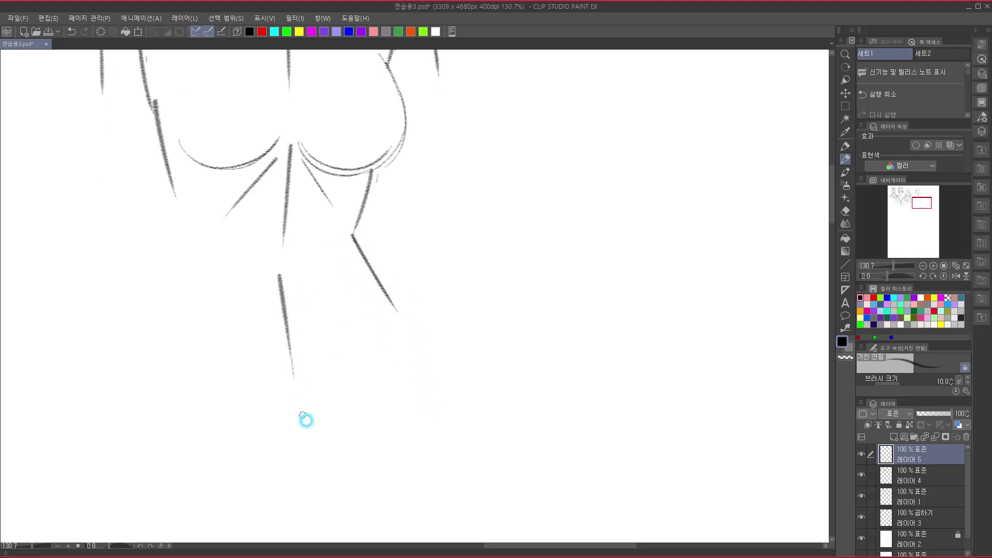
mouse_move(399, 376)
mouse_down()
mouse_move(401, 476)
mouse_move(388, 533)
mouse_up()
drag(410, 406, 389, 221)
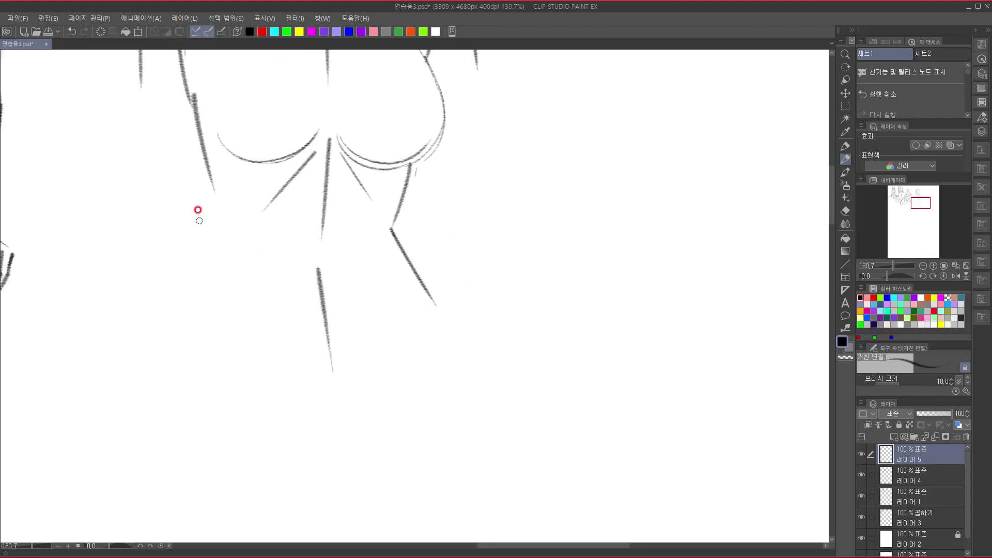
mouse_move(192, 104)
mouse_down()
mouse_move(215, 217)
mouse_move(196, 295)
mouse_up()
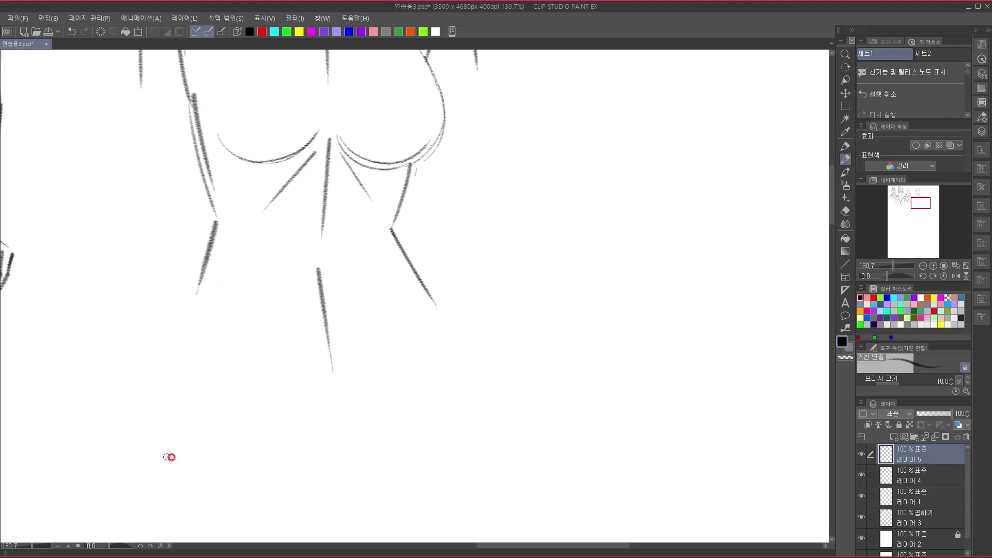
drag(393, 229, 445, 305)
mouse_move(467, 346)
mouse_down()
mouse_move(430, 263)
mouse_move(447, 310)
mouse_up()
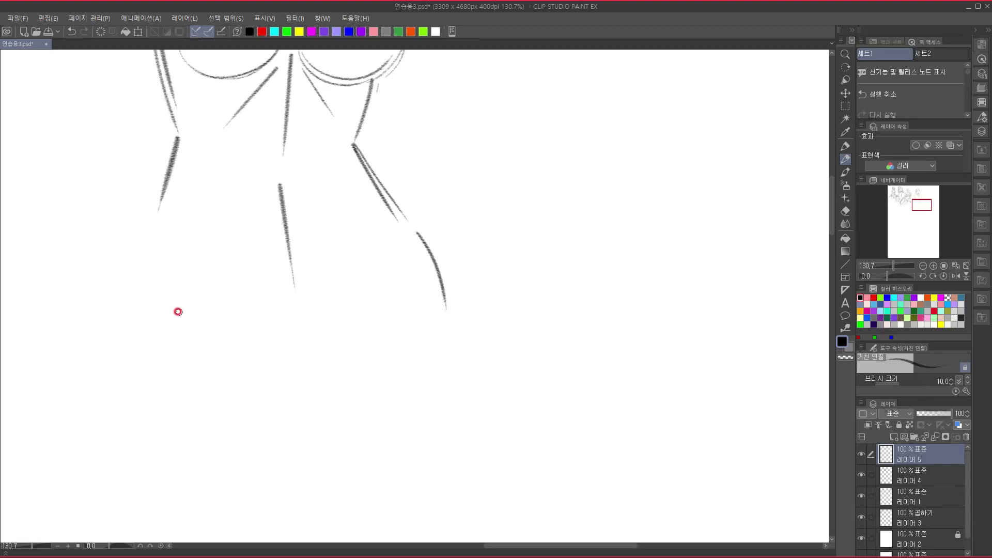
Draw the outer contour of the hip and thigh on the viewer's left, curving down toward the knee.
drag(170, 145, 126, 317)
drag(237, 298, 254, 252)
mouse_move(147, 208)
mouse_down()
mouse_move(140, 243)
mouse_move(138, 296)
mouse_up()
drag(140, 287, 133, 360)
drag(209, 367, 198, 283)
mouse_move(128, 212)
mouse_down()
mouse_move(114, 236)
mouse_move(126, 371)
mouse_up()
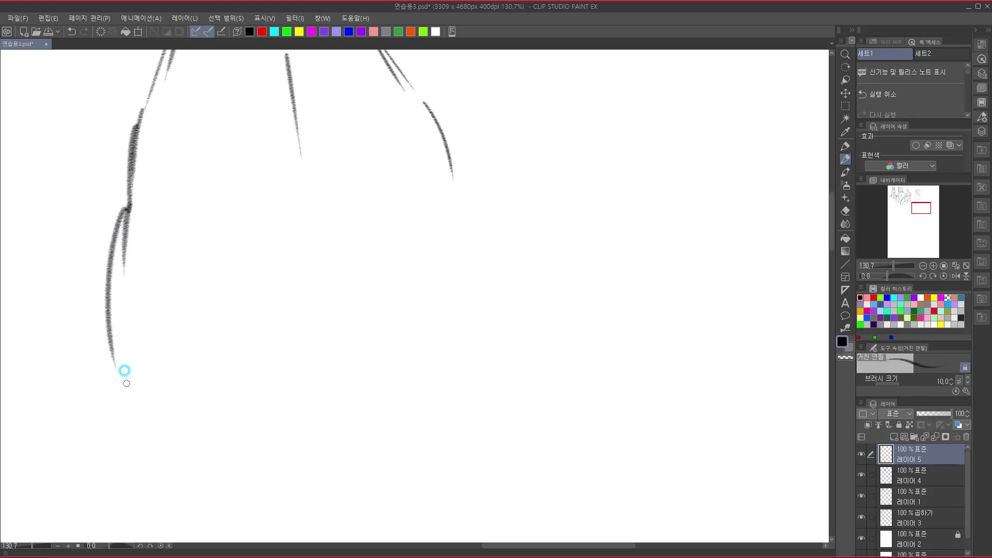
drag(118, 328, 165, 472)
Sketch the curved lower-abdomen line from hip to hip, with short crease strokes at both hip bones.
scroll(274, 465, up, 8)
scroll(294, 413, up, 8)
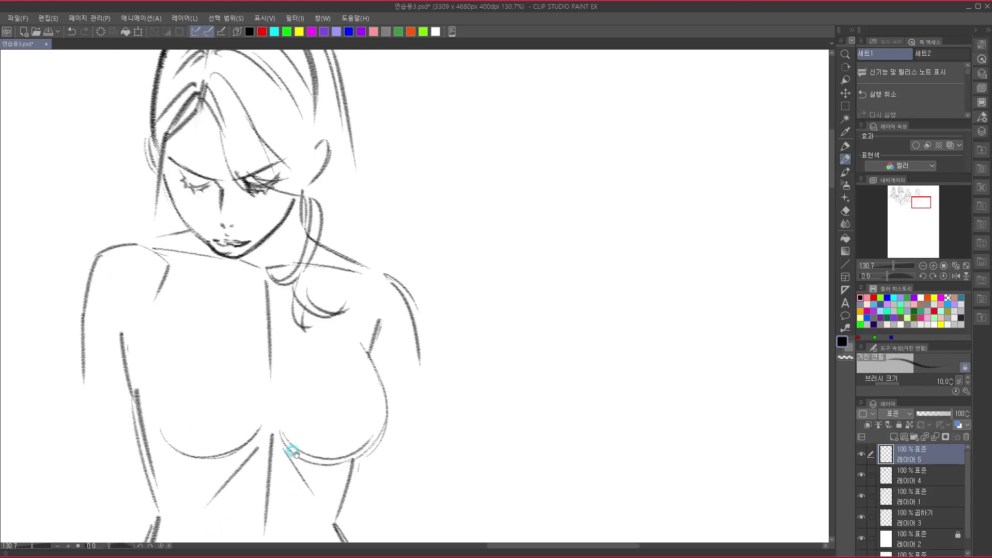
scroll(365, 316, down, 12)
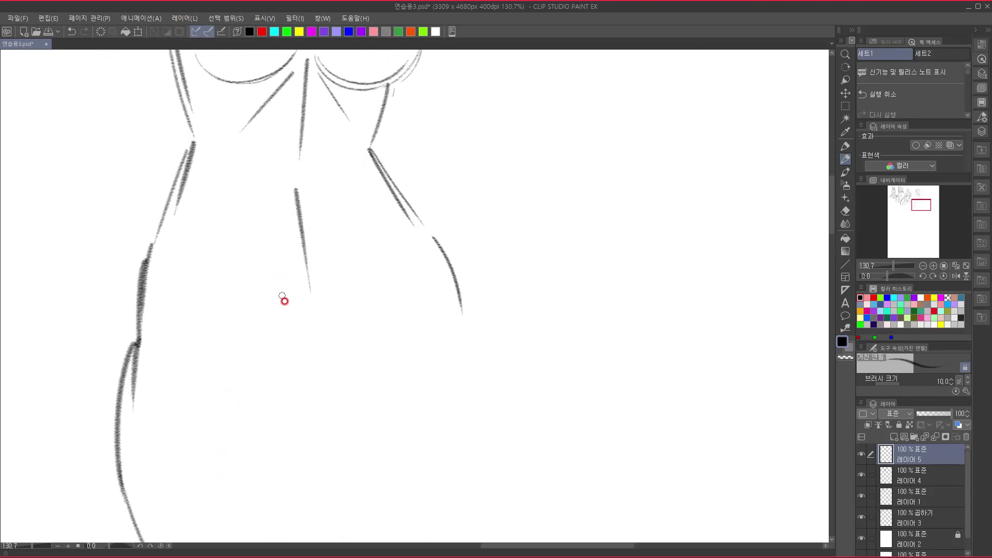
drag(161, 252, 176, 273)
drag(171, 268, 186, 292)
key(ctrl+z)
drag(375, 299, 374, 296)
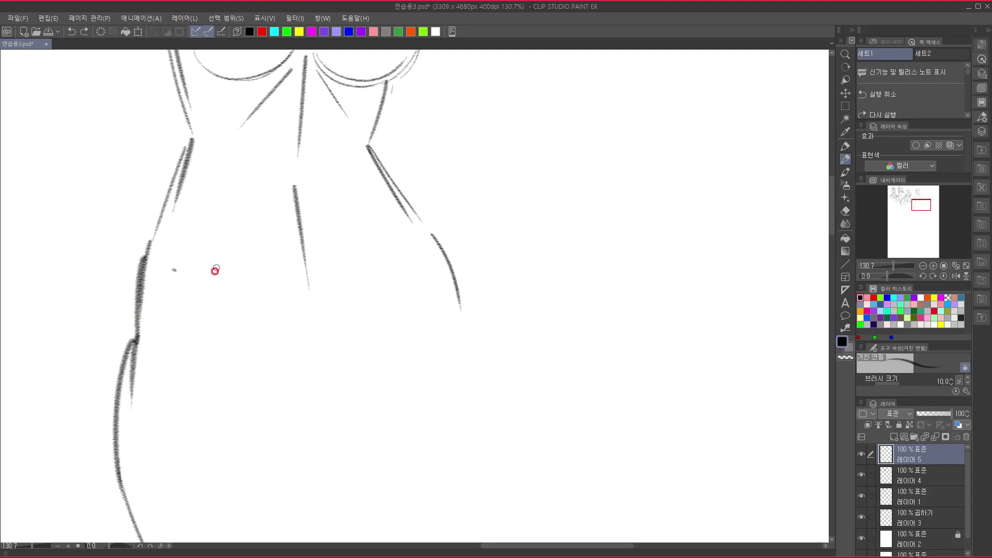
drag(173, 325, 206, 328)
drag(151, 294, 208, 327)
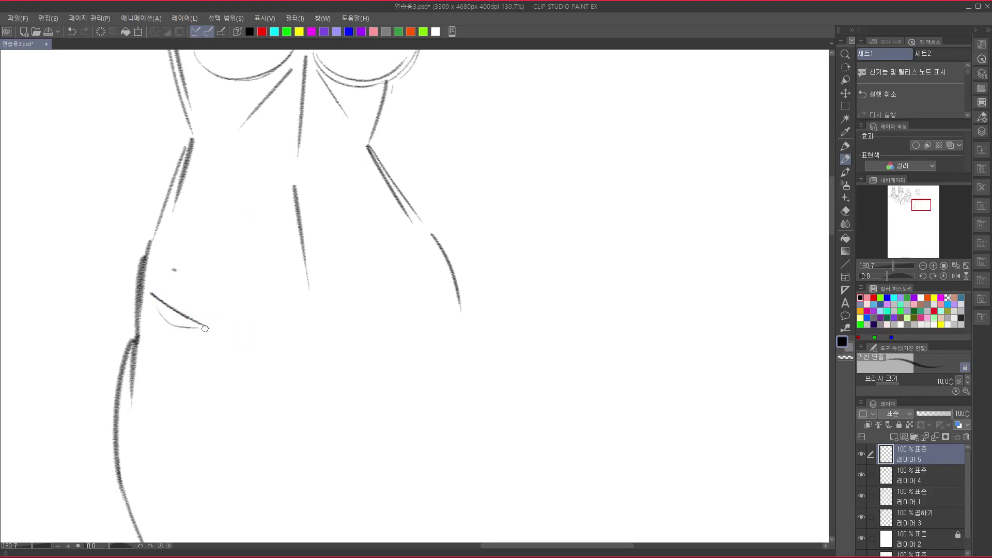
mouse_move(155, 281)
mouse_down()
mouse_move(225, 331)
mouse_move(290, 337)
mouse_move(354, 321)
mouse_move(424, 272)
mouse_move(394, 308)
mouse_up()
drag(438, 268, 400, 317)
mouse_move(366, 243)
mouse_down()
mouse_move(334, 361)
mouse_move(336, 487)
mouse_up()
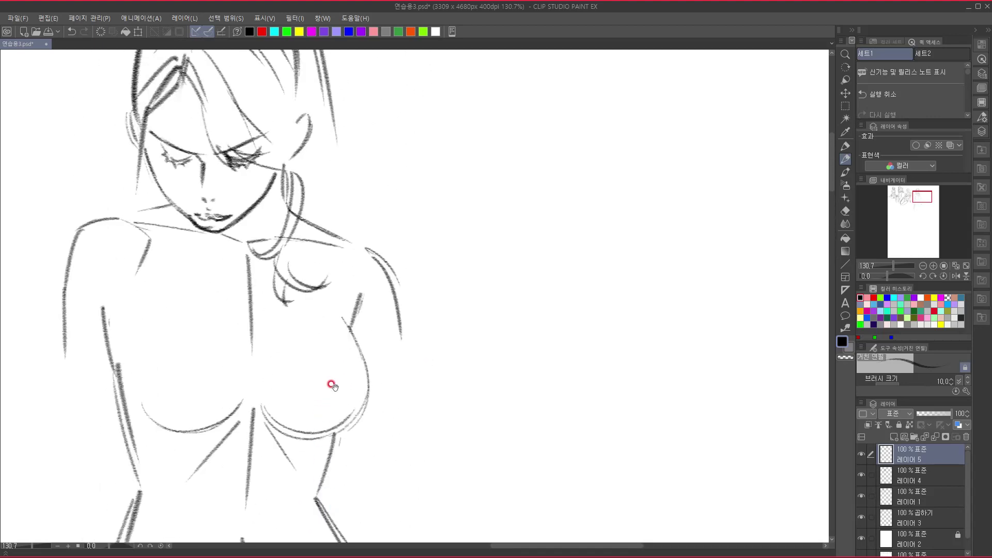
Darken the shoulder on the viewer's right and extend it down as the outer contour of the upper arm.
drag(332, 382, 297, 225)
drag(358, 172, 379, 269)
drag(378, 226, 364, 419)
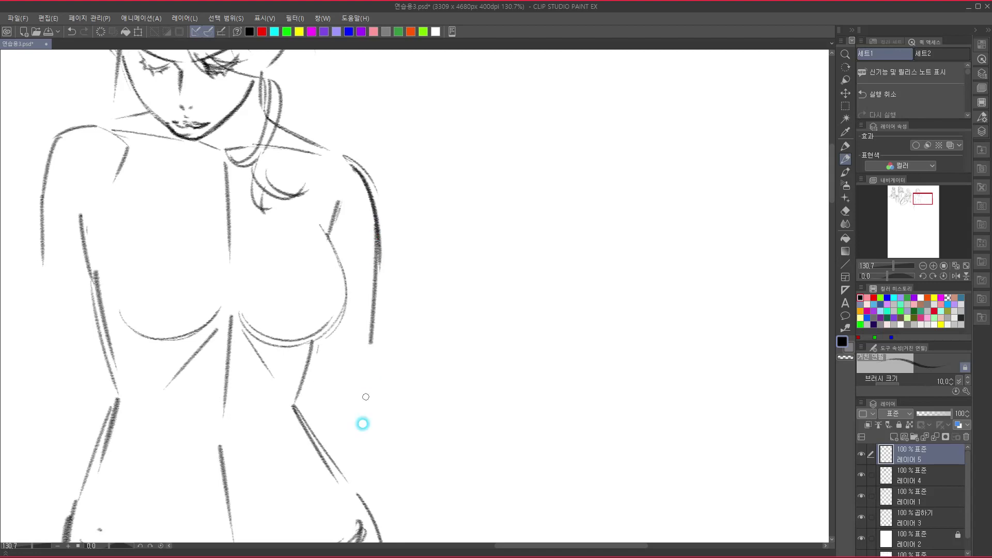
drag(392, 334, 389, 201)
Draw the inner arm line, the elbow and the outer forearm contour of the arm on the viewer's right.
drag(320, 198, 319, 270)
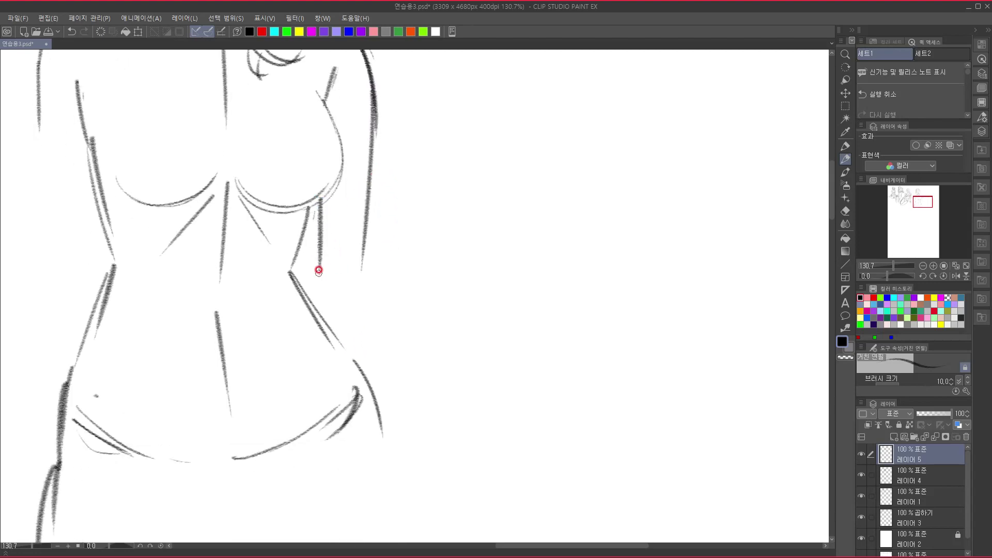
mouse_move(323, 195)
mouse_down()
mouse_move(324, 284)
mouse_move(359, 366)
mouse_up()
drag(366, 221, 379, 266)
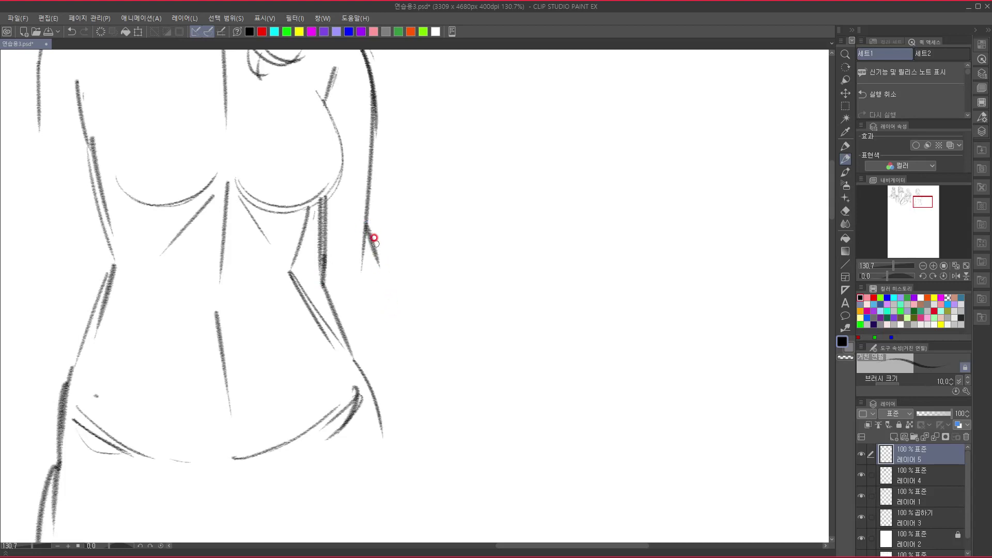
mouse_move(366, 220)
mouse_down()
mouse_move(389, 269)
mouse_move(401, 372)
mouse_up()
drag(387, 275, 405, 449)
drag(428, 382, 430, 283)
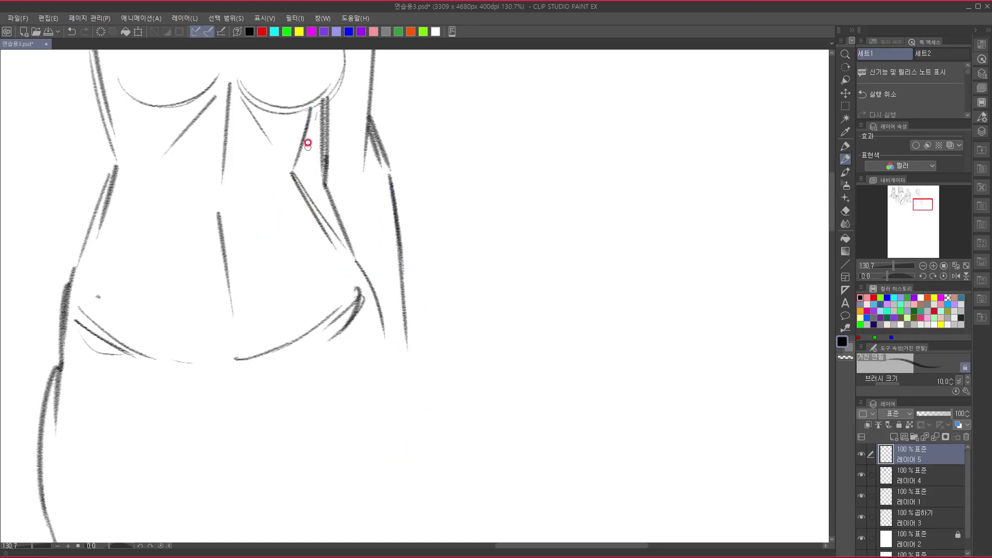
Reinforce the waist and hip contour on the viewer's right and add short strokes at the hip bone.
mouse_move(316, 106)
mouse_down()
mouse_move(296, 171)
mouse_move(312, 209)
mouse_up()
mouse_move(293, 173)
mouse_down()
mouse_move(342, 240)
mouse_move(333, 322)
mouse_up()
drag(348, 254, 339, 324)
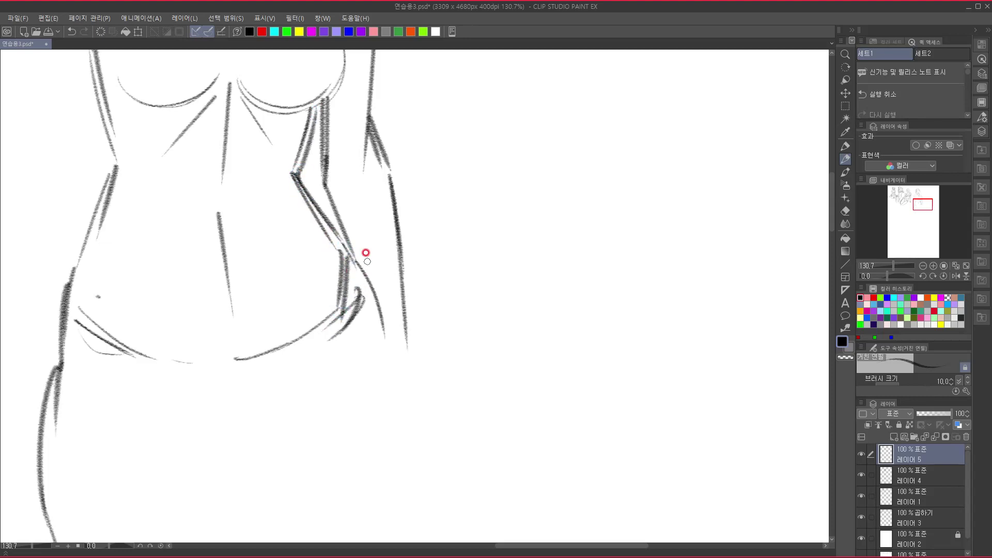
drag(349, 249, 386, 342)
drag(368, 300, 349, 221)
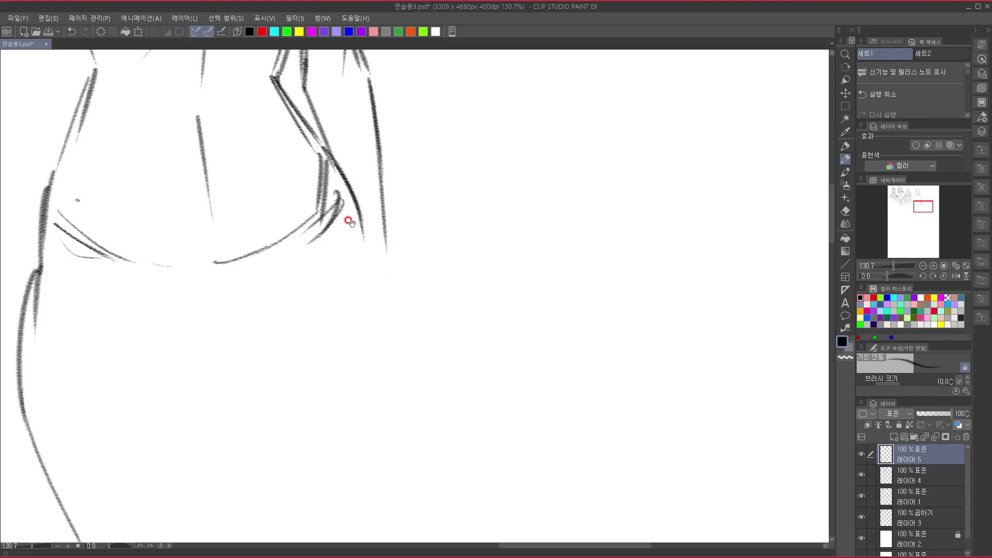
Draw the outer hip and thigh contour on the viewer's right, curving inward toward the knee with doubled strokes.
mouse_move(343, 182)
mouse_down()
mouse_move(371, 265)
mouse_move(372, 421)
mouse_up()
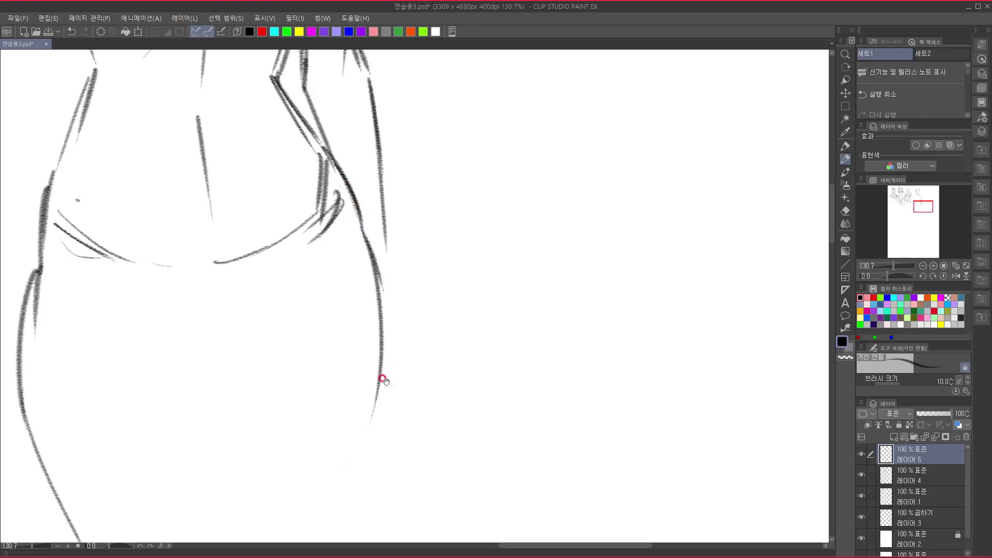
drag(371, 360, 395, 258)
drag(400, 210, 306, 457)
drag(400, 295, 313, 472)
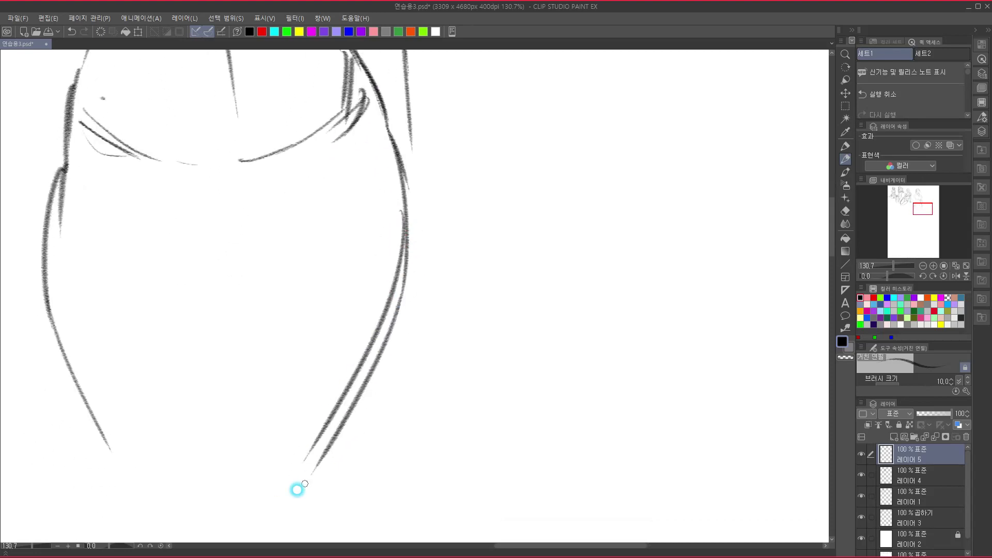
Reinforce the forearm contours on the viewer's right and rough in the wrist and back of the hand below them.
drag(314, 291, 303, 419)
drag(313, 261, 309, 442)
drag(301, 228, 268, 150)
drag(262, 212, 319, 370)
mouse_move(304, 169)
mouse_down()
mouse_move(334, 231)
mouse_move(342, 323)
mouse_up()
drag(325, 243, 370, 441)
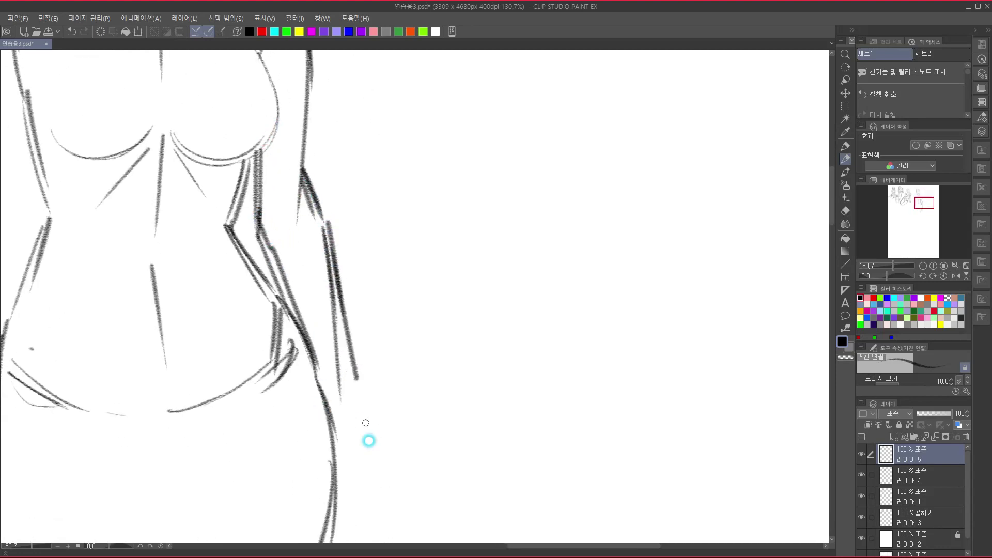
scroll(394, 296, down, 3)
mouse_move(369, 317)
mouse_down()
mouse_move(405, 411)
mouse_move(370, 445)
mouse_move(396, 440)
mouse_up()
Draw the inner and outer contours of the upper arm on the viewer's left, down from the armpit and shoulder.
mouse_move(458, 327)
mouse_down()
mouse_move(613, 259)
mouse_move(666, 254)
mouse_up()
drag(466, 270, 409, 479)
drag(405, 262, 388, 504)
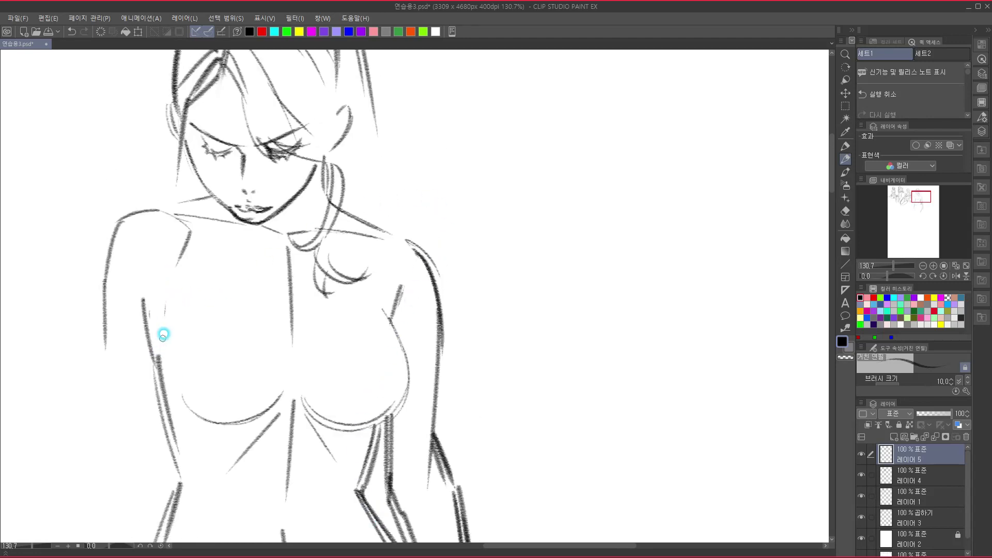
drag(166, 304, 159, 397)
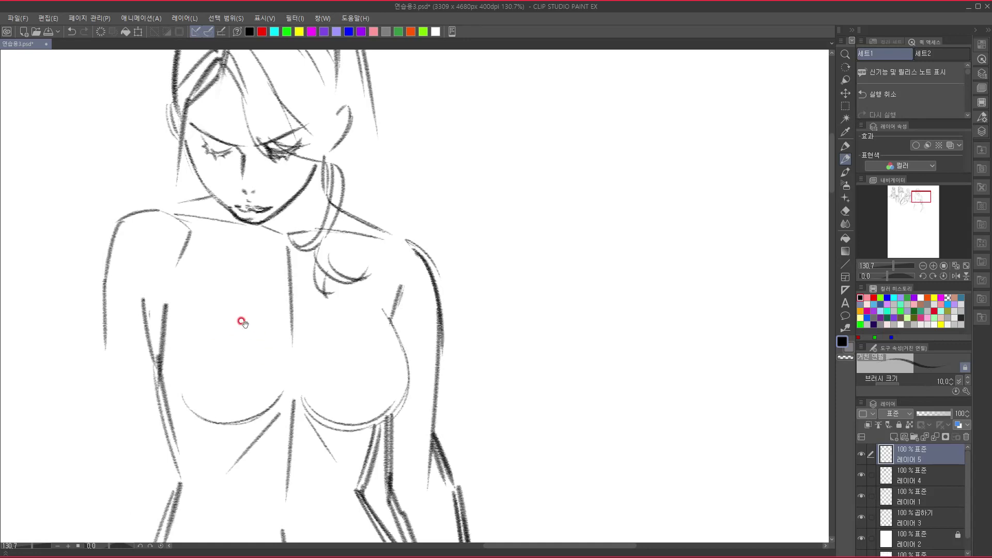
drag(241, 321, 302, 184)
drag(173, 89, 160, 185)
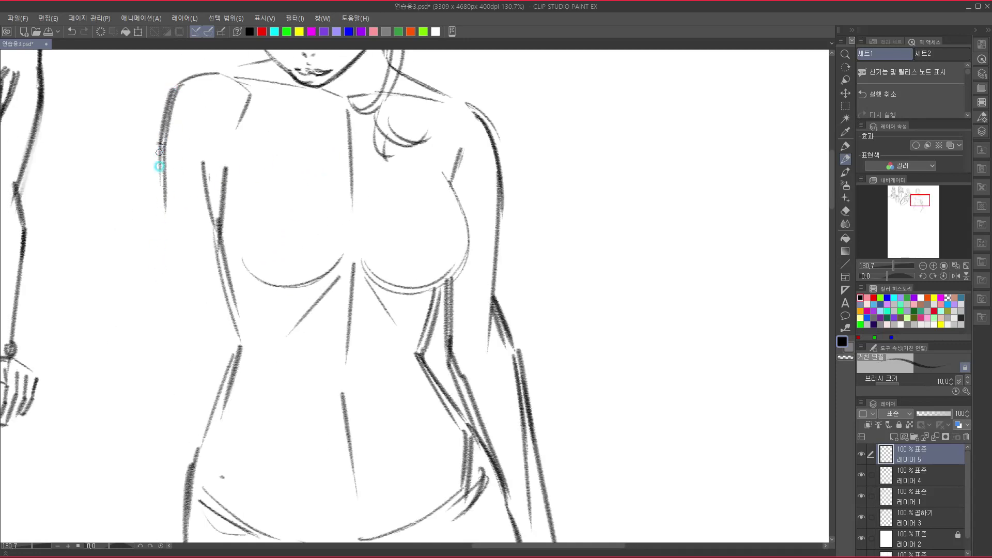
drag(160, 149, 158, 362)
Draw the elbow and both forearm contours of the arm on the viewer's left, tapering down past the hip.
drag(228, 307, 249, 223)
drag(183, 150, 178, 325)
drag(241, 150, 230, 292)
drag(263, 391, 308, 274)
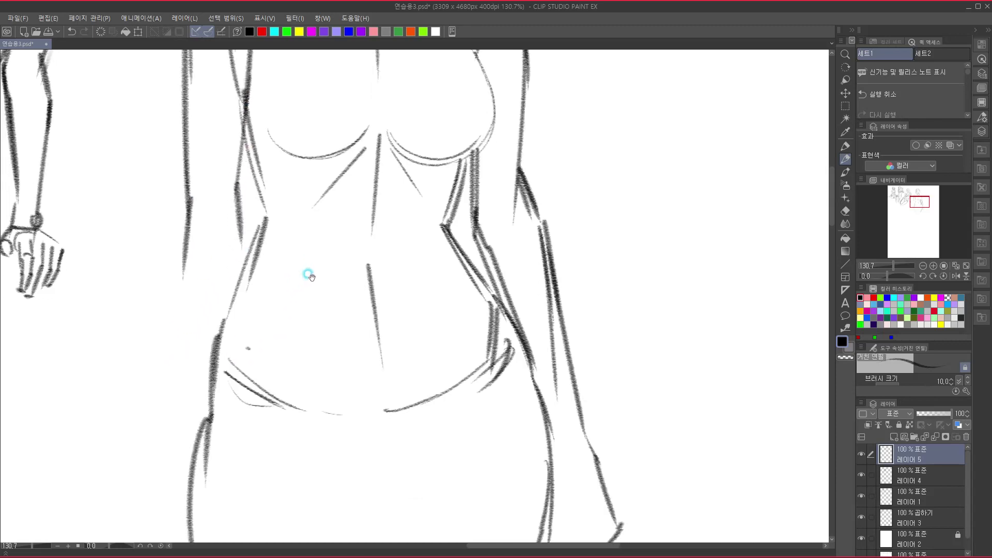
drag(247, 84, 241, 223)
mouse_move(236, 181)
mouse_down()
mouse_move(253, 270)
mouse_move(232, 345)
mouse_up()
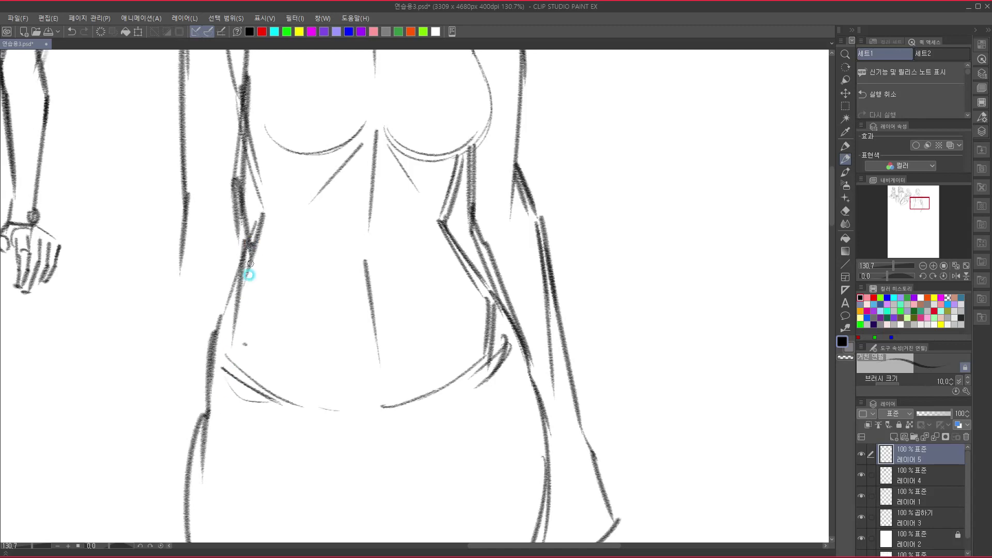
drag(256, 242, 226, 468)
drag(187, 242, 186, 368)
drag(180, 297, 196, 448)
Add the first hand line below the wrist on the viewer's left, running down over the thigh.
mouse_move(338, 434)
mouse_down()
mouse_move(369, 264)
mouse_move(364, 230)
mouse_up()
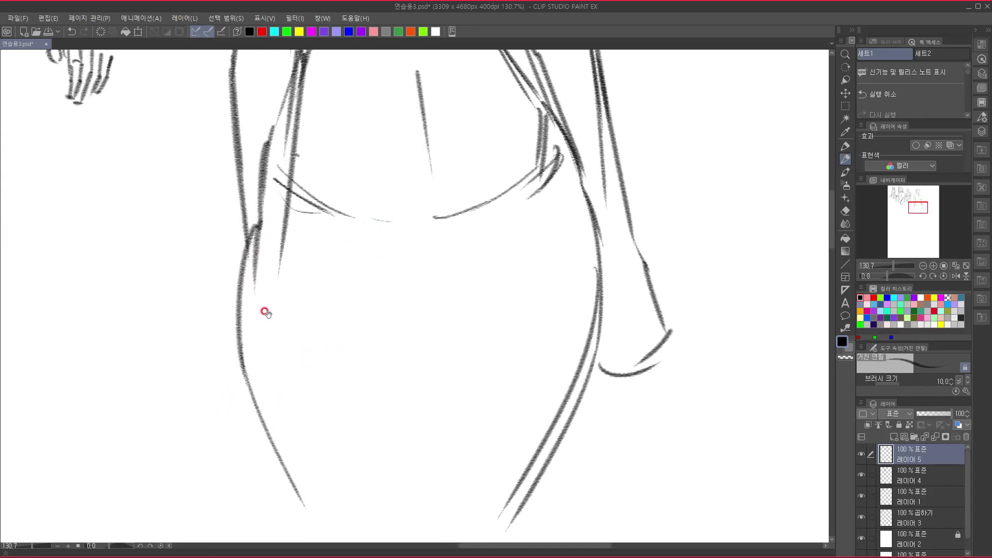
mouse_move(285, 174)
mouse_down()
mouse_move(279, 266)
mouse_move(301, 356)
mouse_up()
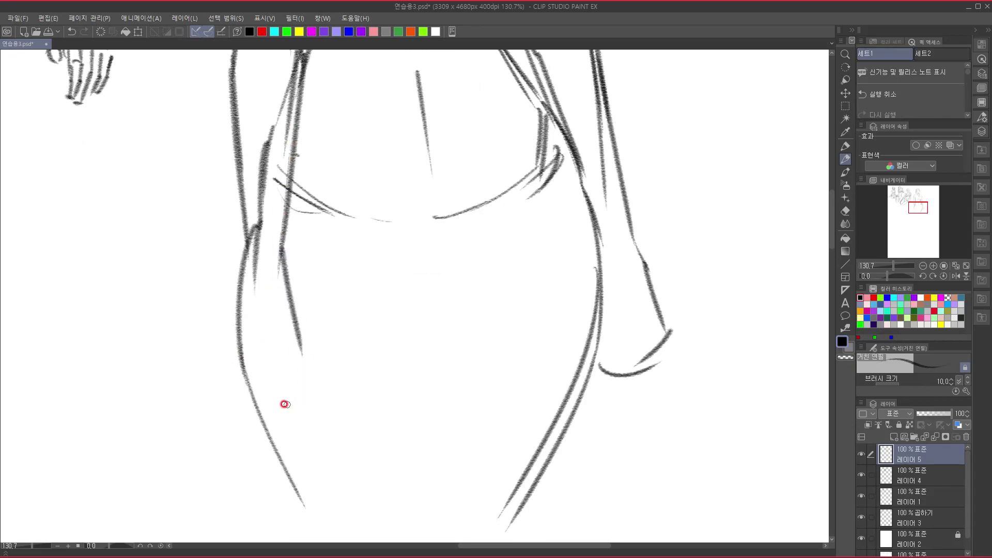
drag(265, 392, 301, 392)
Reinforce the lower curve of the breast on the viewer's left with extra sketch strokes.
drag(446, 287, 391, 483)
drag(389, 184, 330, 481)
drag(388, 361, 414, 250)
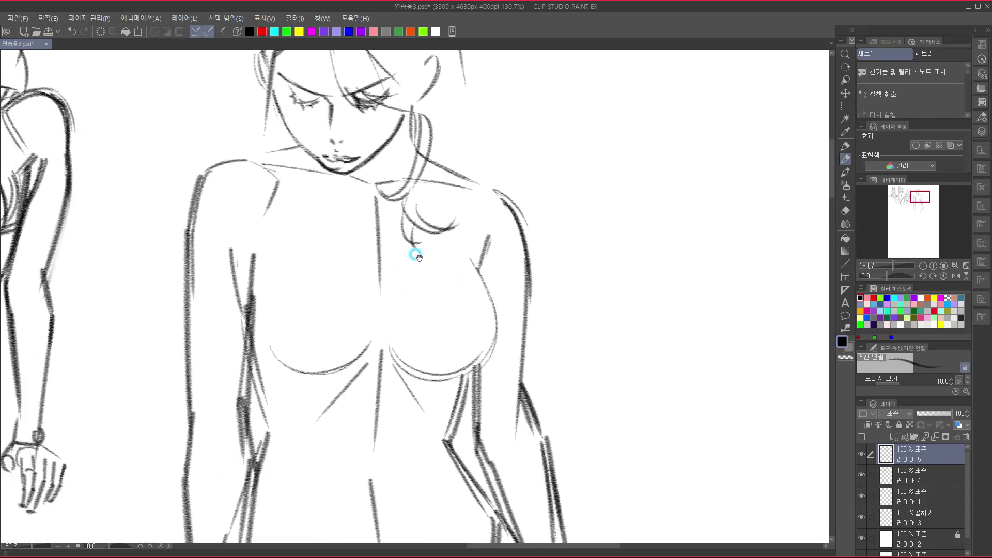
drag(338, 317, 295, 135)
drag(374, 259, 380, 363)
mouse_move(217, 261)
mouse_down()
mouse_move(281, 292)
mouse_move(241, 288)
mouse_move(323, 278)
mouse_up()
drag(263, 299, 340, 255)
drag(309, 382, 303, 450)
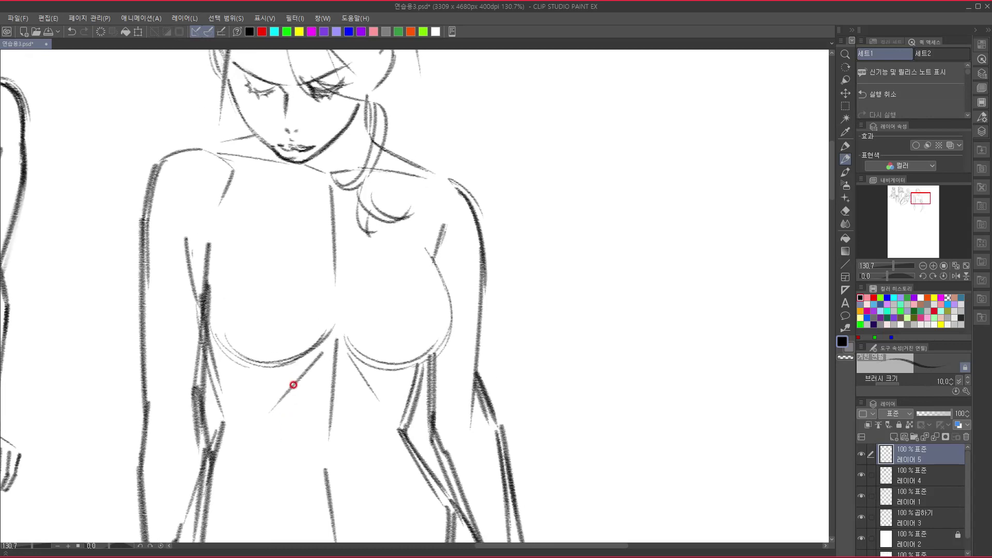
Draw double-lined bra straps running down from both shoulders to the top of the bust.
drag(218, 162, 223, 253)
drag(229, 171, 222, 243)
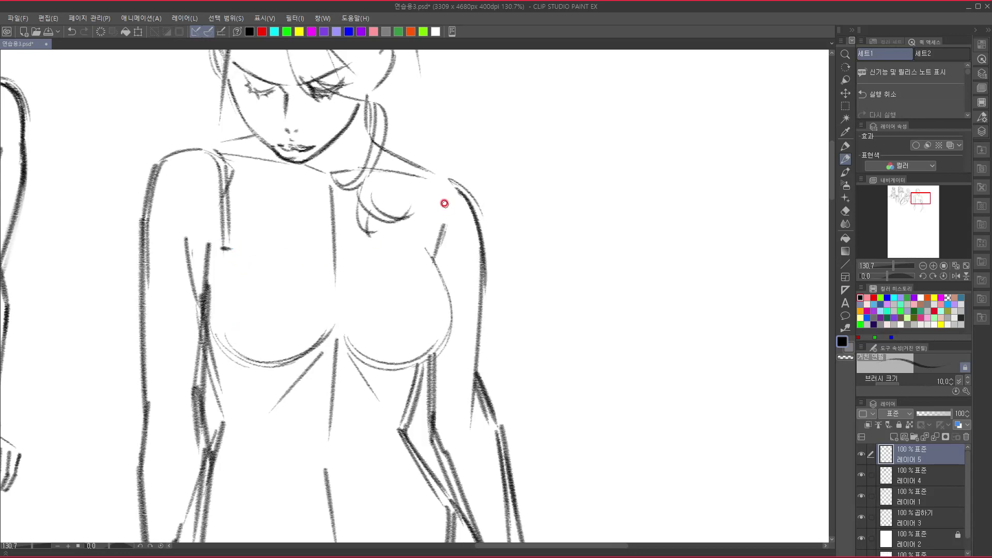
drag(422, 172, 417, 252)
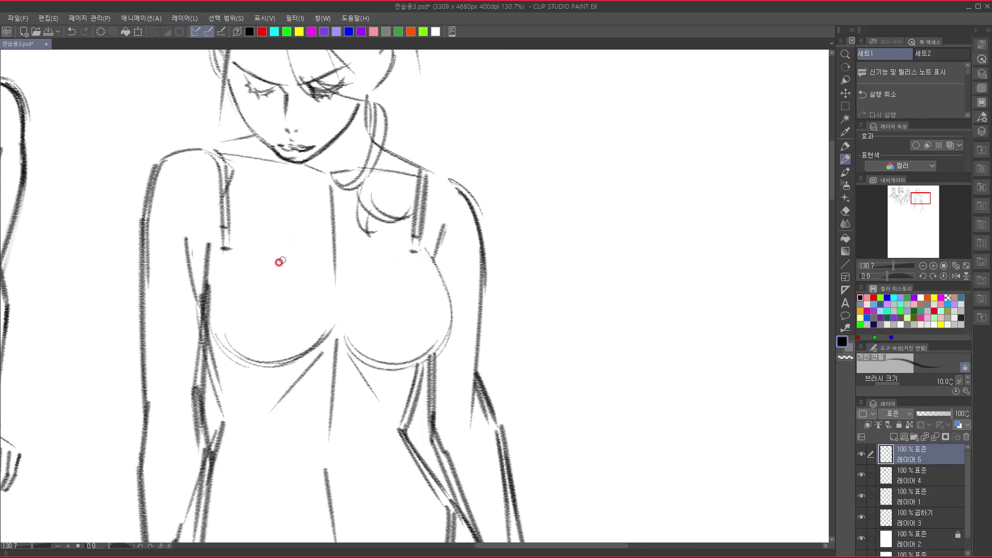
drag(229, 246, 321, 332)
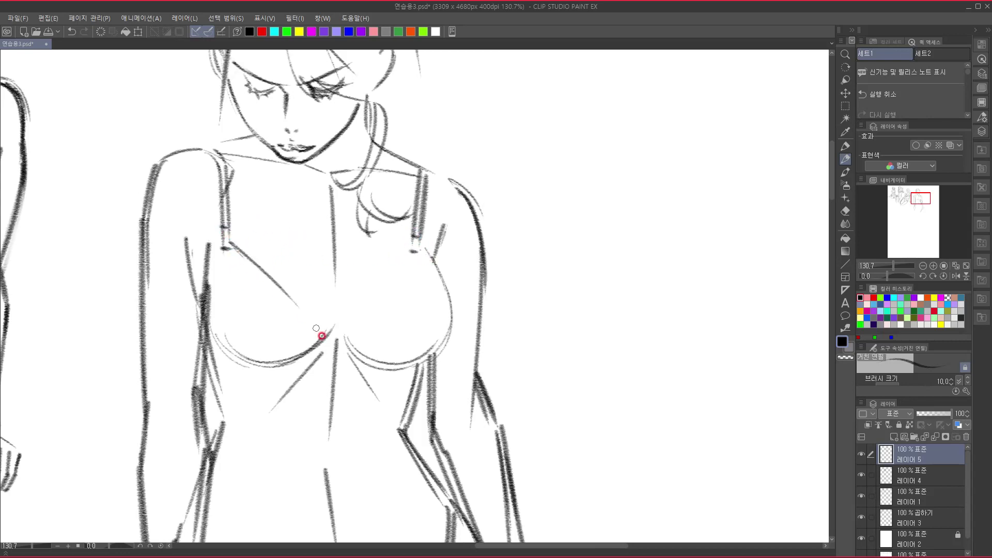
drag(266, 275, 333, 344)
key(ctrl+z)
key(ctrl+z)
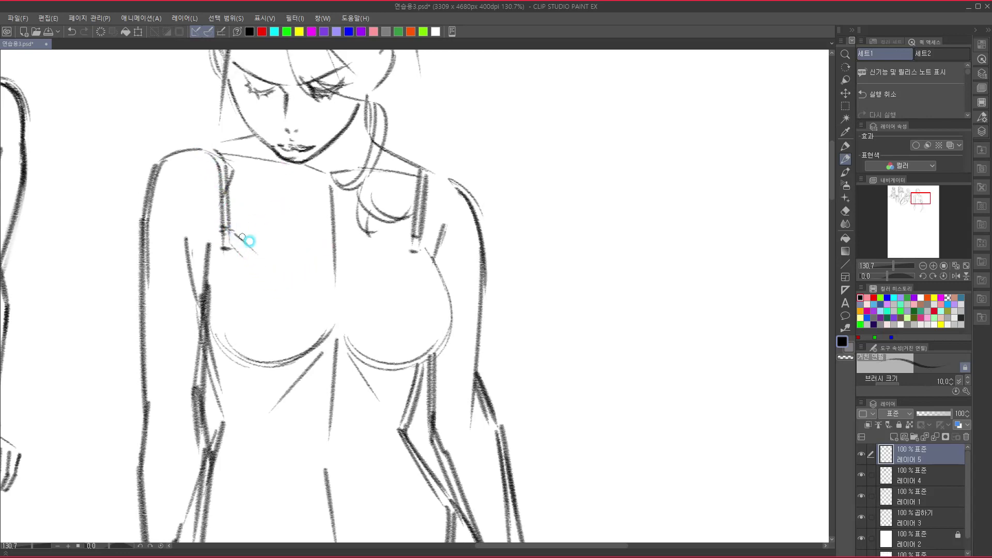
Draw the V-shaped upper edge of the bra from strap to strap, meeting at the centre of the chest.
drag(232, 232, 336, 299)
mouse_move(238, 236)
mouse_down()
mouse_move(333, 291)
mouse_move(393, 257)
mouse_up()
mouse_move(333, 296)
mouse_down()
mouse_move(416, 249)
mouse_move(440, 310)
mouse_up()
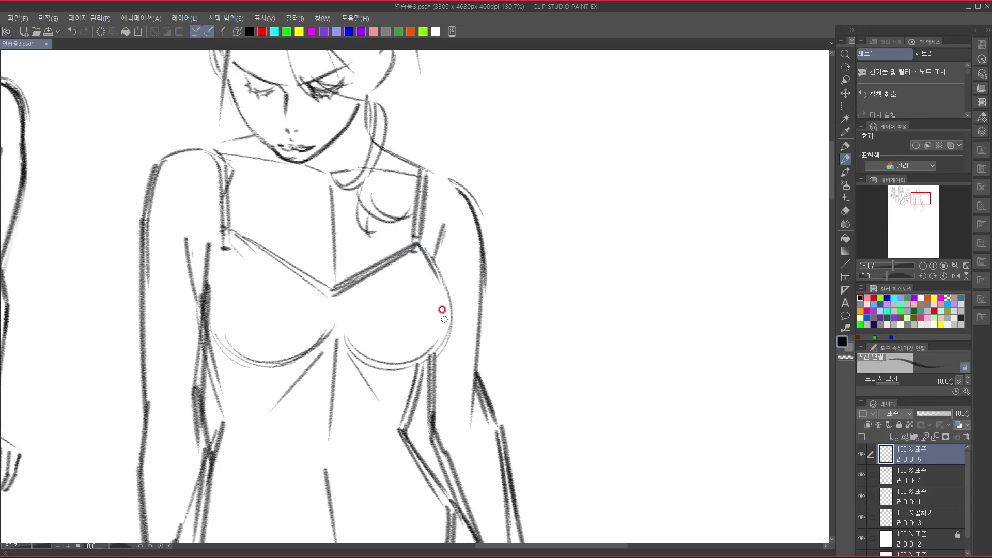
Outline both bra cups with rounded strokes, darkening the outer and lower edge of the cup on the viewer's left.
drag(418, 248, 447, 351)
mouse_move(330, 298)
mouse_down()
mouse_move(316, 344)
mouse_move(349, 341)
mouse_move(388, 361)
mouse_move(265, 369)
mouse_up()
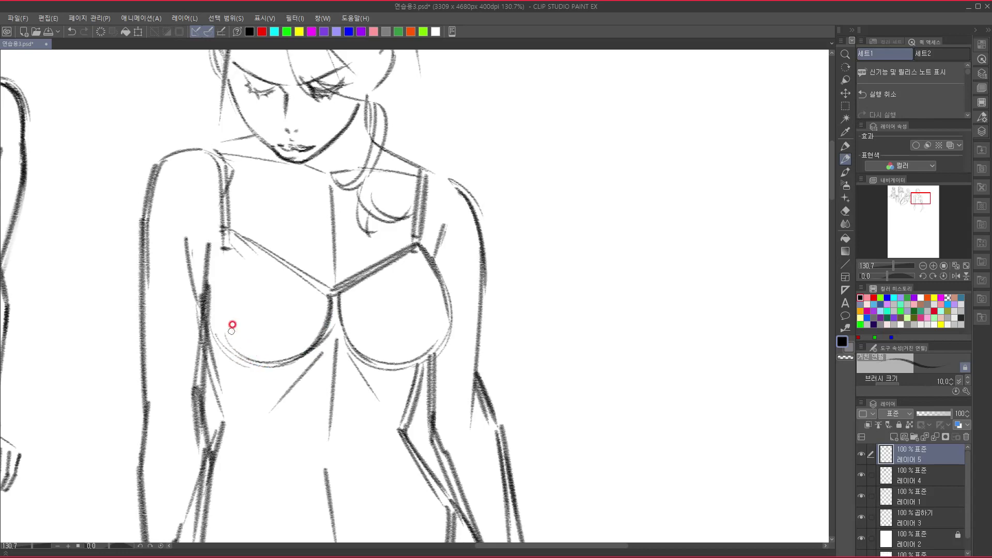
mouse_move(223, 248)
mouse_down()
mouse_move(202, 330)
mouse_move(276, 364)
mouse_up()
mouse_move(215, 339)
mouse_down()
mouse_move(303, 354)
mouse_move(323, 336)
mouse_up()
mouse_move(206, 337)
mouse_down()
mouse_move(282, 368)
mouse_move(332, 348)
mouse_up()
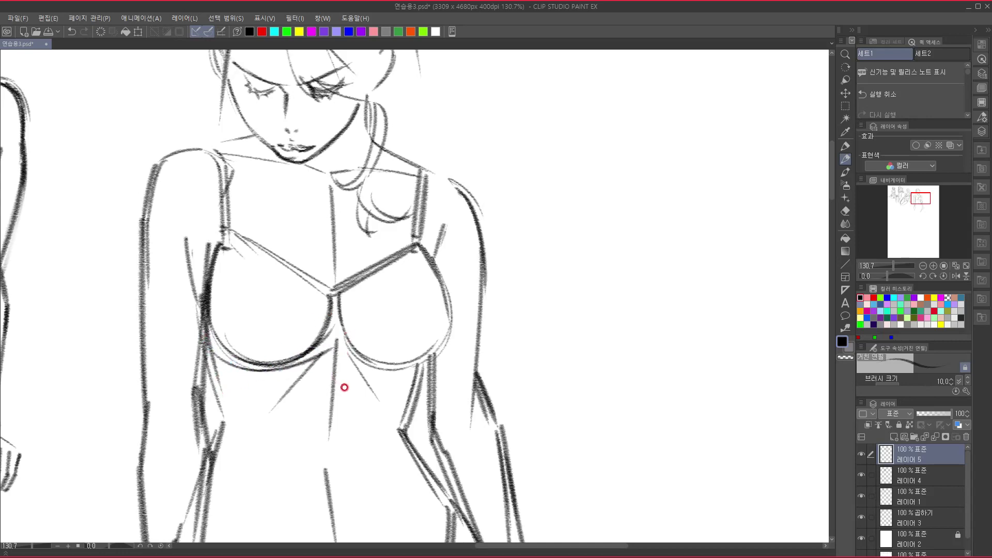
Draw the bra's lower band under both cups, peaking at the centre of the chest.
drag(271, 371, 337, 351)
drag(335, 352, 432, 368)
mouse_move(369, 369)
mouse_down()
mouse_move(389, 374)
mouse_move(426, 360)
mouse_up()
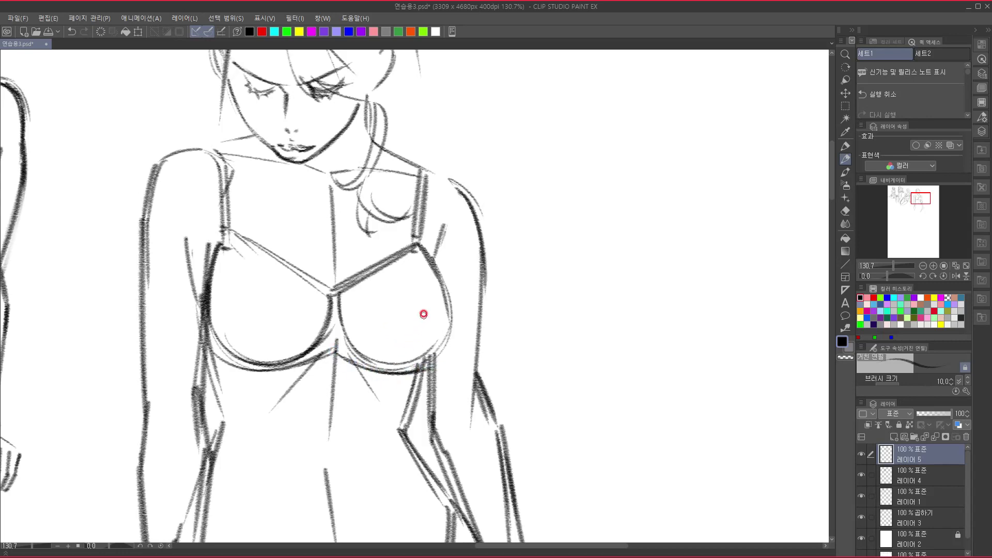
Add curved vertical seams inside both bra cups and trim lines below their upper edges.
drag(420, 257, 392, 362)
drag(232, 251, 267, 357)
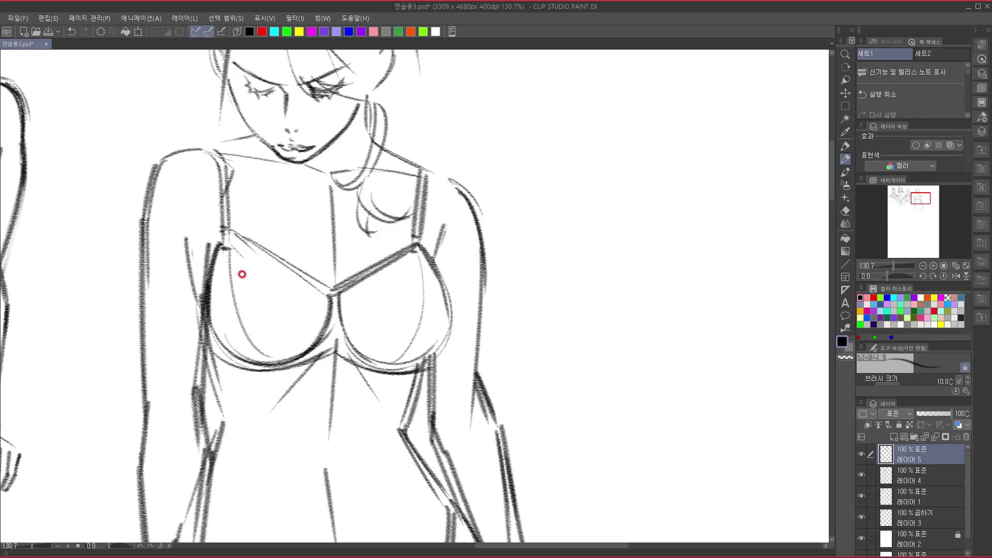
mouse_move(228, 237)
mouse_down()
mouse_move(275, 290)
mouse_move(329, 296)
mouse_move(405, 277)
mouse_move(419, 249)
mouse_up()
Draw the outer hair contour on the viewer's left, from the crown past the ear down to the shoulder.
drag(384, 417, 381, 520)
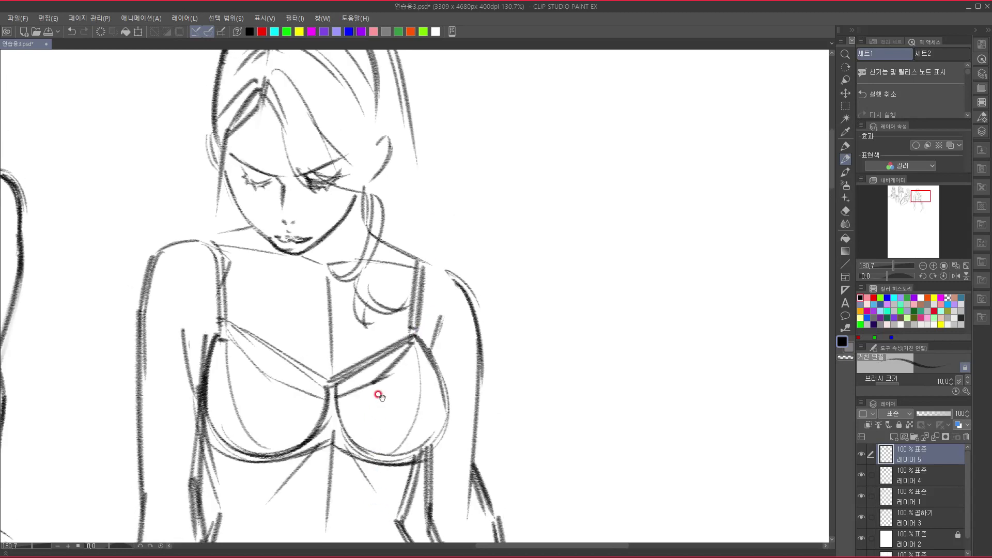
drag(388, 332, 461, 472)
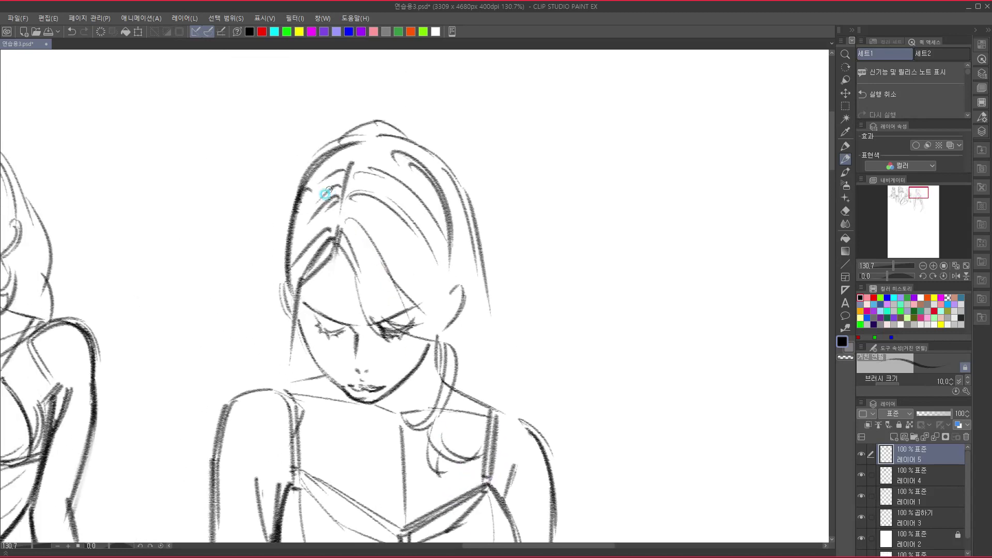
drag(325, 194, 276, 265)
mouse_move(309, 159)
mouse_down()
mouse_move(282, 210)
mouse_move(271, 266)
mouse_up()
drag(397, 201, 403, 137)
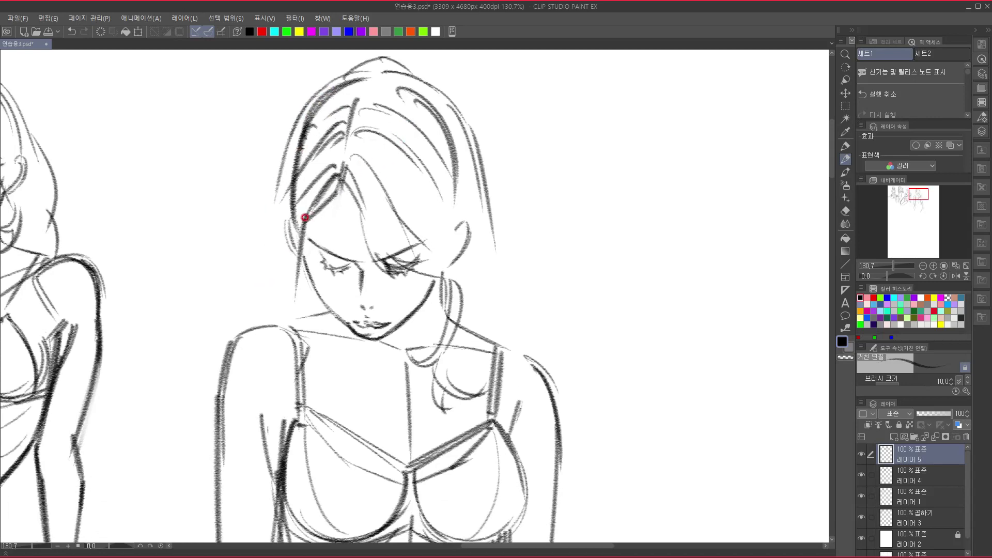
mouse_move(292, 130)
mouse_down()
mouse_move(265, 297)
mouse_move(241, 323)
mouse_move(239, 360)
mouse_move(262, 363)
mouse_move(256, 353)
mouse_move(288, 398)
mouse_up()
Sketch curled locks of hair falling over the front of the shoulder and bra strap on the viewer's left.
mouse_move(263, 365)
mouse_down()
mouse_move(267, 391)
mouse_move(264, 368)
mouse_move(256, 387)
mouse_move(275, 386)
mouse_move(263, 417)
mouse_move(296, 404)
mouse_move(270, 420)
mouse_move(295, 442)
mouse_move(271, 447)
mouse_move(298, 408)
mouse_up()
mouse_move(307, 267)
mouse_down()
mouse_move(303, 339)
mouse_move(320, 334)
mouse_move(298, 370)
mouse_move(316, 366)
mouse_move(305, 369)
mouse_move(310, 387)
mouse_move(301, 380)
mouse_move(322, 383)
mouse_up()
drag(322, 384, 305, 418)
Draw a long strand down the outside of the shoulder on the viewer's left, ending in a small round curl.
drag(391, 325, 375, 297)
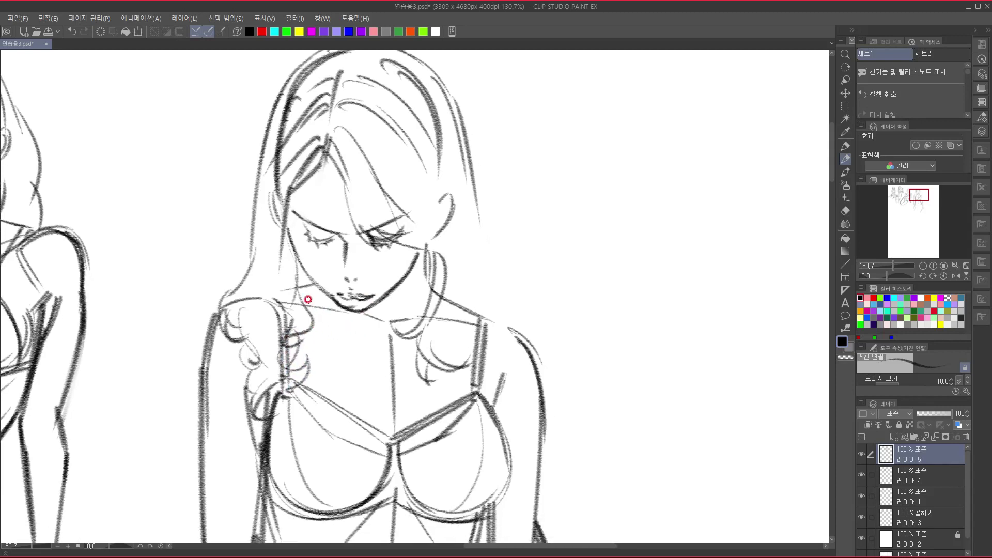
drag(390, 337, 419, 332)
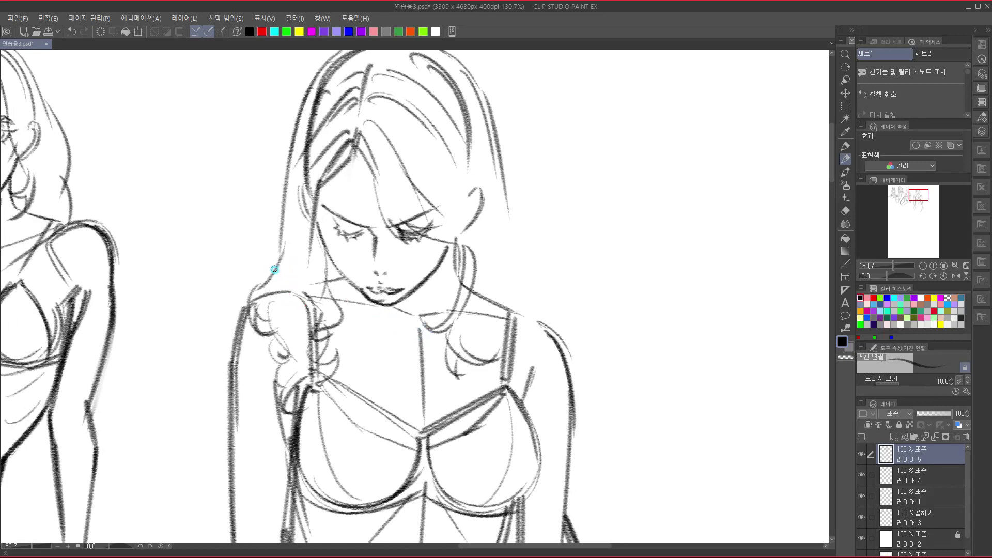
mouse_move(273, 267)
mouse_down()
mouse_move(234, 311)
mouse_move(255, 295)
mouse_move(234, 312)
mouse_move(226, 427)
mouse_up()
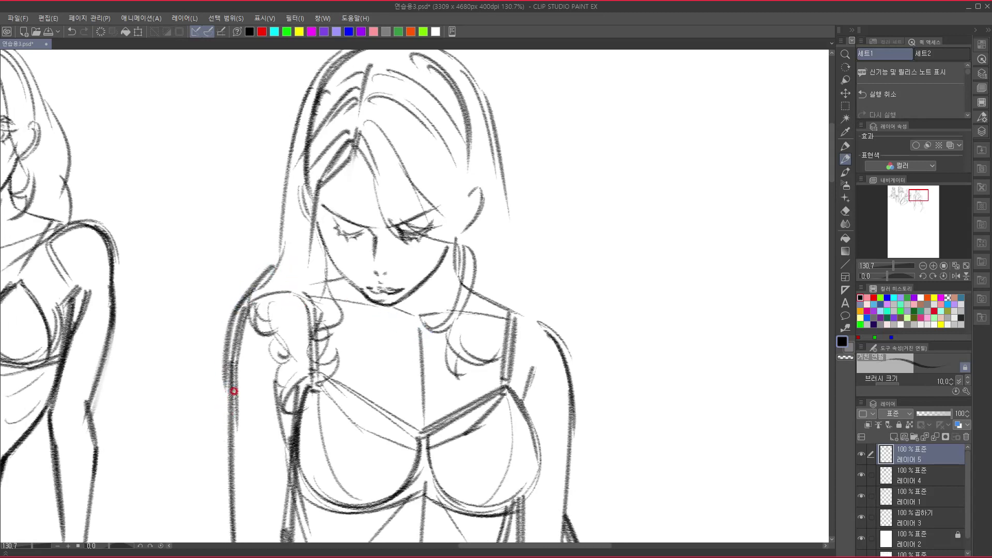
mouse_move(231, 349)
mouse_down()
mouse_move(210, 425)
mouse_move(210, 399)
mouse_move(196, 414)
mouse_move(224, 415)
mouse_move(226, 390)
mouse_move(203, 422)
mouse_move(207, 405)
mouse_move(217, 434)
mouse_up()
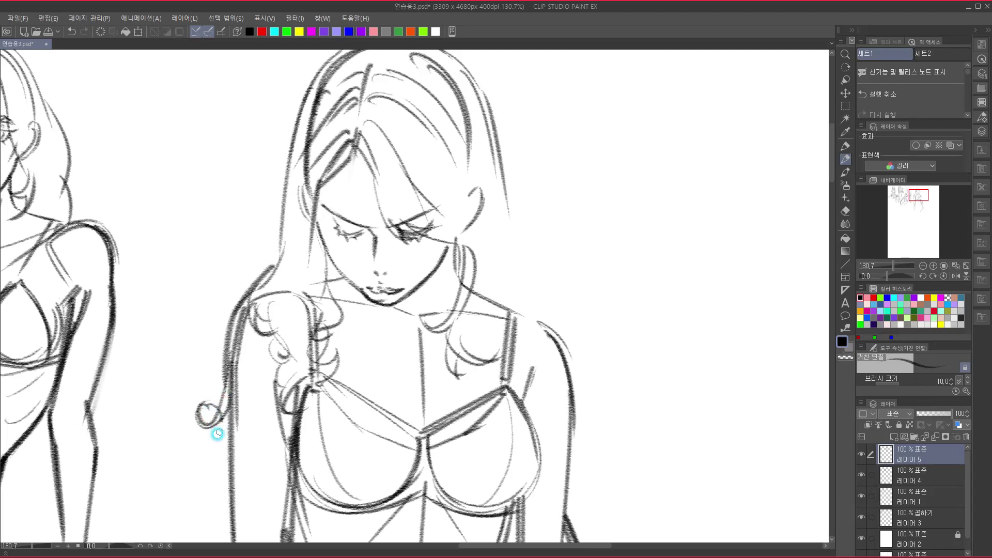
Add curls beside the neck on the viewer's right and extend the long hair strands from the head to the shoulder.
drag(429, 386, 315, 400)
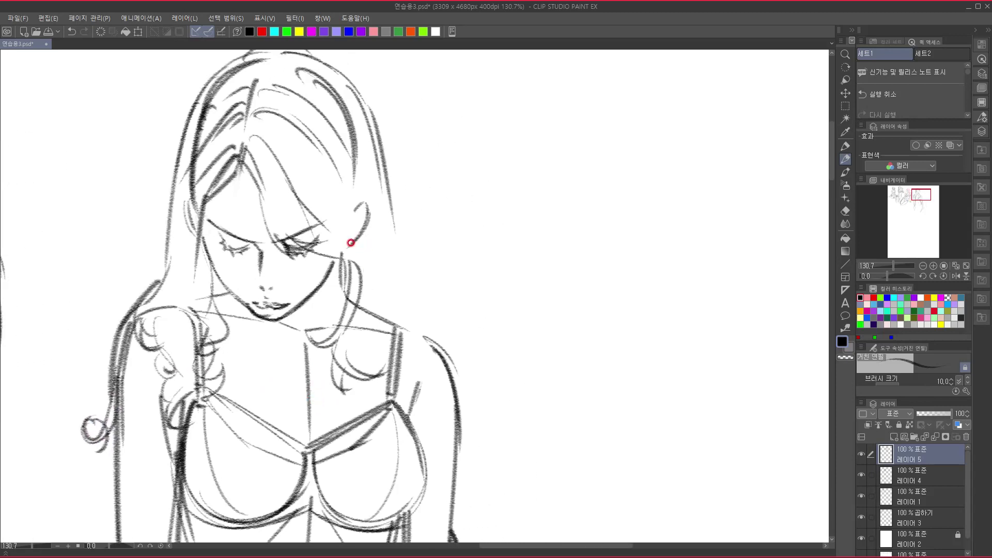
mouse_move(346, 248)
mouse_down()
mouse_move(329, 367)
mouse_move(376, 261)
mouse_move(328, 315)
mouse_move(320, 380)
mouse_move(350, 402)
mouse_move(362, 302)
mouse_move(375, 374)
mouse_move(363, 331)
mouse_move(375, 365)
mouse_move(342, 361)
mouse_move(342, 339)
mouse_move(380, 357)
mouse_move(358, 327)
mouse_move(384, 338)
mouse_up()
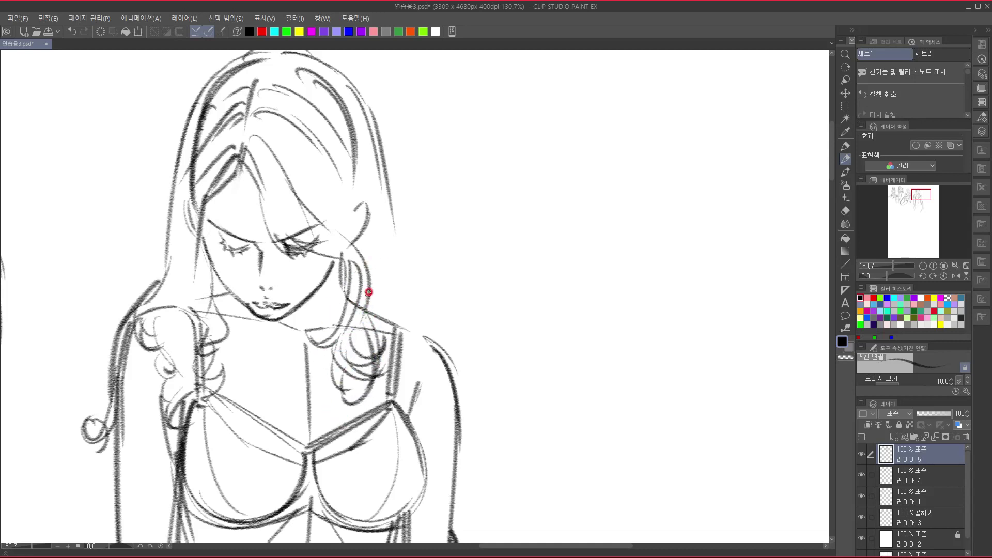
drag(363, 162, 376, 301)
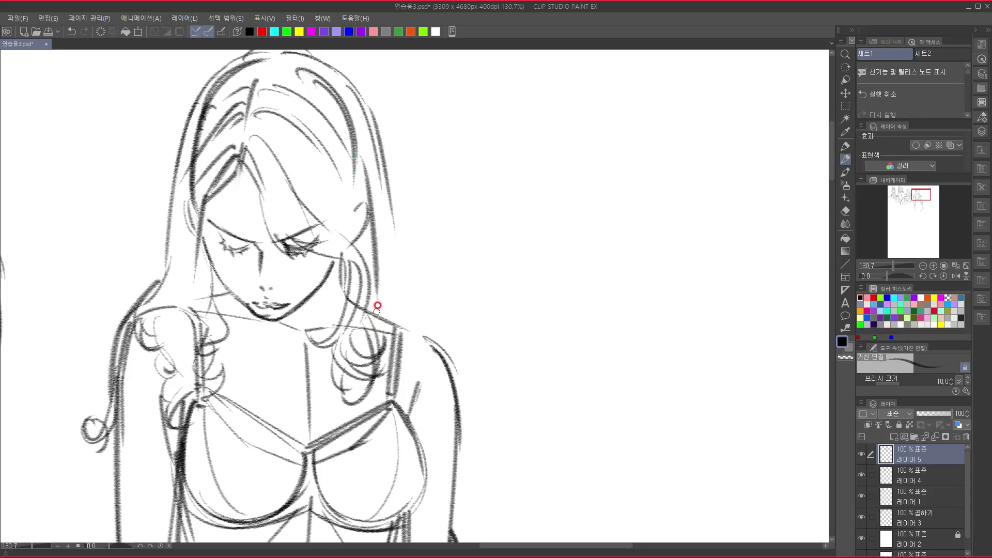
drag(385, 164, 408, 331)
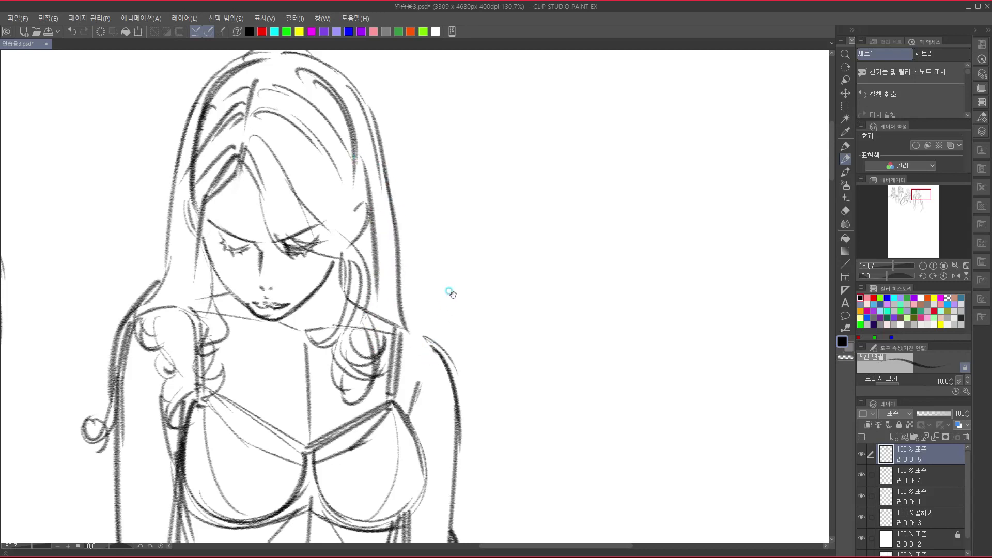
Sketch hair sweeping over the shoulder on the viewer's right, with curled ends beside the shoulder and upper arm.
drag(411, 266, 386, 245)
drag(452, 326, 433, 228)
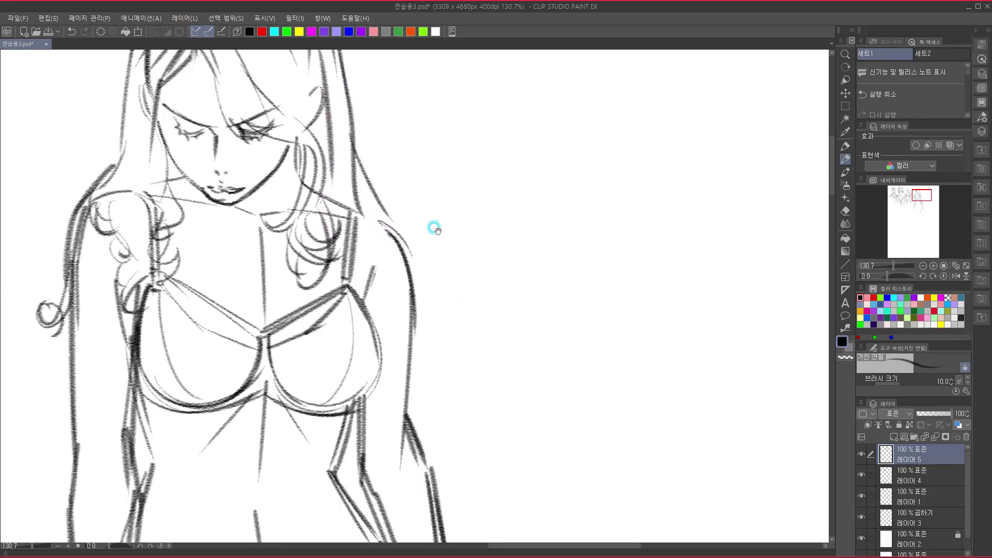
drag(370, 181, 428, 298)
mouse_move(414, 231)
mouse_down()
mouse_move(443, 246)
mouse_move(423, 274)
mouse_move(448, 277)
mouse_move(438, 251)
mouse_up()
drag(368, 275, 361, 289)
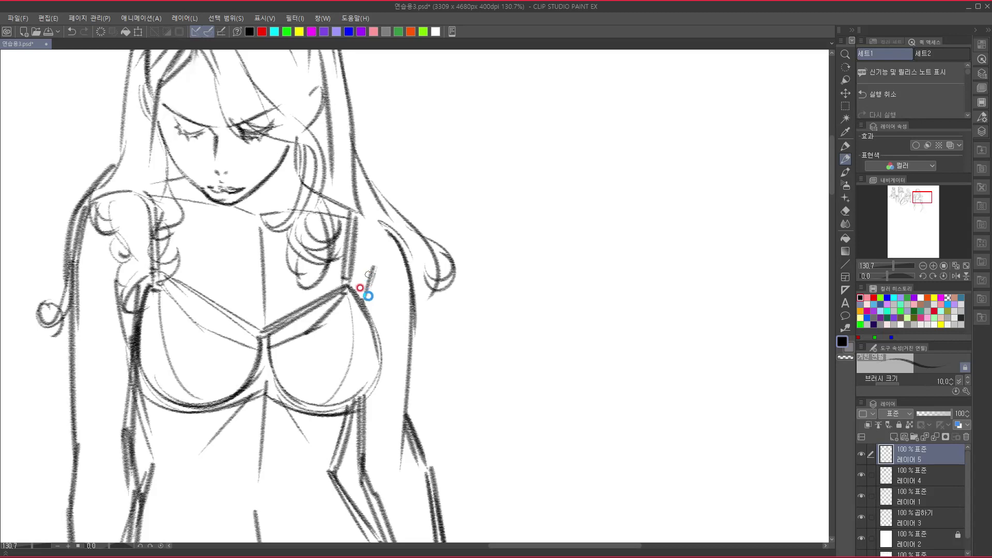
drag(352, 233, 390, 268)
drag(382, 234, 415, 343)
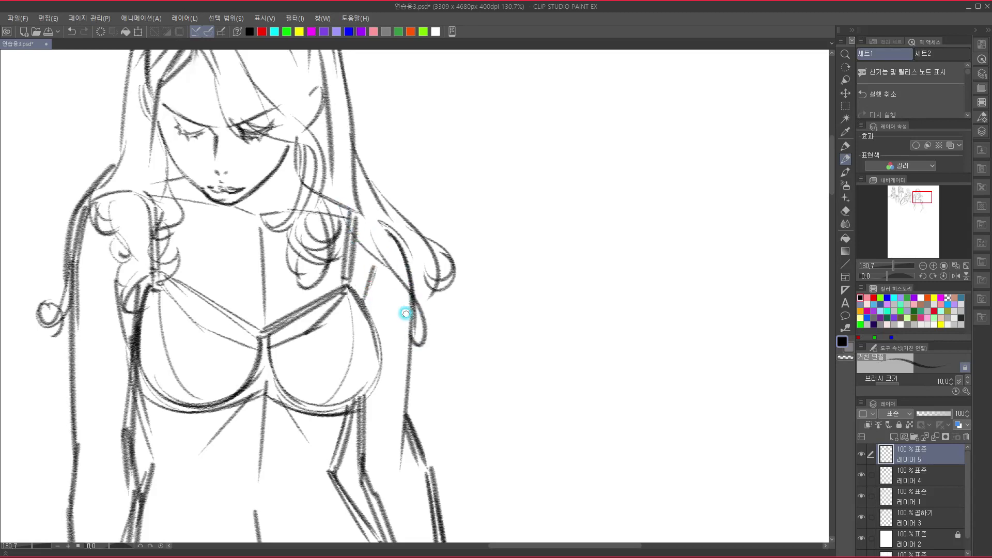
Sketch long hair strands with curled ends hanging beside the upper arm on the viewer's right.
mouse_move(423, 308)
mouse_down()
mouse_move(400, 334)
mouse_move(427, 315)
mouse_up()
drag(425, 282, 430, 345)
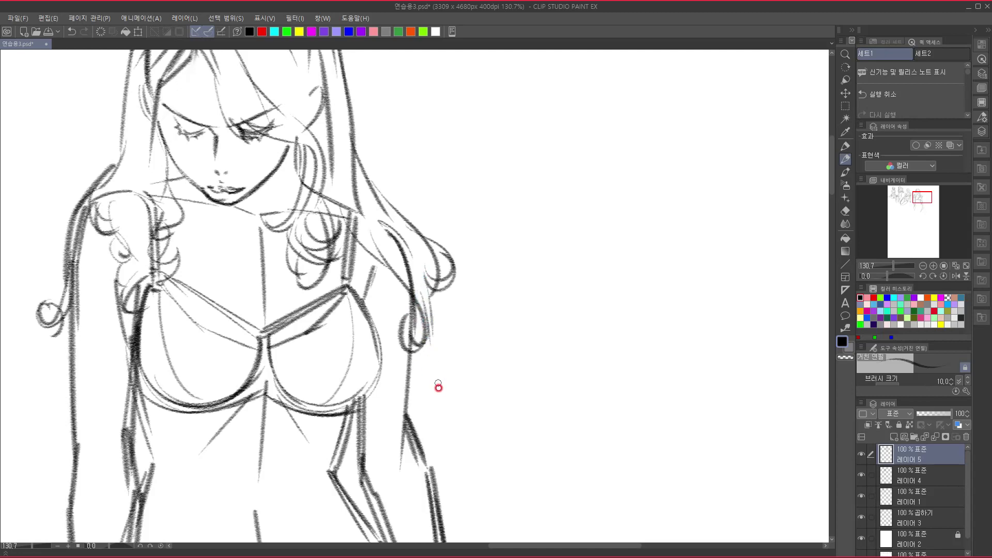
drag(418, 304, 454, 380)
drag(434, 338, 436, 394)
drag(428, 335, 442, 416)
drag(456, 357, 452, 164)
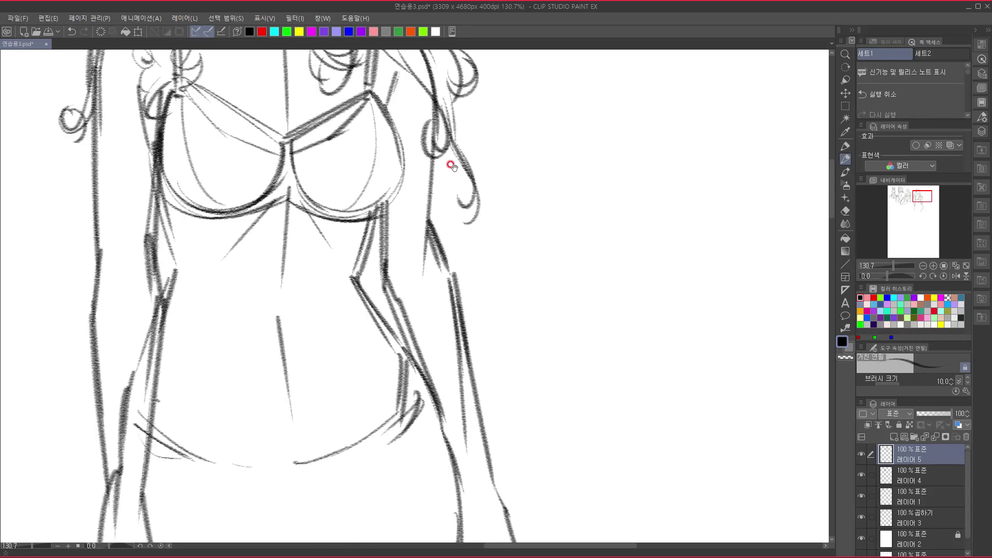
Erase the overlapping lines at the waist on the viewer's left and redraw the torso's side from the bra to the waist.
drag(412, 293, 421, 285)
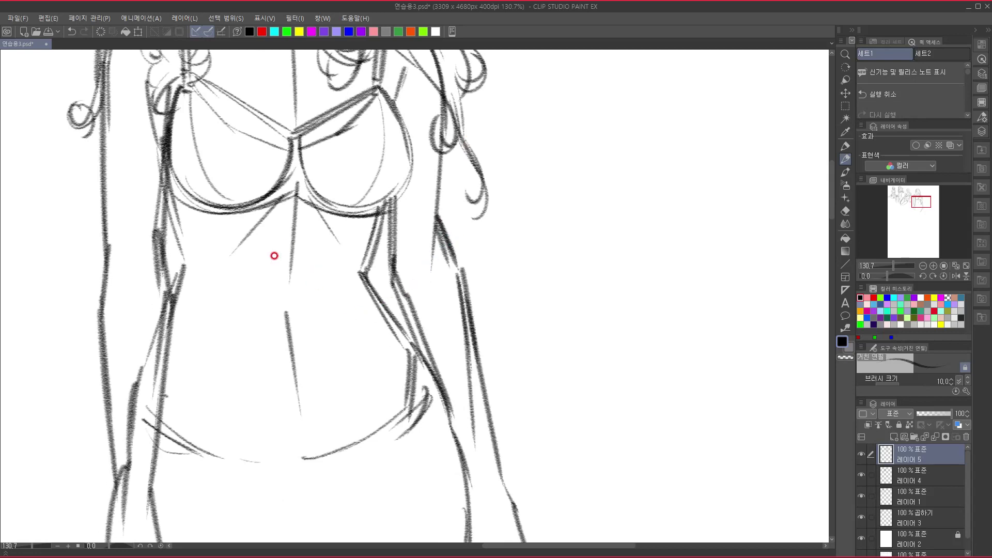
mouse_move(167, 249)
mouse_down()
mouse_move(157, 207)
mouse_move(168, 321)
mouse_up()
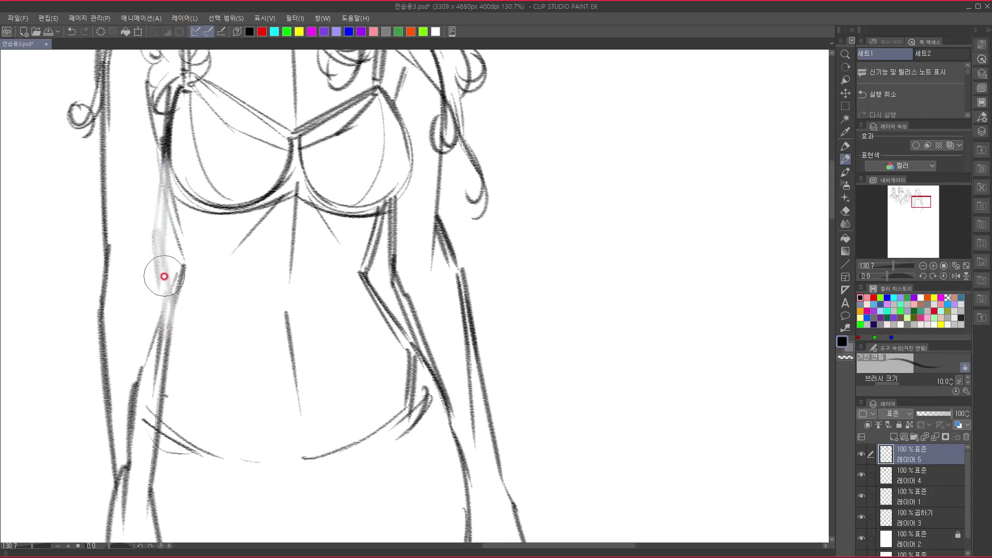
mouse_move(164, 277)
mouse_down()
mouse_move(159, 237)
mouse_move(166, 331)
mouse_up()
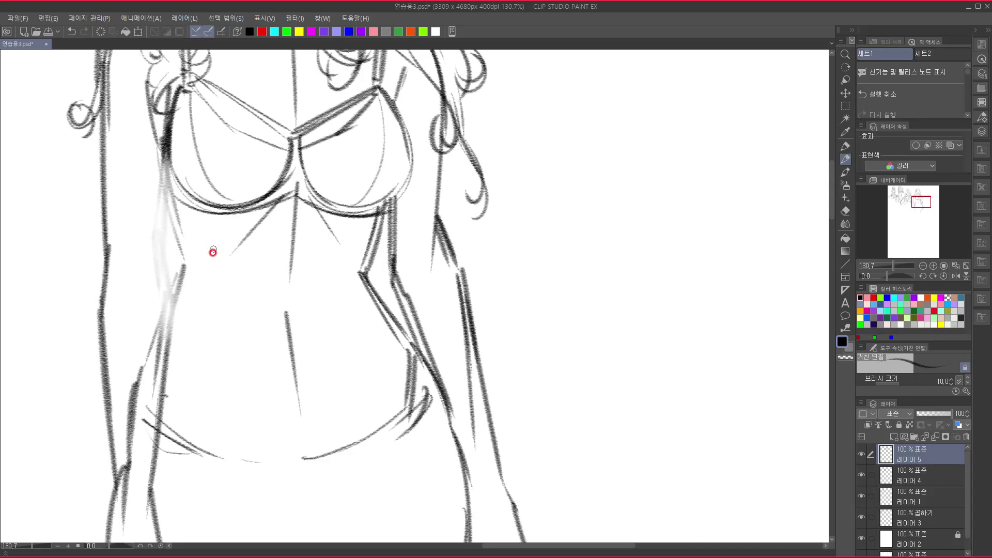
drag(155, 151, 177, 254)
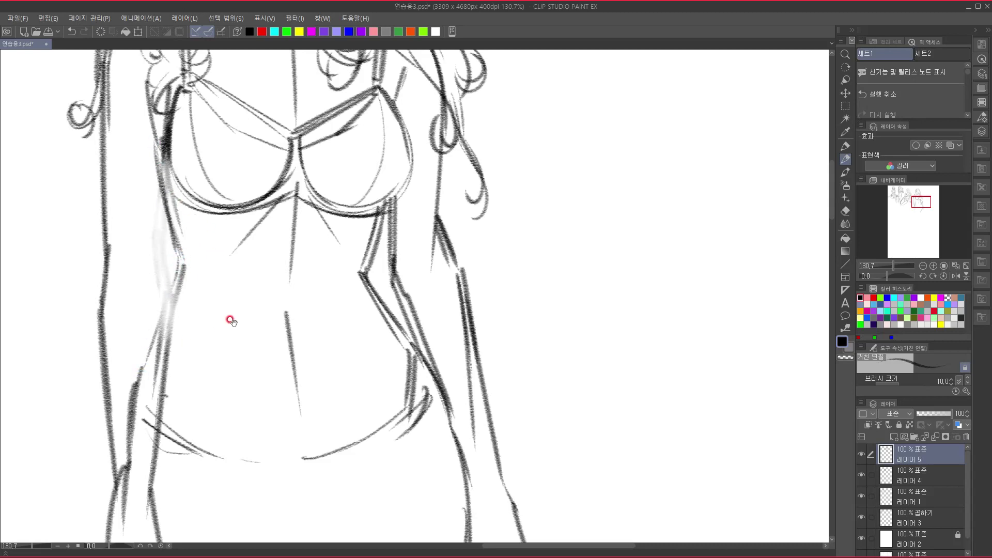
Redraw the waist-to-hip contour on the viewer's left and reinforce the side and inner arm lines next to it.
drag(219, 301, 252, 232)
mouse_move(214, 193)
mouse_down()
mouse_move(165, 315)
mouse_move(155, 443)
mouse_up()
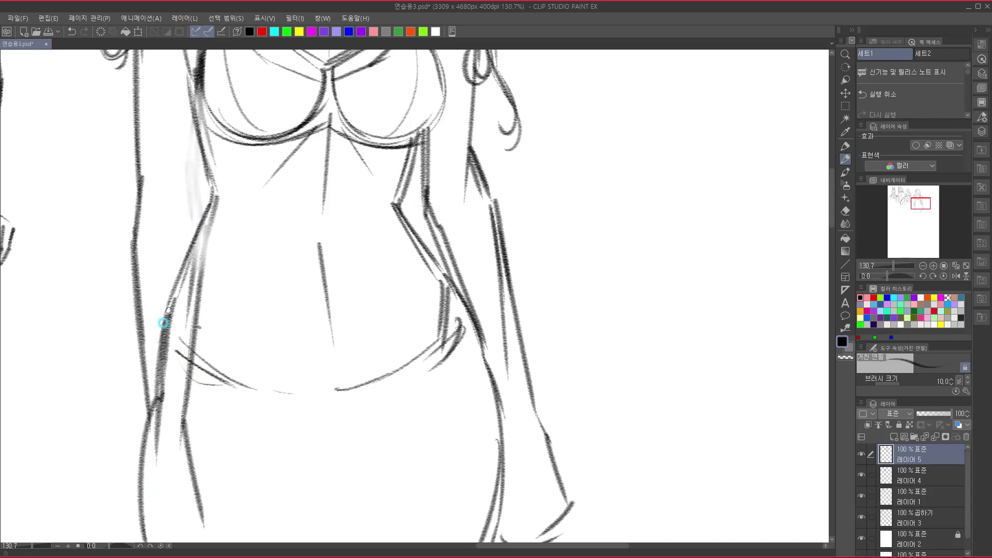
scroll(175, 316, up, 3)
drag(190, 200, 188, 343)
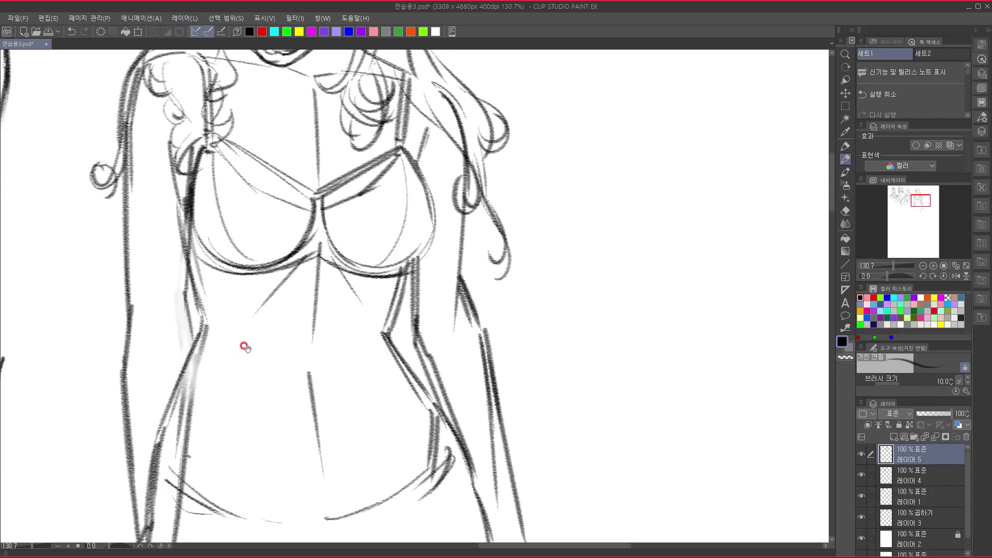
drag(197, 270, 212, 222)
drag(140, 109, 147, 258)
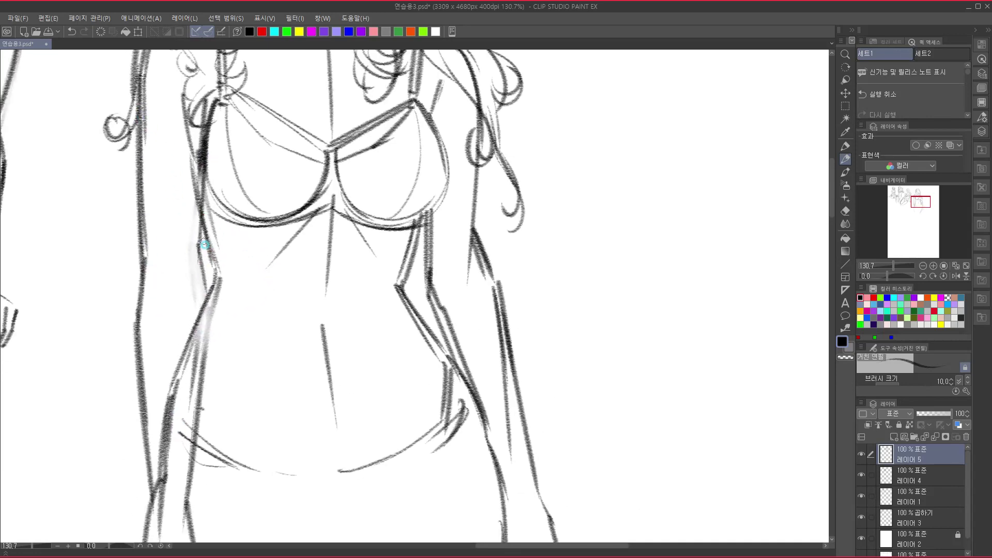
mouse_move(203, 242)
mouse_down()
mouse_move(210, 304)
mouse_move(253, 156)
mouse_move(226, 194)
mouse_up()
drag(229, 150, 210, 338)
mouse_move(325, 311)
mouse_down()
mouse_move(272, 473)
mouse_move(279, 492)
mouse_move(310, 472)
mouse_move(367, 206)
mouse_up()
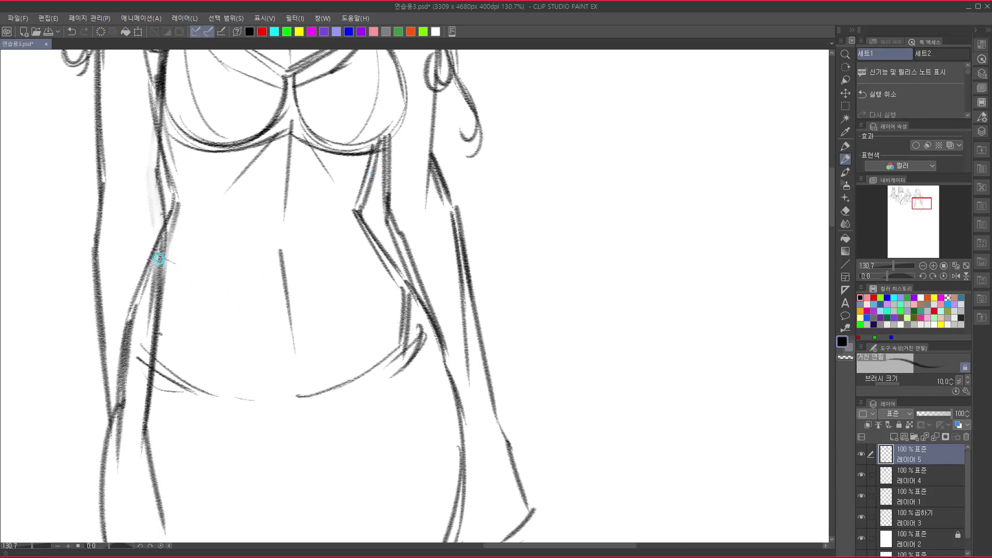
Draw a garter belt guide line across the waist with a short double vertical mark above it on each side.
drag(160, 258, 192, 272)
key(ctrl+z)
mouse_move(156, 249)
mouse_down()
mouse_move(203, 267)
mouse_move(194, 261)
mouse_move(381, 243)
mouse_move(326, 259)
mouse_up()
drag(159, 256, 197, 268)
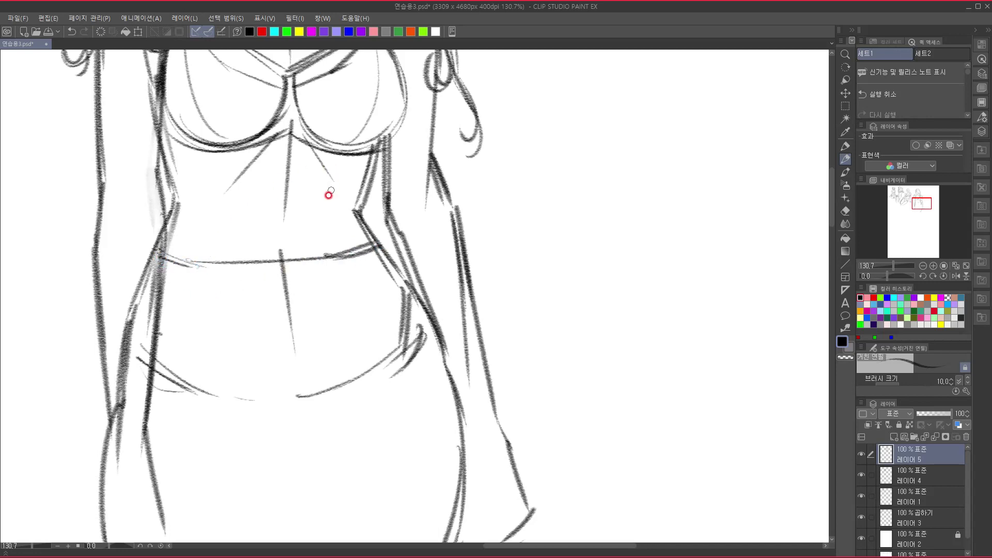
drag(332, 248, 329, 216)
drag(200, 259, 200, 223)
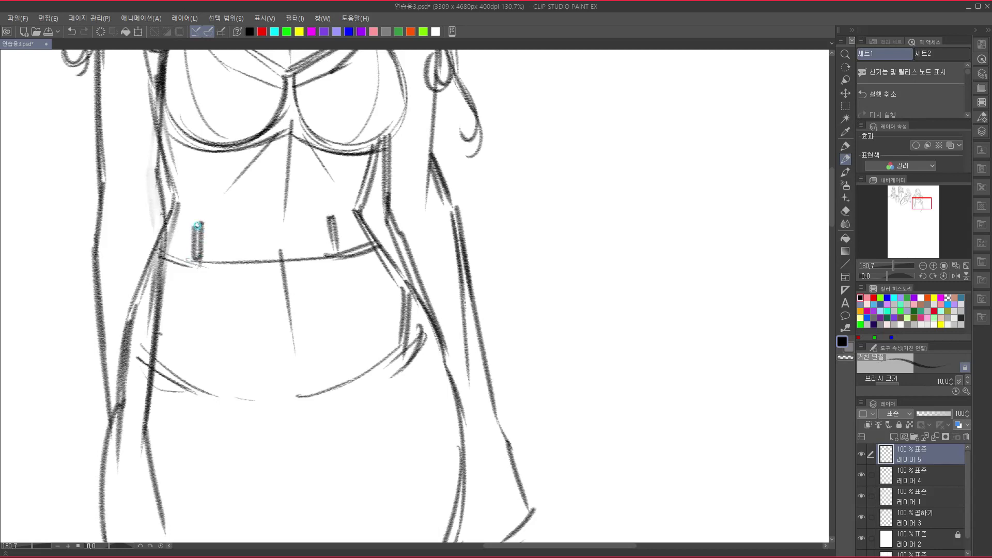
Draw the garter strap on the viewer's left as two lines slanting from the waist line down over the hip.
drag(285, 327, 253, 258)
drag(201, 195, 202, 154)
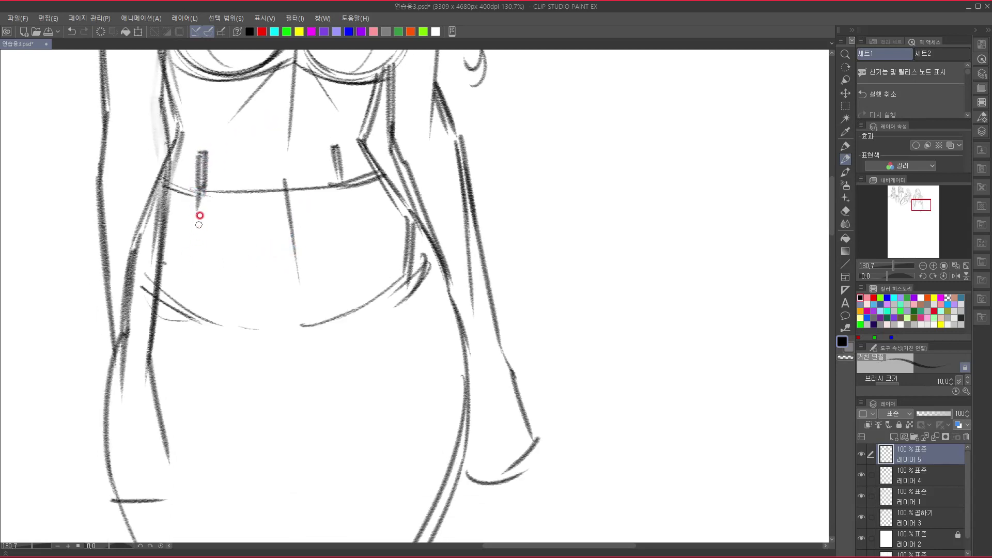
drag(201, 197, 166, 369)
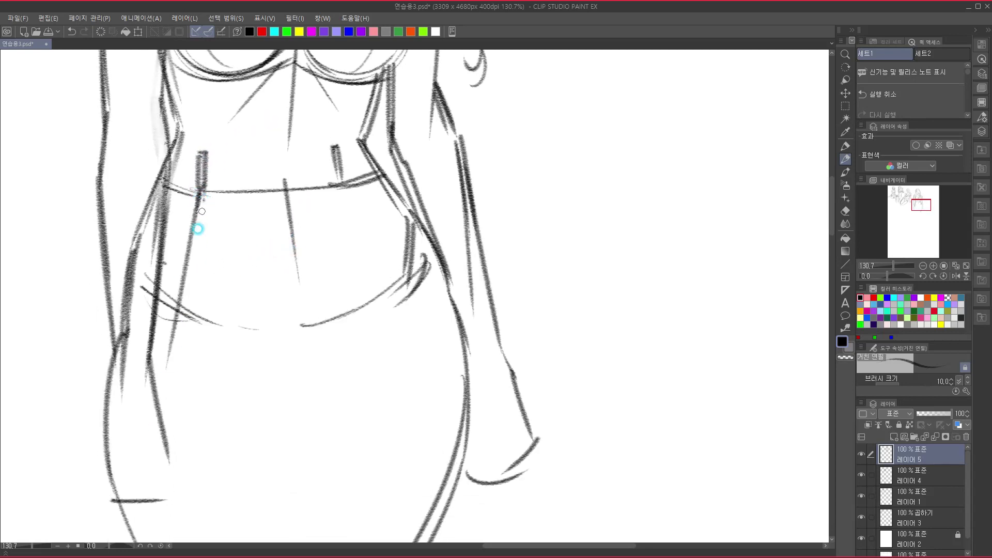
drag(203, 202, 169, 368)
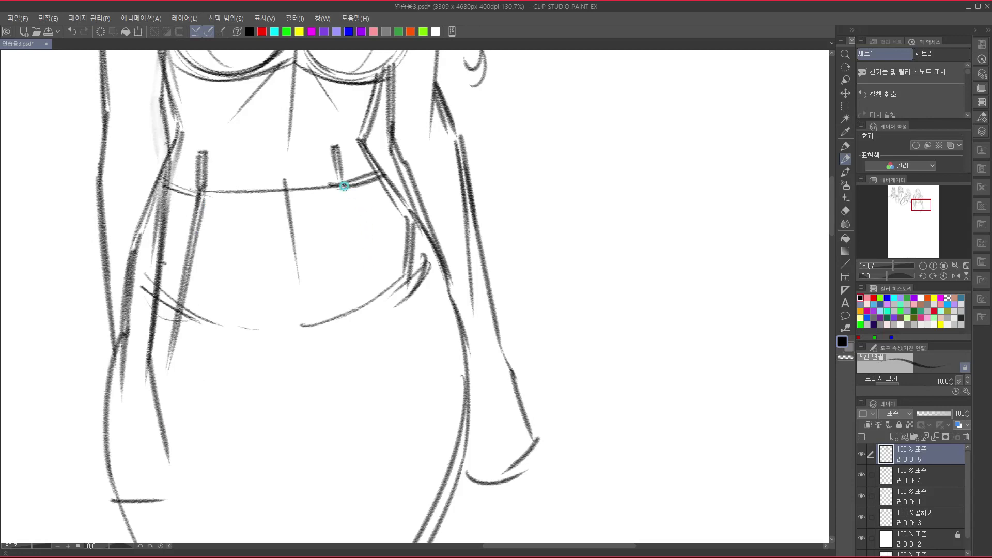
Draw the garter strap on the viewer's right from the waist line to the upper thigh, undoing and redrawing its lower part.
drag(343, 186, 372, 309)
mouse_move(368, 265)
mouse_down()
mouse_move(381, 442)
mouse_move(403, 336)
mouse_up()
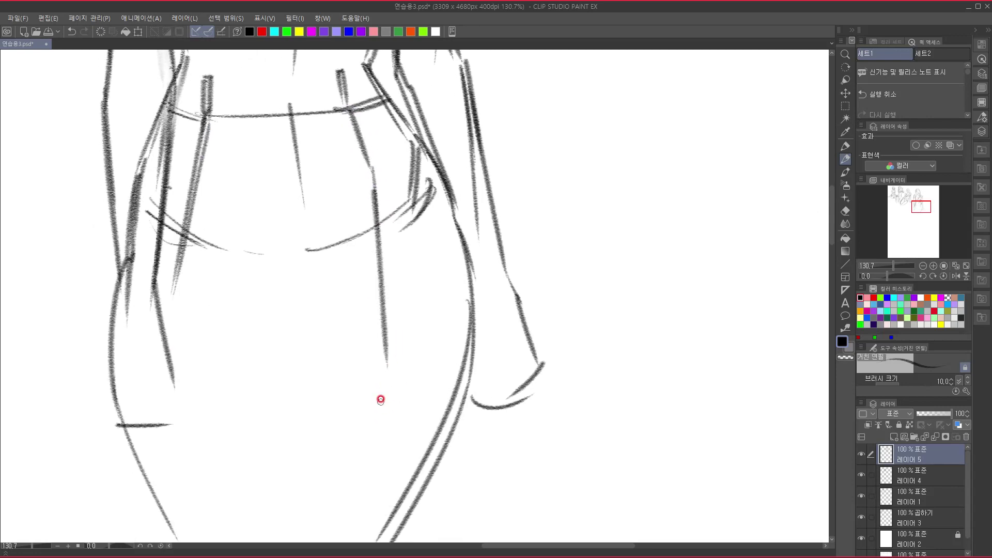
drag(371, 190, 386, 395)
key(ctrl+z)
key(ctrl+z)
drag(373, 171, 379, 338)
drag(374, 388, 378, 495)
drag(357, 333, 365, 308)
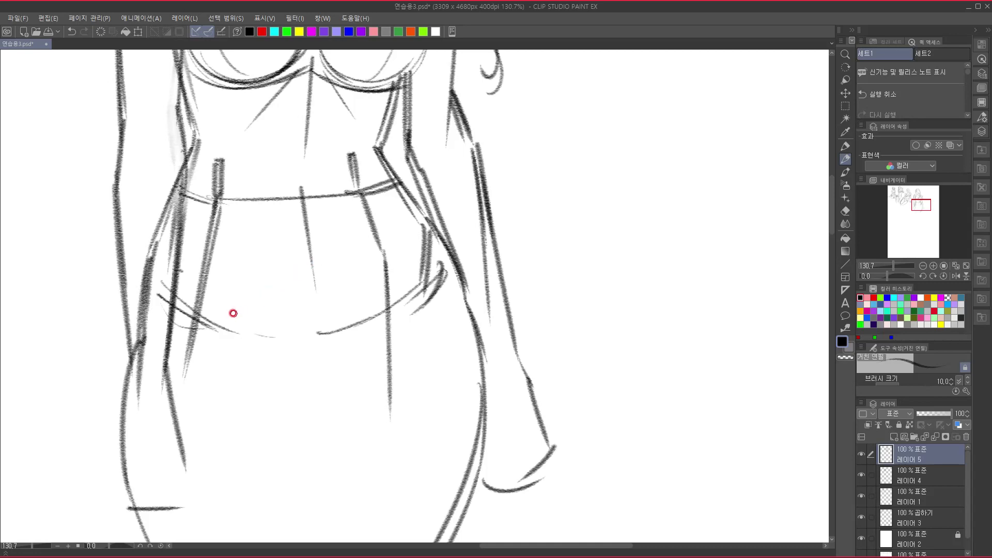
Reinforce the marks at both hips and draw the curved waistband of the panties across the lower belly.
mouse_move(151, 279)
mouse_down()
mouse_move(186, 320)
mouse_move(212, 315)
mouse_up()
mouse_move(447, 252)
mouse_down()
mouse_move(416, 287)
mouse_move(412, 194)
mouse_move(432, 209)
mouse_up()
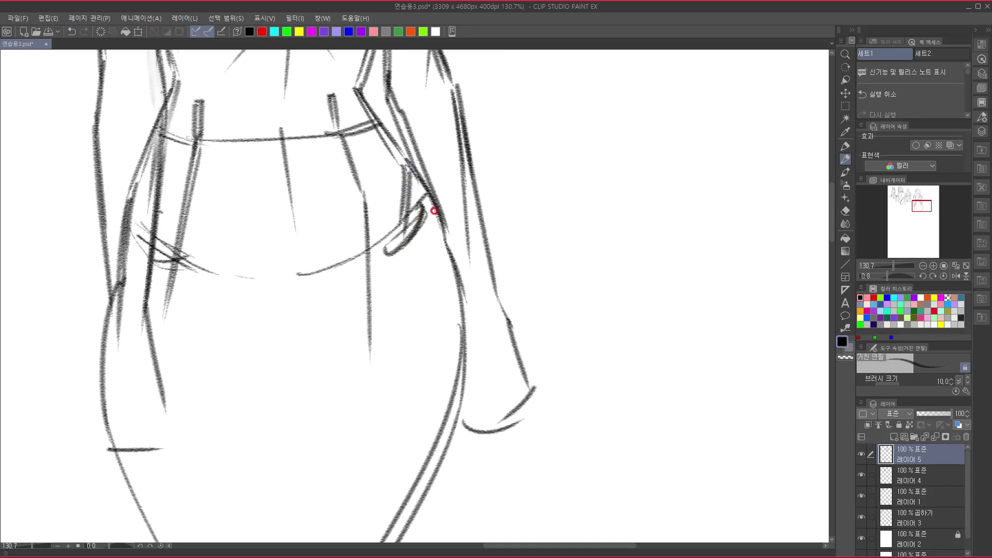
mouse_move(415, 173)
mouse_down()
mouse_move(454, 271)
mouse_move(422, 245)
mouse_up()
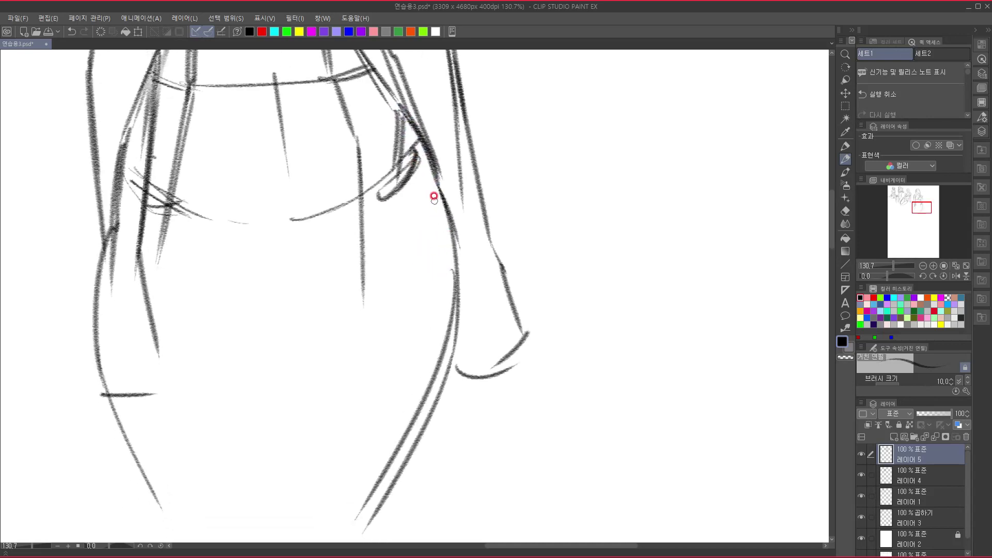
scroll(332, 284, up, 3)
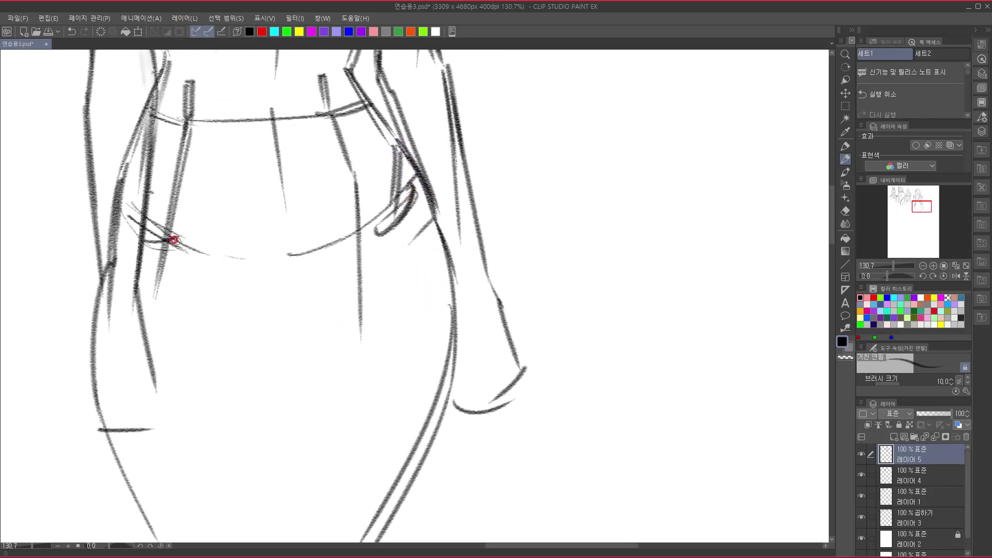
mouse_move(133, 215)
mouse_down()
mouse_move(165, 232)
mouse_move(272, 252)
mouse_up()
mouse_move(175, 240)
mouse_down()
mouse_move(311, 248)
mouse_move(409, 188)
mouse_up()
mouse_move(277, 286)
mouse_down()
mouse_move(256, 414)
mouse_move(281, 450)
mouse_up()
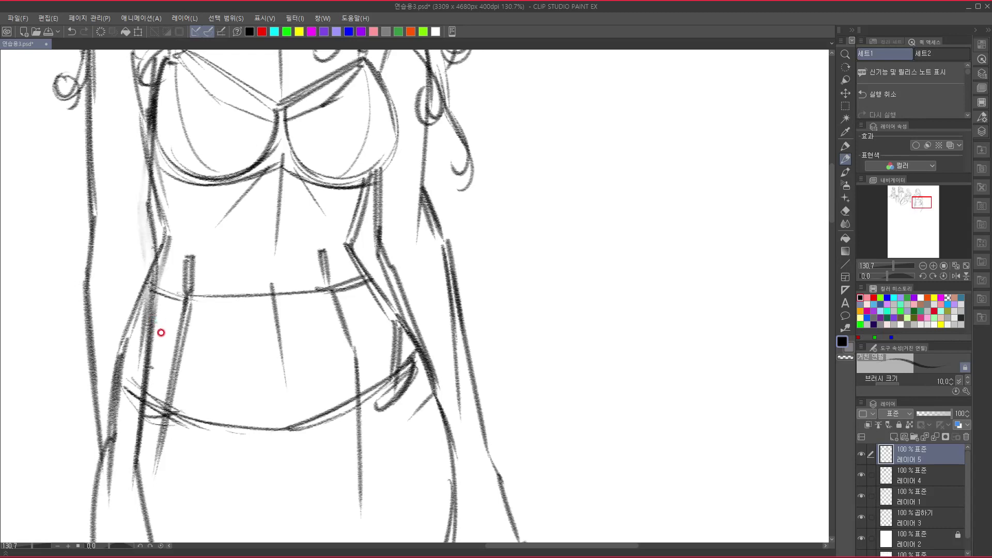
Sketch scalloped lower and upper edges for the garter belt around the waist, redoing the central arch of the upper edge.
drag(183, 333, 200, 345)
mouse_move(195, 343)
mouse_down()
mouse_move(212, 333)
mouse_move(279, 345)
mouse_move(326, 320)
mouse_move(355, 339)
mouse_move(391, 312)
mouse_move(380, 309)
mouse_up()
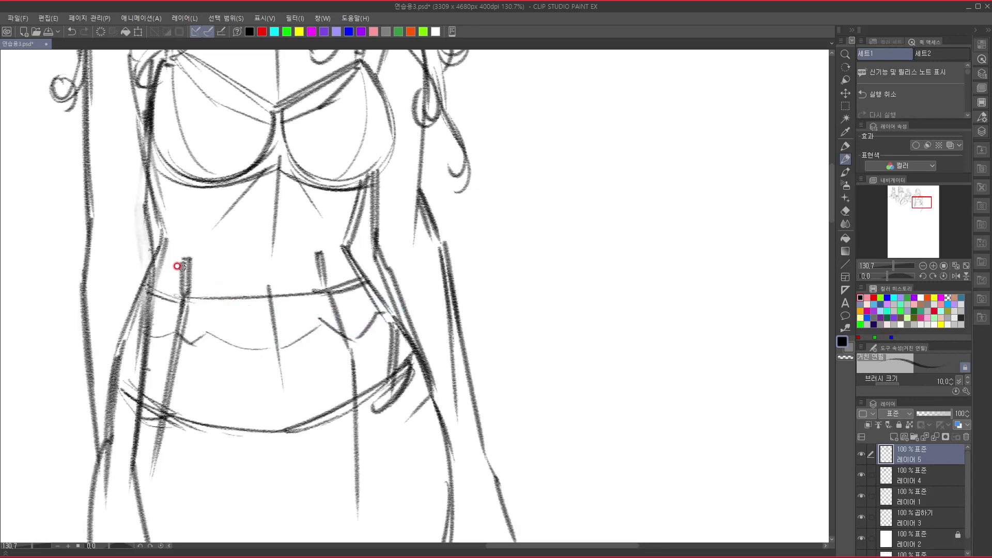
mouse_move(166, 243)
mouse_down()
mouse_move(214, 264)
mouse_move(269, 269)
mouse_up()
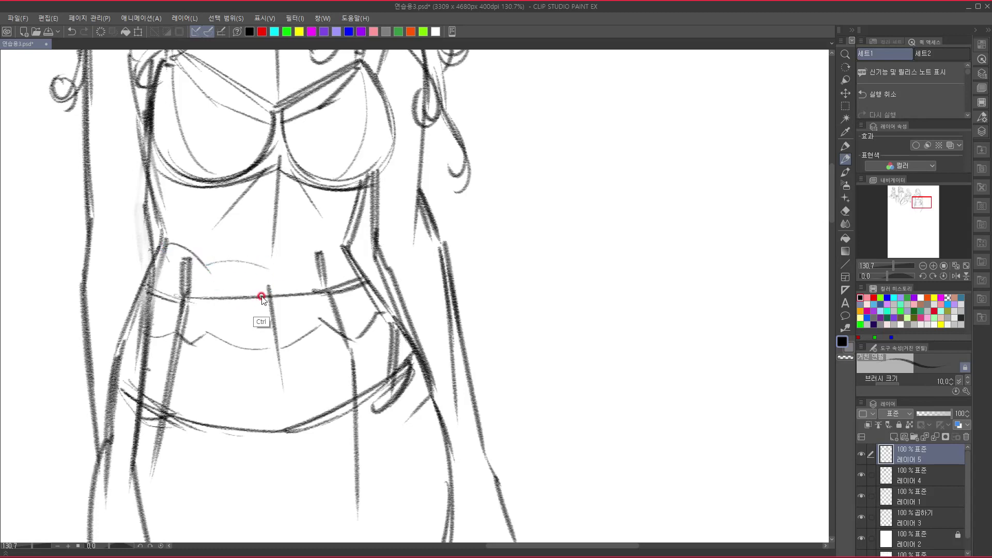
key(ctrl+z)
mouse_move(206, 271)
mouse_down()
mouse_move(265, 244)
mouse_move(311, 267)
mouse_up()
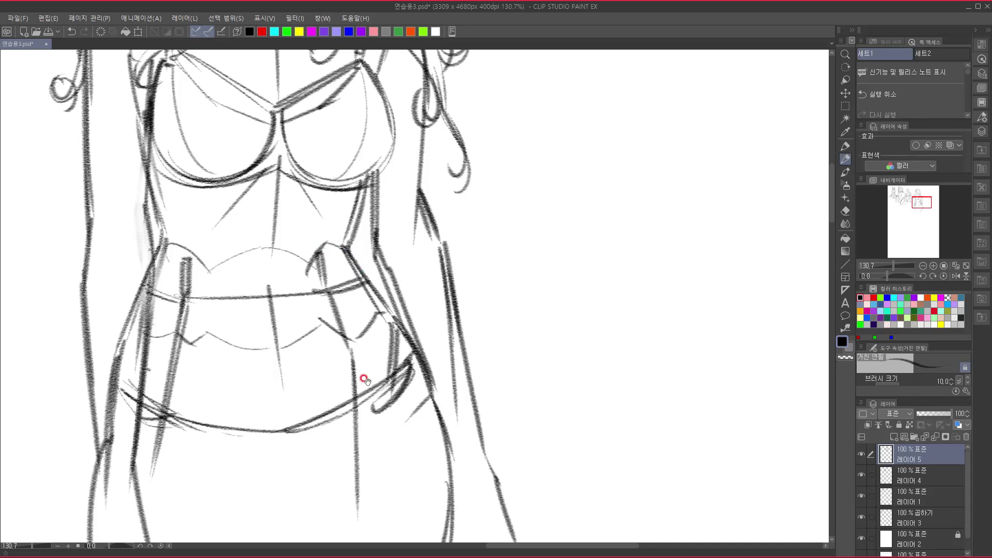
drag(366, 377, 330, 247)
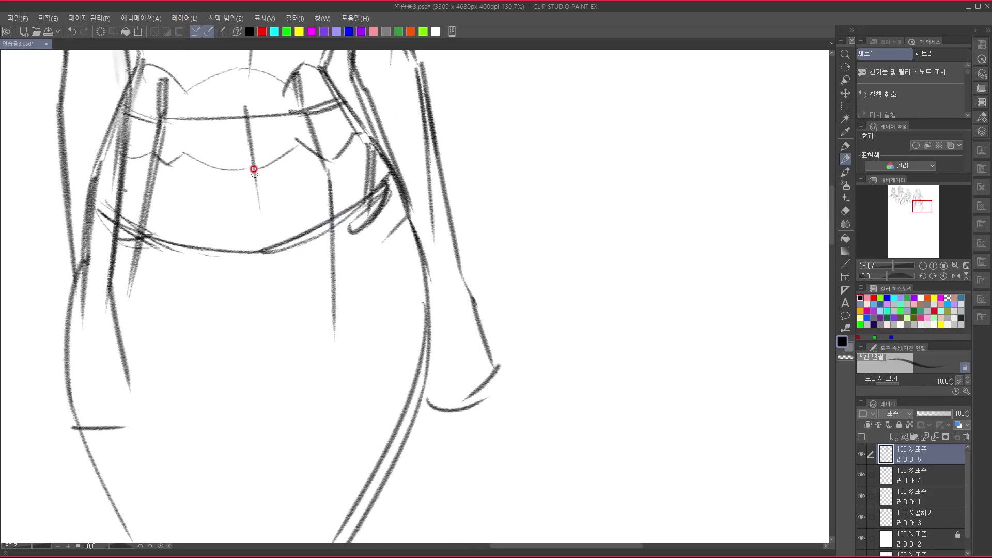
Extend the torso's centre line downward, mark the crotch point and draw the two slanted leg openings of the panties.
drag(244, 114, 258, 326)
mouse_move(268, 372)
mouse_down()
mouse_move(265, 354)
mouse_move(312, 357)
mouse_up()
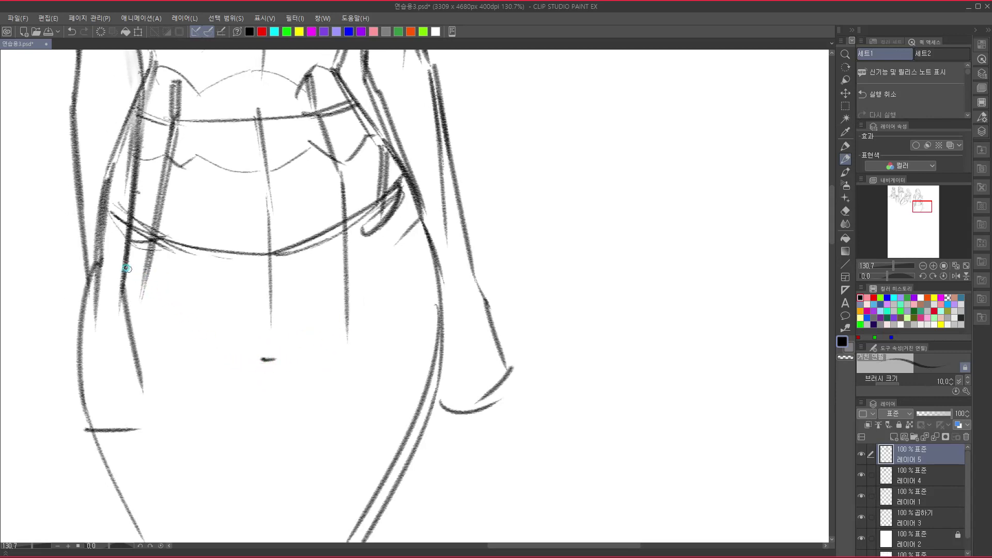
drag(113, 257, 261, 357)
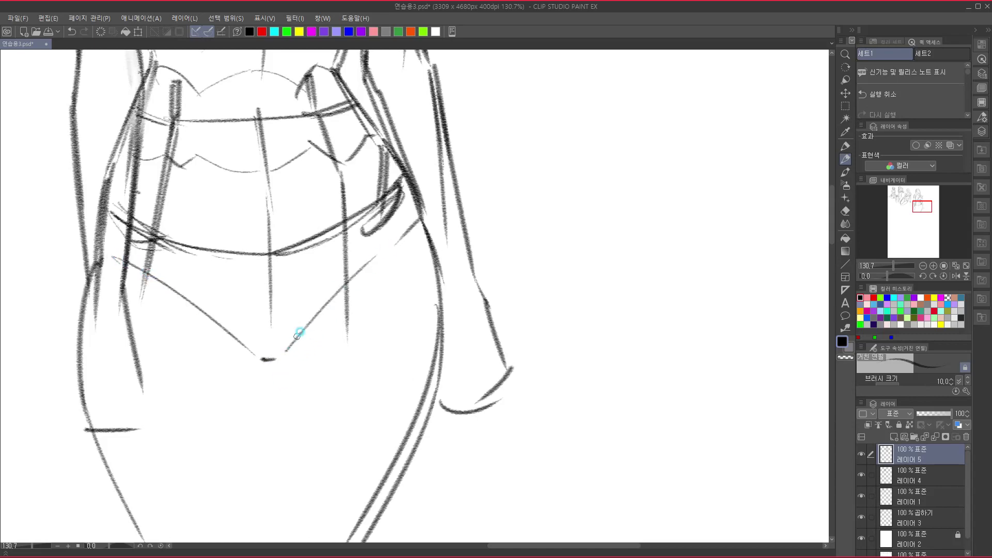
mouse_move(350, 300)
mouse_down()
mouse_move(316, 500)
mouse_move(370, 215)
mouse_move(390, 184)
mouse_up()
Draw the dividing line between the thighs, short lines across their lower ends and a narrow wedge below the crotch.
drag(276, 248, 286, 449)
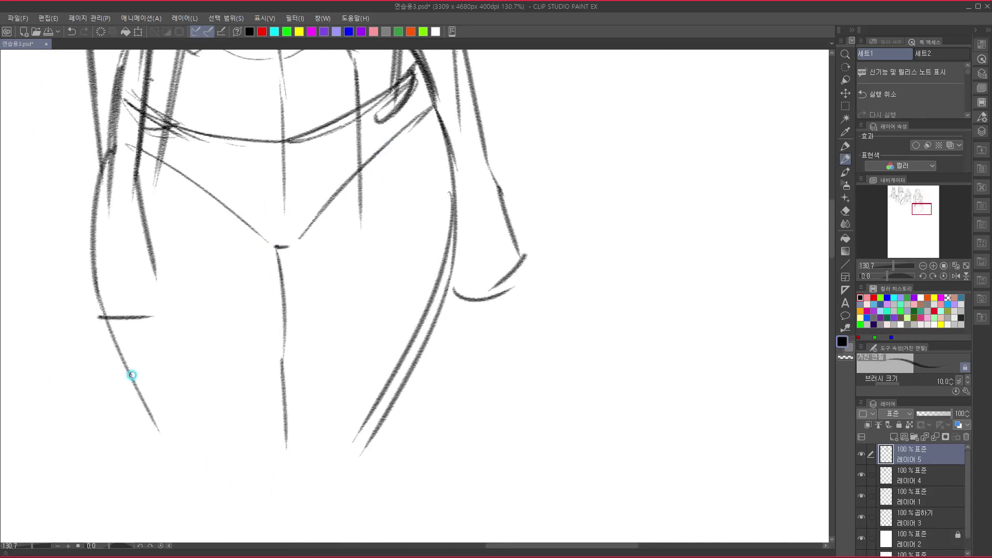
mouse_move(161, 443)
mouse_down()
mouse_move(274, 476)
mouse_move(328, 458)
mouse_up()
drag(385, 381, 343, 423)
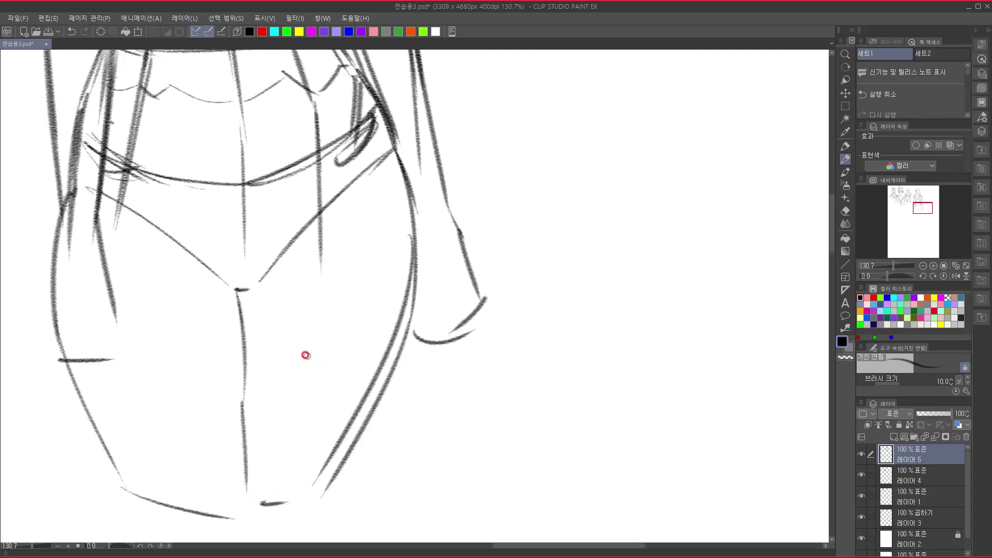
drag(248, 291, 241, 321)
Add the second edge and clip to the garter strap on the viewer's right, and draw the stocking's top edge and band below it.
mouse_move(305, 317)
mouse_down()
mouse_move(299, 404)
mouse_move(303, 361)
mouse_up()
drag(305, 175, 311, 327)
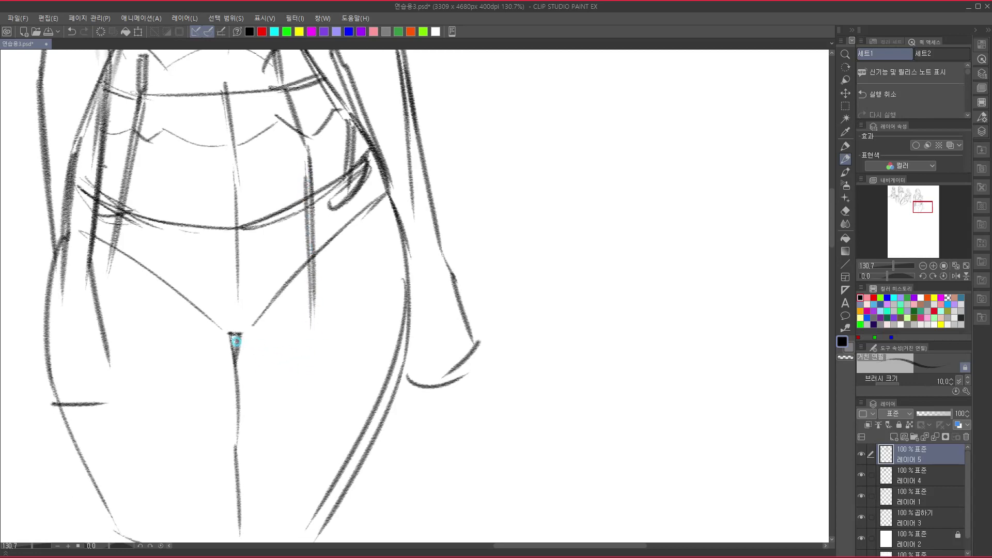
drag(234, 337, 308, 314)
drag(315, 317, 401, 342)
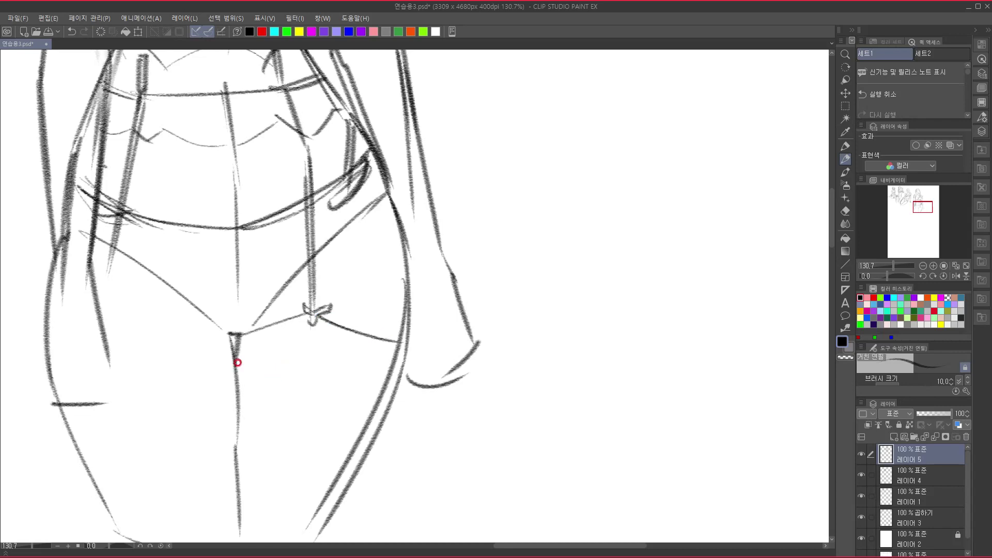
drag(251, 370, 355, 370)
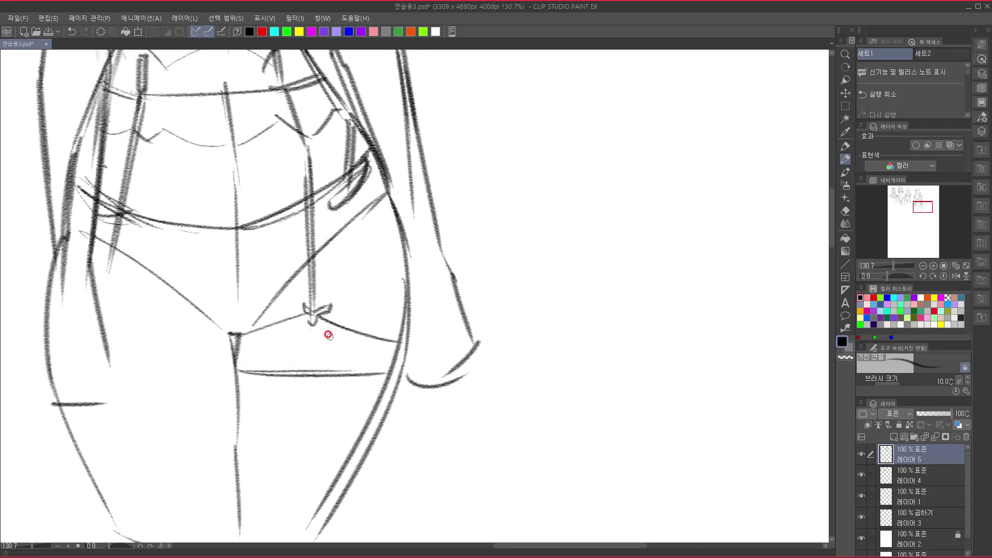
mouse_move(325, 351)
mouse_down()
mouse_move(343, 363)
mouse_move(384, 355)
mouse_move(454, 321)
mouse_up()
Draw the stocking's curved top edge and lower band line on the thigh on the viewer's left, redoing the top edge.
drag(226, 320, 320, 306)
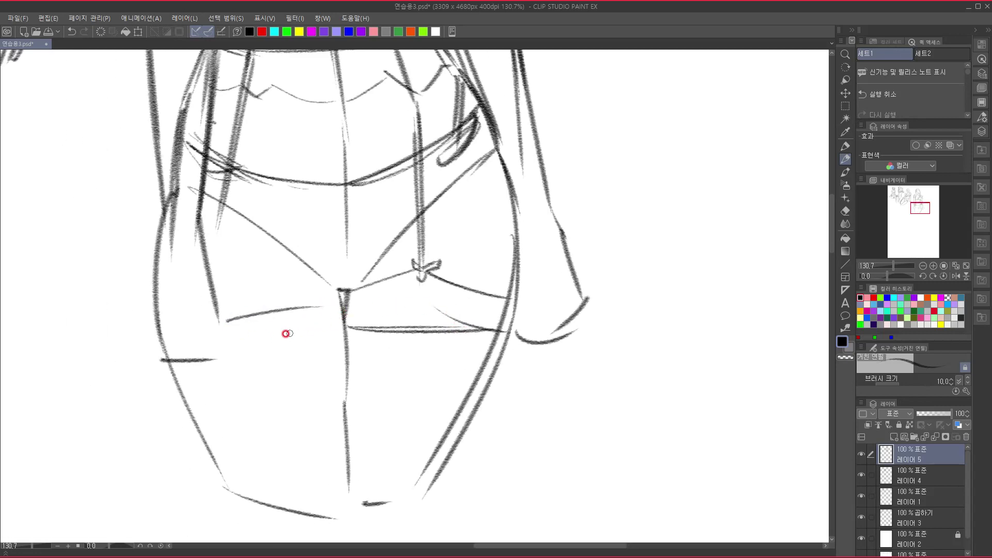
key(ctrl+z)
drag(248, 321, 344, 323)
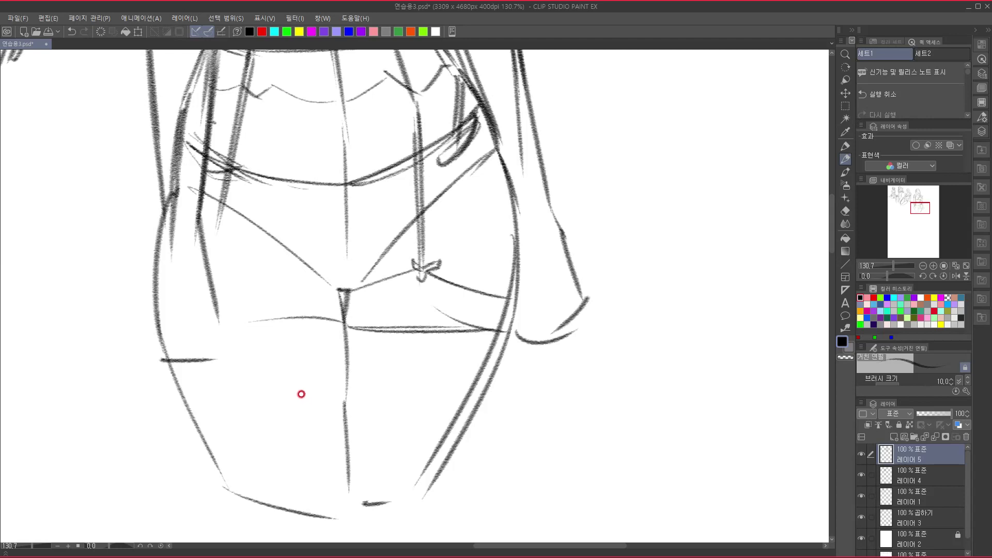
key(ctrl+z)
drag(227, 308, 341, 306)
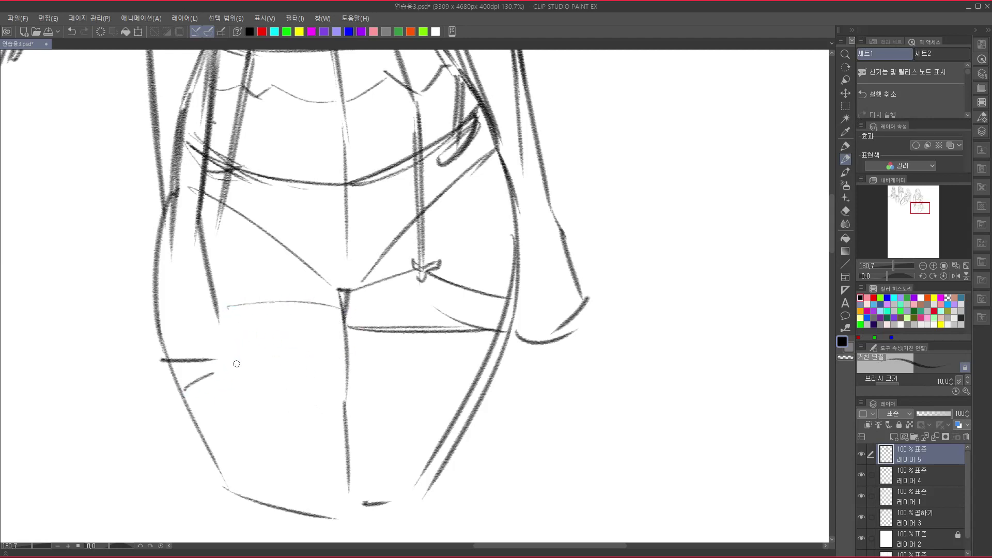
drag(352, 325, 316, 456)
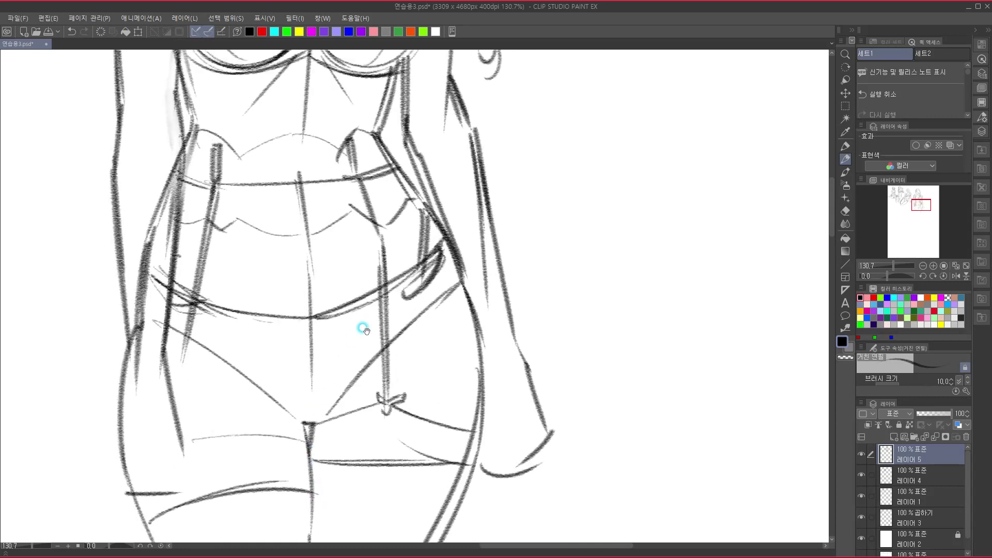
Redraw the lower forearm's inner edge on the viewer's left and extend it down into the side of the hand and thumb.
drag(193, 303, 207, 236)
drag(185, 300, 204, 352)
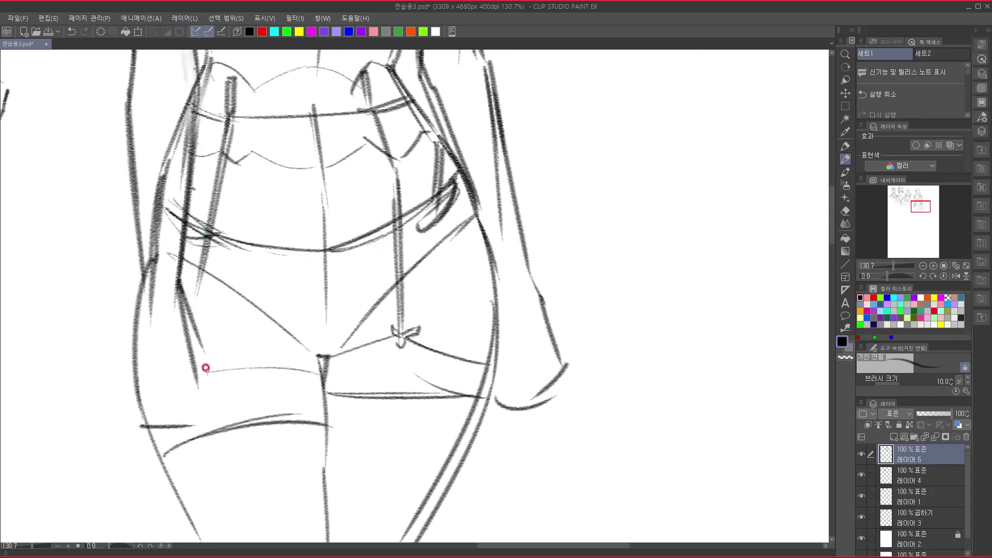
key(ctrl+z)
mouse_move(179, 288)
mouse_down()
mouse_move(201, 384)
mouse_move(206, 369)
mouse_move(200, 420)
mouse_move(170, 441)
mouse_up()
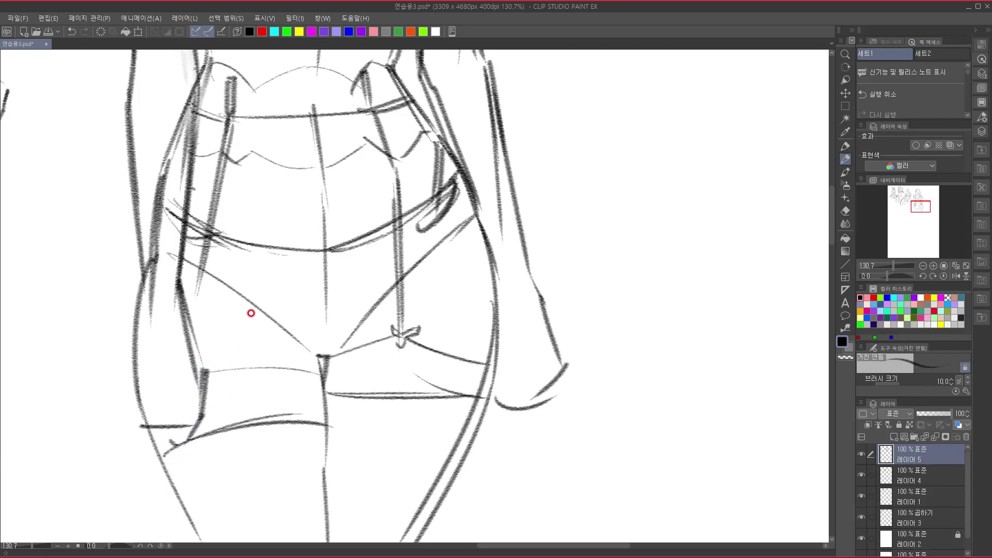
Sketch the outer edge, knuckle line, fingers and thumb tip of the hand on the viewer's left.
drag(145, 288, 132, 387)
mouse_move(141, 271)
mouse_down()
mouse_move(138, 415)
mouse_move(154, 401)
mouse_move(152, 372)
mouse_move(183, 372)
mouse_move(153, 373)
mouse_move(184, 372)
mouse_move(182, 390)
mouse_move(152, 390)
mouse_move(153, 400)
mouse_move(167, 387)
mouse_move(166, 418)
mouse_up()
key(ctrl+z)
key(ctrl+z)
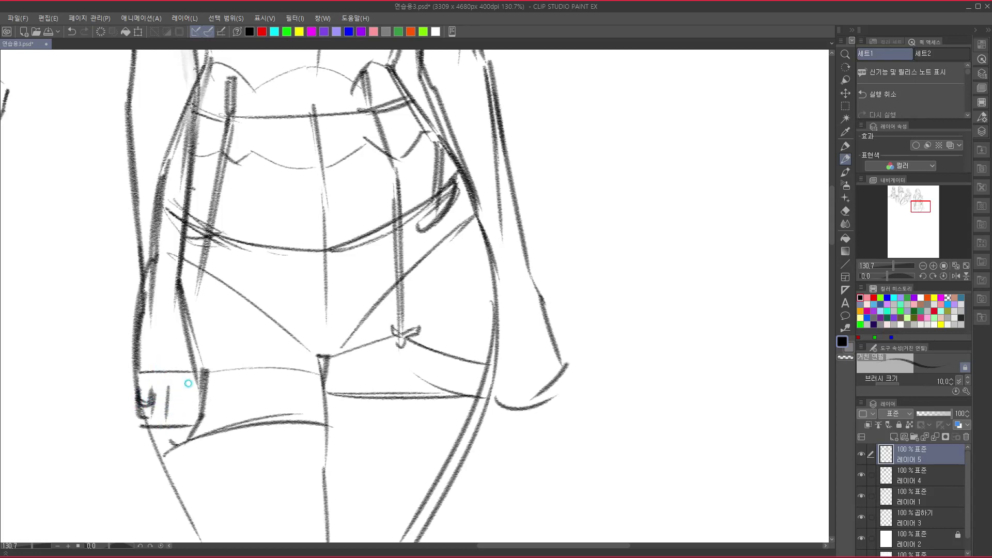
drag(187, 381, 184, 422)
mouse_move(173, 389)
mouse_down()
mouse_move(166, 433)
mouse_move(159, 410)
mouse_move(153, 425)
mouse_move(148, 393)
mouse_move(139, 408)
mouse_move(137, 420)
mouse_move(164, 433)
mouse_move(156, 418)
mouse_move(181, 425)
mouse_up()
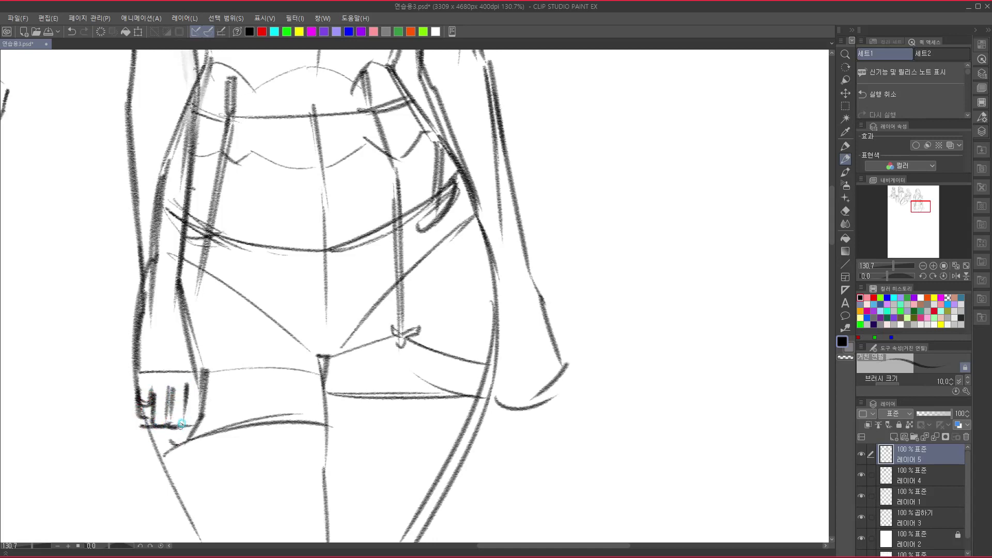
drag(191, 385, 188, 393)
mouse_move(205, 377)
mouse_down()
mouse_move(198, 425)
mouse_move(182, 444)
mouse_move(165, 446)
mouse_move(169, 440)
mouse_up()
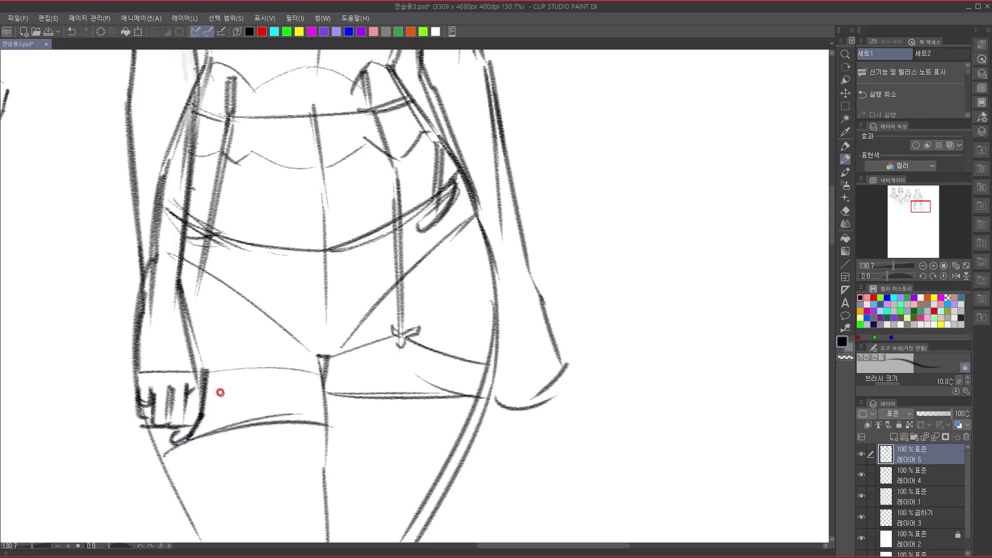
Darken the inner forearm line and the outer wrist of the arm on the viewer's left.
scroll(237, 372, up, 2)
drag(181, 336, 203, 414)
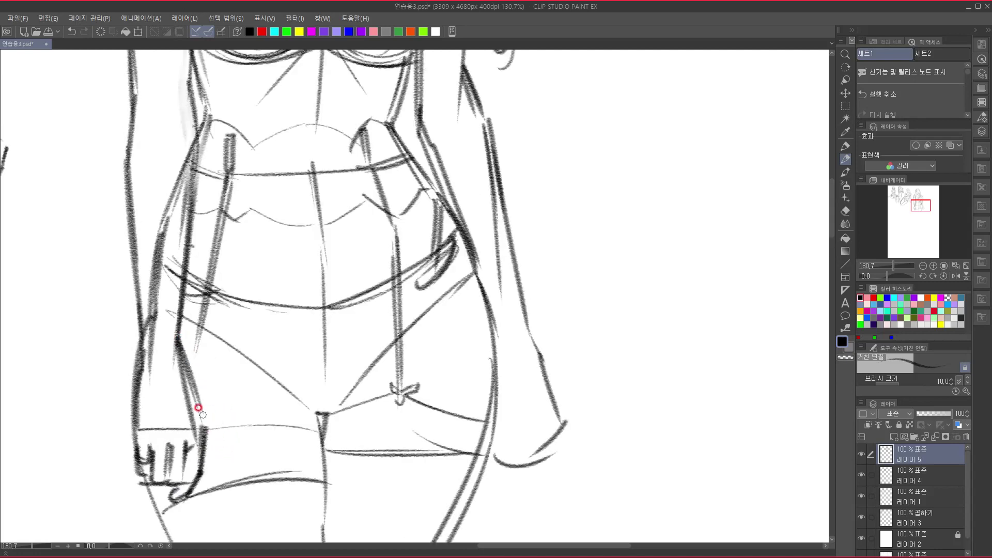
drag(178, 345, 203, 434)
scroll(253, 417, down, 2)
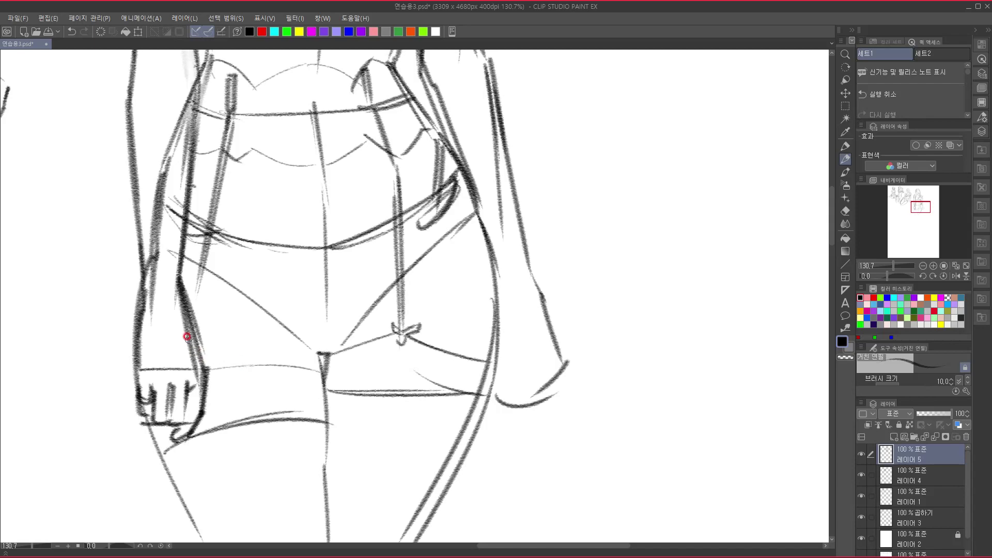
drag(153, 269, 148, 277)
Try to sketch the thumb, knuckles and finger lines inside the hand outline on the viewer's right.
drag(269, 317, 208, 486)
drag(372, 350, 318, 417)
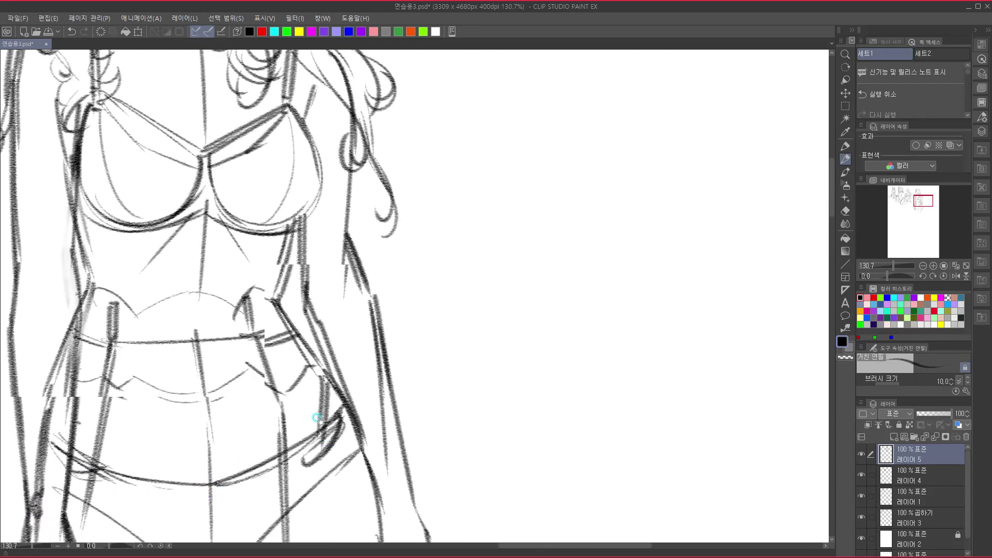
scroll(320, 420, down, 10)
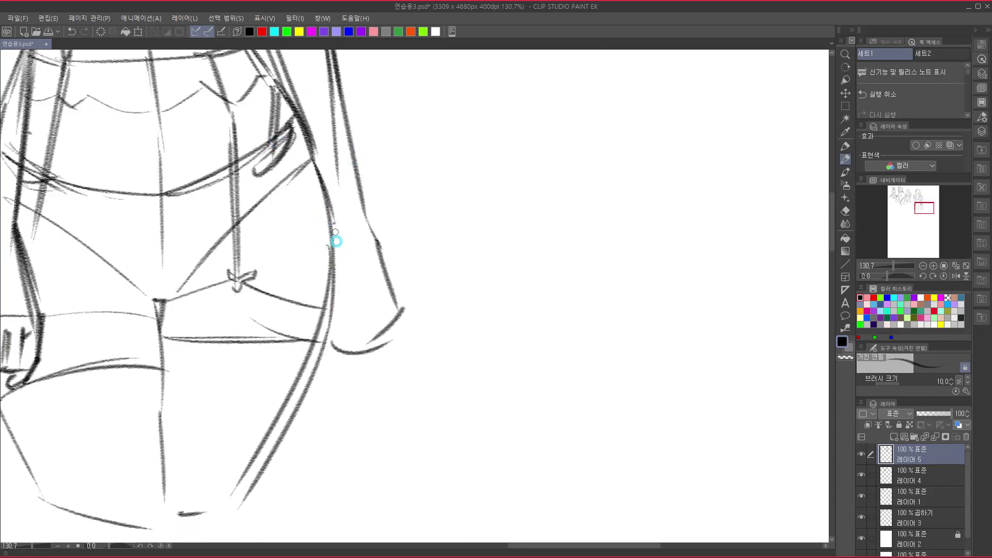
mouse_move(335, 232)
mouse_down()
mouse_move(332, 269)
mouse_move(335, 248)
mouse_move(298, 336)
mouse_move(320, 315)
mouse_move(322, 290)
mouse_move(299, 343)
mouse_up()
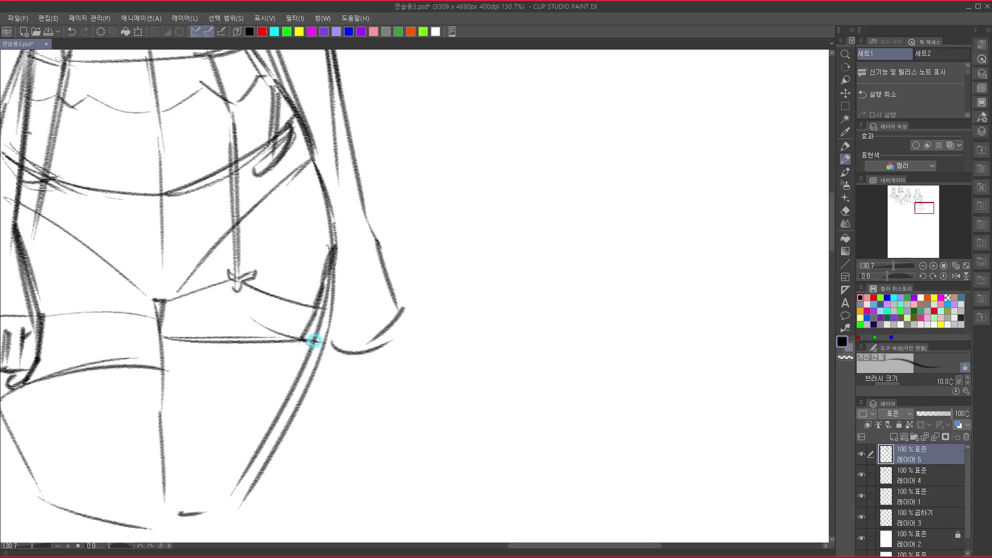
mouse_move(337, 300)
mouse_down()
mouse_move(333, 324)
mouse_move(300, 352)
mouse_up()
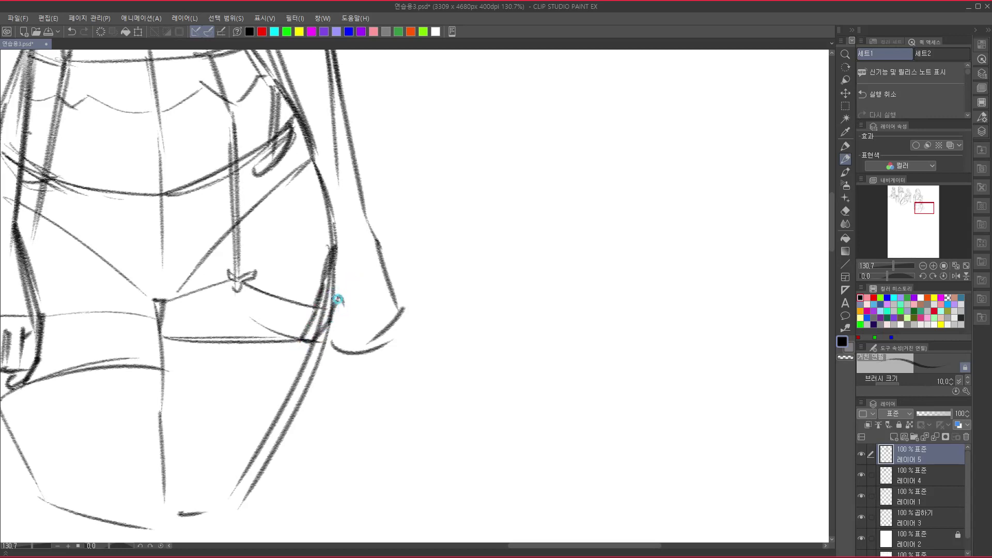
mouse_move(335, 302)
mouse_down()
mouse_move(366, 297)
mouse_move(330, 289)
mouse_move(320, 339)
mouse_move(326, 324)
mouse_move(345, 333)
mouse_move(369, 304)
mouse_move(401, 311)
mouse_move(347, 343)
mouse_move(349, 309)
mouse_move(349, 332)
mouse_move(363, 328)
mouse_move(356, 345)
mouse_move(292, 366)
mouse_up()
drag(305, 273, 303, 371)
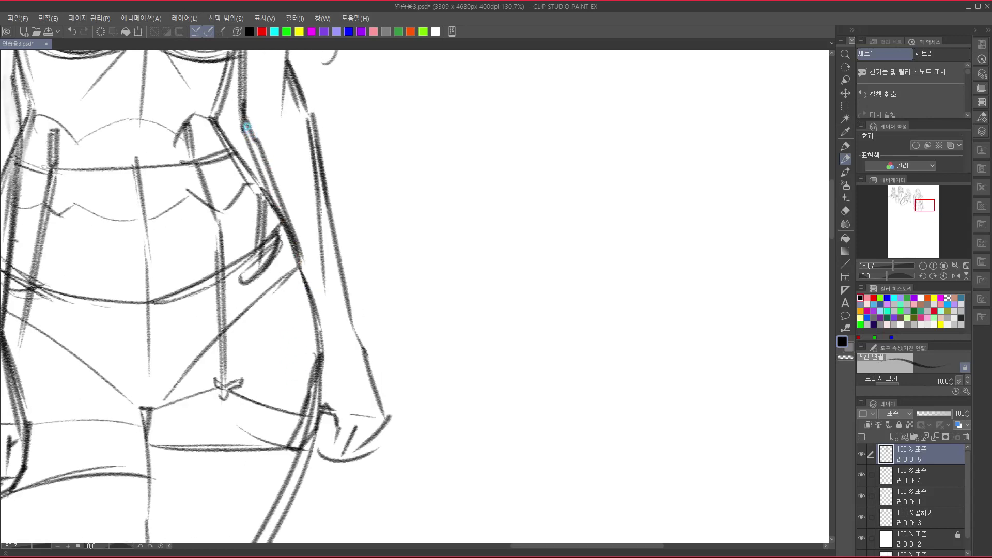
Darken the inner forearm edge on the viewer's right and fade the lower forearm and hand with a large soft eraser.
drag(247, 126, 268, 191)
mouse_move(261, 155)
mouse_down()
mouse_move(305, 279)
mouse_move(336, 329)
mouse_move(344, 324)
mouse_move(339, 330)
mouse_move(341, 295)
mouse_move(346, 332)
mouse_move(319, 415)
mouse_move(338, 428)
mouse_move(323, 463)
mouse_up()
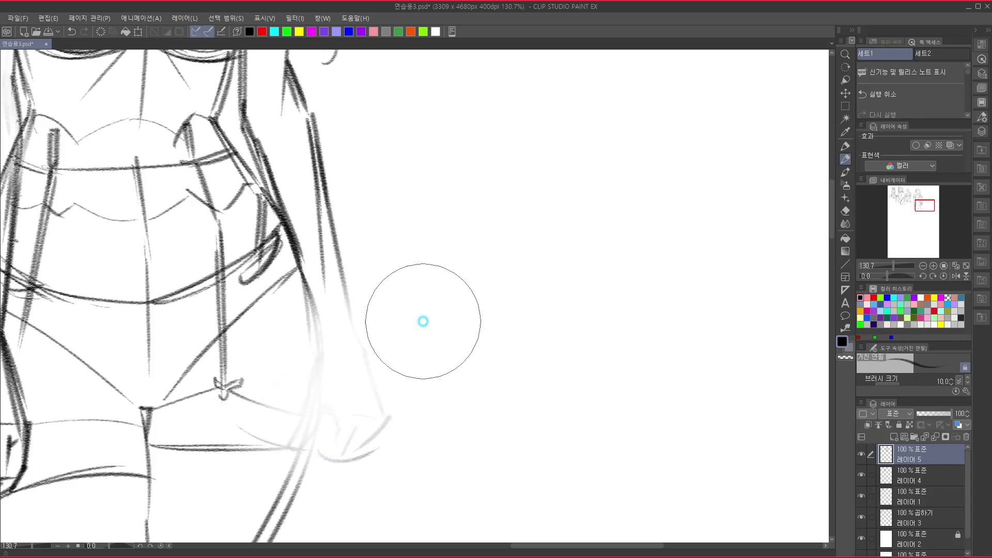
scroll(303, 195, up, 3)
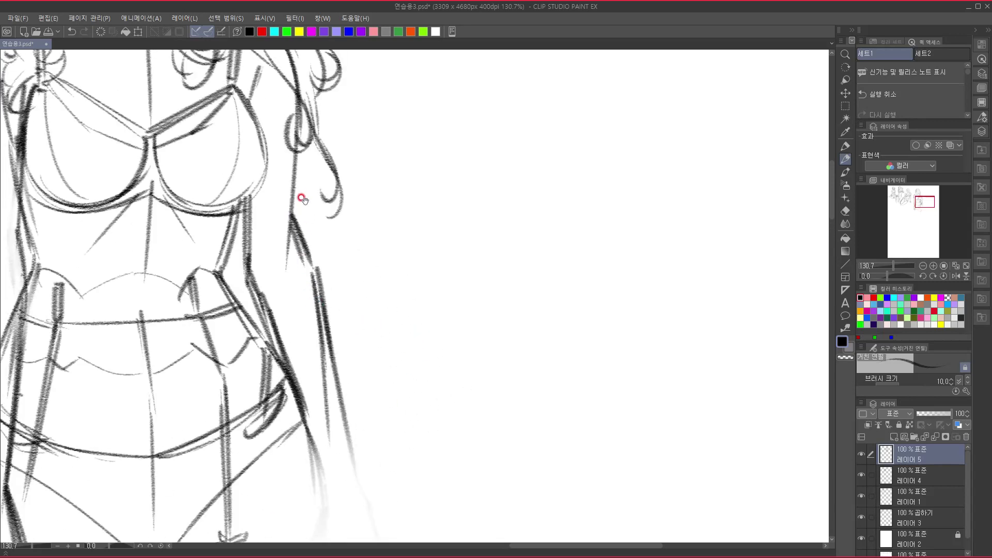
Redraw and darken the inner and outer edges of the forearm on the viewer's right down toward the wrist.
mouse_move(298, 106)
mouse_down()
mouse_move(295, 234)
mouse_move(311, 269)
mouse_move(319, 351)
mouse_up()
drag(333, 337, 309, 172)
drag(242, 147, 272, 255)
drag(243, 164, 288, 321)
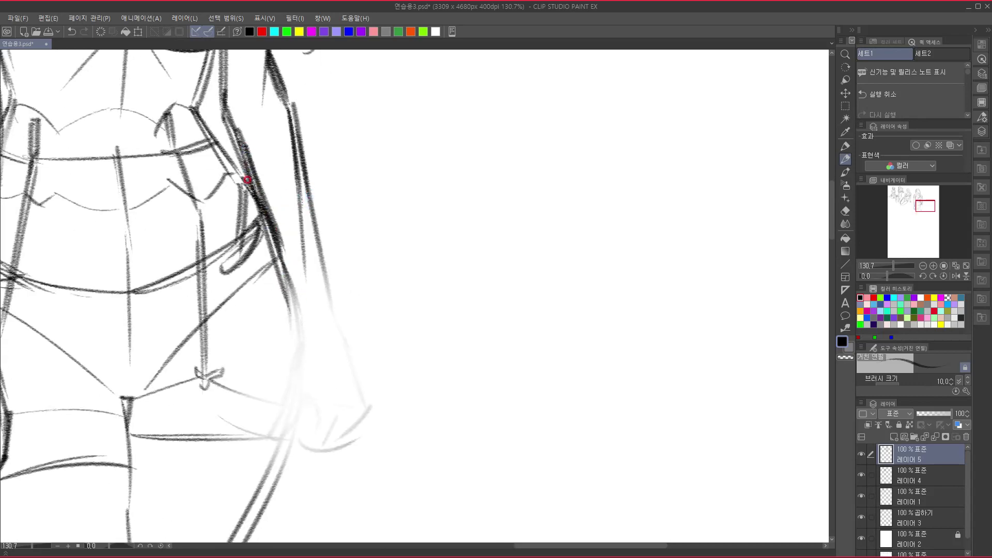
mouse_move(244, 181)
mouse_down()
mouse_move(260, 232)
mouse_move(288, 313)
mouse_up()
drag(296, 134, 313, 354)
scroll(314, 336, down, 1)
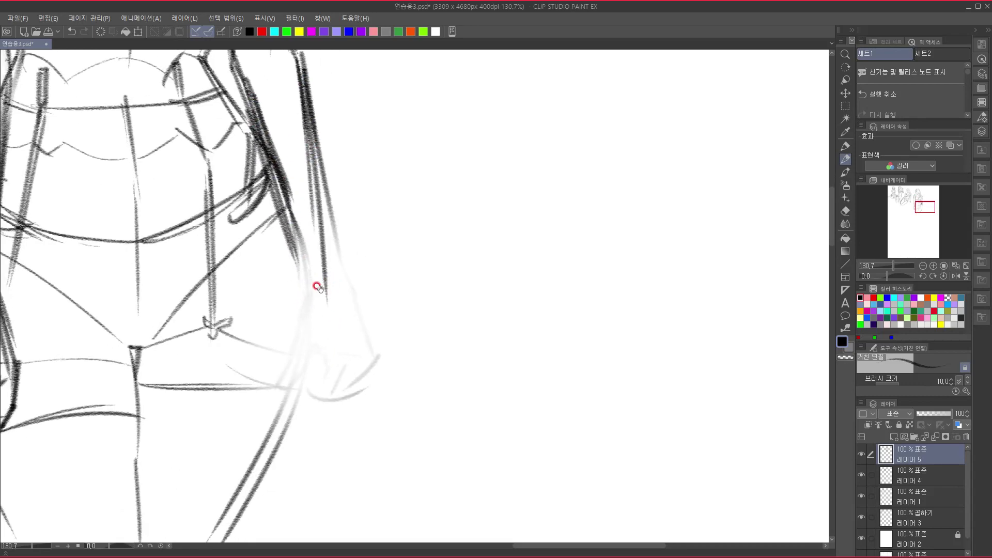
Draw the thumb's contour from the wrist to its tip and start the index finger over the faded hand.
mouse_move(274, 181)
mouse_down()
mouse_move(288, 288)
mouse_move(259, 364)
mouse_up()
scroll(248, 391, down, 1)
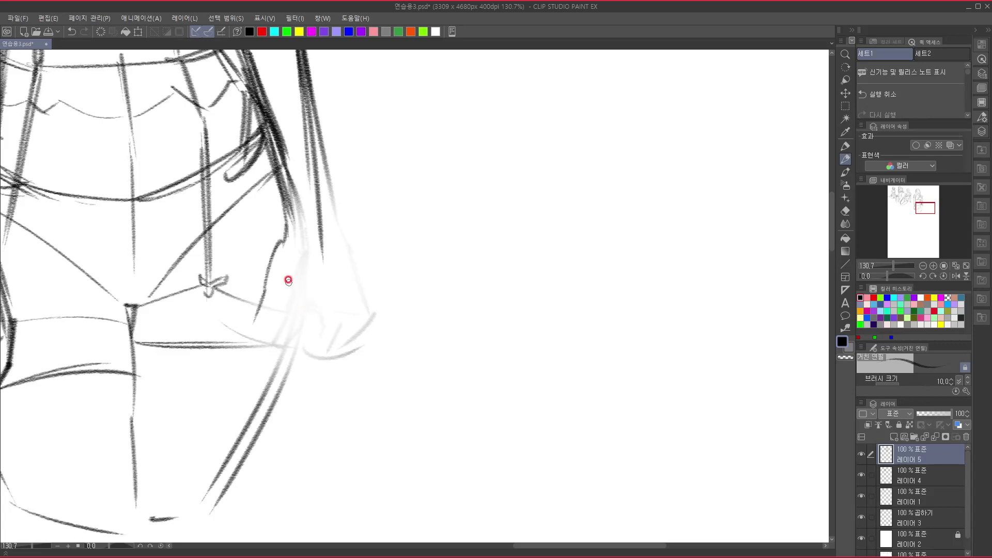
mouse_move(287, 236)
mouse_down()
mouse_move(267, 263)
mouse_move(277, 251)
mouse_move(255, 338)
mouse_up()
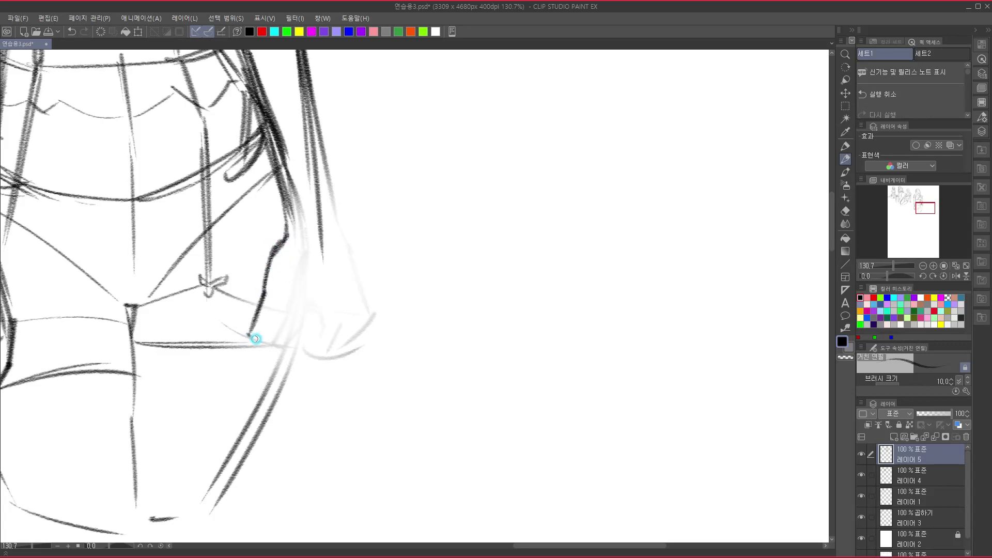
mouse_move(277, 293)
mouse_down()
mouse_move(258, 337)
mouse_move(248, 336)
mouse_up()
drag(278, 294, 279, 344)
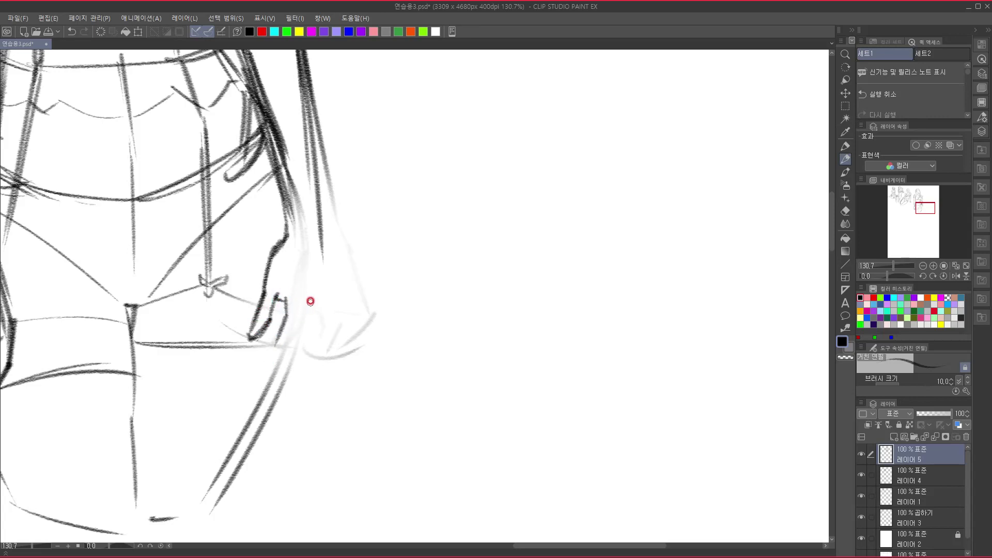
Draw the knuckles, the outer wrist and hand edge and the remaining curled fingers of the hand on the viewer's right.
drag(300, 305, 315, 309)
mouse_move(324, 247)
mouse_down()
mouse_move(338, 308)
mouse_move(323, 348)
mouse_move(296, 357)
mouse_up()
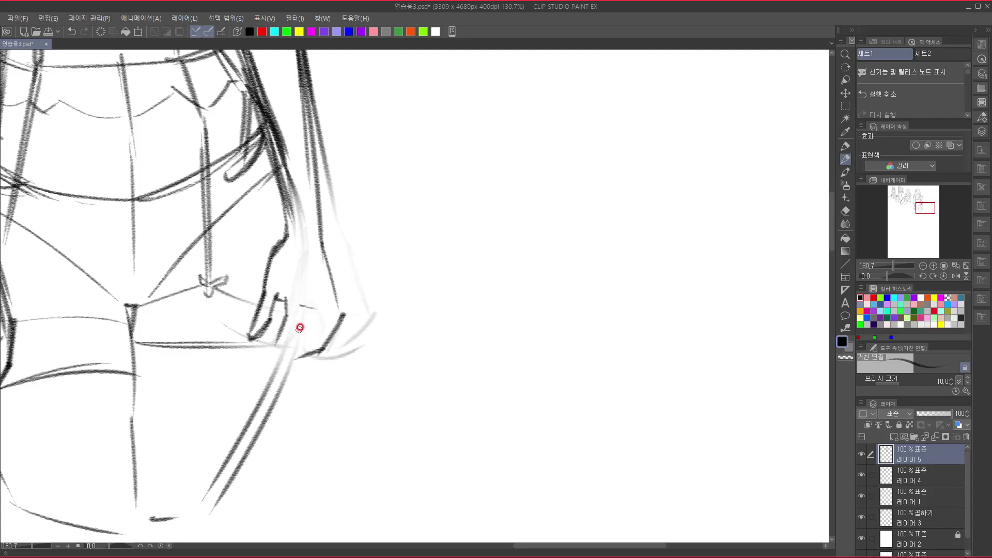
mouse_move(305, 319)
mouse_down()
mouse_move(256, 376)
mouse_move(261, 361)
mouse_move(256, 381)
mouse_up()
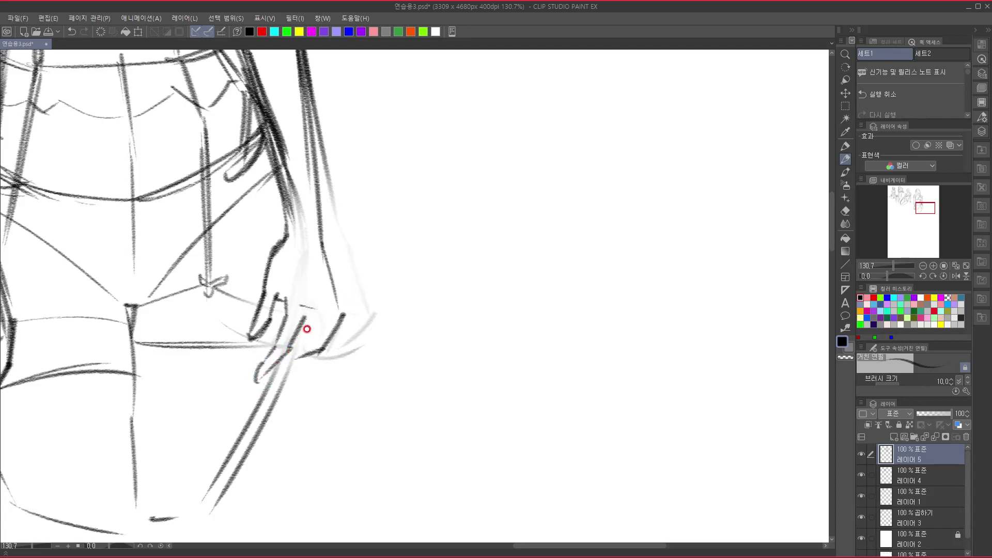
drag(303, 304, 301, 311)
mouse_move(317, 264)
mouse_down()
mouse_move(327, 318)
mouse_move(333, 283)
mouse_move(339, 314)
mouse_move(309, 355)
mouse_up()
mouse_move(325, 316)
mouse_down()
mouse_move(298, 360)
mouse_move(270, 354)
mouse_move(265, 341)
mouse_up()
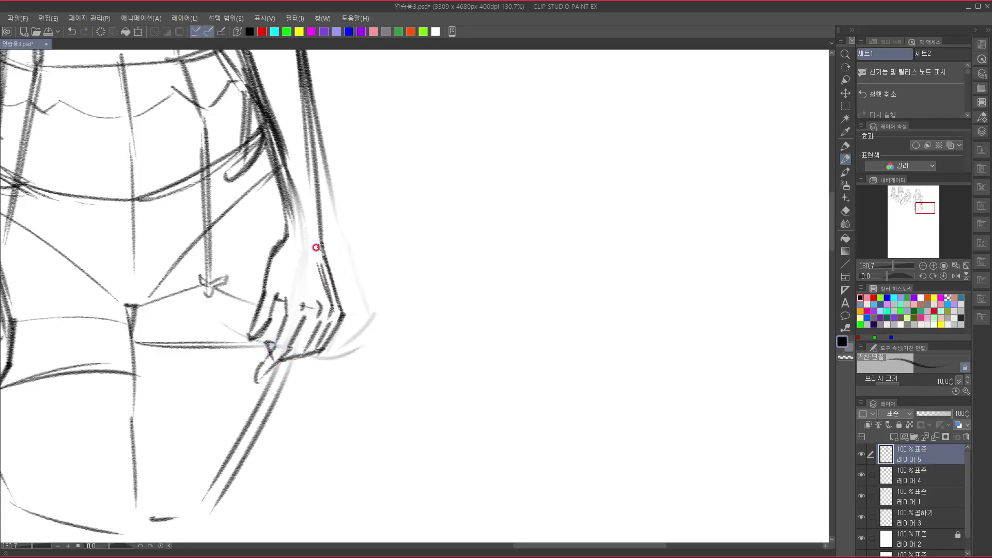
mouse_move(320, 268)
mouse_down()
mouse_move(402, 450)
mouse_move(428, 259)
mouse_move(364, 301)
mouse_move(351, 334)
mouse_up()
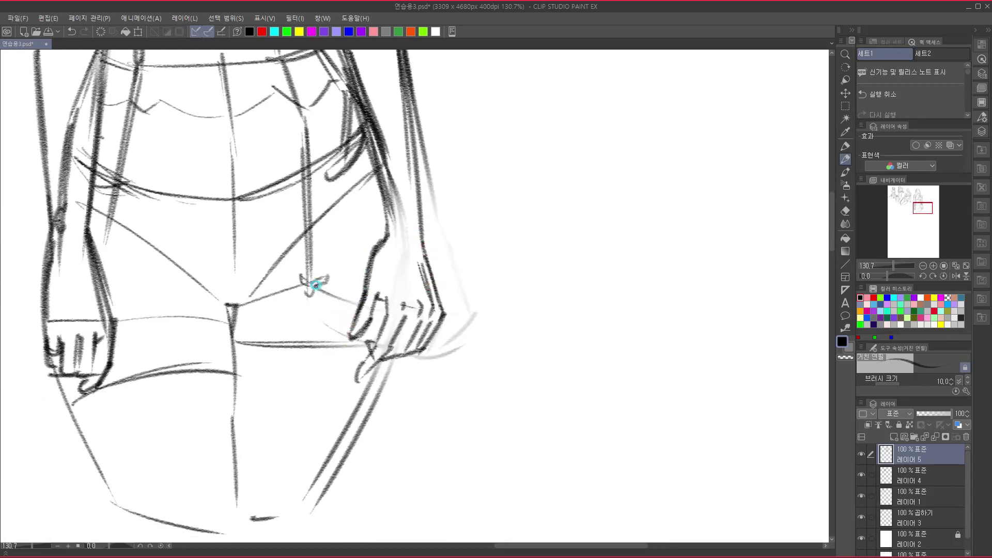
Redraw the faded stocking top edge and the band line beside the thumb on the viewer's right.
drag(316, 285, 389, 311)
drag(325, 328, 373, 344)
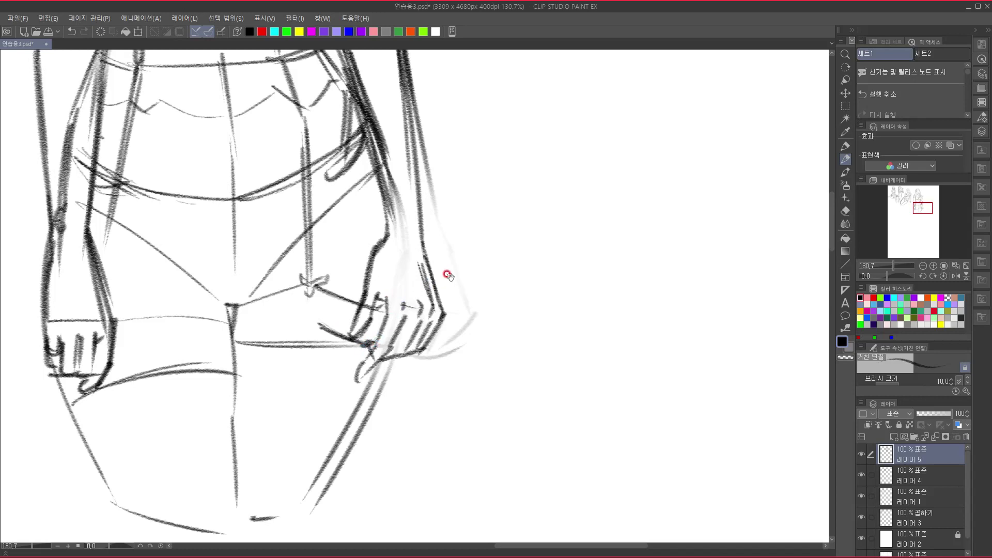
drag(417, 317, 354, 467)
drag(378, 381, 393, 306)
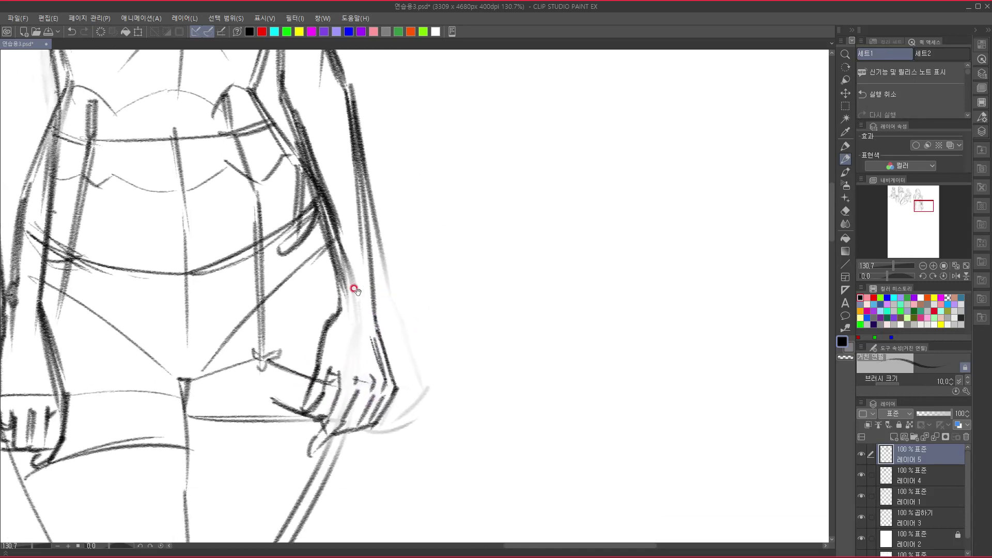
Reinforce the inner forearm edge and darken the outer thigh contour below the hand on the viewer's right.
drag(301, 164, 334, 249)
drag(381, 314, 400, 175)
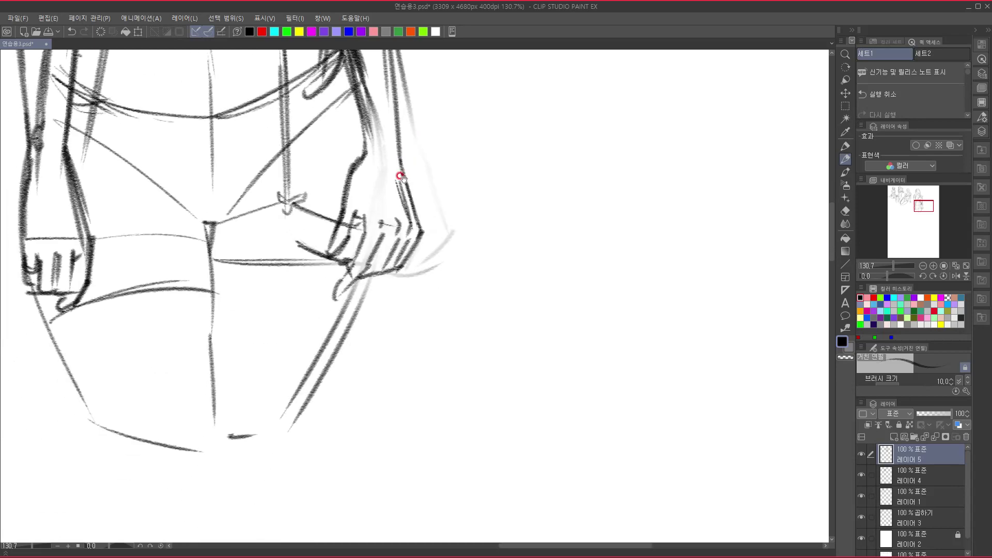
drag(373, 262, 287, 432)
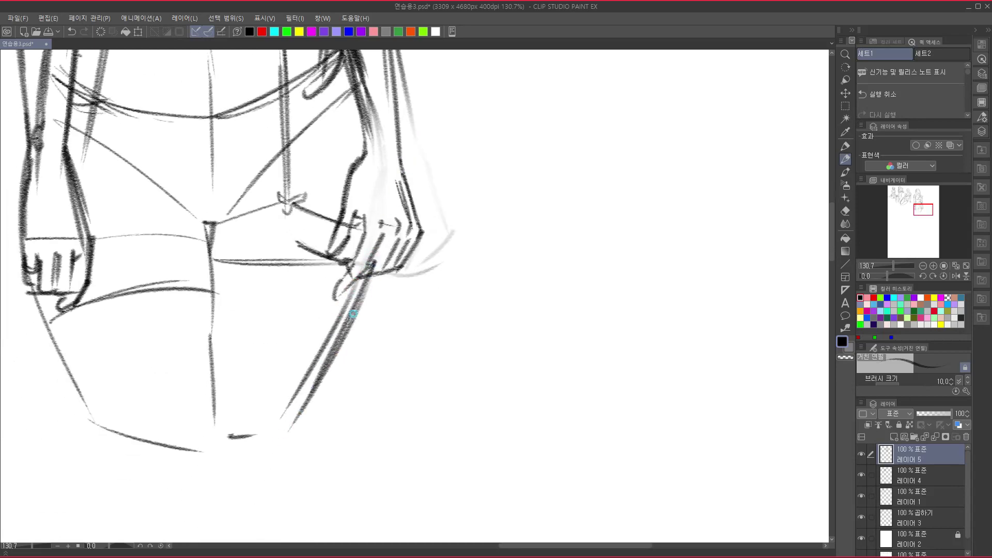
mouse_move(355, 307)
mouse_down()
mouse_move(288, 439)
mouse_move(290, 431)
mouse_up()
drag(307, 360, 281, 440)
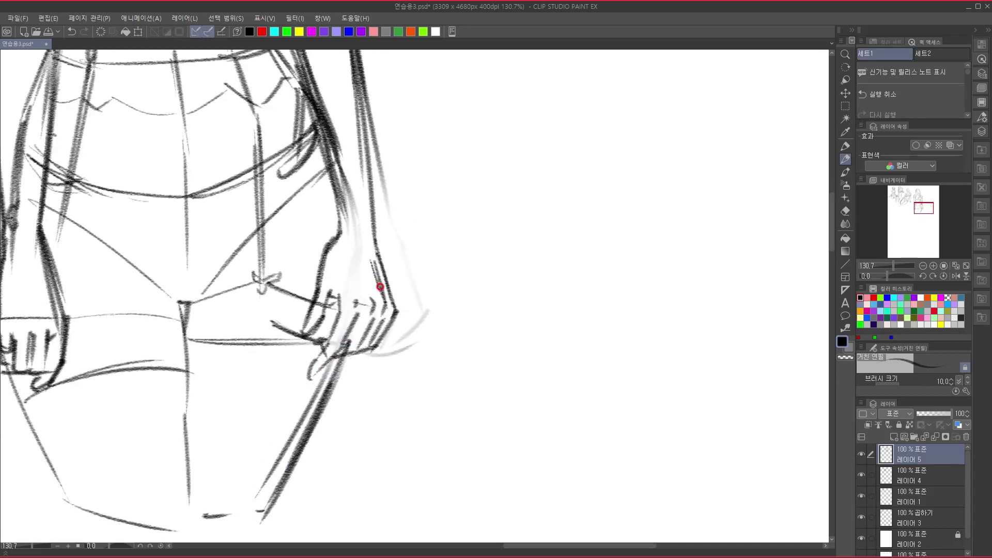
Reduce the pencil's brush size to 8 and erase the faint leftover outline of the old hand and forearm.
key(bracketleft)
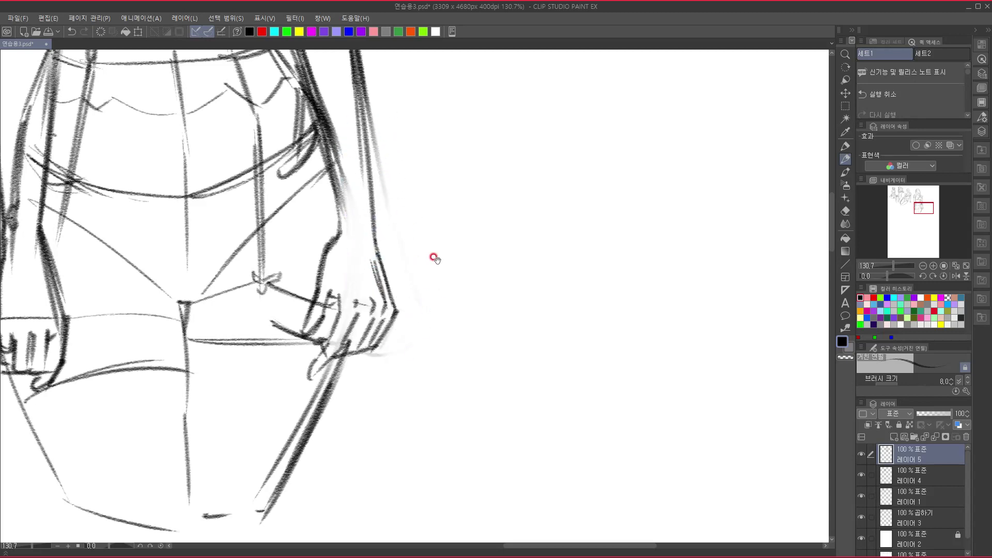
drag(434, 256, 406, 401)
drag(361, 269, 484, 472)
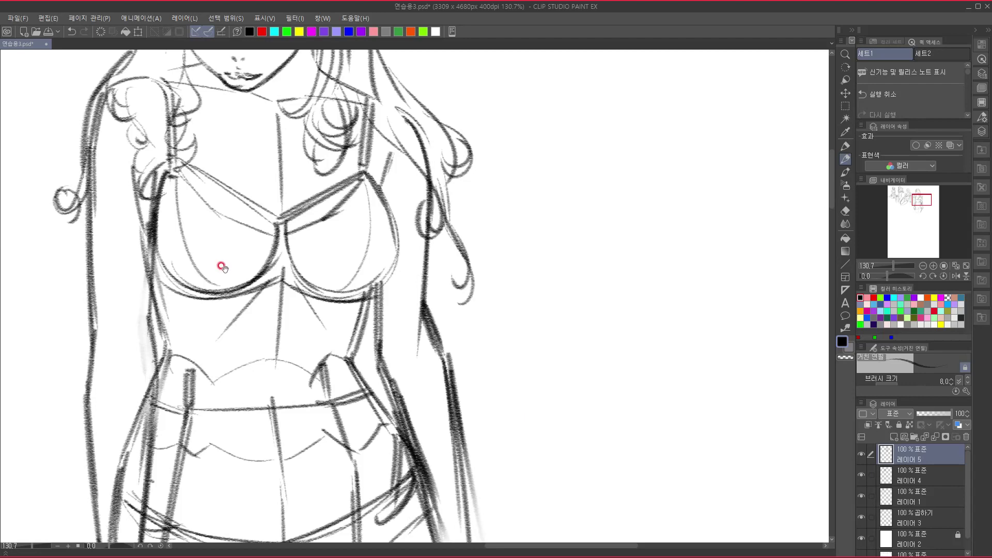
drag(219, 269, 287, 360)
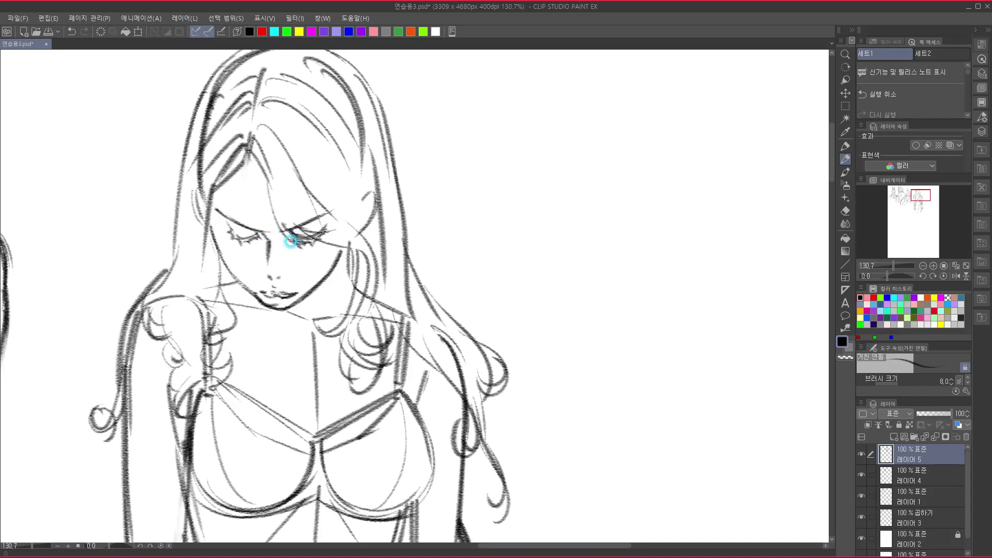
Darken the eye on the viewer's right and reinforce the fringe strands sweeping across it.
drag(301, 243, 317, 238)
mouse_move(263, 178)
mouse_down()
mouse_move(298, 244)
mouse_move(318, 248)
mouse_move(327, 226)
mouse_up()
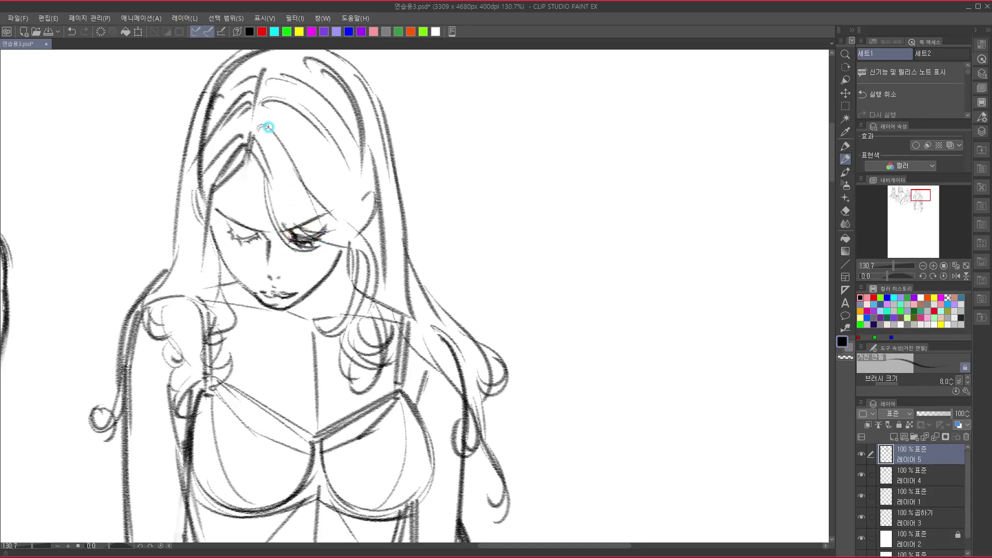
drag(268, 129, 301, 213)
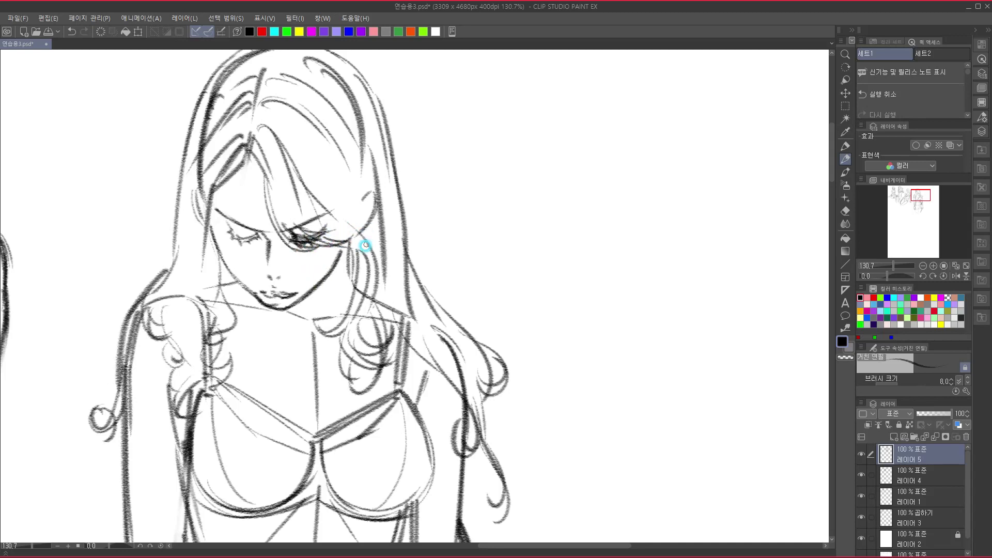
drag(302, 280, 324, 244)
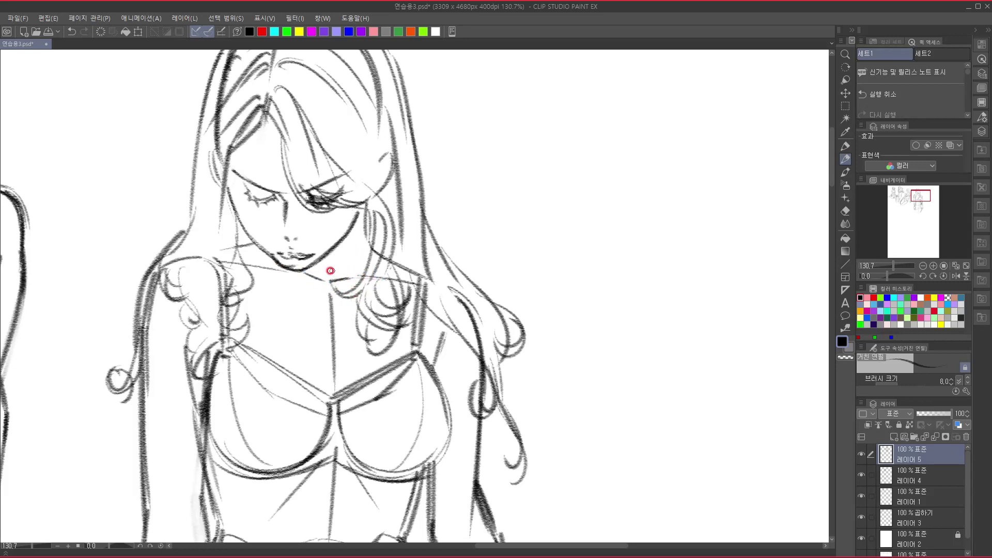
Strengthen the collarbone line across the upper chest and the neck-to-shoulder slope on the viewer's right.
drag(227, 265, 437, 283)
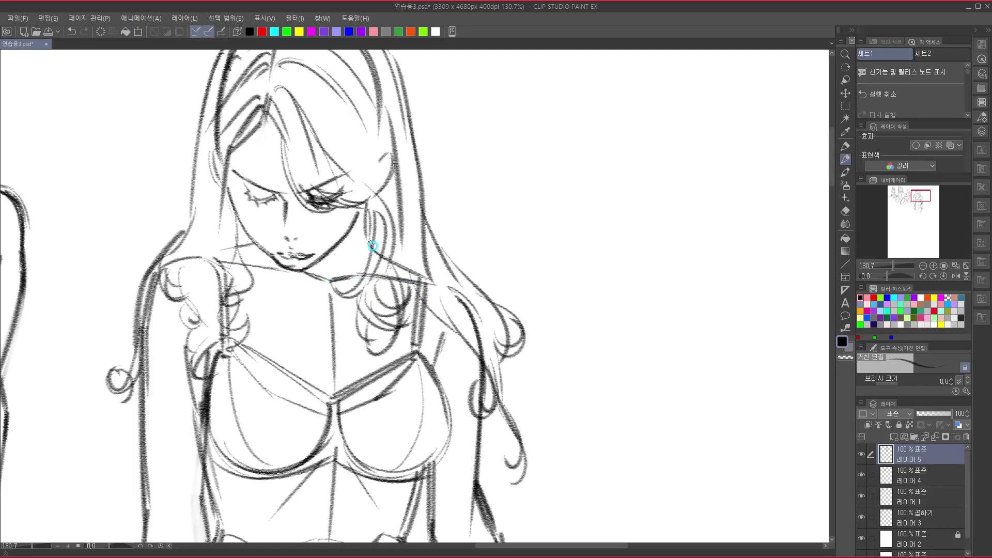
drag(374, 247, 437, 284)
drag(381, 423, 396, 85)
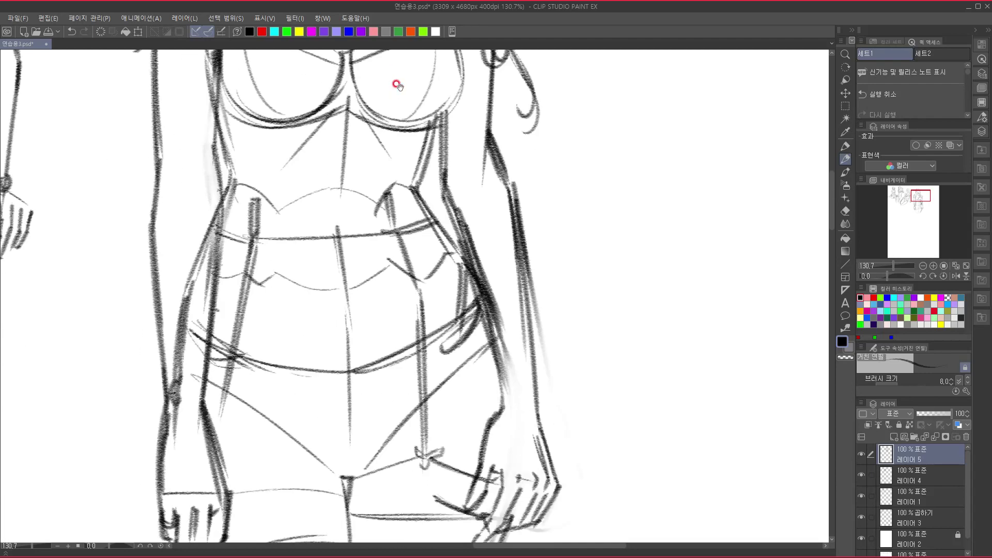
drag(382, 372, 398, 284)
drag(374, 229, 347, 405)
mouse_move(306, 146)
mouse_down()
mouse_move(299, 431)
mouse_move(337, 327)
mouse_up()
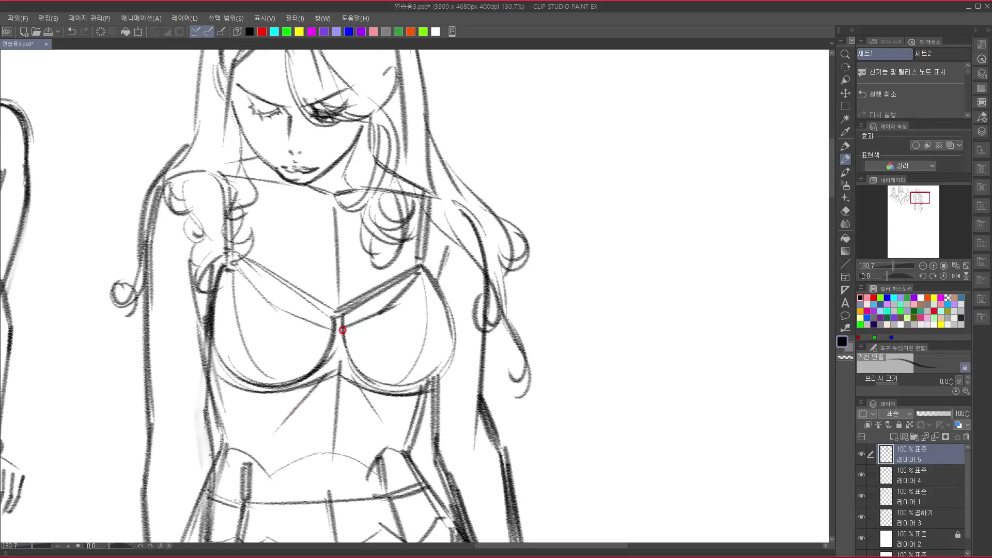
mouse_move(329, 471)
mouse_down()
mouse_move(391, 379)
mouse_move(509, 336)
mouse_move(371, 455)
mouse_move(394, 387)
mouse_move(433, 324)
mouse_move(274, 292)
mouse_move(437, 332)
mouse_move(482, 332)
mouse_move(405, 432)
mouse_move(372, 348)
mouse_move(354, 255)
mouse_move(350, 215)
mouse_move(365, 196)
mouse_move(354, 414)
mouse_move(343, 337)
mouse_move(332, 417)
mouse_move(357, 326)
mouse_up()
key(k)
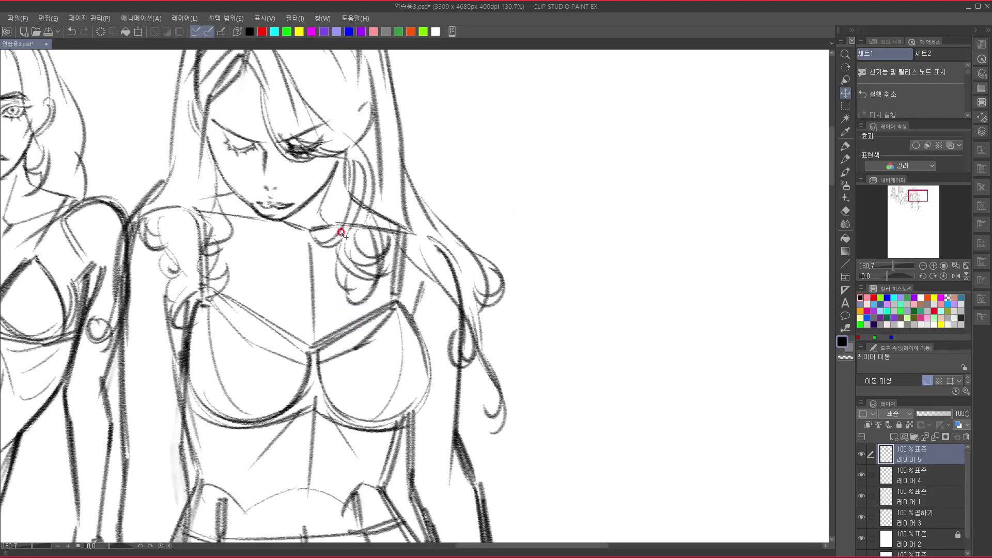
Set the pencil to pink at size 10 and mark shading guides on the forehead, cheeks, nose and lips.
key(p)
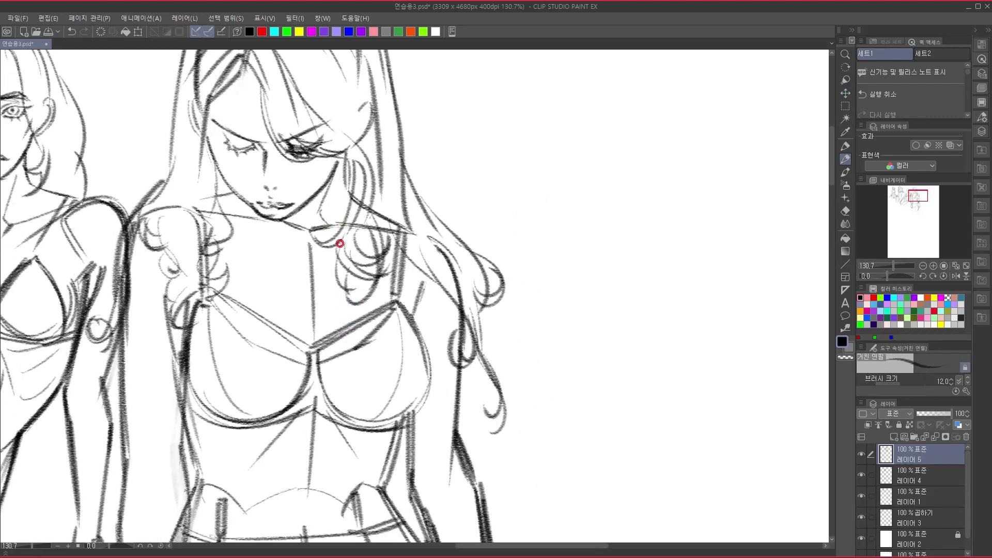
click(375, 32)
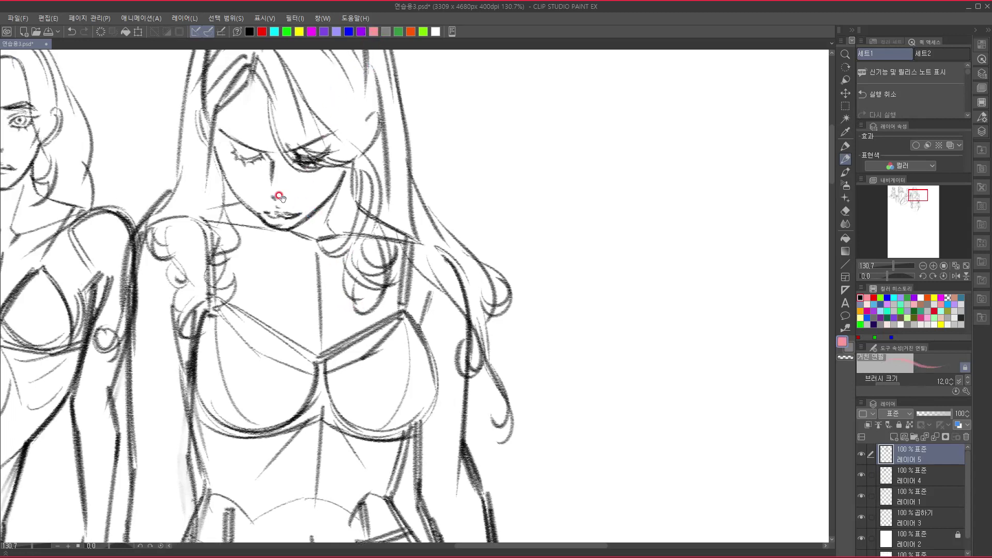
drag(239, 87, 241, 127)
mouse_move(220, 111)
mouse_down()
mouse_move(246, 138)
mouse_move(282, 152)
mouse_move(220, 130)
mouse_up()
drag(264, 275, 261, 283)
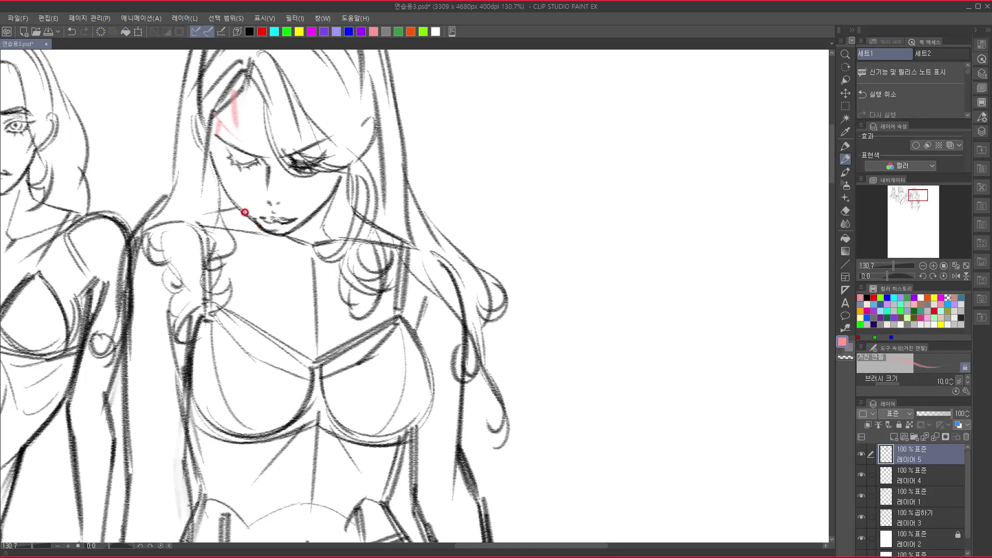
mouse_move(256, 173)
mouse_down()
mouse_move(241, 206)
mouse_move(233, 172)
mouse_move(274, 177)
mouse_move(247, 188)
mouse_up()
drag(274, 156, 339, 179)
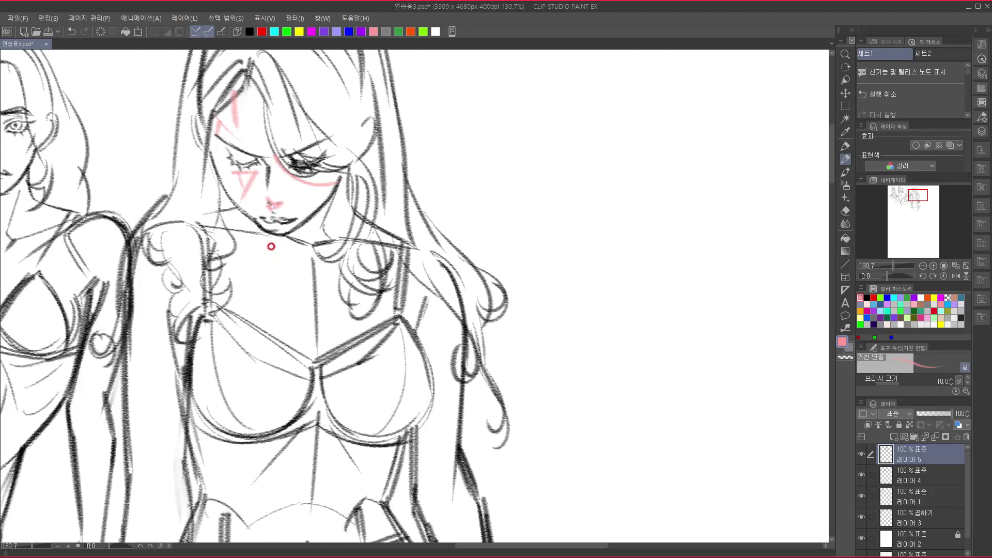
drag(268, 224, 271, 226)
drag(289, 276, 277, 251)
Draw a pink shadow curve across the upper chest and neck side, plus pink rib marks under both breasts.
mouse_move(235, 213)
mouse_down()
mouse_move(288, 256)
mouse_move(351, 240)
mouse_up()
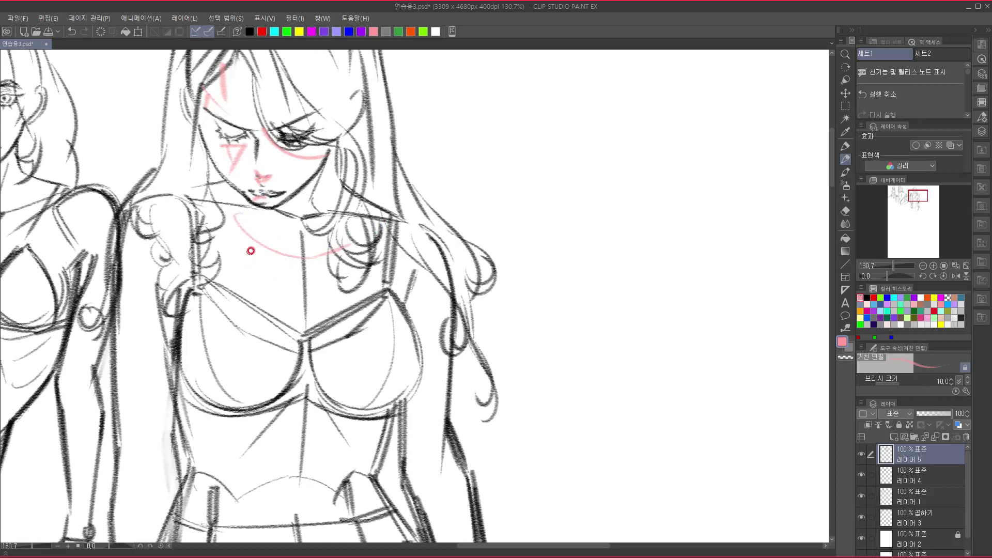
drag(236, 214, 195, 250)
drag(363, 367, 429, 239)
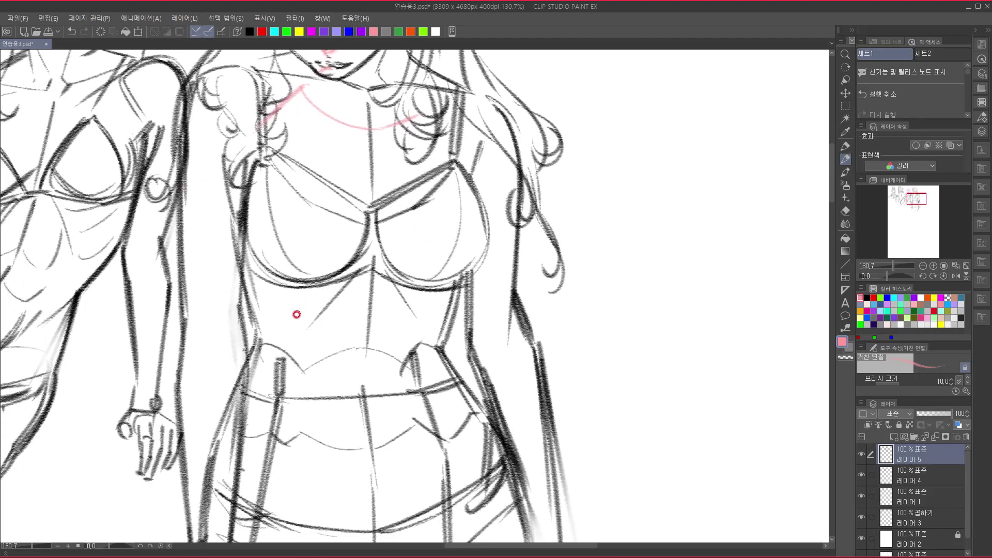
mouse_move(326, 284)
mouse_down()
mouse_move(290, 325)
mouse_move(274, 322)
mouse_up()
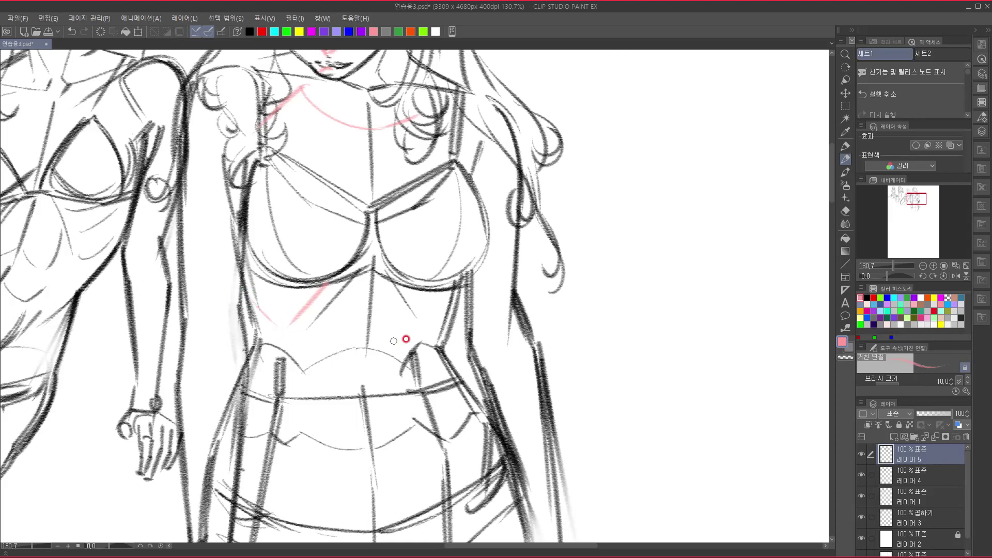
drag(407, 283, 443, 325)
Mark the abdomen's centre groove and the curved lower-belly contour with pink strokes.
scroll(387, 346, down, 4)
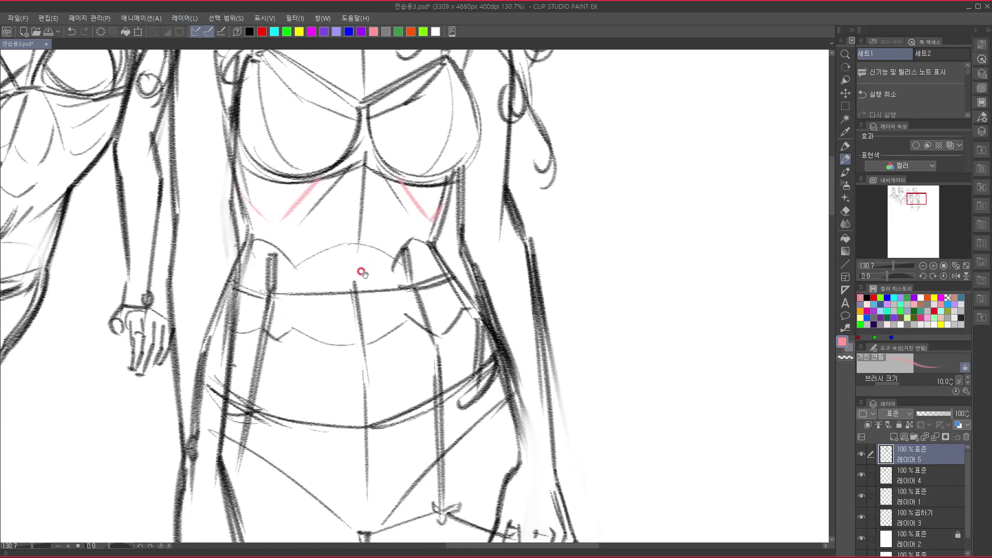
drag(364, 177, 352, 262)
drag(366, 181, 364, 316)
scroll(366, 277, down, 6)
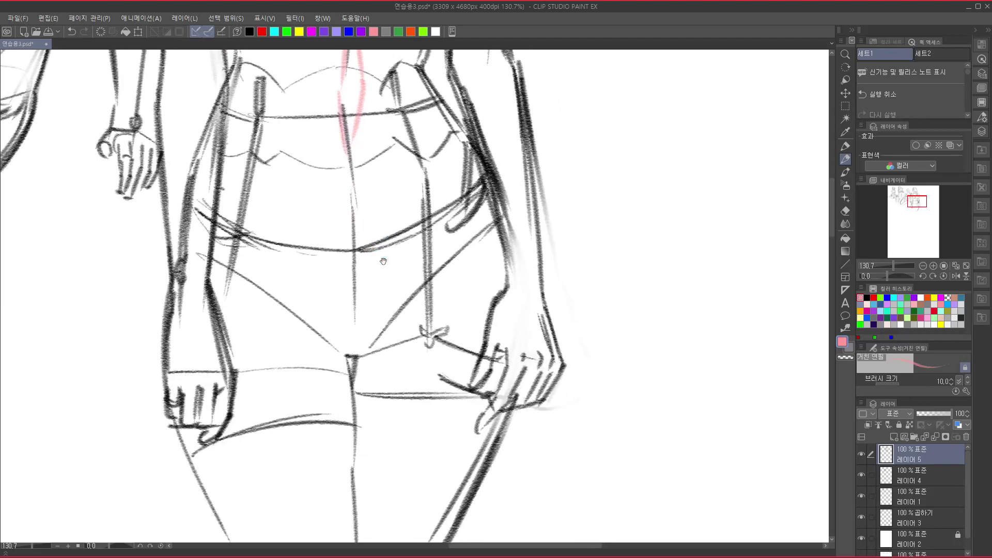
mouse_move(264, 178)
mouse_down()
mouse_move(270, 215)
mouse_move(342, 282)
mouse_move(339, 407)
mouse_move(370, 334)
mouse_move(350, 305)
mouse_move(283, 343)
mouse_up()
scroll(343, 284, up, 3)
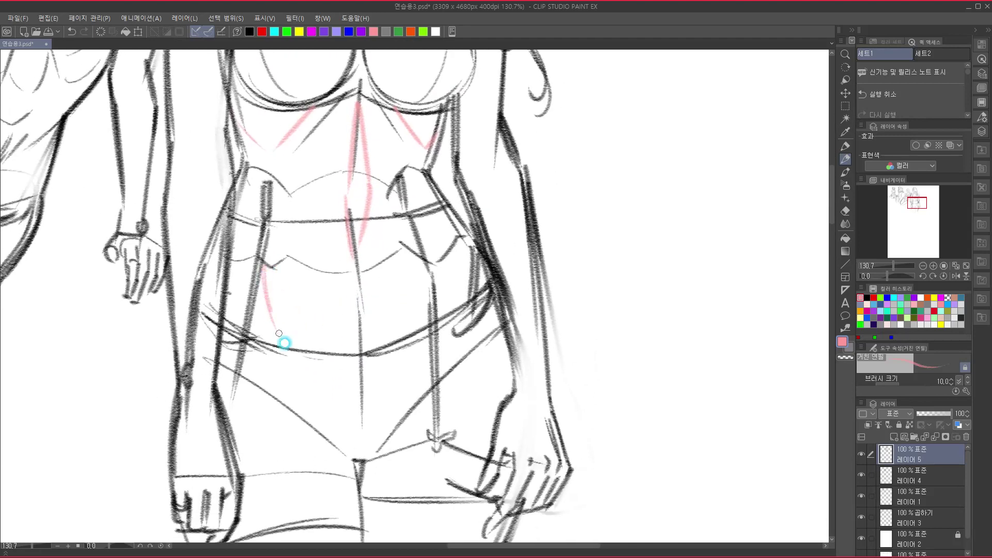
mouse_move(267, 262)
mouse_down()
mouse_move(329, 307)
mouse_move(294, 288)
mouse_move(361, 277)
mouse_up()
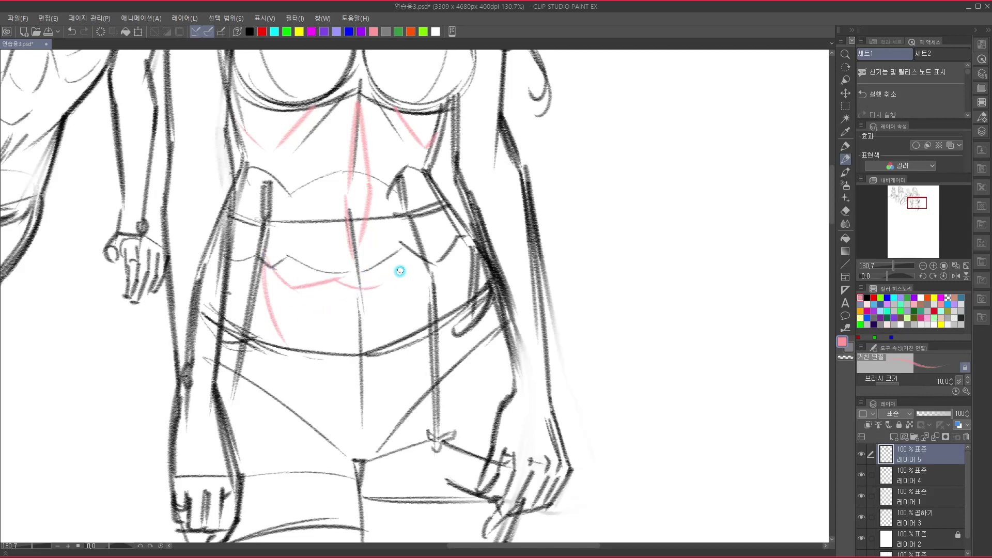
mouse_move(343, 283)
mouse_down()
mouse_move(392, 280)
mouse_move(397, 323)
mouse_move(309, 455)
mouse_move(351, 382)
mouse_move(339, 332)
mouse_move(381, 394)
mouse_move(356, 398)
mouse_move(321, 539)
mouse_up()
Draw pink shading guides along the upper arm and forearm on the viewer's left.
drag(342, 413, 414, 257)
drag(340, 271, 362, 195)
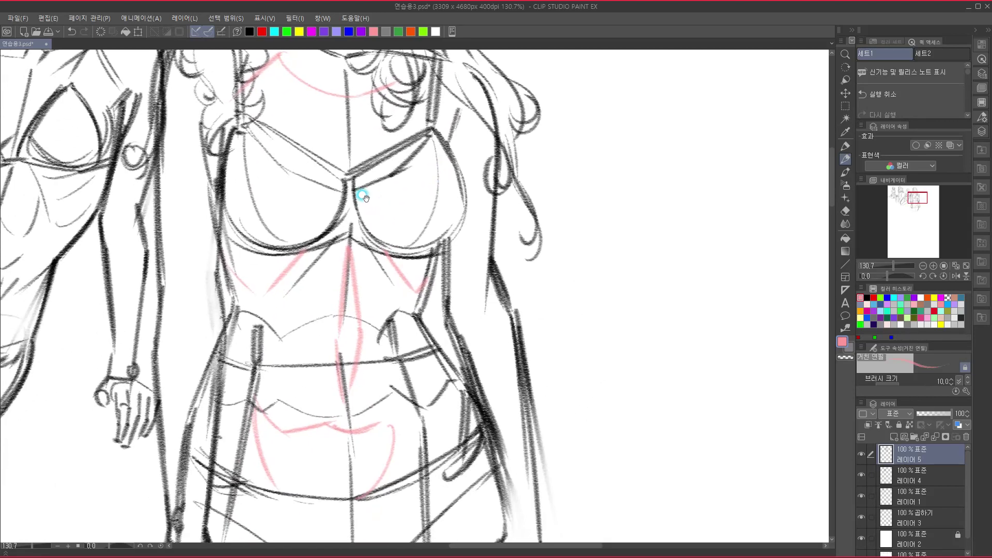
mouse_move(199, 143)
mouse_down()
mouse_move(215, 284)
mouse_move(241, 227)
mouse_up()
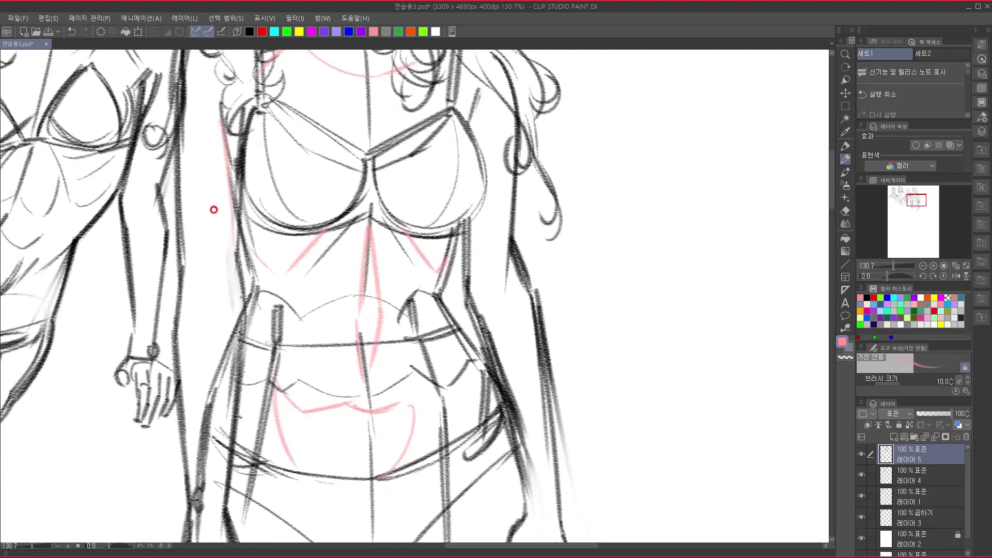
drag(225, 134, 201, 283)
mouse_move(194, 328)
mouse_down()
mouse_move(259, 191)
mouse_move(251, 139)
mouse_move(267, 188)
mouse_move(266, 229)
mouse_up()
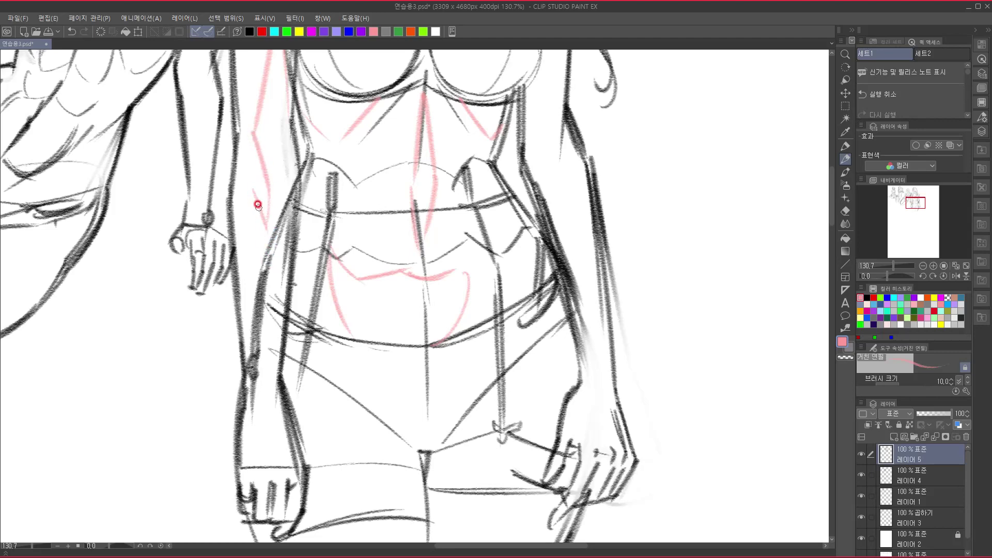
mouse_move(252, 191)
mouse_down()
mouse_move(260, 427)
mouse_move(298, 347)
mouse_move(282, 296)
mouse_move(281, 329)
mouse_move(261, 276)
mouse_up()
Draw the pink shading guide down the arm on the viewer's right, through the wrist and across the fingers.
drag(377, 324, 204, 518)
drag(340, 301, 263, 441)
drag(312, 355, 310, 243)
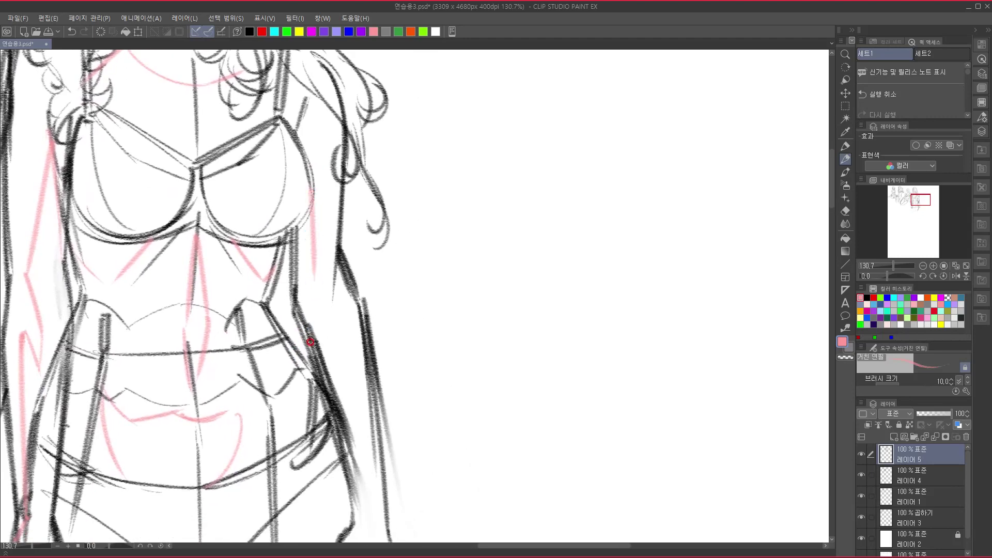
drag(312, 337, 309, 212)
mouse_move(308, 178)
mouse_down()
mouse_move(305, 223)
mouse_move(358, 386)
mouse_up()
mouse_move(363, 426)
mouse_down()
mouse_move(383, 271)
mouse_move(364, 298)
mouse_move(376, 349)
mouse_move(364, 397)
mouse_up()
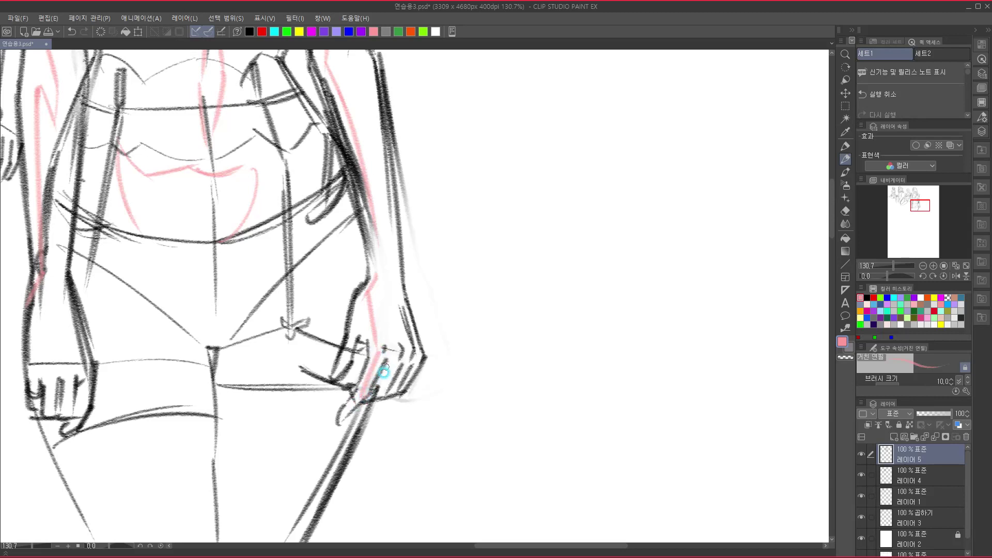
mouse_move(409, 372)
mouse_down()
mouse_move(506, 344)
mouse_move(481, 308)
mouse_up()
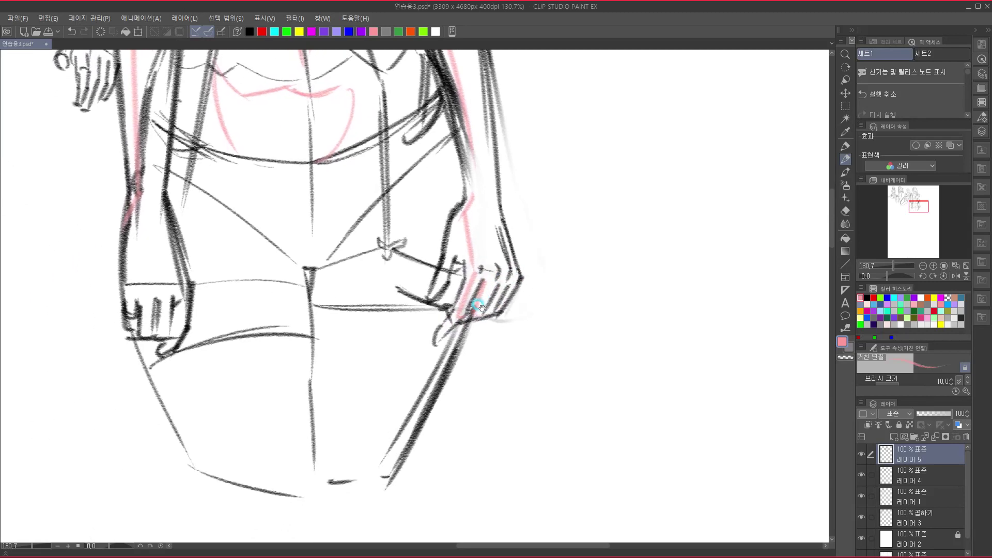
Draw long pink shading guides down the front of both thighs.
scroll(410, 371, down, 2)
drag(351, 198, 316, 334)
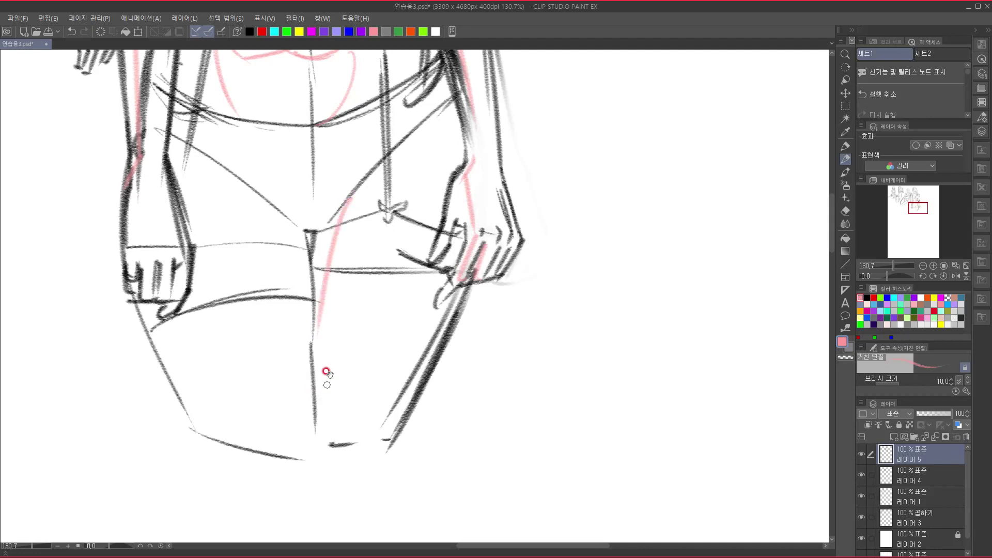
mouse_move(327, 273)
mouse_down()
mouse_move(323, 394)
mouse_move(339, 312)
mouse_up()
mouse_move(219, 208)
mouse_down()
mouse_move(211, 198)
mouse_move(200, 258)
mouse_move(252, 427)
mouse_up()
scroll(214, 377, down, 3)
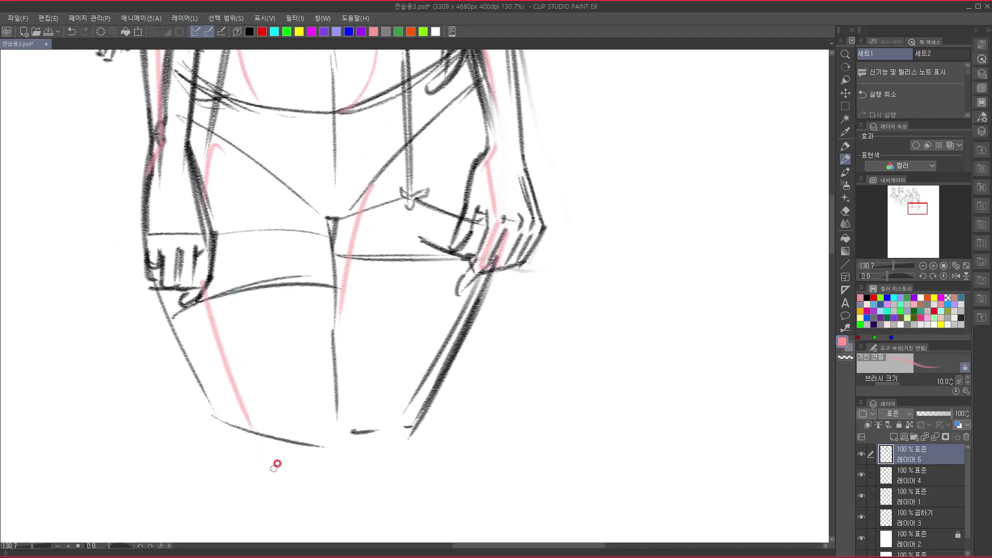
Add a new layer above the finished figure's layer and switch the drawing colour to black.
drag(339, 371, 320, 526)
drag(352, 392, 323, 541)
drag(346, 355, 311, 531)
drag(312, 356, 295, 459)
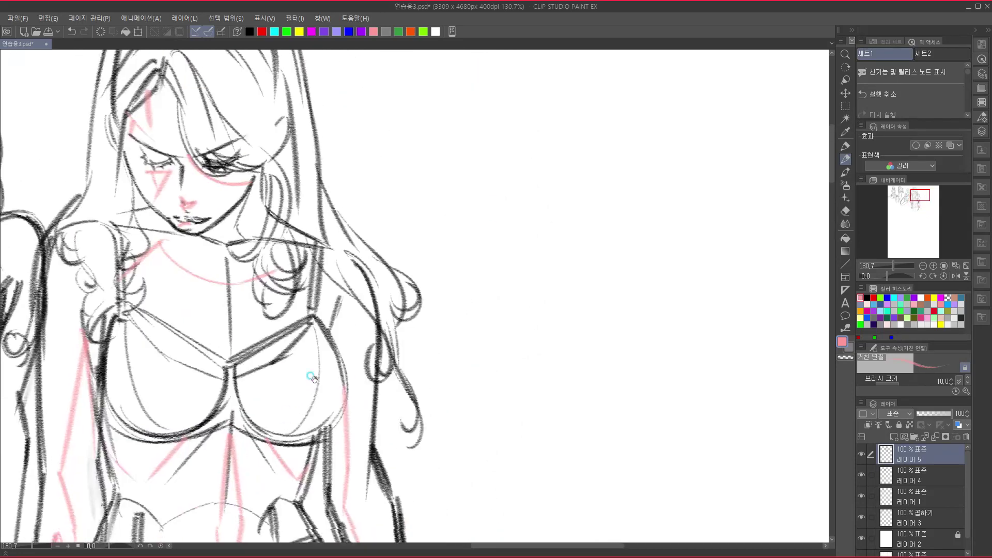
drag(313, 378, 348, 310)
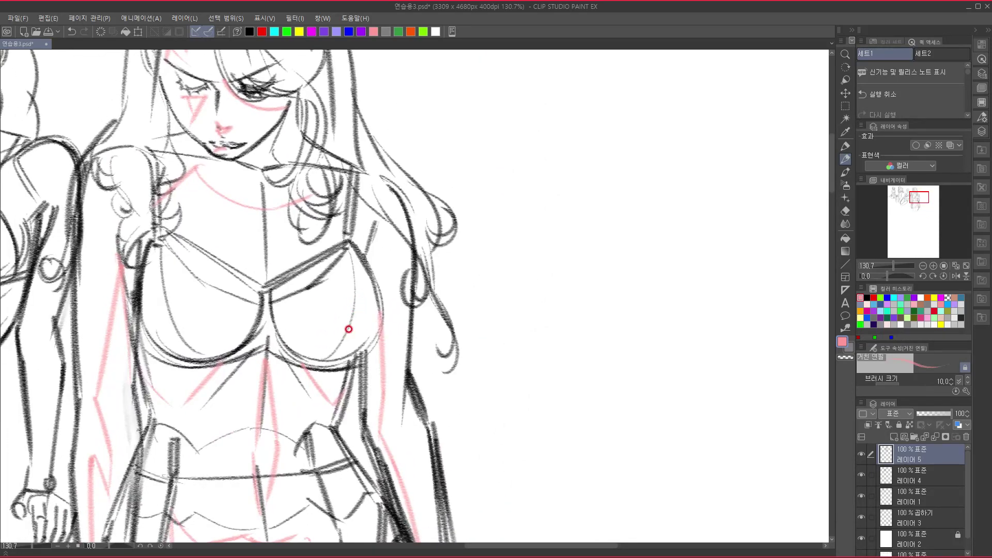
click(893, 437)
click(250, 33)
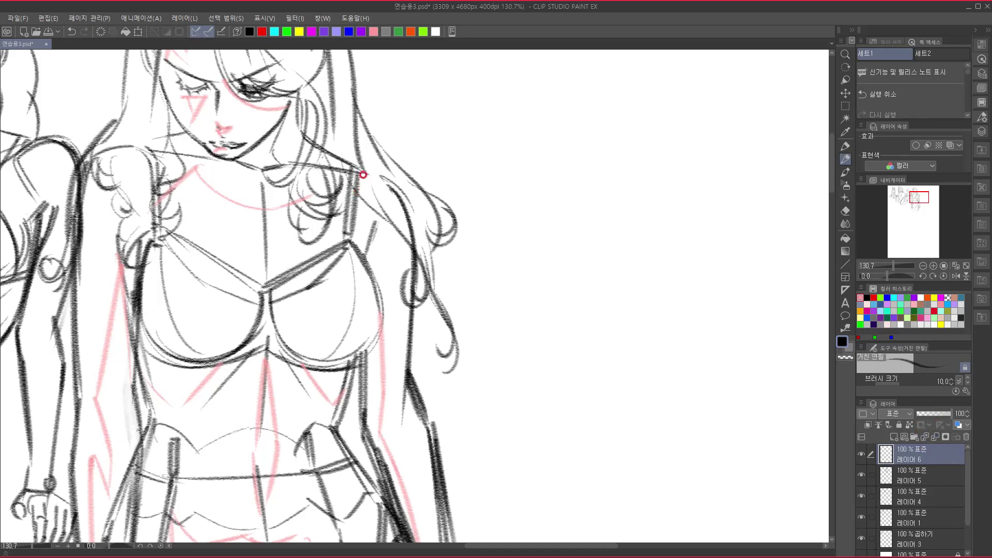
Sketch the skull curve, cheek line and chin of a new head in the empty area beside the finished figure.
mouse_move(466, 290)
mouse_down()
mouse_move(465, 305)
mouse_move(101, 376)
mouse_up()
mouse_move(247, 349)
mouse_down()
mouse_move(252, 405)
mouse_move(241, 378)
mouse_up()
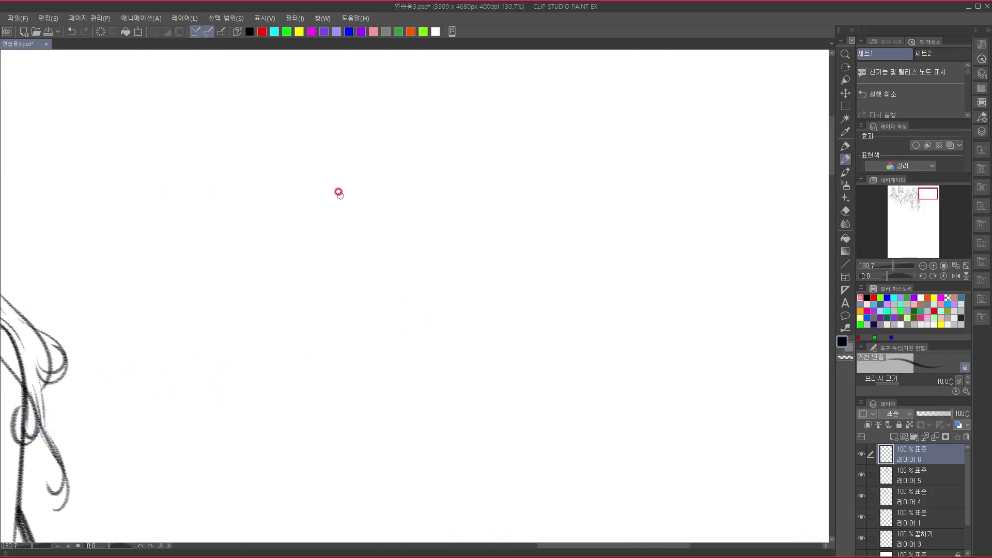
mouse_move(324, 144)
mouse_down()
mouse_move(326, 193)
mouse_move(323, 114)
mouse_move(371, 85)
mouse_move(426, 151)
mouse_up()
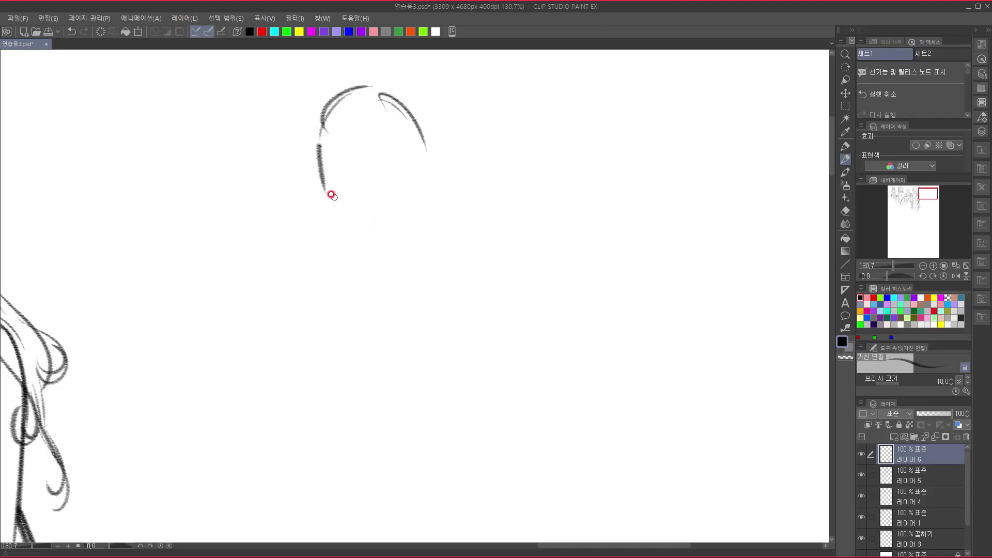
mouse_move(326, 191)
mouse_down()
mouse_move(353, 234)
mouse_move(378, 246)
mouse_move(410, 233)
mouse_up()
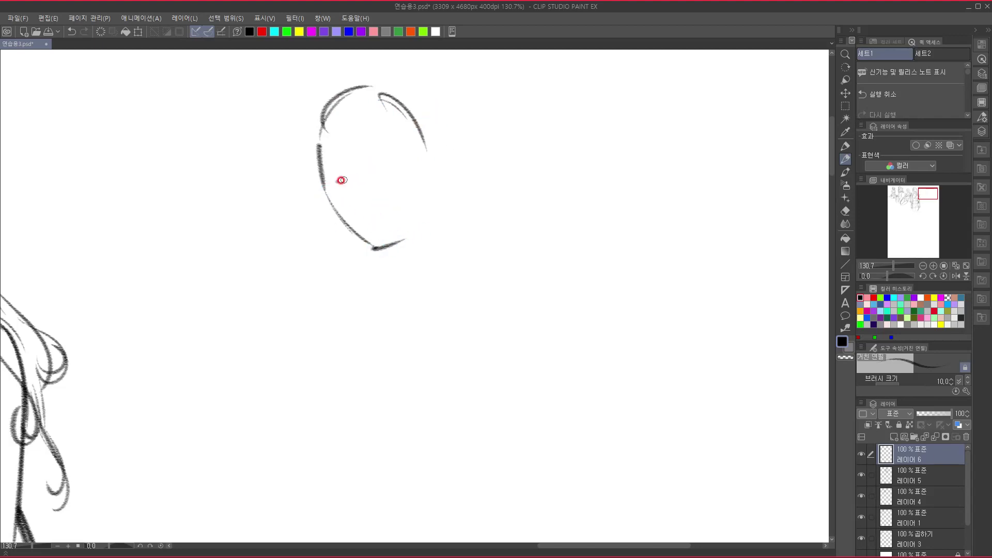
Sketch a slanted brow guideline across the face with both eyes and eyebrows along it.
drag(333, 181, 392, 159)
mouse_move(335, 181)
mouse_down()
mouse_move(346, 187)
mouse_move(398, 164)
mouse_up()
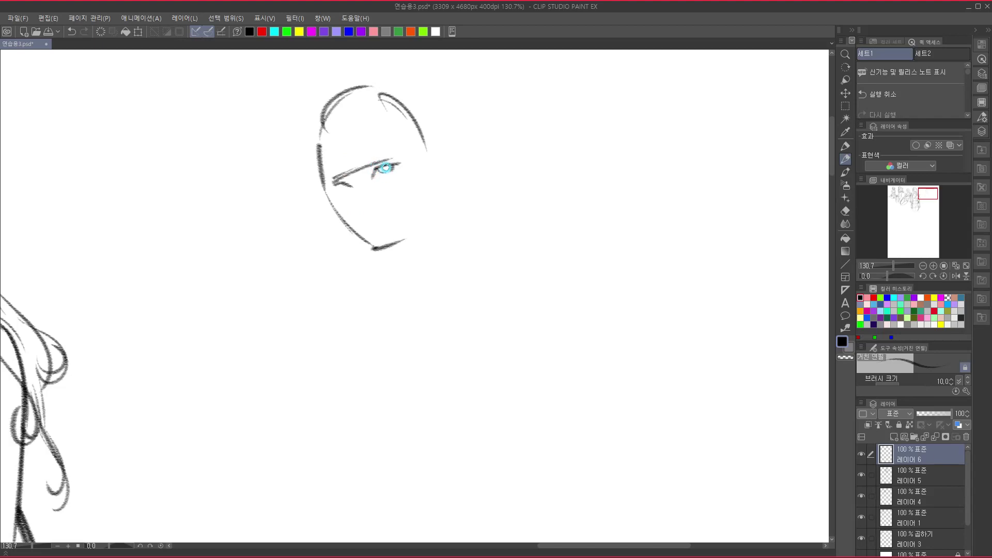
drag(338, 185, 352, 187)
mouse_move(338, 185)
mouse_down()
mouse_move(358, 189)
mouse_move(346, 178)
mouse_move(371, 161)
mouse_move(361, 156)
mouse_move(395, 154)
mouse_up()
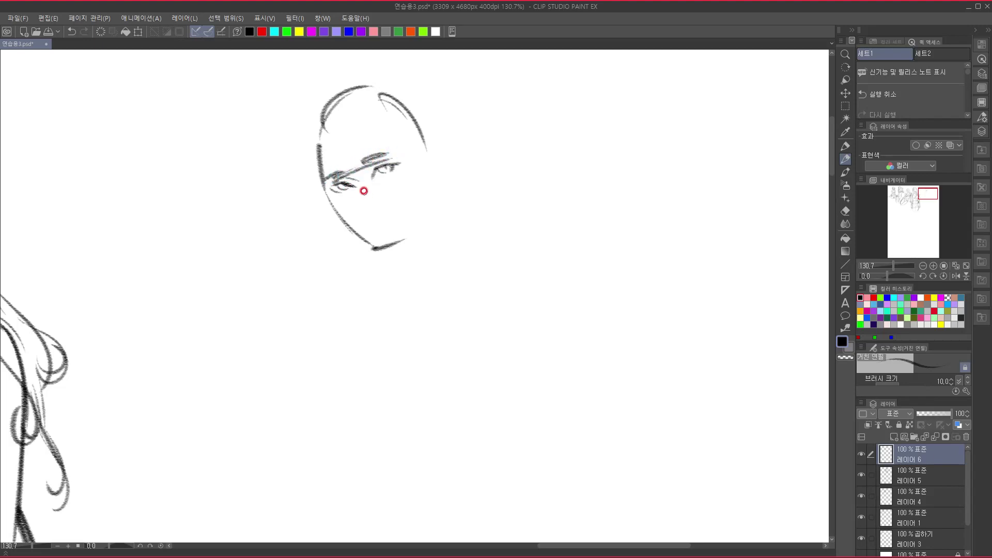
Sketch the nose and lips below the eyes, and refine the eye near the nose bridge.
mouse_move(362, 185)
mouse_down()
mouse_move(377, 224)
mouse_move(397, 217)
mouse_up()
key(ctrl+z)
mouse_move(376, 175)
mouse_down()
mouse_move(397, 172)
mouse_move(341, 192)
mouse_move(362, 191)
mouse_move(389, 165)
mouse_up()
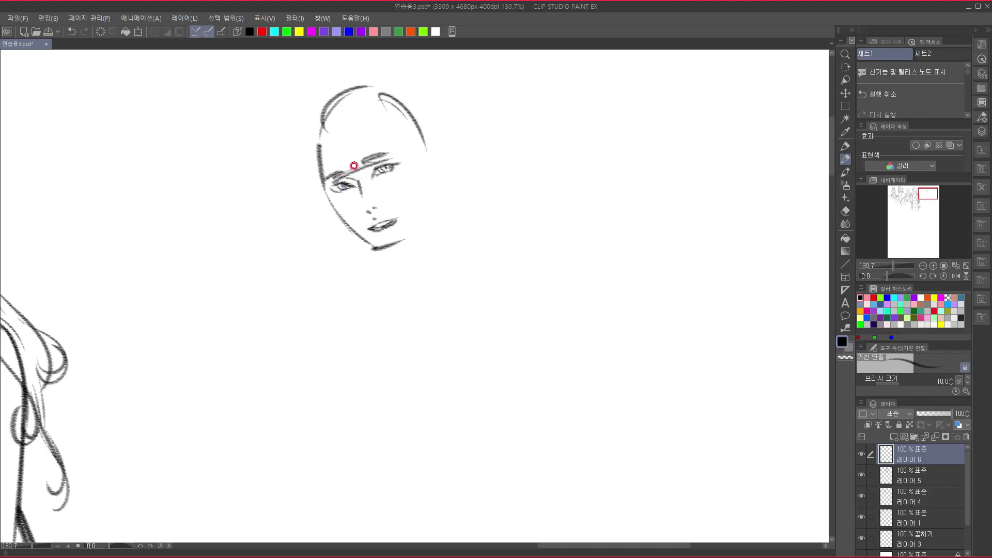
Draw strands of bangs falling over the forehead and parting above the brows.
drag(328, 180, 341, 173)
drag(355, 126, 348, 161)
mouse_move(340, 119)
mouse_down()
mouse_move(343, 161)
mouse_move(331, 163)
mouse_move(323, 146)
mouse_move(319, 175)
mouse_up()
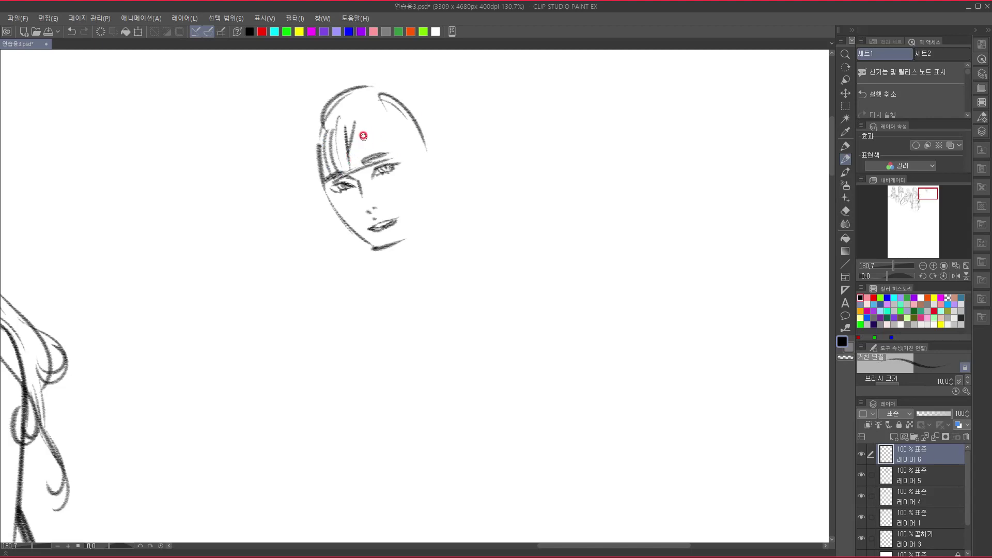
drag(351, 116, 372, 150)
Draw a long face-framing lock down the cheek, ending in a wavy curl below the chin.
drag(398, 162, 416, 237)
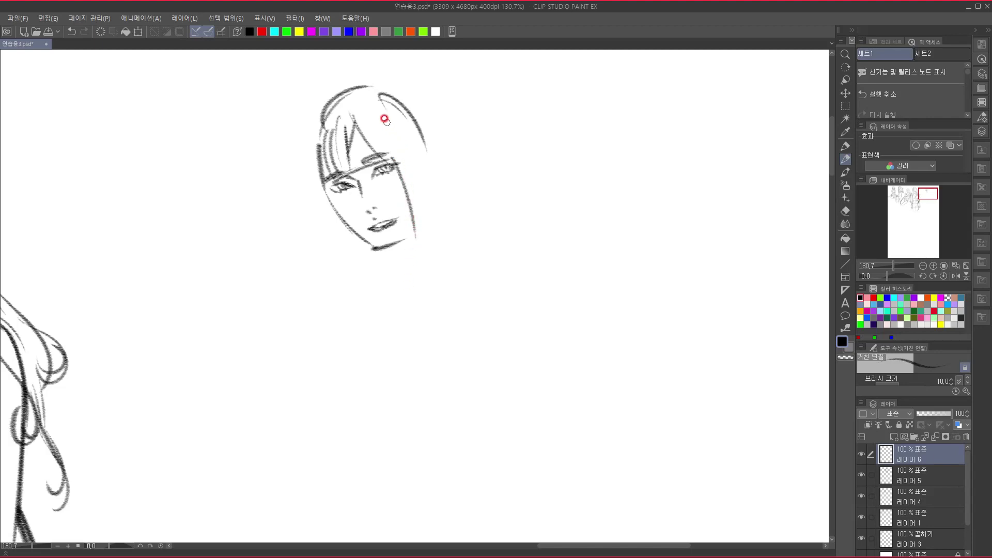
mouse_move(379, 106)
mouse_down()
mouse_move(422, 195)
mouse_move(413, 150)
mouse_move(421, 226)
mouse_move(384, 296)
mouse_move(400, 277)
mouse_move(421, 317)
mouse_up()
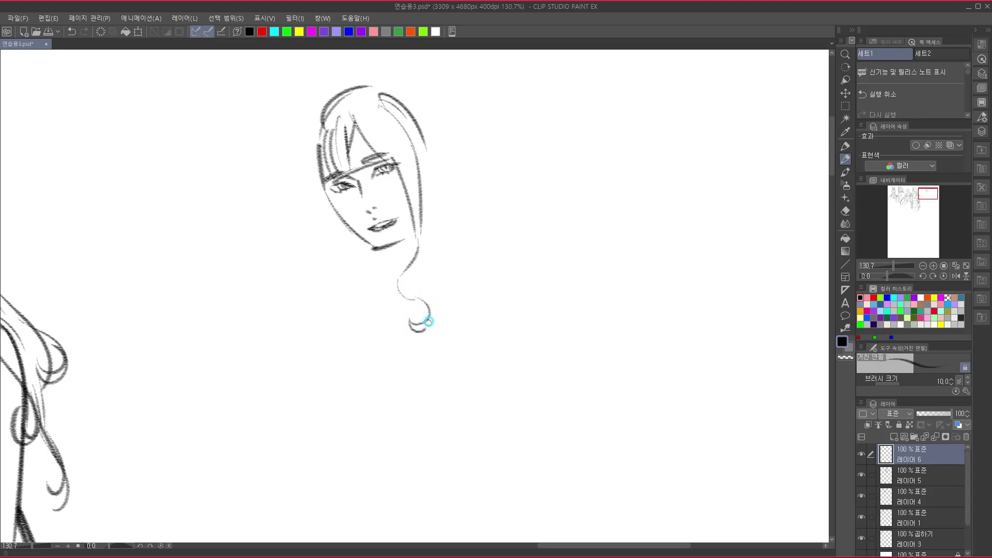
drag(401, 279, 413, 334)
Define the jawline, nose and lips with darker strokes, and add an ear on the side of the head.
mouse_move(323, 183)
mouse_down()
mouse_move(372, 245)
mouse_move(352, 228)
mouse_move(398, 242)
mouse_move(422, 208)
mouse_up()
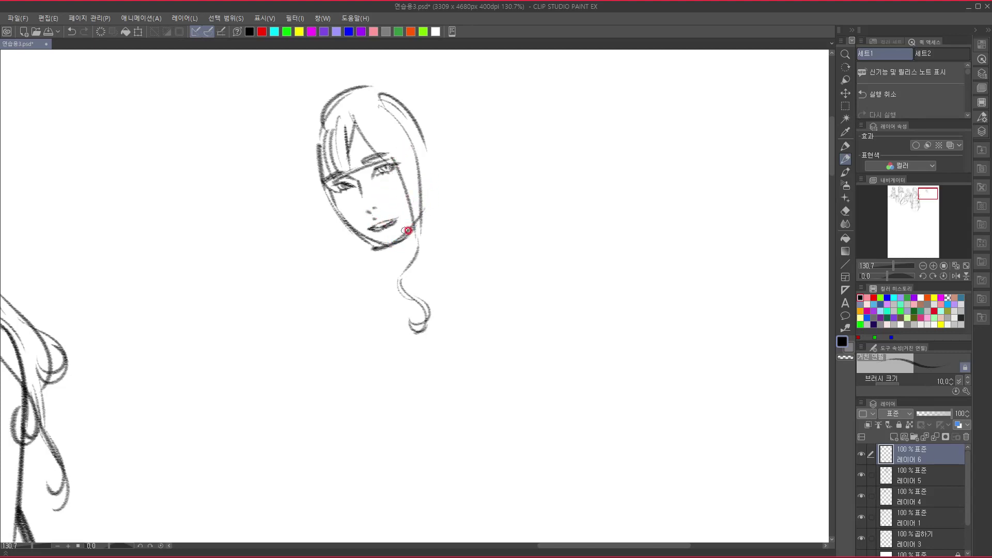
mouse_move(362, 196)
mouse_down()
mouse_move(424, 148)
mouse_move(372, 221)
mouse_up()
click(373, 204)
click(365, 206)
click(373, 204)
mouse_move(371, 216)
mouse_down()
mouse_move(399, 217)
mouse_move(372, 228)
mouse_up()
mouse_move(434, 147)
mouse_down()
mouse_move(438, 171)
mouse_move(440, 154)
mouse_move(436, 180)
mouse_move(442, 155)
mouse_move(445, 163)
mouse_move(437, 150)
mouse_move(436, 180)
mouse_move(443, 159)
mouse_up()
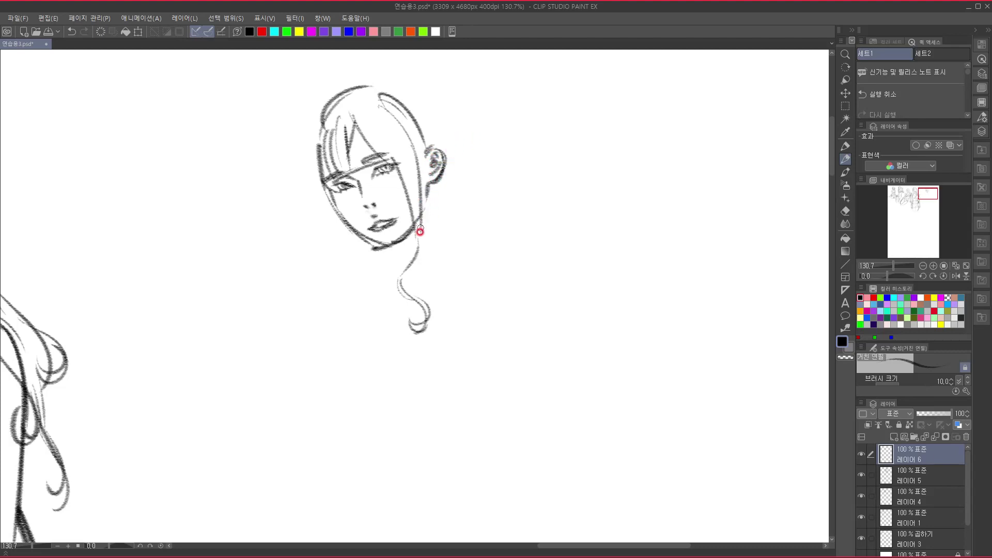
drag(418, 217, 389, 245)
Draw the long hair lock on the side opposite the ear, ending in a small curl below the jaw.
drag(324, 130, 313, 179)
drag(317, 126, 323, 221)
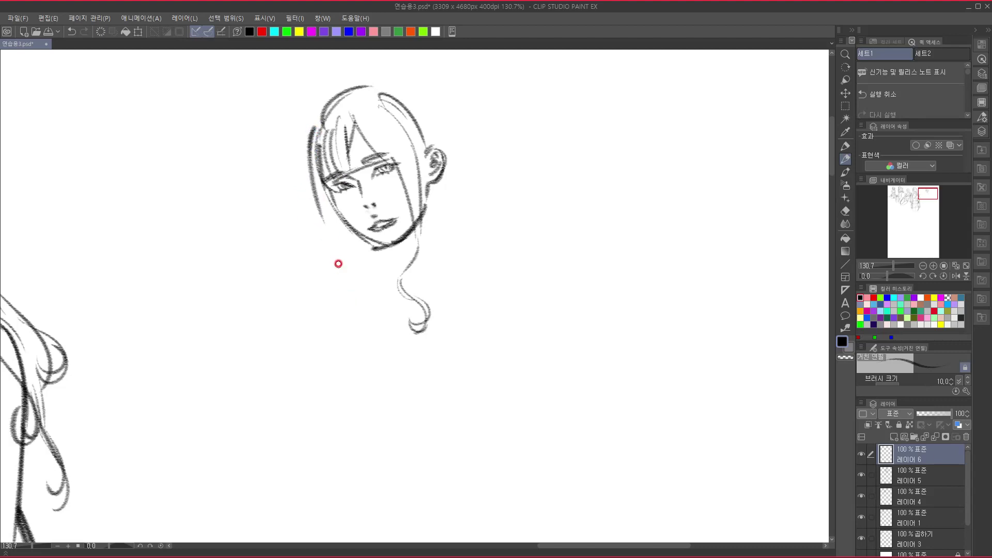
mouse_move(316, 170)
mouse_down()
mouse_move(334, 242)
mouse_move(325, 259)
mouse_up()
mouse_move(320, 216)
mouse_down()
mouse_move(345, 298)
mouse_move(338, 294)
mouse_up()
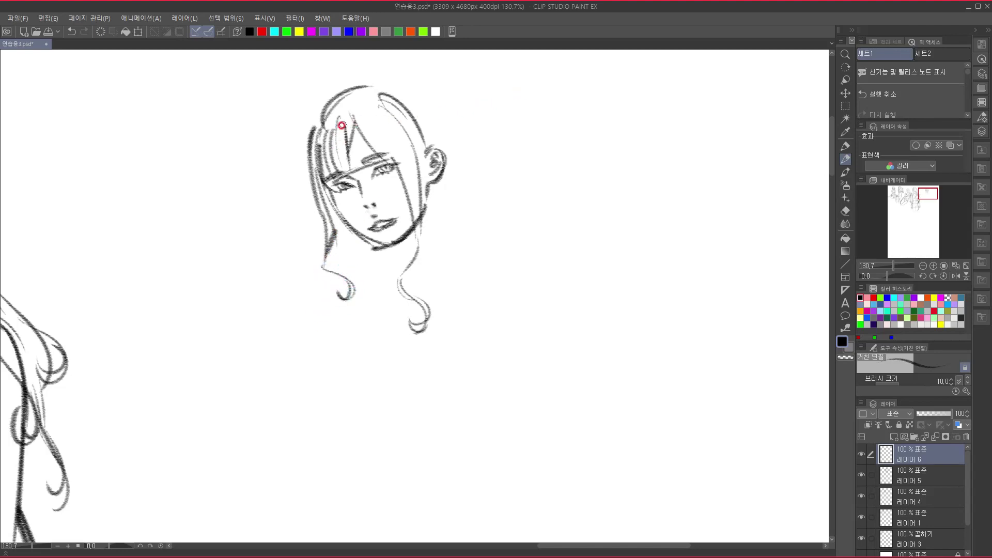
Outline the crown of the hair and add a large bow with a headband on top of the head.
mouse_move(317, 120)
mouse_down()
mouse_move(367, 97)
mouse_move(356, 93)
mouse_move(400, 110)
mouse_up()
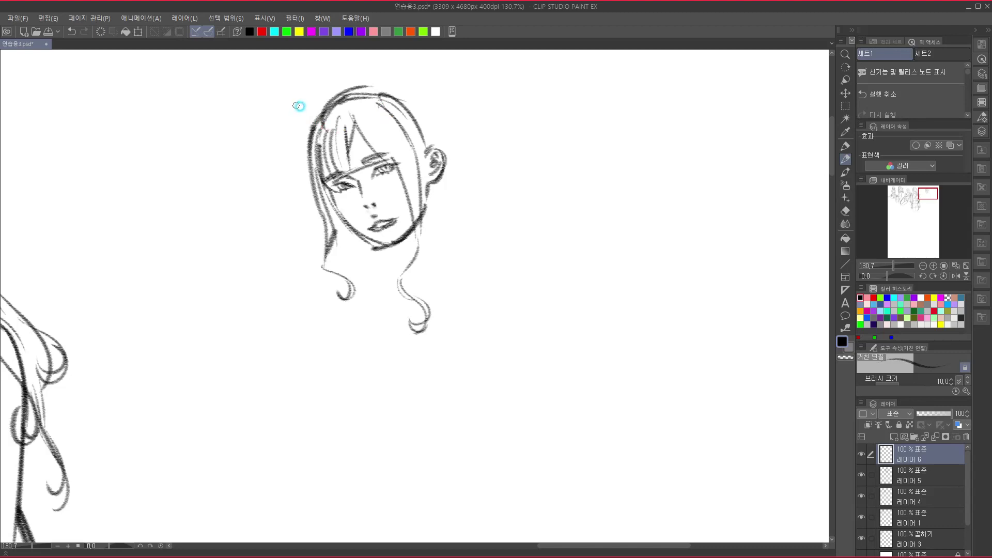
mouse_move(303, 122)
mouse_down()
mouse_move(381, 58)
mouse_move(408, 105)
mouse_up()
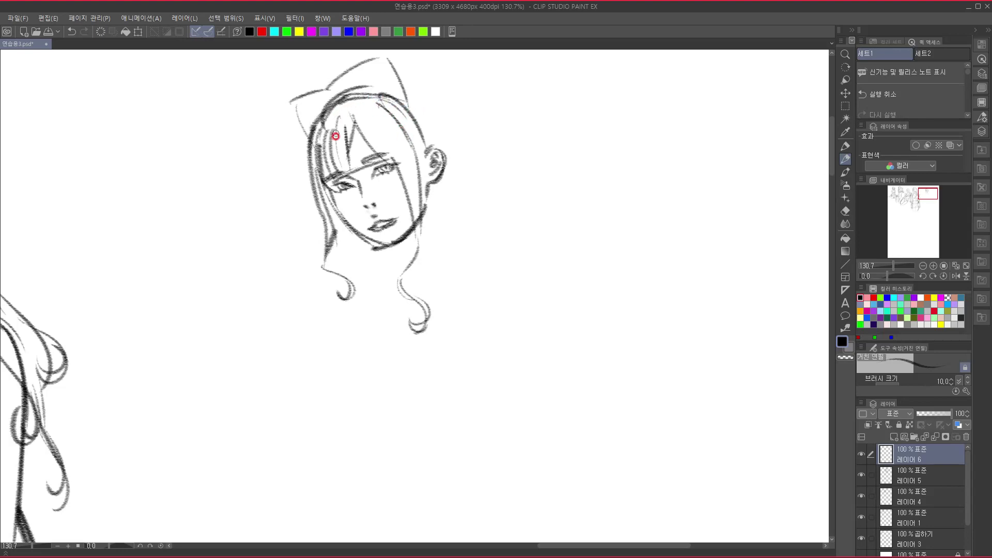
mouse_move(314, 137)
mouse_down()
mouse_move(332, 100)
mouse_move(412, 115)
mouse_up()
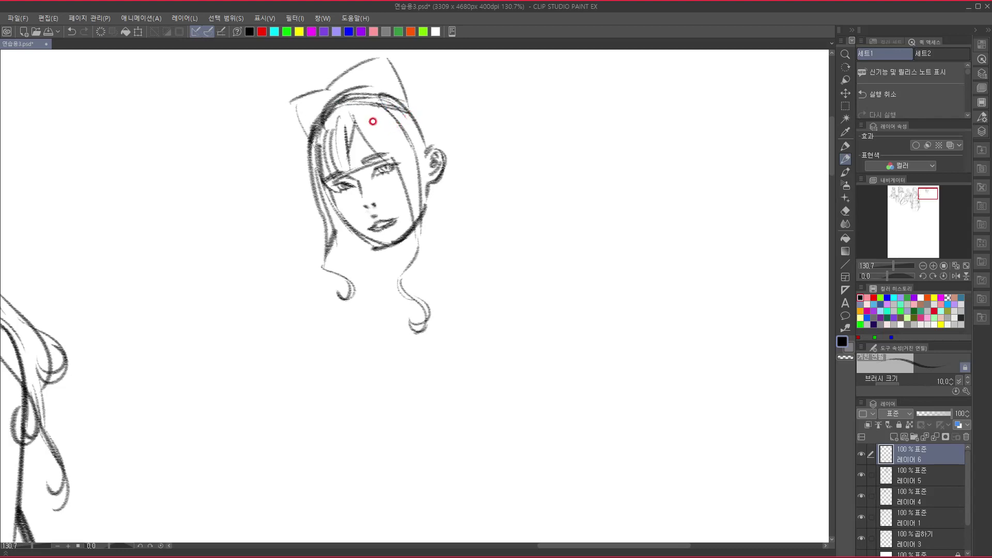
drag(386, 104, 362, 193)
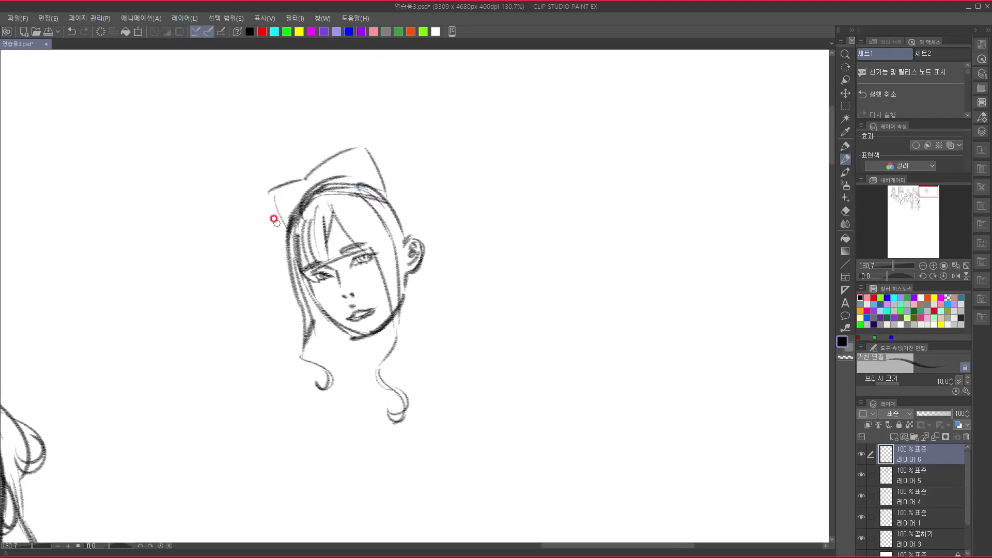
mouse_move(266, 188)
mouse_down()
mouse_move(297, 243)
mouse_move(317, 161)
mouse_move(370, 137)
mouse_move(385, 187)
mouse_move(407, 173)
mouse_up()
drag(412, 244, 341, 227)
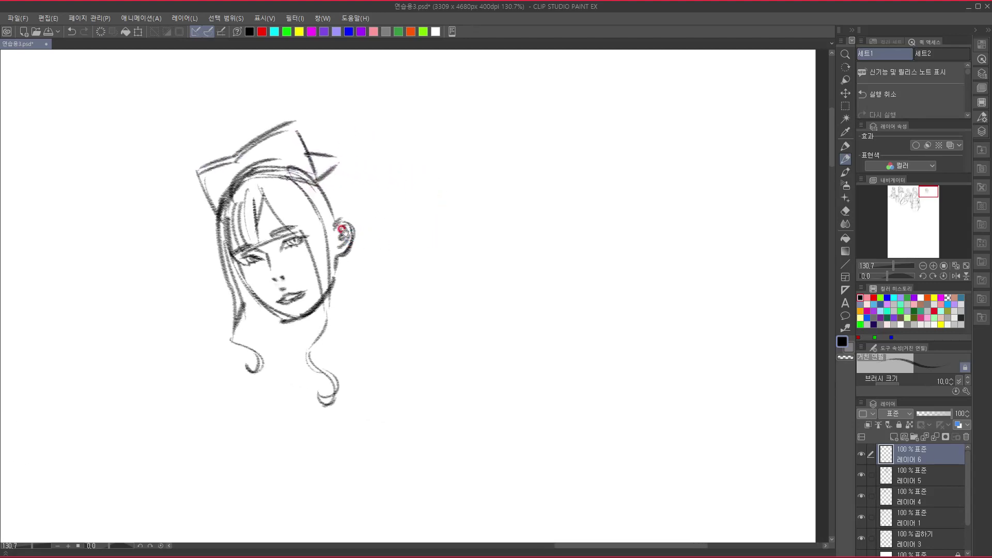
Draw the back of the head behind the ear and fill in swept-back hair strands below the bow.
mouse_move(327, 175)
mouse_down()
mouse_move(353, 230)
mouse_move(345, 254)
mouse_up()
drag(360, 289, 357, 285)
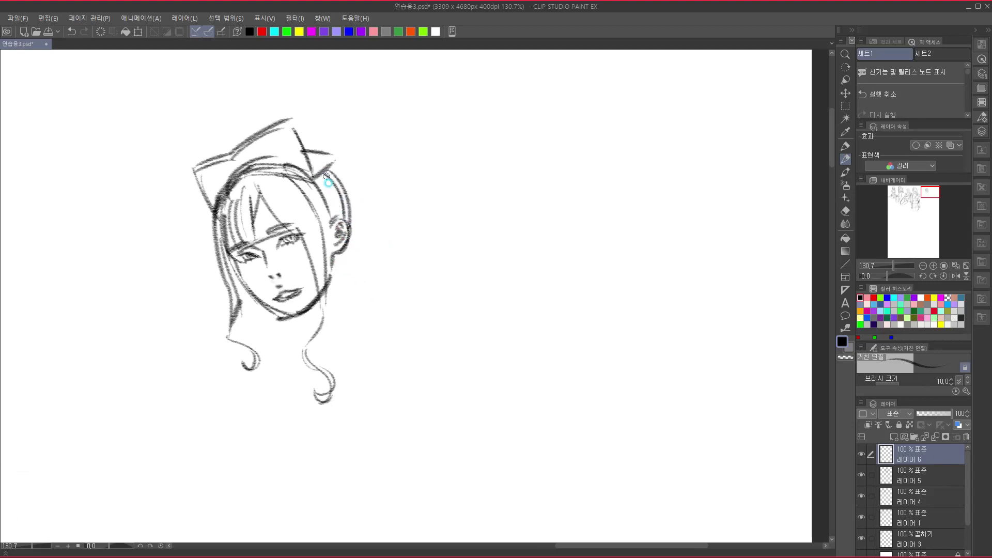
drag(326, 178, 348, 226)
mouse_move(313, 207)
mouse_down()
mouse_move(311, 183)
mouse_move(342, 208)
mouse_up()
drag(313, 179, 343, 200)
drag(355, 287, 336, 223)
mouse_move(220, 206)
mouse_down()
mouse_move(238, 242)
mouse_move(276, 262)
mouse_move(296, 249)
mouse_move(327, 262)
mouse_up()
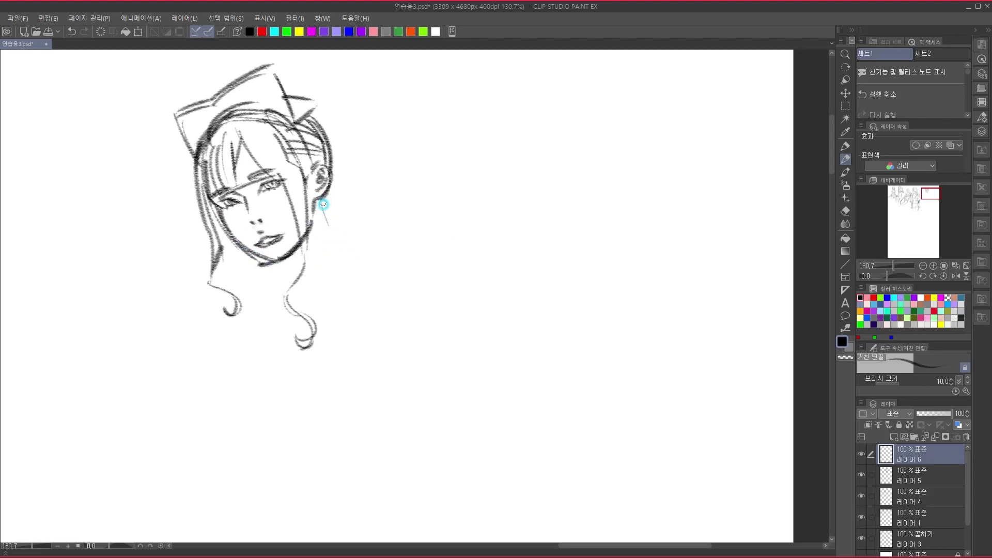
Sketch the neck and shoulder line below the ear, and add a rounded hair bun behind the head.
drag(317, 197, 338, 243)
mouse_move(324, 195)
mouse_down()
mouse_move(351, 251)
mouse_move(336, 233)
mouse_move(424, 260)
mouse_move(349, 242)
mouse_move(399, 261)
mouse_up()
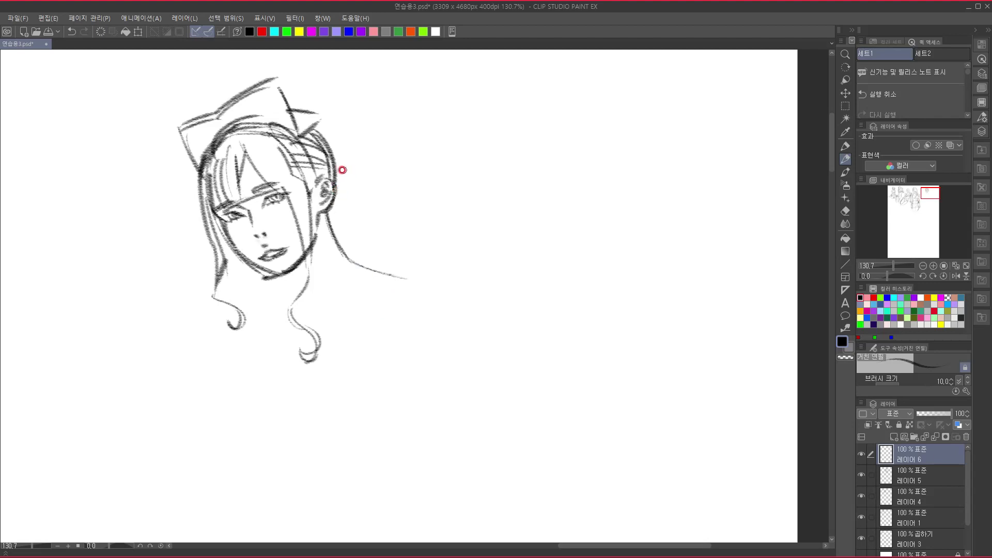
mouse_move(338, 163)
mouse_down()
mouse_move(354, 193)
mouse_move(333, 230)
mouse_up()
drag(345, 184, 338, 216)
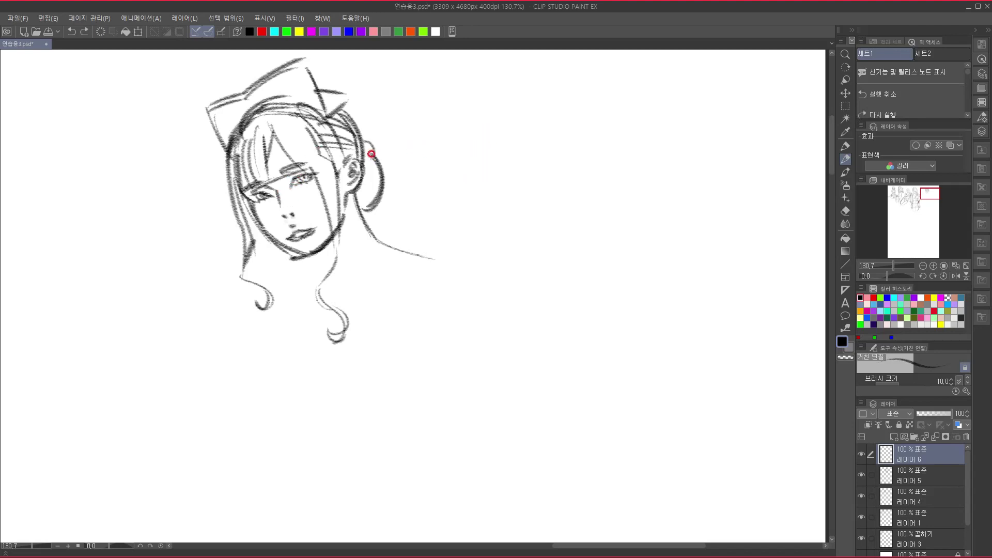
Darken the eyes, then draw the front of the neck, both shoulders and the upper outer arm contours.
drag(299, 179, 304, 178)
click(270, 203)
drag(313, 254, 309, 272)
mouse_move(354, 199)
mouse_down()
mouse_move(373, 246)
mouse_move(434, 265)
mouse_move(469, 332)
mouse_up()
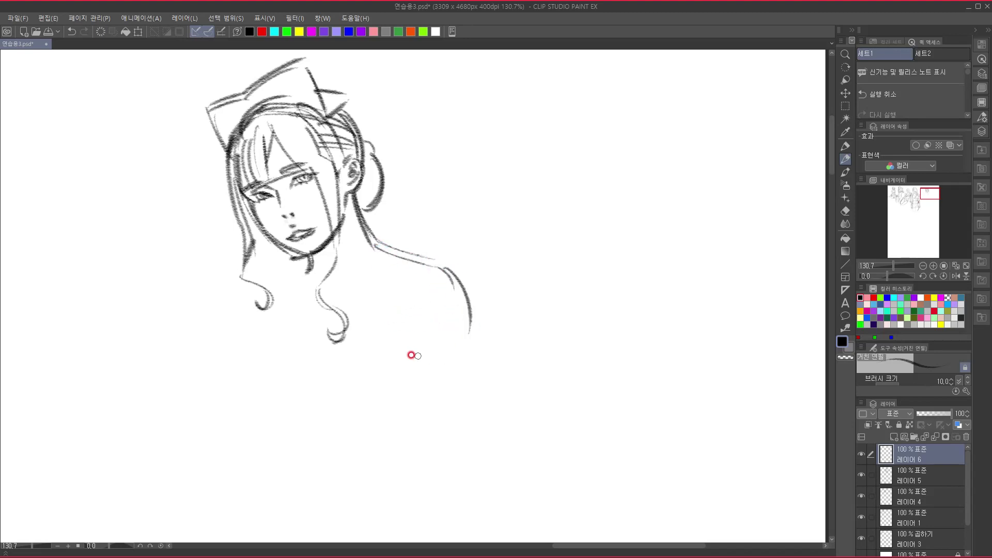
mouse_move(313, 259)
mouse_down()
mouse_move(241, 306)
mouse_move(221, 372)
mouse_up()
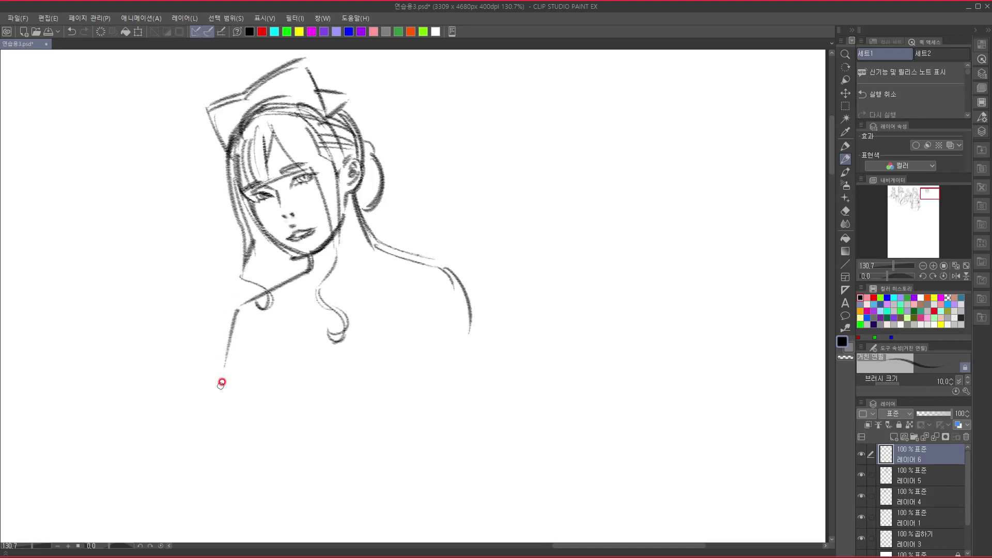
drag(239, 310, 215, 383)
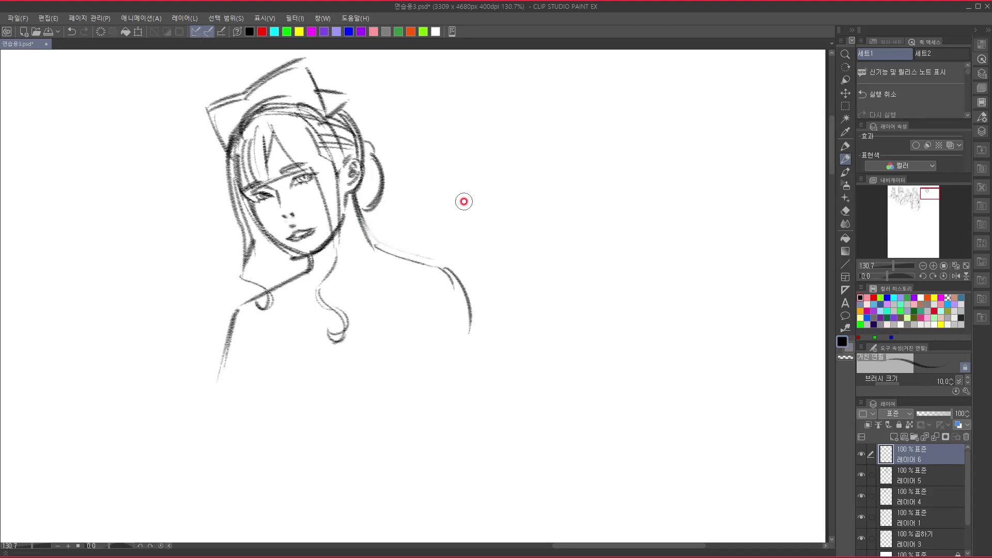
Add the neck muscle lines, the collarbones and the centre line running down the chest.
drag(321, 256, 331, 272)
drag(342, 228, 339, 279)
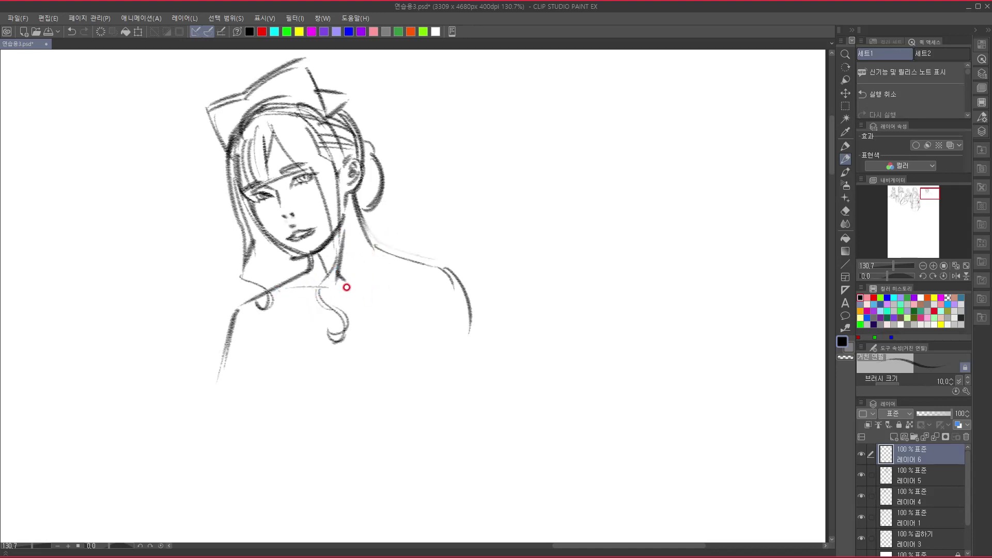
drag(344, 283, 417, 277)
drag(340, 294, 326, 346)
mouse_move(386, 314)
mouse_down()
mouse_move(402, 228)
mouse_move(340, 266)
mouse_up()
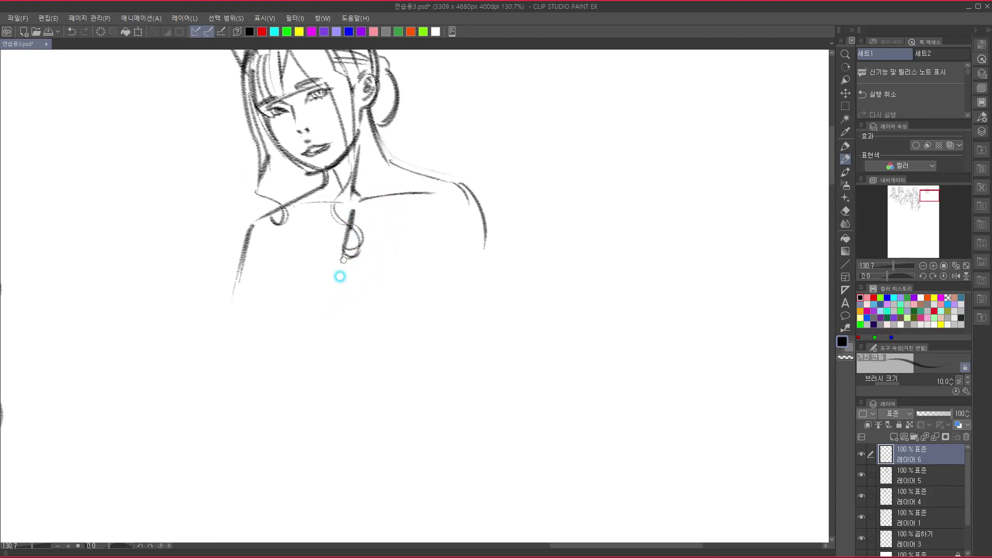
drag(353, 230, 335, 298)
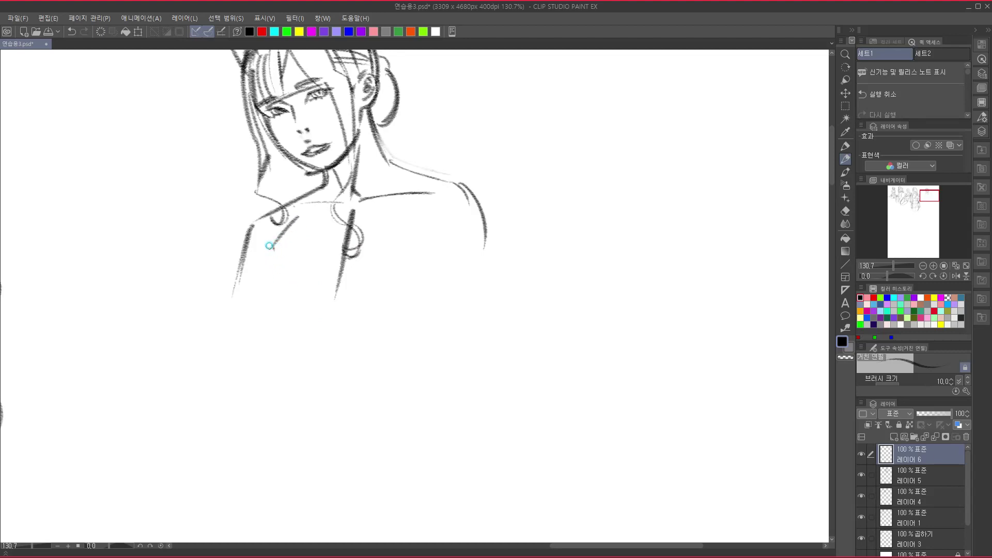
Sketch the armpit folds and the rounded contours of both breasts.
mouse_move(278, 259)
mouse_down()
mouse_move(253, 286)
mouse_move(266, 330)
mouse_up()
mouse_move(250, 293)
mouse_down()
mouse_move(273, 333)
mouse_move(298, 328)
mouse_move(276, 334)
mouse_move(348, 288)
mouse_move(385, 333)
mouse_up()
mouse_move(442, 272)
mouse_down()
mouse_move(439, 310)
mouse_move(412, 331)
mouse_move(434, 274)
mouse_move(412, 331)
mouse_up()
drag(345, 290, 385, 333)
mouse_move(428, 266)
mouse_down()
mouse_move(433, 304)
mouse_move(439, 266)
mouse_move(426, 319)
mouse_up()
drag(448, 229, 432, 259)
drag(446, 328, 400, 330)
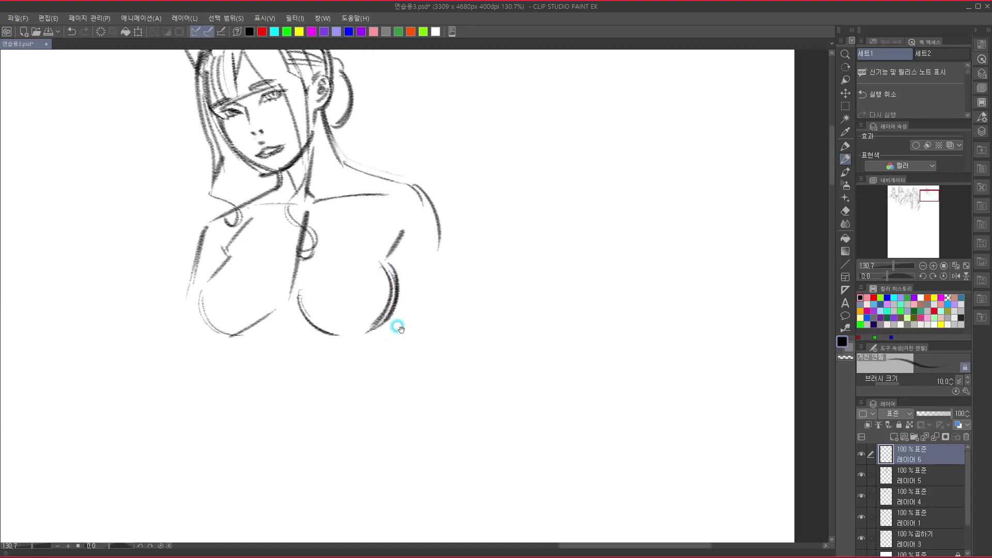
Draw the inner edge of the upper arm and strengthen the collarbone and shoulder contours on the ear side.
mouse_move(396, 192)
mouse_down()
mouse_move(383, 200)
mouse_move(378, 233)
mouse_up()
drag(316, 201, 389, 190)
drag(320, 201, 390, 191)
drag(345, 165, 415, 188)
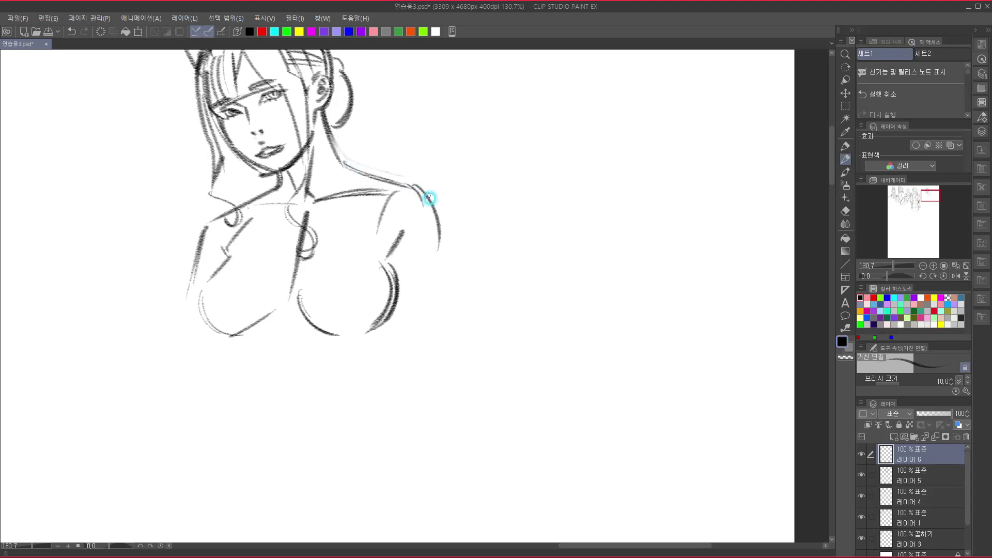
mouse_move(374, 218)
mouse_down()
mouse_move(386, 195)
mouse_move(377, 300)
mouse_up()
drag(424, 196, 429, 283)
drag(415, 324, 430, 283)
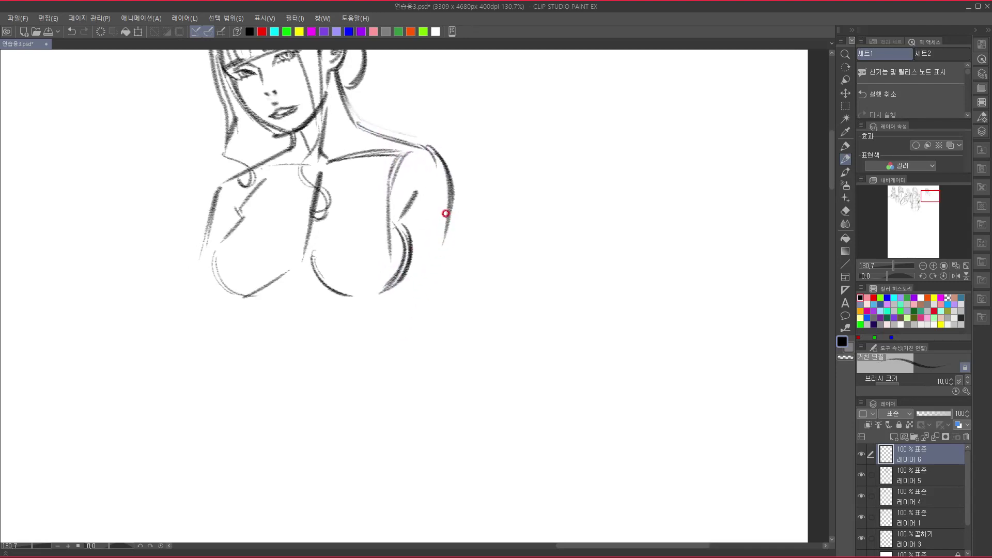
Draw the arm on the ear side down across the body, with the elbow bend, the forearm and the wrist.
drag(446, 216, 403, 316)
mouse_move(405, 162)
mouse_down()
mouse_move(355, 339)
mouse_move(326, 354)
mouse_move(299, 443)
mouse_up()
drag(443, 237, 376, 388)
mouse_move(397, 365)
mouse_down()
mouse_move(429, 249)
mouse_move(317, 423)
mouse_up()
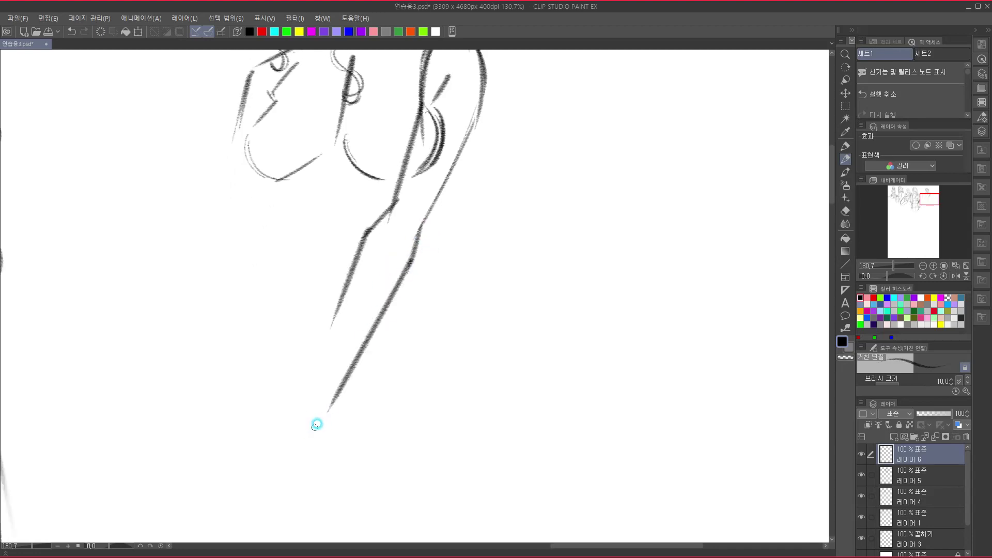
mouse_move(381, 336)
mouse_down()
mouse_move(354, 427)
mouse_move(446, 302)
mouse_move(485, 228)
mouse_up()
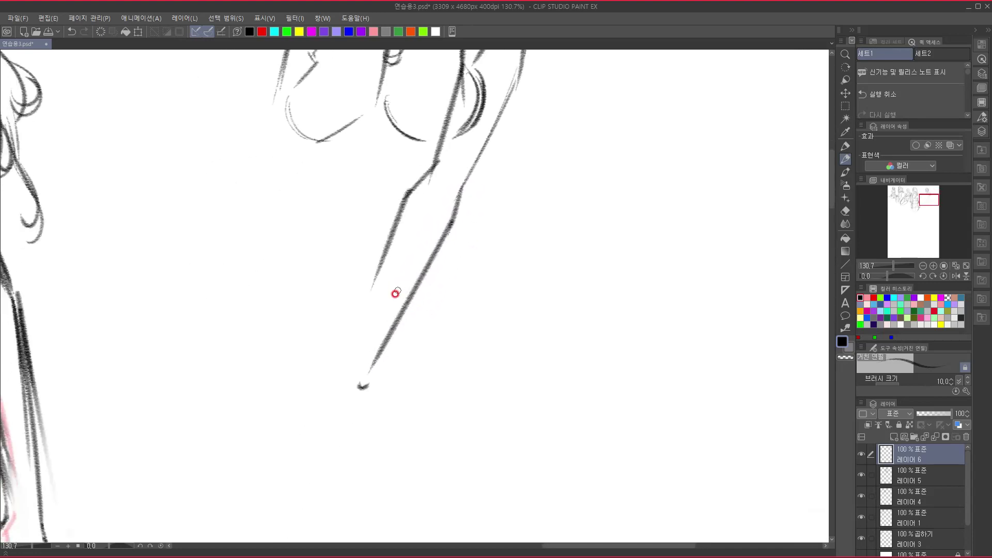
mouse_move(403, 206)
mouse_down()
mouse_move(358, 346)
mouse_move(294, 390)
mouse_move(312, 428)
mouse_up()
drag(369, 378, 325, 486)
drag(387, 277, 341, 429)
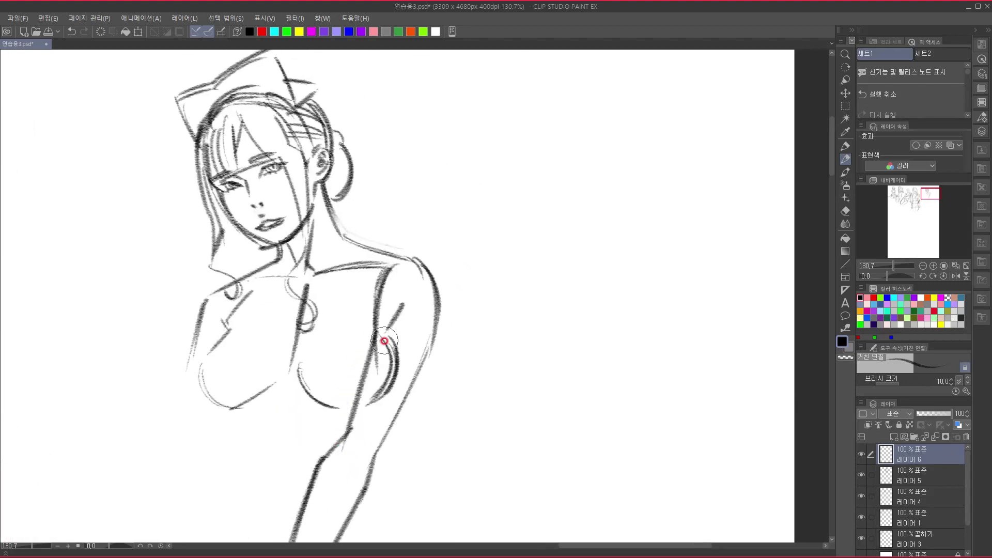
Fade the chest lines overlapping the arm and redraw the lower contours of both breasts more firmly.
mouse_move(392, 333)
mouse_down()
mouse_move(378, 393)
mouse_move(403, 309)
mouse_move(323, 403)
mouse_move(281, 411)
mouse_up()
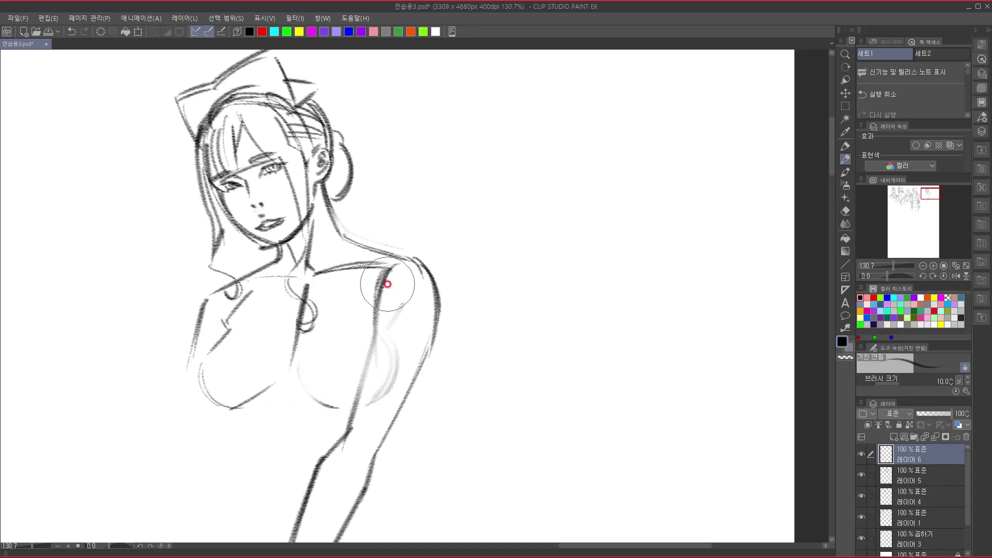
mouse_move(303, 310)
mouse_down()
mouse_move(290, 389)
mouse_move(320, 413)
mouse_move(359, 407)
mouse_up()
mouse_move(198, 368)
mouse_down()
mouse_move(243, 407)
mouse_move(274, 388)
mouse_up()
drag(405, 366, 424, 313)
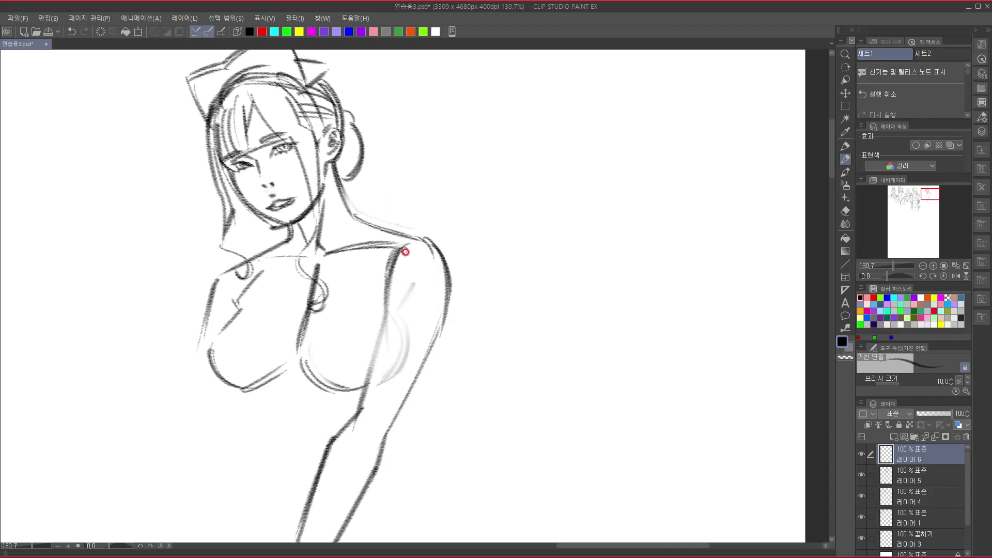
Darken the inner and outer contours of the upper arm from the shoulder to the elbow.
mouse_move(419, 240)
mouse_down()
mouse_move(436, 277)
mouse_move(425, 354)
mouse_up()
mouse_move(405, 248)
mouse_down()
mouse_move(389, 332)
mouse_move(390, 310)
mouse_move(356, 409)
mouse_up()
drag(408, 344, 420, 268)
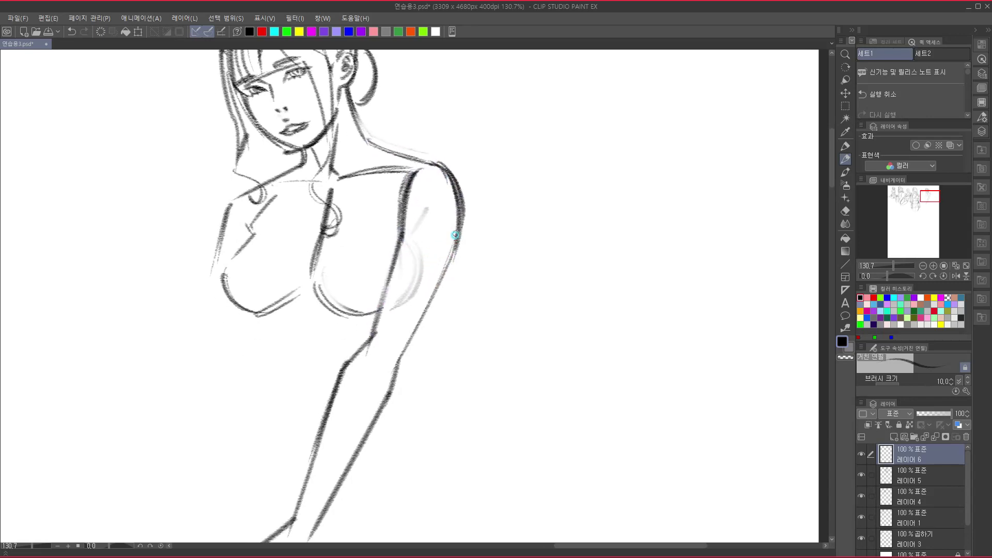
drag(456, 235, 401, 343)
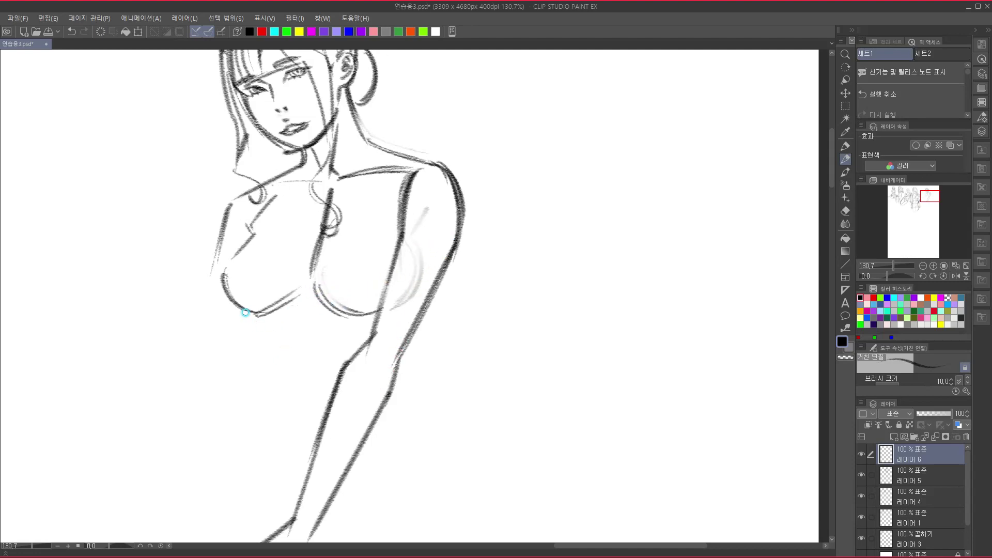
Draw the waist and upper hip contour below the breast on the side opposite the ear.
drag(247, 312, 240, 375)
mouse_move(305, 364)
mouse_down()
mouse_move(329, 467)
mouse_move(376, 322)
mouse_up()
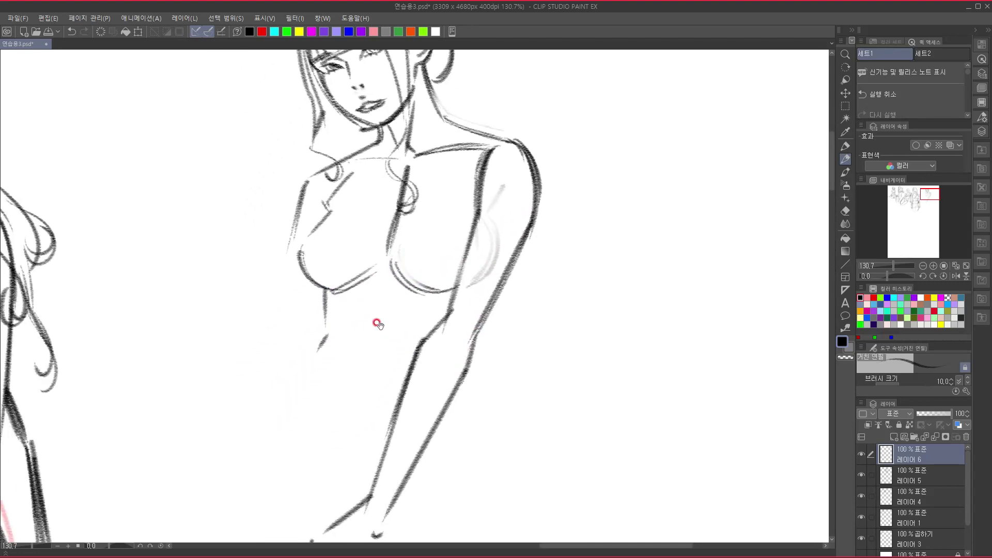
mouse_move(306, 241)
mouse_down()
mouse_move(299, 256)
mouse_move(327, 296)
mouse_move(323, 339)
mouse_move(287, 387)
mouse_up()
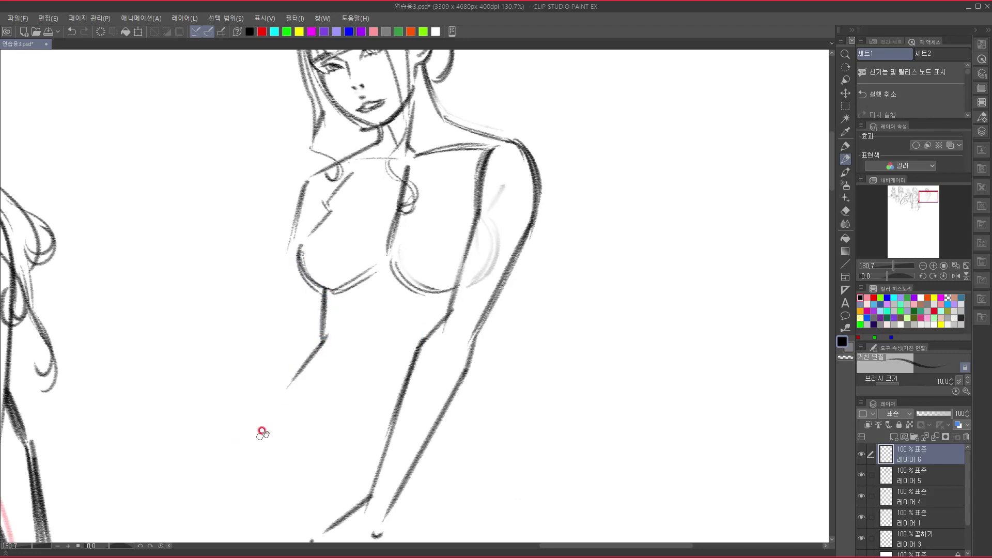
drag(371, 361, 381, 327)
Add inner guide lines along the lower upper arm and draw the hip contour from the elbow on the ear side.
mouse_move(506, 216)
mouse_down()
mouse_move(460, 328)
mouse_move(460, 263)
mouse_up()
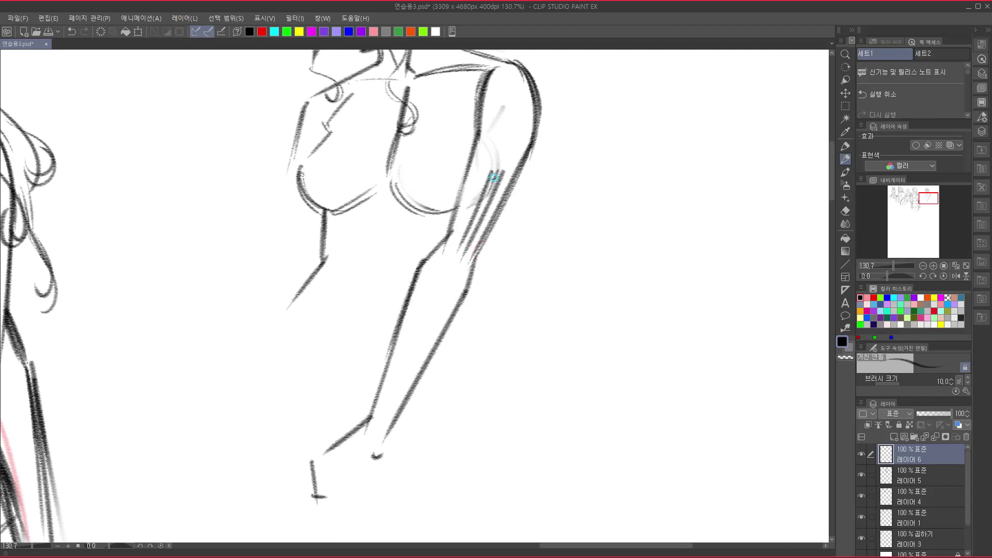
mouse_move(497, 175)
mouse_down()
mouse_move(462, 254)
mouse_move(495, 356)
mouse_up()
mouse_move(463, 266)
mouse_down()
mouse_move(494, 357)
mouse_move(445, 520)
mouse_up()
drag(441, 360, 464, 252)
Double the waist and hip contour opposite the ear and mark the pelvis with short slanted lines at both hips.
drag(315, 249, 310, 295)
mouse_move(314, 252)
mouse_down()
mouse_move(309, 304)
mouse_move(254, 367)
mouse_up()
mouse_move(312, 313)
mouse_down()
mouse_move(381, 191)
mouse_move(351, 201)
mouse_move(317, 243)
mouse_move(292, 311)
mouse_up()
drag(313, 269, 343, 292)
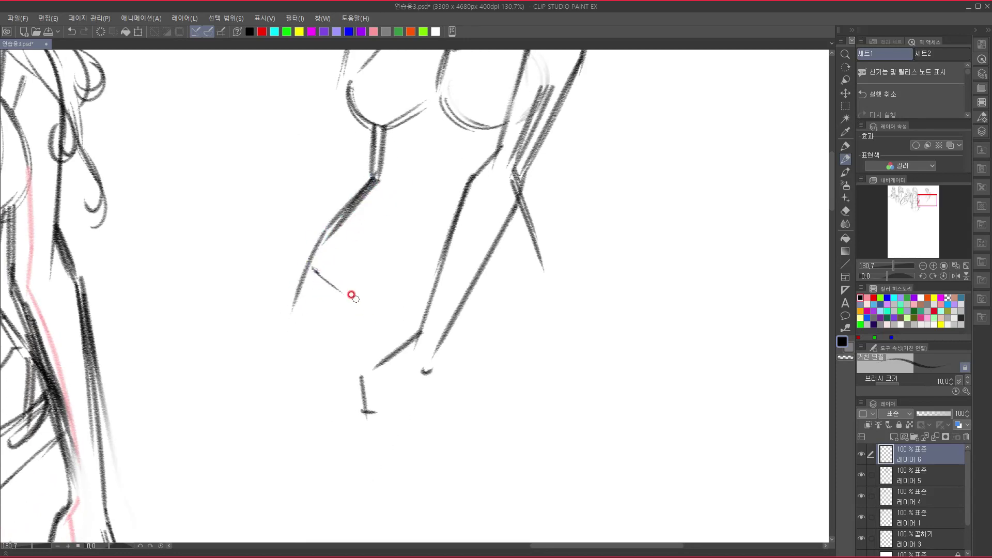
mouse_move(476, 297)
mouse_down()
mouse_move(538, 278)
mouse_move(407, 458)
mouse_move(386, 507)
mouse_up()
drag(363, 376, 444, 293)
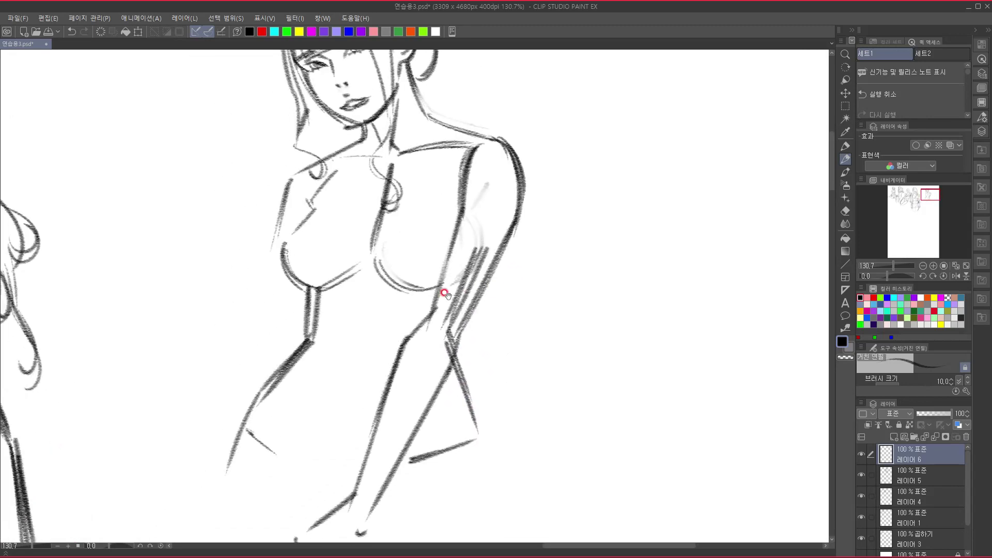
Sketch the fingers of a raised hand beside the shoulder opposite the ear, undoing unwanted strokes.
drag(299, 267, 291, 365)
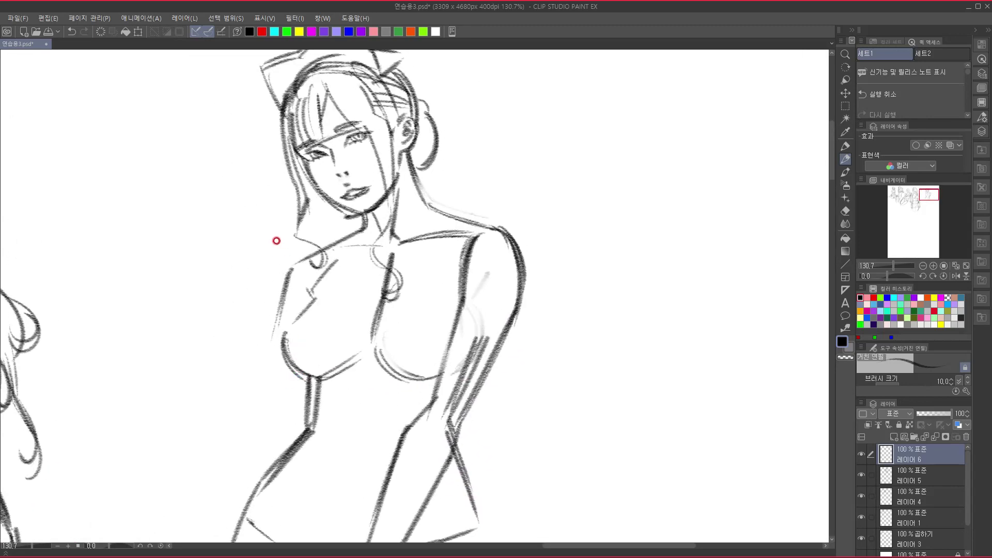
drag(259, 247, 282, 239)
mouse_move(256, 269)
mouse_down()
mouse_move(271, 255)
mouse_move(286, 263)
mouse_move(290, 256)
mouse_up()
mouse_move(284, 252)
mouse_down()
mouse_move(304, 294)
mouse_move(282, 340)
mouse_up()
key(ctrl+z)
key(ctrl+z)
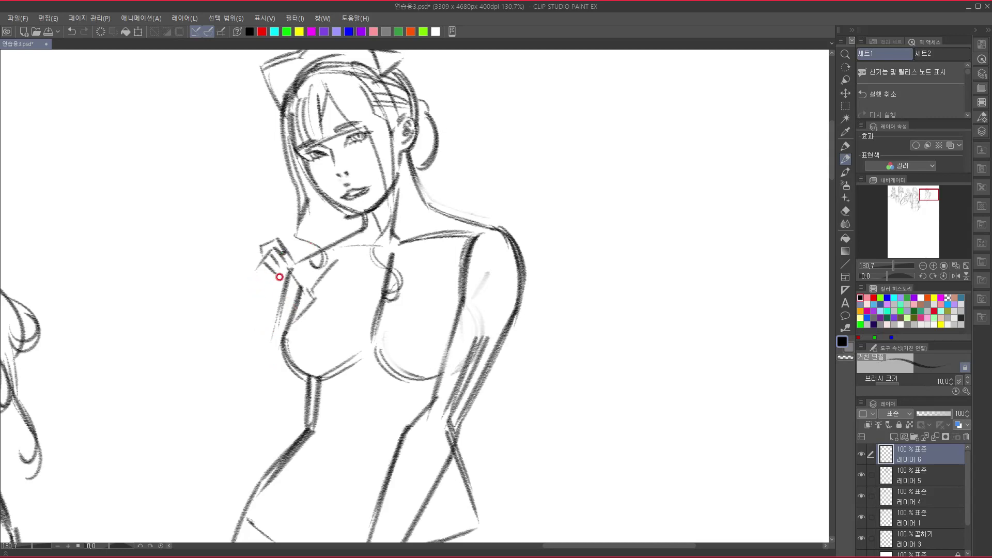
Draw the palm edge, wrist and forearm of the raised arm down toward the waist.
mouse_move(248, 284)
mouse_down()
mouse_move(268, 317)
mouse_move(248, 369)
mouse_up()
drag(305, 294, 263, 432)
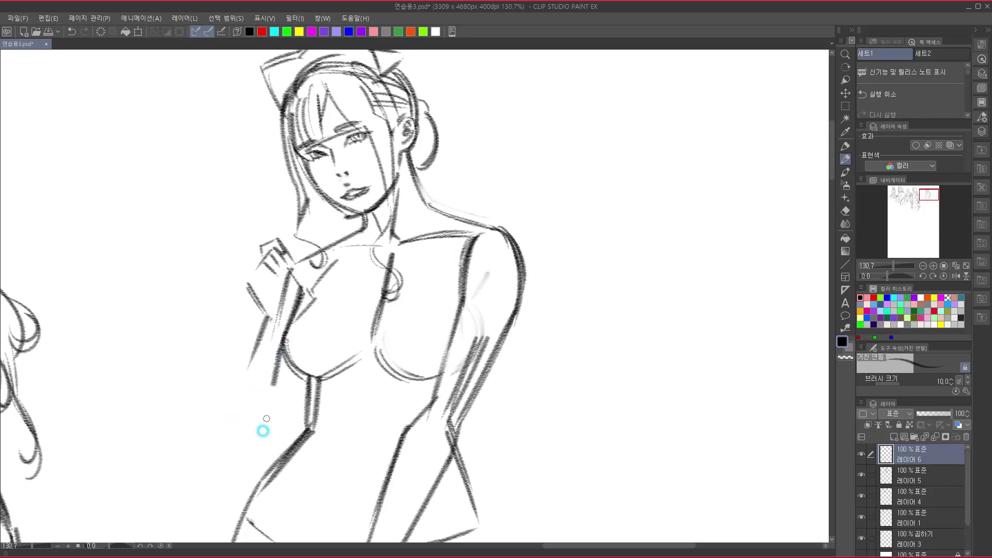
drag(449, 267, 445, 240)
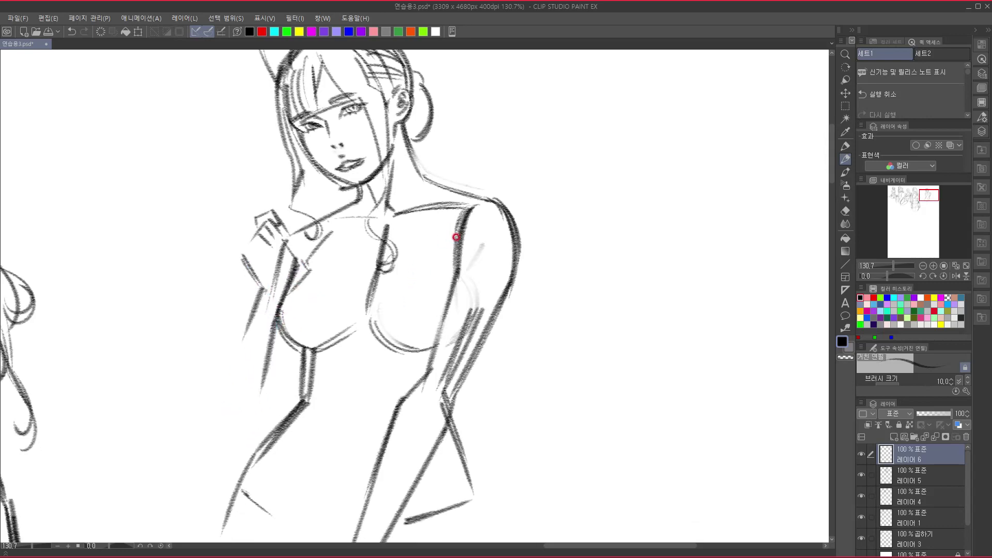
Fade the guide lines inside the lowered upper arm and redraw the shoulder and upper arm contours more firmly.
mouse_move(466, 280)
mouse_down()
mouse_move(443, 382)
mouse_move(487, 277)
mouse_move(468, 209)
mouse_move(433, 299)
mouse_up()
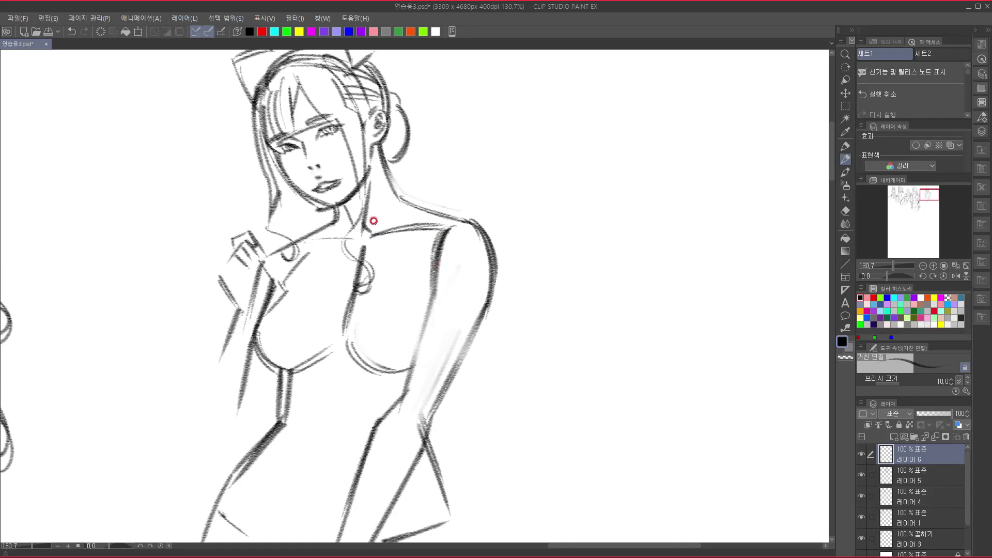
mouse_move(377, 149)
mouse_down()
mouse_move(399, 195)
mouse_move(455, 218)
mouse_move(480, 263)
mouse_up()
mouse_move(474, 225)
mouse_down()
mouse_move(486, 283)
mouse_move(418, 259)
mouse_move(424, 322)
mouse_up()
drag(425, 257, 422, 328)
mouse_move(449, 291)
mouse_down()
mouse_move(432, 206)
mouse_move(386, 317)
mouse_up()
mouse_move(455, 144)
mouse_down()
mouse_move(463, 230)
mouse_move(434, 280)
mouse_up()
mouse_move(463, 212)
mouse_down()
mouse_move(408, 349)
mouse_move(449, 420)
mouse_up()
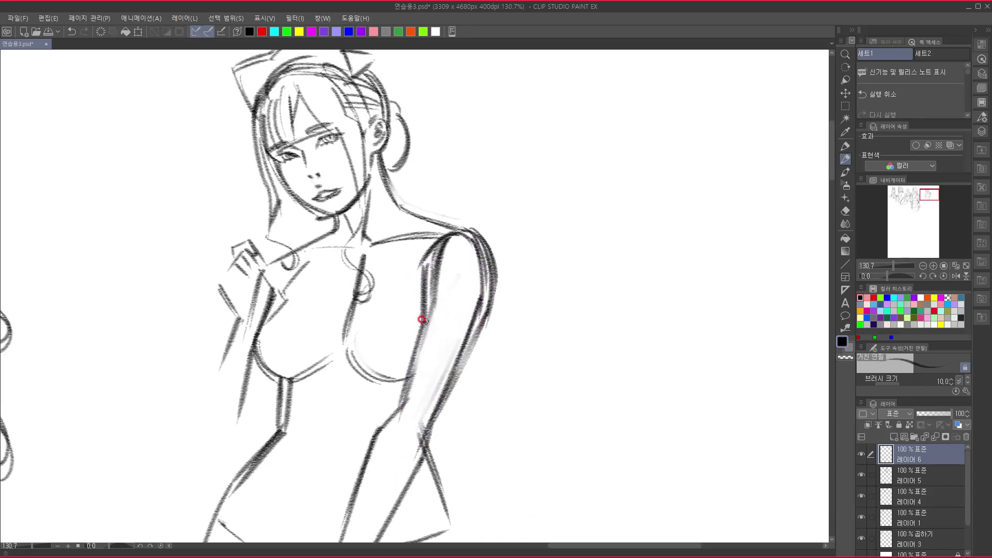
Darken the contours of both breasts and strengthen the collarbone lines out to the shoulders.
mouse_move(363, 257)
mouse_down()
mouse_move(349, 331)
mouse_move(387, 376)
mouse_up()
drag(346, 338, 385, 382)
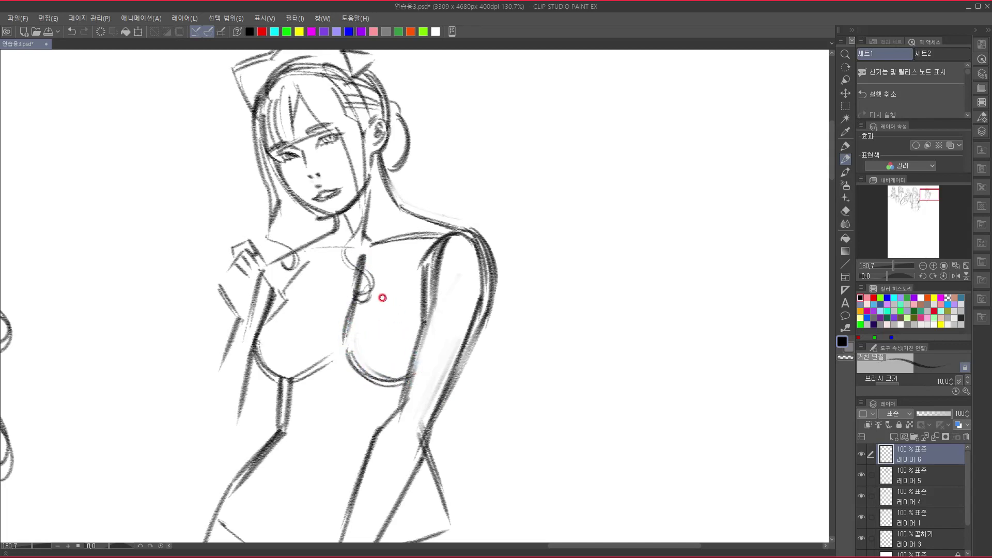
mouse_move(257, 343)
mouse_down()
mouse_move(289, 380)
mouse_move(326, 365)
mouse_move(285, 281)
mouse_move(319, 245)
mouse_move(440, 235)
mouse_up()
drag(309, 255, 449, 232)
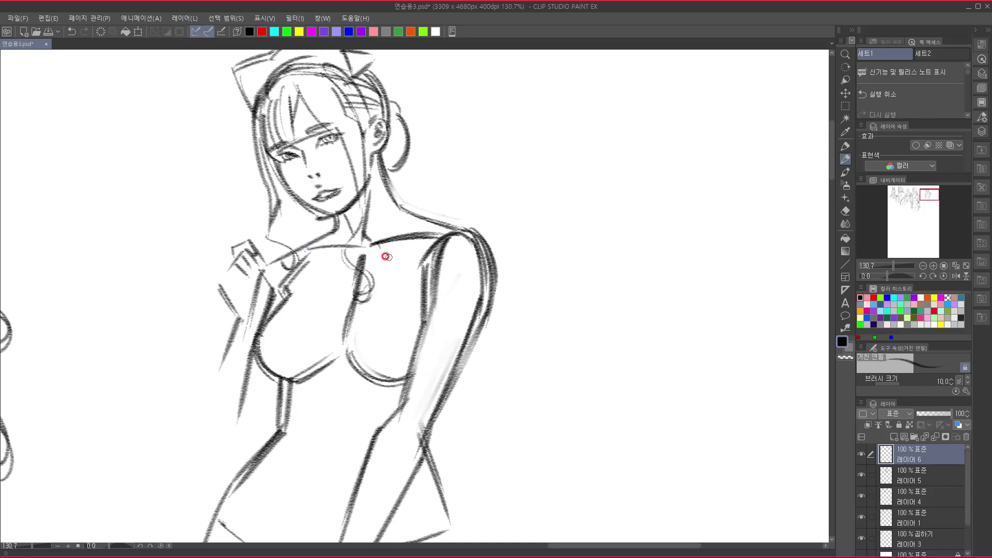
Draw the neckline crossing down to the hair curl and a collar standing at the base of the neck on the ear side.
drag(337, 268, 321, 289)
drag(319, 250, 343, 301)
drag(356, 292, 358, 260)
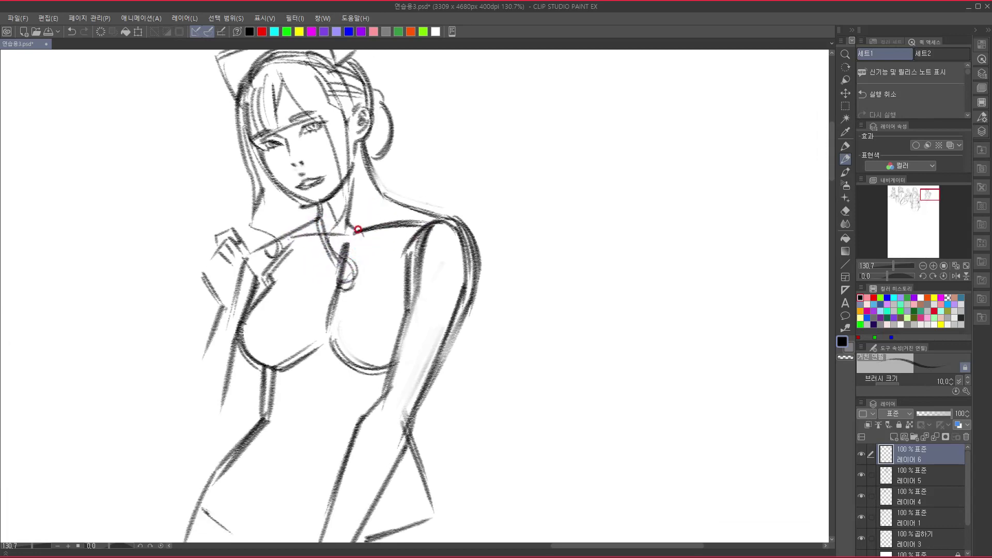
drag(389, 196, 341, 270)
drag(379, 242, 309, 322)
drag(310, 272, 332, 269)
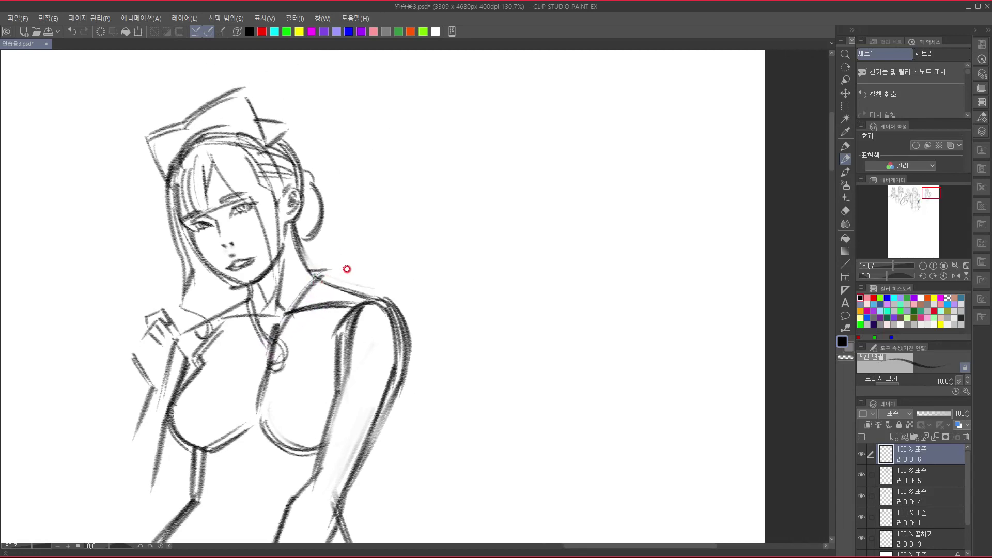
scroll(342, 288, down, 2)
scroll(342, 288, left, 1)
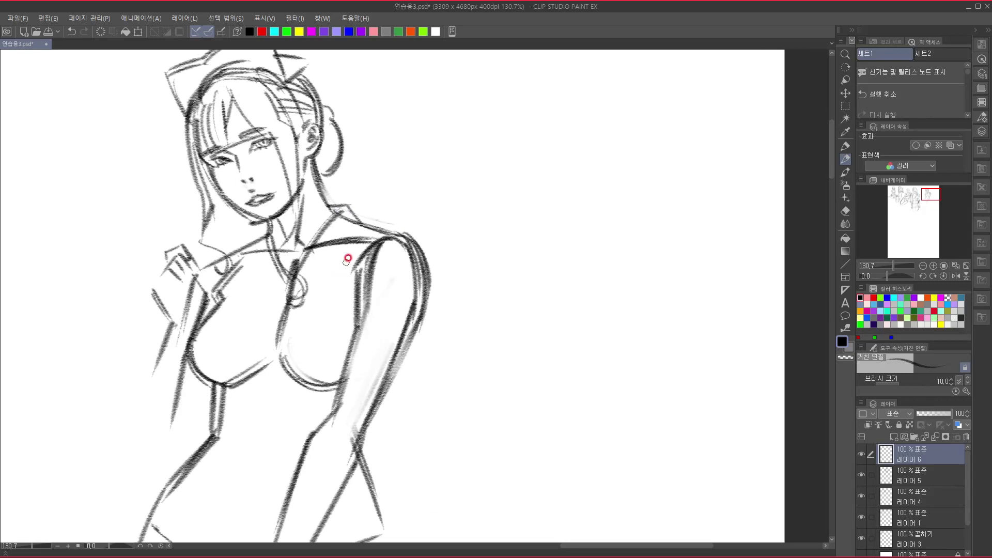
Draw the pointed collar flaps on both sides of the neck and the garment's edge across the breast opposite the ear.
mouse_move(354, 222)
mouse_down()
mouse_move(323, 294)
mouse_move(254, 303)
mouse_up()
drag(252, 242, 254, 307)
drag(270, 224, 250, 243)
drag(363, 343, 390, 305)
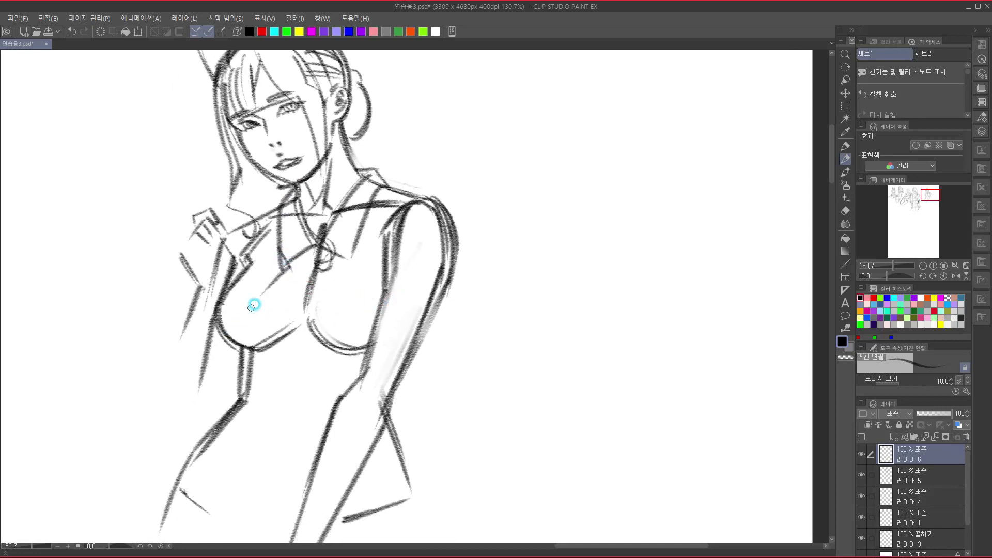
drag(290, 265, 240, 320)
scroll(304, 347, down, 1)
scroll(303, 348, right, 1)
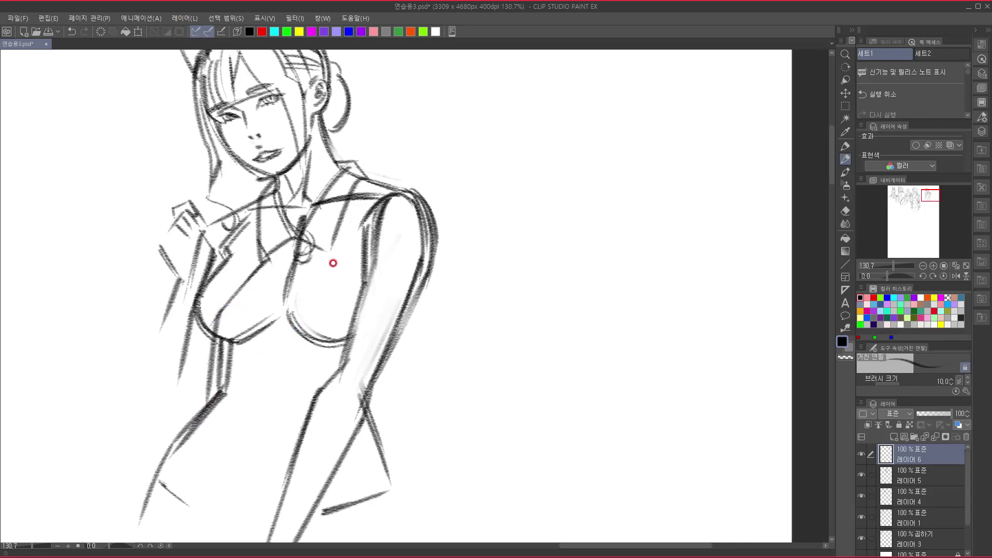
Draw the garment's edge over the ear-side breast to the waist, with long fold lines from the shoulder.
mouse_move(328, 246)
mouse_down()
mouse_move(312, 267)
mouse_move(348, 334)
mouse_up()
mouse_move(319, 280)
mouse_down()
mouse_move(345, 321)
mouse_move(339, 369)
mouse_up()
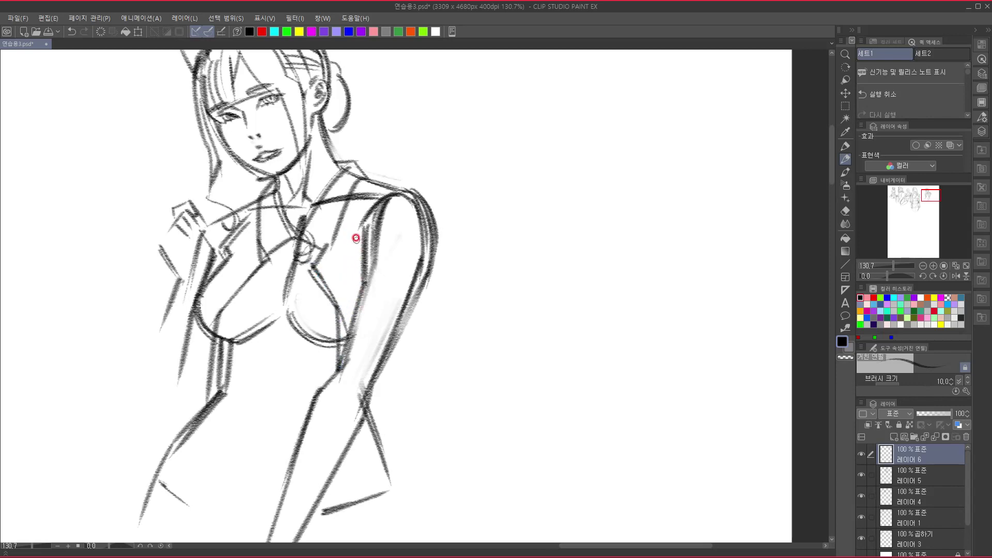
drag(351, 199, 343, 297)
drag(336, 373, 342, 300)
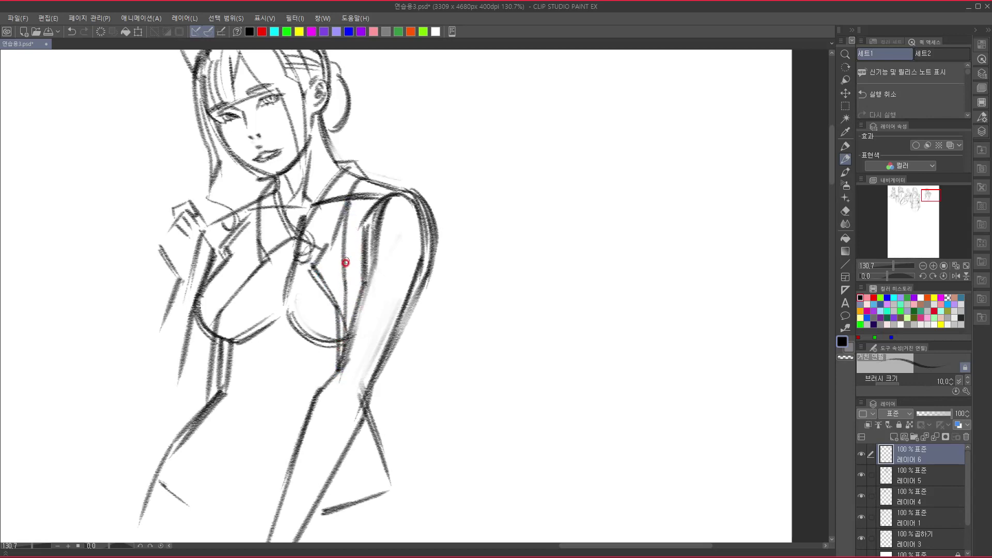
mouse_move(351, 227)
mouse_down()
mouse_move(361, 314)
mouse_move(330, 368)
mouse_move(339, 339)
mouse_up()
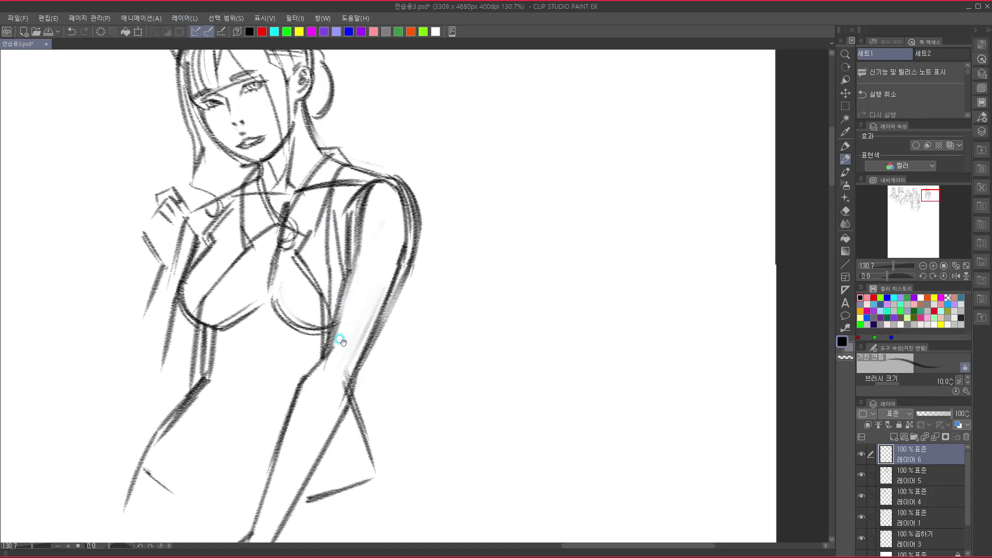
Sketch a sleeve on the lowered upper arm with diagonal folds, a bulging outer edge and a hem above the elbow.
drag(380, 182, 336, 320)
drag(374, 291, 350, 299)
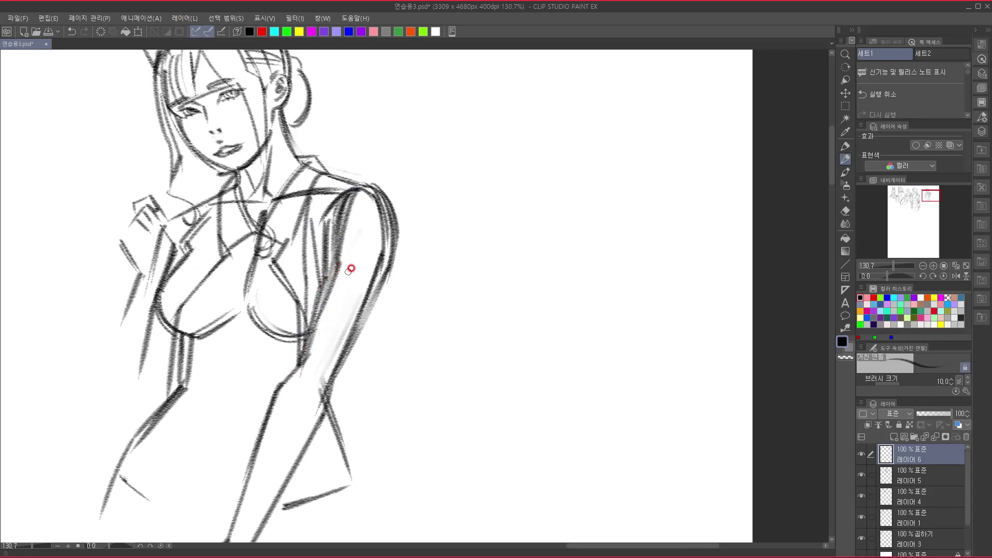
mouse_move(343, 226)
mouse_down()
mouse_move(365, 221)
mouse_move(355, 228)
mouse_move(361, 239)
mouse_up()
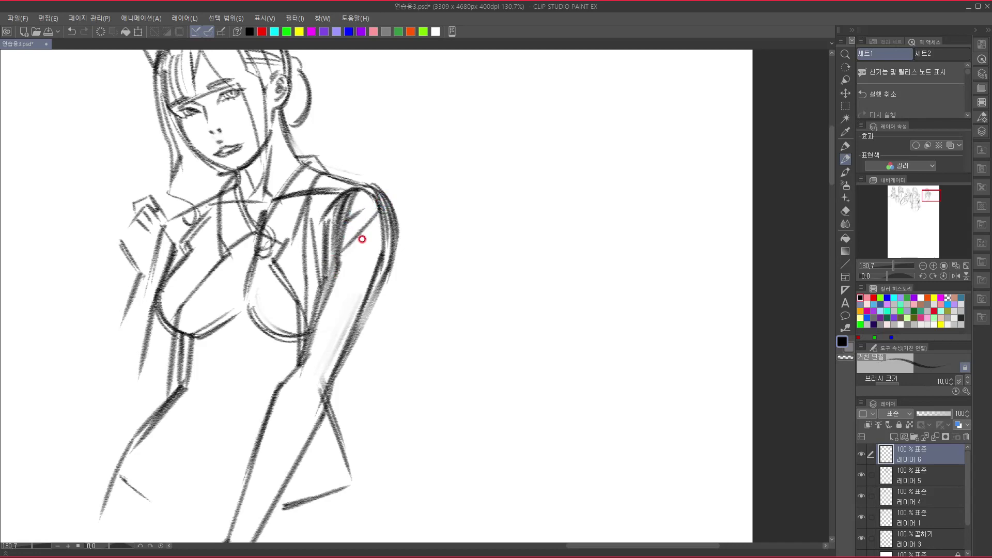
drag(321, 287, 399, 253)
mouse_move(328, 331)
mouse_down()
mouse_move(381, 255)
mouse_move(362, 272)
mouse_move(379, 294)
mouse_move(361, 283)
mouse_move(388, 271)
mouse_move(356, 303)
mouse_up()
mouse_move(395, 261)
mouse_down()
mouse_move(376, 294)
mouse_move(315, 310)
mouse_move(351, 305)
mouse_up()
scroll(374, 283, down, 1)
mouse_move(344, 341)
mouse_down()
mouse_move(312, 432)
mouse_move(383, 382)
mouse_move(418, 297)
mouse_move(394, 267)
mouse_move(442, 172)
mouse_up()
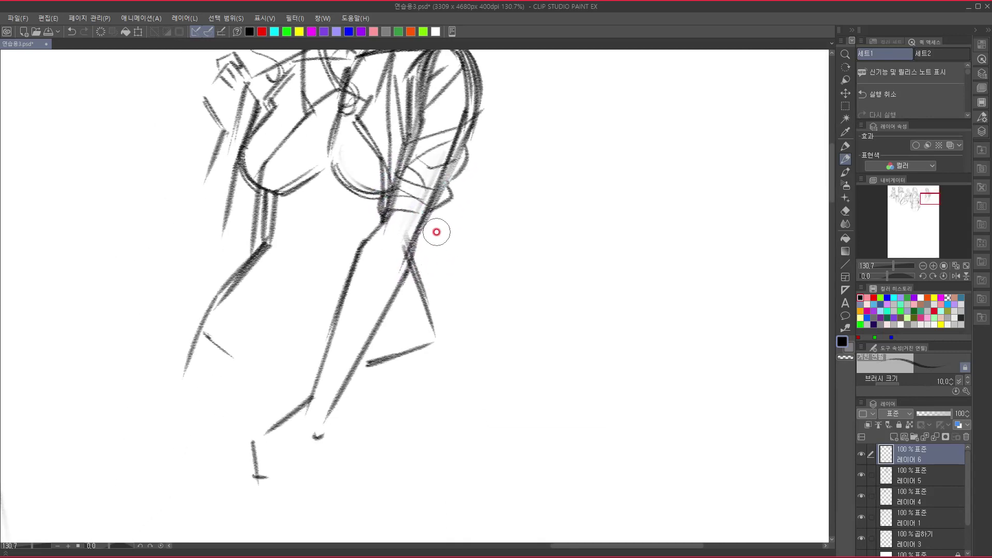
Draw a line across the hips behind the forearm and firm up the ear-side hip contour.
drag(342, 319, 394, 283)
drag(265, 289, 394, 316)
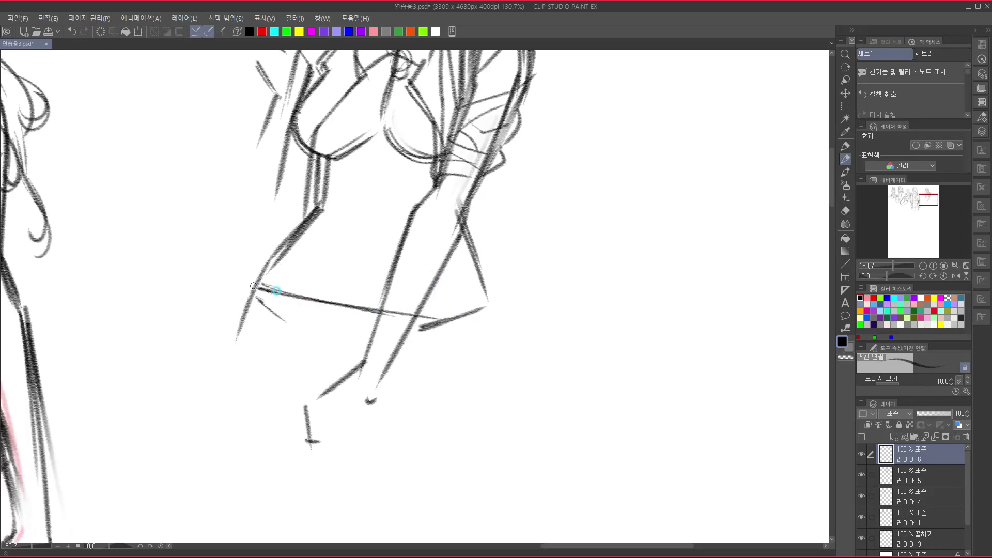
drag(255, 287, 488, 312)
drag(454, 210, 490, 335)
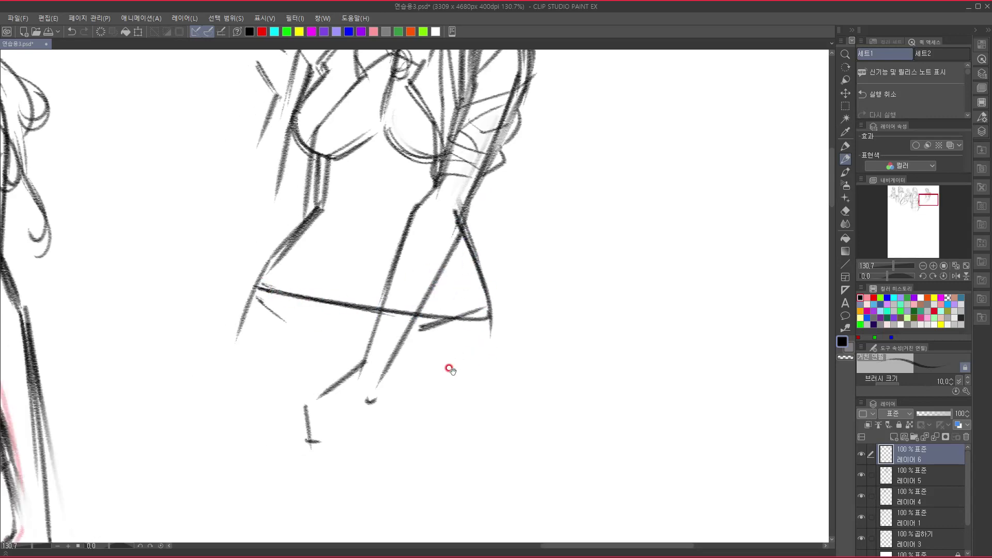
Strengthen the hip contour opposite the ear and add small curved pelvis marks at both ends of the hip line.
drag(371, 324, 376, 322)
mouse_move(306, 216)
mouse_down()
mouse_move(259, 281)
mouse_move(307, 299)
mouse_up()
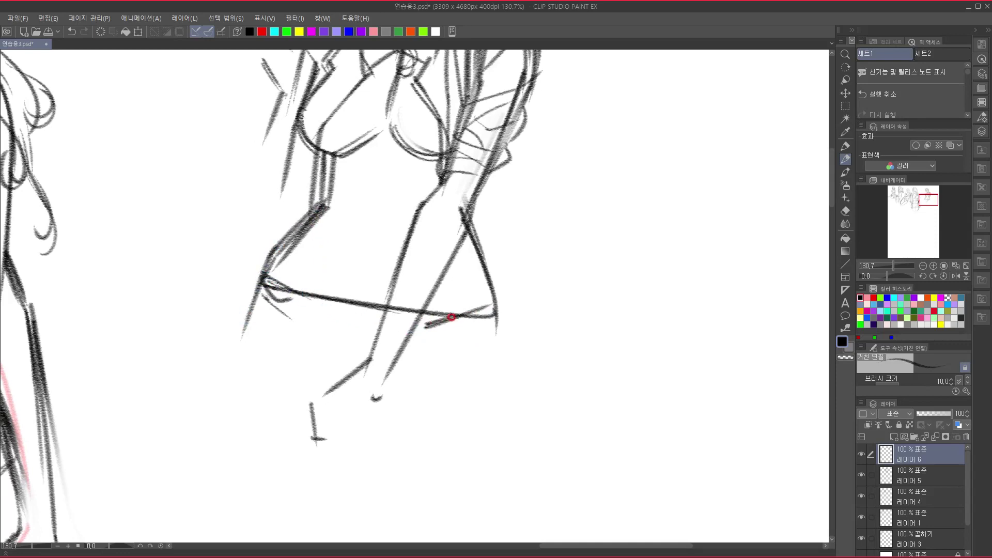
drag(476, 309, 462, 330)
drag(377, 374, 431, 284)
Draw the outer thigh contour opposite the ear and arcs from both hips toward the crotch for the leg openings.
drag(306, 238, 317, 190)
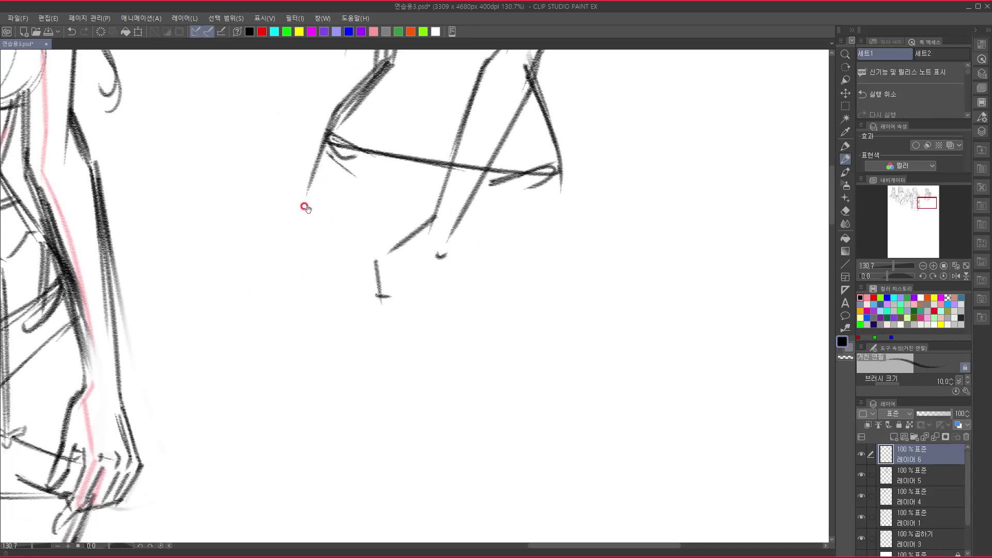
mouse_move(323, 147)
mouse_down()
mouse_move(294, 248)
mouse_move(313, 338)
mouse_up()
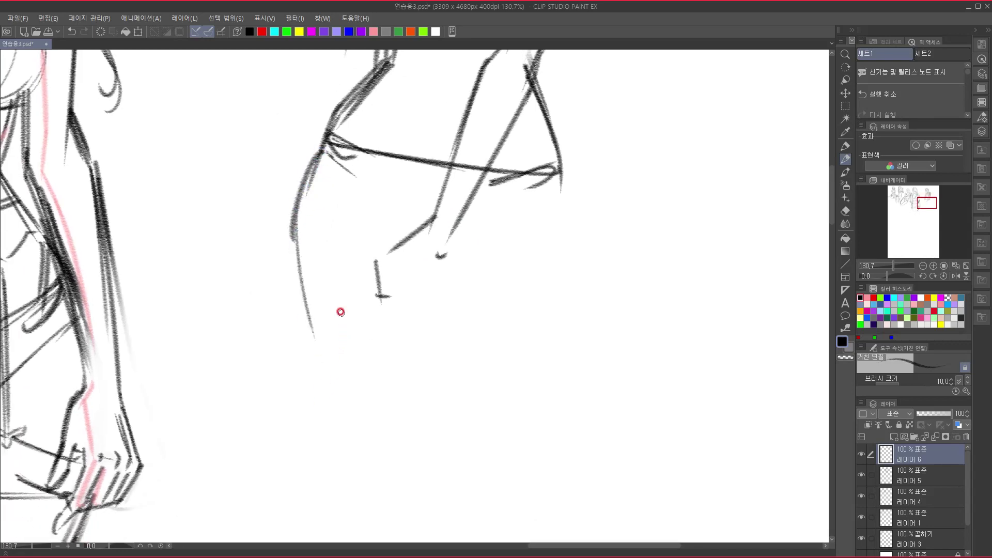
mouse_move(310, 178)
mouse_down()
mouse_move(347, 172)
mouse_move(399, 211)
mouse_up()
drag(356, 173, 413, 224)
mouse_move(388, 186)
mouse_down()
mouse_move(426, 235)
mouse_move(538, 190)
mouse_up()
drag(457, 219, 555, 203)
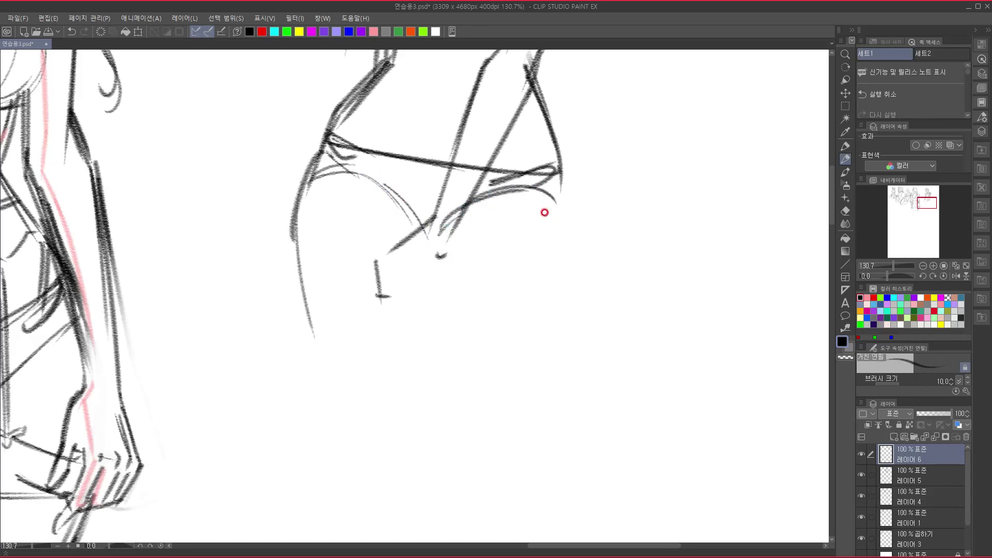
Draw the outer contour of the ear-side thigh, curving from the hip inward toward the knee.
mouse_move(532, 235)
mouse_down()
mouse_move(423, 285)
mouse_move(423, 240)
mouse_up()
mouse_move(467, 193)
mouse_down()
mouse_move(469, 248)
mouse_move(448, 300)
mouse_up()
drag(471, 246, 442, 305)
drag(408, 346, 372, 382)
drag(372, 344, 389, 280)
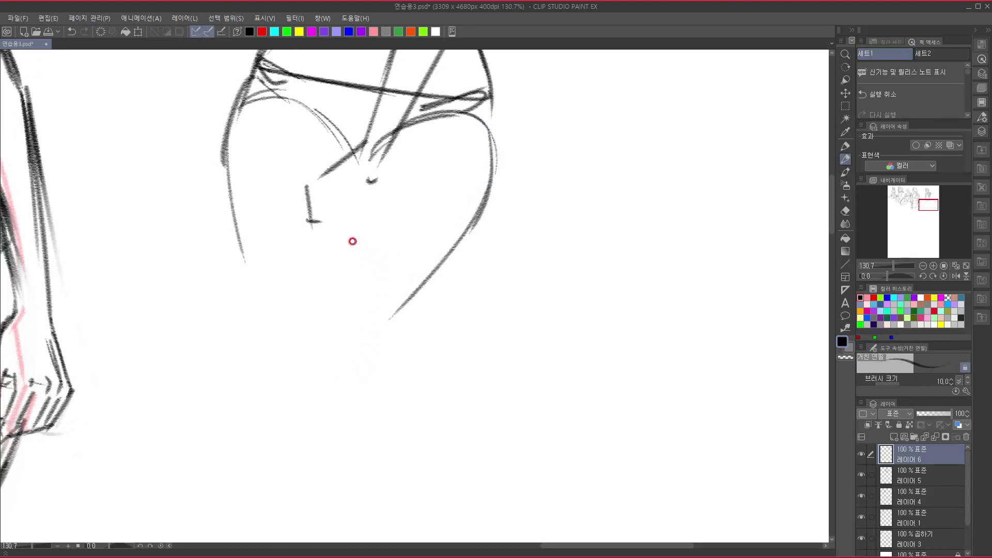
Draw the inner thigh line from the crotch down to the knee and add a small kneecap arc beside it.
drag(366, 159, 303, 307)
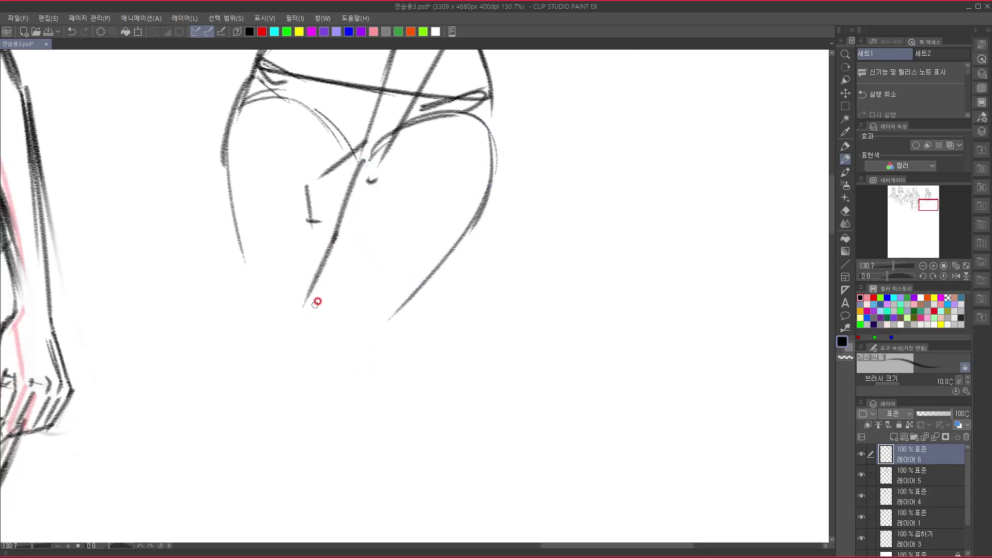
drag(343, 255, 363, 218)
mouse_move(387, 137)
mouse_down()
mouse_move(314, 287)
mouse_move(293, 469)
mouse_move(297, 531)
mouse_move(327, 284)
mouse_up()
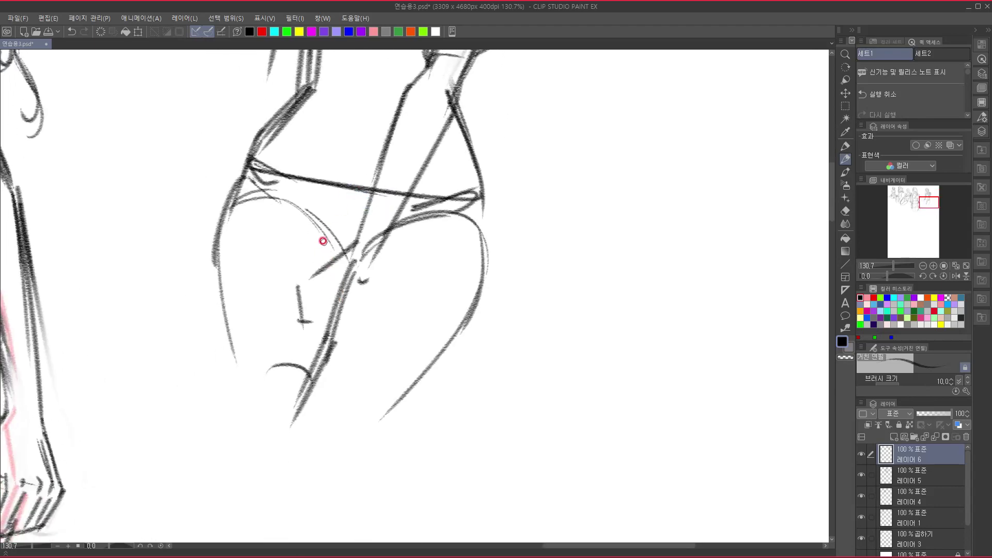
drag(335, 247, 326, 319)
mouse_move(345, 268)
mouse_down()
mouse_move(325, 377)
mouse_move(350, 292)
mouse_up()
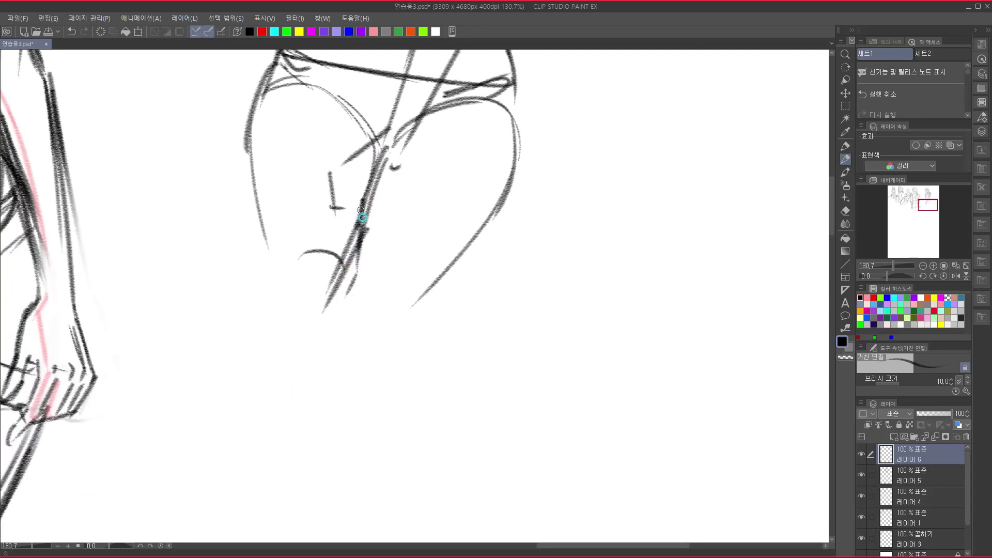
Add shin strokes under the inner knee and redraw the outer knee and upper shin contour of the leg opposite the ear.
mouse_move(361, 217)
mouse_down()
mouse_move(354, 275)
mouse_move(321, 334)
mouse_up()
mouse_move(349, 282)
mouse_down()
mouse_move(370, 220)
mouse_move(323, 331)
mouse_up()
mouse_move(330, 346)
mouse_down()
mouse_move(333, 406)
mouse_move(398, 198)
mouse_up()
mouse_move(308, 187)
mouse_down()
mouse_move(312, 204)
mouse_move(268, 255)
mouse_up()
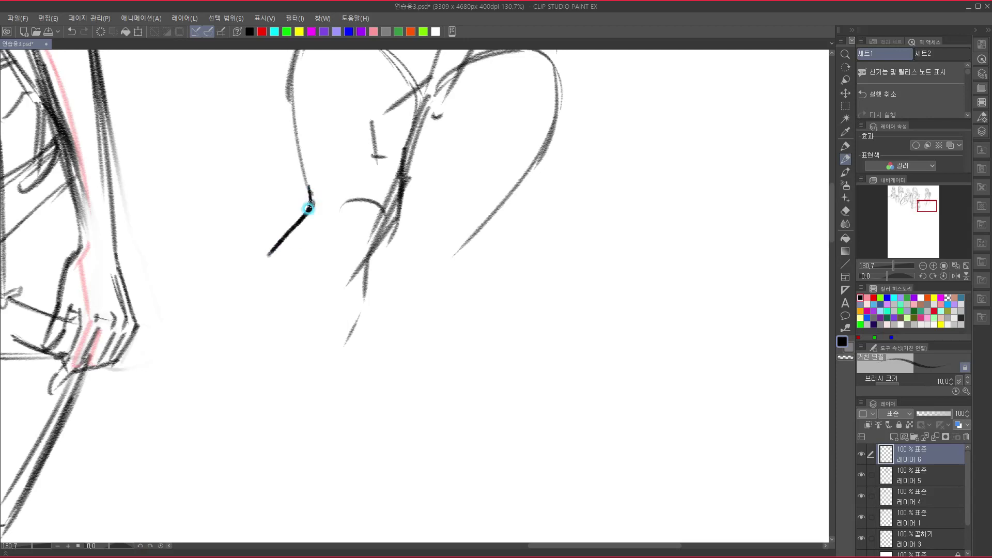
key(ctrl+z)
key(ctrl+z)
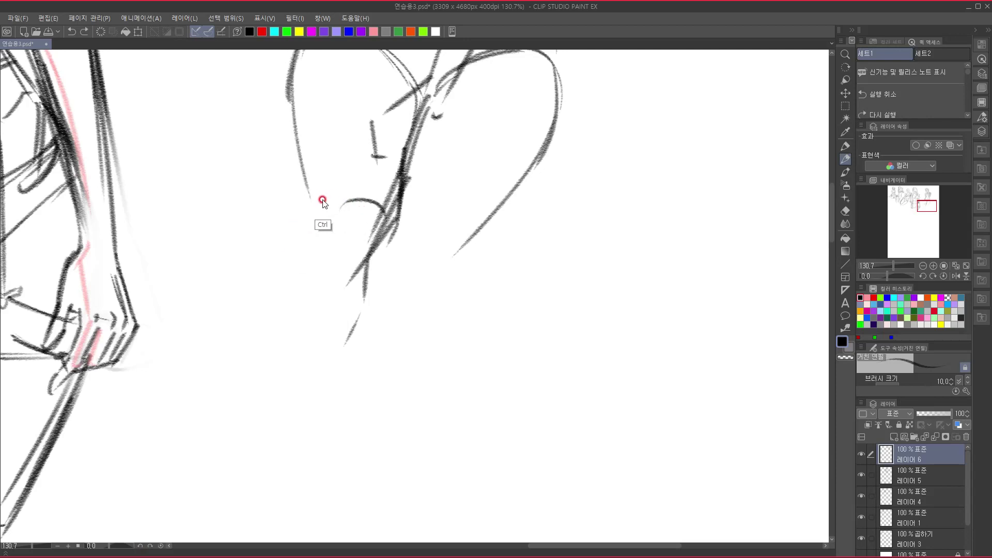
mouse_move(311, 212)
mouse_down()
mouse_move(272, 257)
mouse_move(230, 396)
mouse_up()
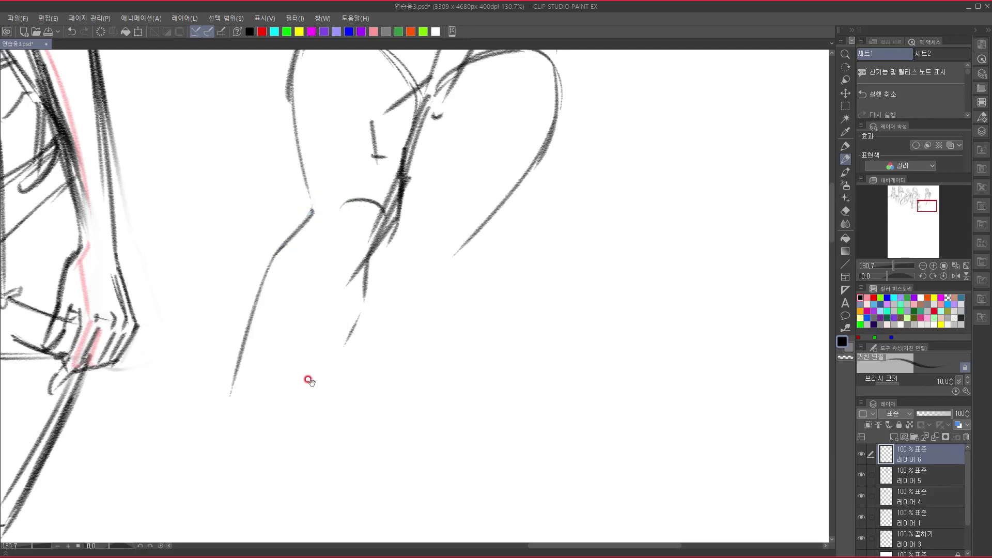
Draw the inner calf contour of the leg opposite the ear and strengthen its outer contour down to the ankle.
drag(345, 319, 303, 276)
drag(309, 230, 217, 390)
drag(235, 349, 253, 262)
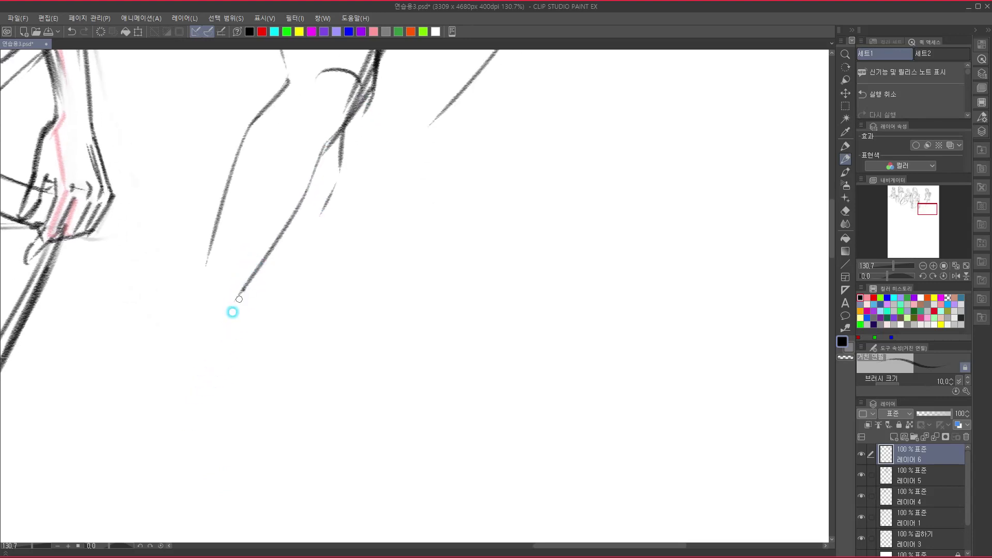
drag(237, 300, 197, 387)
mouse_move(253, 133)
mouse_down()
mouse_move(215, 217)
mouse_move(160, 410)
mouse_up()
mouse_move(178, 362)
mouse_down()
mouse_move(227, 233)
mouse_move(197, 305)
mouse_move(180, 416)
mouse_move(194, 440)
mouse_up()
mouse_move(297, 245)
mouse_down()
mouse_move(264, 354)
mouse_move(257, 445)
mouse_up()
mouse_move(386, 188)
mouse_down()
mouse_move(303, 399)
mouse_move(327, 169)
mouse_up()
Draw the ear-side lower leg with a dark shin line and a curved outer calf tapering toward the ankle.
drag(254, 265, 204, 376)
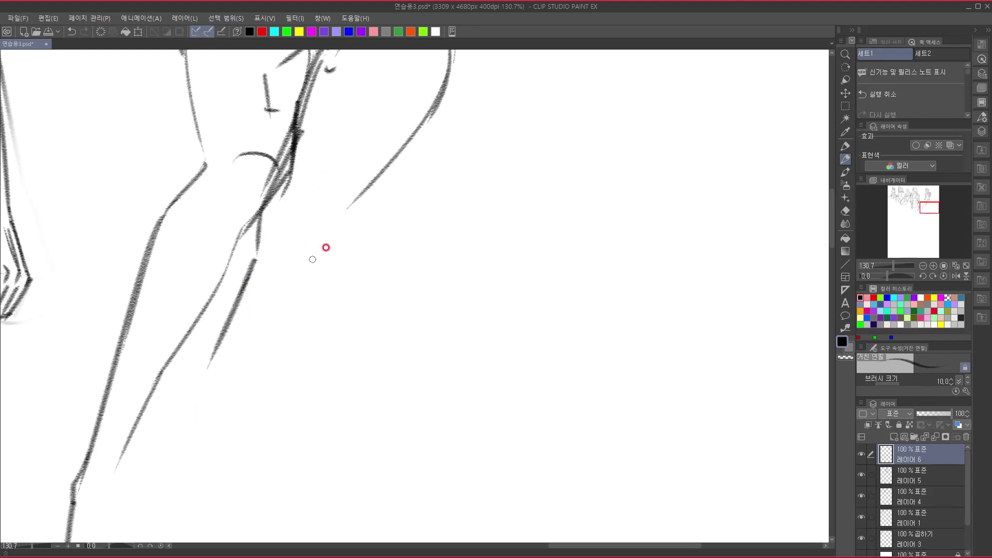
mouse_move(317, 252)
mouse_down()
mouse_move(328, 228)
mouse_move(332, 150)
mouse_up()
mouse_move(364, 118)
mouse_down()
mouse_move(326, 219)
mouse_move(217, 361)
mouse_up()
drag(259, 275, 287, 196)
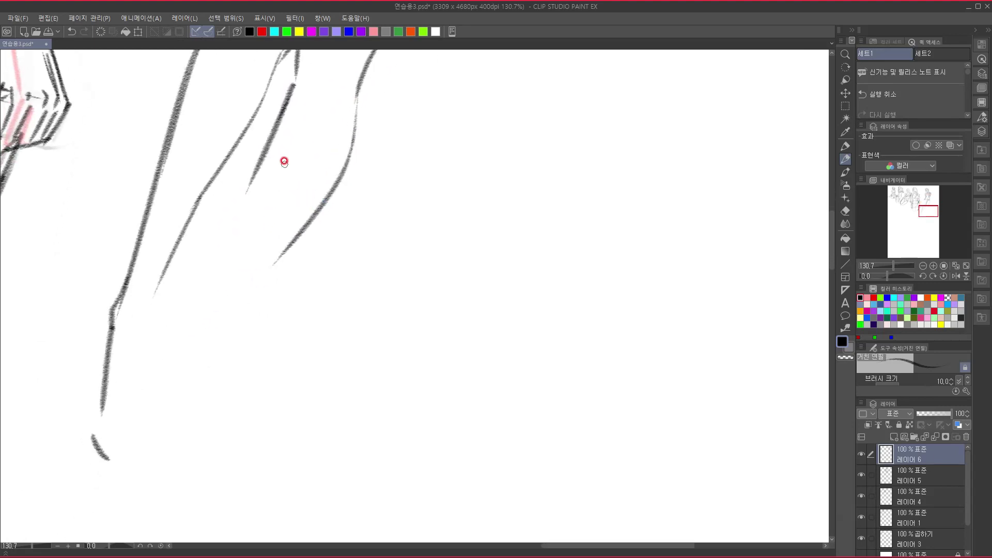
mouse_move(291, 106)
mouse_down()
mouse_move(250, 217)
mouse_move(191, 323)
mouse_move(155, 377)
mouse_move(109, 408)
mouse_move(166, 453)
mouse_up()
drag(288, 247, 277, 383)
drag(305, 155, 257, 408)
Fade the ear-side waist and hip contour and the overlapping forearm edge with a large soft eraser.
drag(328, 197, 296, 381)
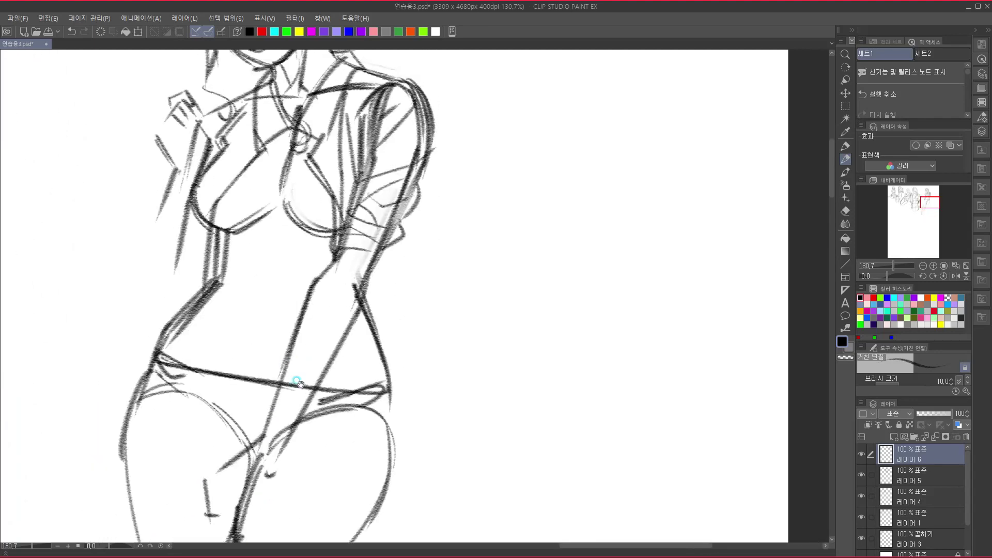
mouse_move(313, 263)
mouse_down()
mouse_move(304, 370)
mouse_move(371, 188)
mouse_up()
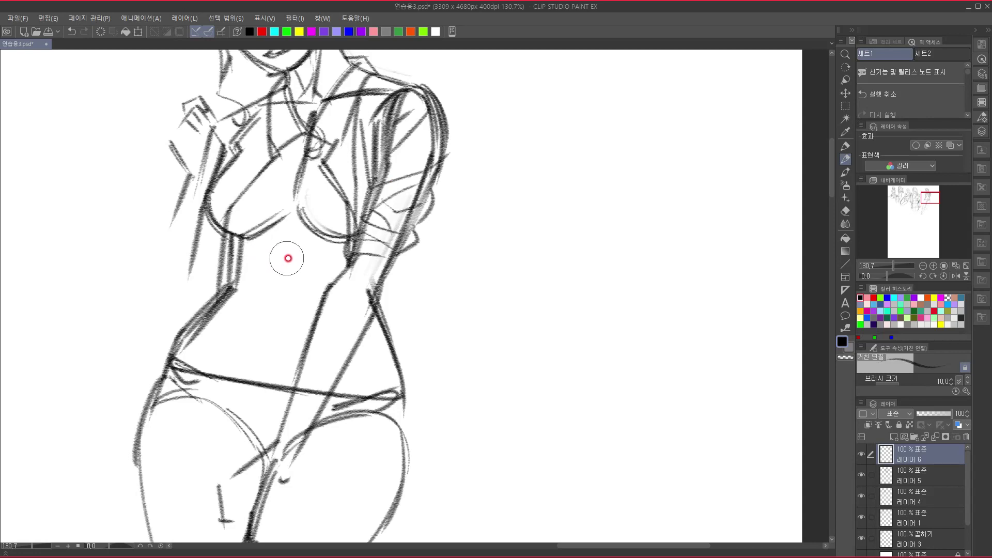
mouse_move(352, 328)
mouse_down()
mouse_move(431, 320)
mouse_move(417, 371)
mouse_move(378, 332)
mouse_up()
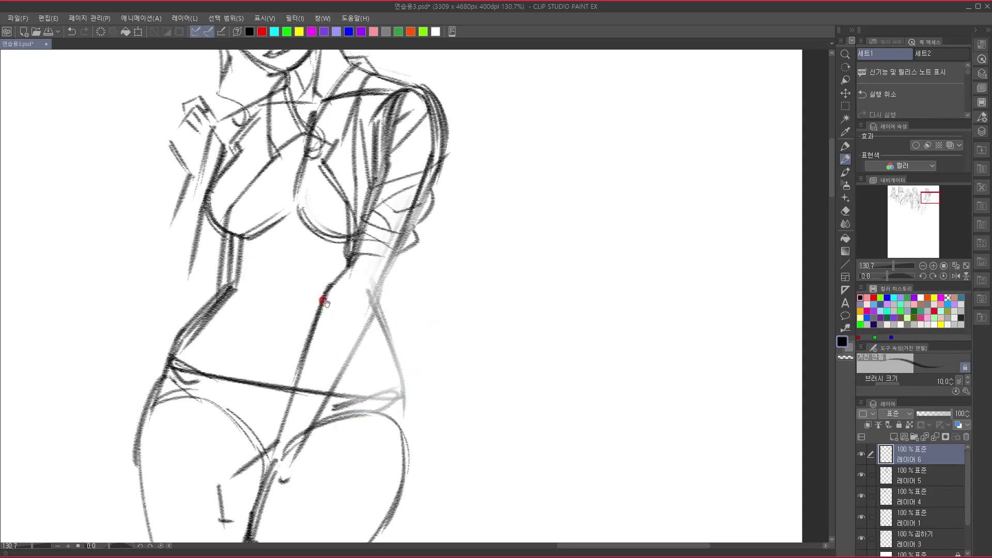
Darken the chest-side edge below the raised hand's shoulder and add long hanging jacket strokes down toward the waist.
drag(324, 302, 326, 443)
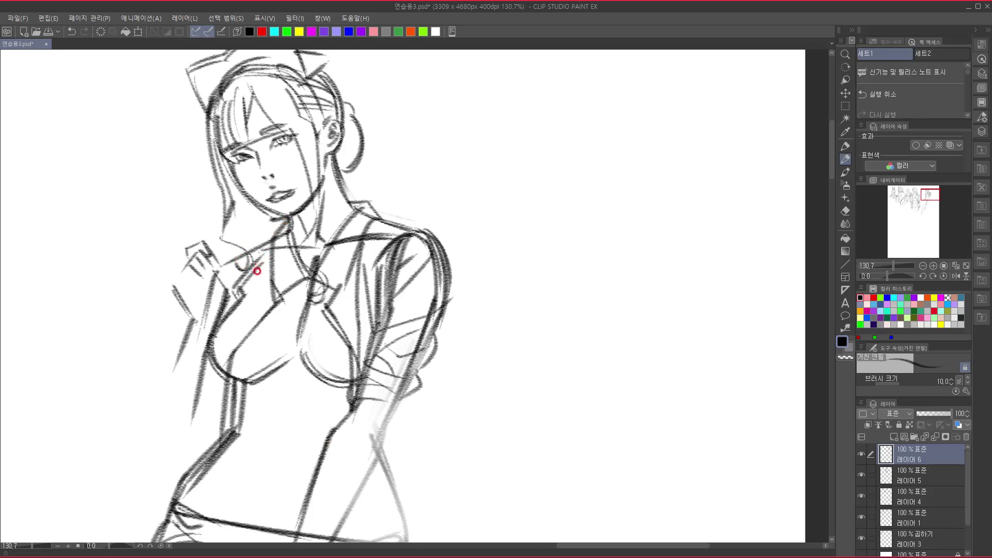
drag(262, 269, 203, 350)
mouse_move(239, 287)
mouse_down()
mouse_move(215, 336)
mouse_move(209, 438)
mouse_up()
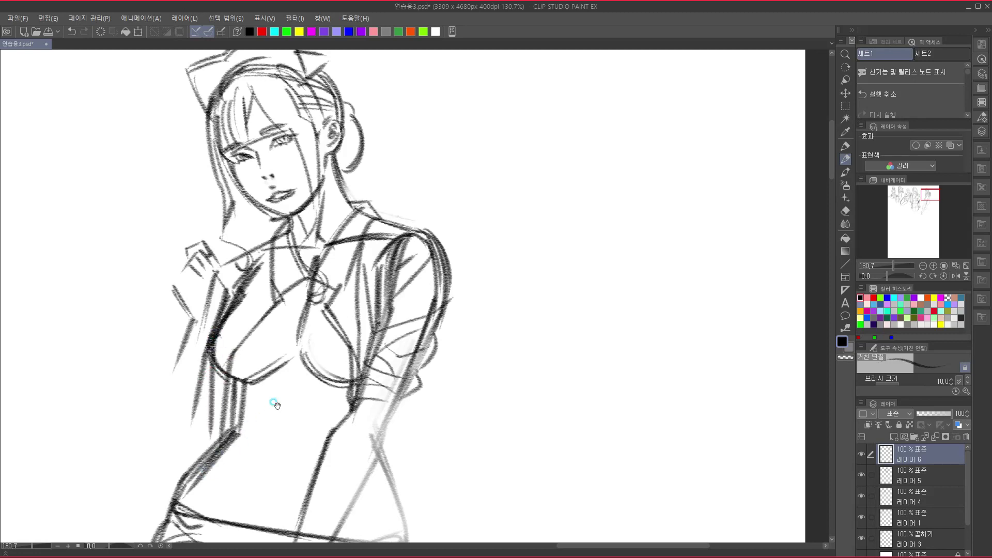
drag(266, 385, 275, 370)
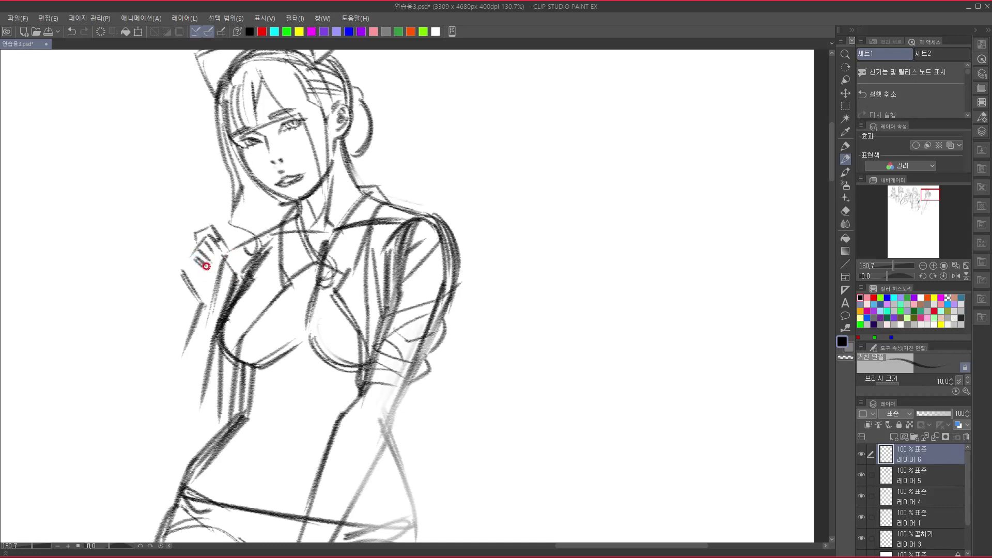
Define the raised hand with dark finger marks, a firmer back-of-hand contour and a wrist line.
drag(210, 262, 204, 269)
drag(198, 271, 233, 297)
mouse_move(197, 249)
mouse_down()
mouse_move(181, 271)
mouse_move(200, 304)
mouse_up()
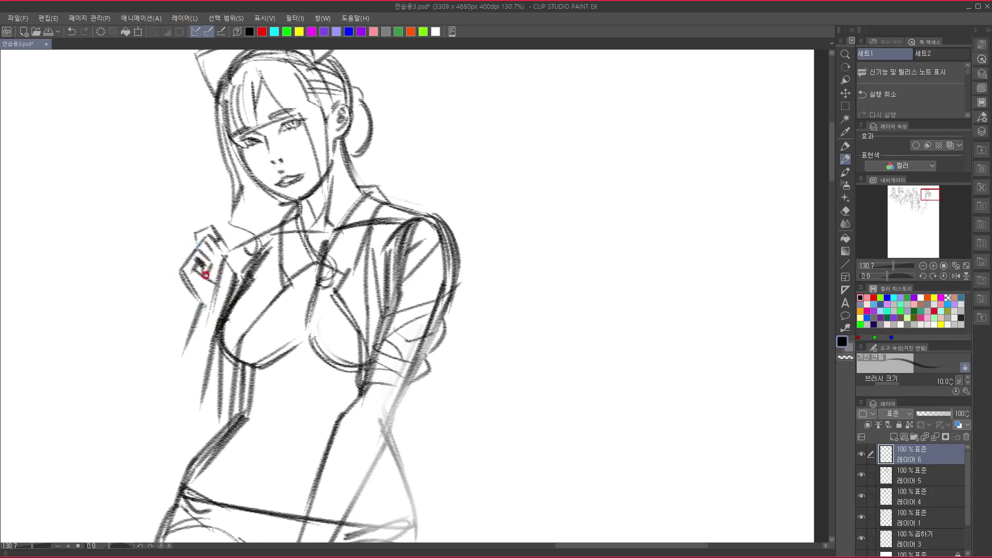
drag(197, 236, 203, 250)
mouse_move(243, 283)
mouse_down()
mouse_move(247, 217)
mouse_move(231, 241)
mouse_up()
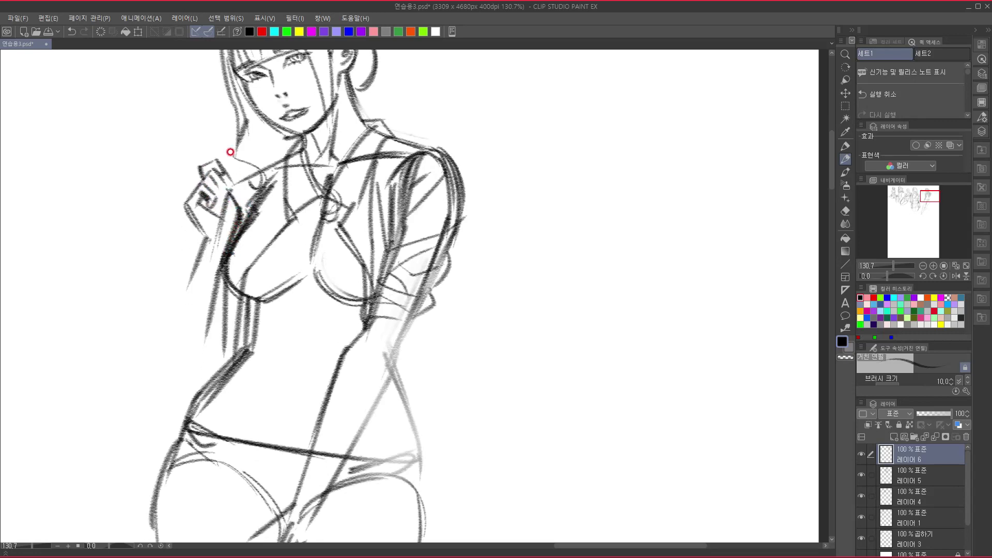
drag(225, 229, 218, 317)
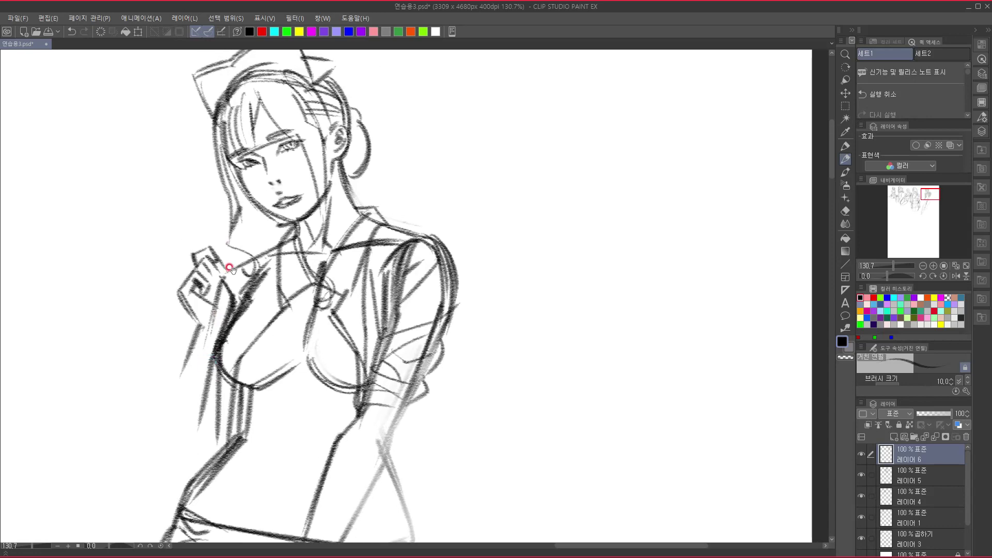
Fade the raised hand, redraw its fingers and outline, and add a small rounded object on a stem held above them.
mouse_move(188, 283)
mouse_down()
mouse_move(175, 301)
mouse_move(206, 282)
mouse_move(213, 251)
mouse_up()
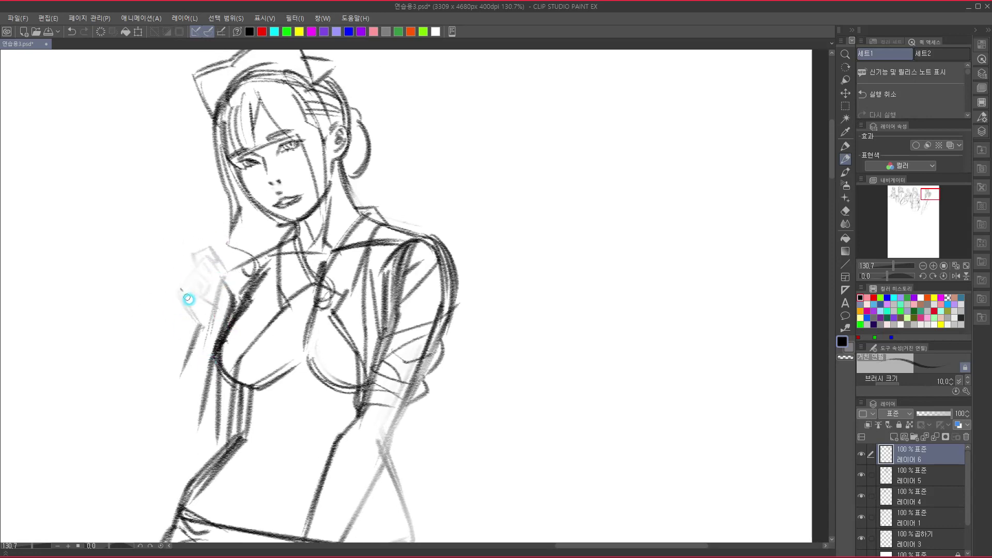
mouse_move(177, 288)
mouse_down()
mouse_move(205, 327)
mouse_move(189, 267)
mouse_move(206, 244)
mouse_move(211, 277)
mouse_move(208, 266)
mouse_move(196, 289)
mouse_move(206, 298)
mouse_move(225, 281)
mouse_up()
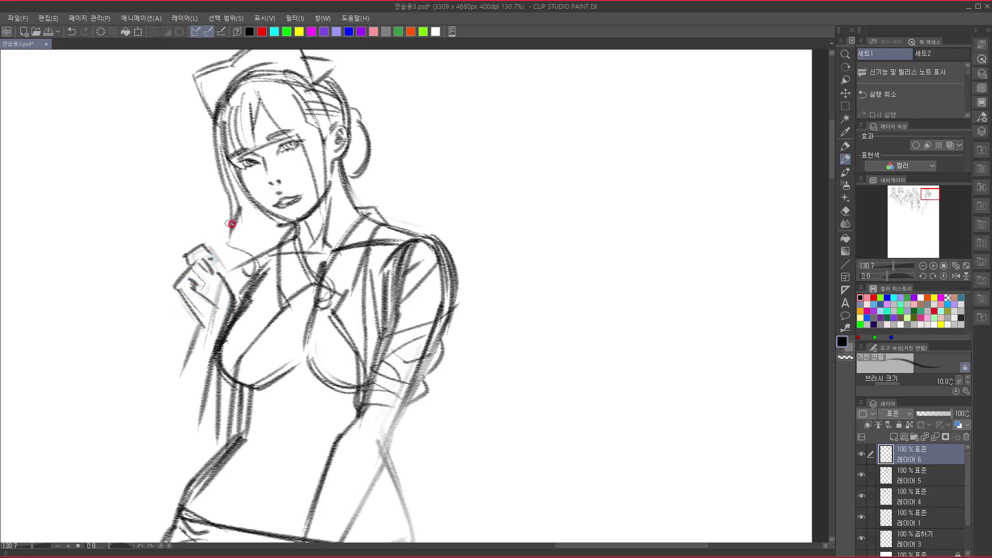
mouse_move(193, 235)
mouse_down()
mouse_move(213, 266)
mouse_move(181, 236)
mouse_move(191, 214)
mouse_move(193, 235)
mouse_up()
drag(270, 331, 279, 312)
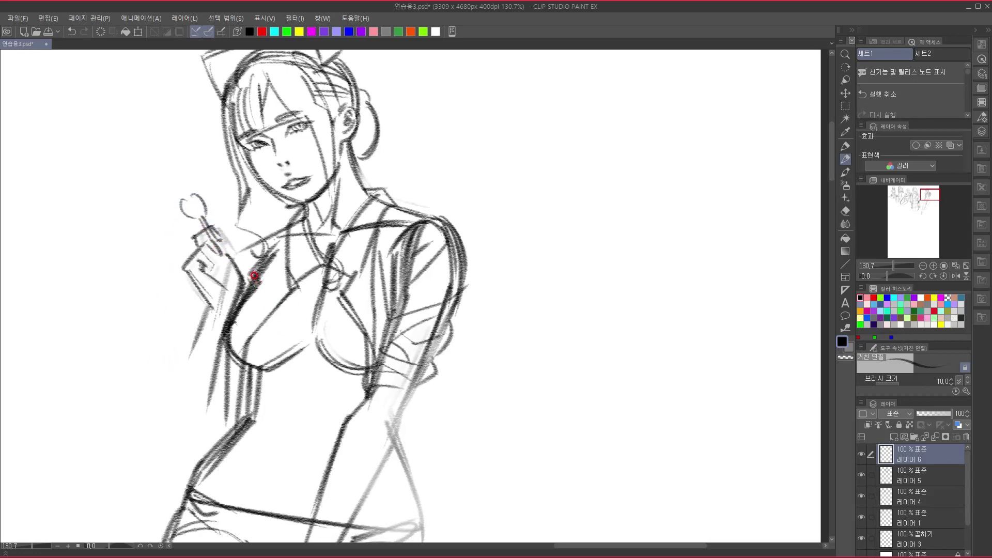
Rework the shoulder and sleeve opening beside the raised hand with a clearer shoulder line and darker curved edge.
mouse_move(245, 226)
mouse_down()
mouse_move(245, 264)
mouse_move(295, 236)
mouse_up()
drag(226, 251, 244, 288)
drag(272, 248, 253, 275)
drag(286, 230, 236, 256)
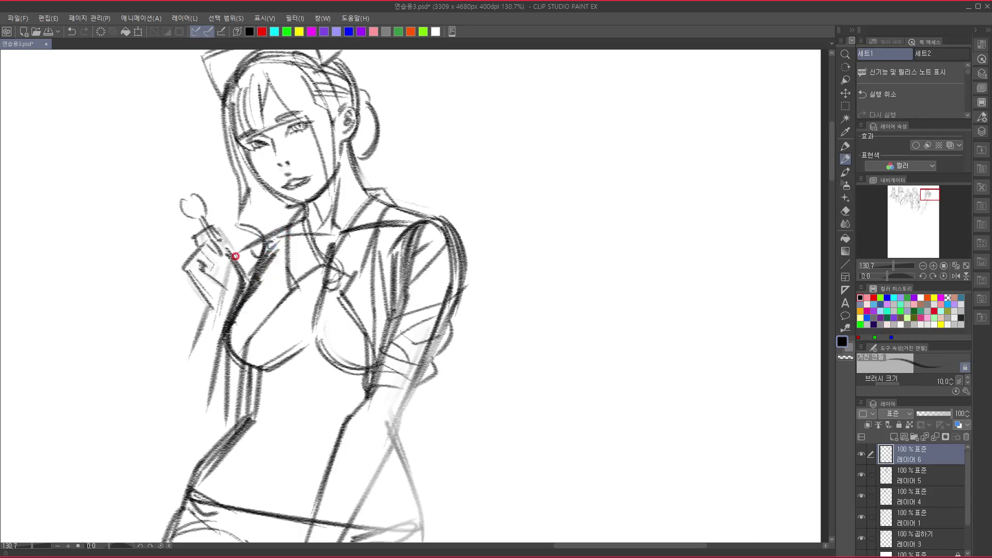
Draw the raised forearm's edge with a jagged cuff and round off the bent elbow below it.
mouse_move(231, 306)
mouse_down()
mouse_move(234, 235)
mouse_move(194, 287)
mouse_move(194, 310)
mouse_move(213, 313)
mouse_move(221, 285)
mouse_move(215, 360)
mouse_up()
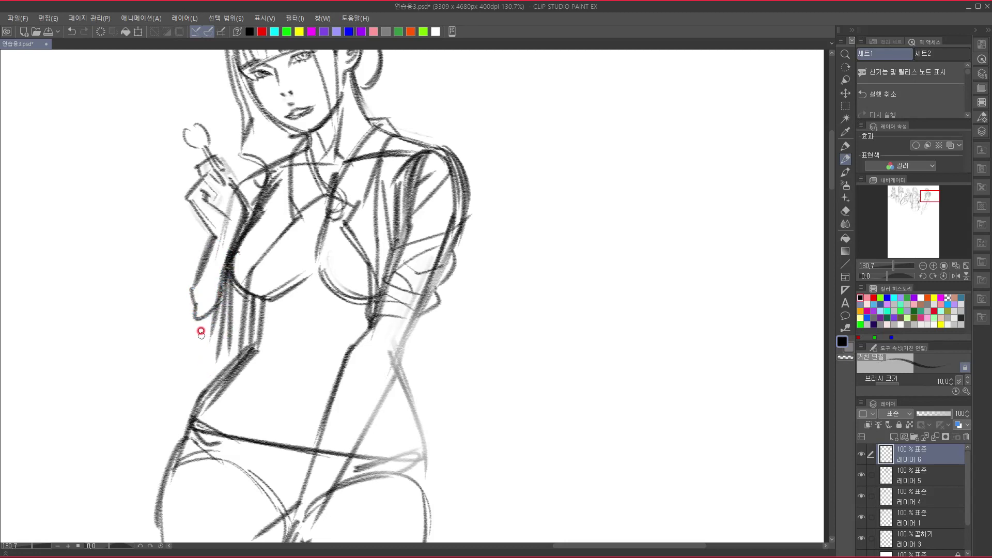
mouse_move(188, 293)
mouse_down()
mouse_move(170, 327)
mouse_move(179, 379)
mouse_up()
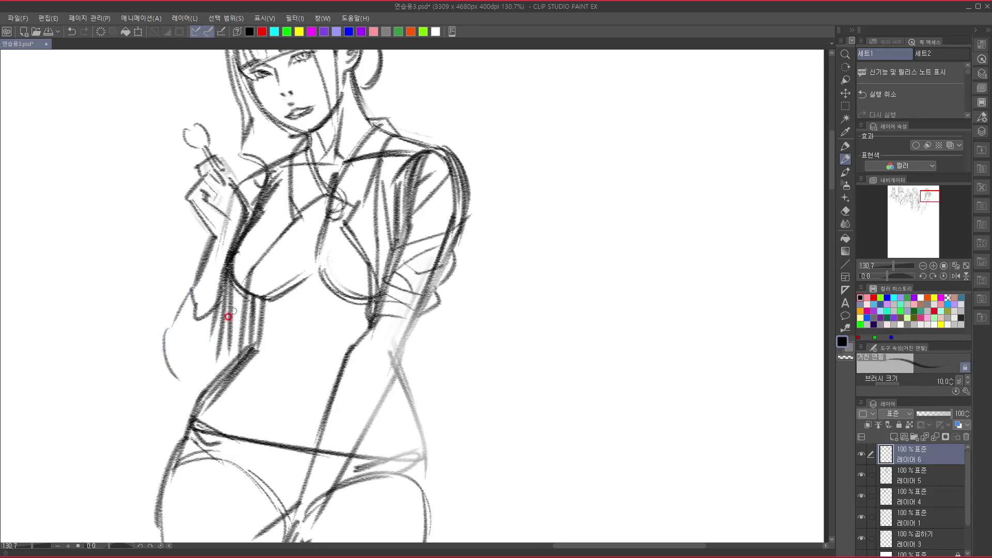
mouse_move(175, 316)
mouse_down()
mouse_move(166, 354)
mouse_move(203, 377)
mouse_move(241, 339)
mouse_up()
mouse_move(299, 311)
mouse_down()
mouse_move(279, 368)
mouse_move(243, 419)
mouse_move(302, 350)
mouse_move(252, 366)
mouse_up()
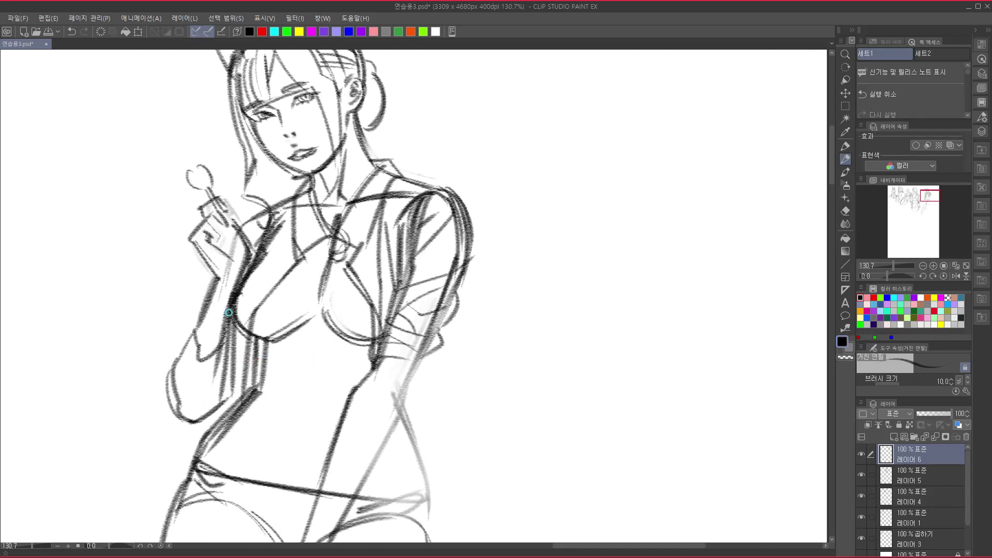
drag(268, 400, 347, 175)
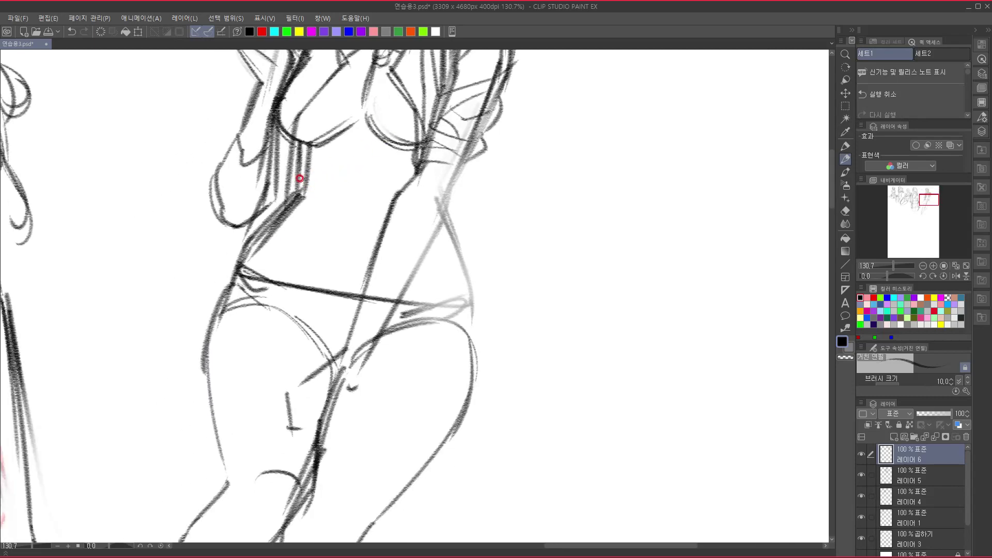
Darken the jacket edge beside the raised arm down to the hip and draw an inward-slanting waist line under the bust.
mouse_move(275, 125)
mouse_down()
mouse_move(273, 186)
mouse_move(235, 274)
mouse_up()
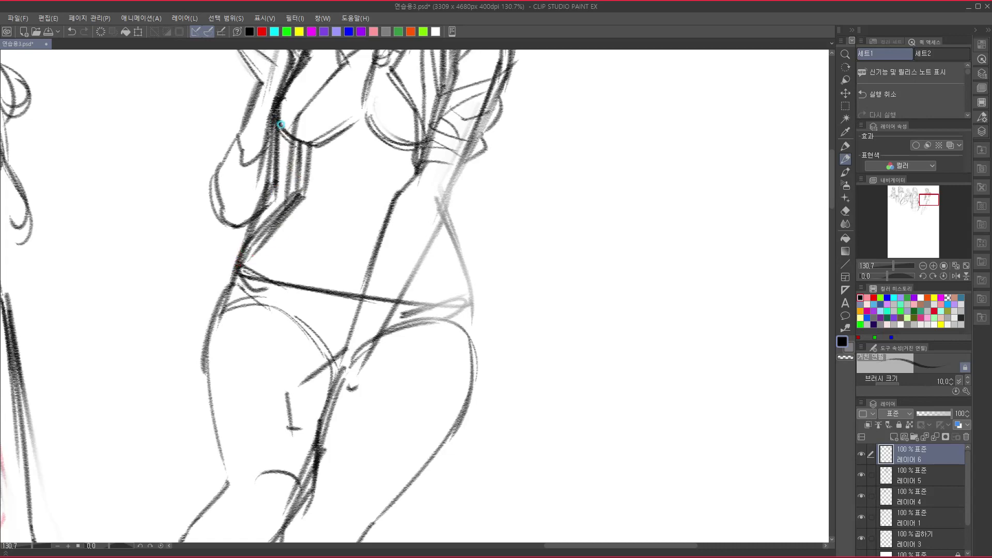
drag(284, 135, 309, 219)
drag(346, 256, 294, 279)
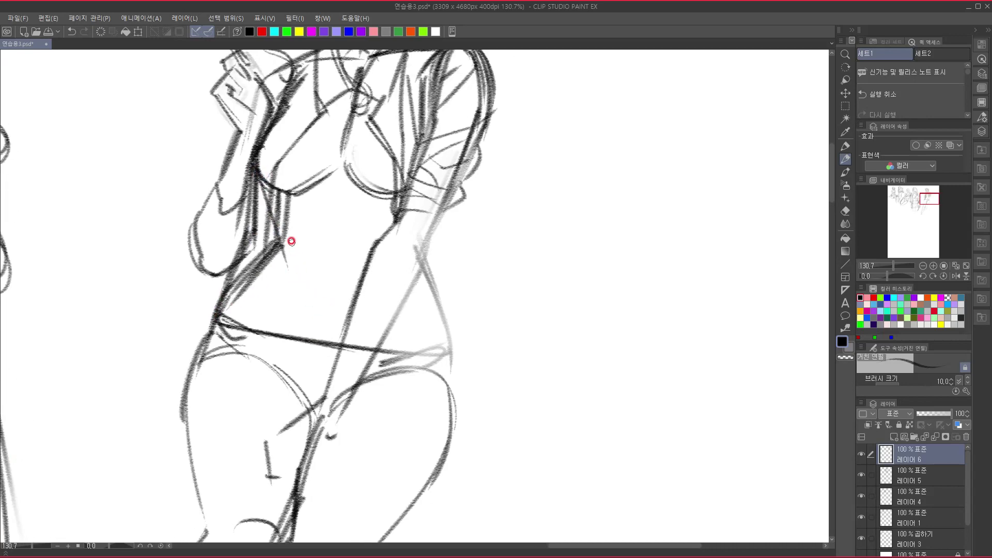
mouse_move(264, 186)
mouse_down()
mouse_move(292, 279)
mouse_move(252, 368)
mouse_up()
Draw the torso's vertical center line from the chest to the hip line and add light curved contours across the abdomen.
mouse_move(312, 175)
mouse_down()
mouse_move(288, 248)
mouse_move(285, 306)
mouse_up()
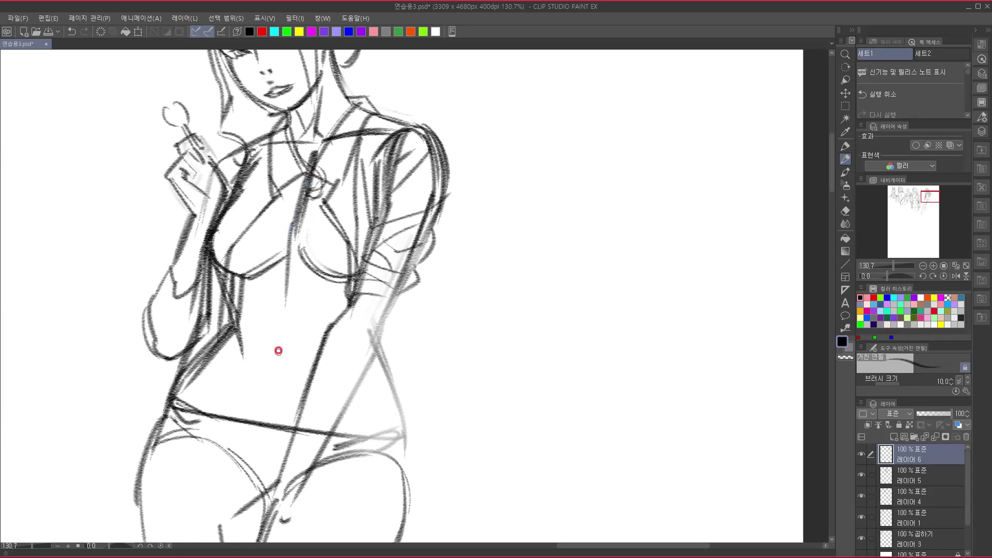
drag(290, 248, 277, 426)
drag(286, 357, 313, 240)
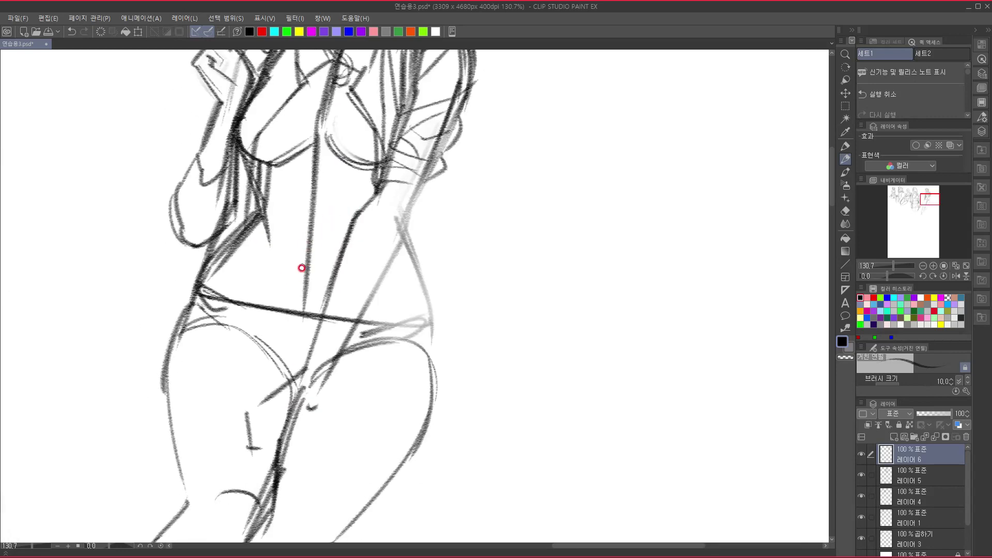
mouse_move(255, 198)
mouse_down()
mouse_move(225, 239)
mouse_move(254, 239)
mouse_move(263, 278)
mouse_move(358, 291)
mouse_move(310, 372)
mouse_move(293, 323)
mouse_up()
drag(253, 238, 275, 289)
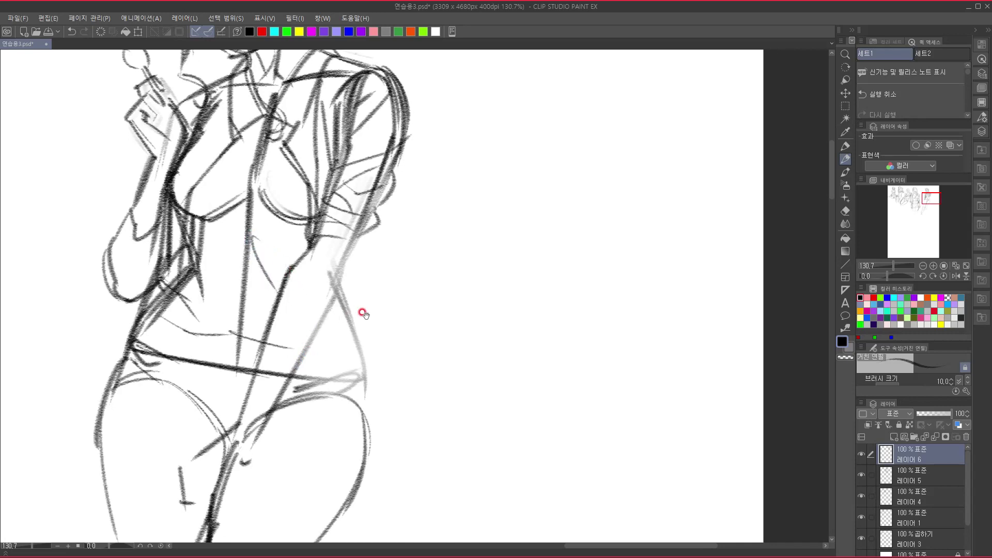
drag(364, 313, 358, 293)
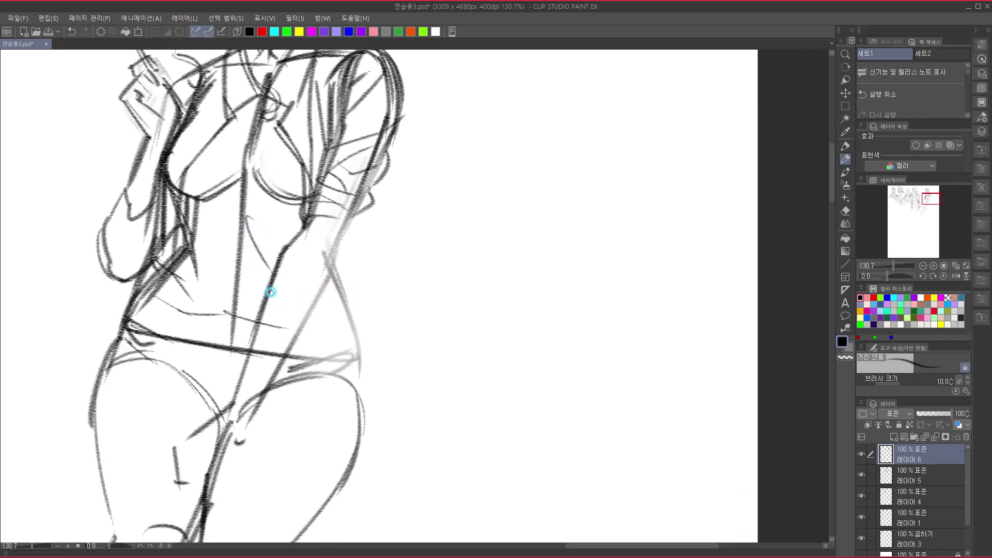
Draw a curved glove cuff across the lowered forearm, add sleeve folds at its elbow and darken its outer edge.
drag(276, 293, 309, 310)
drag(313, 223, 338, 250)
mouse_move(350, 213)
mouse_down()
mouse_move(354, 228)
mouse_move(334, 270)
mouse_move(347, 210)
mouse_move(285, 313)
mouse_up()
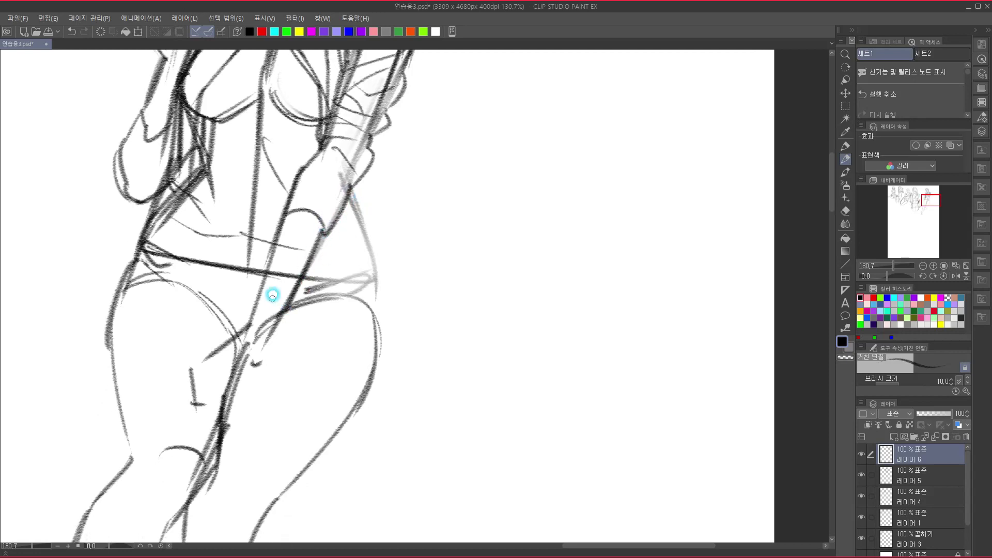
Sketch the lowered hand and its fingers in front of the crotch, and erase the stray marks on the thigh below.
mouse_move(282, 226)
mouse_down()
mouse_move(257, 297)
mouse_move(221, 332)
mouse_move(211, 368)
mouse_up()
mouse_move(248, 309)
mouse_down()
mouse_move(226, 341)
mouse_move(268, 345)
mouse_move(221, 363)
mouse_move(250, 370)
mouse_up()
mouse_move(278, 320)
mouse_down()
mouse_move(258, 372)
mouse_move(243, 372)
mouse_up()
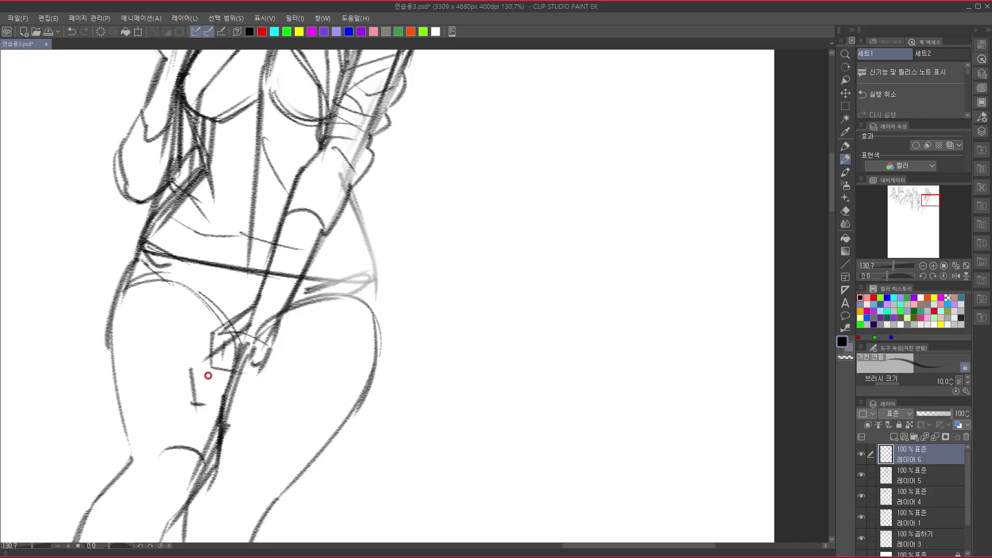
key(ctrl+z)
mouse_move(213, 368)
mouse_down()
mouse_move(217, 353)
mouse_move(207, 387)
mouse_up()
drag(205, 370, 212, 375)
mouse_move(188, 407)
mouse_down()
mouse_move(184, 378)
mouse_move(187, 398)
mouse_up()
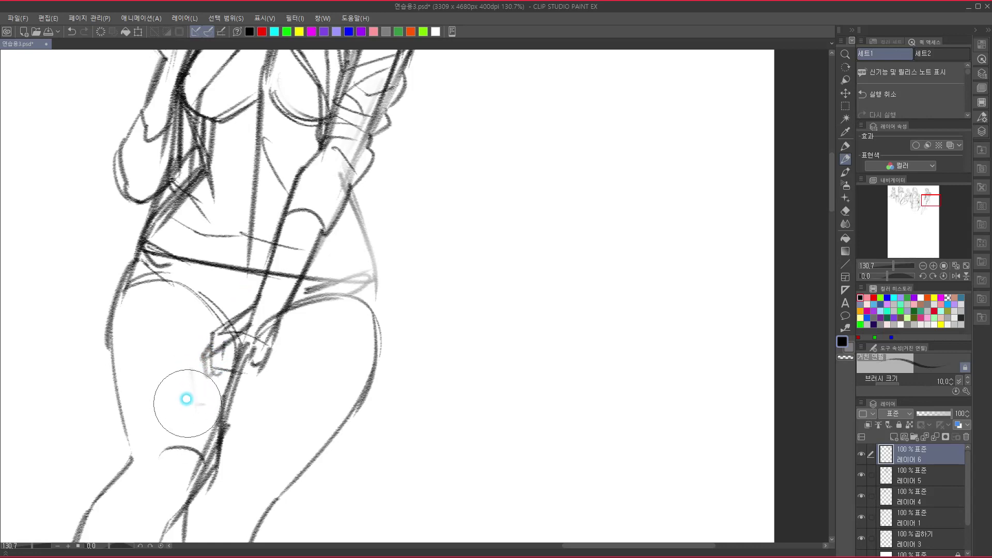
Draw a curved hem across the upper thigh opposite the ear and a vertical line from the hip down to it.
mouse_move(330, 390)
mouse_down()
mouse_move(376, 265)
mouse_move(291, 484)
mouse_up()
mouse_move(349, 345)
mouse_down()
mouse_move(280, 472)
mouse_move(454, 160)
mouse_up()
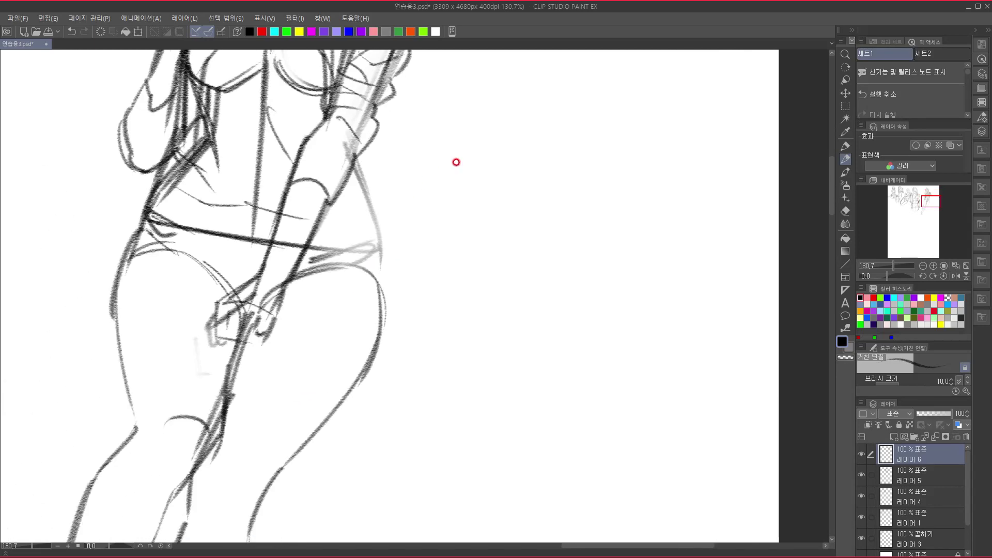
mouse_move(124, 358)
mouse_down()
mouse_move(165, 326)
mouse_move(180, 347)
mouse_move(135, 355)
mouse_move(209, 326)
mouse_up()
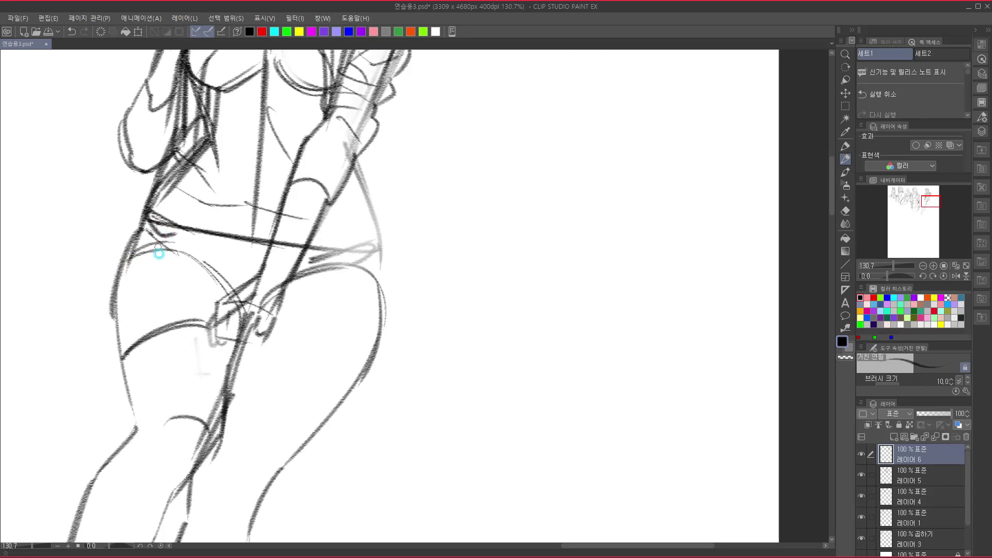
drag(162, 243, 144, 346)
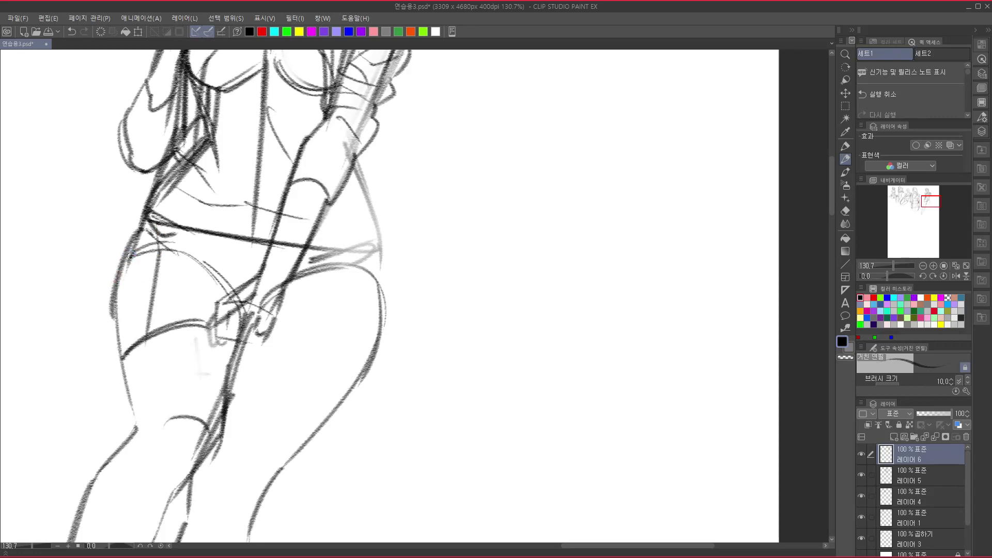
Draw slanted lines across the hips below the waistline and a curved hem across the upper thigh under the bow-side bun.
mouse_move(130, 255)
mouse_down()
mouse_move(166, 250)
mouse_move(261, 267)
mouse_up()
drag(178, 258, 246, 291)
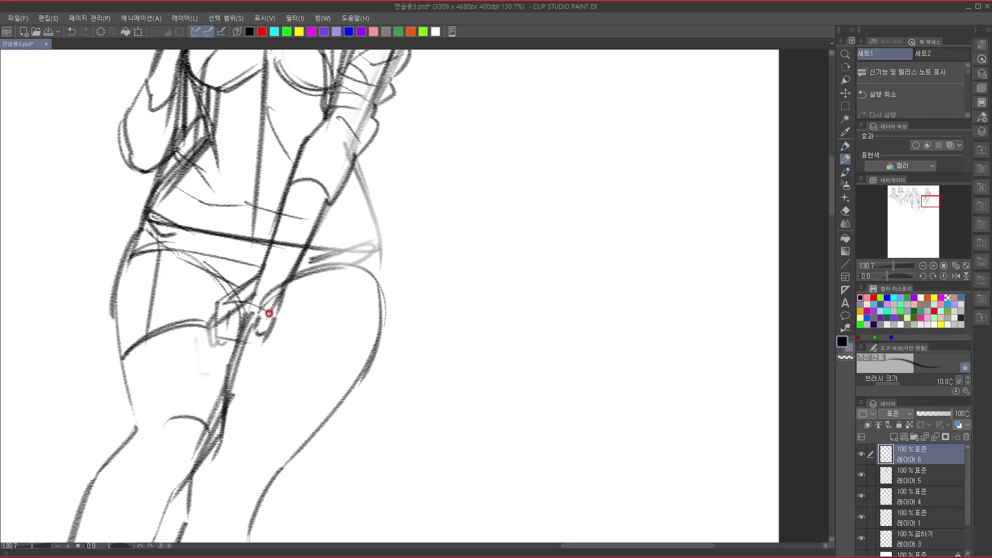
mouse_move(259, 327)
mouse_down()
mouse_move(328, 310)
mouse_move(362, 379)
mouse_up()
drag(326, 320, 365, 384)
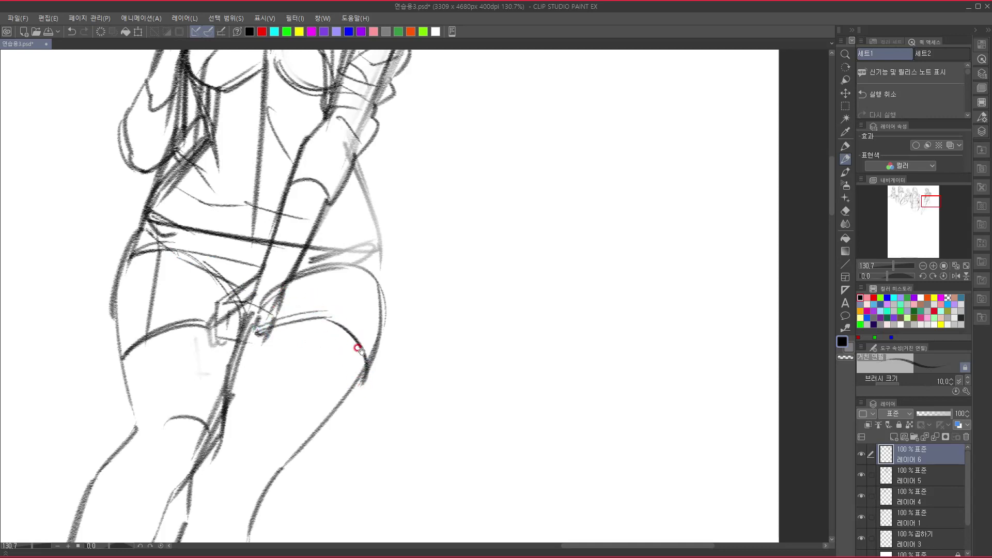
drag(359, 346, 321, 347)
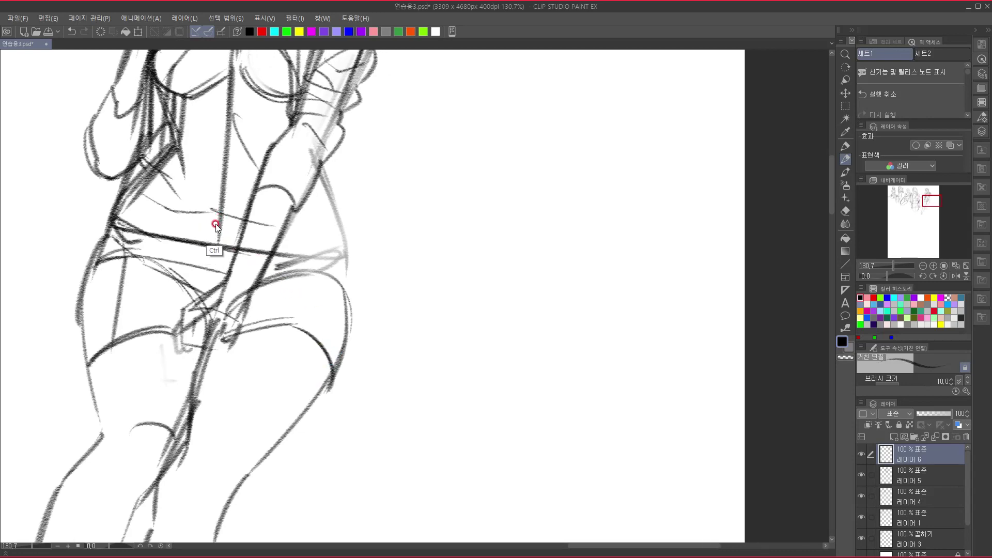
key(ctrl+z)
Draw a double contour across the abdomen and continue it behind the lowered forearm to the far hip.
mouse_move(135, 198)
mouse_down()
mouse_move(172, 218)
mouse_move(216, 220)
mouse_up()
mouse_move(205, 214)
mouse_down()
mouse_move(287, 250)
mouse_move(269, 246)
mouse_move(234, 284)
mouse_move(265, 264)
mouse_move(344, 249)
mouse_move(293, 217)
mouse_move(330, 241)
mouse_move(343, 275)
mouse_up()
drag(352, 326, 299, 454)
drag(331, 358, 289, 498)
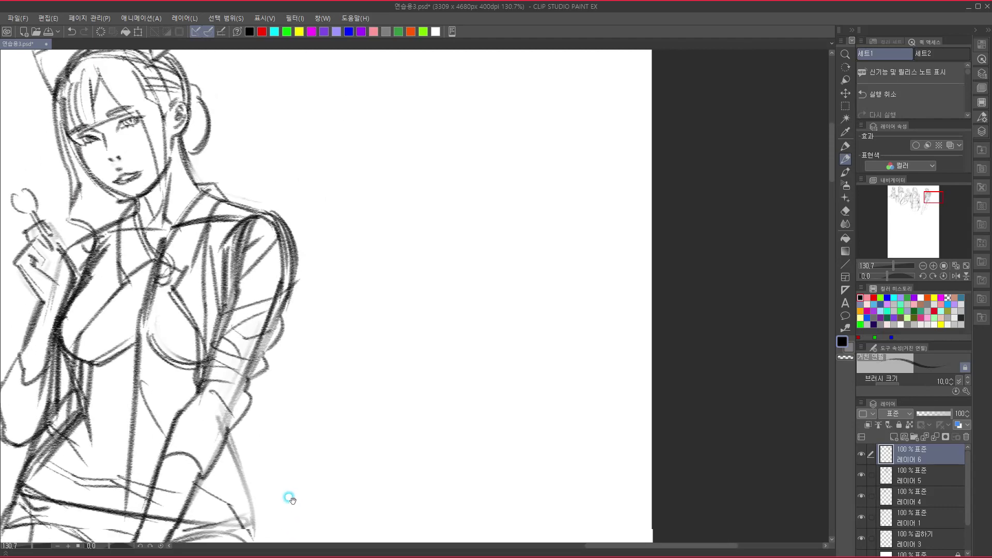
drag(318, 446, 308, 266)
Draw the jacket's side edge from the lowered arm's elbow down to the hip and add fold lines beside the forearm.
drag(276, 180, 281, 268)
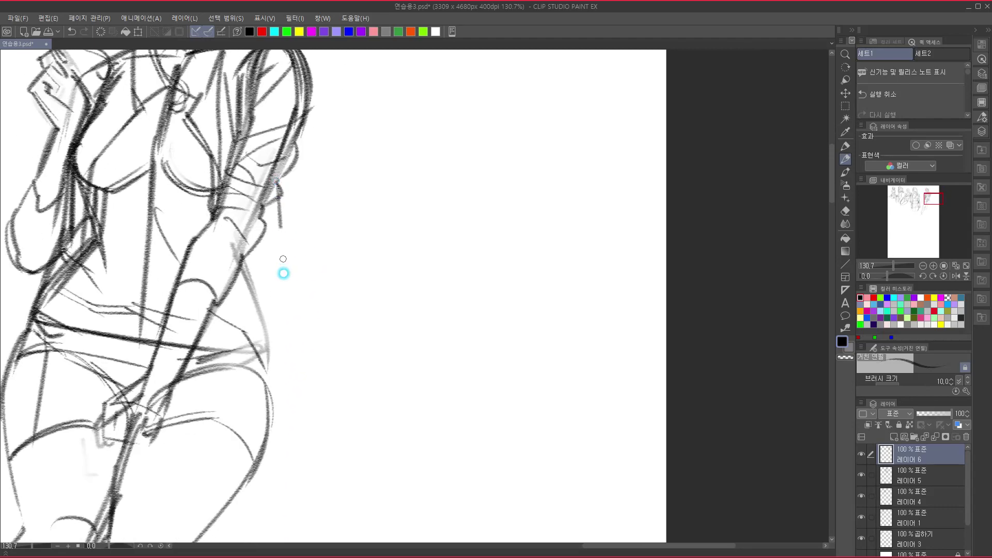
drag(278, 227, 283, 284)
drag(275, 208, 265, 361)
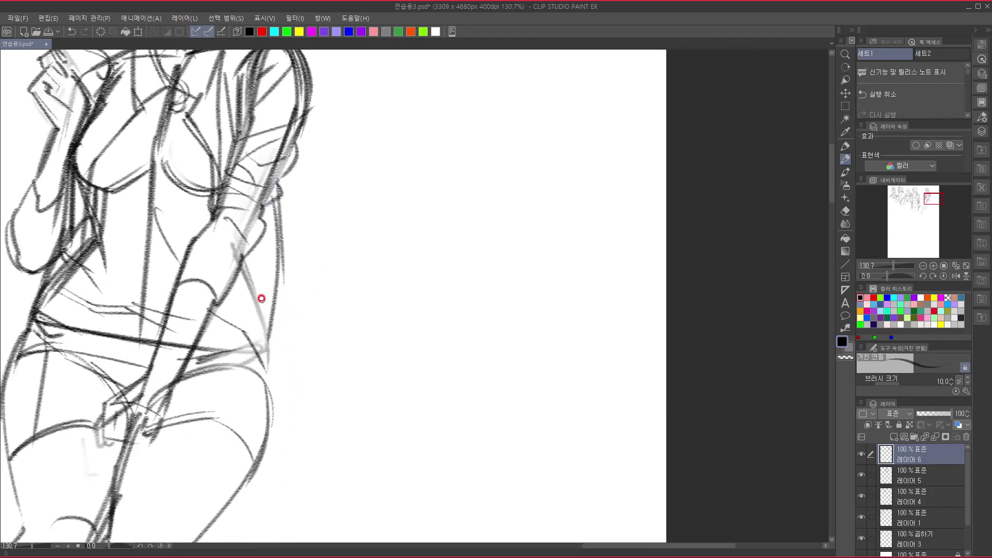
mouse_move(243, 235)
mouse_down()
mouse_move(263, 267)
mouse_move(261, 297)
mouse_up()
drag(256, 258, 263, 320)
key(ctrl+z)
drag(238, 269, 265, 294)
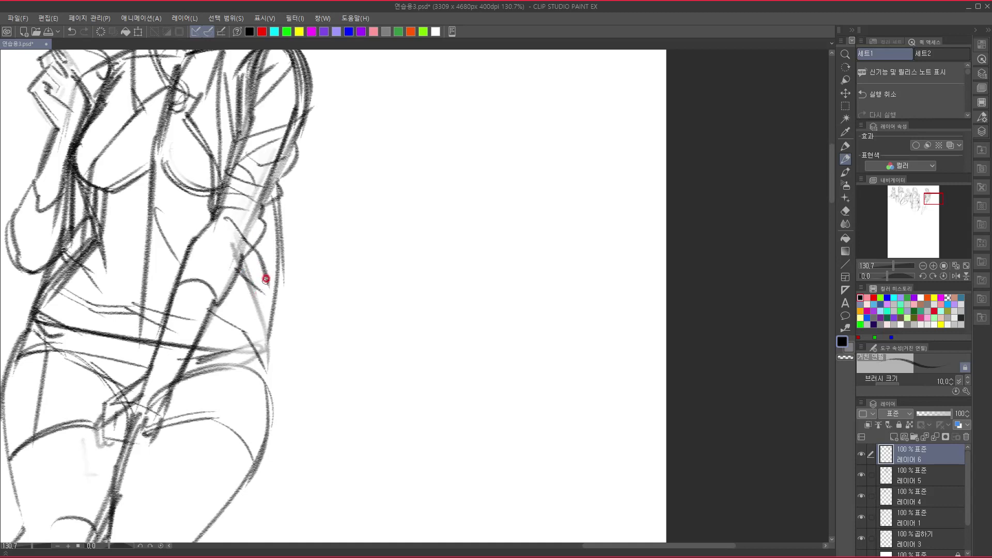
drag(259, 211, 266, 270)
drag(282, 355, 297, 312)
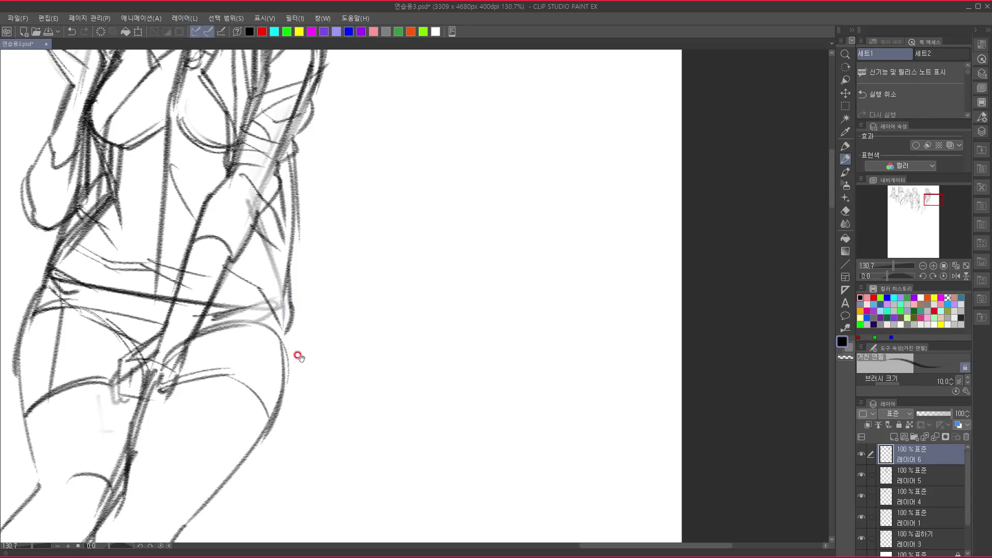
Darken the outer contour of the hip and thigh and close the hem's outer corner with an angled stroke.
drag(299, 350, 322, 238)
mouse_move(195, 213)
mouse_down()
mouse_move(291, 217)
mouse_move(276, 293)
mouse_move(275, 222)
mouse_up()
drag(306, 142, 294, 222)
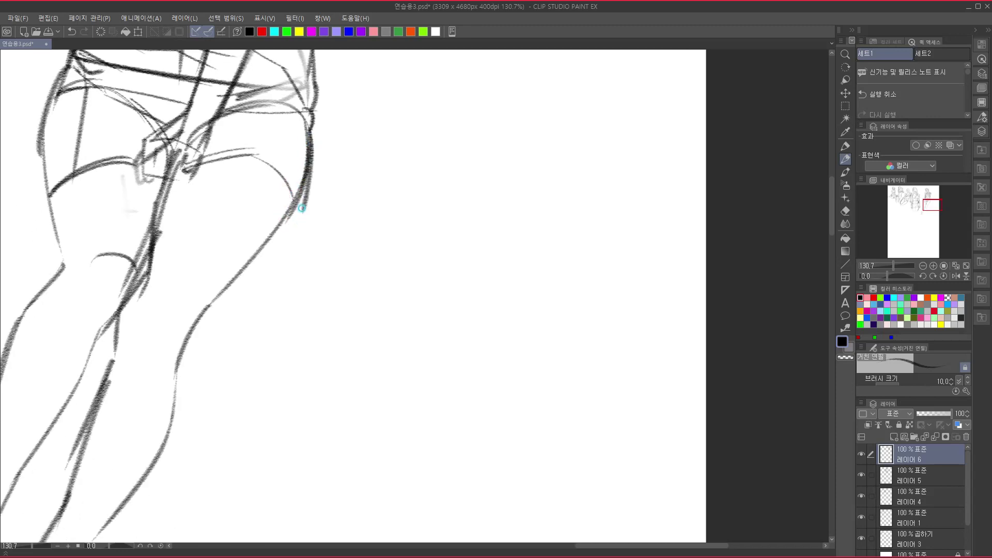
drag(232, 270, 315, 208)
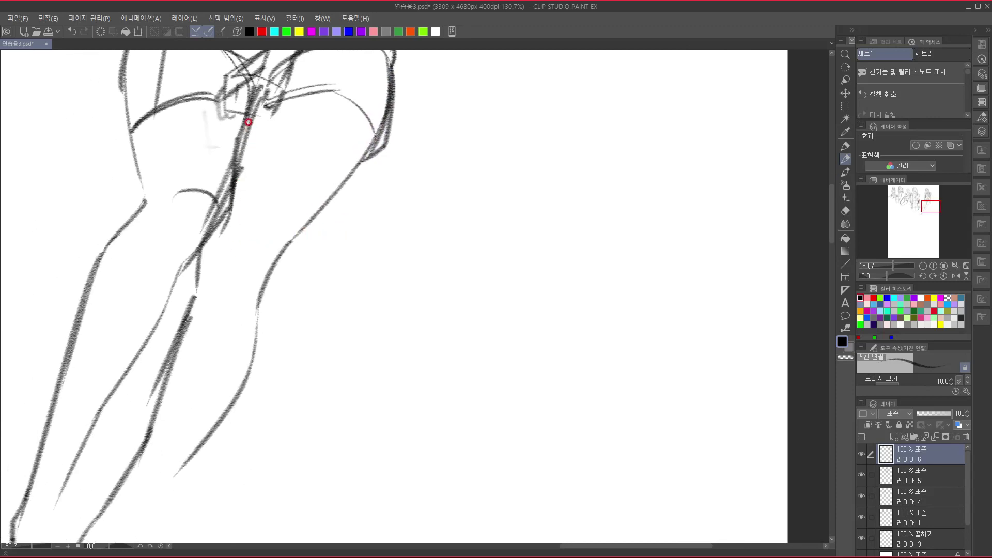
Darken the inner thigh contour down past the knee and mark both kneecaps with short curved strokes.
mouse_move(247, 118)
mouse_down()
mouse_move(225, 212)
mouse_move(194, 257)
mouse_move(224, 215)
mouse_move(155, 314)
mouse_up()
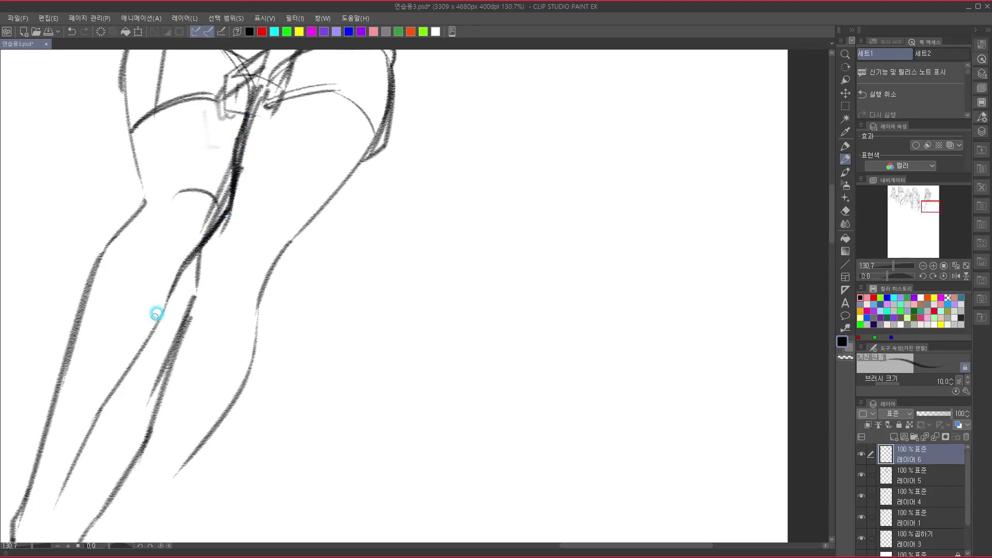
mouse_move(197, 239)
mouse_down()
mouse_move(199, 195)
mouse_move(204, 226)
mouse_move(200, 200)
mouse_move(160, 213)
mouse_up()
drag(223, 285, 228, 264)
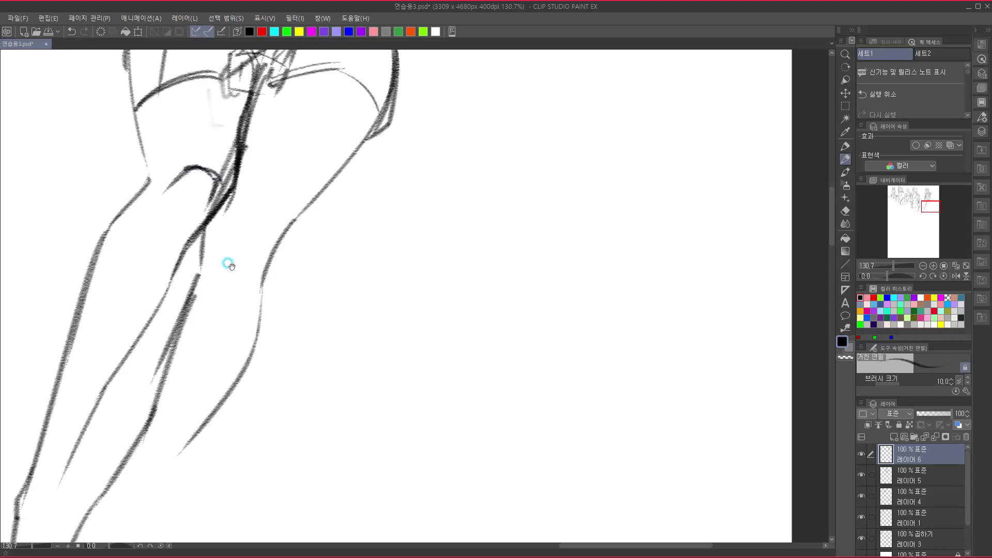
drag(213, 227, 230, 228)
mouse_move(236, 290)
mouse_down()
mouse_move(183, 475)
mouse_move(221, 288)
mouse_move(310, 106)
mouse_move(299, 349)
mouse_move(385, 150)
mouse_up()
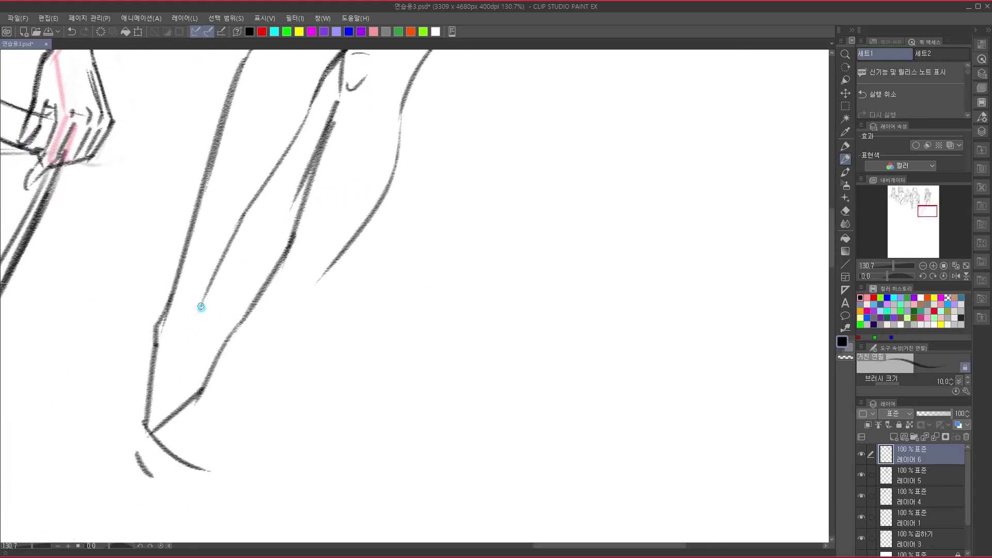
Sketch the front foot's ankle and heel lines and add curved strokes joining the shoe opening to the toe.
drag(201, 306, 186, 400)
mouse_move(201, 325)
mouse_down()
mouse_move(193, 391)
mouse_move(187, 344)
mouse_move(208, 288)
mouse_move(183, 320)
mouse_move(210, 333)
mouse_move(209, 296)
mouse_move(201, 354)
mouse_up()
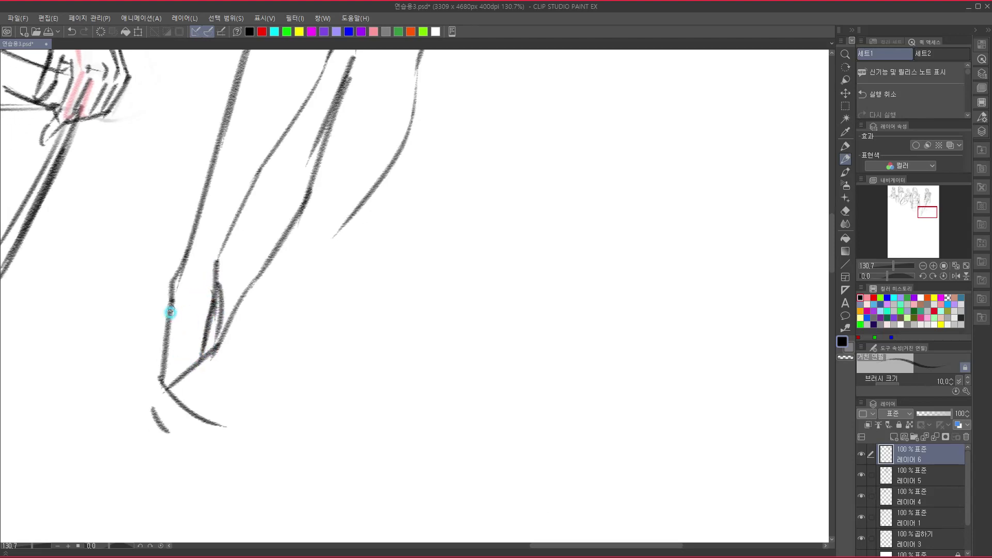
mouse_move(172, 305)
mouse_down()
mouse_move(156, 389)
mouse_move(165, 381)
mouse_move(156, 380)
mouse_move(192, 374)
mouse_up()
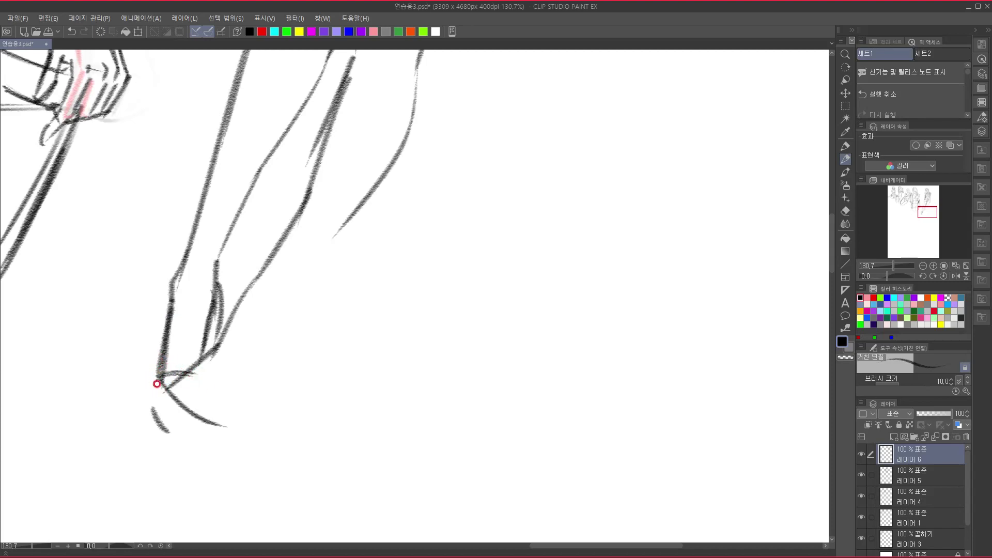
mouse_move(165, 337)
mouse_down()
mouse_move(148, 391)
mouse_move(155, 374)
mouse_move(152, 412)
mouse_move(174, 435)
mouse_move(191, 403)
mouse_move(155, 409)
mouse_move(173, 411)
mouse_move(173, 380)
mouse_move(216, 354)
mouse_up()
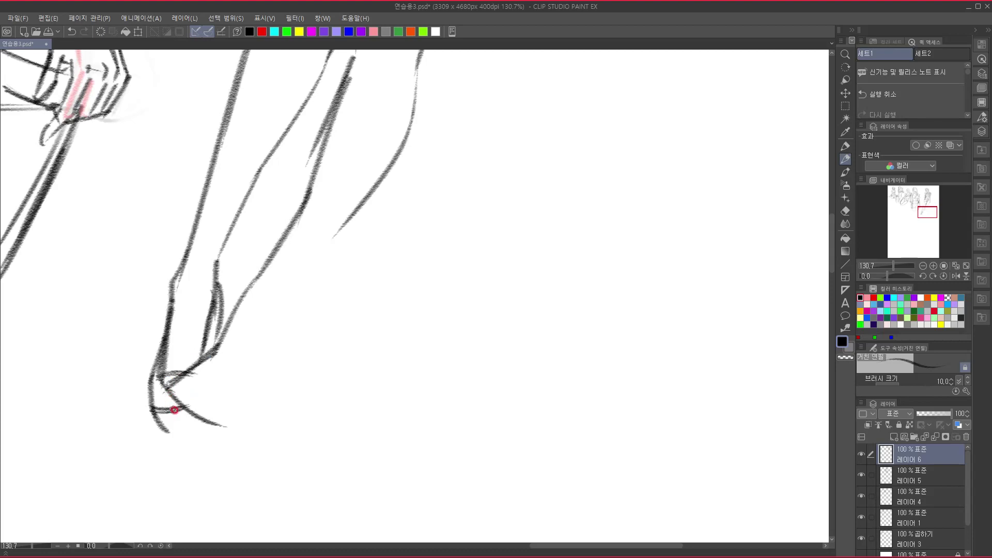
Draw the rear foot's sole curve and extend the rear calf contour down to the ankle.
mouse_move(166, 390)
mouse_down()
mouse_move(211, 402)
mouse_move(250, 391)
mouse_up()
drag(279, 360, 214, 356)
drag(328, 177, 220, 347)
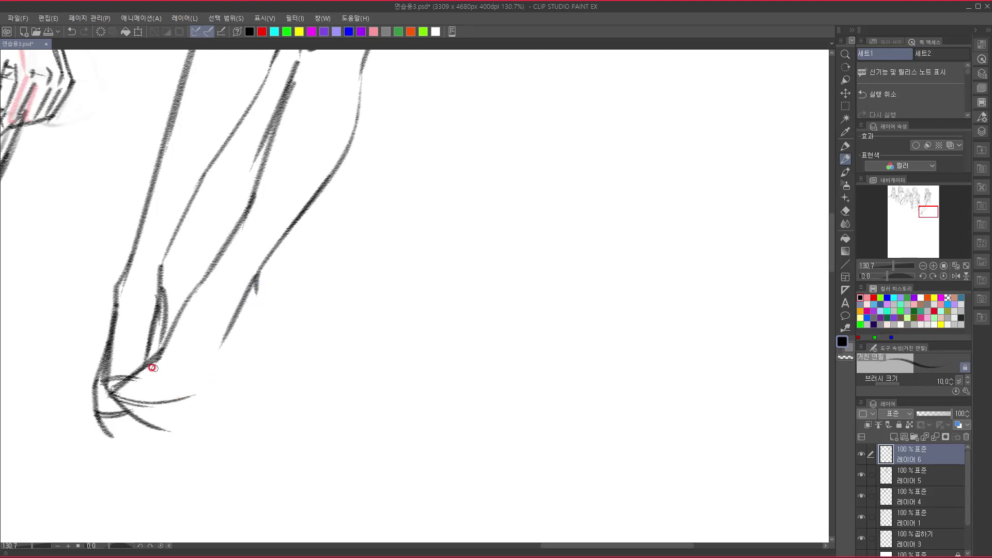
Draw the rear shoe's upper edge, rounded heel back, sole and high heel.
drag(138, 368, 201, 361)
key(ctrl+z)
drag(139, 366, 215, 354)
mouse_move(256, 277)
mouse_down()
mouse_move(267, 315)
mouse_move(243, 330)
mouse_move(217, 380)
mouse_move(236, 349)
mouse_up()
drag(116, 394, 213, 381)
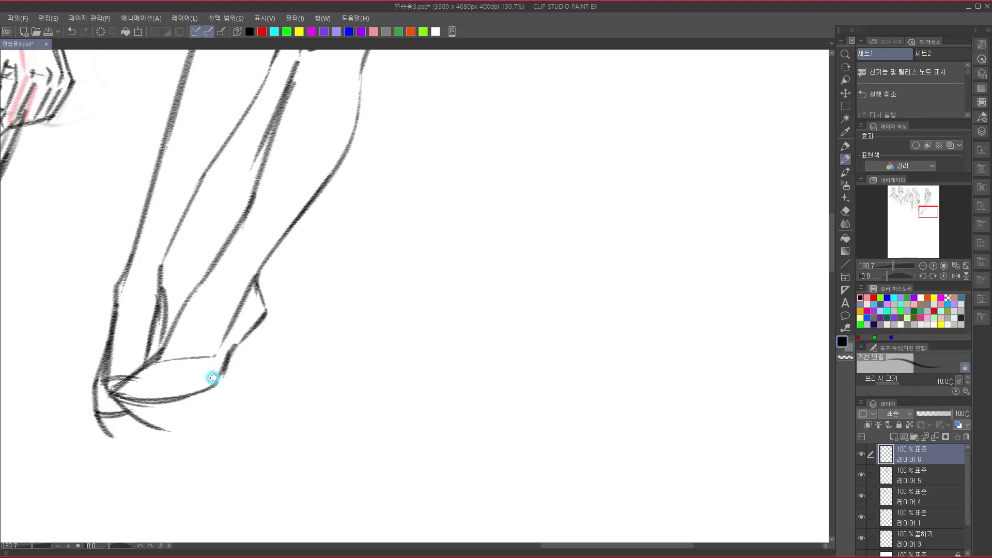
drag(266, 314, 248, 334)
mouse_move(249, 339)
mouse_down()
mouse_move(241, 385)
mouse_move(231, 384)
mouse_move(243, 384)
mouse_move(290, 311)
mouse_up()
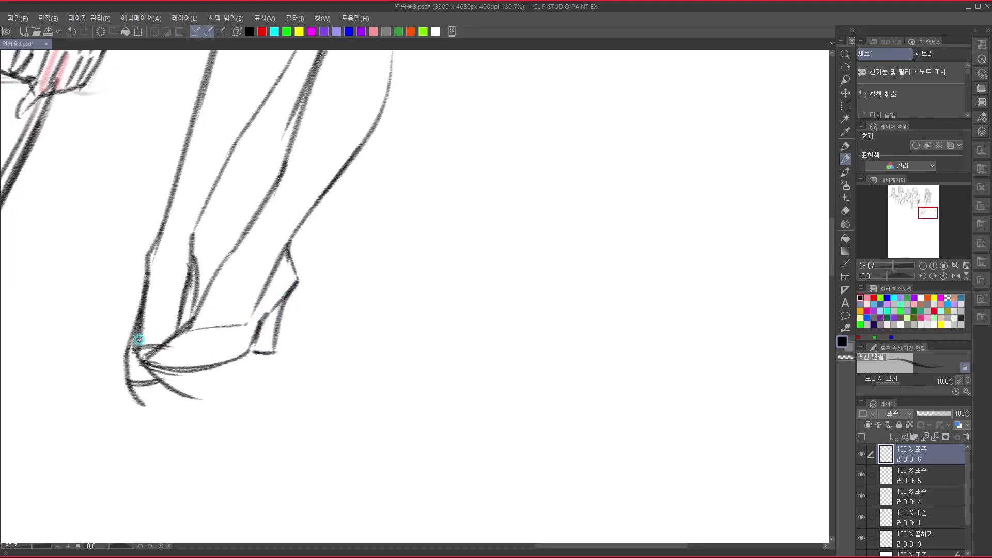
Add curved edges around the front shoe's opening and toe, and erase the stray stroke beneath the foot.
drag(138, 337, 175, 335)
mouse_move(128, 356)
mouse_down()
mouse_move(136, 373)
mouse_move(179, 374)
mouse_up()
drag(190, 408, 182, 465)
drag(276, 315, 312, 275)
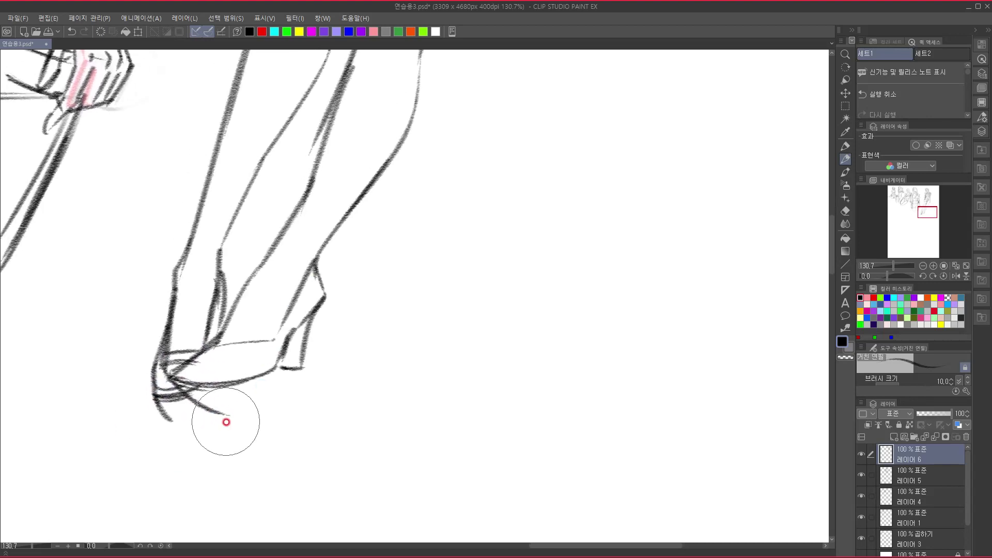
mouse_move(226, 421)
mouse_down()
mouse_move(191, 427)
mouse_move(242, 426)
mouse_up()
drag(345, 344, 258, 463)
drag(419, 173, 309, 408)
drag(361, 310, 369, 475)
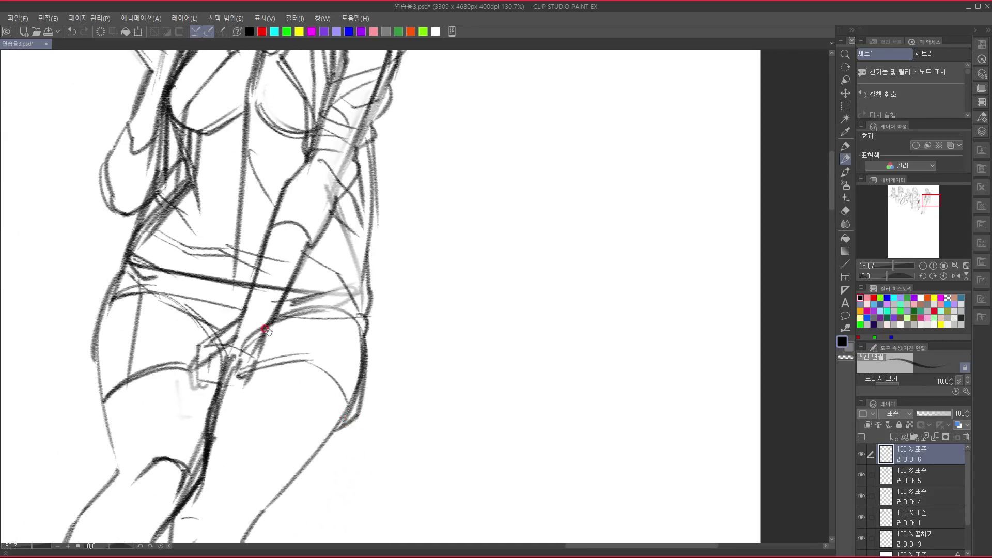
Darken the lowered hand's fingers, the inner thigh line and the outer contour of the hip and thigh.
drag(266, 330, 337, 195)
mouse_move(280, 254)
mouse_down()
mouse_move(293, 257)
mouse_move(278, 261)
mouse_move(294, 280)
mouse_move(283, 336)
mouse_up()
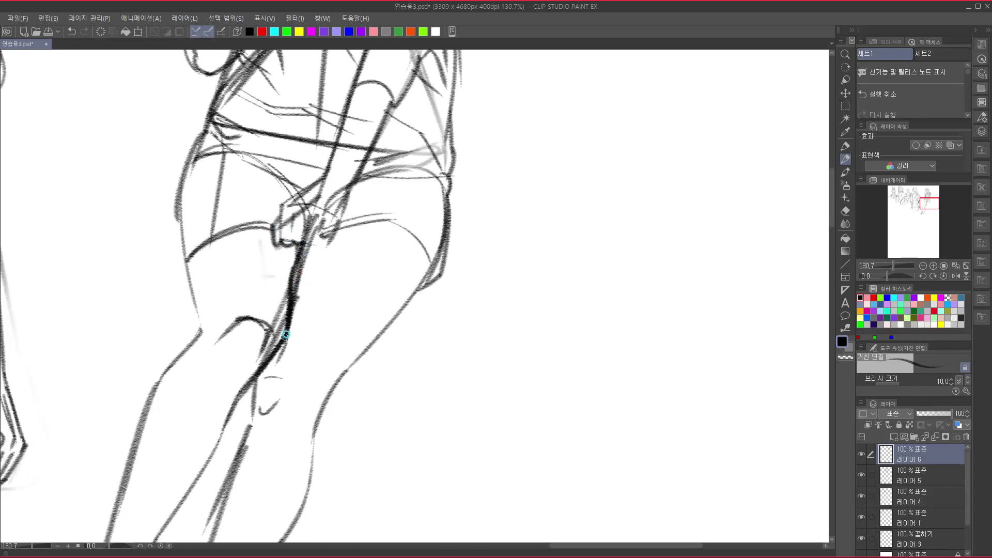
mouse_move(182, 208)
mouse_down()
mouse_move(199, 325)
mouse_move(248, 334)
mouse_up()
drag(300, 250, 273, 479)
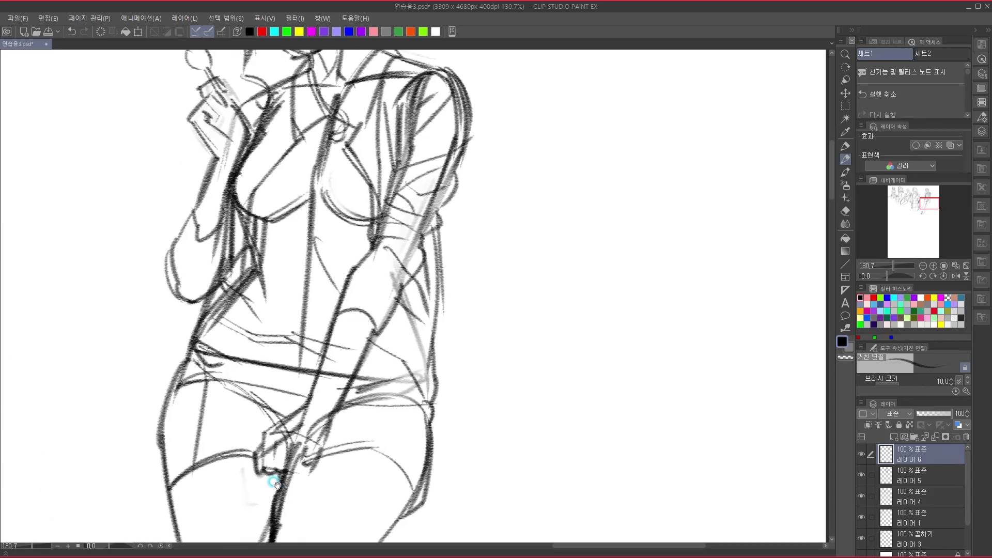
drag(383, 274, 329, 472)
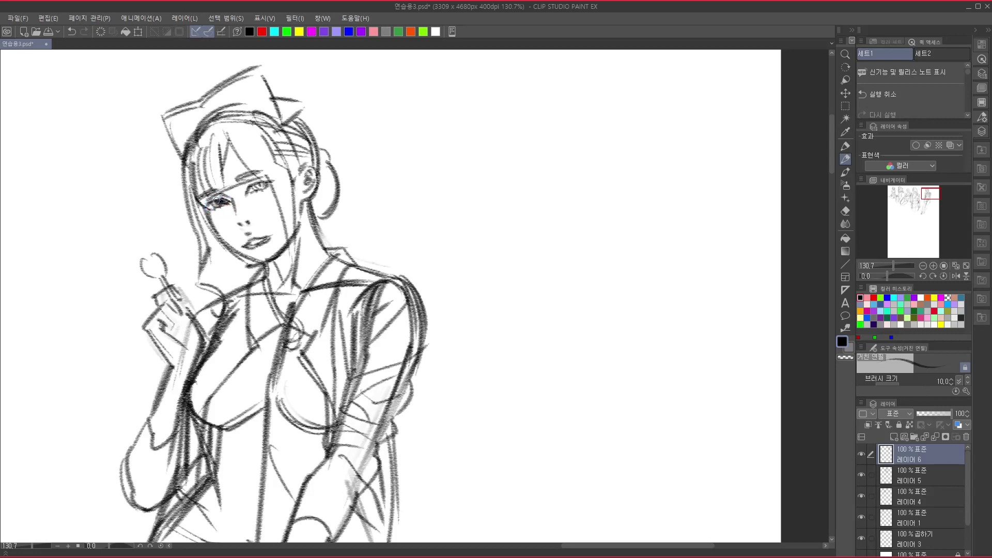
Darken the eye beneath the fringe, refine the lips, and touch up the collar and jacket front.
drag(217, 201, 226, 206)
drag(242, 244, 259, 248)
drag(293, 357, 381, 236)
drag(389, 336, 412, 382)
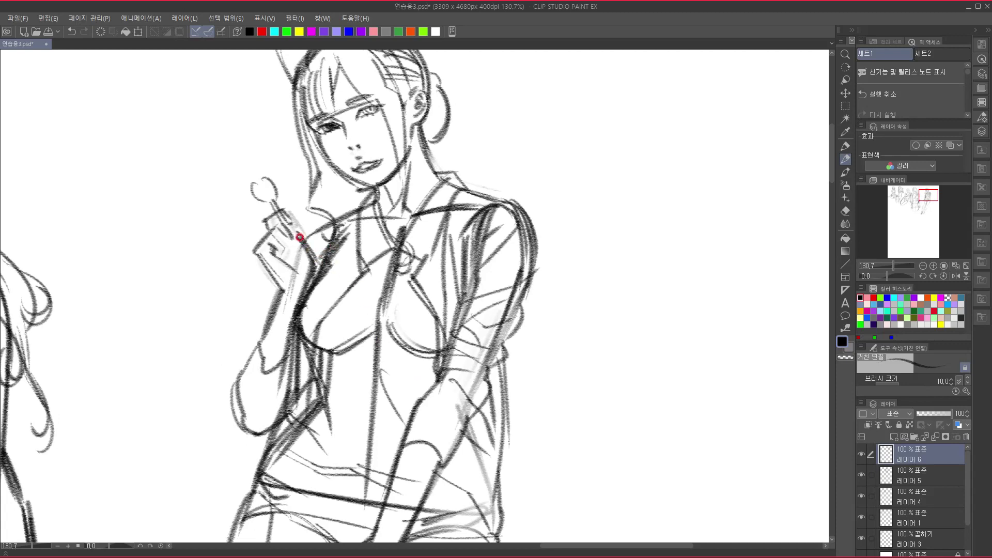
drag(299, 237, 348, 219)
drag(332, 265, 307, 277)
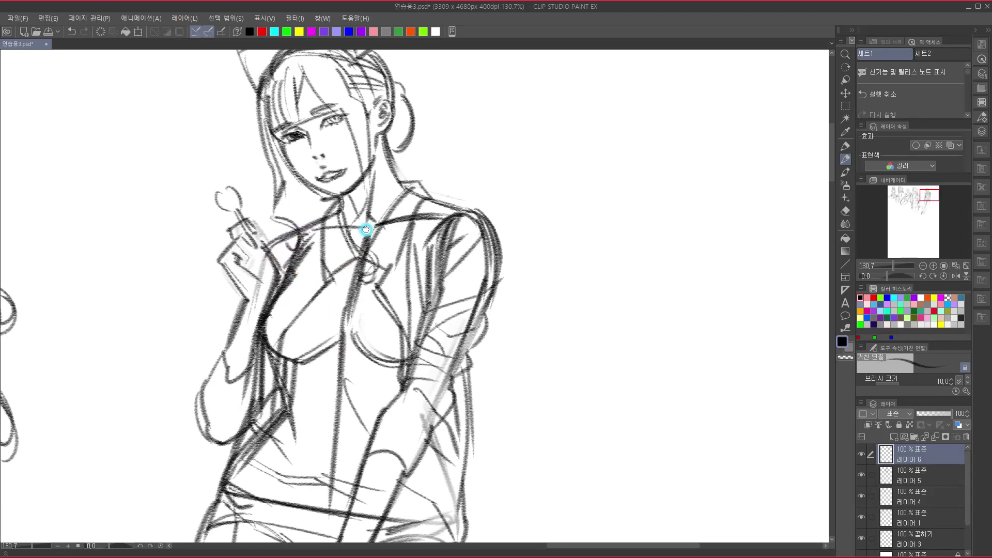
mouse_move(345, 197)
mouse_down()
mouse_move(356, 213)
mouse_move(335, 321)
mouse_up()
Move the figure's layer toward the neighbouring figures and add a new raster layer above it.
mouse_move(344, 465)
mouse_down()
mouse_move(398, 327)
mouse_move(428, 207)
mouse_move(520, 226)
mouse_move(475, 354)
mouse_move(429, 335)
mouse_move(477, 297)
mouse_up()
key(k)
mouse_move(408, 299)
mouse_down()
mouse_move(288, 288)
mouse_move(310, 377)
mouse_move(359, 355)
mouse_move(377, 332)
mouse_move(345, 301)
mouse_move(354, 343)
mouse_move(281, 482)
mouse_move(281, 414)
mouse_move(261, 381)
mouse_move(301, 377)
mouse_move(296, 321)
mouse_move(296, 350)
mouse_move(234, 382)
mouse_move(247, 332)
mouse_up()
key(p)
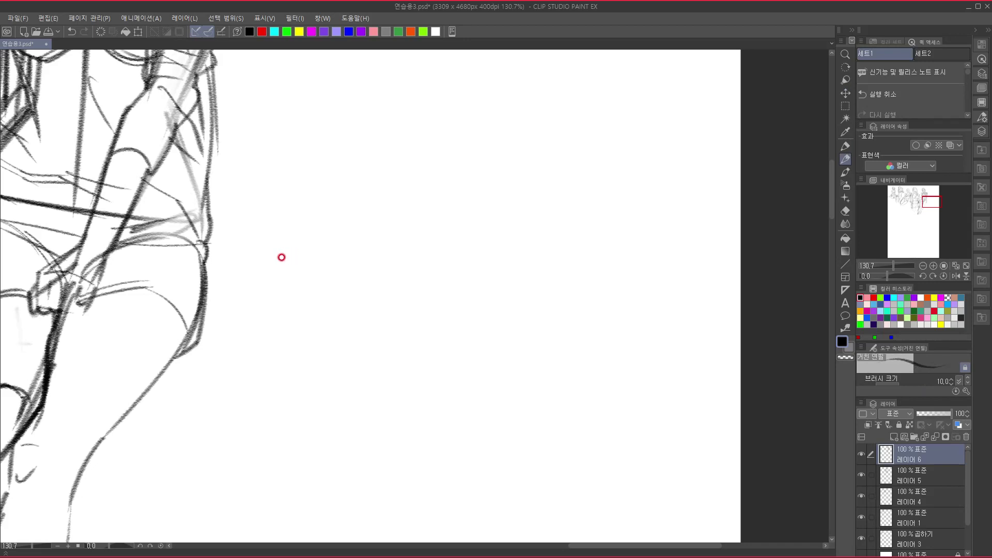
click(861, 455)
click(861, 455)
click(893, 436)
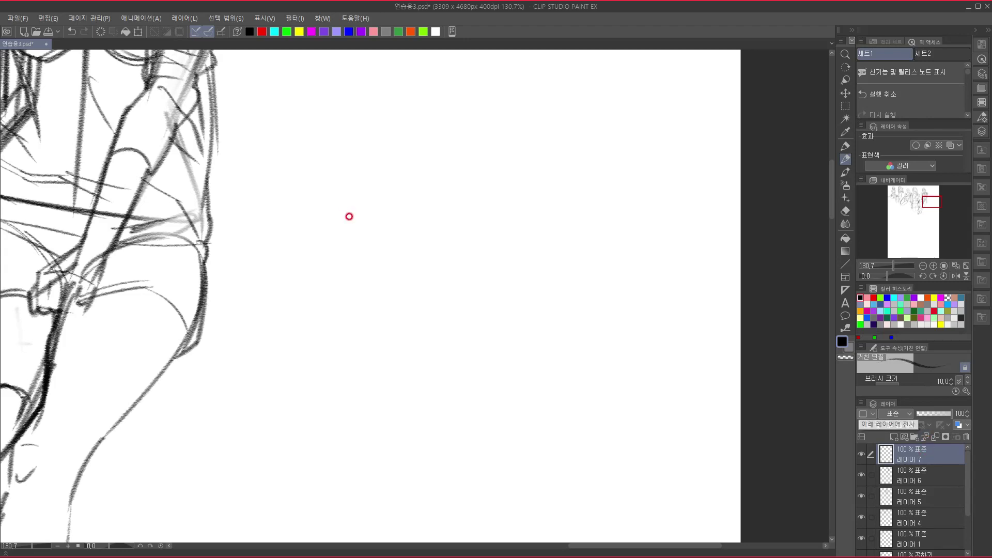
Draw the rounded skull, nape, face side and jaw line of a new tilted head in the blank area beside the figure.
mouse_move(345, 230)
mouse_down()
mouse_move(288, 406)
mouse_move(290, 432)
mouse_move(266, 432)
mouse_up()
drag(346, 141, 338, 219)
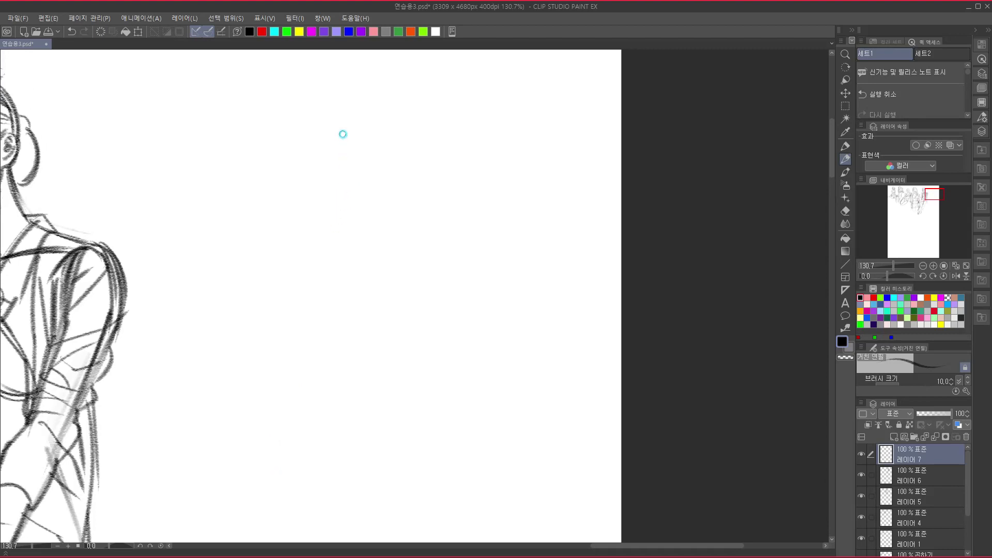
mouse_move(341, 133)
mouse_down()
mouse_move(308, 205)
mouse_move(387, 108)
mouse_move(438, 135)
mouse_move(433, 187)
mouse_move(380, 258)
mouse_move(345, 227)
mouse_move(376, 246)
mouse_up()
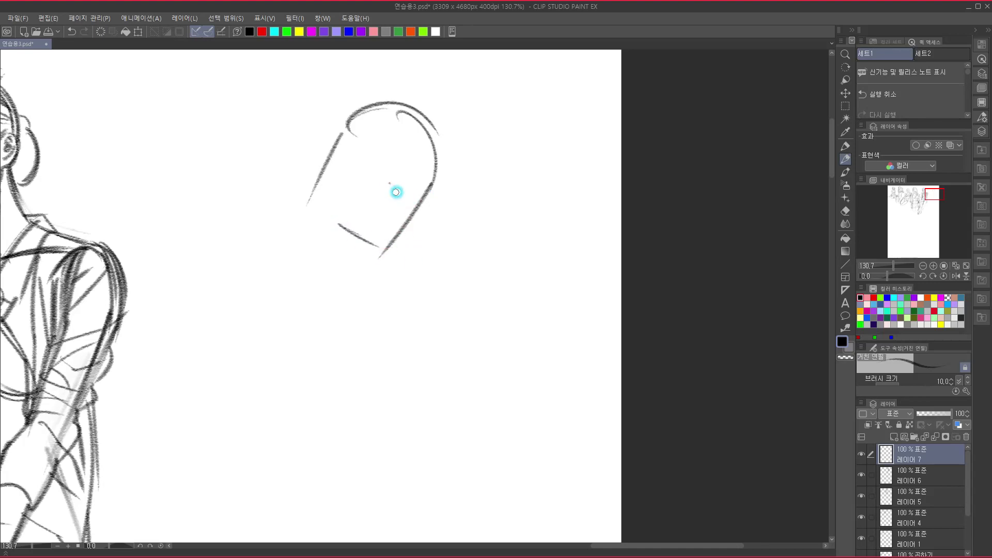
Sketch the new head's lowered eyes, brow line, nose, lips and chin facing downward.
mouse_move(387, 180)
mouse_down()
mouse_move(404, 196)
mouse_move(417, 184)
mouse_move(428, 192)
mouse_up()
drag(389, 181, 391, 190)
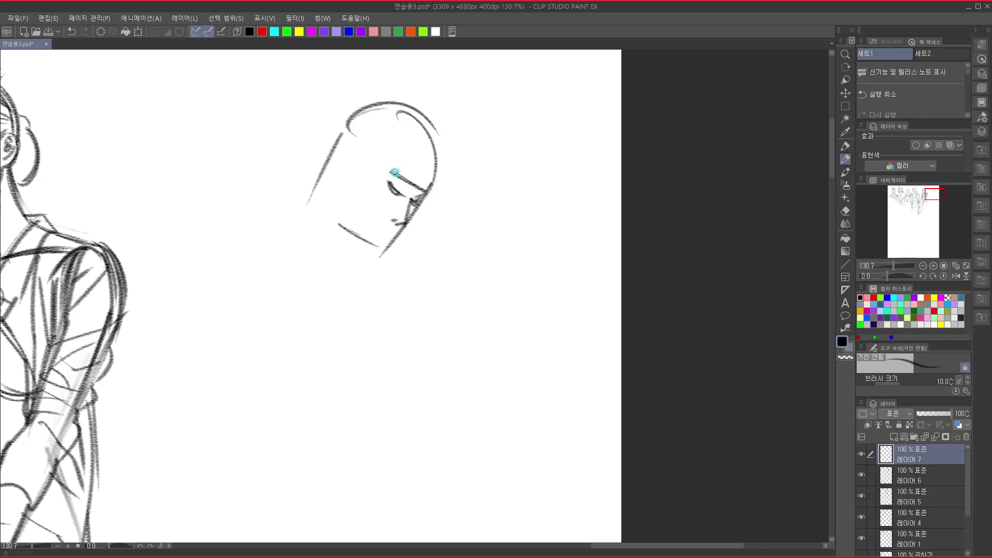
drag(394, 172, 409, 184)
drag(396, 226, 391, 232)
drag(376, 226, 387, 235)
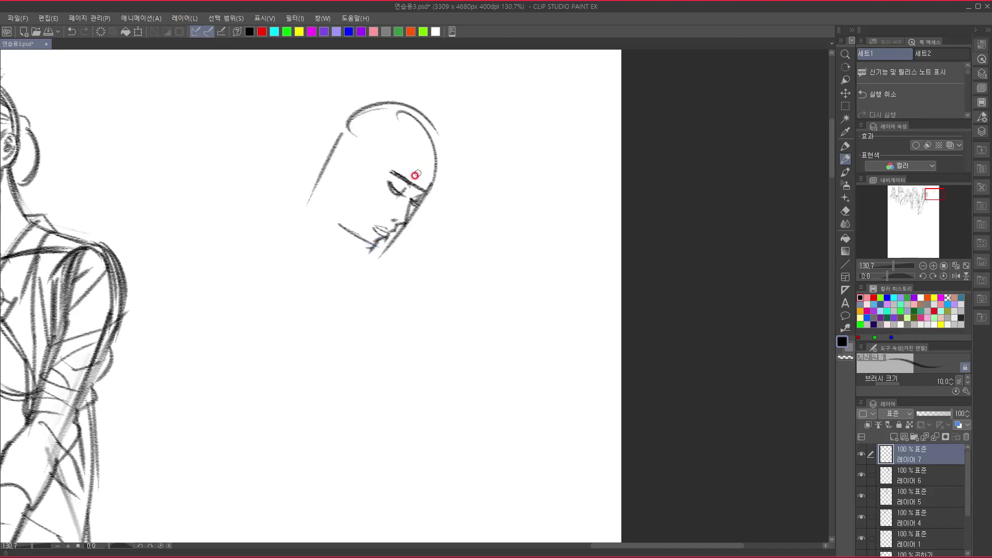
Strengthen the jaw line, and fade the nose, mouth and jaw strokes with the eraser.
drag(351, 237, 369, 248)
drag(335, 217, 371, 250)
mouse_move(428, 184)
mouse_down()
mouse_move(363, 214)
mouse_move(417, 214)
mouse_move(453, 177)
mouse_up()
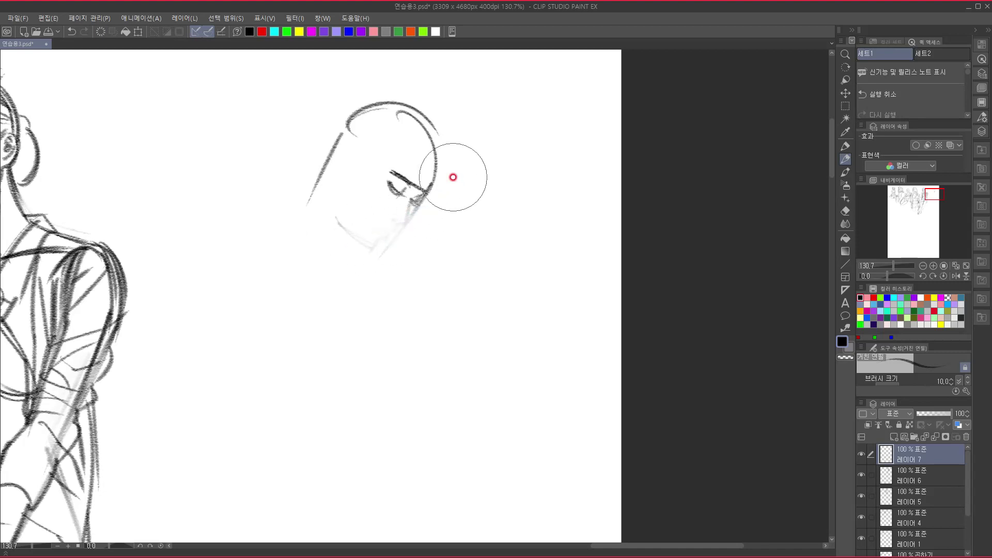
Redraw the nose, lips, chin and jaw over the faded strokes and add an ear at the back of the head.
mouse_move(391, 183)
mouse_down()
mouse_move(415, 201)
mouse_move(397, 222)
mouse_move(416, 188)
mouse_move(405, 220)
mouse_move(398, 222)
mouse_up()
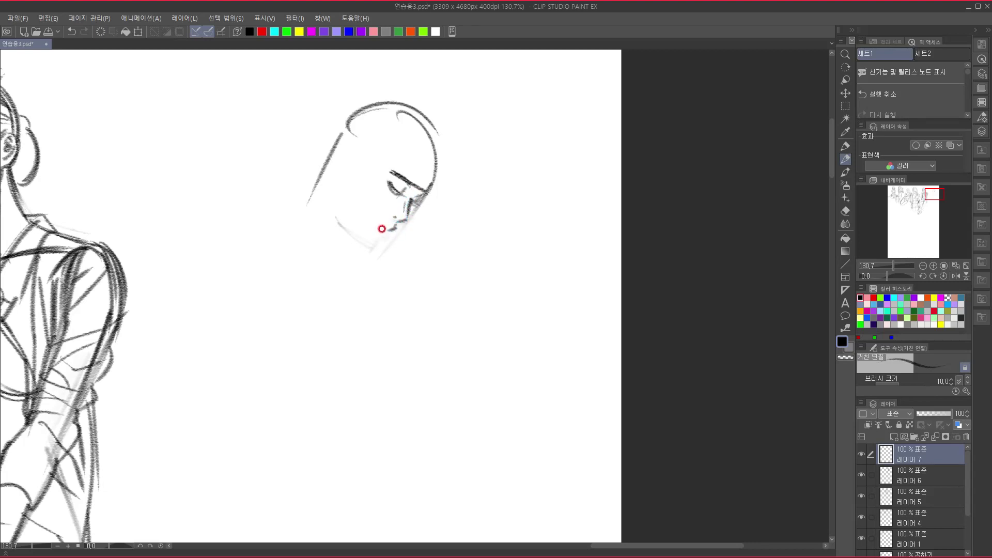
mouse_move(379, 227)
mouse_down()
mouse_move(371, 250)
mouse_move(342, 222)
mouse_move(370, 245)
mouse_up()
mouse_move(362, 238)
mouse_down()
mouse_move(339, 224)
mouse_move(370, 243)
mouse_move(365, 236)
mouse_up()
drag(343, 196, 374, 242)
mouse_move(339, 195)
mouse_down()
mouse_move(372, 218)
mouse_move(342, 202)
mouse_move(368, 231)
mouse_move(344, 188)
mouse_move(348, 146)
mouse_move(345, 160)
mouse_move(345, 147)
mouse_move(332, 166)
mouse_up()
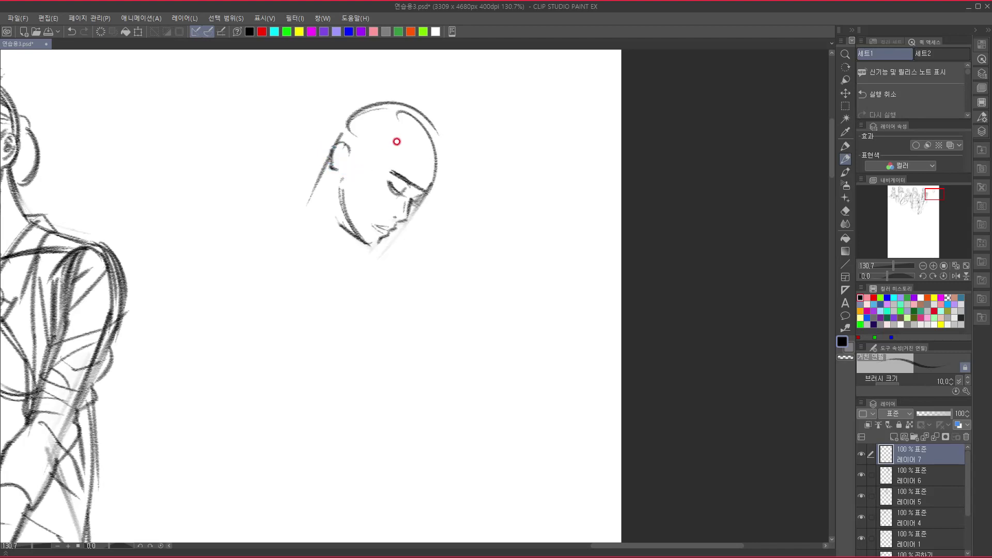
Refine the lowered eye, strengthen the forehead edge above the brow, and add a short hairline stroke across the forehead.
mouse_move(411, 200)
mouse_down()
mouse_move(435, 205)
mouse_move(406, 195)
mouse_up()
key(ctrl+z)
drag(400, 193, 412, 204)
drag(440, 158, 421, 193)
mouse_move(442, 157)
mouse_down()
mouse_move(424, 196)
mouse_move(432, 165)
mouse_move(407, 169)
mouse_up()
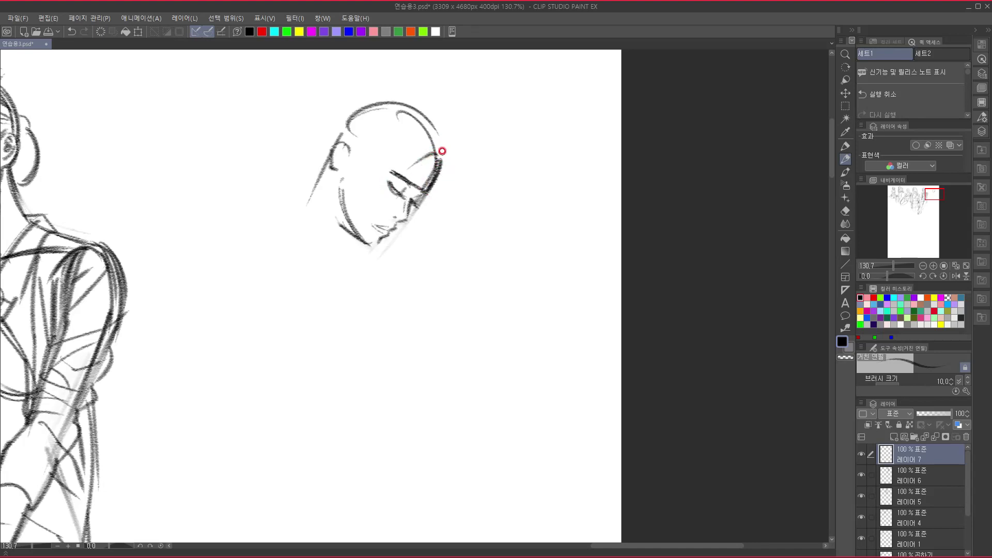
Draw a long lock hanging in front of the forehead and several thin strands falling across the face.
drag(445, 155, 438, 320)
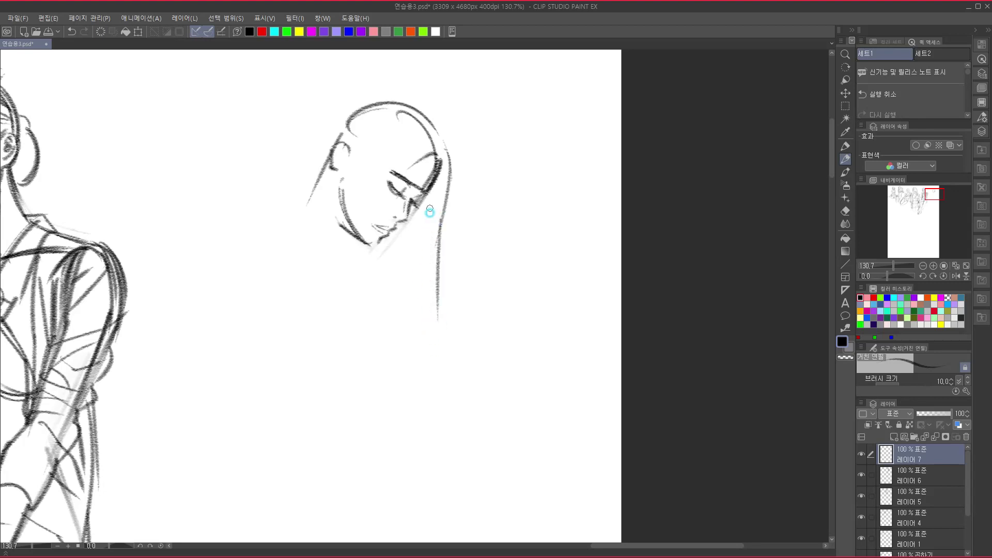
drag(433, 206, 440, 333)
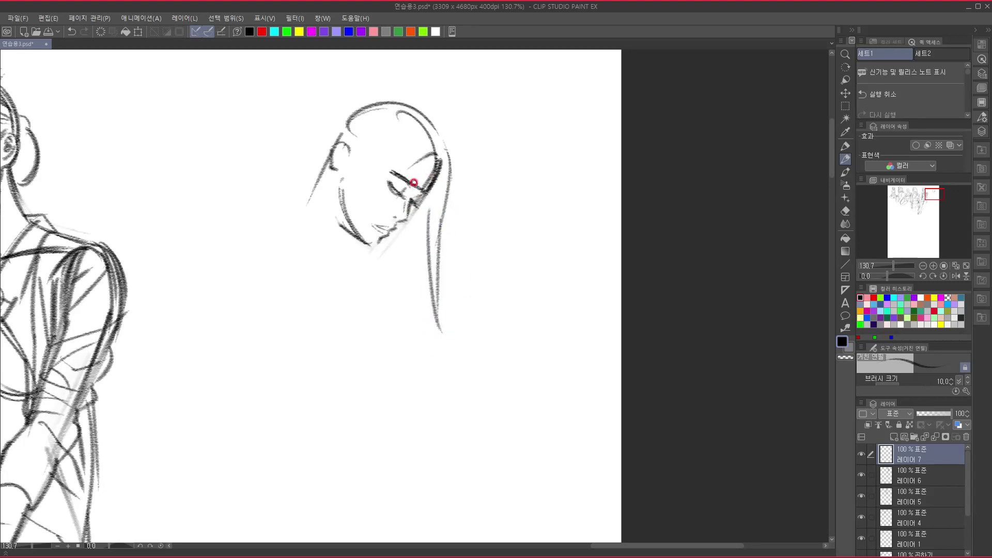
drag(406, 164, 401, 267)
drag(390, 181, 407, 275)
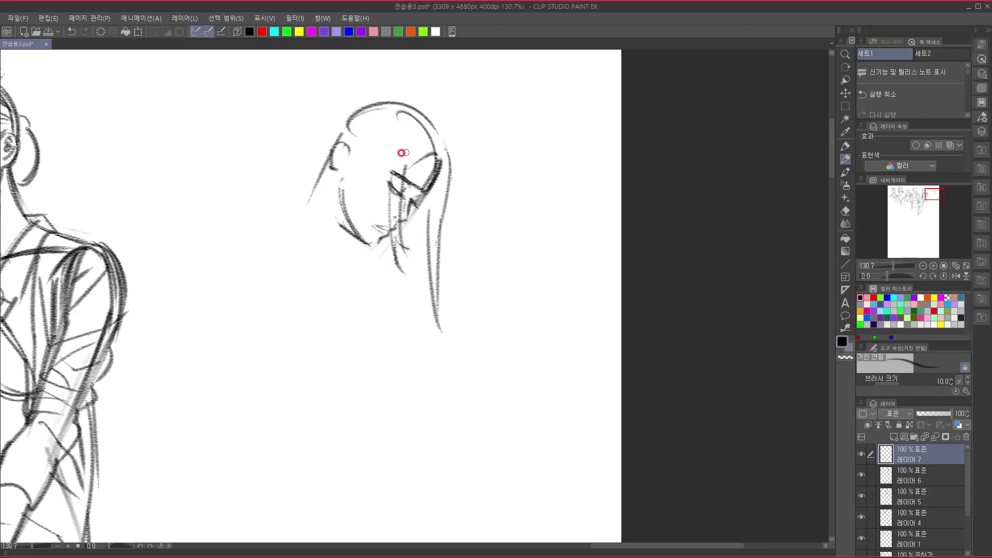
drag(392, 175, 372, 279)
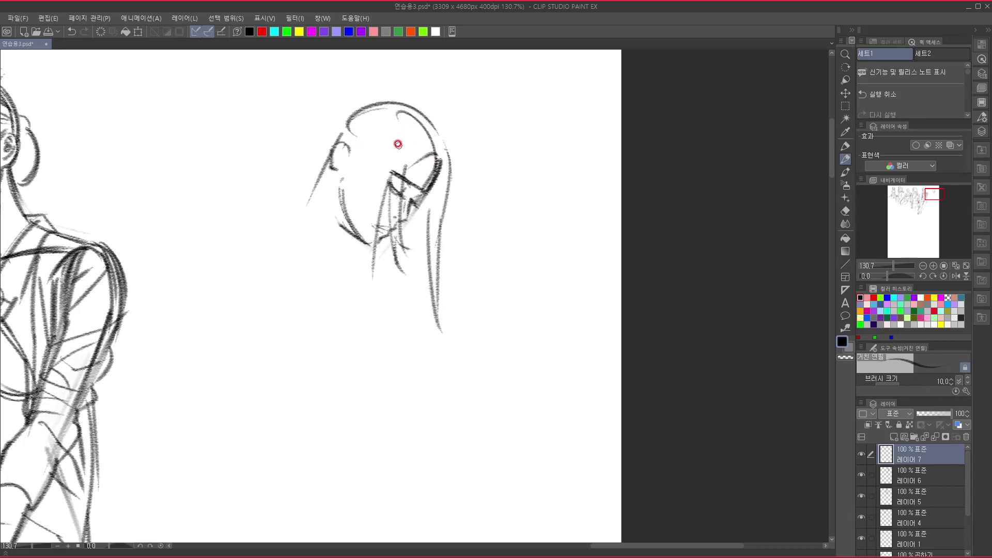
Outline the hair over the crown and back of the head, with parted locks falling past the cheek into a curled tip.
drag(340, 115, 284, 212)
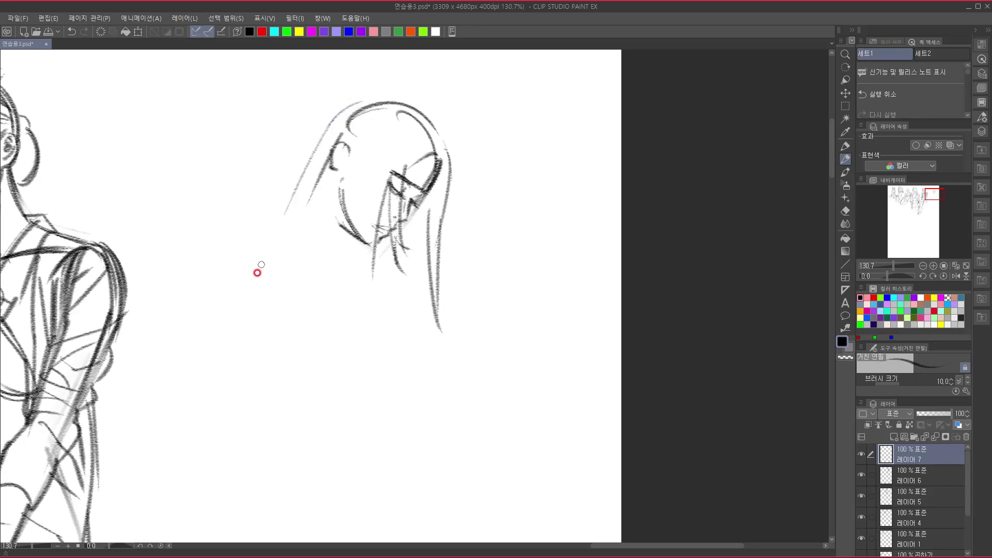
mouse_move(338, 114)
mouse_down()
mouse_move(415, 113)
mouse_move(361, 113)
mouse_move(392, 97)
mouse_move(440, 142)
mouse_move(420, 114)
mouse_move(443, 151)
mouse_move(427, 120)
mouse_move(360, 103)
mouse_move(332, 133)
mouse_move(366, 111)
mouse_move(420, 120)
mouse_move(365, 146)
mouse_up()
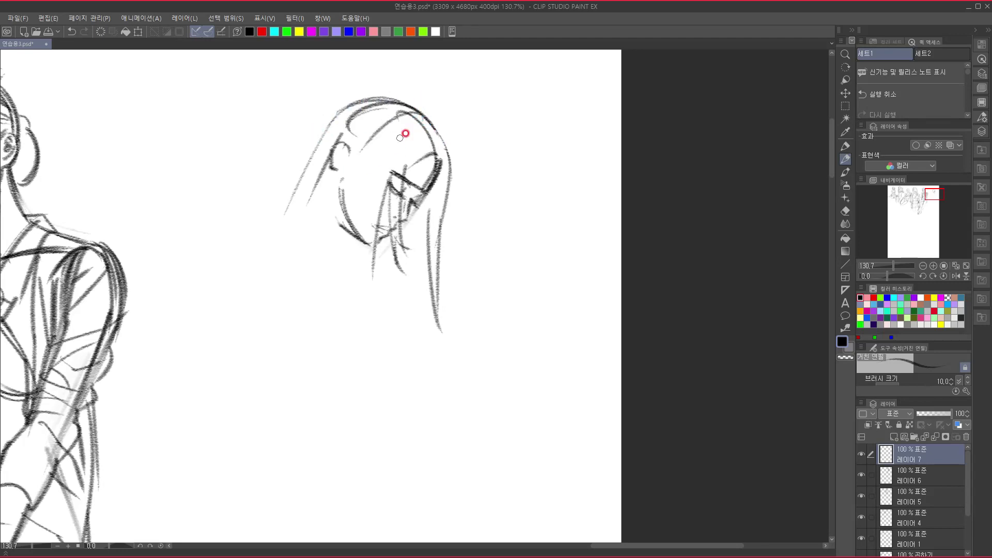
drag(415, 120, 356, 181)
mouse_move(381, 145)
mouse_down()
mouse_move(358, 179)
mouse_move(349, 257)
mouse_up()
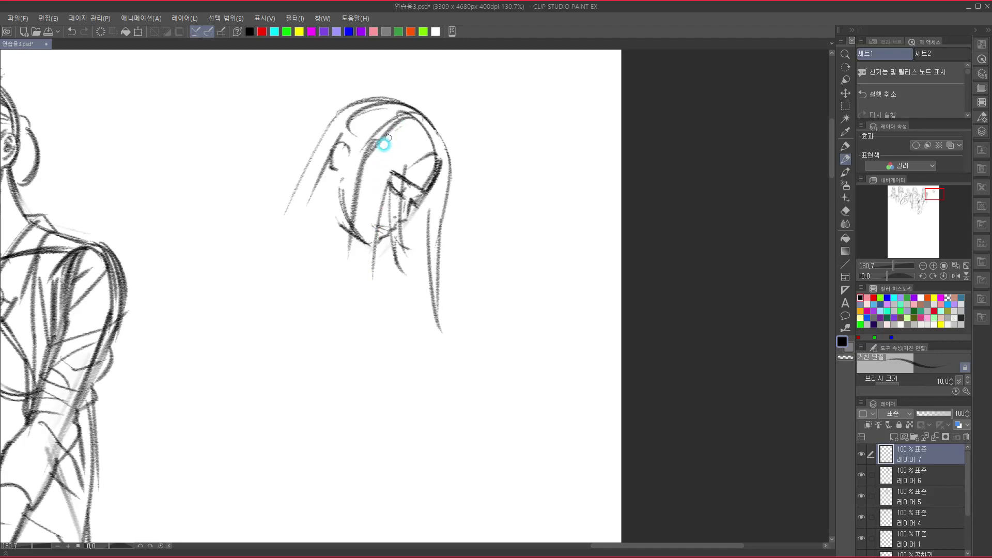
mouse_move(386, 140)
mouse_down()
mouse_move(367, 200)
mouse_move(362, 297)
mouse_up()
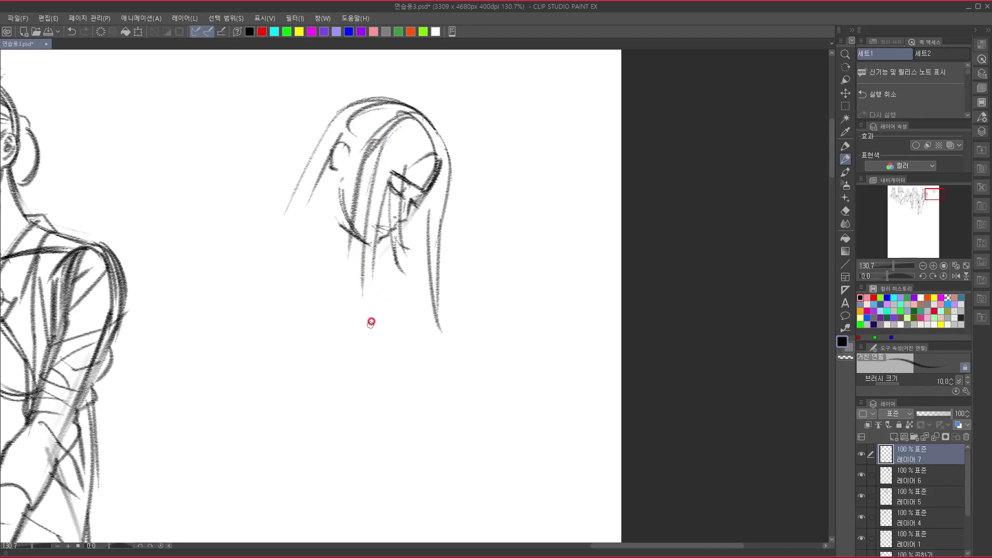
mouse_move(364, 254)
mouse_down()
mouse_move(396, 300)
mouse_move(372, 278)
mouse_move(383, 315)
mouse_up()
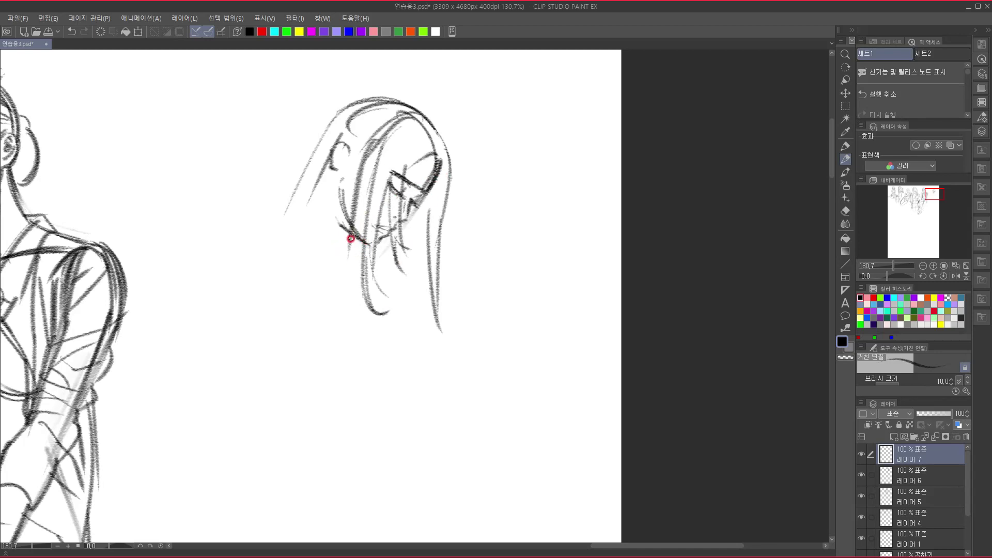
Sketch the side locks sweeping down past the jaw, with their ends curling back behind the neck.
drag(349, 246, 305, 291)
mouse_move(365, 171)
mouse_down()
mouse_move(356, 245)
mouse_move(306, 289)
mouse_up()
drag(360, 143, 321, 288)
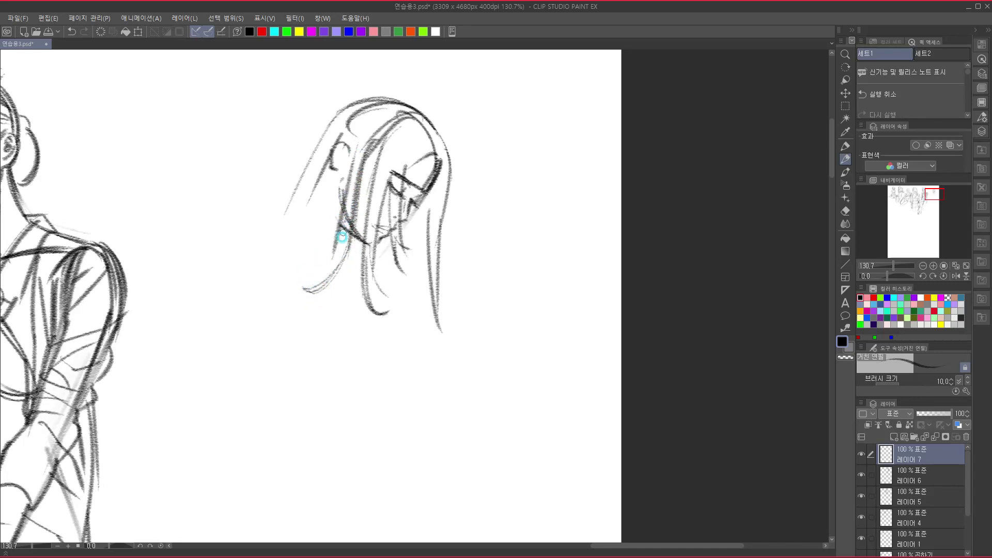
drag(342, 229, 290, 280)
drag(350, 232, 299, 279)
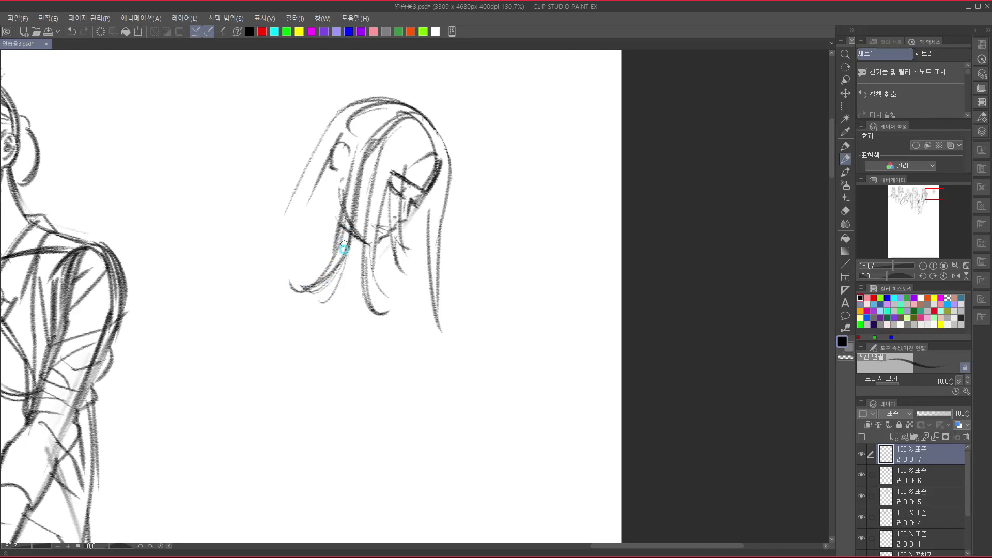
drag(345, 242, 319, 306)
key(ctrl+z)
drag(349, 241, 314, 310)
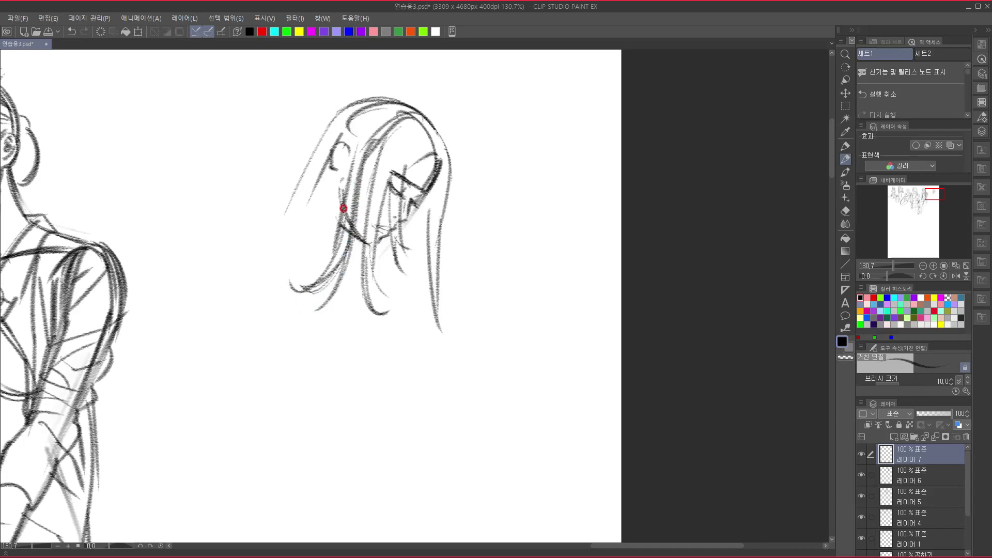
Draw hair strands over the ear and a long back lock flicking outward at its end.
drag(343, 135, 333, 206)
drag(340, 137, 320, 253)
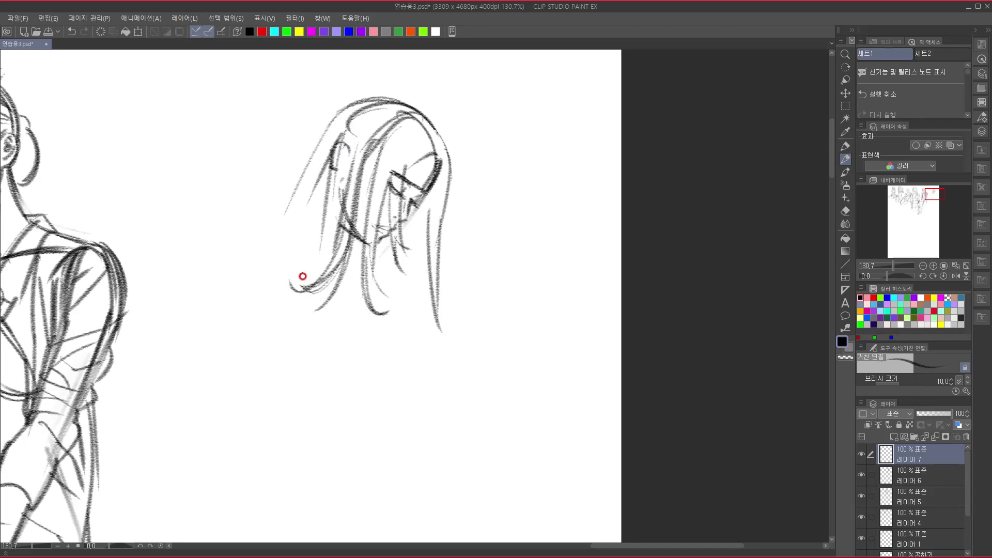
mouse_move(322, 145)
mouse_down()
mouse_move(301, 263)
mouse_move(309, 222)
mouse_move(269, 283)
mouse_move(321, 242)
mouse_move(267, 276)
mouse_move(312, 219)
mouse_move(243, 283)
mouse_up()
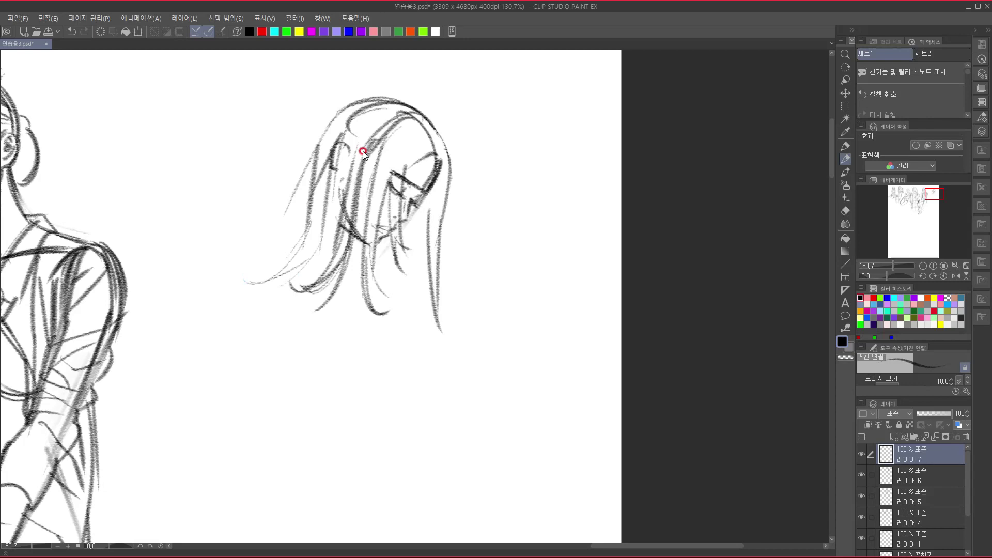
key(ctrl+z)
mouse_move(317, 228)
mouse_down()
mouse_move(275, 282)
mouse_move(230, 279)
mouse_up()
Thicken the flicked back lock with extra strands and darken the outer contour of the hair.
mouse_move(325, 173)
mouse_down()
mouse_move(328, 296)
mouse_move(338, 263)
mouse_up()
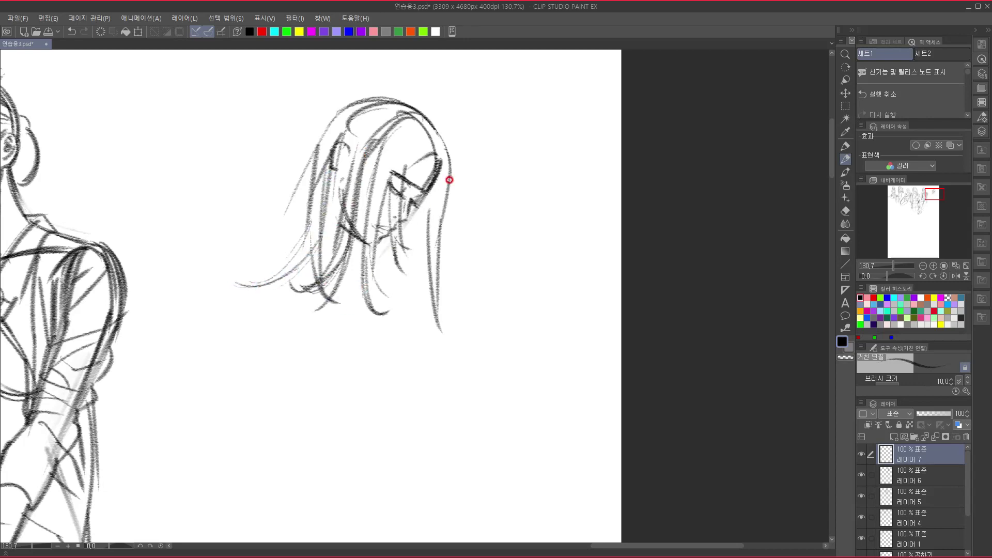
key(ctrl+z)
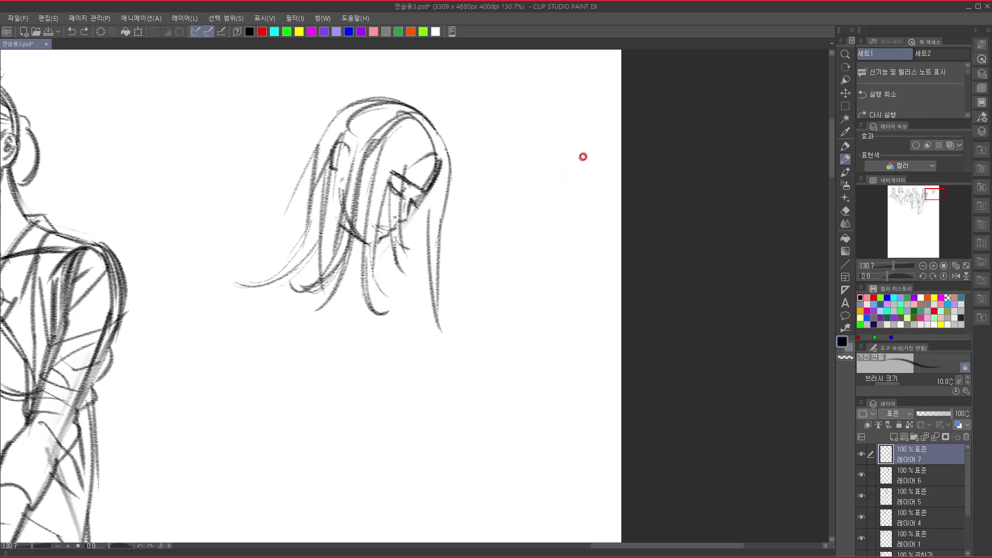
key(ctrl+z)
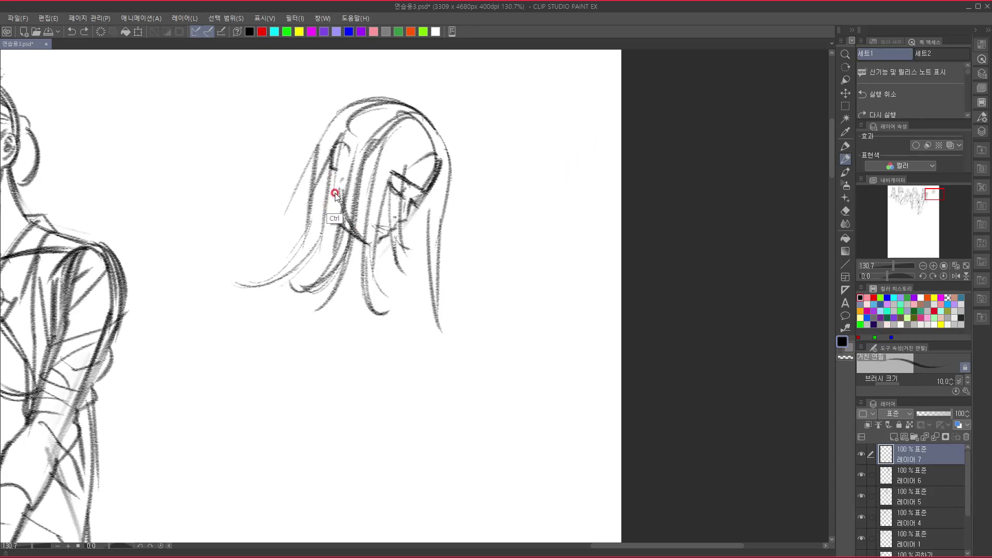
mouse_move(331, 175)
mouse_down()
mouse_move(320, 226)
mouse_move(250, 281)
mouse_up()
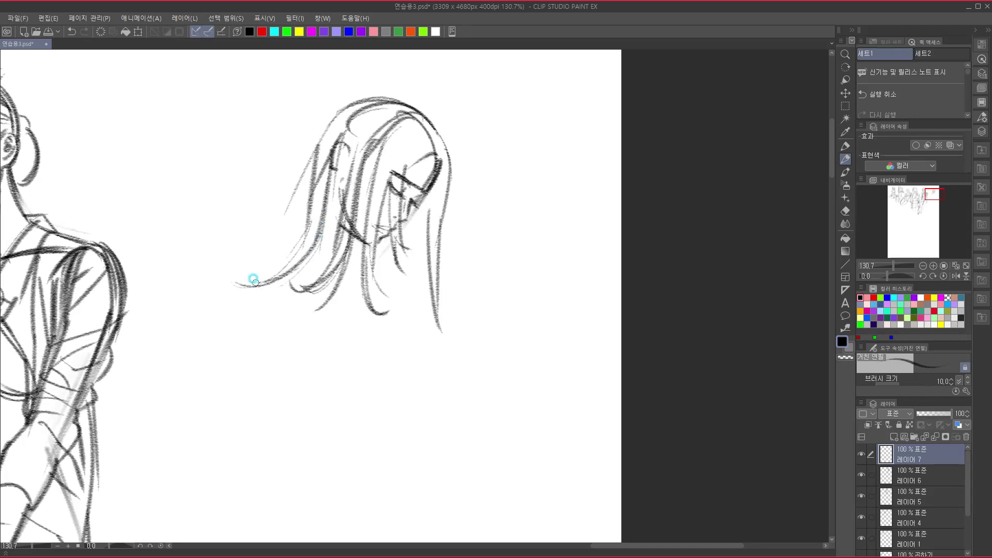
drag(335, 166, 279, 272)
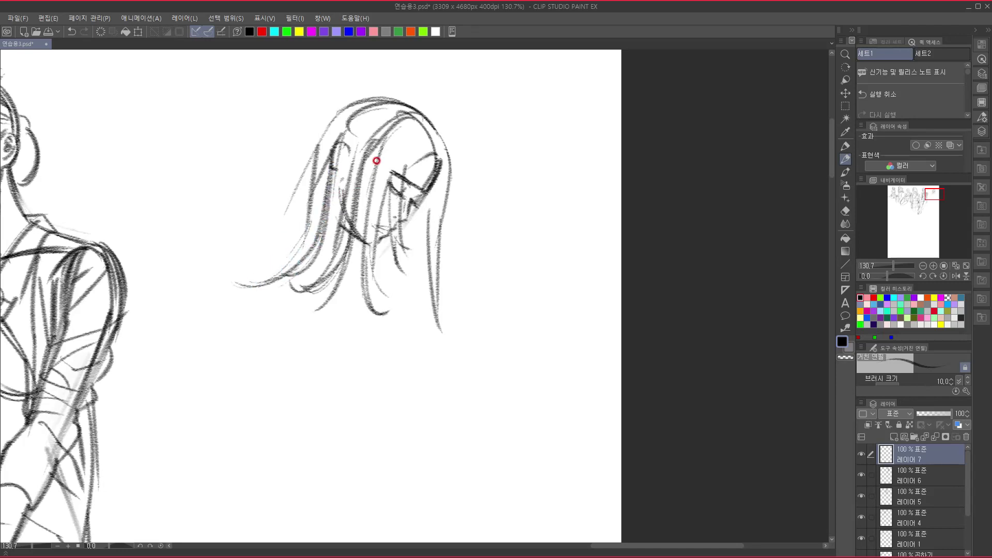
mouse_move(294, 190)
mouse_down()
mouse_move(322, 131)
mouse_move(272, 236)
mouse_up()
Draw the neck and the shoulder line beneath the chin, and add a short strand along the back hair edge.
drag(398, 212, 406, 197)
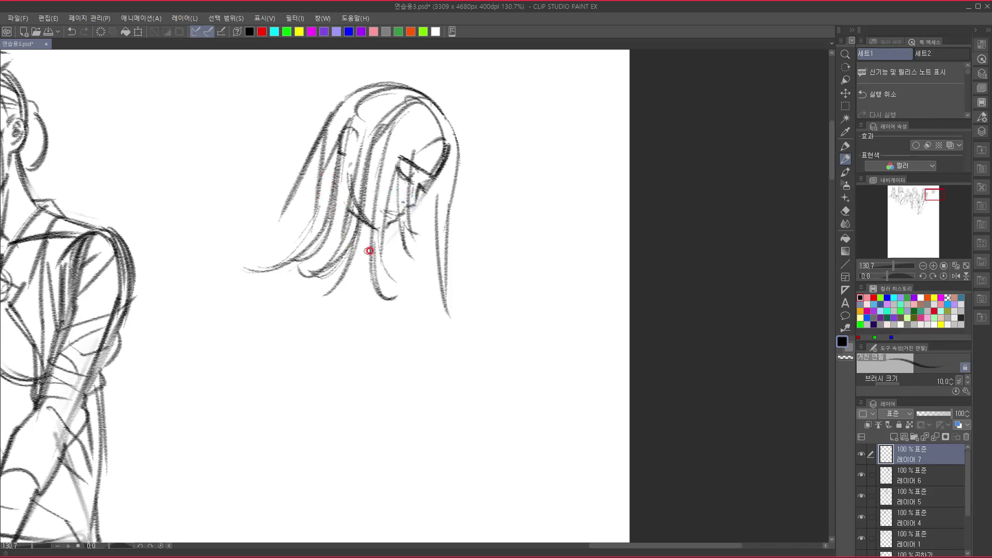
mouse_move(362, 223)
mouse_down()
mouse_move(354, 247)
mouse_move(350, 230)
mouse_up()
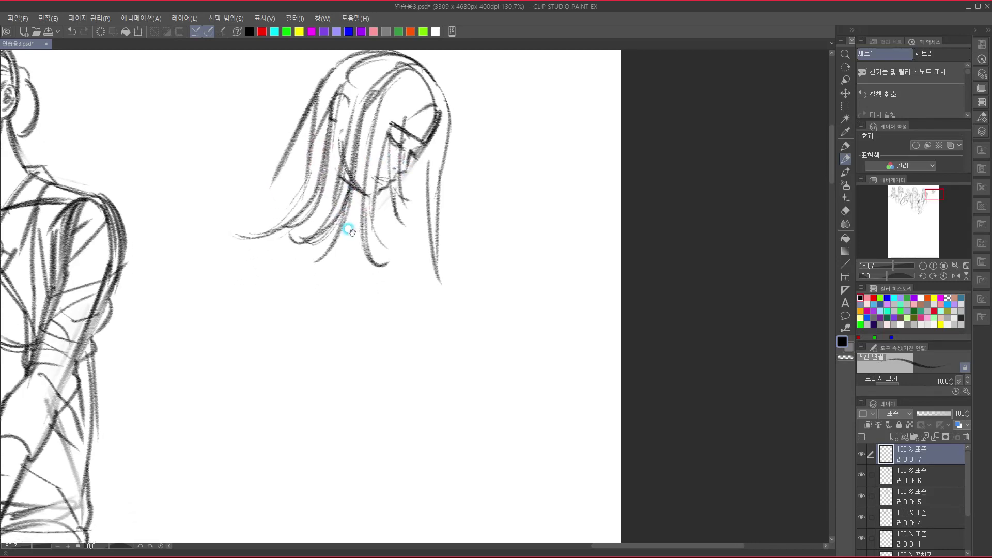
mouse_move(354, 192)
mouse_down()
mouse_move(346, 215)
mouse_move(405, 242)
mouse_up()
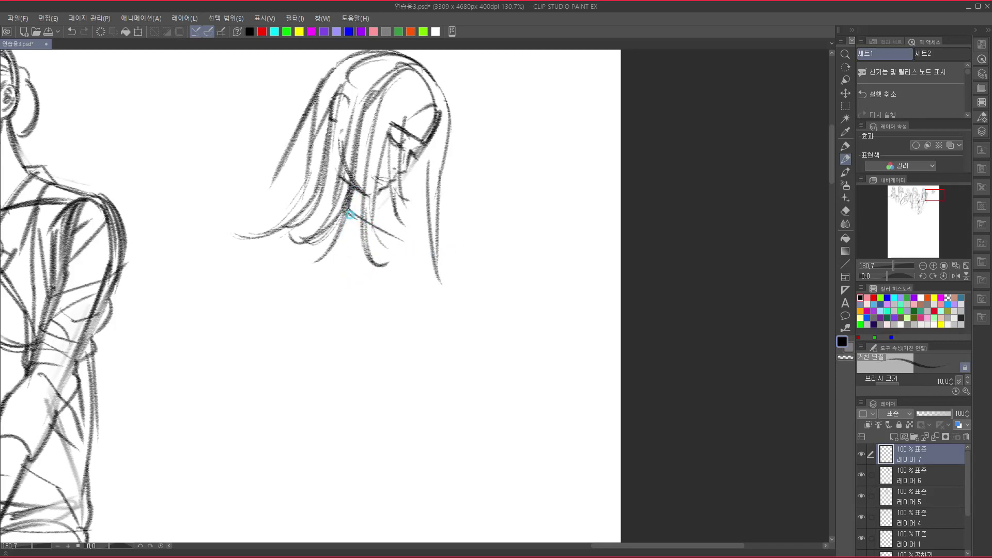
drag(354, 214, 405, 243)
drag(321, 119, 239, 242)
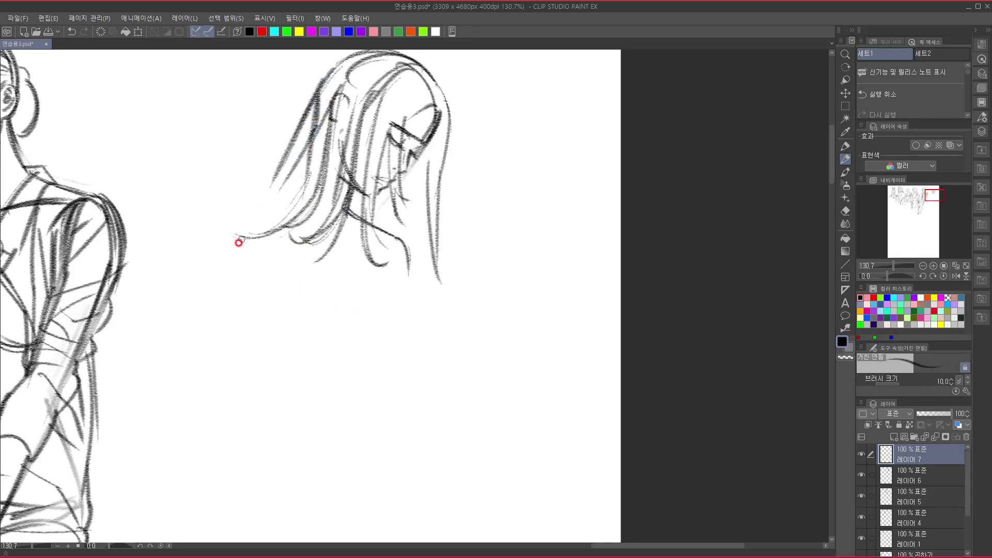
key(ctrl+z)
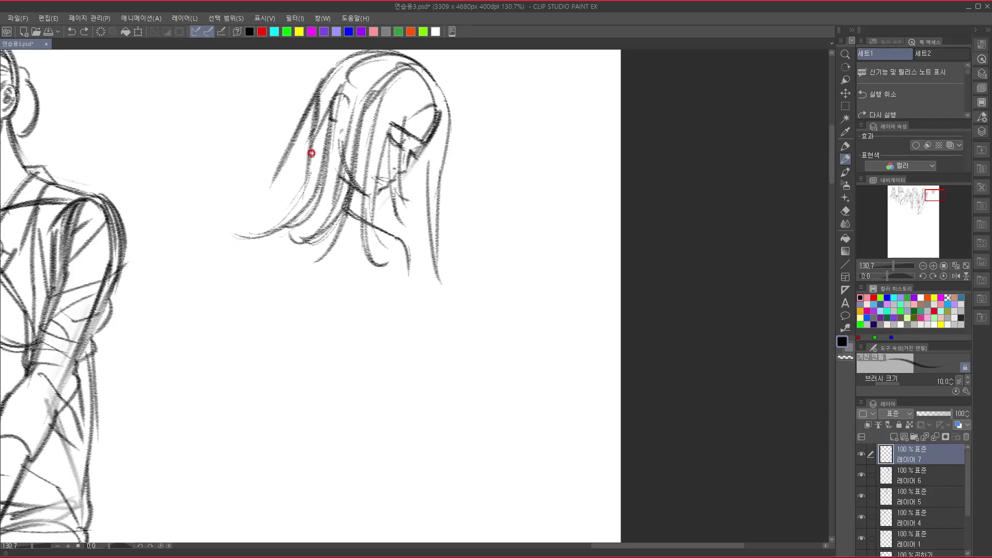
drag(315, 131, 286, 186)
Draw the shoulder and upper arm outline extending from the back hair, and a light collarbone line toward the neck.
drag(292, 243, 312, 246)
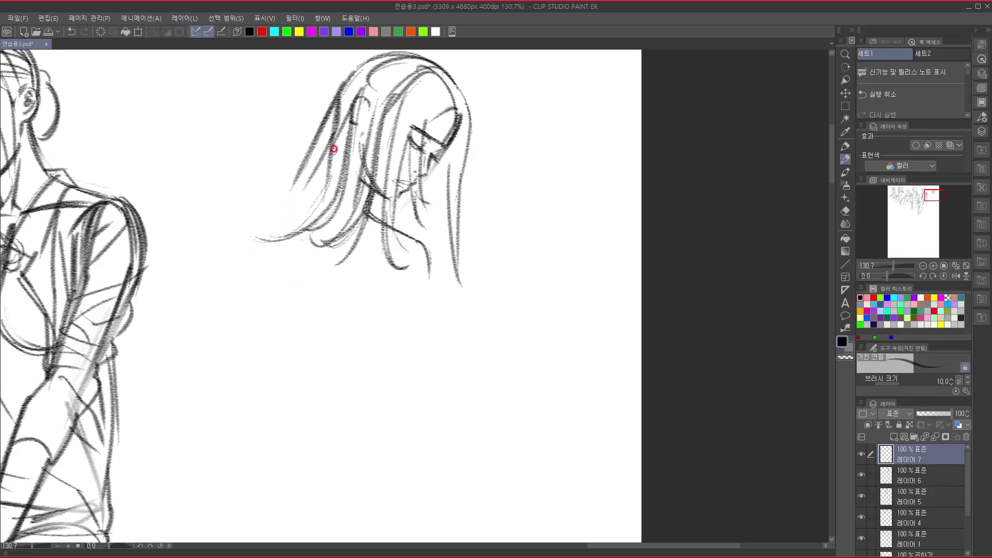
drag(313, 183, 246, 199)
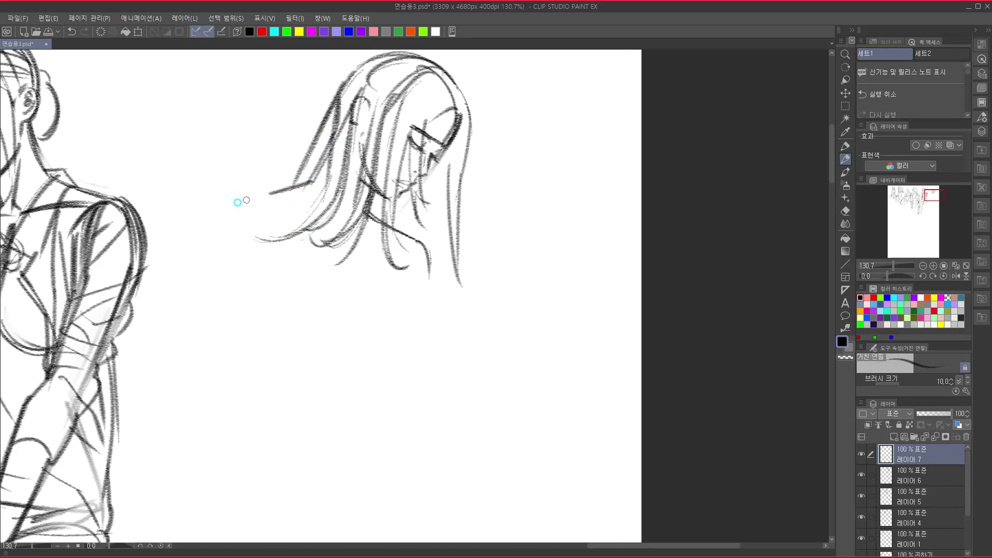
mouse_move(309, 180)
mouse_down()
mouse_move(219, 208)
mouse_move(222, 269)
mouse_up()
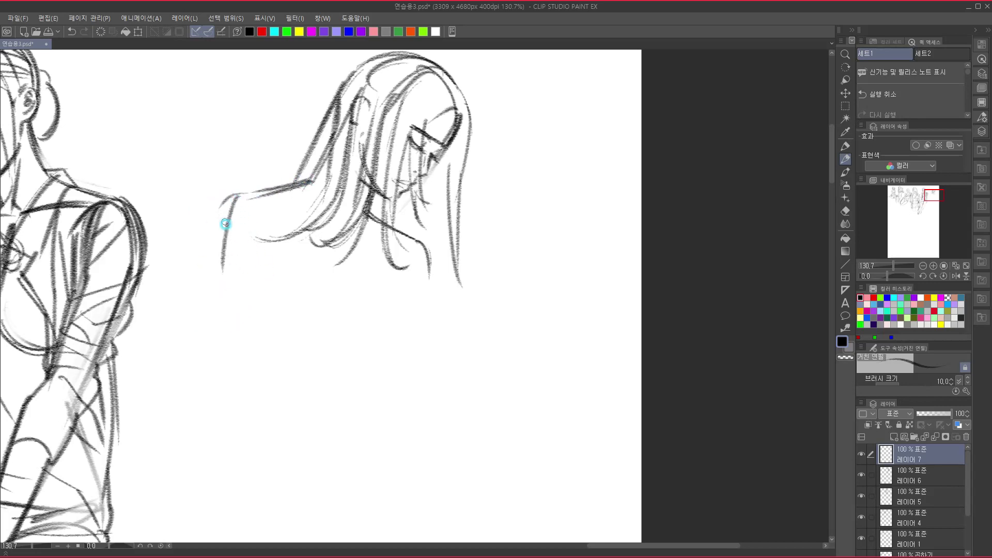
mouse_move(239, 201)
mouse_down()
mouse_move(282, 196)
mouse_move(270, 205)
mouse_move(251, 194)
mouse_move(383, 241)
mouse_up()
key(ctrl+z)
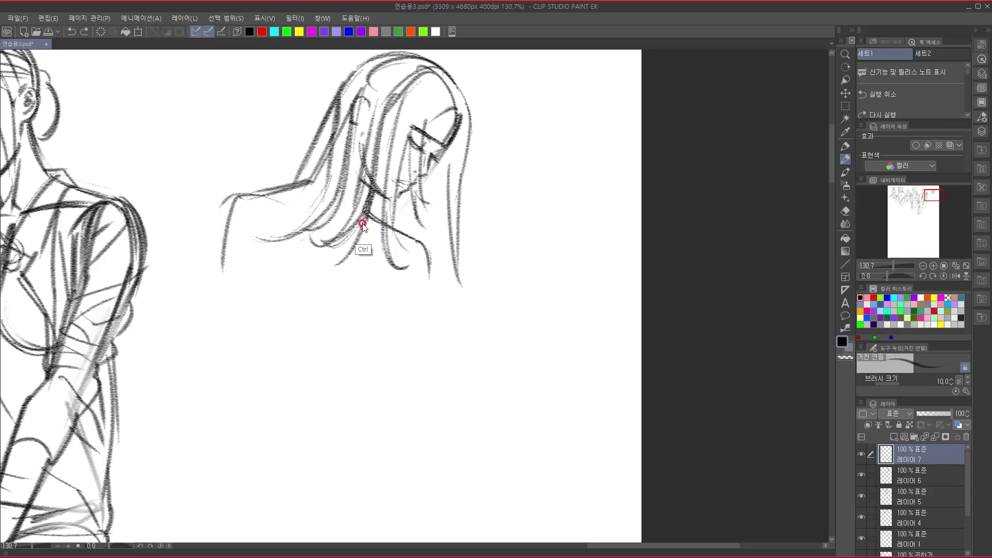
drag(288, 199, 368, 214)
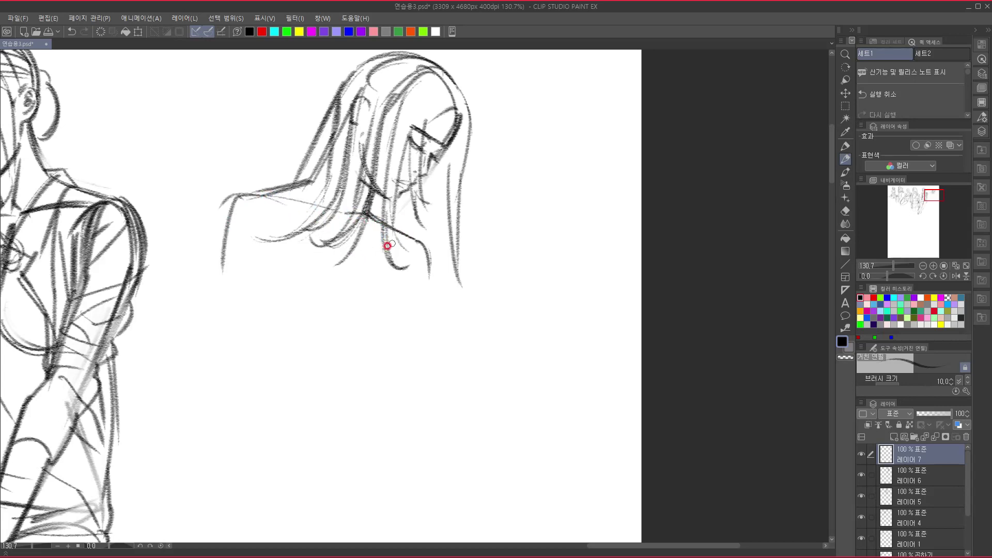
Add the chest centre line and the side of the torso, and redefine the chin and neck lines.
drag(333, 288, 327, 279)
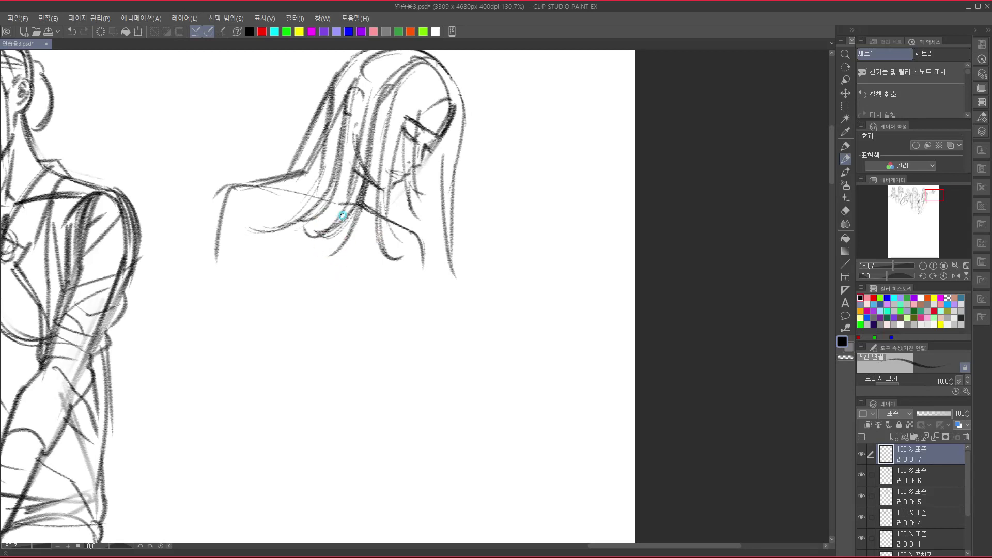
drag(339, 212, 342, 276)
drag(368, 309, 364, 287)
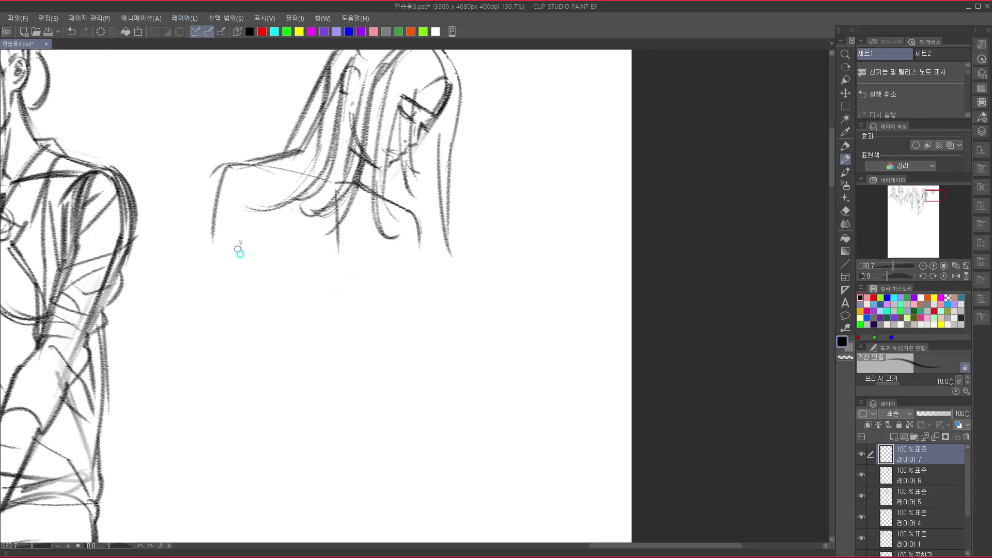
drag(235, 240, 259, 329)
mouse_move(362, 174)
mouse_down()
mouse_move(361, 137)
mouse_move(385, 170)
mouse_up()
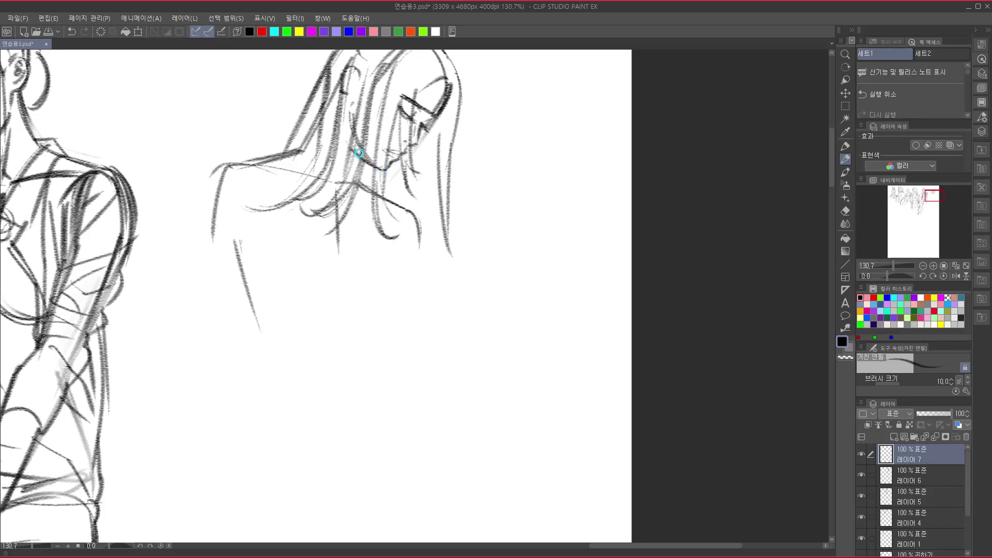
mouse_move(361, 158)
mouse_down()
mouse_move(354, 179)
mouse_move(373, 183)
mouse_move(359, 154)
mouse_move(337, 189)
mouse_up()
Sharpen the lock's tip over the front shoulder and sketch the rounded bust curves below it.
mouse_move(360, 248)
mouse_down()
mouse_move(382, 216)
mouse_move(364, 214)
mouse_up()
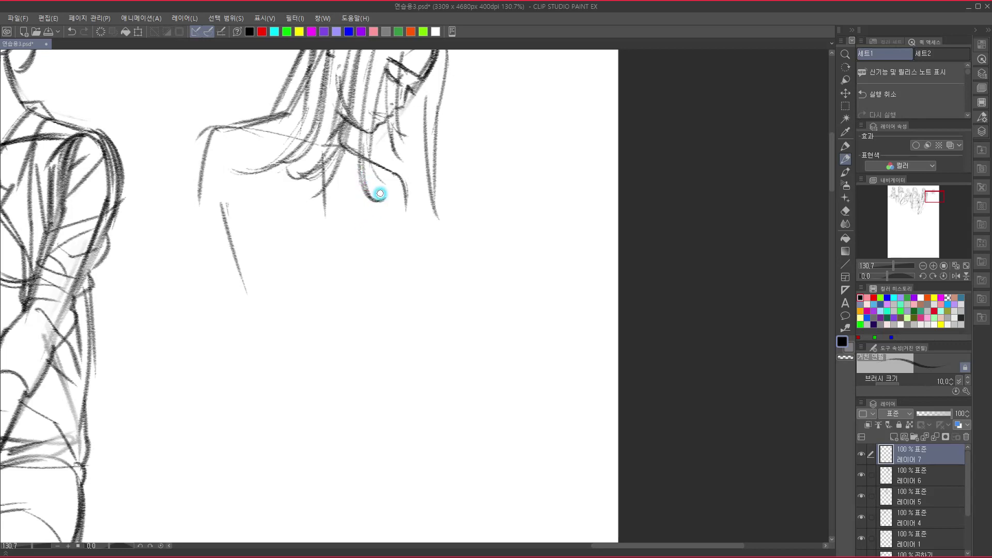
drag(363, 172, 384, 197)
mouse_move(384, 206)
mouse_down()
mouse_move(405, 222)
mouse_move(381, 262)
mouse_move(335, 236)
mouse_up()
mouse_move(379, 261)
mouse_down()
mouse_move(365, 266)
mouse_move(336, 245)
mouse_up()
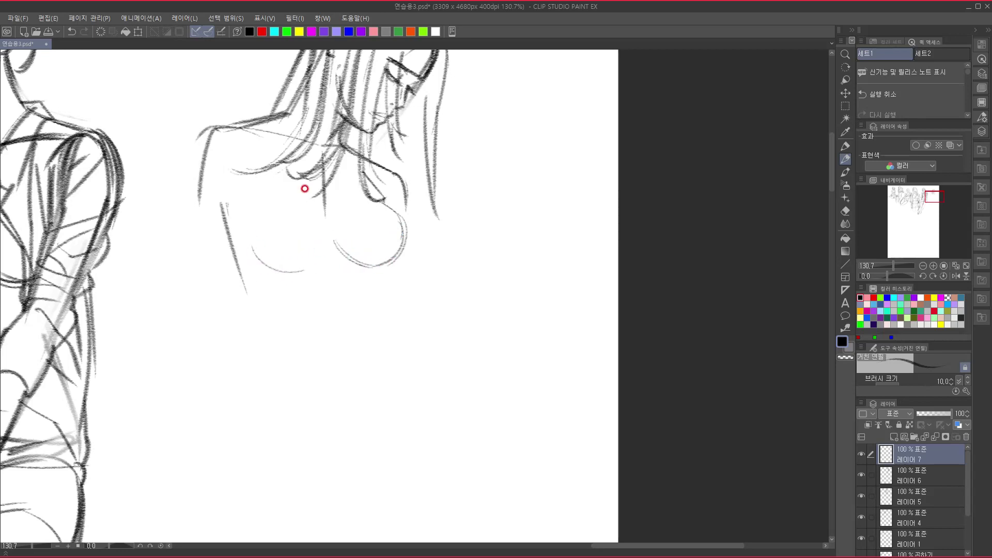
Round out both bust curves beneath the hair and darken the line between them.
drag(262, 258, 275, 257)
mouse_move(234, 211)
mouse_down()
mouse_move(234, 224)
mouse_move(297, 250)
mouse_up()
mouse_move(240, 221)
mouse_down()
mouse_move(293, 256)
mouse_move(326, 228)
mouse_move(303, 257)
mouse_move(266, 256)
mouse_move(252, 246)
mouse_move(308, 256)
mouse_move(326, 224)
mouse_move(295, 255)
mouse_up()
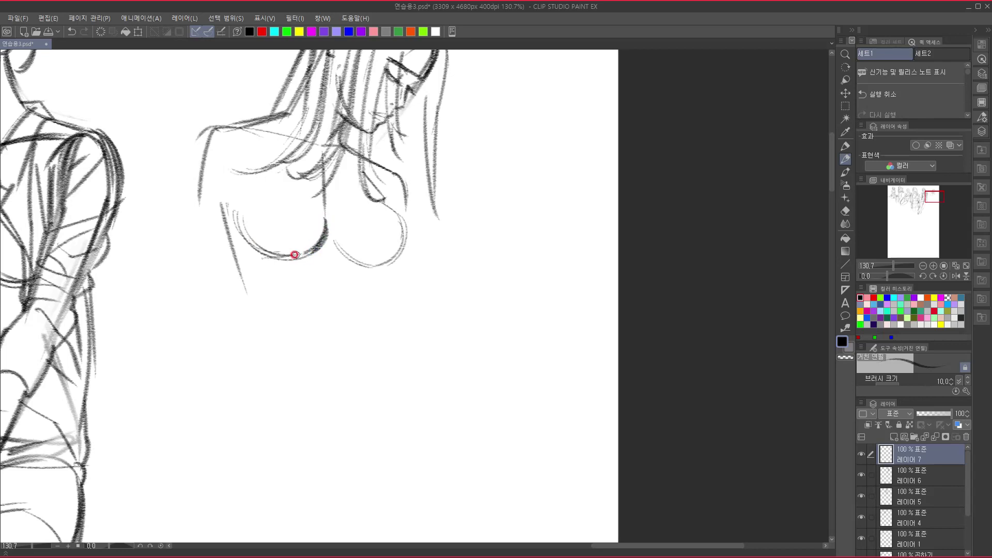
drag(328, 207, 315, 250)
drag(326, 200, 299, 172)
mouse_move(324, 192)
mouse_down()
mouse_move(317, 178)
mouse_move(327, 226)
mouse_move(313, 250)
mouse_move(367, 266)
mouse_up()
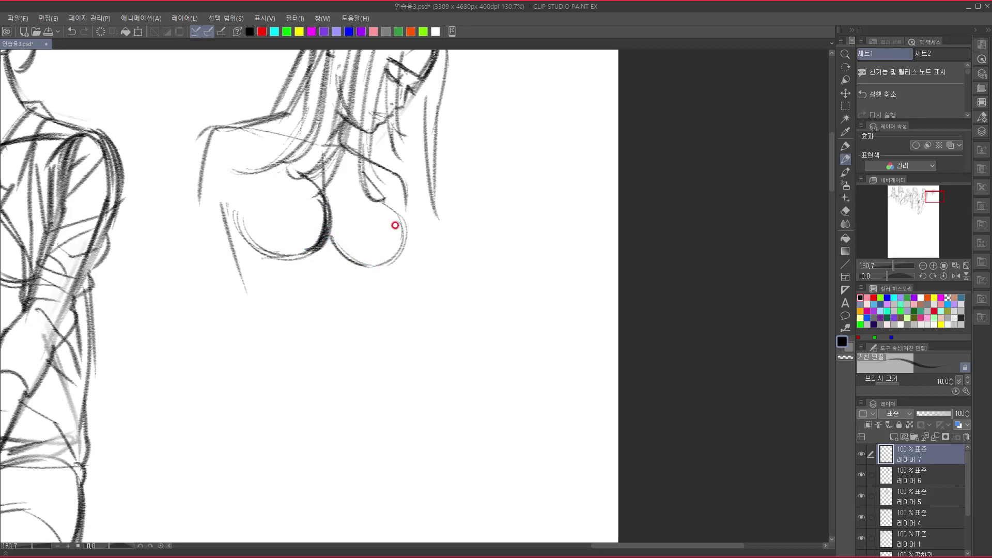
Add armpit marks and extend both sides of the torso down through the waist to the start of the hips.
drag(220, 177, 240, 194)
mouse_move(320, 340)
mouse_down()
mouse_move(286, 326)
mouse_move(265, 281)
mouse_move(235, 308)
mouse_up()
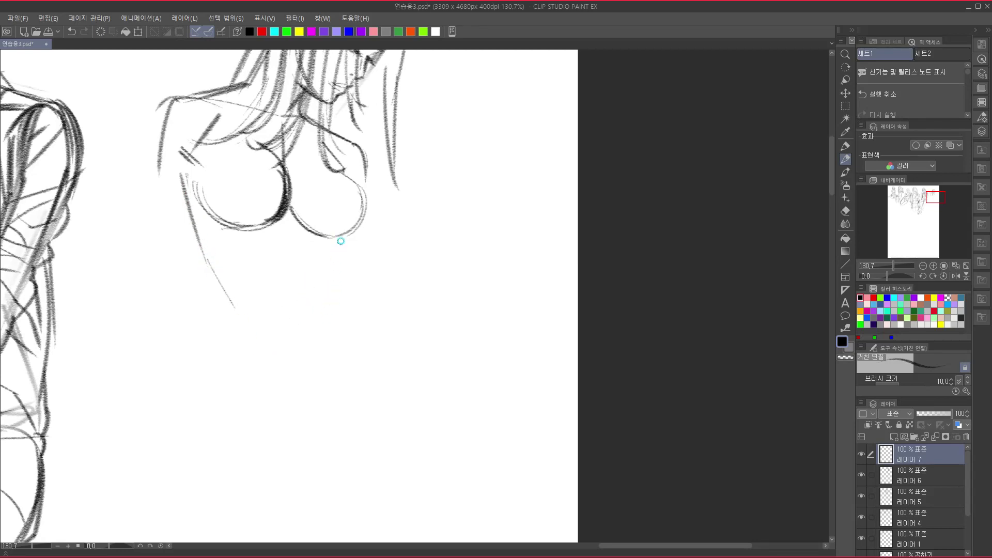
mouse_move(341, 243)
mouse_down()
mouse_move(332, 354)
mouse_move(336, 279)
mouse_up()
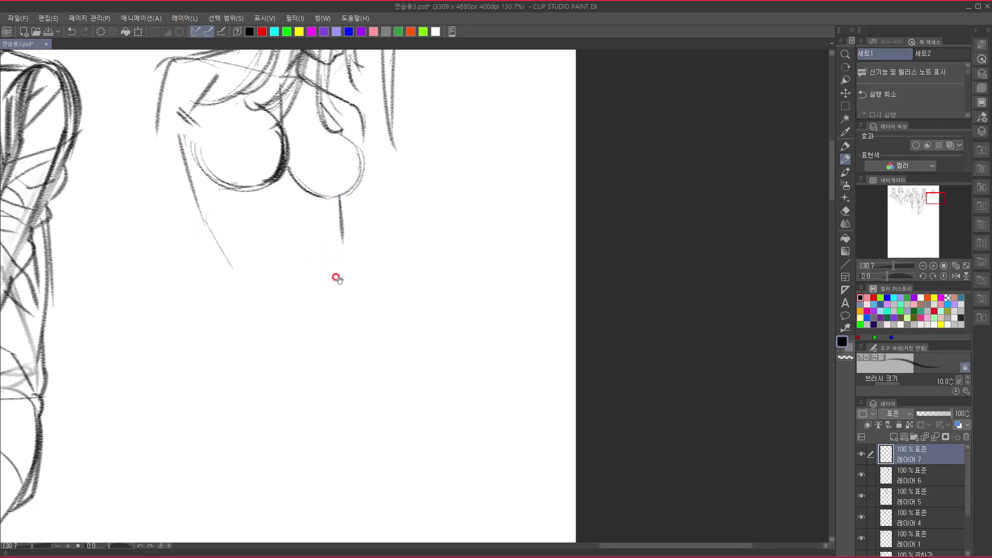
drag(342, 244, 374, 276)
drag(233, 271, 226, 349)
mouse_move(260, 370)
mouse_down()
mouse_move(235, 508)
mouse_move(281, 425)
mouse_move(281, 295)
mouse_move(268, 287)
mouse_move(265, 245)
mouse_up()
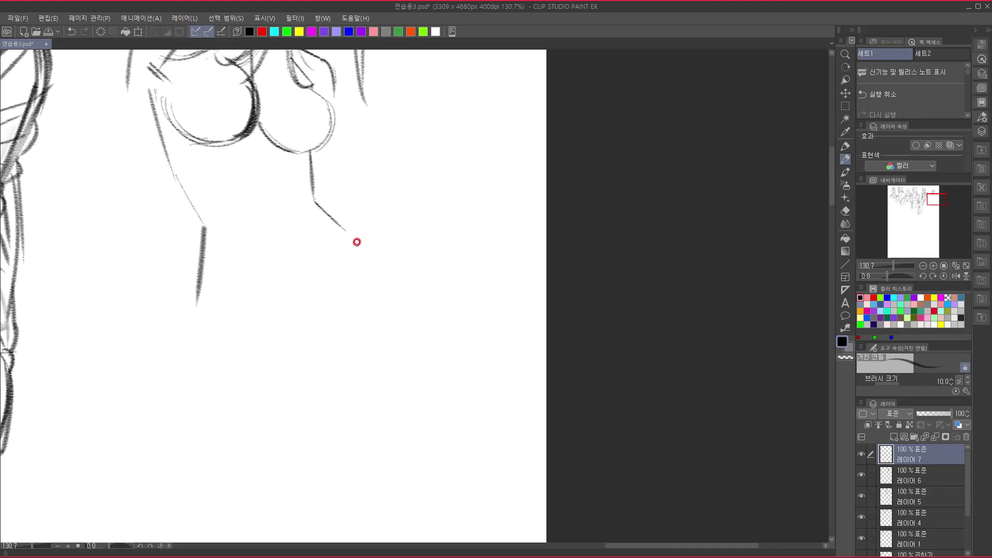
Continue both hip outlines downward from the waist and thicken the side nearer the standing woman.
mouse_move(316, 201)
mouse_down()
mouse_move(372, 255)
mouse_move(389, 289)
mouse_up()
drag(199, 285, 204, 355)
drag(272, 369, 279, 308)
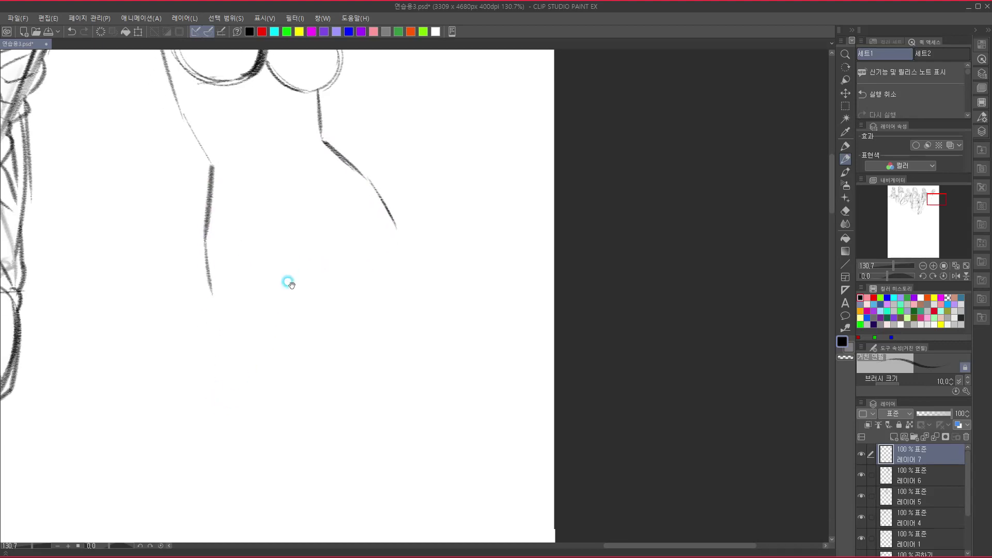
mouse_move(207, 179)
mouse_down()
mouse_move(199, 233)
mouse_move(219, 292)
mouse_up()
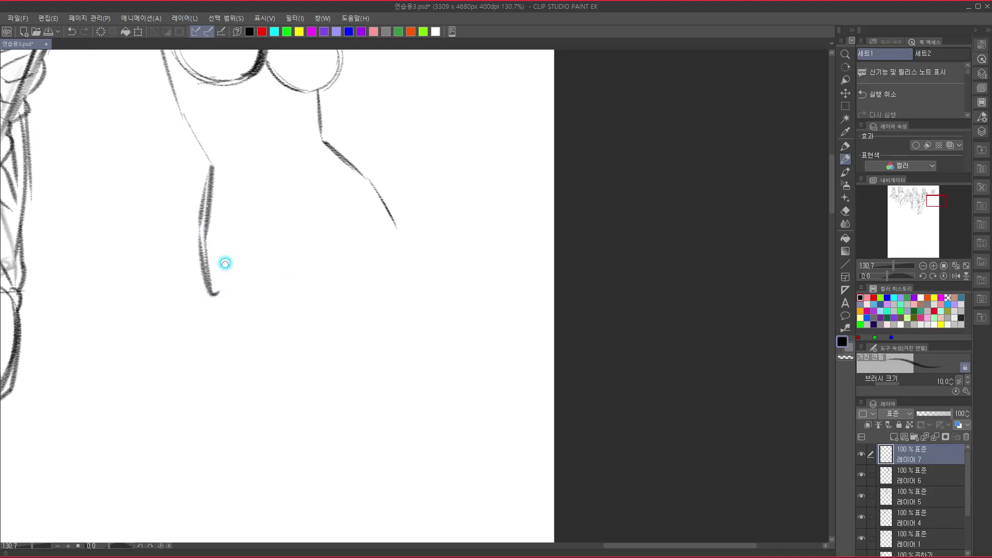
Sketch short angled marks inside both hips to place the pelvis and groin.
drag(205, 242, 226, 267)
mouse_move(361, 179)
mouse_down()
mouse_move(377, 219)
mouse_move(365, 239)
mouse_up()
drag(226, 270, 261, 277)
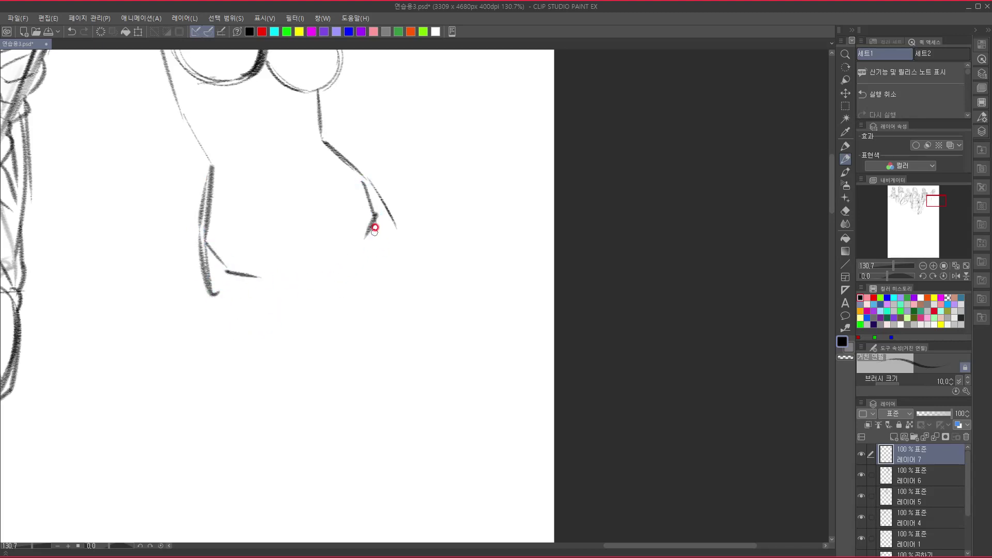
mouse_move(379, 213)
mouse_down()
mouse_move(384, 222)
mouse_move(362, 242)
mouse_up()
mouse_move(339, 275)
mouse_down()
mouse_move(253, 431)
mouse_move(303, 261)
mouse_up()
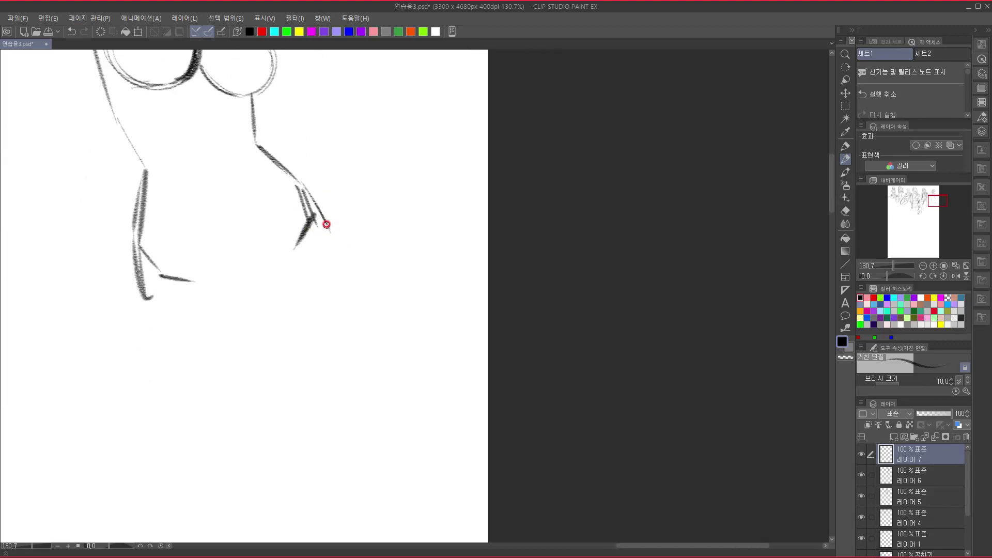
Draw the long outer curve of the hip and thigh on the side nearer the page edge.
mouse_move(325, 221)
mouse_down()
mouse_move(368, 294)
mouse_move(350, 259)
mouse_up()
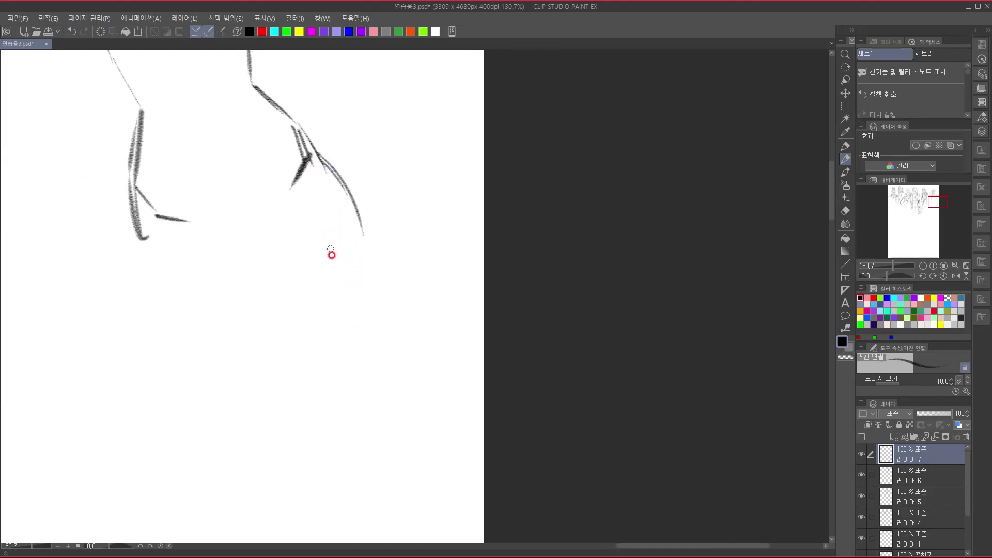
drag(351, 205, 321, 357)
mouse_move(360, 223)
mouse_down()
mouse_move(359, 261)
mouse_move(309, 403)
mouse_up()
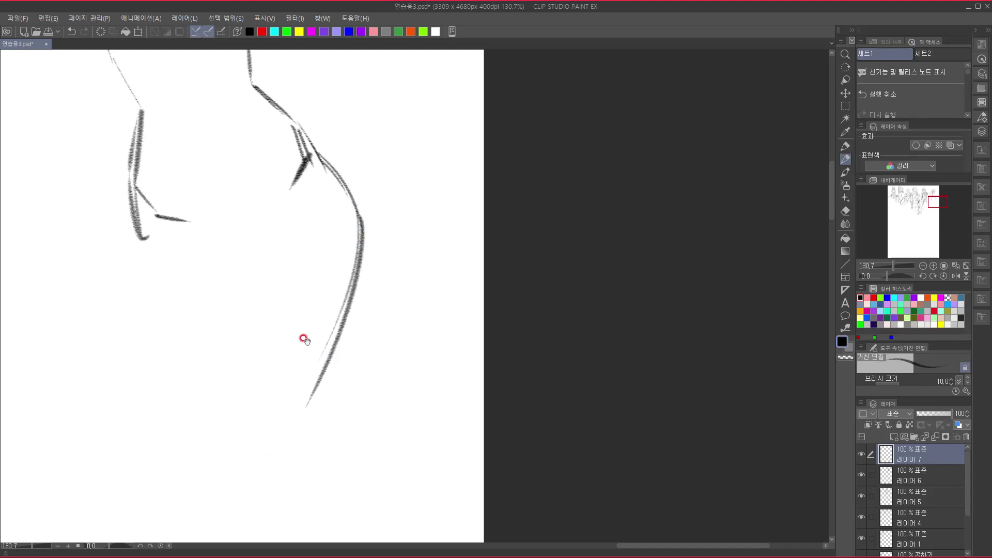
drag(308, 267, 293, 468)
drag(312, 403, 330, 173)
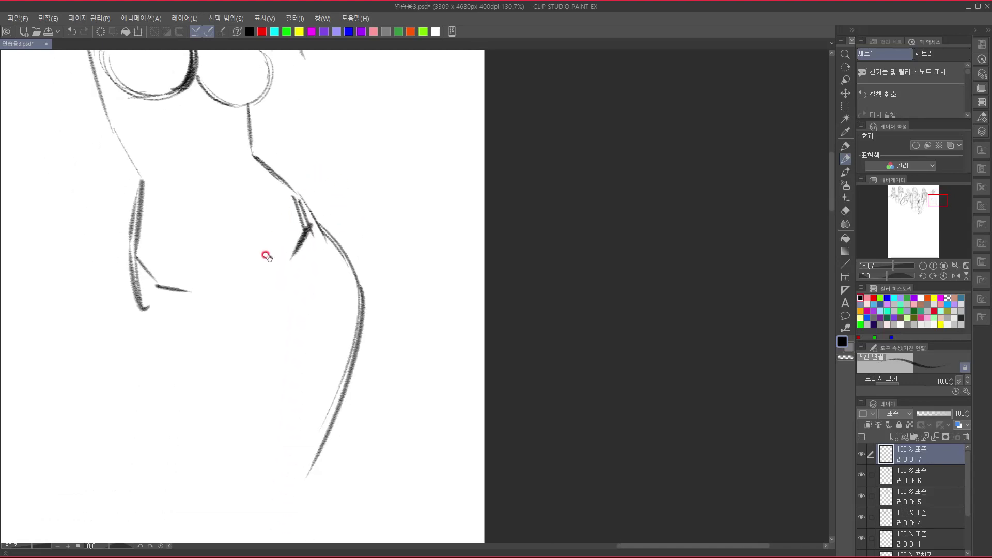
Double the short angled pelvis marks inside both hips.
drag(307, 213, 292, 246)
drag(309, 218, 285, 248)
drag(155, 281, 199, 289)
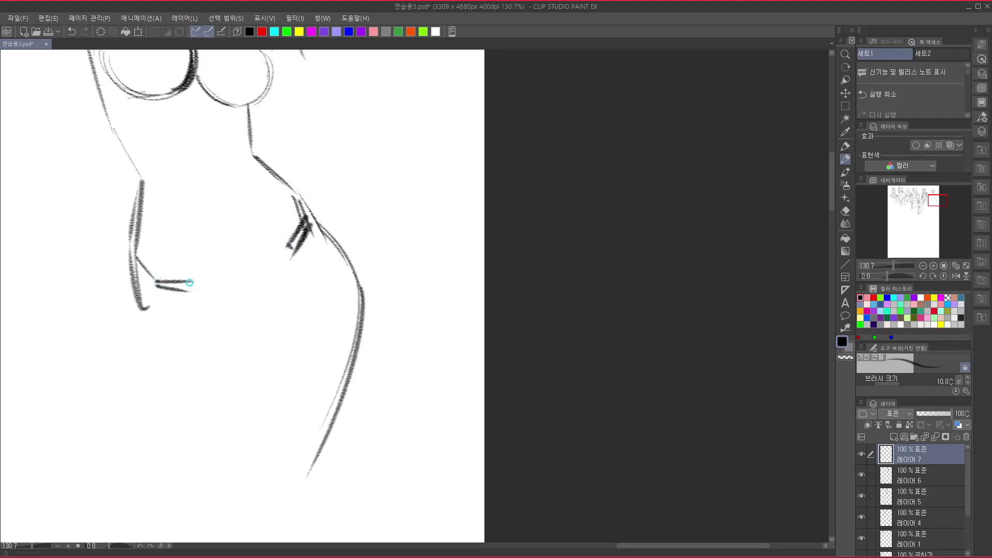
Draw the groin line from the hip mark to the crotch, and the inner thigh line below it.
mouse_move(306, 231)
mouse_down()
mouse_move(288, 259)
mouse_move(264, 359)
mouse_up()
drag(288, 259, 230, 501)
drag(294, 351, 316, 139)
mouse_move(283, 175)
mouse_down()
mouse_move(260, 228)
mouse_move(245, 371)
mouse_up()
drag(253, 257, 247, 259)
mouse_move(252, 277)
mouse_down()
mouse_move(264, 284)
mouse_move(273, 251)
mouse_move(254, 344)
mouse_up()
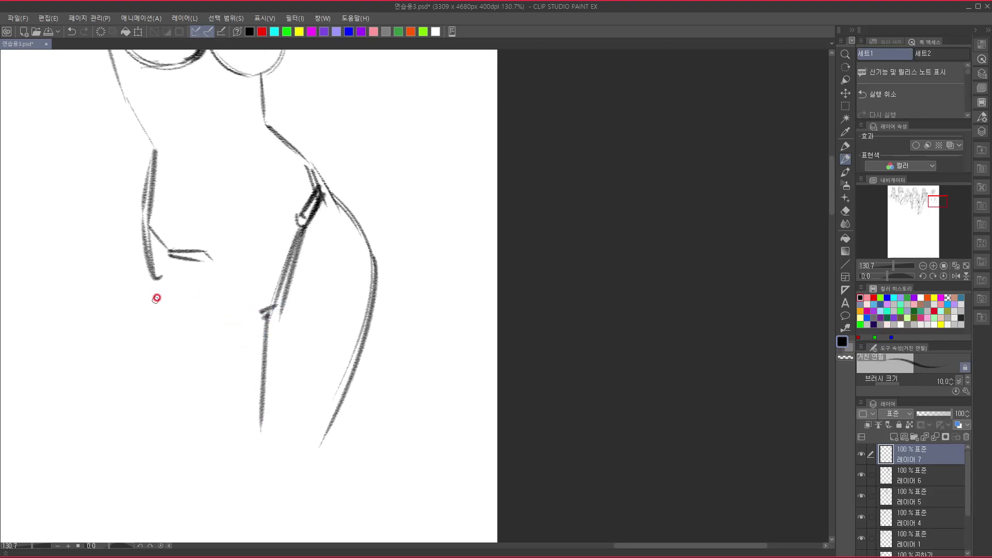
Draw the outer contour of the thigh nearer the standing woman and its inner thigh line.
mouse_move(148, 181)
mouse_down()
mouse_move(143, 295)
mouse_move(191, 453)
mouse_up()
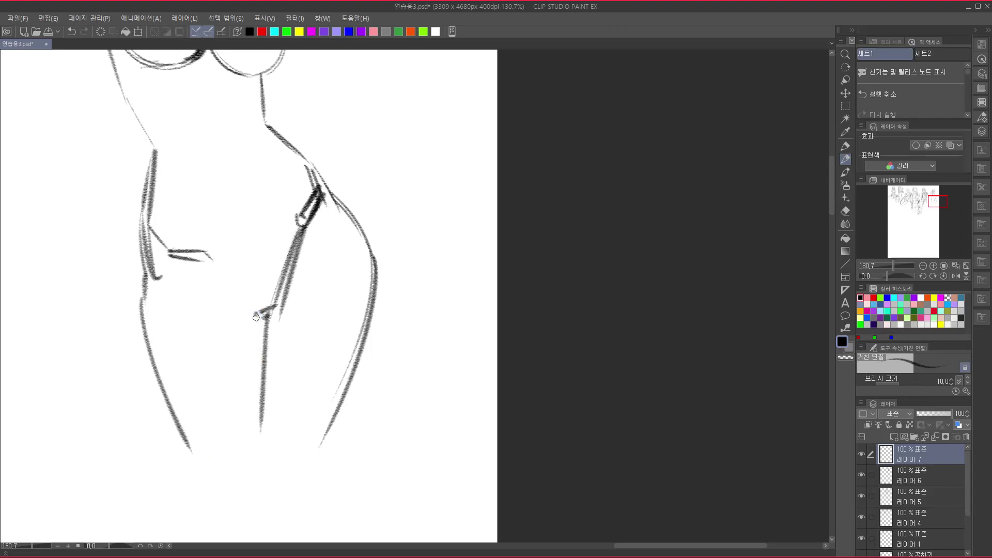
drag(256, 317, 246, 441)
drag(296, 351, 380, 349)
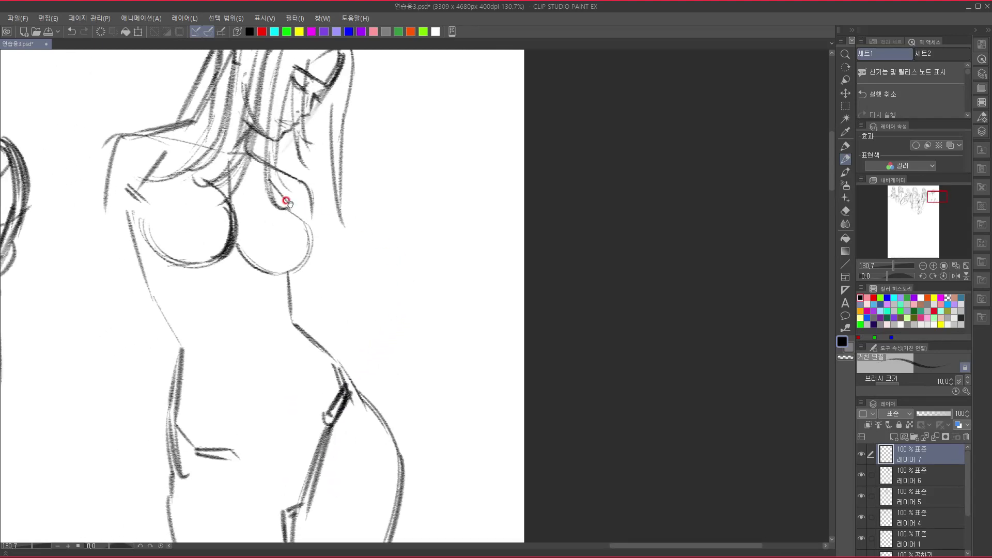
Draw the upper arm nearer the standing woman and bend the forearm in to a hand at the hip.
drag(121, 138, 91, 252)
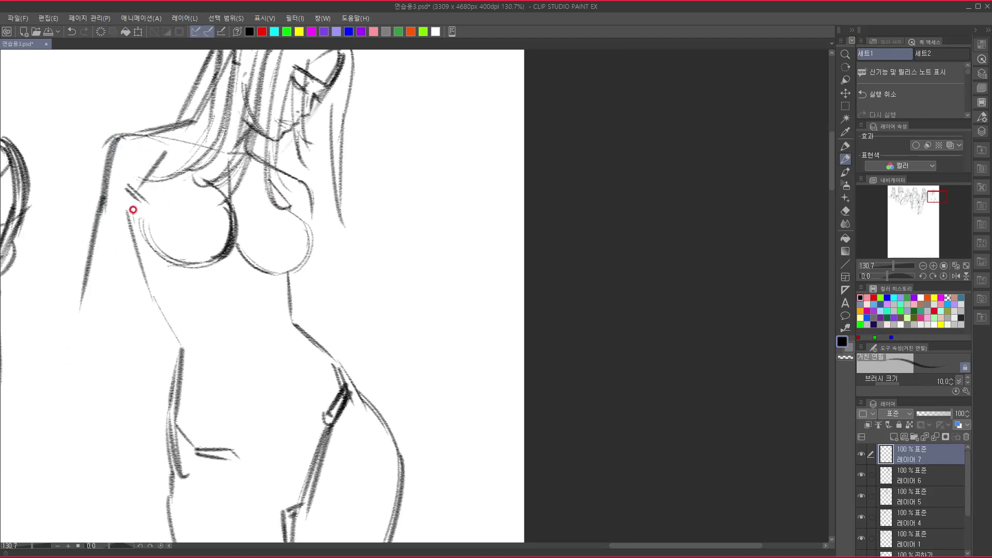
drag(133, 213, 103, 316)
drag(152, 361, 184, 303)
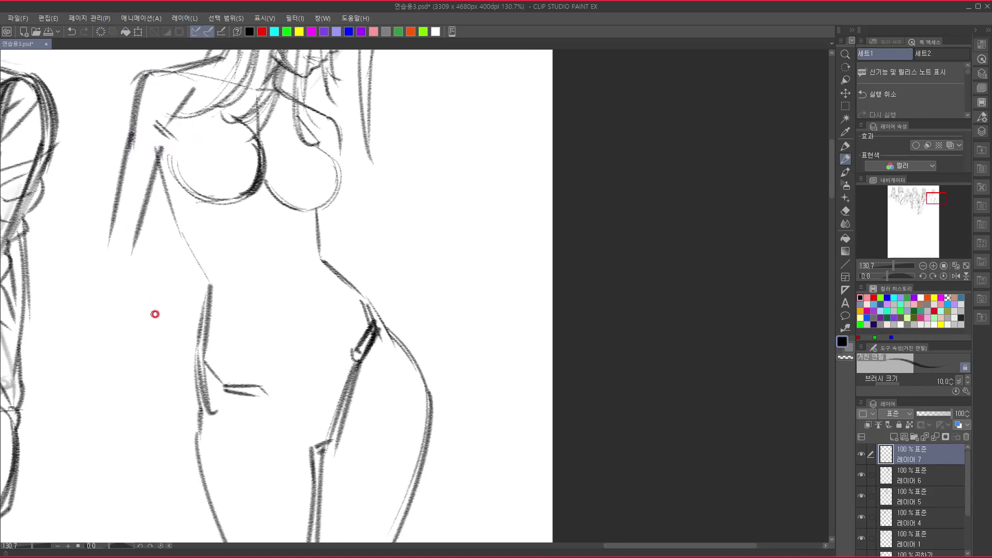
mouse_move(124, 226)
mouse_down()
mouse_move(193, 318)
mouse_move(212, 327)
mouse_move(228, 361)
mouse_move(211, 385)
mouse_up()
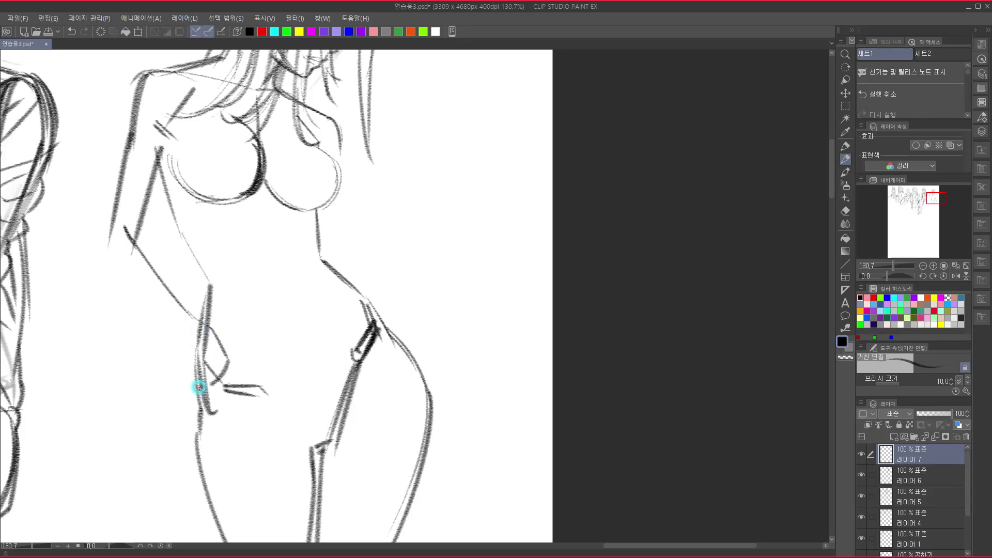
drag(341, 261, 261, 308)
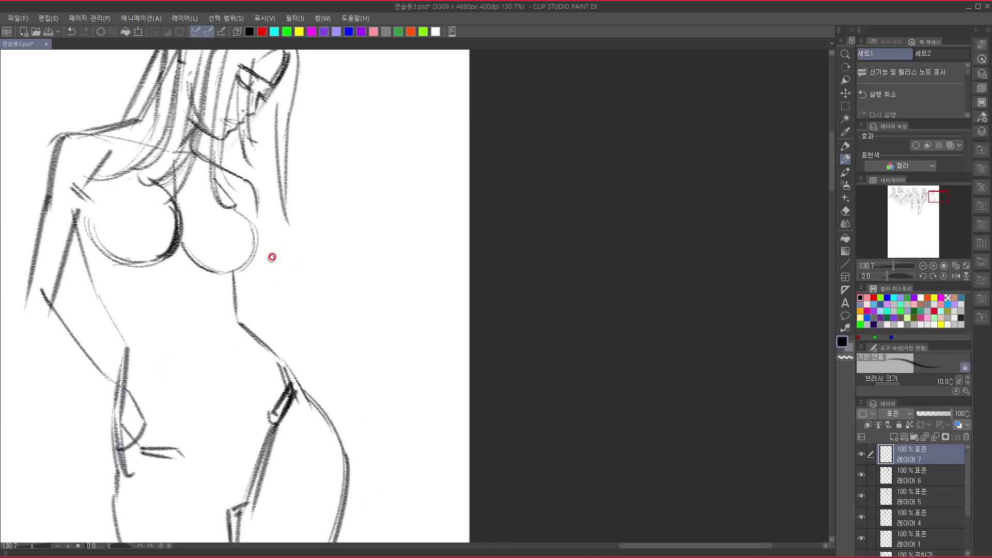
Draw the other upper arm down to the waist and extend its forearm outward past the hip to the hand.
drag(247, 181, 243, 327)
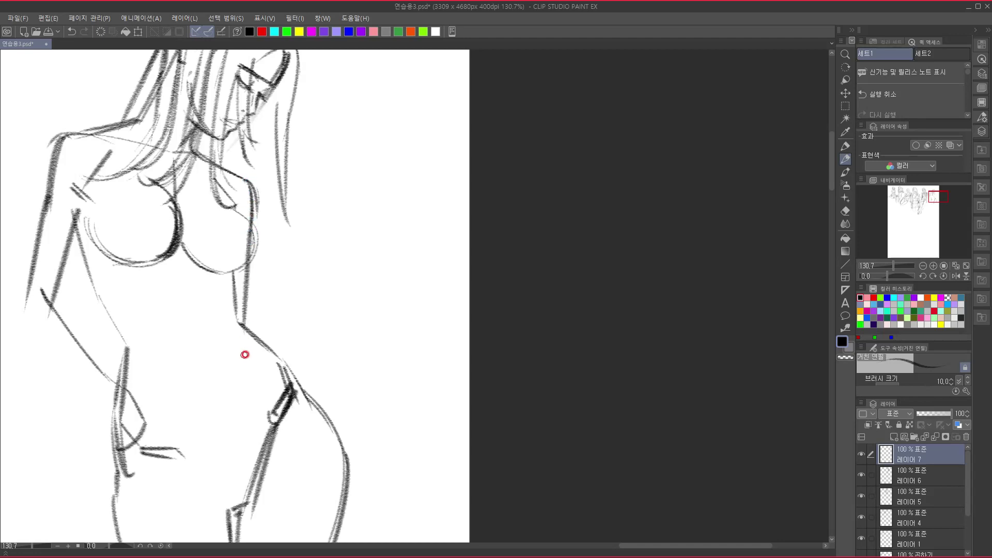
scroll(244, 293, down, 3)
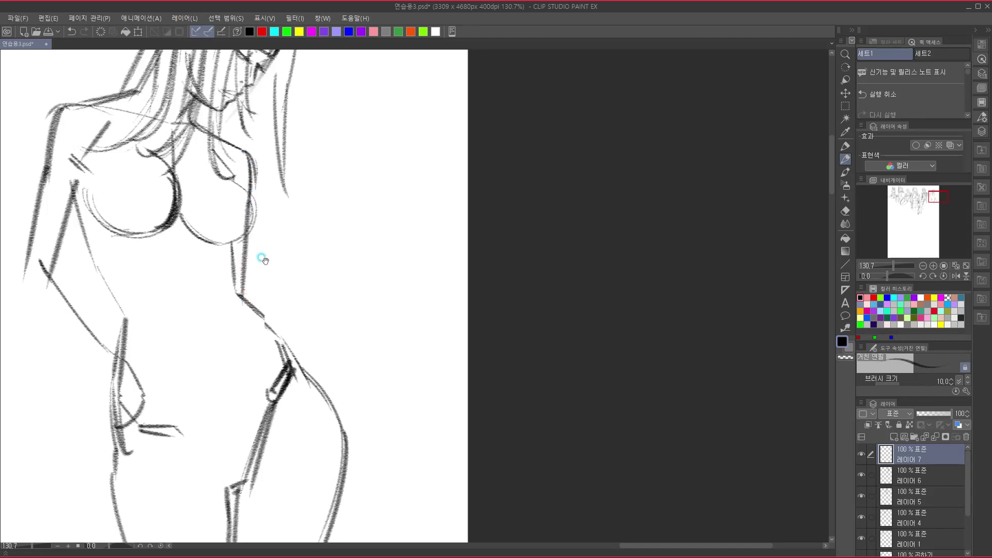
mouse_move(269, 279)
mouse_down()
mouse_move(379, 349)
mouse_move(384, 369)
mouse_up()
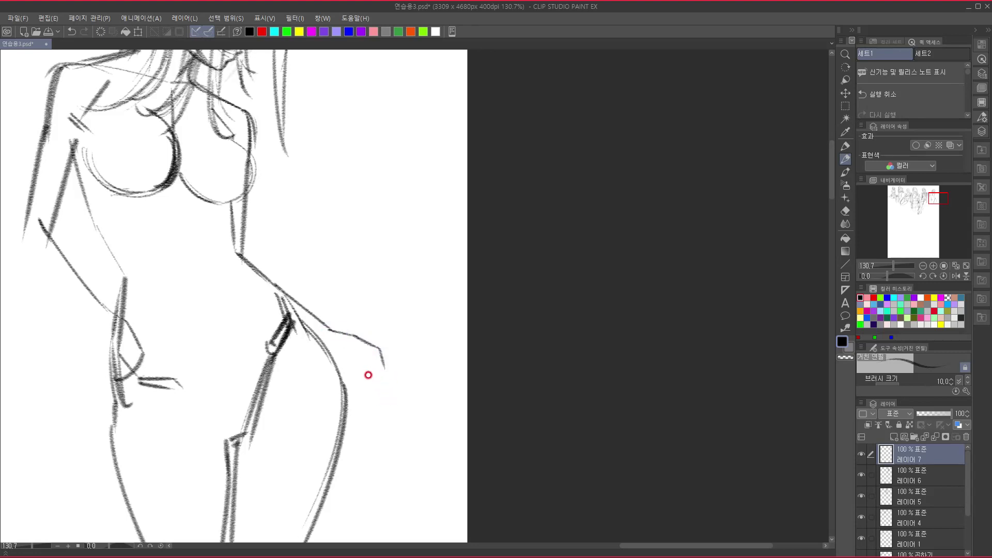
Sketch the outer hand's knuckles and fingers, undo the last strokes, and close the hand's lower edge against the thigh.
drag(328, 329, 384, 353)
mouse_move(332, 327)
mouse_down()
mouse_move(383, 350)
mouse_move(351, 373)
mouse_up()
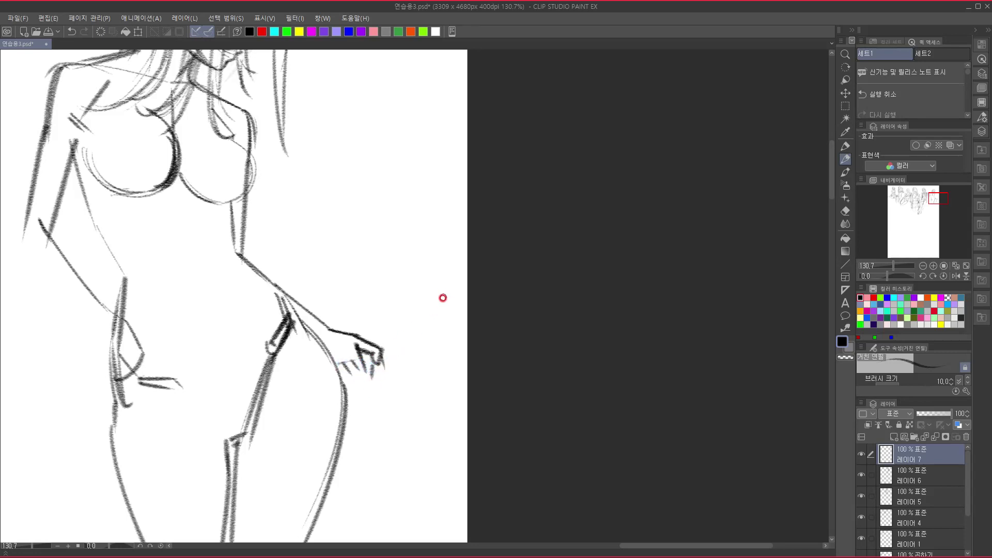
key(ctrl+z)
key(ctrl+z)
drag(345, 386, 375, 375)
mouse_move(372, 360)
mouse_down()
mouse_move(383, 368)
mouse_move(369, 357)
mouse_move(375, 362)
mouse_up()
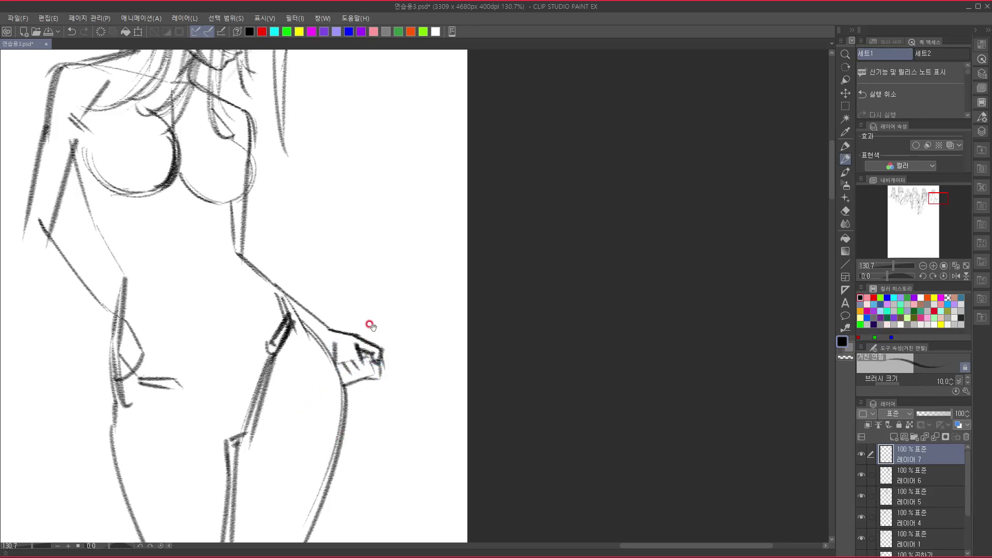
Add light rib cage lines beneath the bust on both sides of the torso.
mouse_move(383, 294)
mouse_down()
mouse_move(361, 410)
mouse_move(422, 307)
mouse_move(421, 321)
mouse_move(411, 305)
mouse_move(381, 299)
mouse_up()
drag(301, 270, 320, 285)
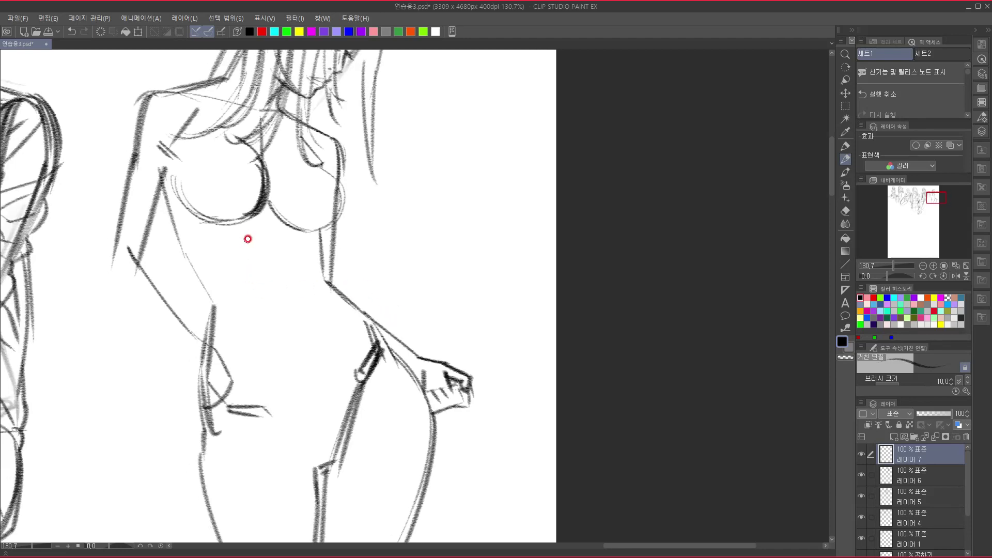
drag(250, 237, 244, 266)
mouse_move(286, 240)
mouse_down()
mouse_move(311, 275)
mouse_move(323, 343)
mouse_move(327, 327)
mouse_up()
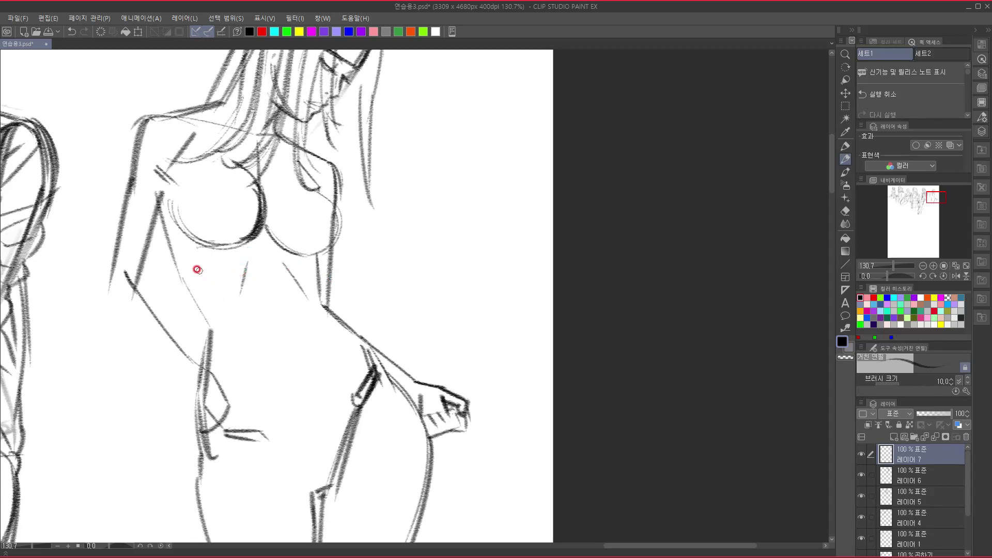
drag(186, 254, 227, 278)
mouse_move(294, 288)
mouse_down()
mouse_move(289, 327)
mouse_move(292, 266)
mouse_up()
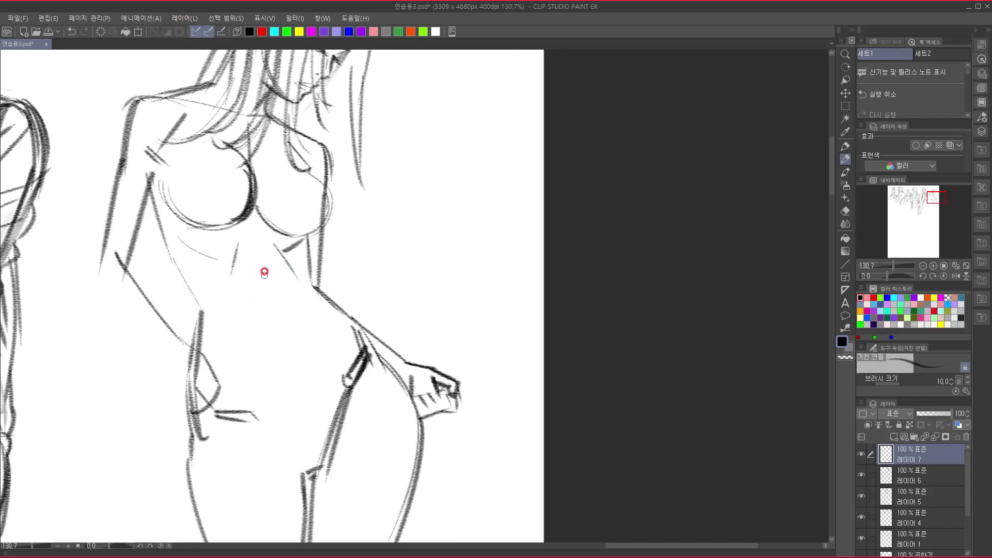
Draw the centre line down the abdomen and a doubled curve across the lower belly between the hips.
drag(252, 215, 255, 261)
mouse_move(257, 270)
mouse_down()
mouse_move(302, 406)
mouse_move(287, 343)
mouse_up()
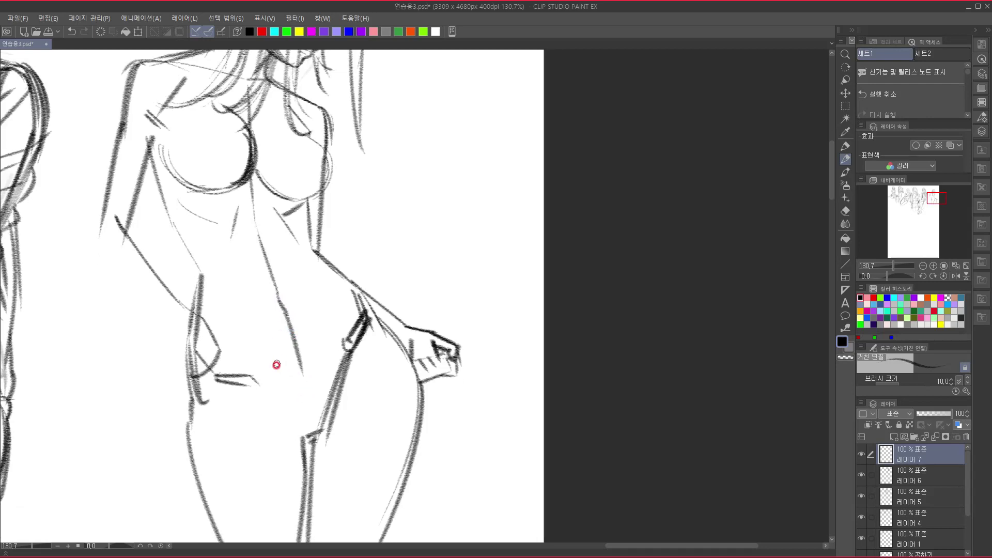
mouse_move(224, 335)
mouse_down()
mouse_move(280, 385)
mouse_move(322, 363)
mouse_up()
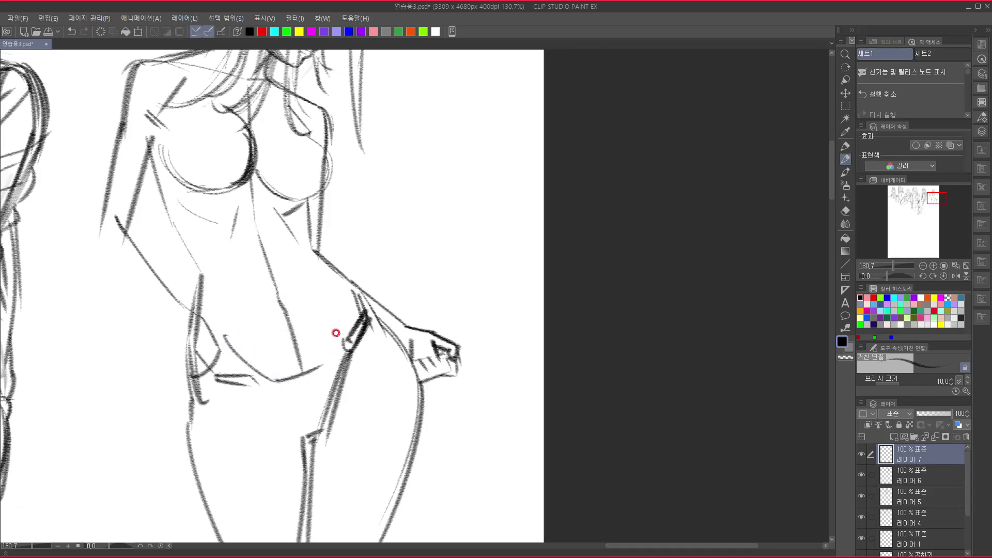
drag(327, 302, 325, 355)
mouse_move(227, 336)
mouse_down()
mouse_move(272, 374)
mouse_move(326, 353)
mouse_up()
mouse_move(327, 268)
mouse_down()
mouse_move(323, 307)
mouse_move(277, 311)
mouse_up()
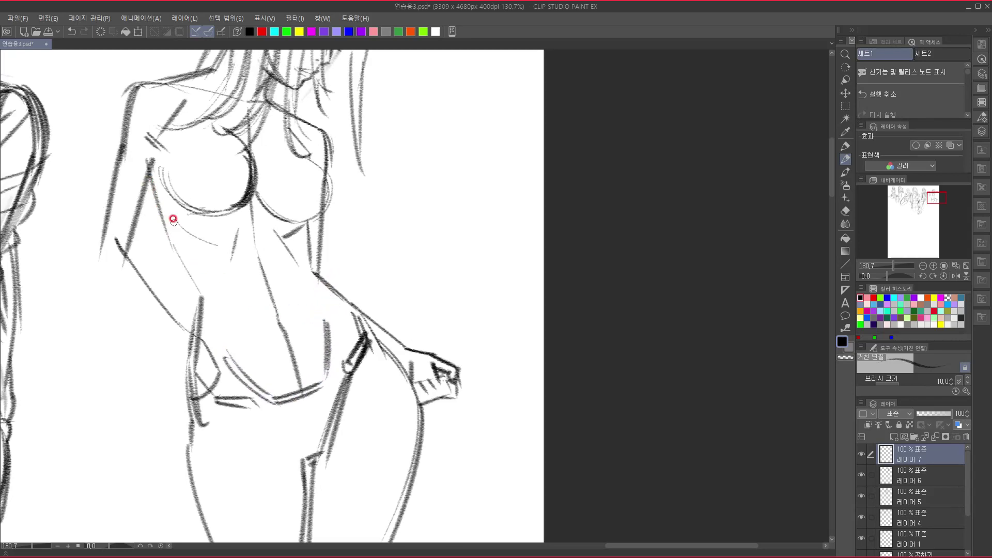
Reinforce the side of the rib cage and add a short mark at the armpit.
drag(160, 188, 182, 261)
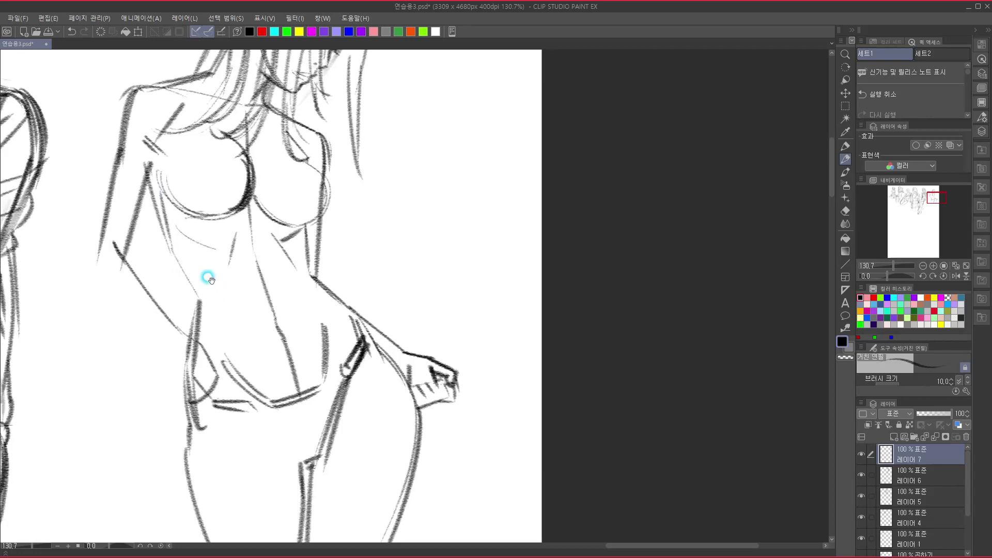
drag(228, 203, 259, 348)
drag(352, 308, 353, 303)
mouse_move(184, 317)
mouse_down()
mouse_move(200, 305)
mouse_move(252, 352)
mouse_move(272, 343)
mouse_up()
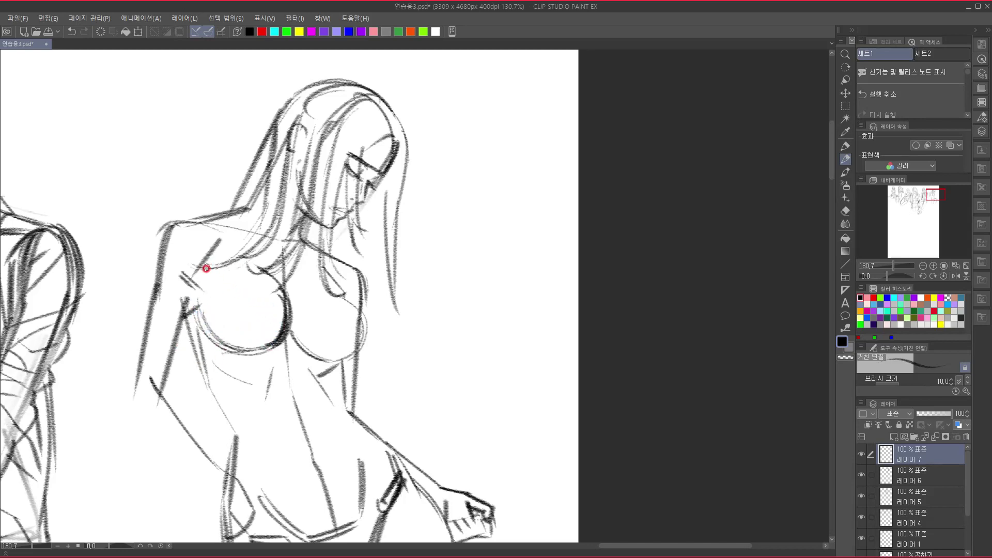
Add a short angled line below the shoulder, and contour lines across and beneath the bust nearer the page edge.
drag(210, 222, 219, 262)
drag(329, 257, 356, 310)
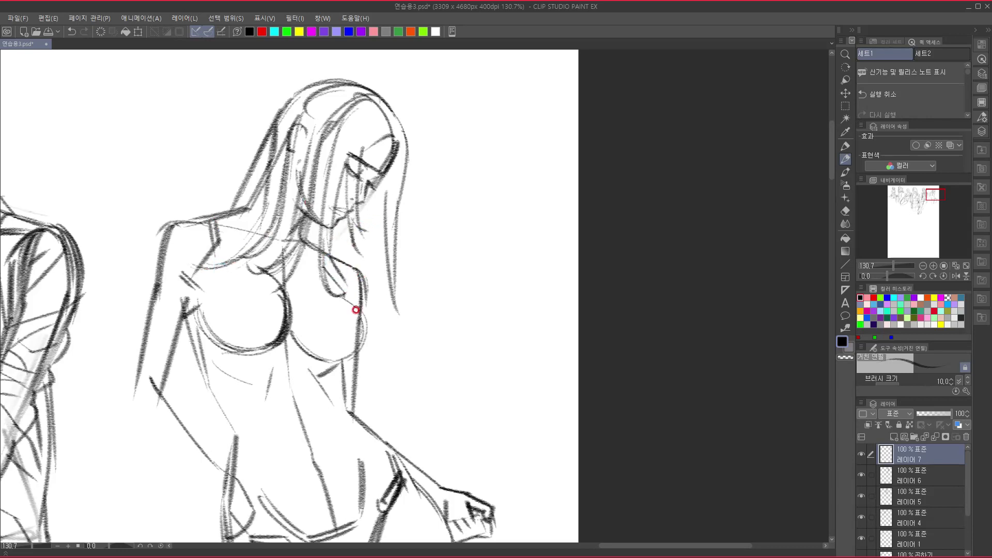
mouse_move(336, 258)
mouse_down()
mouse_move(351, 287)
mouse_move(295, 335)
mouse_up()
mouse_move(363, 291)
mouse_down()
mouse_move(366, 310)
mouse_move(330, 368)
mouse_up()
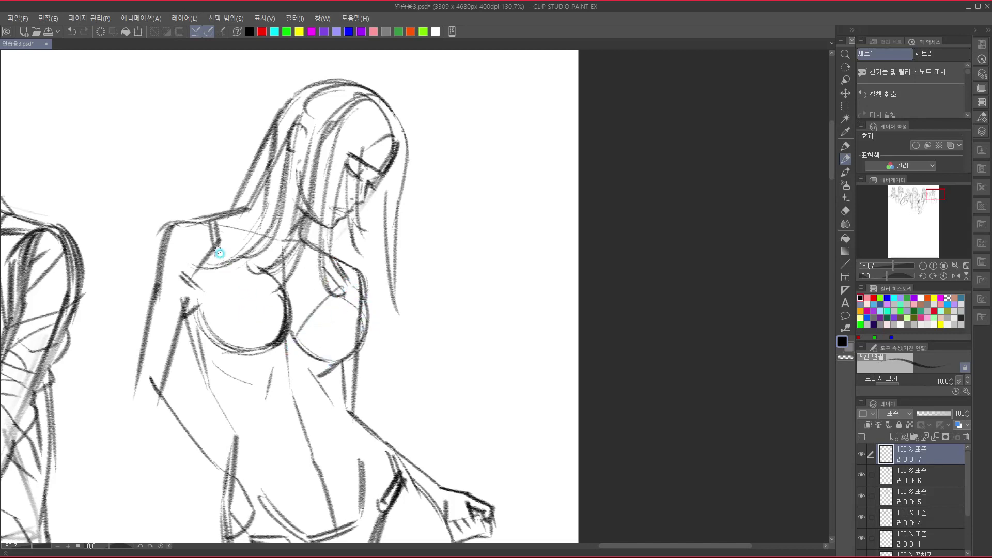
Draw a strap line from the shoulder, diagonal contours across both sides of the bust, and a band line beneath it.
drag(228, 254, 280, 335)
key(ctrl+z)
drag(250, 272, 283, 330)
mouse_move(213, 253)
mouse_down()
mouse_move(197, 290)
mouse_move(230, 347)
mouse_up()
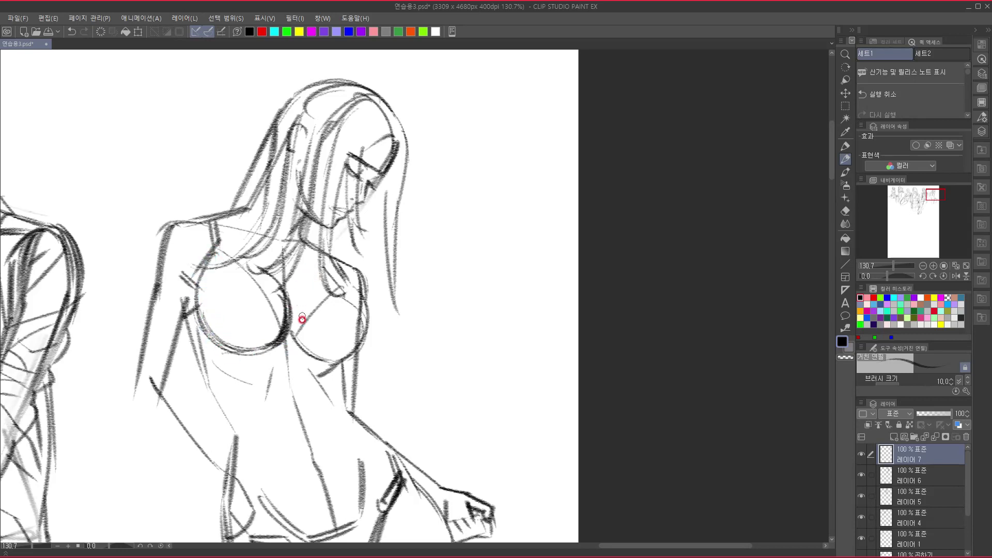
mouse_move(296, 339)
mouse_down()
mouse_move(350, 294)
mouse_move(302, 326)
mouse_move(348, 281)
mouse_move(362, 333)
mouse_move(364, 304)
mouse_move(336, 361)
mouse_up()
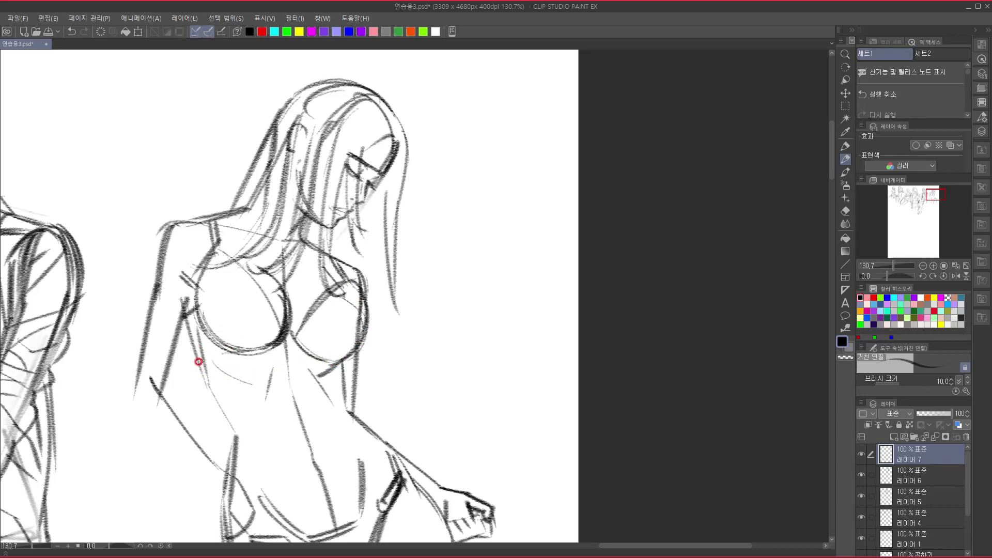
mouse_move(217, 348)
mouse_down()
mouse_move(294, 348)
mouse_move(261, 357)
mouse_move(296, 367)
mouse_move(290, 348)
mouse_move(324, 363)
mouse_move(301, 352)
mouse_move(335, 356)
mouse_move(338, 383)
mouse_up()
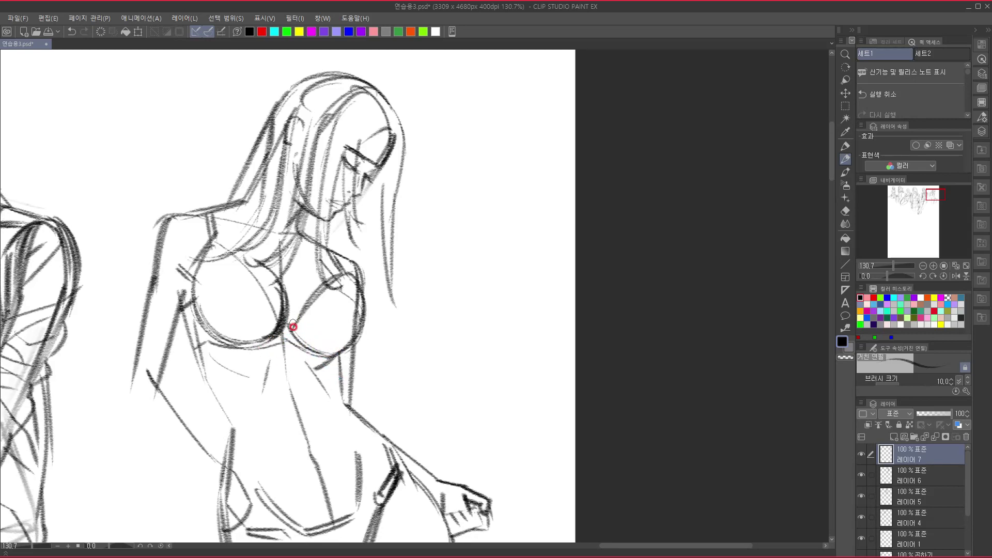
Reinforce the inner edges of the bust and add short marks at its centre.
drag(272, 268, 271, 341)
drag(286, 284, 301, 271)
drag(329, 321, 332, 327)
drag(268, 267, 288, 281)
Add long hair strands sweeping down the neck and over the shoulder farther from the page edge.
mouse_move(282, 208)
mouse_down()
mouse_move(272, 243)
mouse_move(209, 276)
mouse_move(224, 260)
mouse_move(265, 261)
mouse_up()
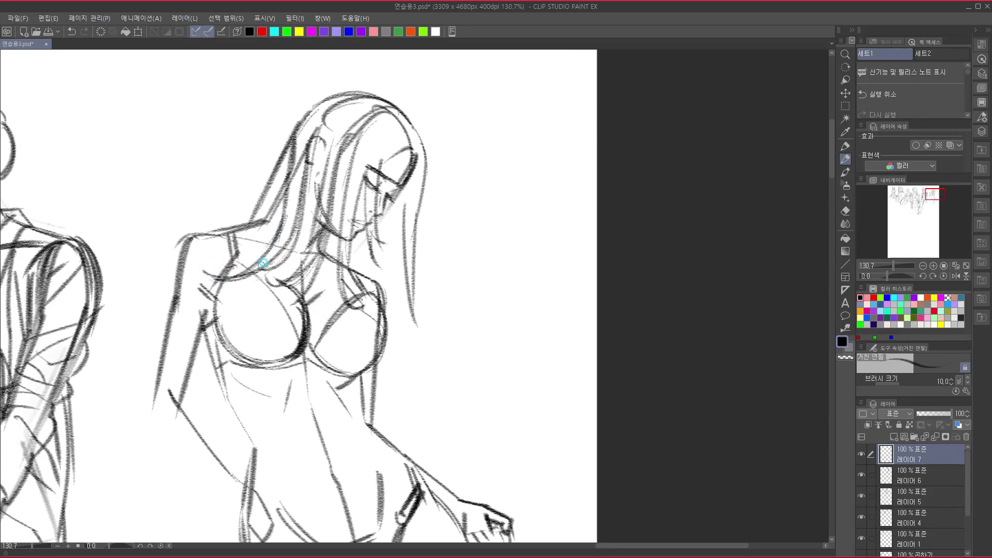
drag(299, 223, 240, 271)
drag(284, 248, 280, 276)
drag(283, 178, 216, 266)
Add long hair strands hanging in front of the face down past the chest, ending in short tips.
drag(354, 316, 300, 282)
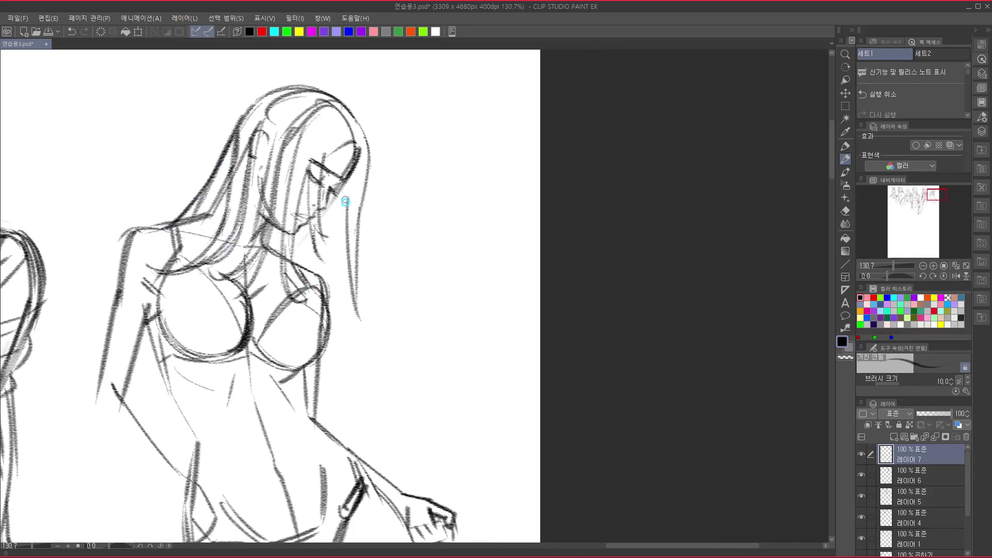
drag(345, 198, 338, 324)
drag(324, 214, 331, 333)
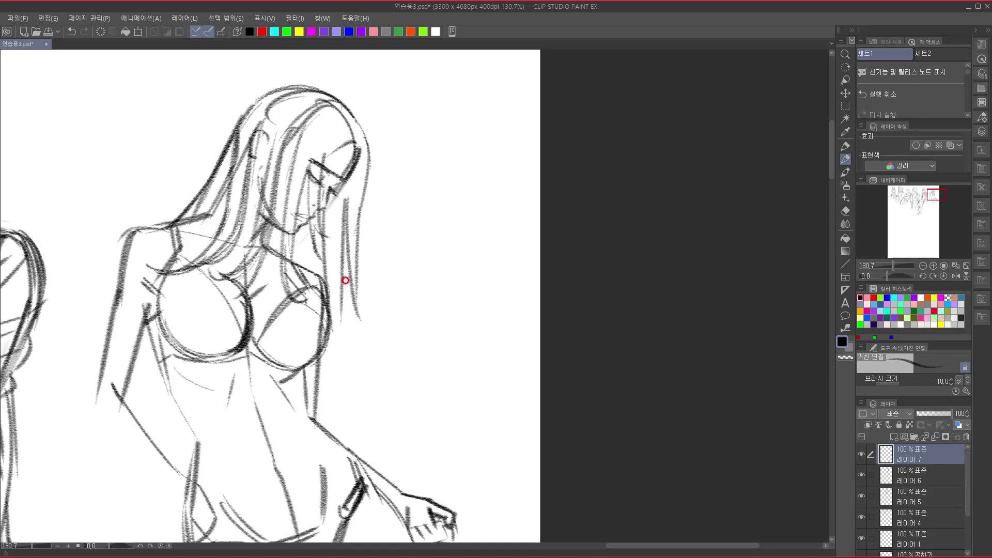
mouse_move(334, 295)
mouse_down()
mouse_move(349, 338)
mouse_move(333, 326)
mouse_move(338, 353)
mouse_up()
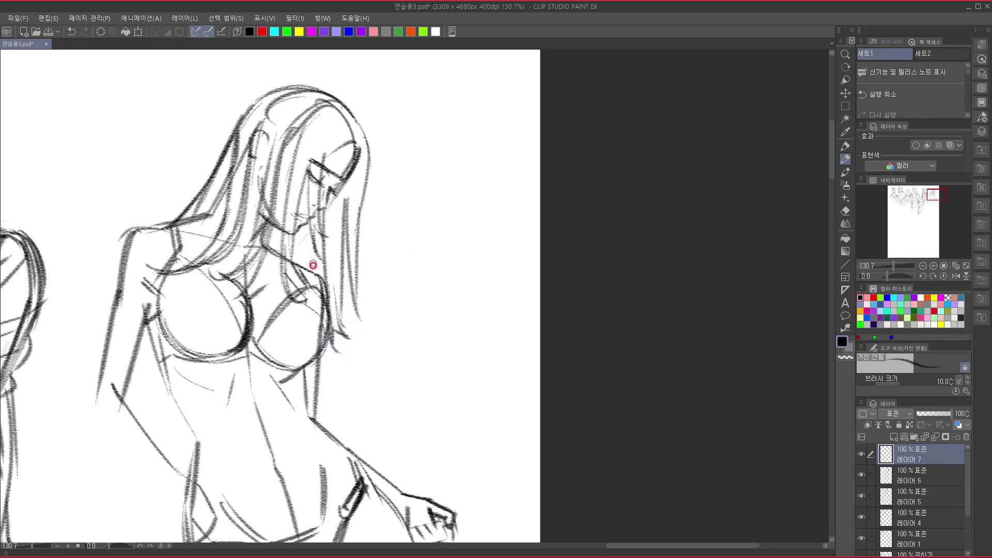
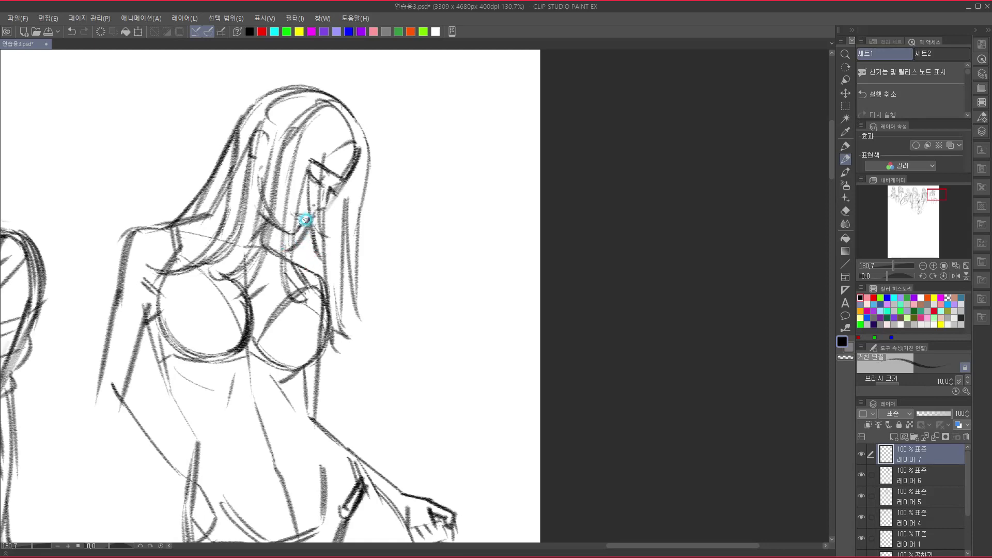
Extend the outer upper arm to a pointed elbow and draw both edges of the forearm toward the hip.
mouse_move(325, 390)
mouse_down()
mouse_move(329, 161)
mouse_move(335, 277)
mouse_move(350, 211)
mouse_up()
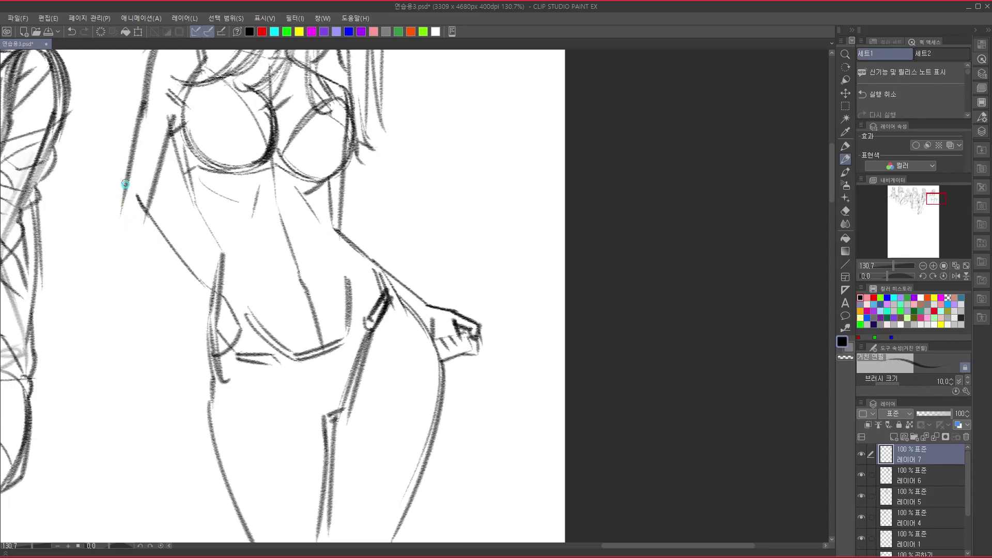
drag(136, 135, 156, 235)
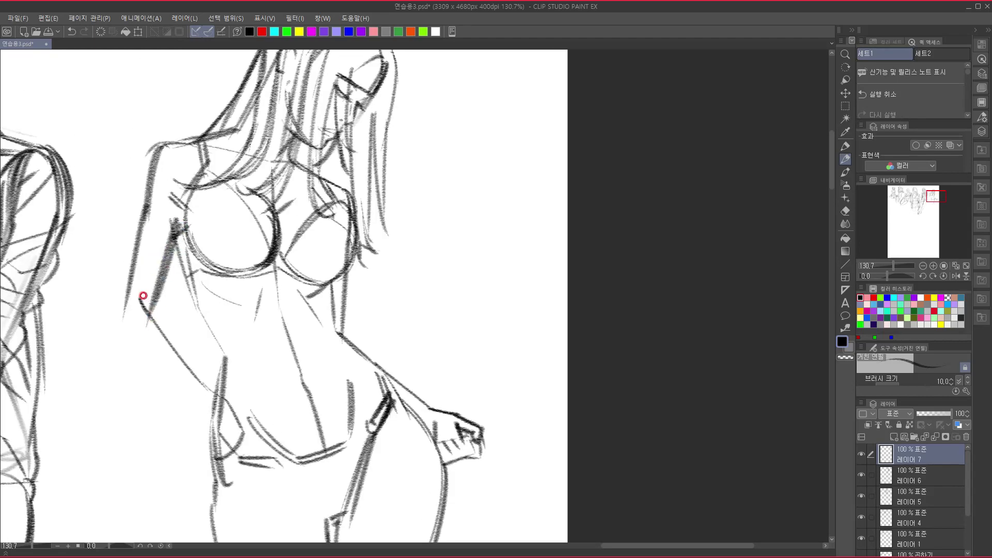
drag(141, 298, 212, 400)
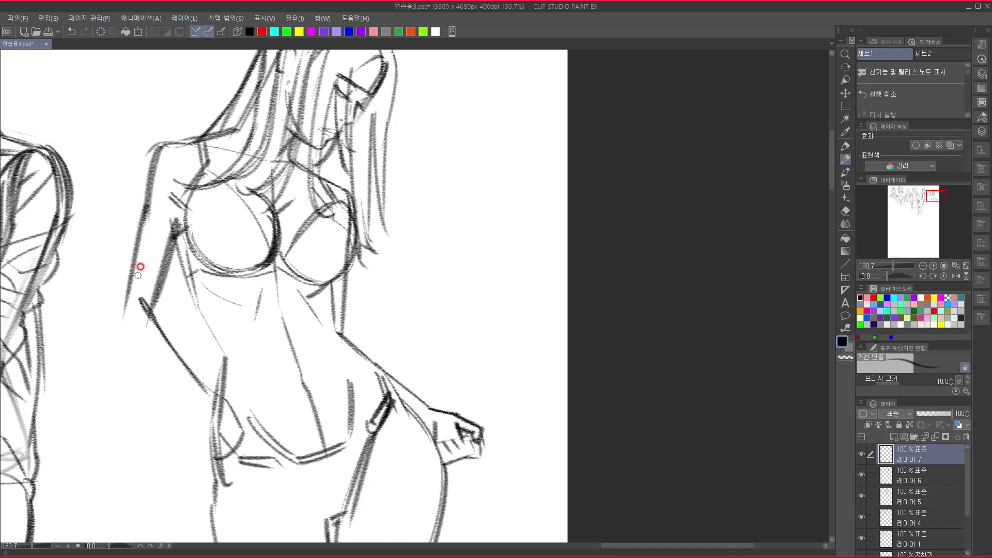
mouse_move(139, 226)
mouse_down()
mouse_move(121, 325)
mouse_move(136, 241)
mouse_move(117, 317)
mouse_move(195, 411)
mouse_up()
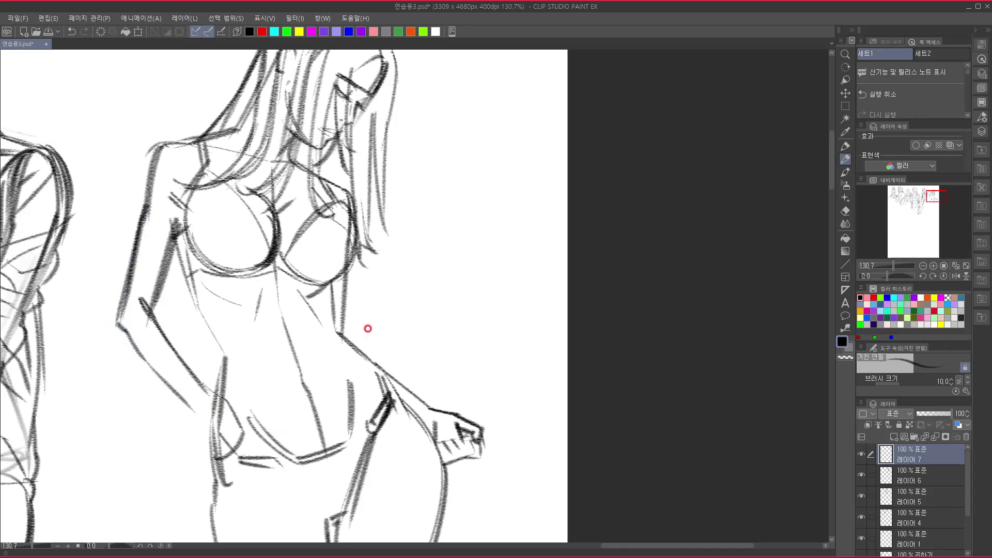
Sketch the outline of the hand resting on the hip at the end of the forearm.
drag(363, 338, 372, 256)
drag(201, 328, 205, 373)
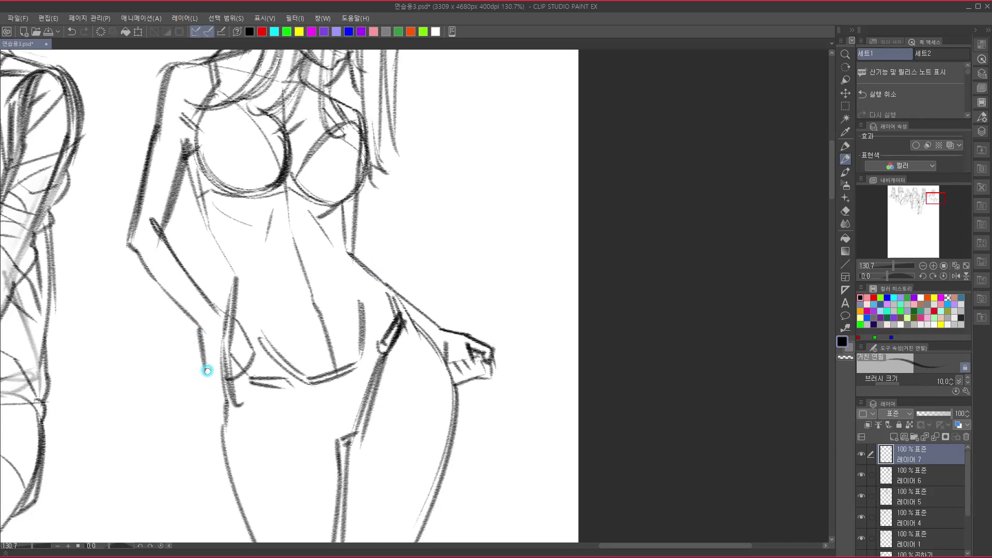
mouse_move(201, 329)
mouse_down()
mouse_move(220, 387)
mouse_move(236, 374)
mouse_move(215, 366)
mouse_move(233, 361)
mouse_move(250, 374)
mouse_up()
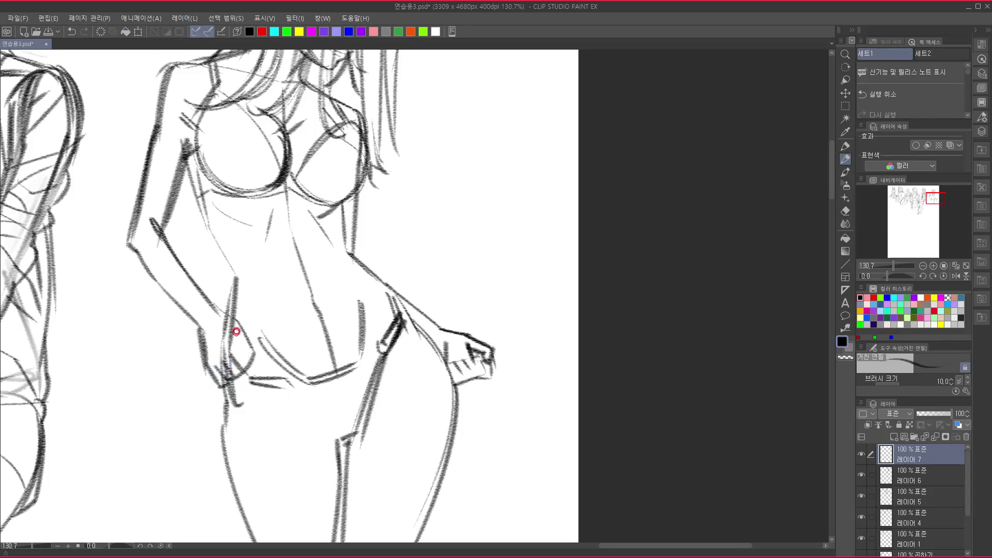
drag(235, 328, 247, 366)
Add finger strokes at the hip, darken the inner upper arm, and draw a second inner forearm line.
mouse_move(383, 393)
mouse_down()
mouse_move(304, 453)
mouse_move(357, 336)
mouse_up()
mouse_move(227, 291)
mouse_down()
mouse_move(212, 327)
mouse_move(229, 335)
mouse_move(258, 336)
mouse_up()
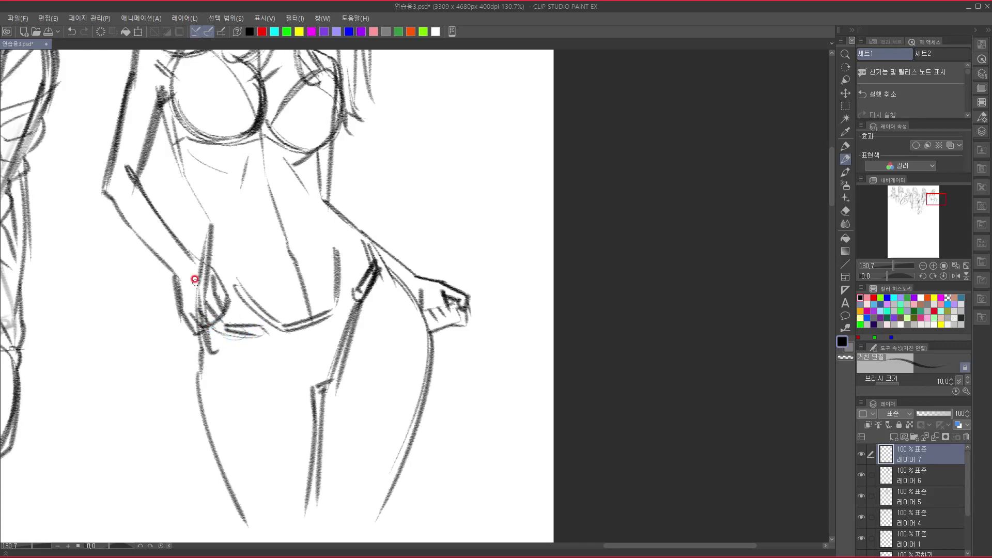
drag(161, 89, 138, 222)
mouse_move(135, 182)
mouse_down()
mouse_move(177, 266)
mouse_move(237, 347)
mouse_move(219, 361)
mouse_up()
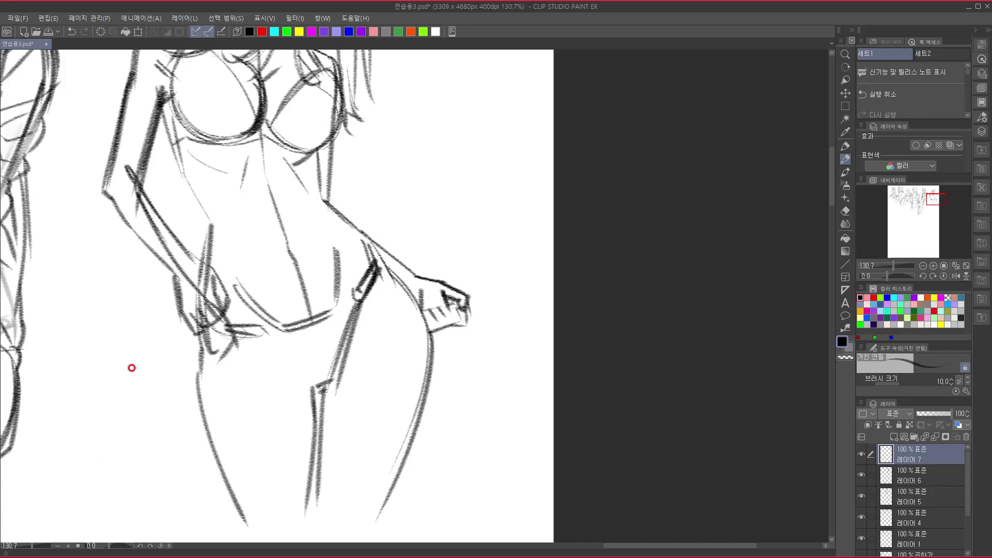
Fade out the forearm and hand with a large soft eraser and redraw the arm down to a lower hand outline.
mouse_move(134, 196)
mouse_down()
mouse_move(195, 285)
mouse_move(222, 305)
mouse_move(88, 169)
mouse_move(201, 330)
mouse_move(206, 307)
mouse_up()
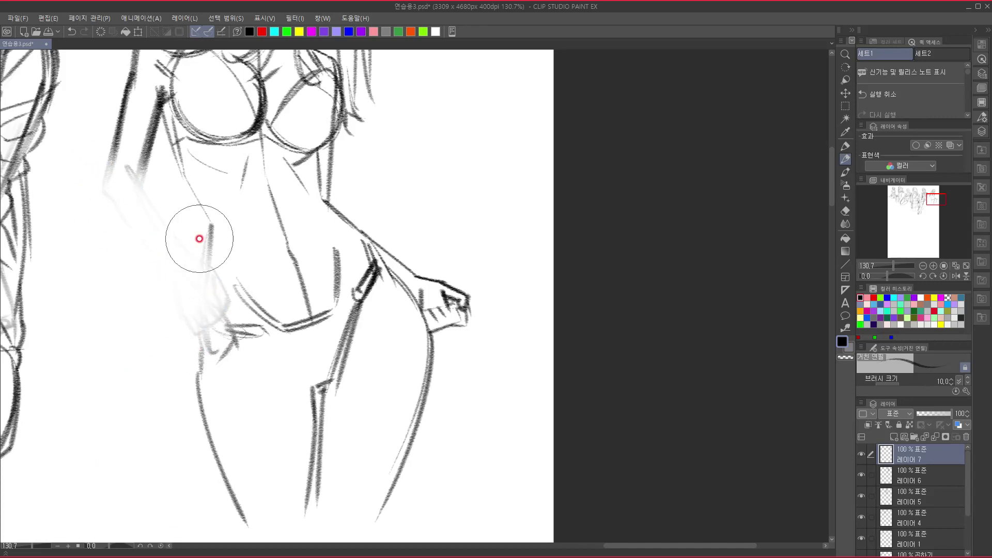
mouse_move(162, 98)
mouse_down()
mouse_move(146, 195)
mouse_move(144, 184)
mouse_up()
drag(156, 142, 138, 194)
mouse_move(135, 75)
mouse_down()
mouse_move(110, 208)
mouse_move(136, 236)
mouse_up()
drag(139, 178, 229, 337)
drag(139, 246, 203, 365)
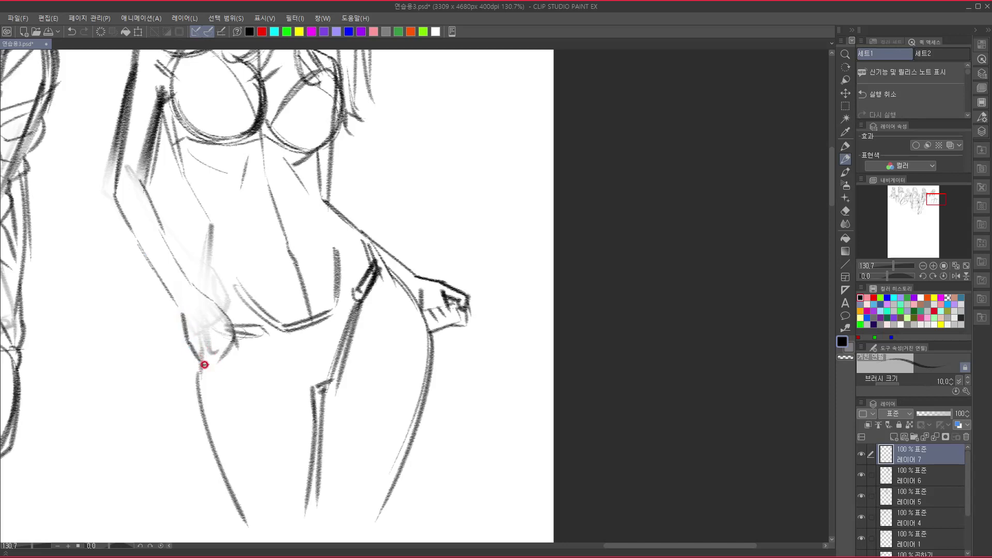
Draw the knuckles and fingers of the lowered hand, and darken the waist and hip line above the wrist.
mouse_move(209, 340)
mouse_down()
mouse_move(216, 354)
mouse_move(232, 343)
mouse_move(225, 326)
mouse_up()
mouse_move(199, 292)
mouse_down()
mouse_move(223, 307)
mouse_move(239, 336)
mouse_move(203, 361)
mouse_move(240, 345)
mouse_up()
drag(219, 268, 204, 370)
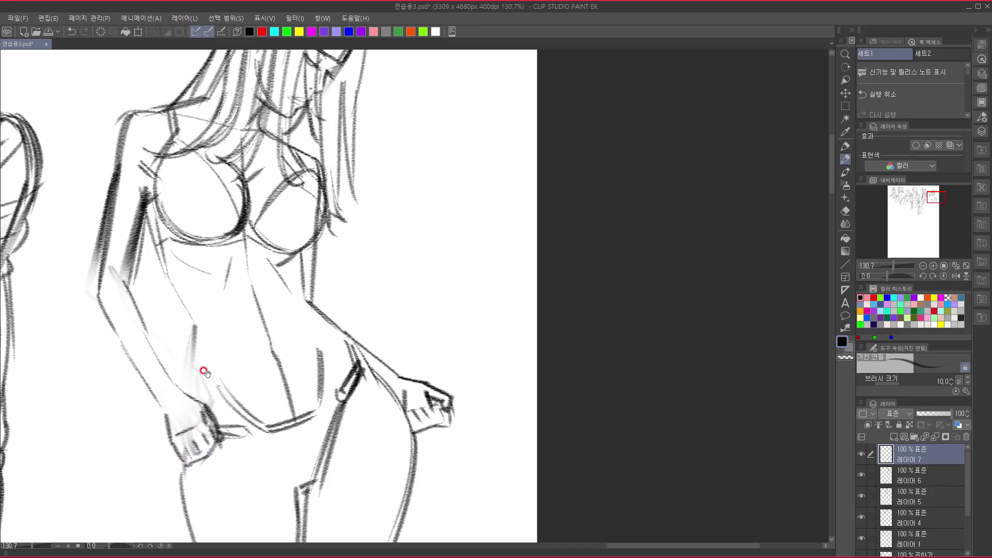
drag(347, 356, 345, 270)
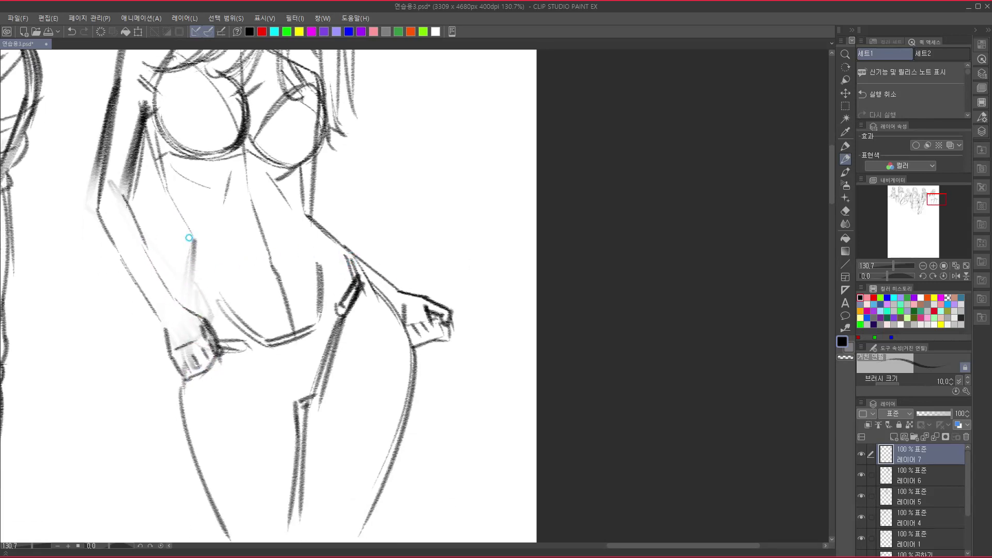
drag(189, 237, 181, 306)
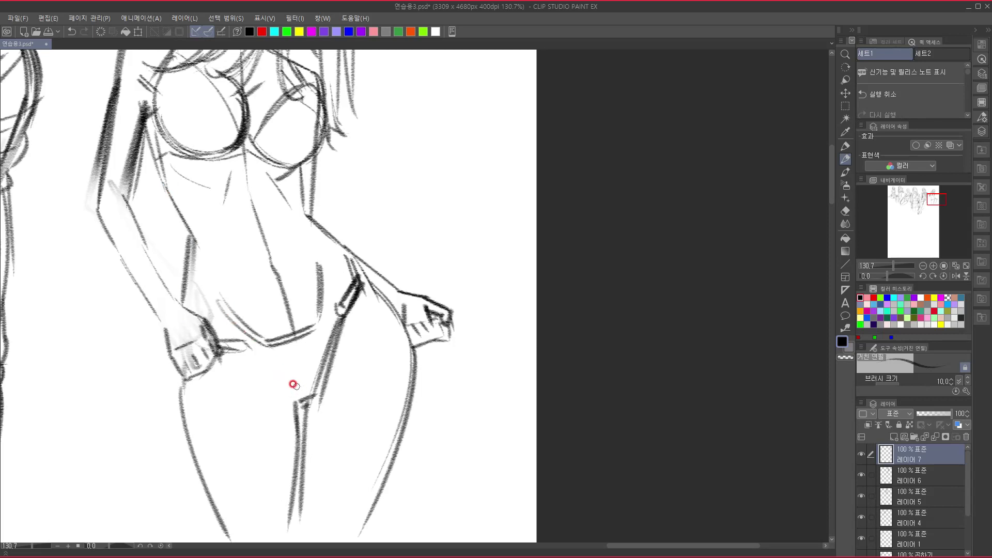
Draw the waistband of the briefs from the thumb across the lower belly to the far hip, undoing rejected strokes.
drag(293, 384, 212, 509)
drag(231, 473, 270, 277)
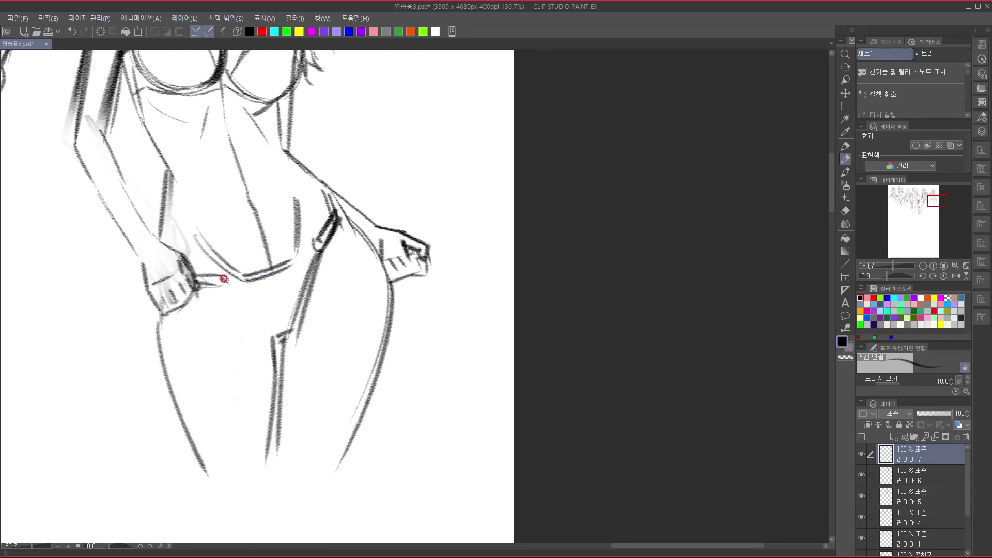
drag(190, 281, 249, 287)
drag(192, 273, 241, 308)
key(ctrl+z)
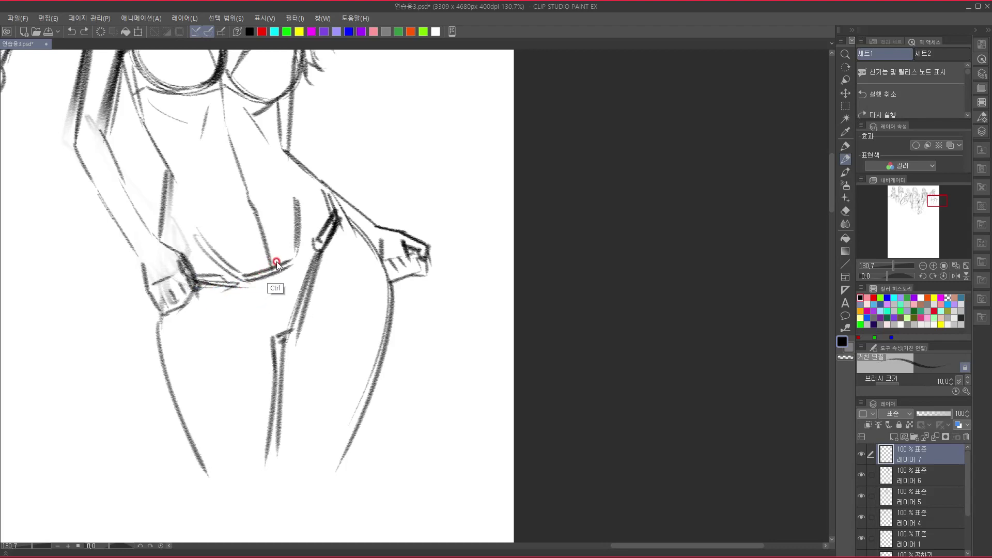
key(ctrl+z)
mouse_move(192, 271)
mouse_down()
mouse_move(242, 269)
mouse_move(227, 298)
mouse_move(247, 270)
mouse_move(329, 212)
mouse_move(331, 194)
mouse_up()
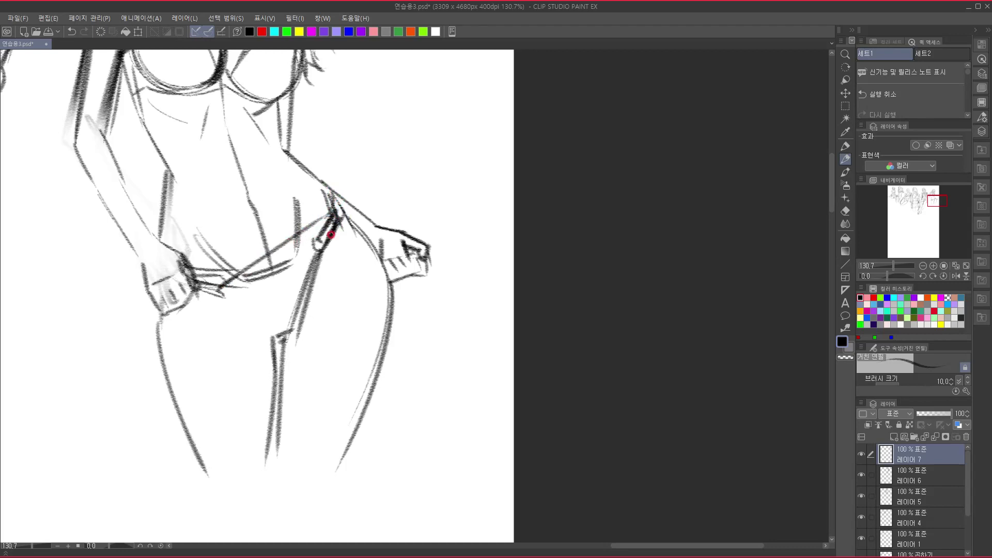
Draw the doubled lower edge of the briefs from hand to crotch, darken the far leg opening, and reinforce the forearm.
mouse_move(325, 242)
mouse_down()
mouse_move(288, 325)
mouse_move(264, 335)
mouse_up()
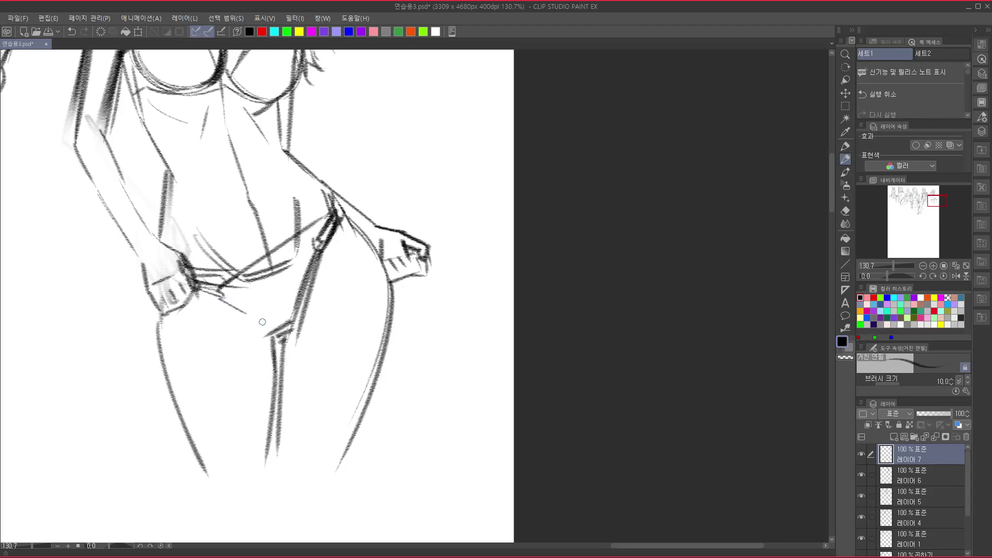
drag(217, 295, 283, 331)
mouse_move(107, 139)
mouse_down()
mouse_move(172, 265)
mouse_move(187, 266)
mouse_move(195, 294)
mouse_move(186, 305)
mouse_move(142, 279)
mouse_move(162, 294)
mouse_up()
drag(77, 160, 133, 254)
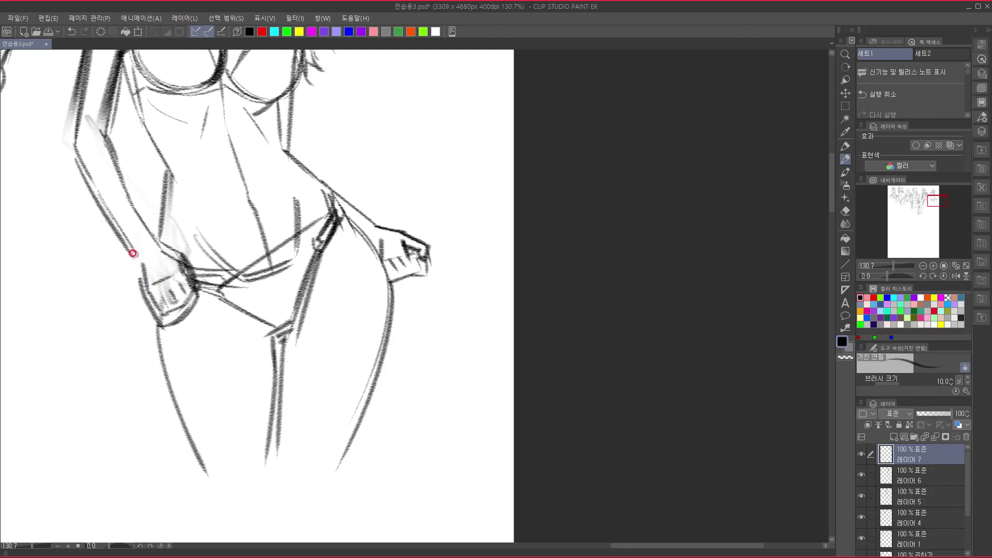
mouse_move(207, 290)
mouse_down()
mouse_move(186, 287)
mouse_move(239, 281)
mouse_move(209, 270)
mouse_move(204, 296)
mouse_move(278, 347)
mouse_up()
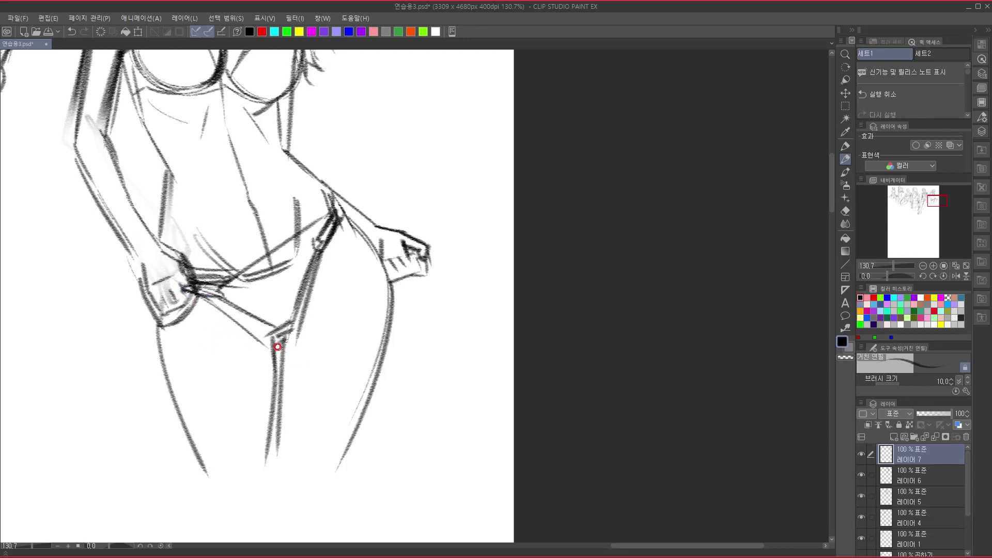
drag(194, 302, 264, 340)
Draw a strip of cloth hanging from the hand along the outer thigh, with vertical folds and a wavy hem.
drag(194, 311, 180, 480)
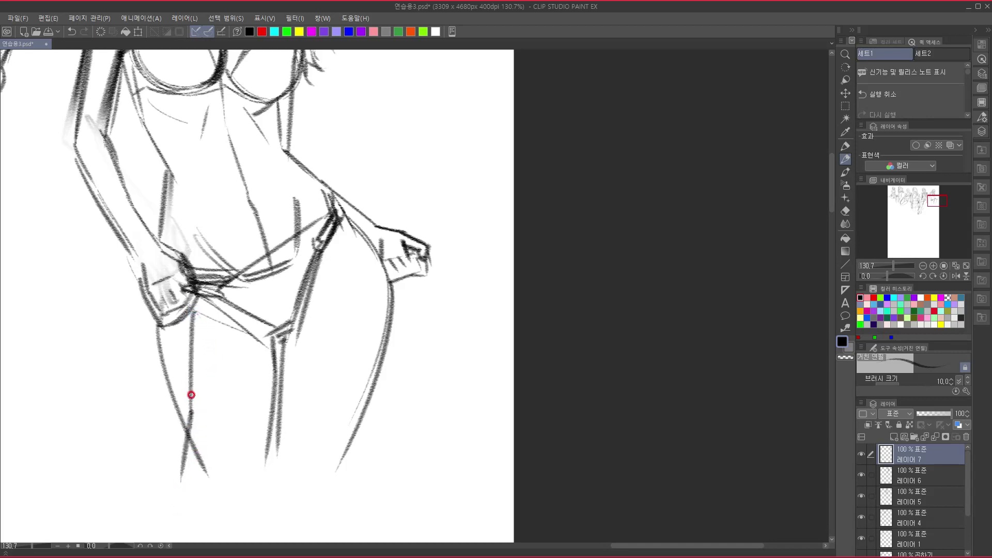
drag(164, 395, 166, 433)
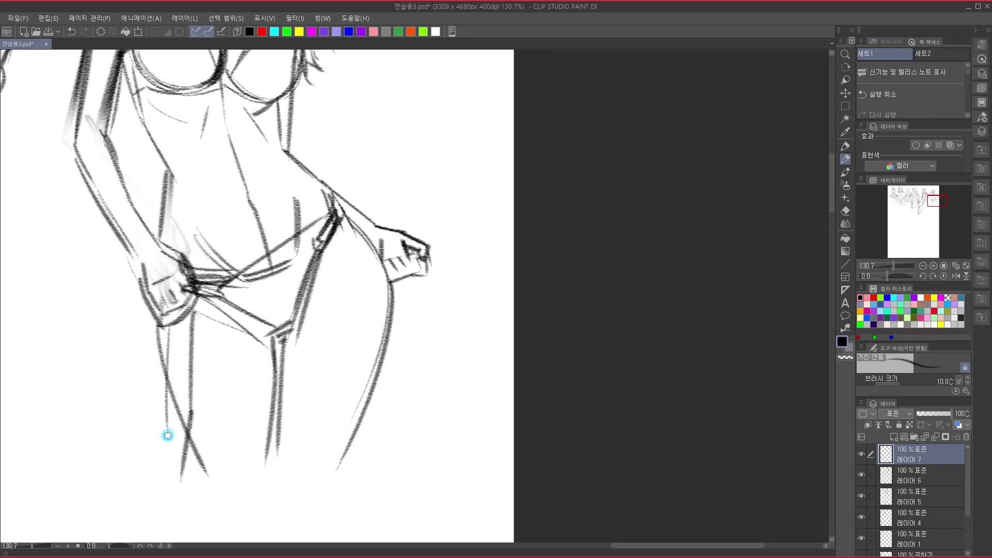
mouse_move(155, 318)
mouse_down()
mouse_move(151, 420)
mouse_move(185, 460)
mouse_up()
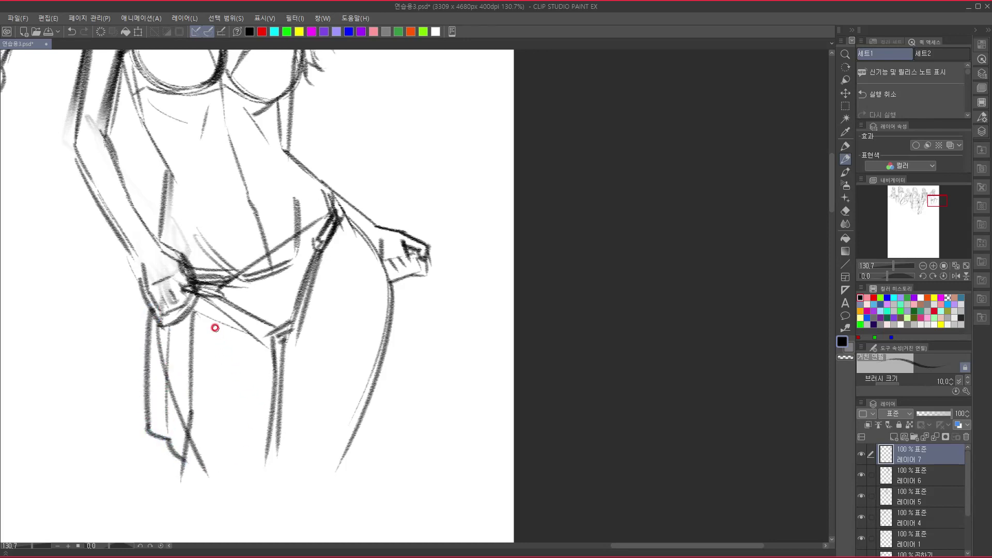
Draw an arch across the upper thigh below the briefs and add small pointed marks beneath it.
mouse_move(204, 314)
mouse_down()
mouse_move(222, 369)
mouse_move(239, 347)
mouse_move(287, 380)
mouse_up()
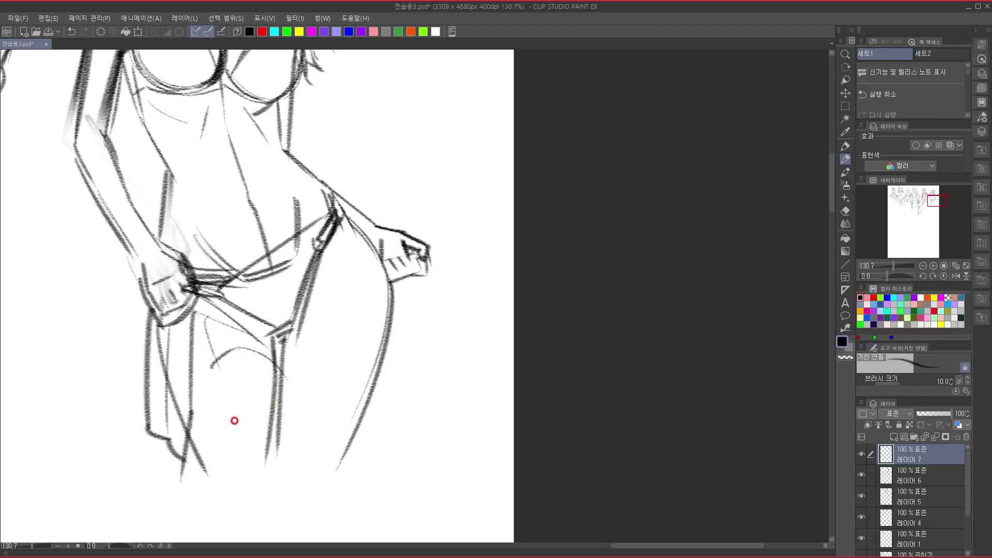
mouse_move(232, 352)
mouse_down()
mouse_move(223, 372)
mouse_move(249, 364)
mouse_up()
drag(261, 358, 267, 381)
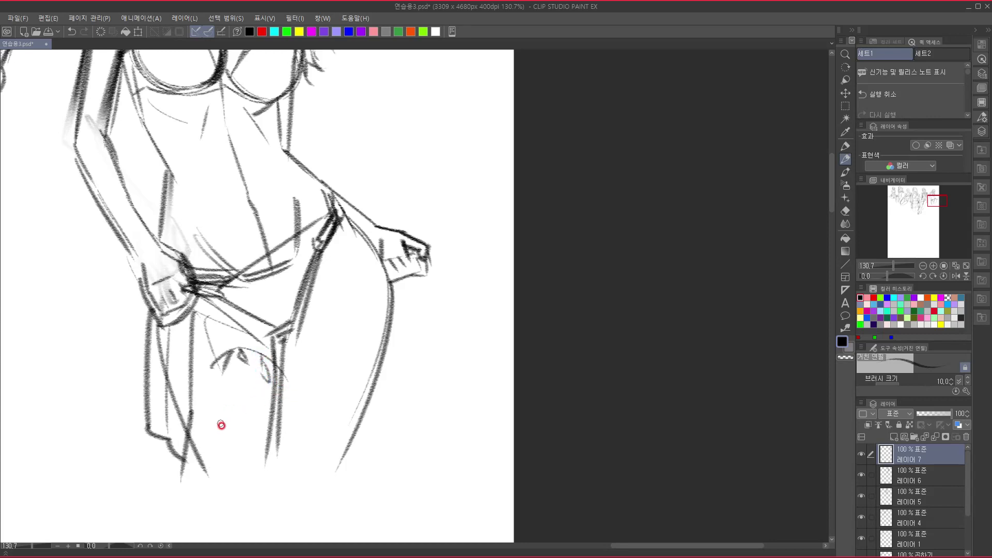
Draw long lines running down from both ends of the arch over the thigh.
mouse_move(206, 370)
mouse_down()
mouse_move(203, 412)
mouse_move(222, 485)
mouse_up()
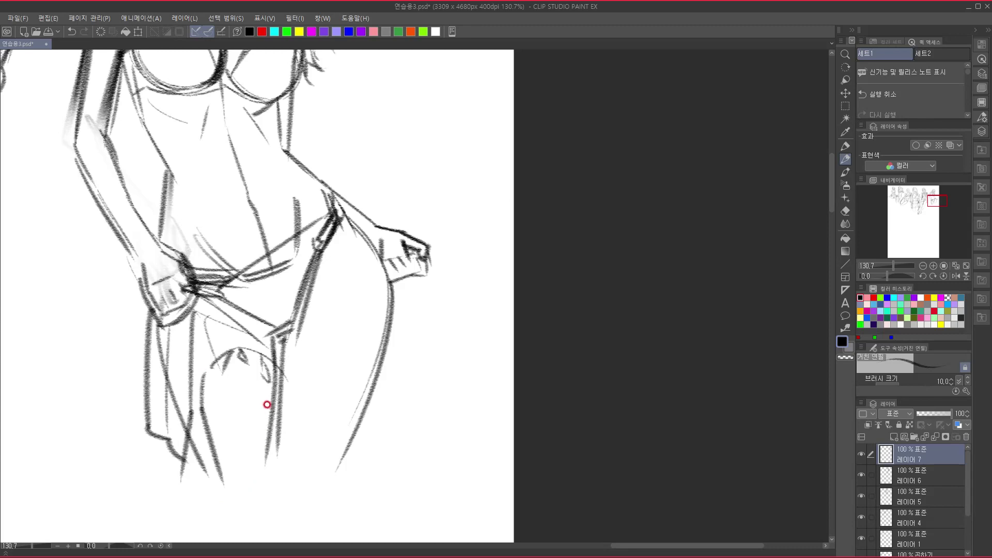
drag(272, 365, 246, 465)
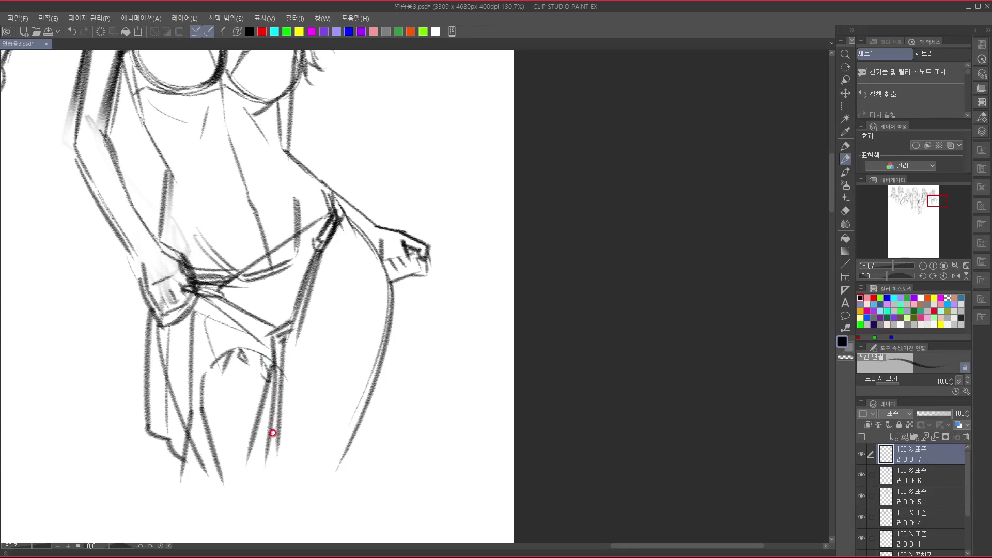
mouse_move(291, 392)
mouse_down()
mouse_move(282, 454)
mouse_move(283, 404)
mouse_up()
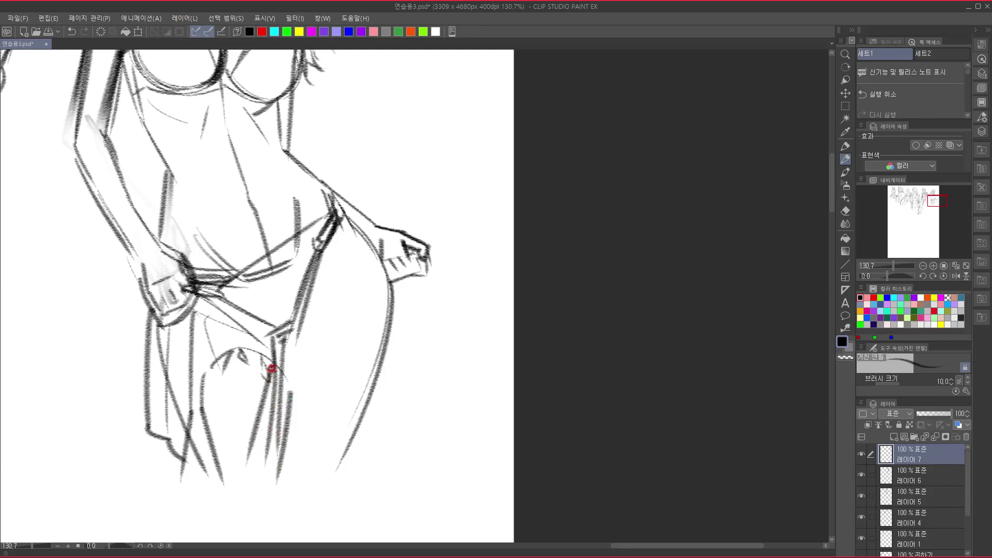
Draw the briefs' lower edge curving up to the hip, the crease lines across hip and inner thigh, and short curves below.
mouse_move(255, 335)
mouse_down()
mouse_move(274, 343)
mouse_move(317, 318)
mouse_move(264, 329)
mouse_move(258, 342)
mouse_move(327, 326)
mouse_move(327, 337)
mouse_move(365, 313)
mouse_move(345, 310)
mouse_move(385, 287)
mouse_up()
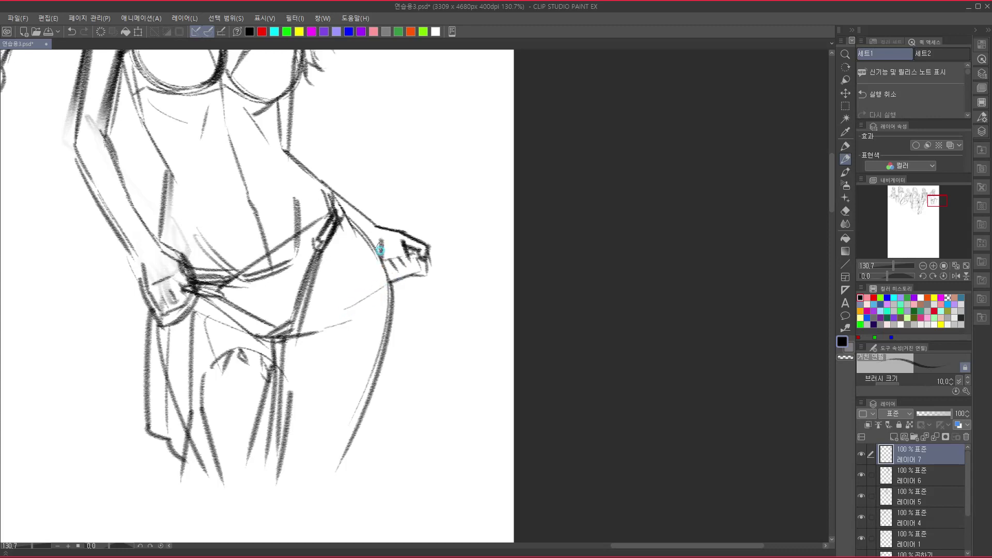
mouse_move(382, 240)
mouse_down()
mouse_move(323, 325)
mouse_move(375, 295)
mouse_up()
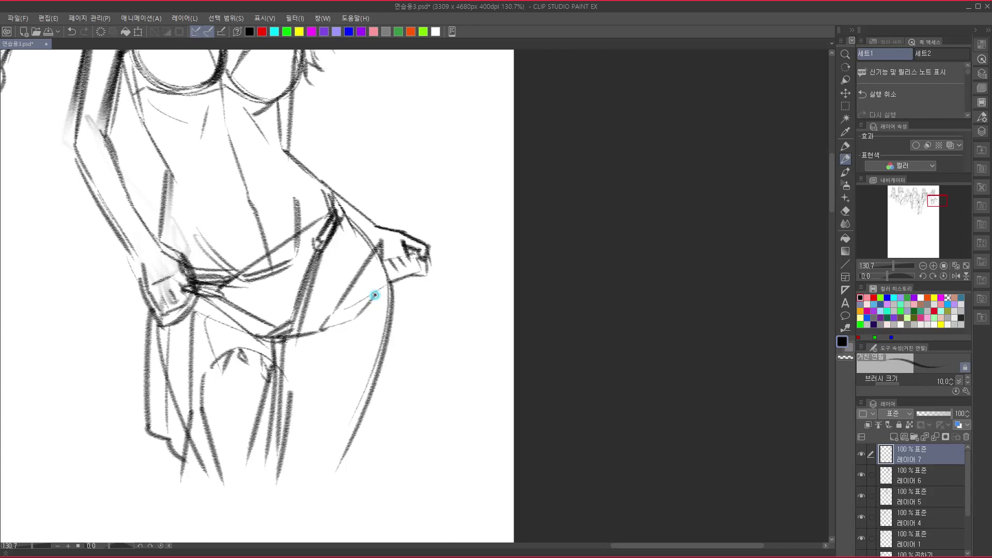
drag(326, 333, 283, 408)
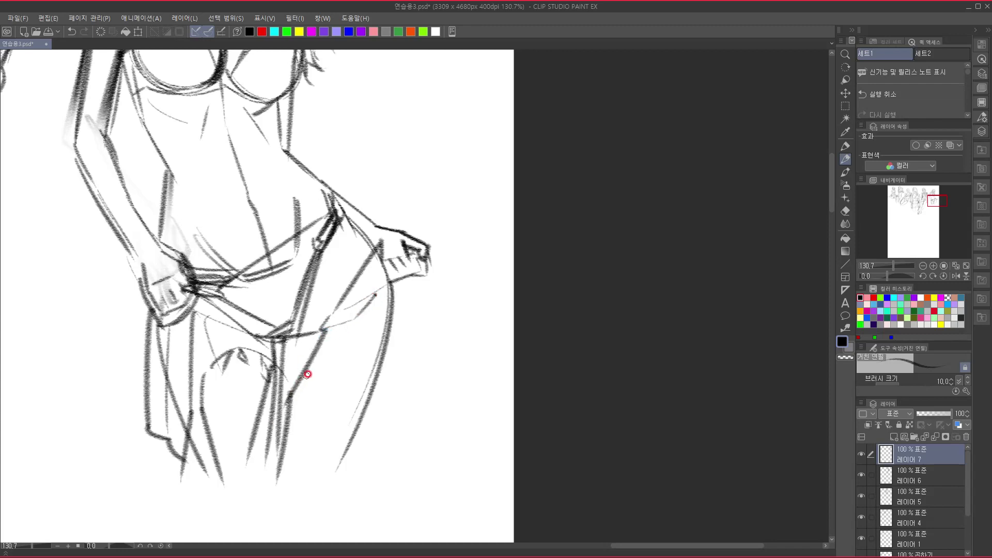
mouse_move(310, 356)
mouse_down()
mouse_move(356, 335)
mouse_move(374, 367)
mouse_up()
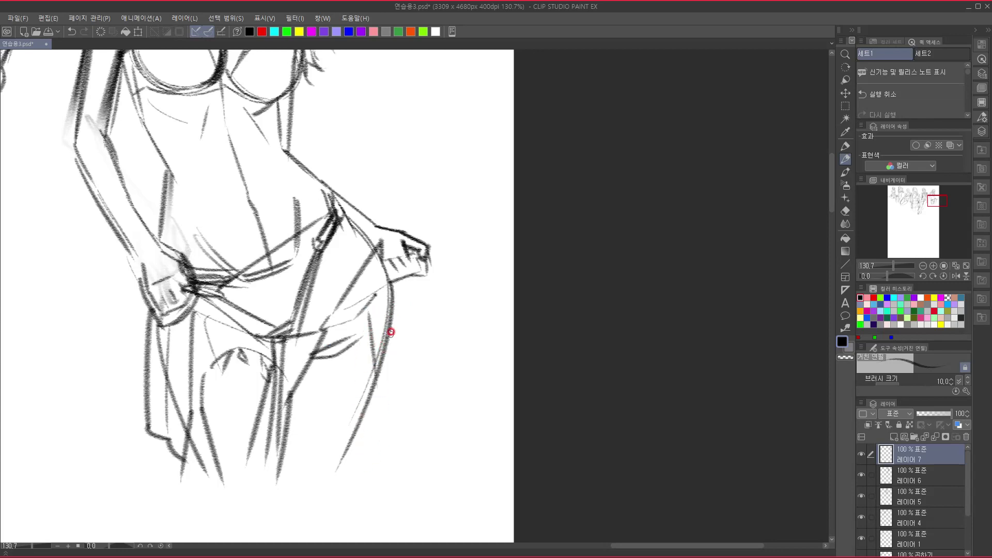
Darken the outer contour of the hip and thigh from the waistband down with repeated strokes.
drag(355, 221, 387, 285)
drag(356, 227, 383, 310)
drag(380, 271, 367, 385)
drag(378, 325, 341, 455)
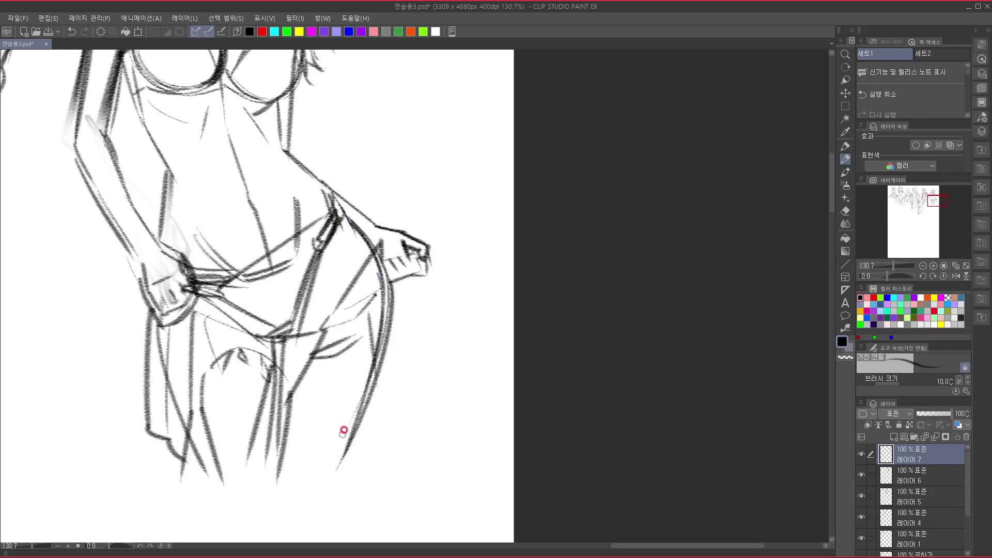
Draw the cloth pulled out from the hip by the far hand, with folds, an angled hem and a long line down the thigh.
drag(406, 263, 368, 320)
mouse_move(382, 248)
mouse_down()
mouse_move(440, 249)
mouse_move(454, 271)
mouse_move(425, 261)
mouse_move(425, 275)
mouse_move(441, 311)
mouse_up()
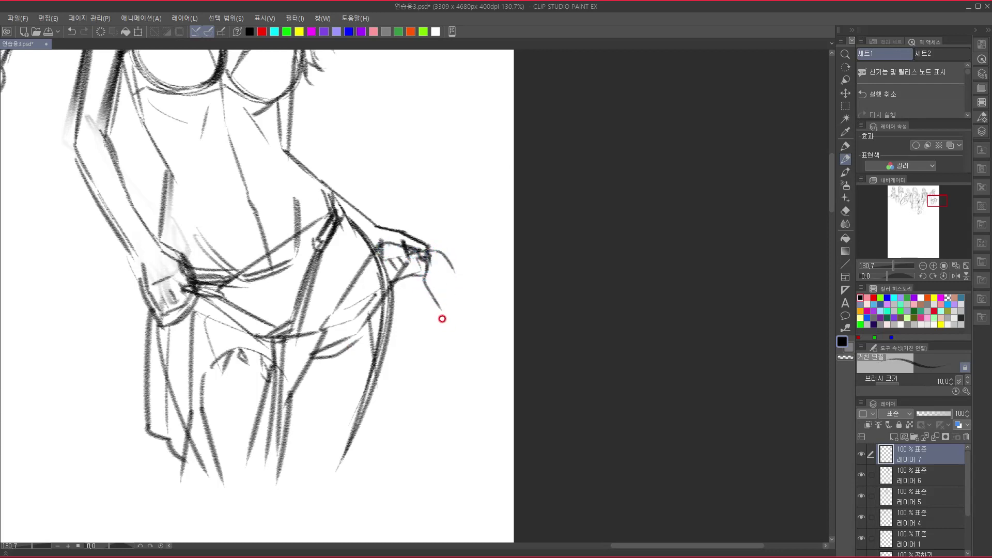
drag(407, 271, 407, 326)
drag(403, 265, 407, 330)
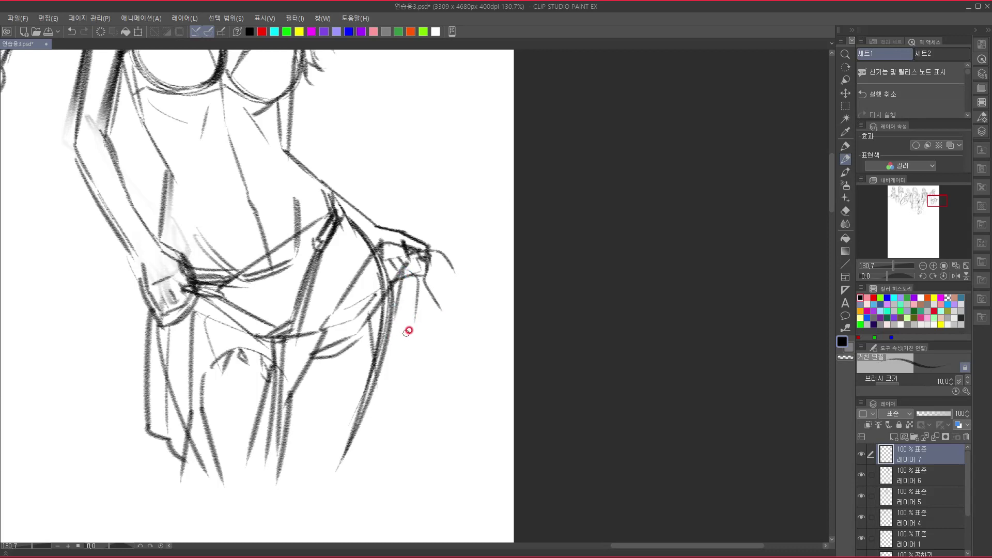
mouse_move(429, 261)
mouse_down()
mouse_move(443, 279)
mouse_move(441, 305)
mouse_move(389, 344)
mouse_up()
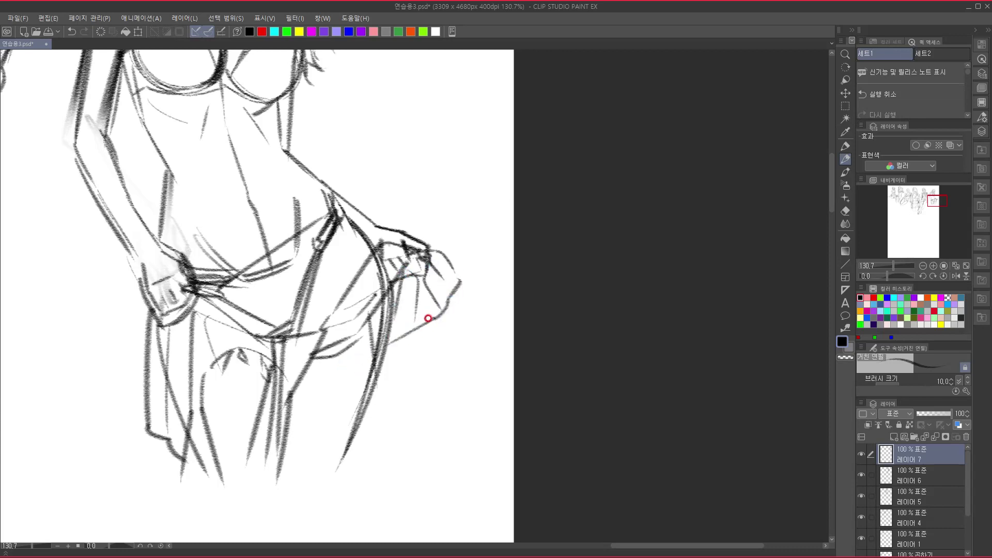
mouse_move(458, 282)
mouse_down()
mouse_move(465, 298)
mouse_move(383, 376)
mouse_up()
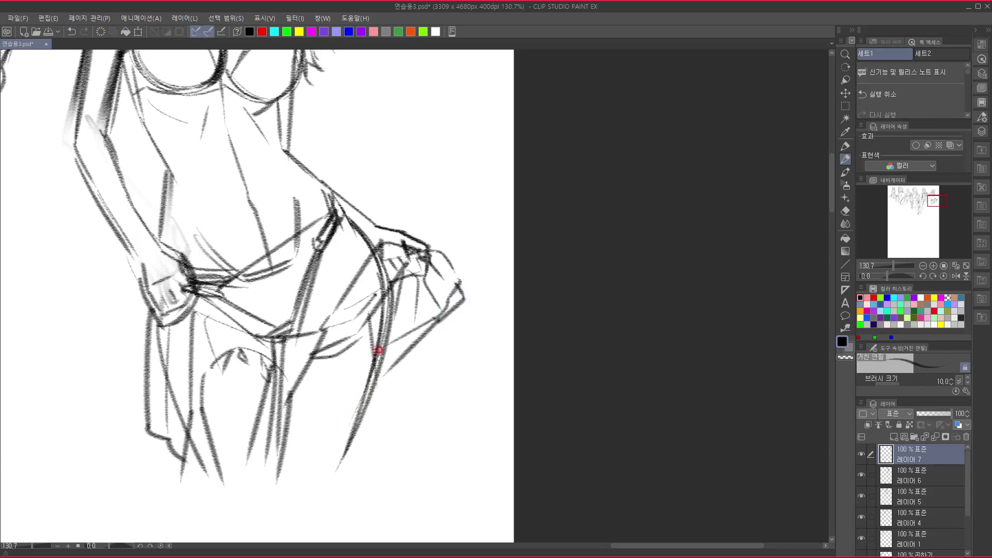
mouse_move(386, 285)
mouse_down()
mouse_move(392, 394)
mouse_move(380, 488)
mouse_up()
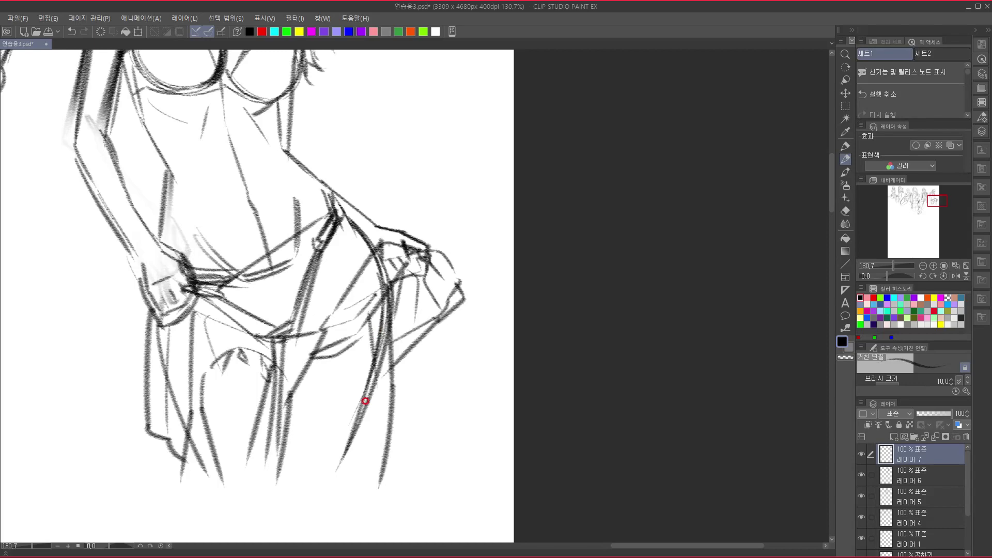
Add a pink shading stroke inside the shoulder and darken the shoulder and upper arm outline in black.
drag(297, 117, 286, 326)
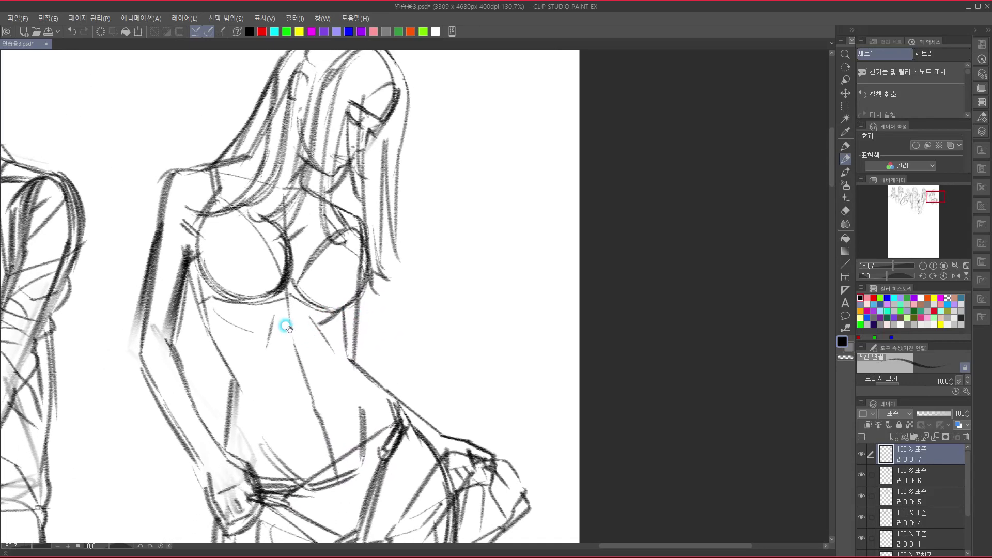
mouse_move(186, 272)
mouse_down()
mouse_move(210, 339)
mouse_move(222, 336)
mouse_move(219, 320)
mouse_up()
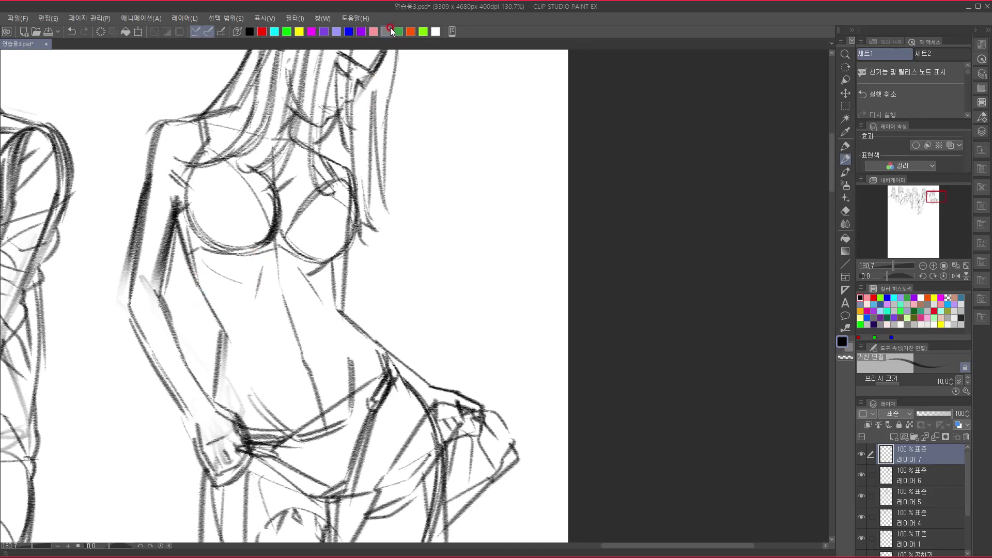
click(376, 34)
drag(257, 210, 263, 215)
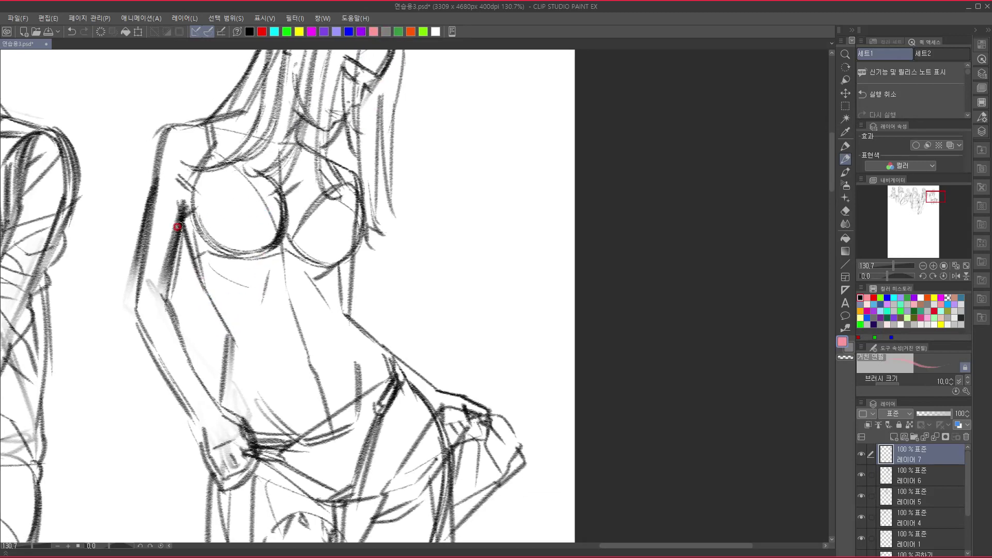
drag(176, 131, 161, 172)
click(250, 32)
mouse_move(184, 126)
mouse_down()
mouse_move(150, 181)
mouse_move(177, 130)
mouse_move(150, 209)
mouse_move(150, 185)
mouse_move(181, 127)
mouse_up()
mouse_move(147, 212)
mouse_down()
mouse_move(150, 181)
mouse_move(217, 113)
mouse_up()
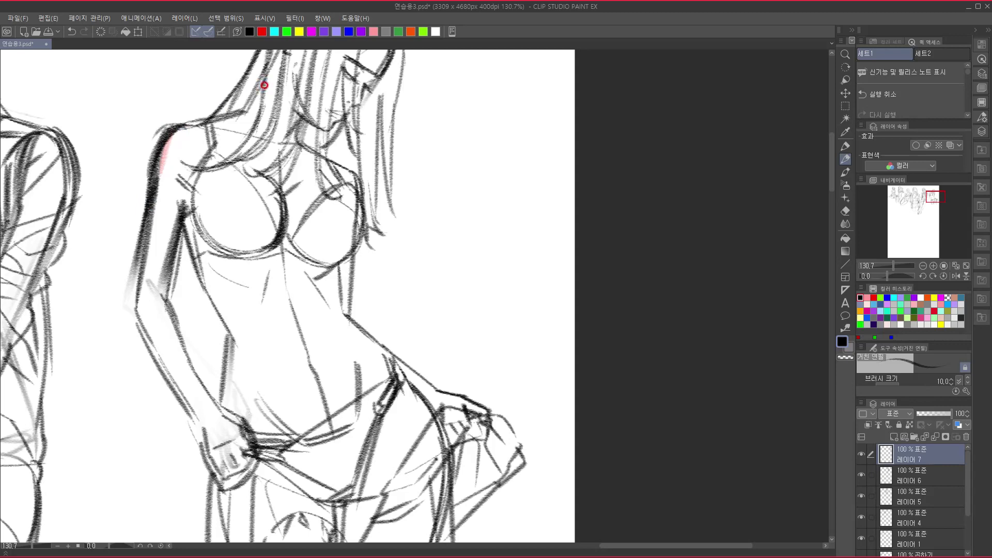
Trace pink accent lines along the inner forearm and down the near side of the torso to the hand.
drag(228, 193, 229, 203)
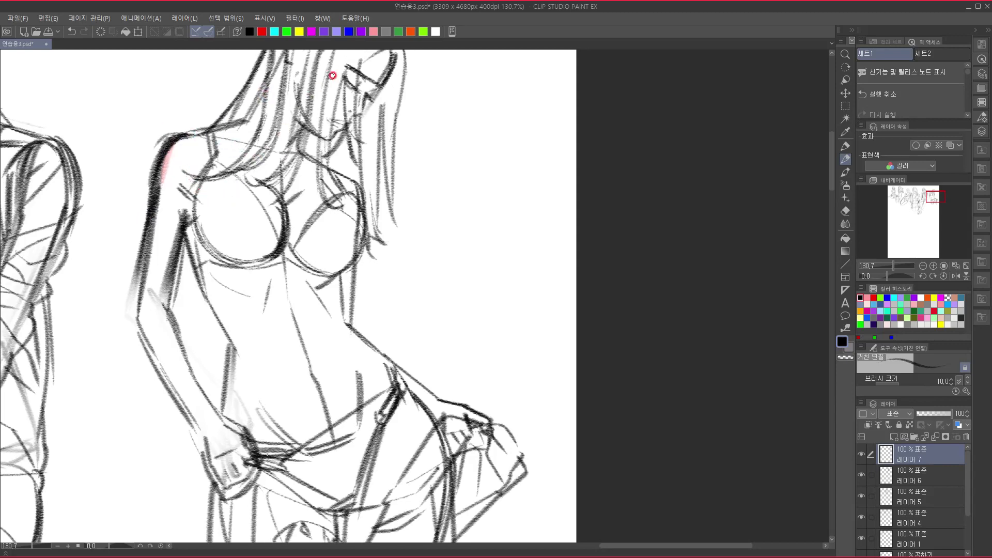
click(372, 32)
drag(279, 159, 263, 99)
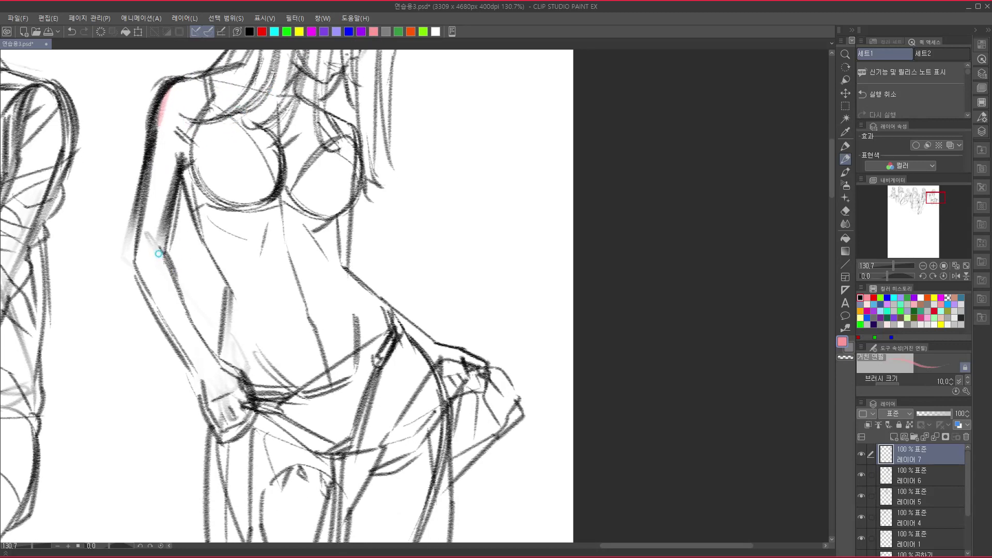
mouse_move(158, 250)
mouse_down()
mouse_move(183, 314)
mouse_move(240, 388)
mouse_up()
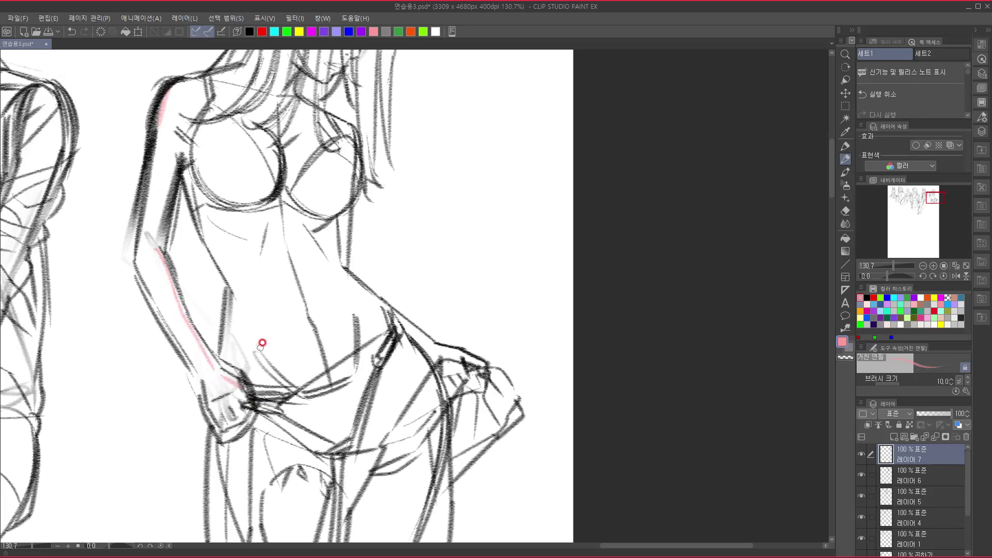
mouse_move(192, 182)
mouse_down()
mouse_move(205, 239)
mouse_move(202, 231)
mouse_move(239, 300)
mouse_move(243, 381)
mouse_up()
mouse_move(346, 313)
mouse_down()
mouse_move(303, 264)
mouse_move(331, 300)
mouse_move(354, 226)
mouse_move(335, 467)
mouse_up()
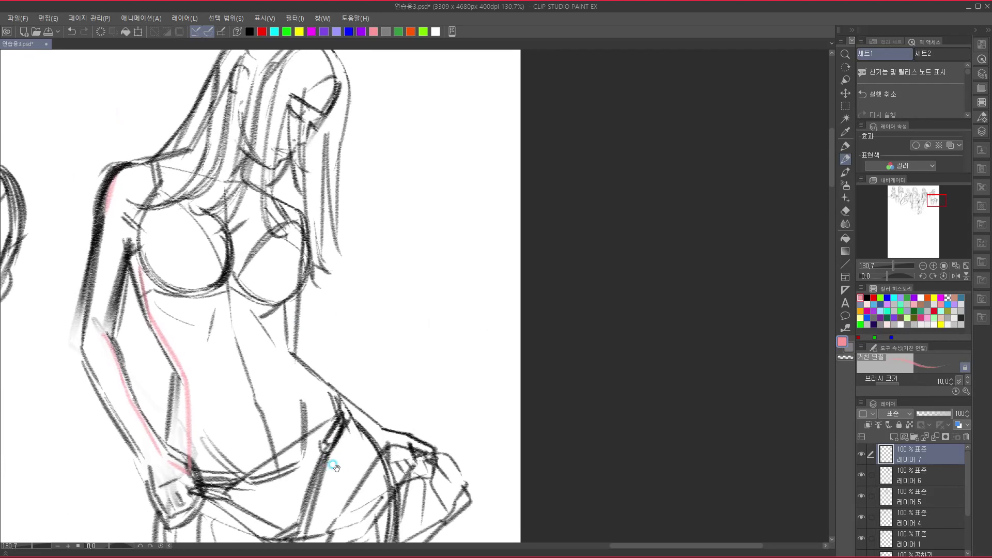
Mark the ribs below the near breast with short green strokes.
click(398, 31)
drag(278, 162, 284, 175)
mouse_move(164, 310)
mouse_down()
mouse_move(199, 324)
mouse_move(199, 356)
mouse_up()
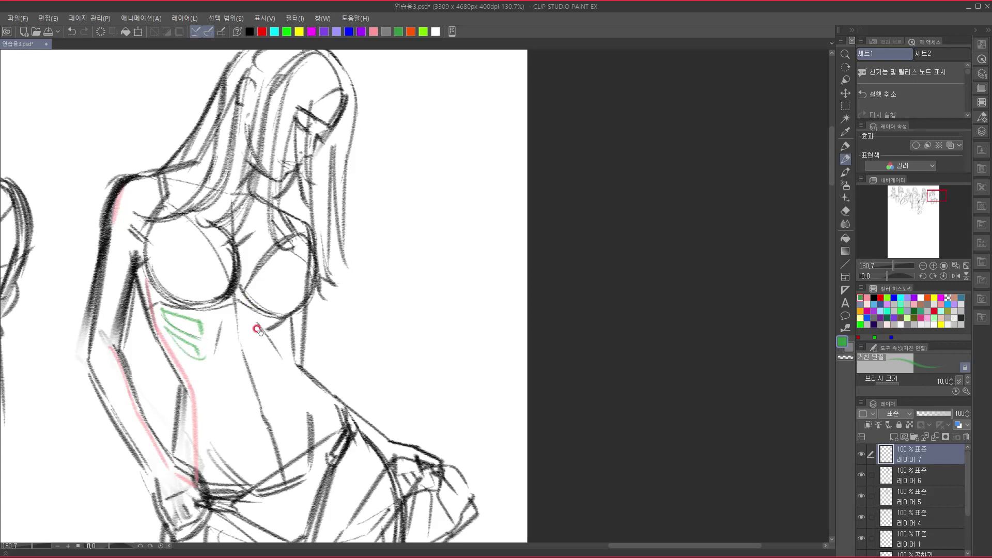
drag(257, 330, 234, 275)
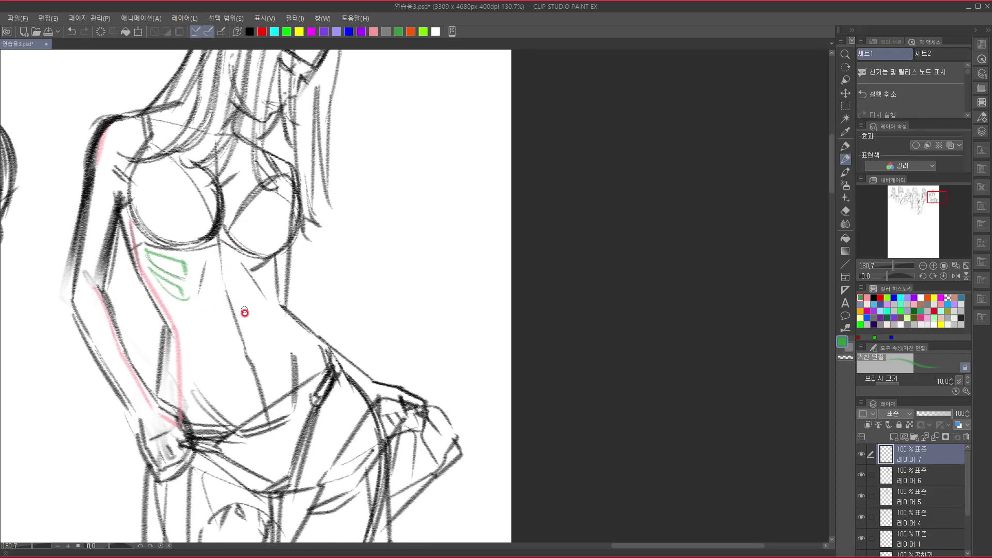
drag(166, 298, 192, 343)
Outline the abdominal muscles in green down to the briefs and mark small ribs below the far breast.
drag(205, 304, 247, 372)
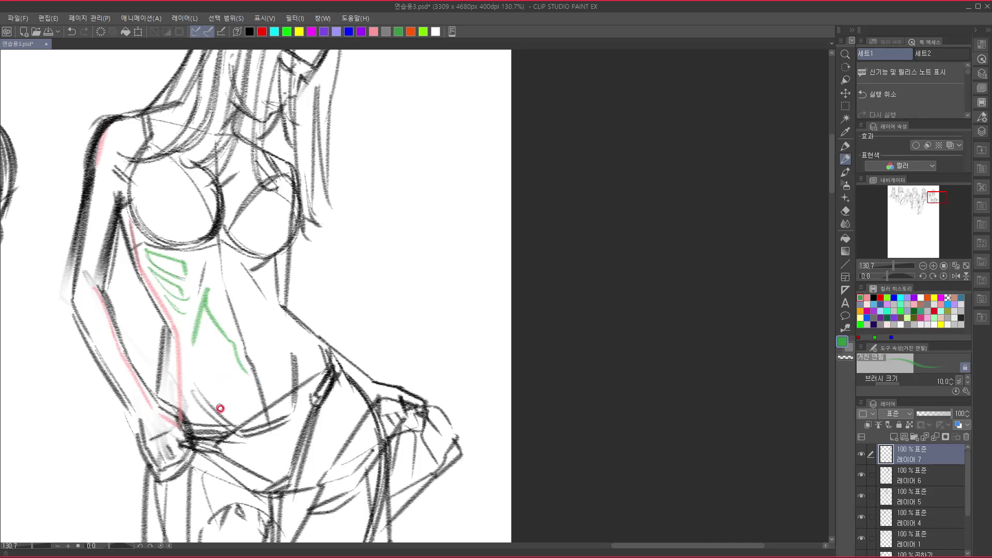
drag(192, 344, 210, 407)
mouse_move(252, 373)
mouse_down()
mouse_move(266, 394)
mouse_move(254, 414)
mouse_up()
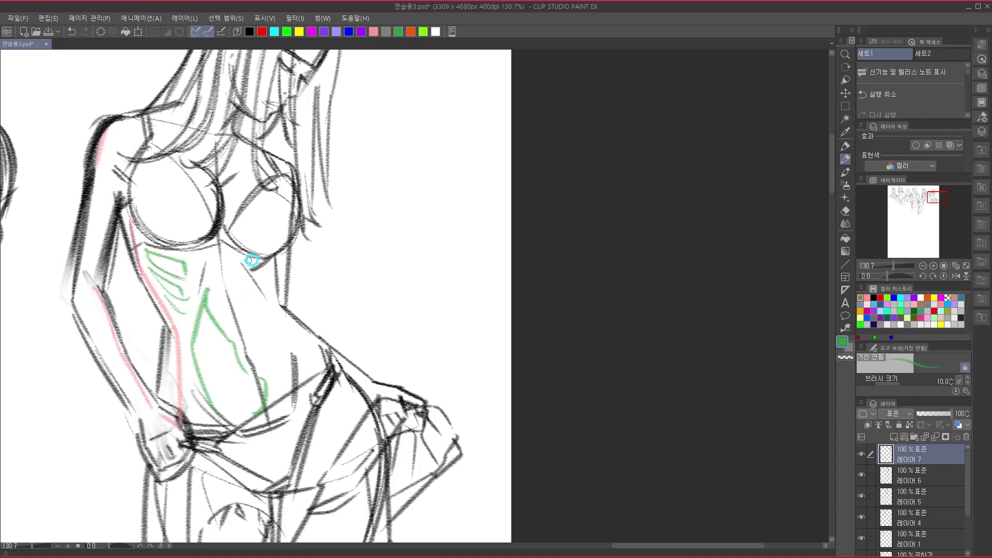
drag(269, 266, 258, 278)
drag(270, 383, 250, 393)
mouse_move(291, 423)
mouse_down()
mouse_move(291, 367)
mouse_move(327, 241)
mouse_move(278, 442)
mouse_move(310, 351)
mouse_move(300, 408)
mouse_move(293, 400)
mouse_up()
Draw green curves along the inner edges of both breasts to mark the cleavage.
mouse_move(281, 276)
mouse_down()
mouse_move(295, 279)
mouse_move(278, 282)
mouse_move(302, 233)
mouse_up()
drag(227, 181, 238, 204)
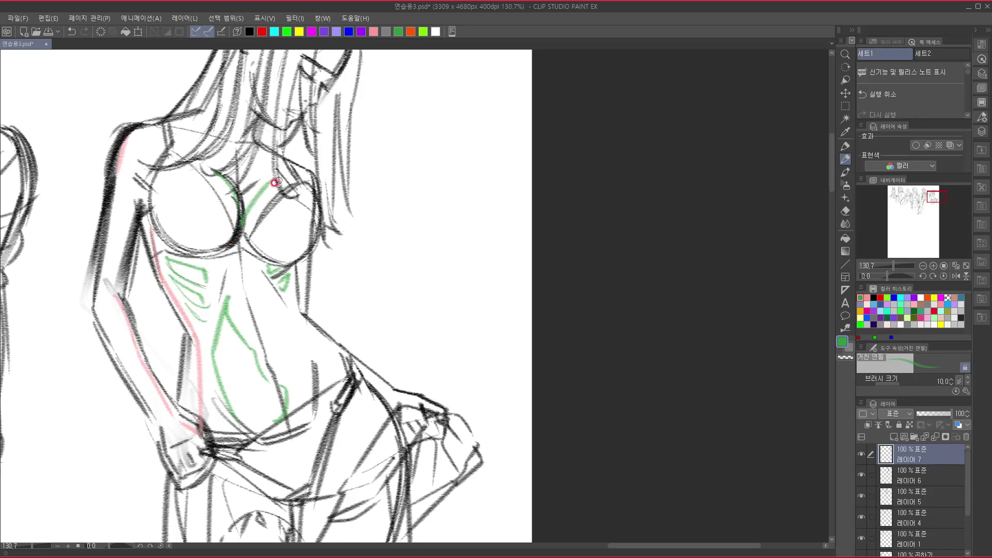
drag(272, 178, 242, 222)
drag(251, 213, 246, 286)
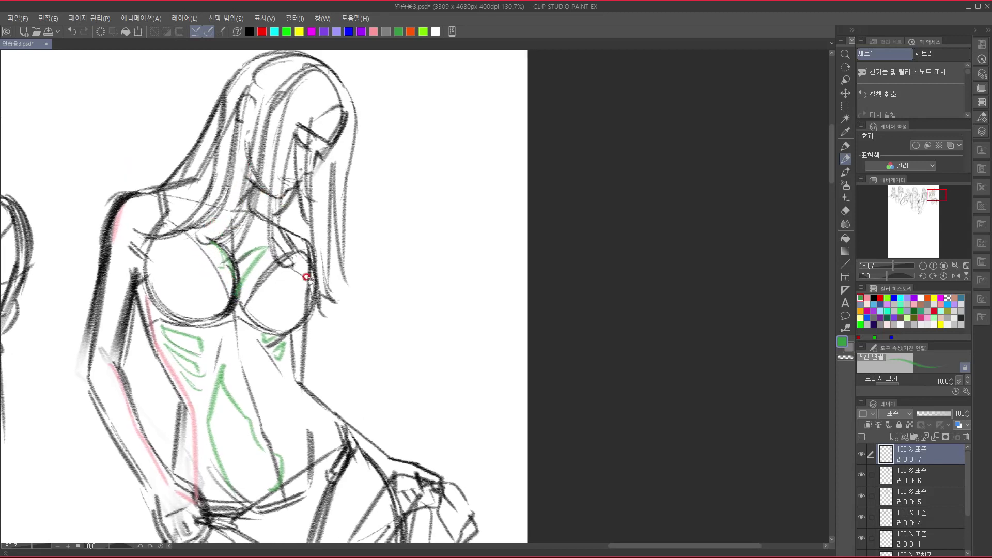
Merge the sketch layers from 레이어 7 down into the multiply layer 레이어 3 and duplicate the merged layer.
scroll(309, 279, down, 5)
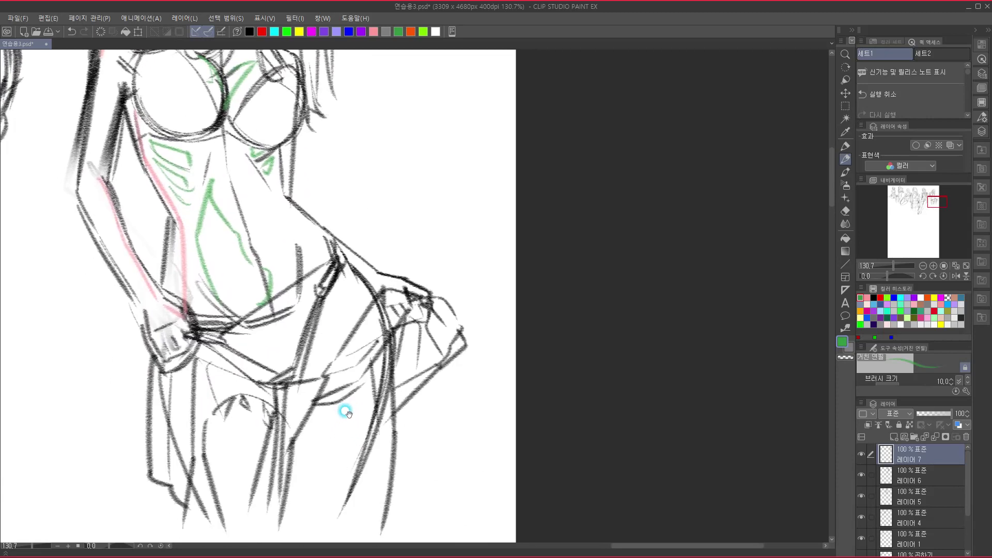
drag(345, 410, 367, 491)
mouse_move(362, 311)
mouse_down()
mouse_move(423, 399)
mouse_move(439, 351)
mouse_move(405, 398)
mouse_move(412, 327)
mouse_move(455, 326)
mouse_move(429, 301)
mouse_up()
mouse_move(230, 229)
mouse_down()
mouse_move(186, 252)
mouse_move(183, 245)
mouse_move(179, 266)
mouse_up()
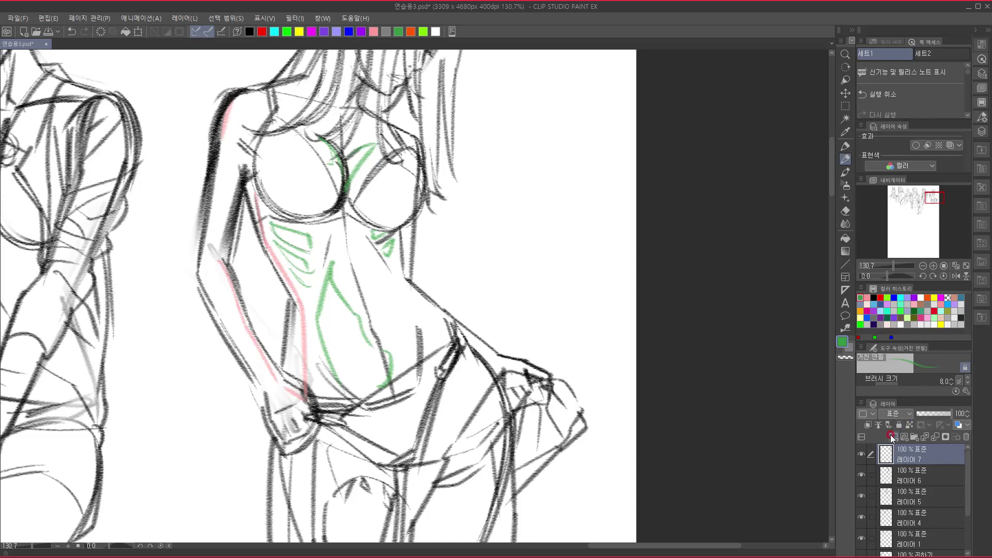
click(935, 436)
click(934, 435)
click(934, 434)
click(935, 435)
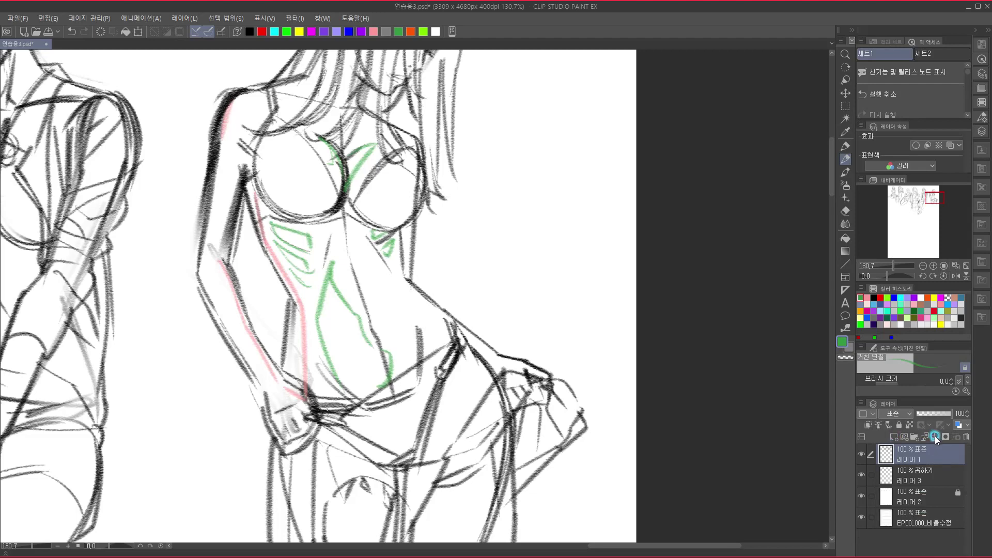
click(934, 435)
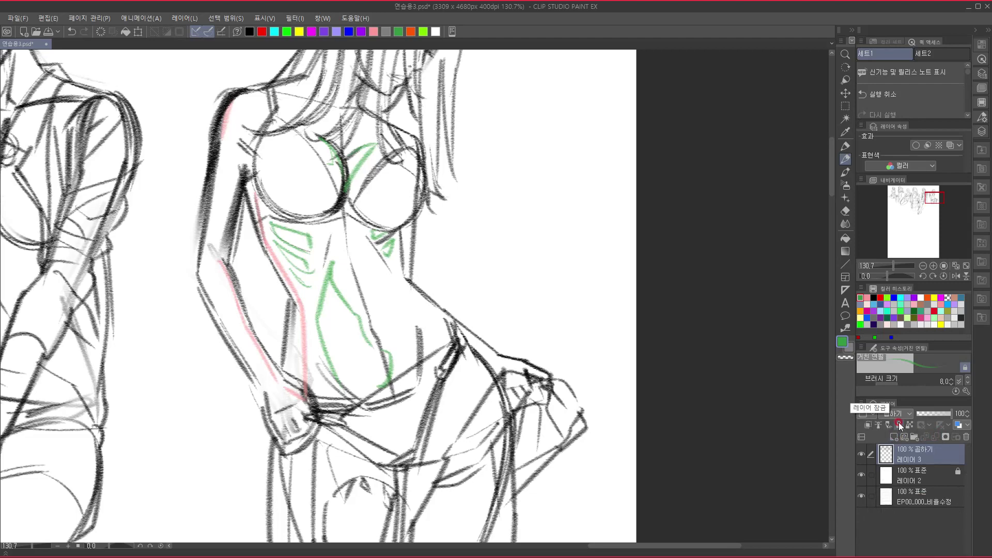
key(ctrl+v)
drag(158, 354, 604, 301)
drag(390, 264, 366, 410)
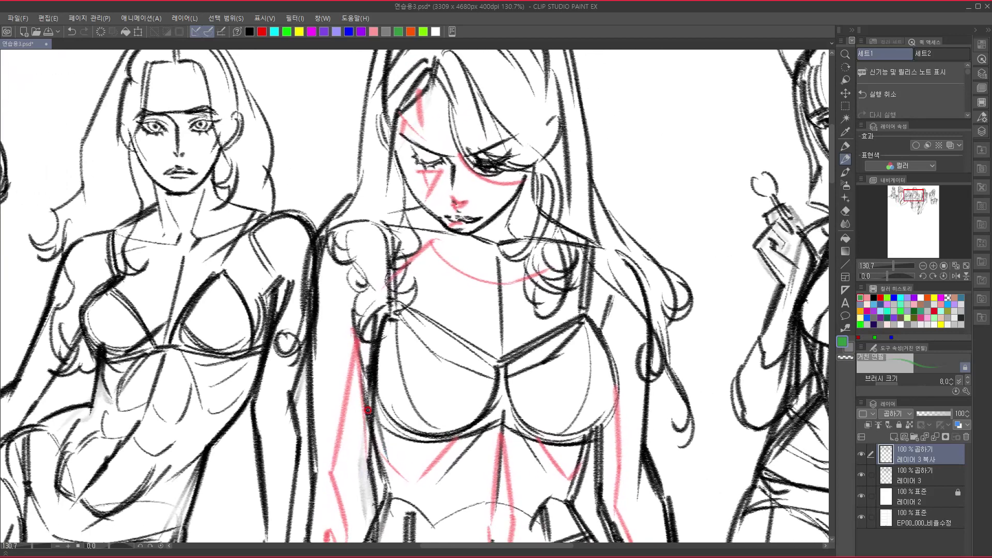